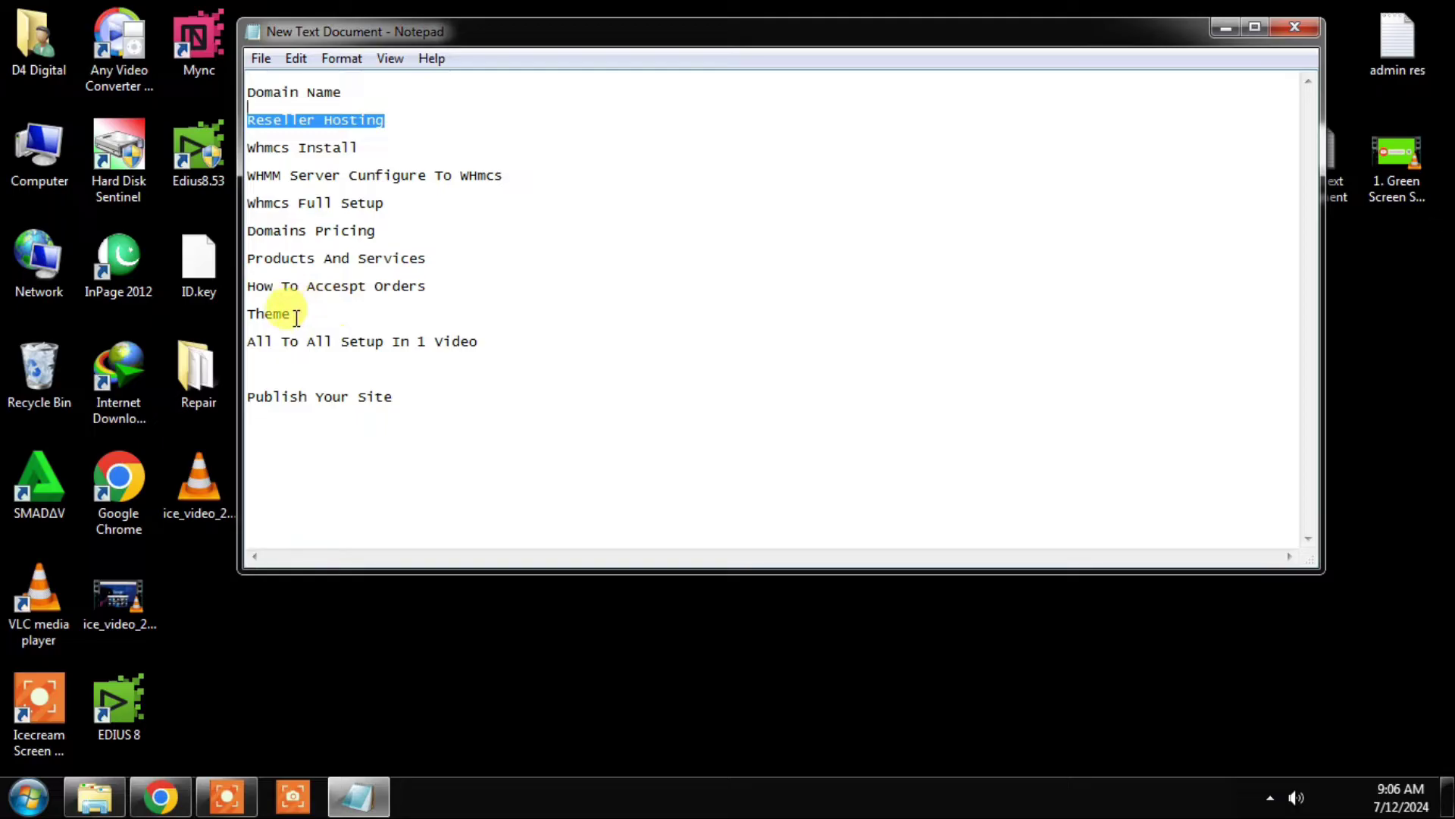
Step: Put the Notepad topic notes away and reload the StarXHost portal tab in Chrome
left_click_drag(297, 317, 228, 316)
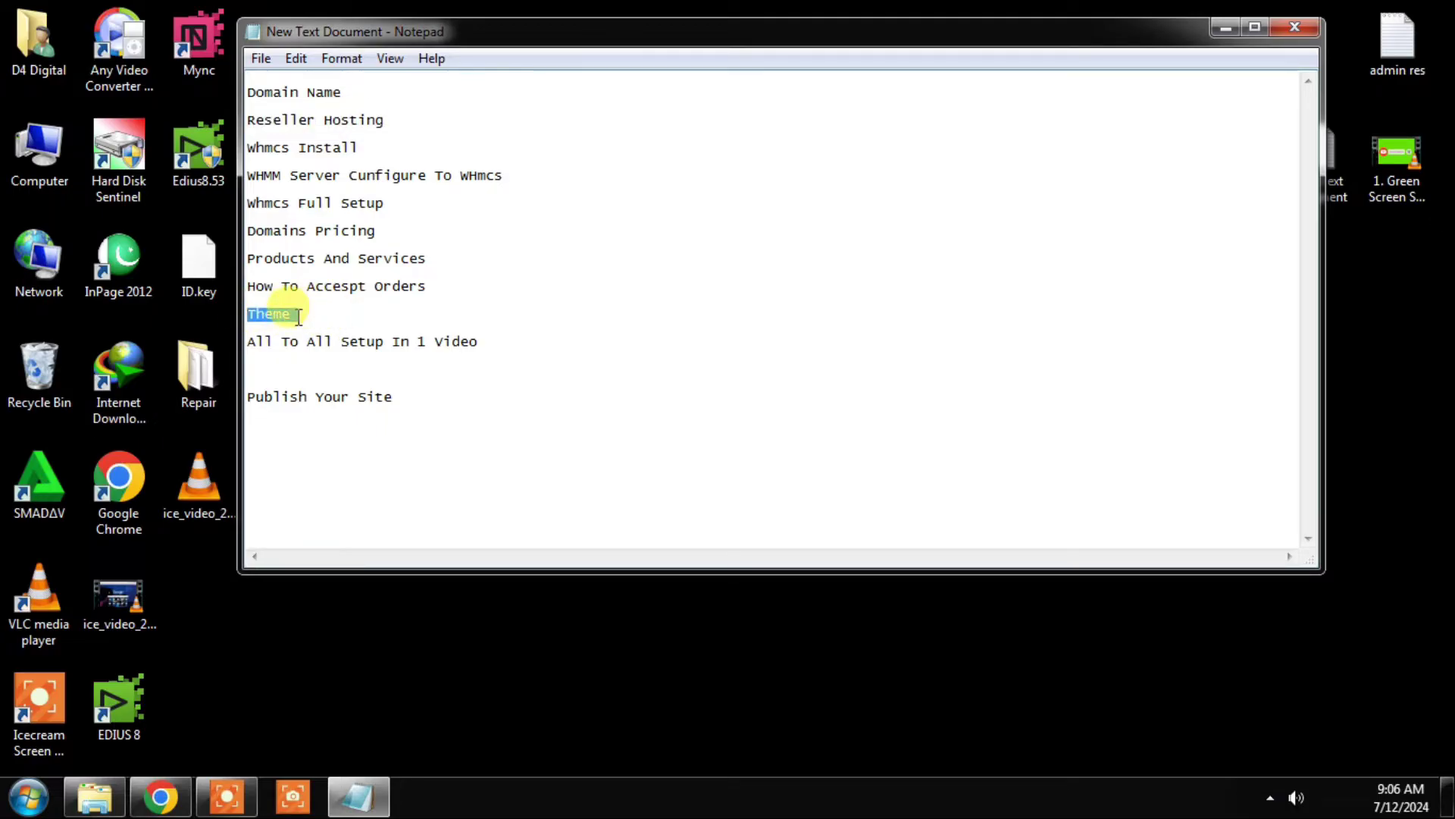
left_click(255, 343)
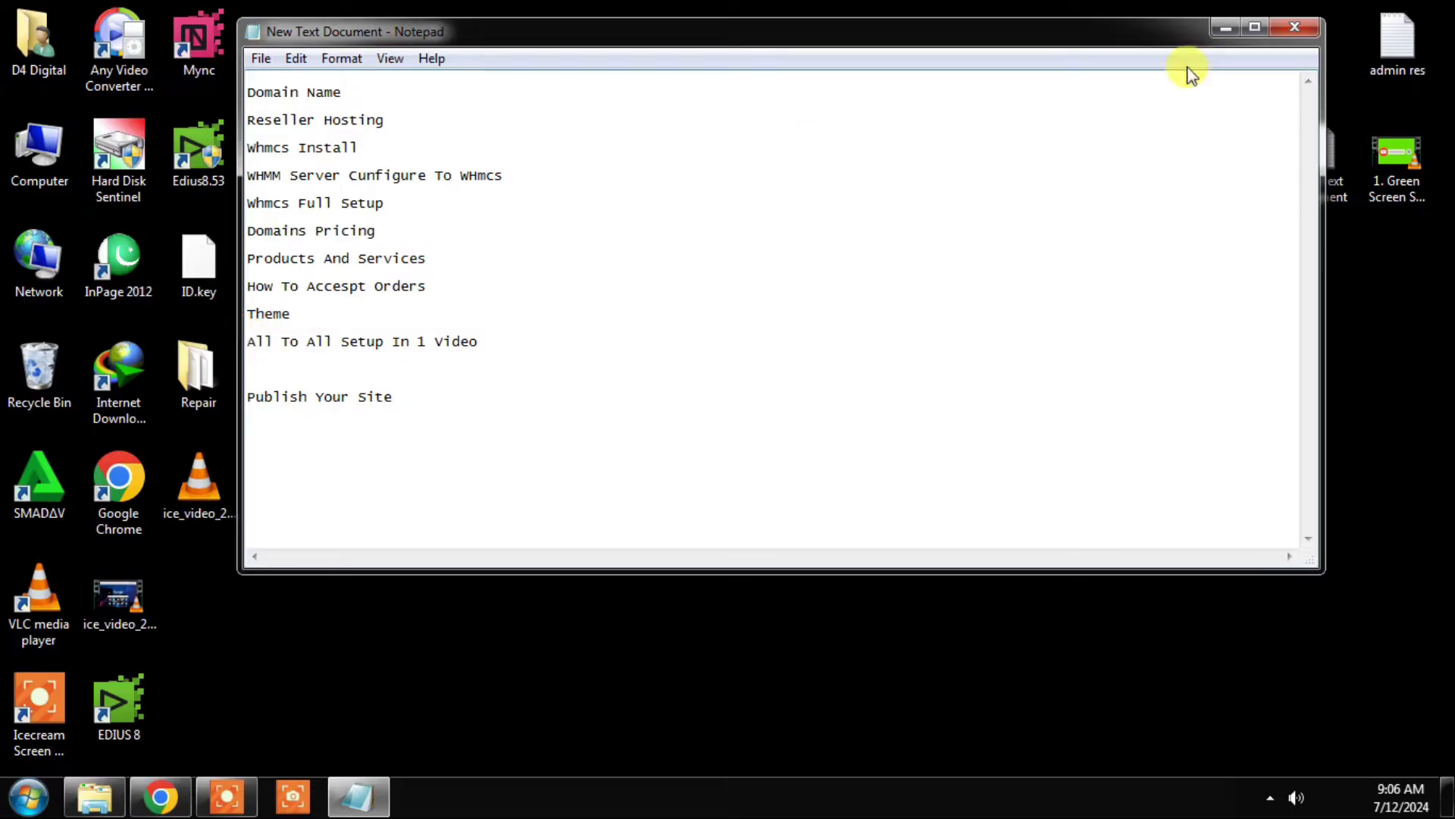
left_click(1226, 28)
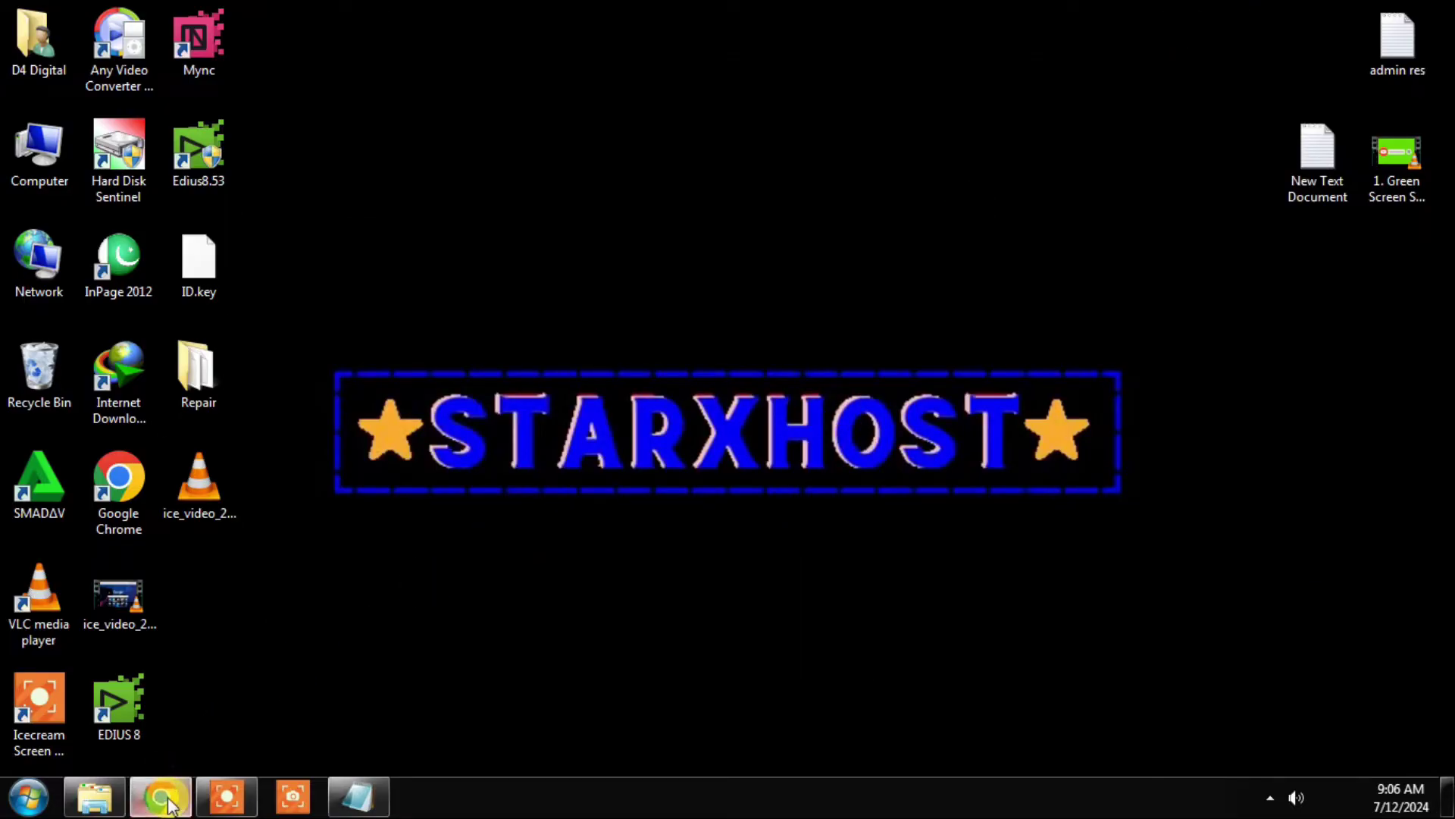
left_click(160, 796)
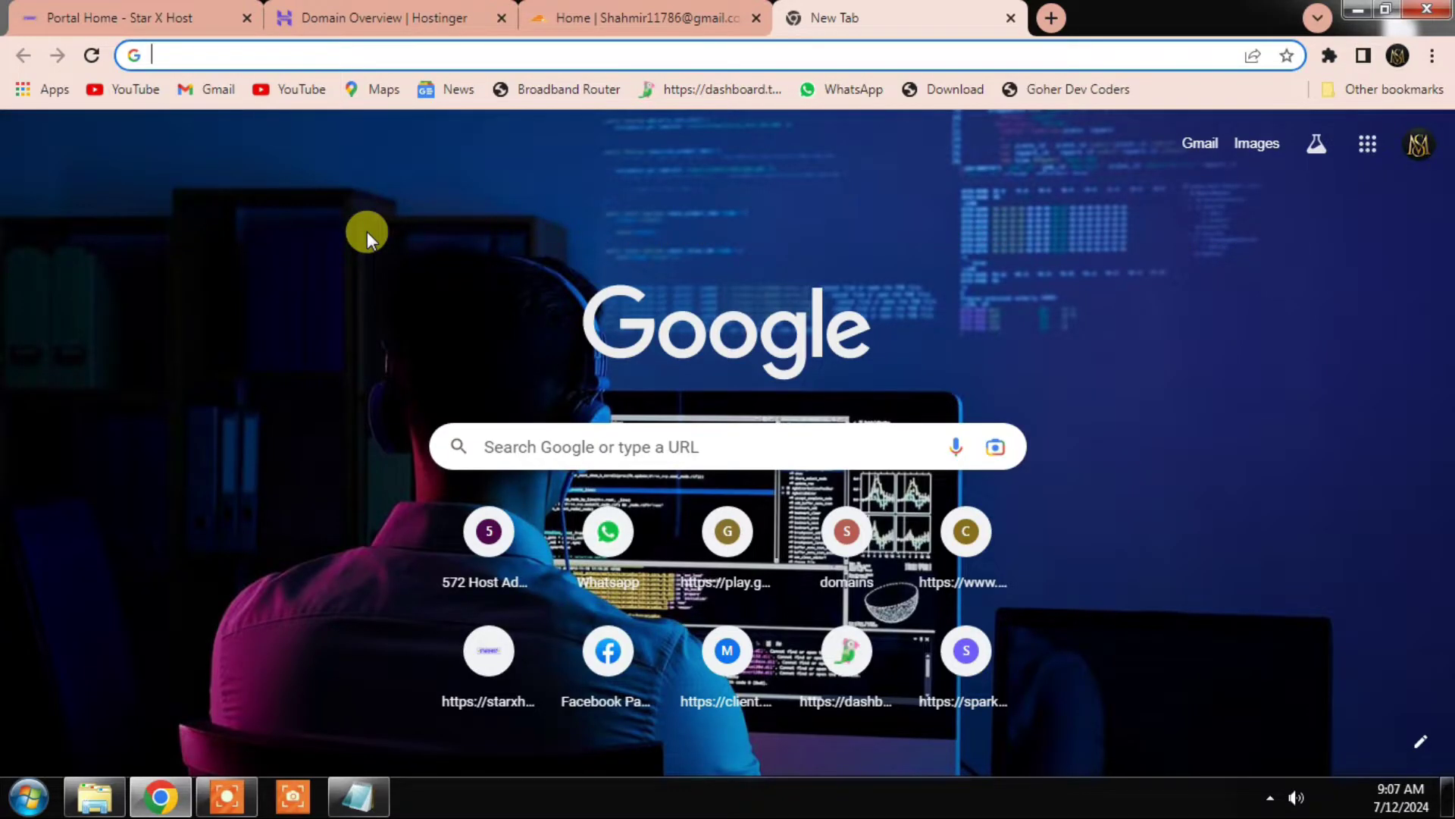
left_click(165, 18)
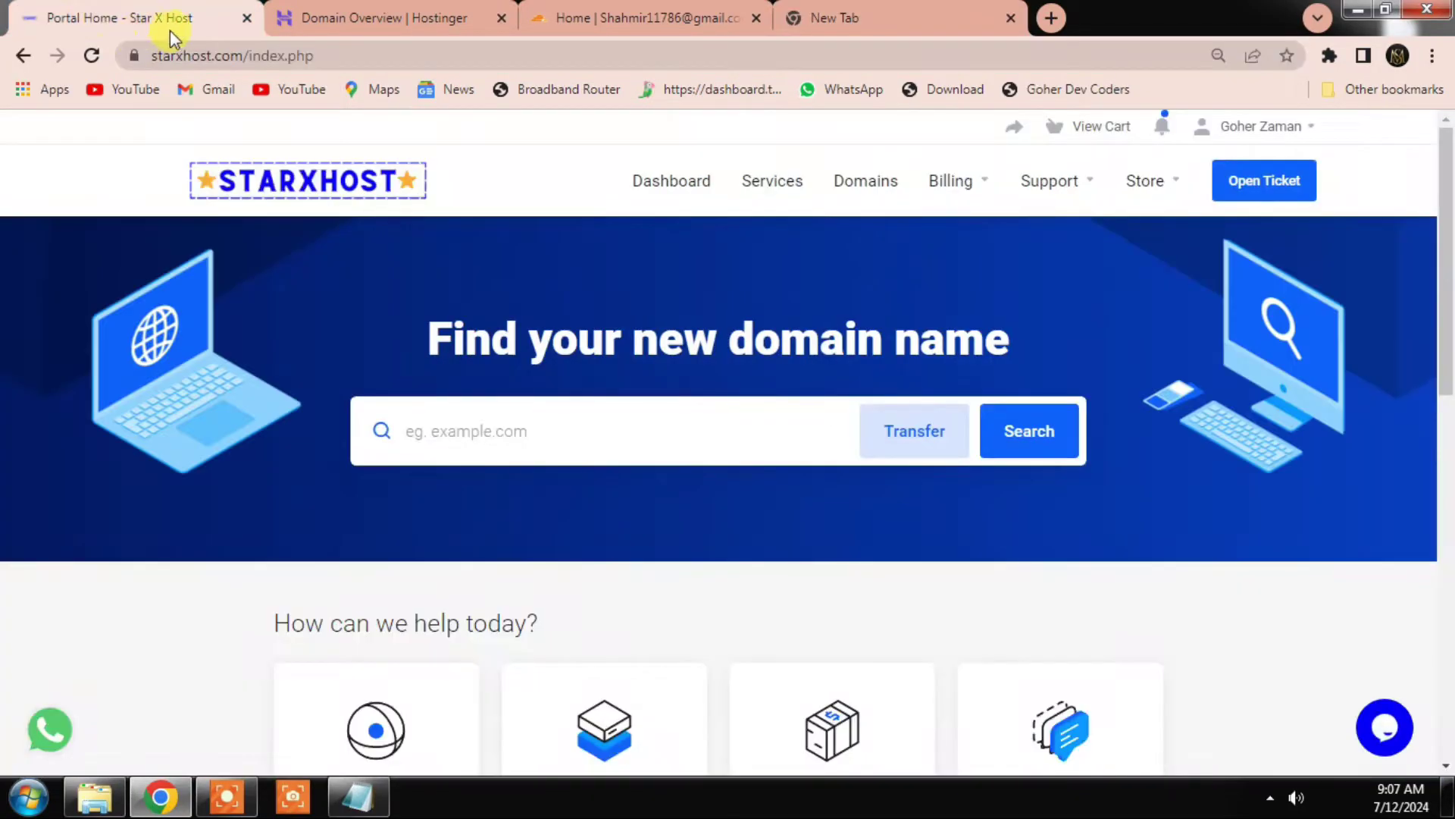
left_click(91, 55)
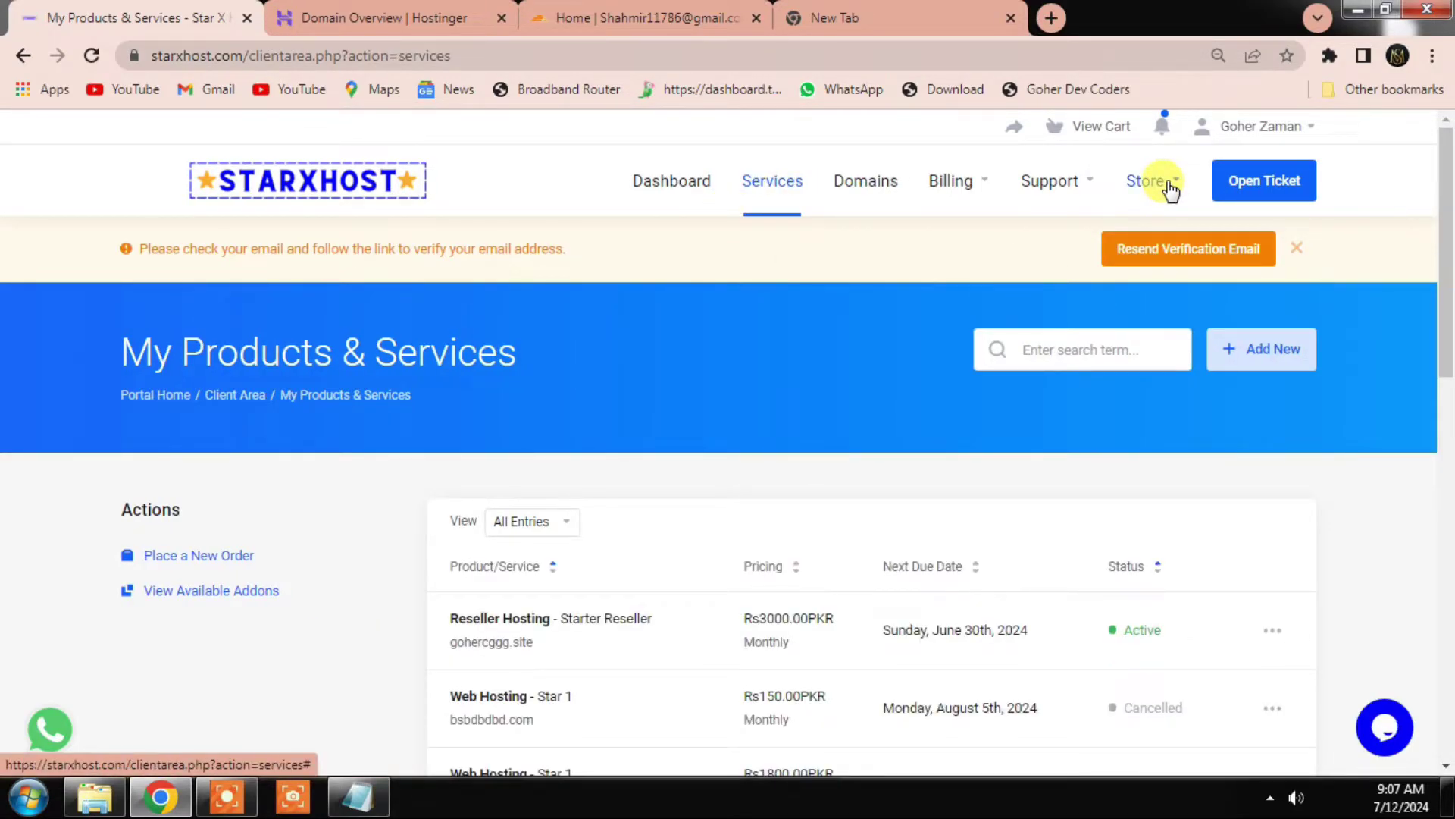
Step: Browse the Reseller Hosting plans, dismiss the verification notice, and order Premium Reseller
left_click(1150, 182)
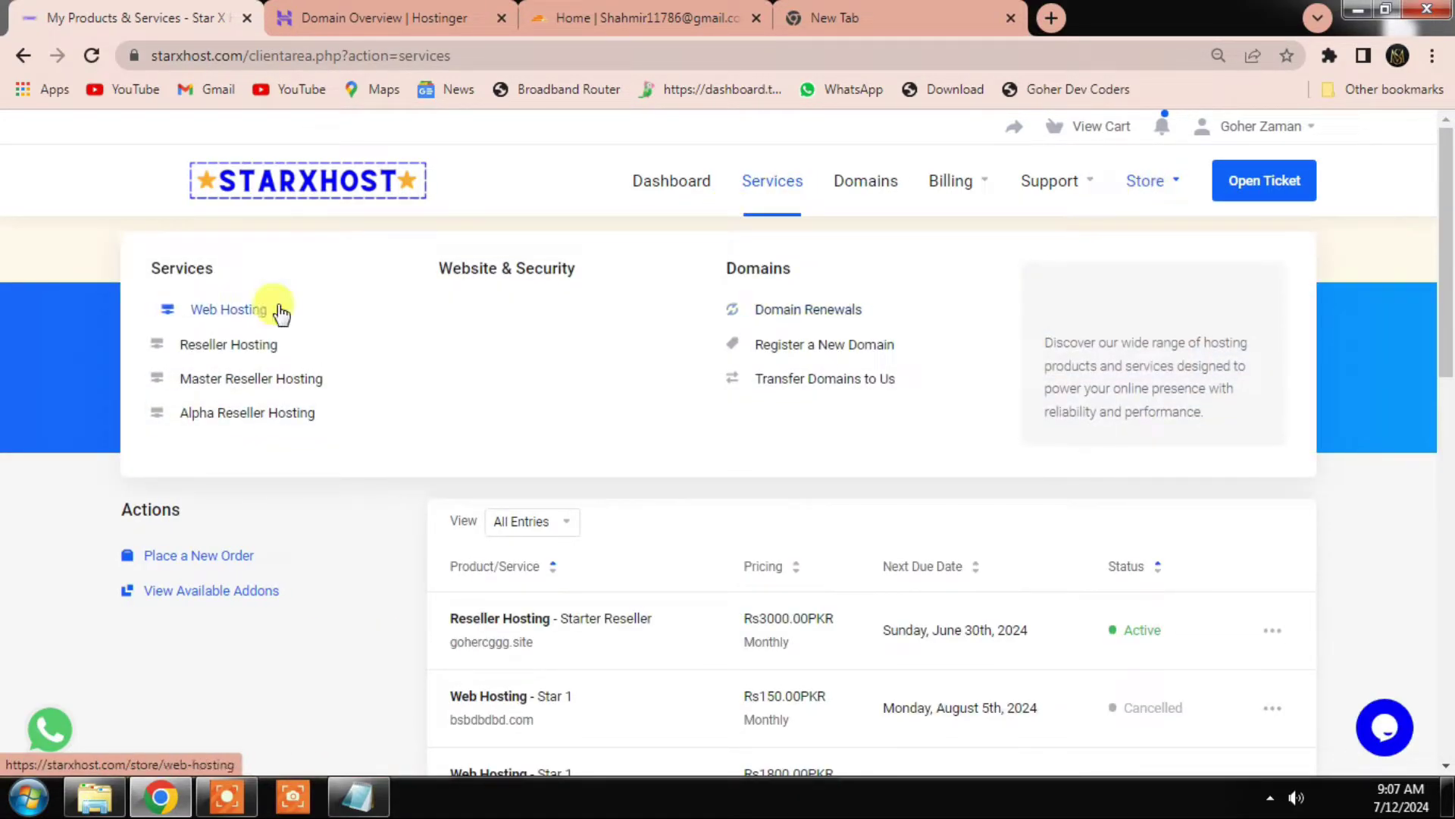
left_click(239, 346)
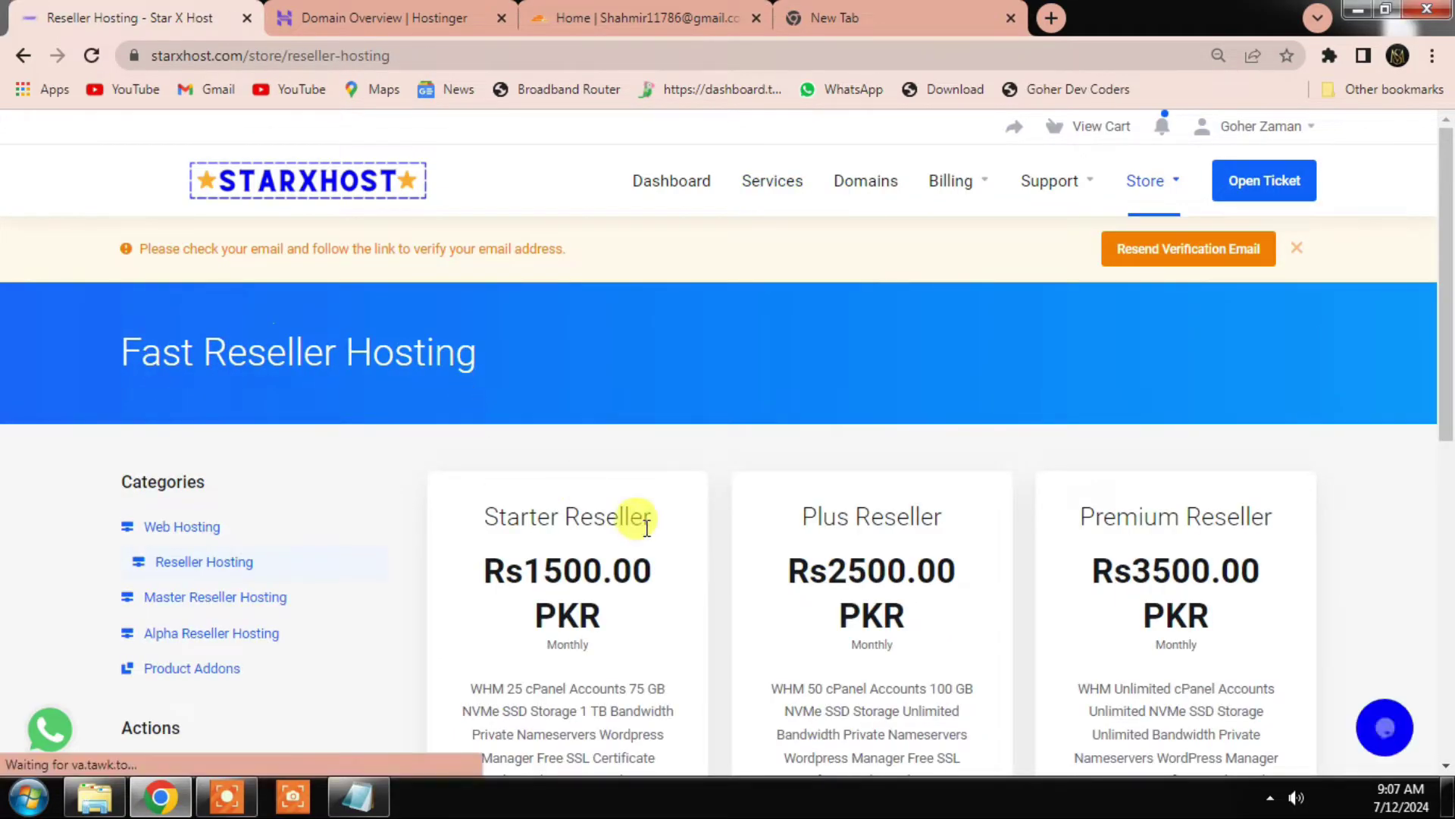
left_click(1292, 250)
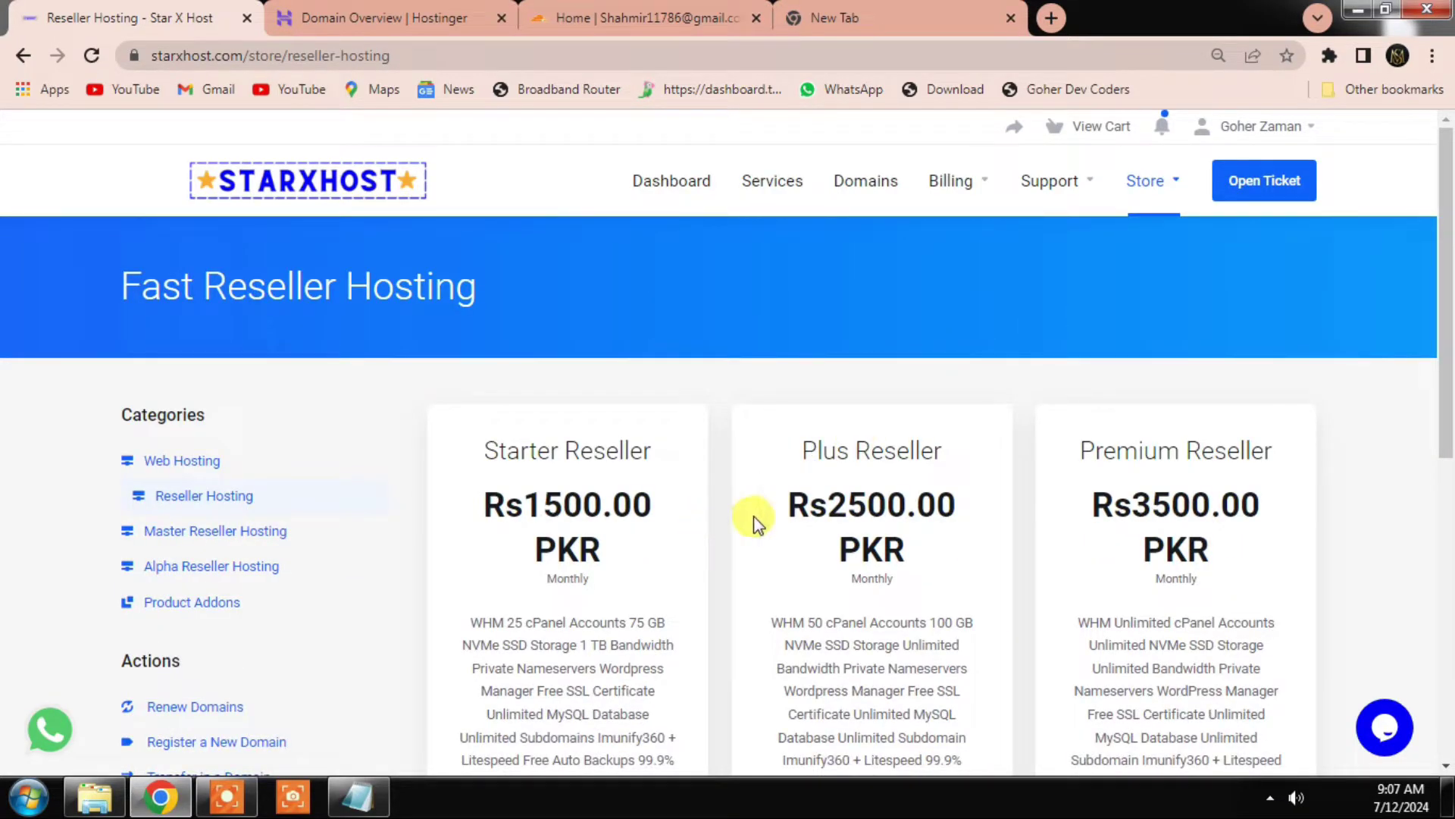
scroll(1098, 579, "down", 3)
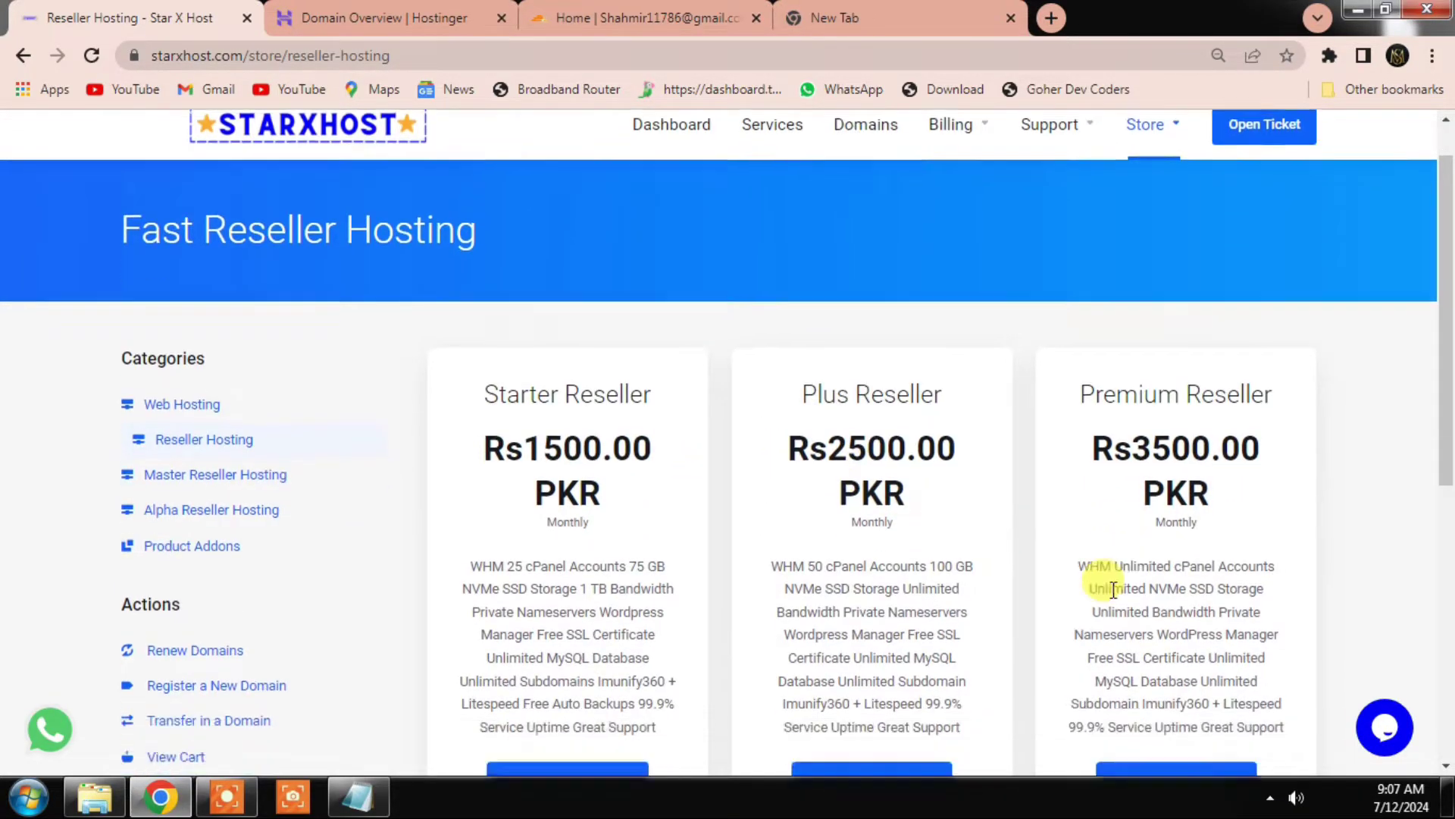
left_click_drag(1101, 292, 1243, 353)
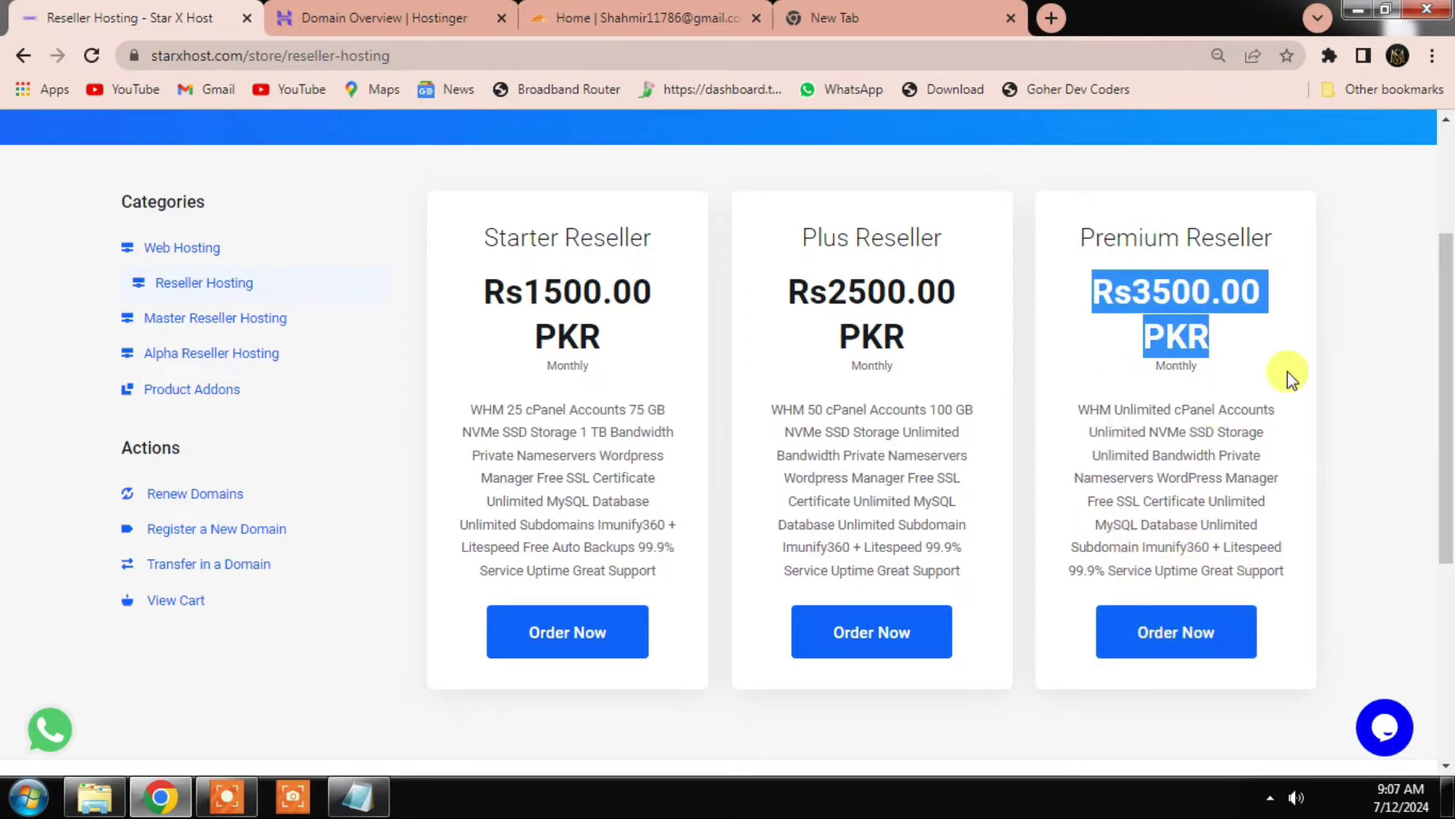
left_click(1236, 643)
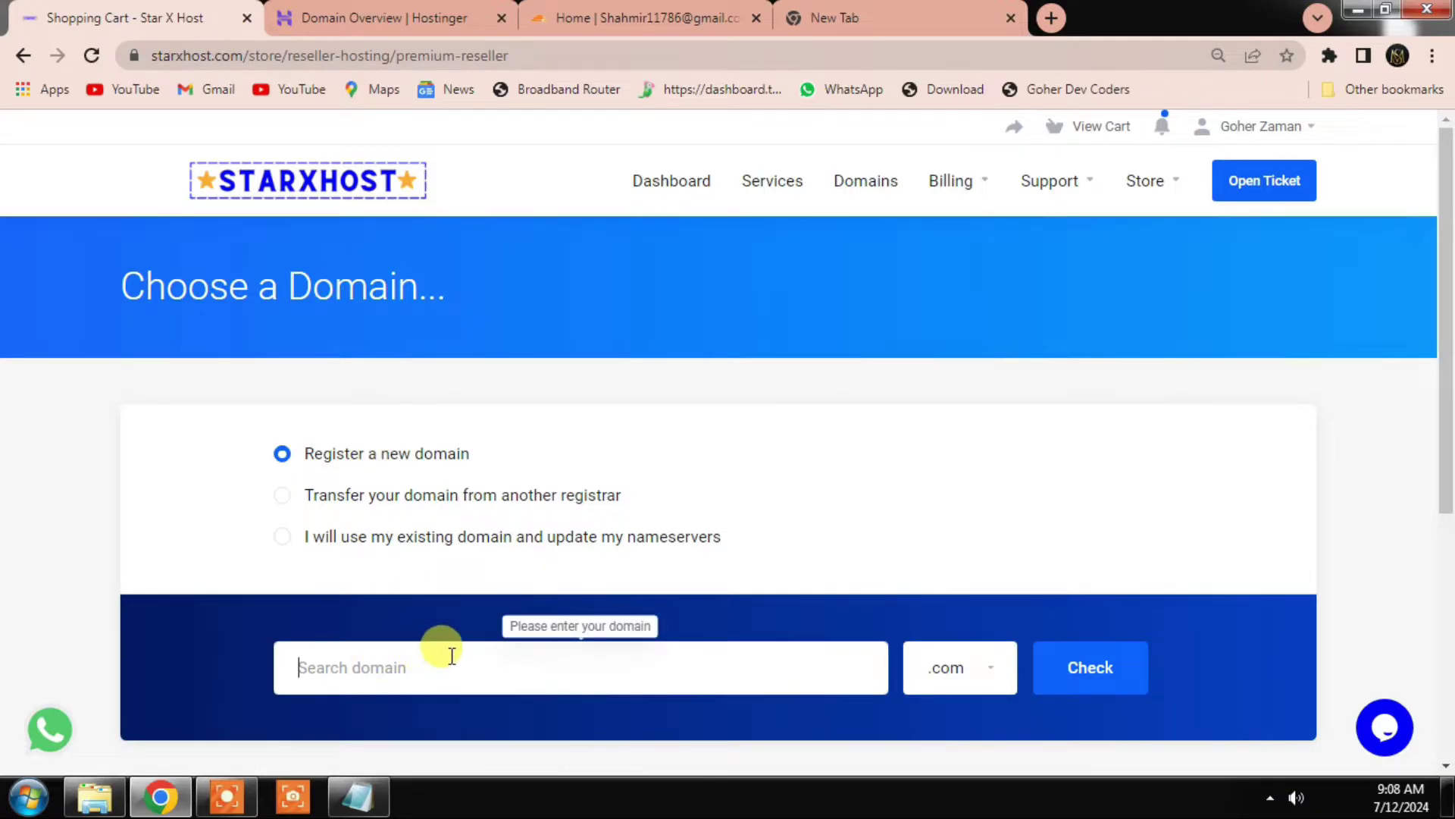
Step: Choose 'I will use my existing domain' and enter starxcoders with the .store extension
left_click(1073, 682)
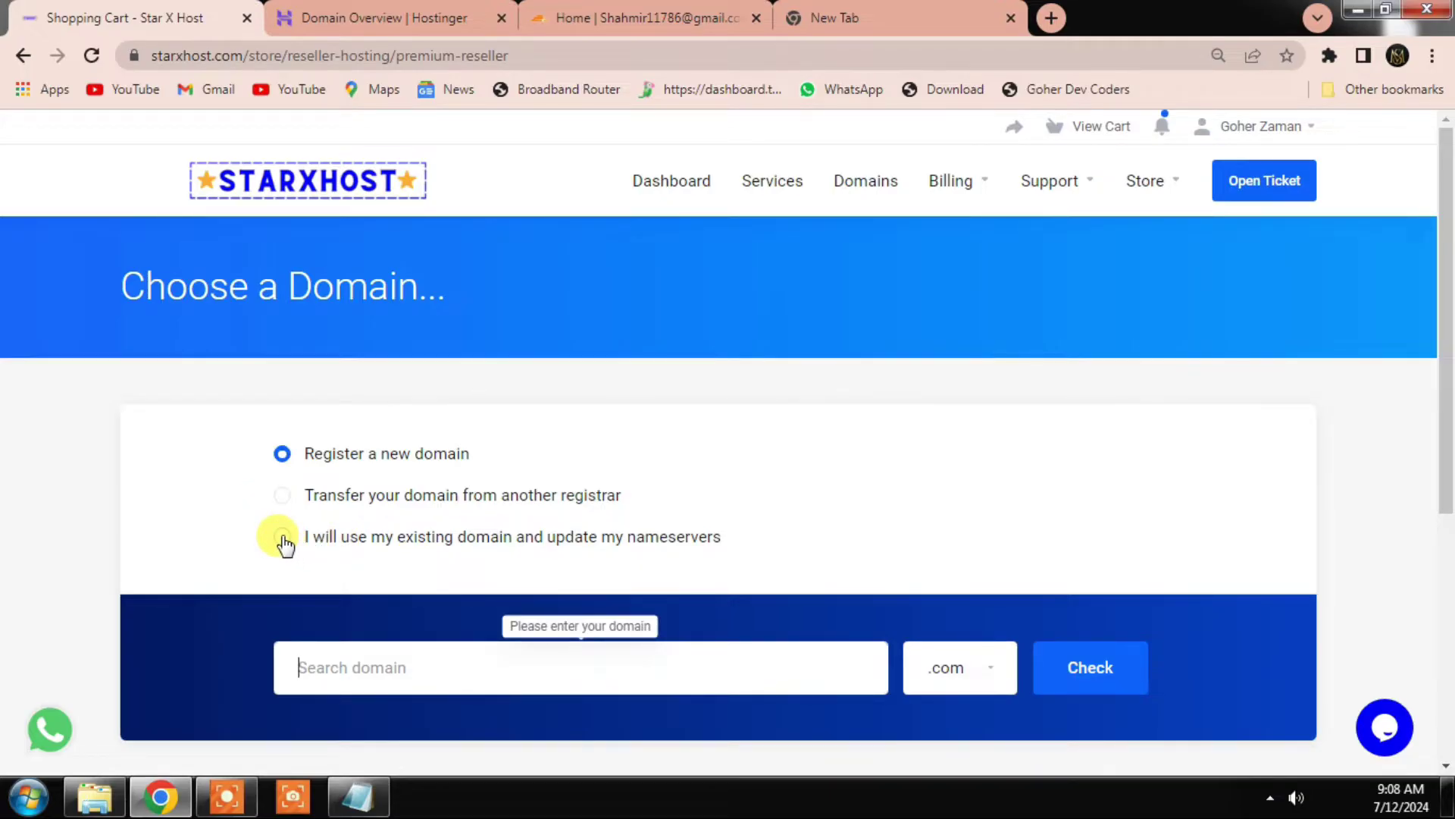
left_click(386, 17)
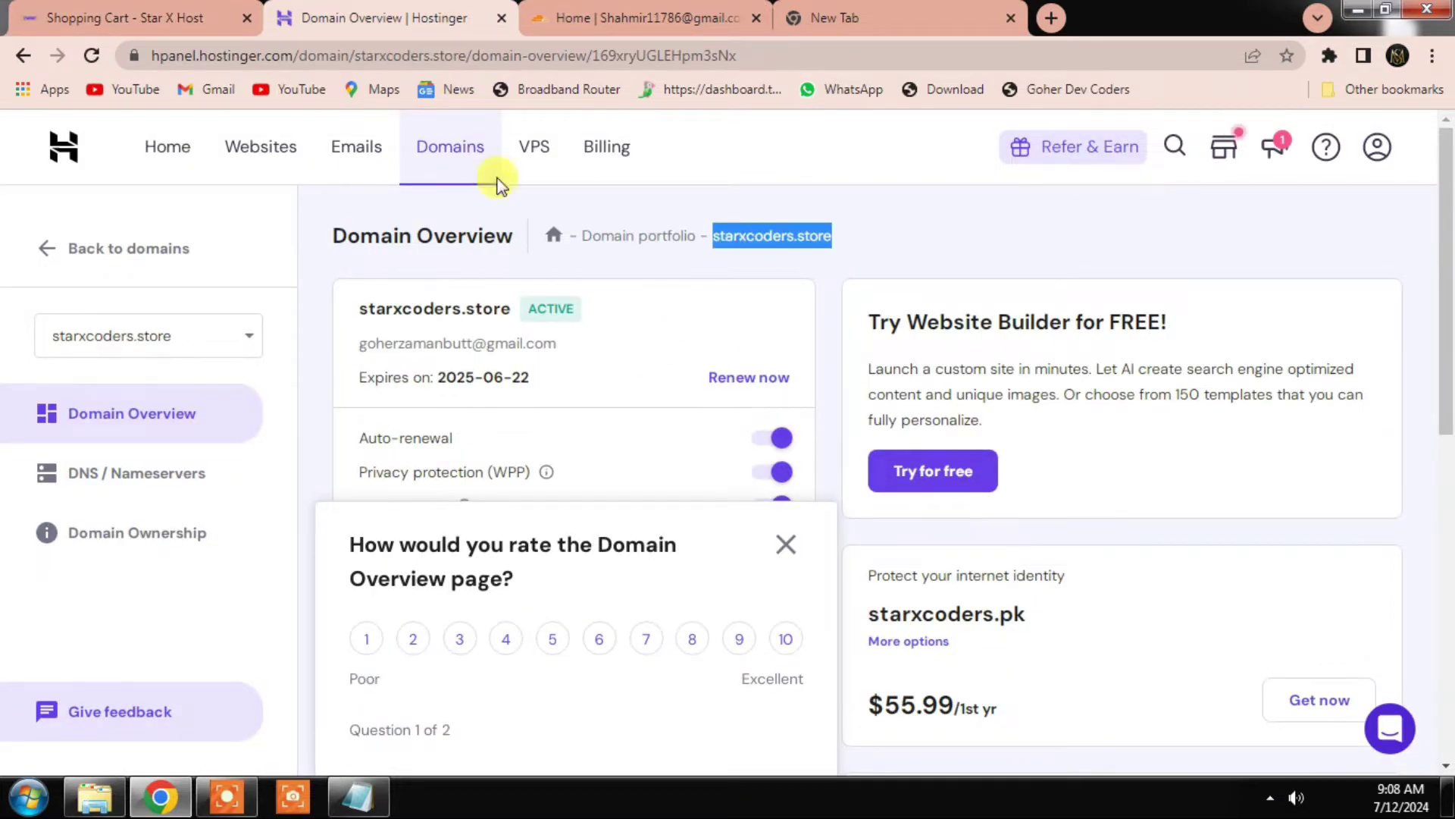
left_click(114, 16)
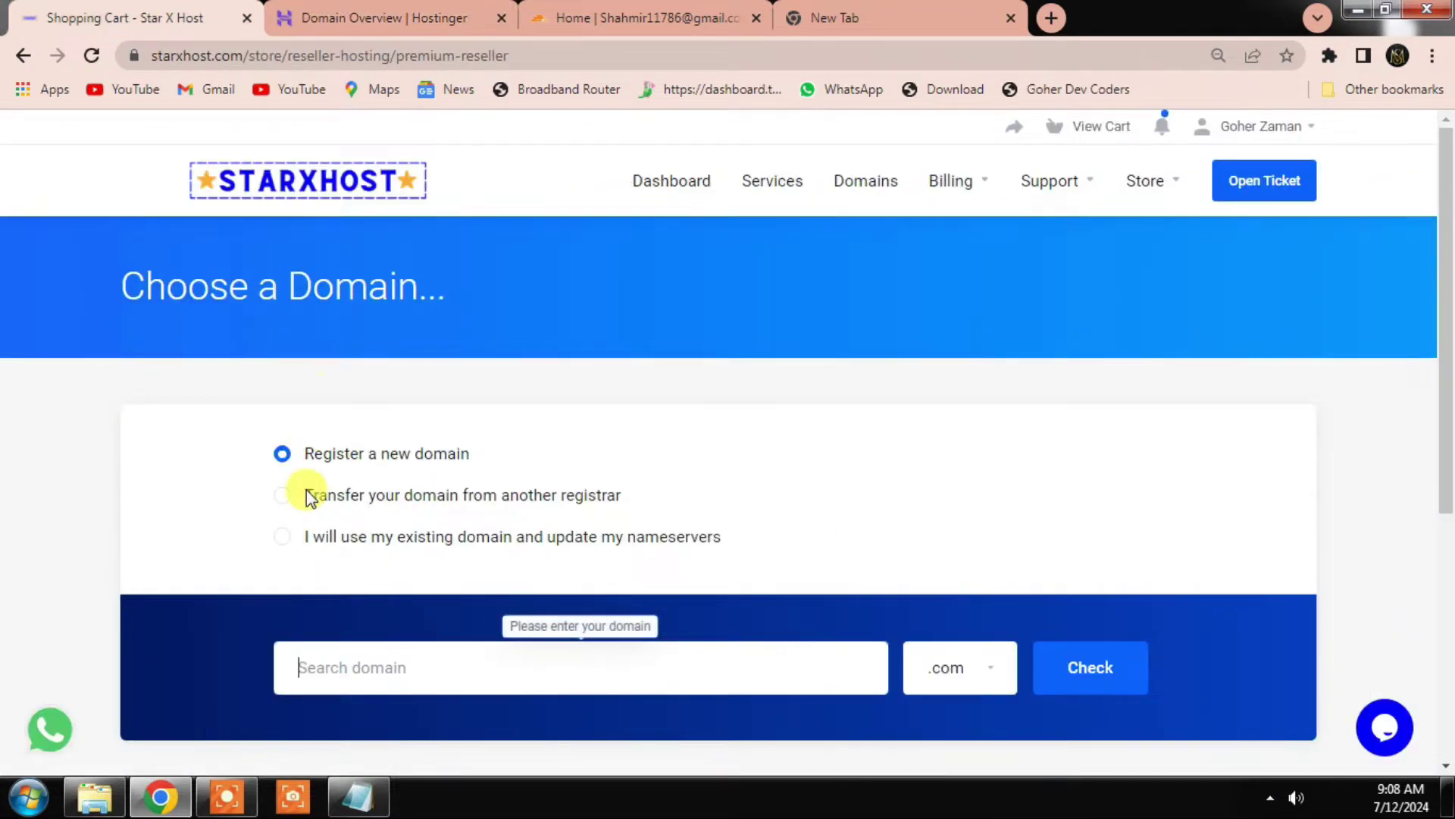
left_click(282, 536)
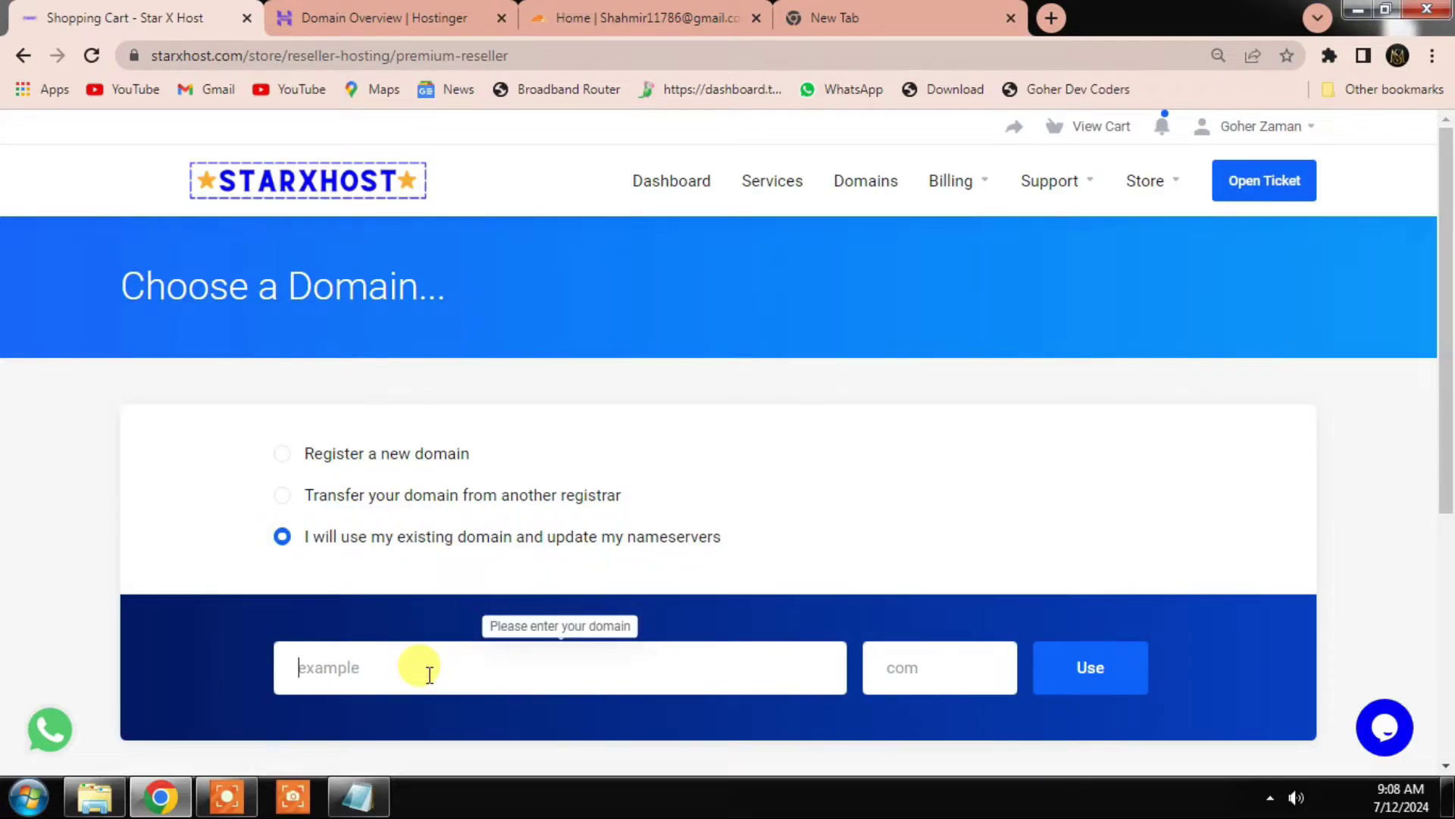
type("starxcoders.store")
key("BackSpace")
key("BackSpace")
left_click(981, 667)
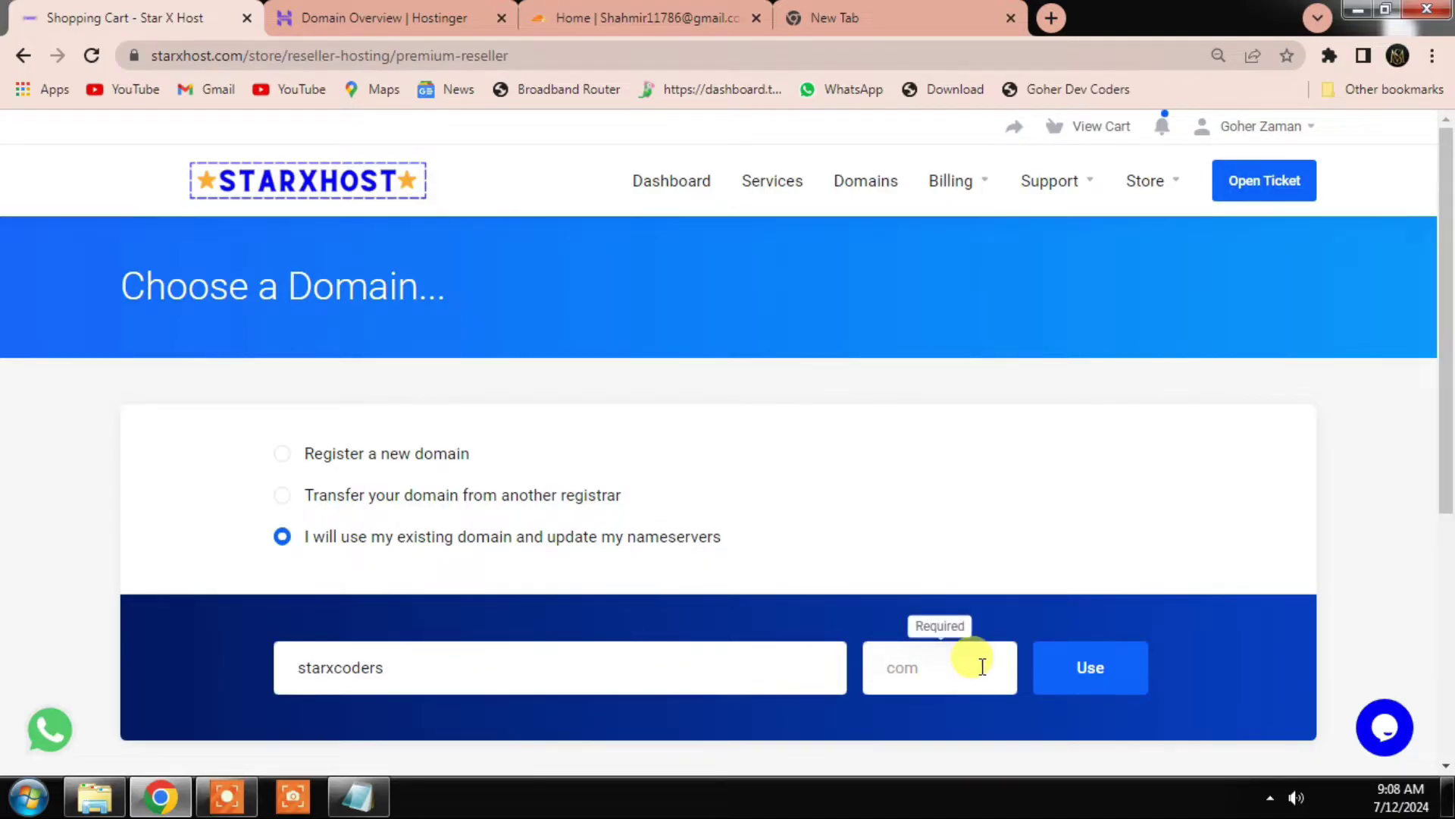
left_click(1096, 677)
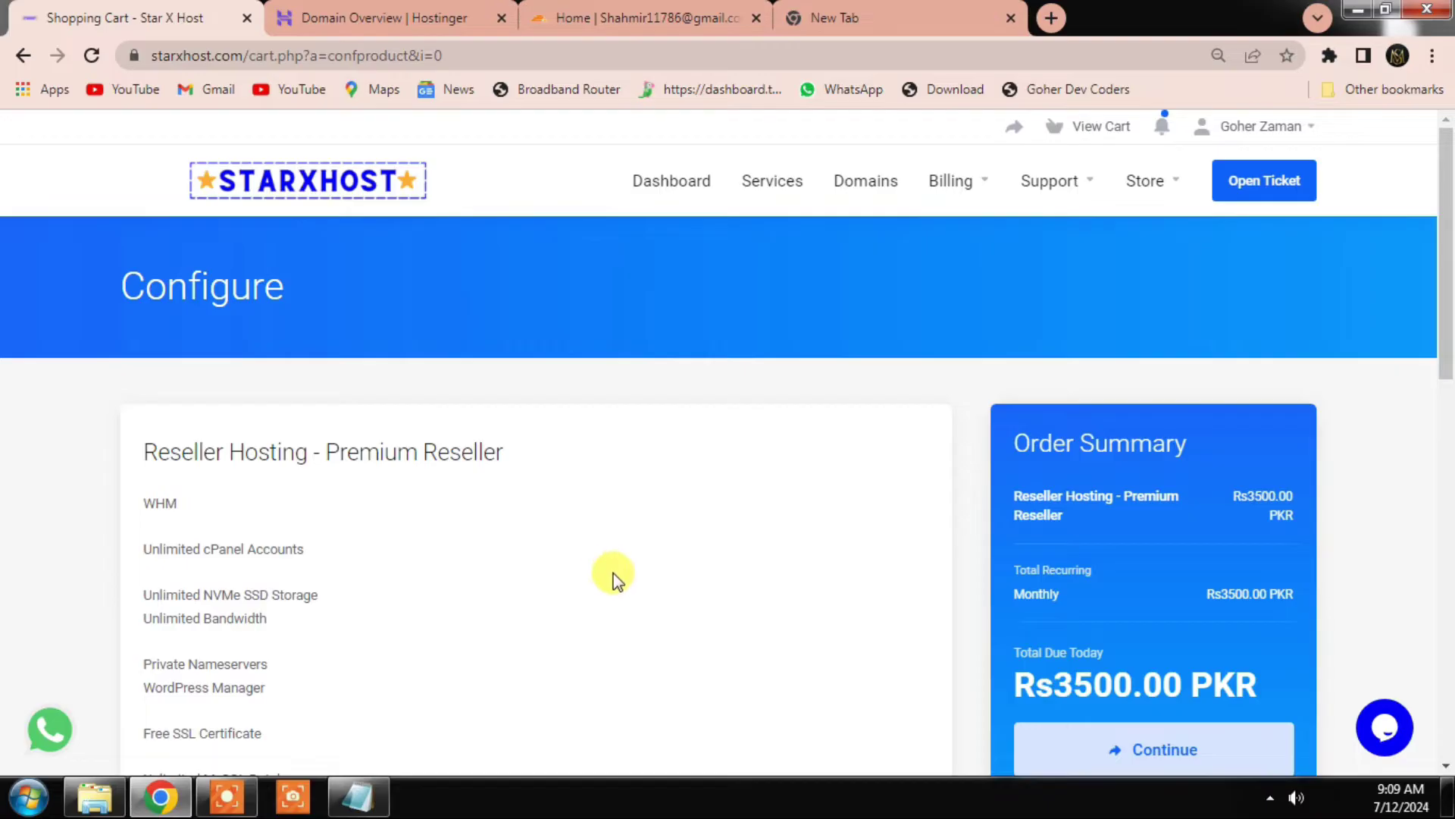
Step: Keep billing on Monthly at Rs3500.00 PKR after trying Annually, then continue to checkout
scroll(654, 599, "down", 8)
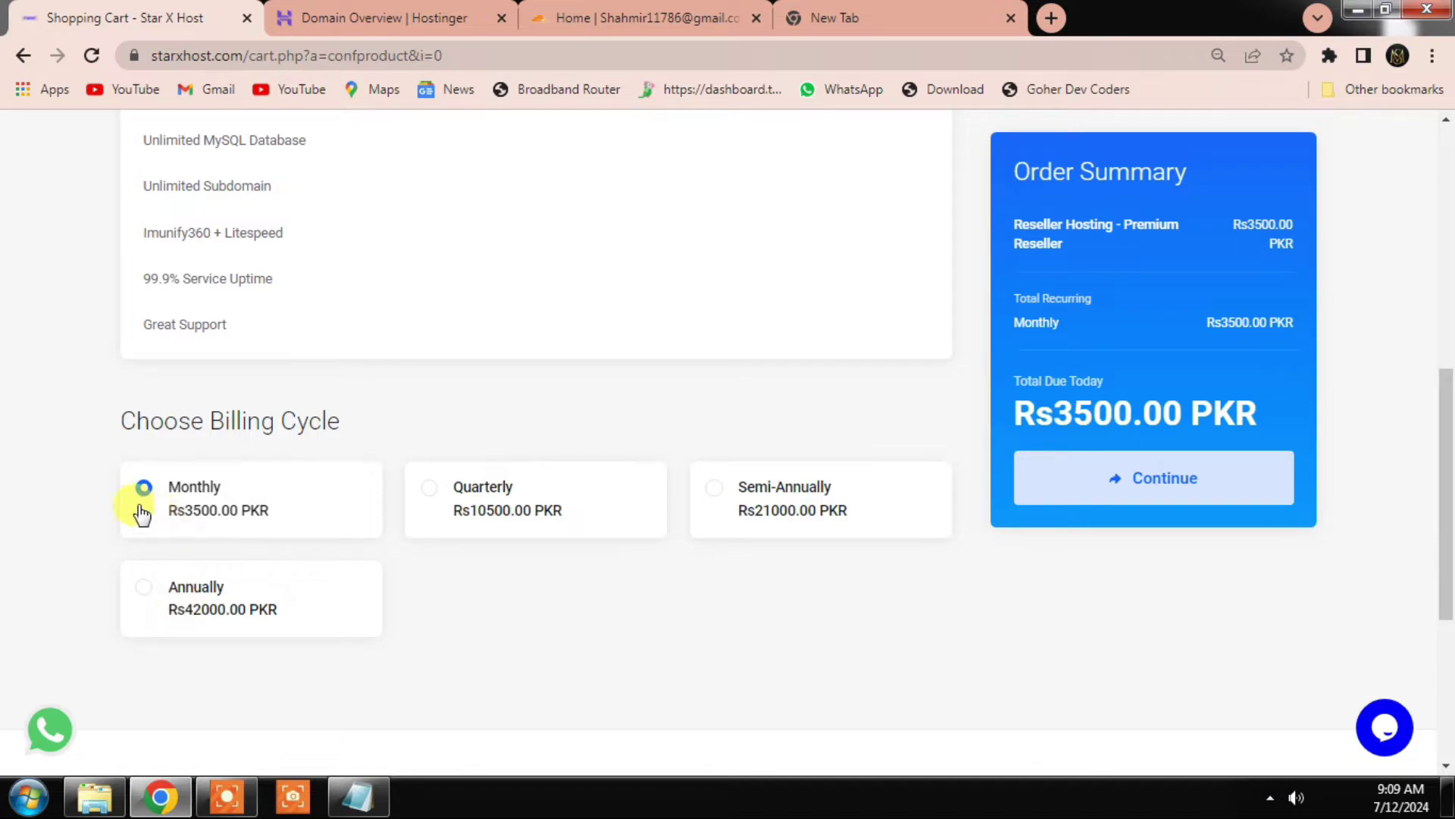
left_click(186, 596)
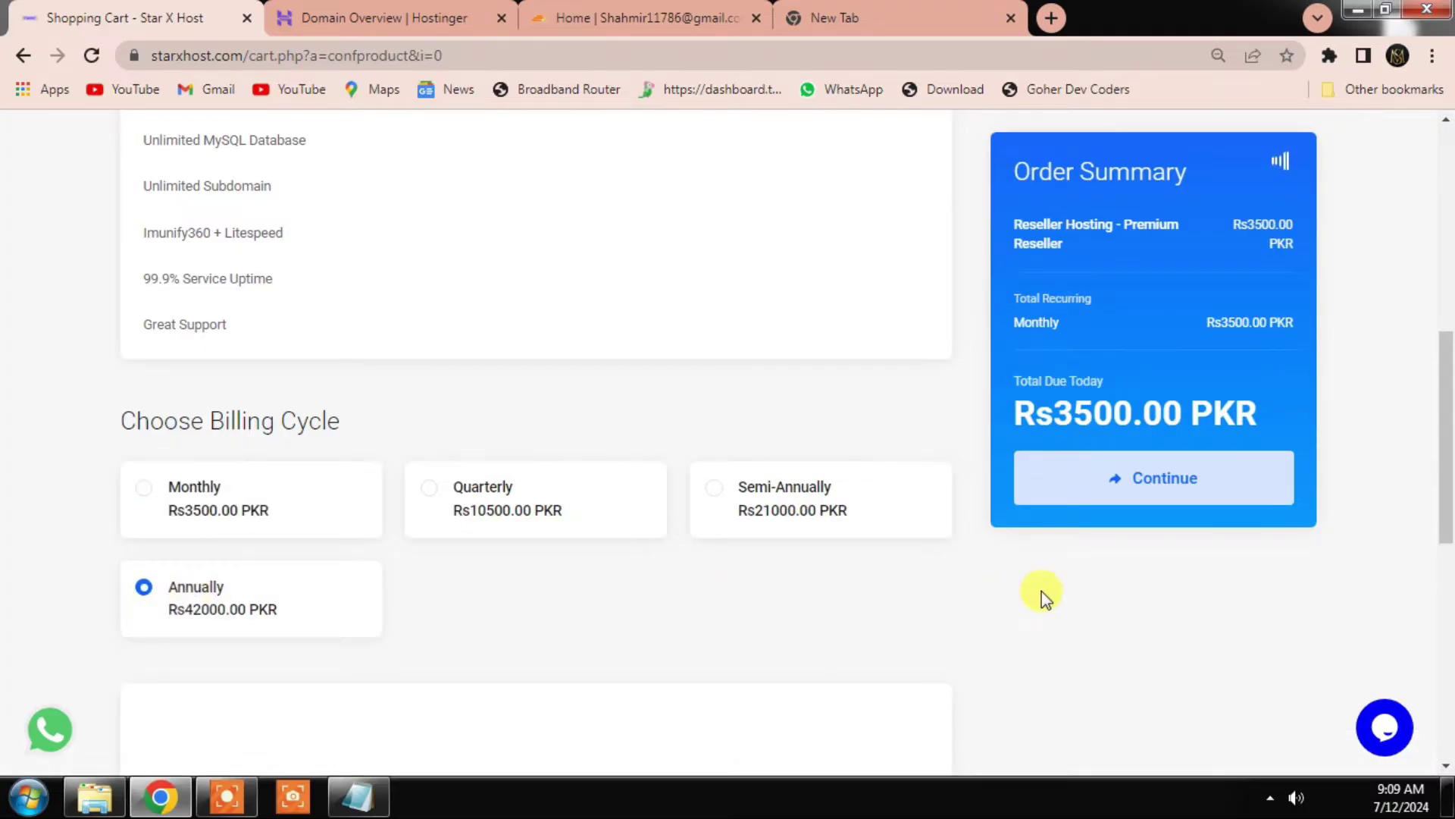
left_click(160, 493)
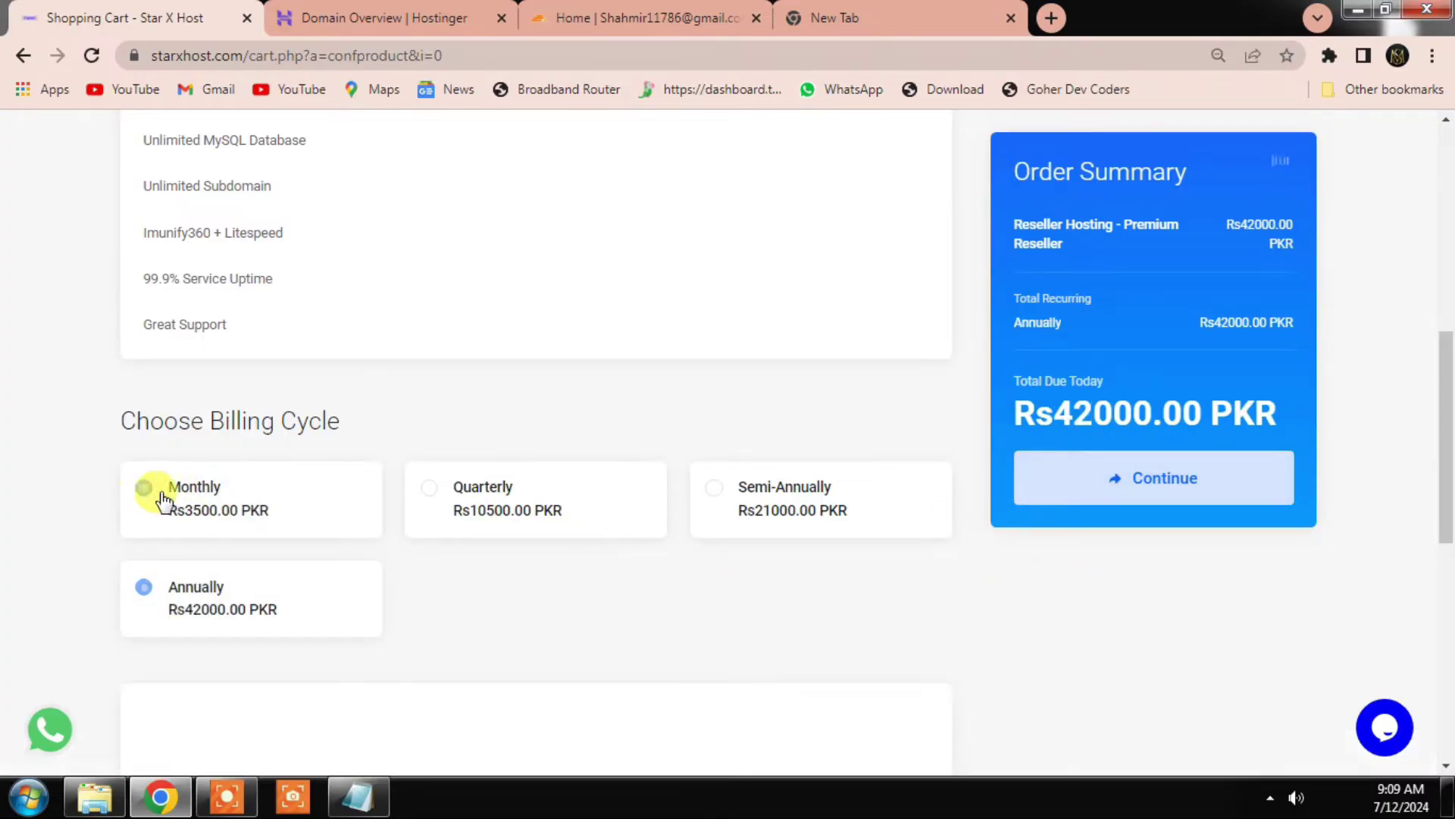
left_click(1134, 492)
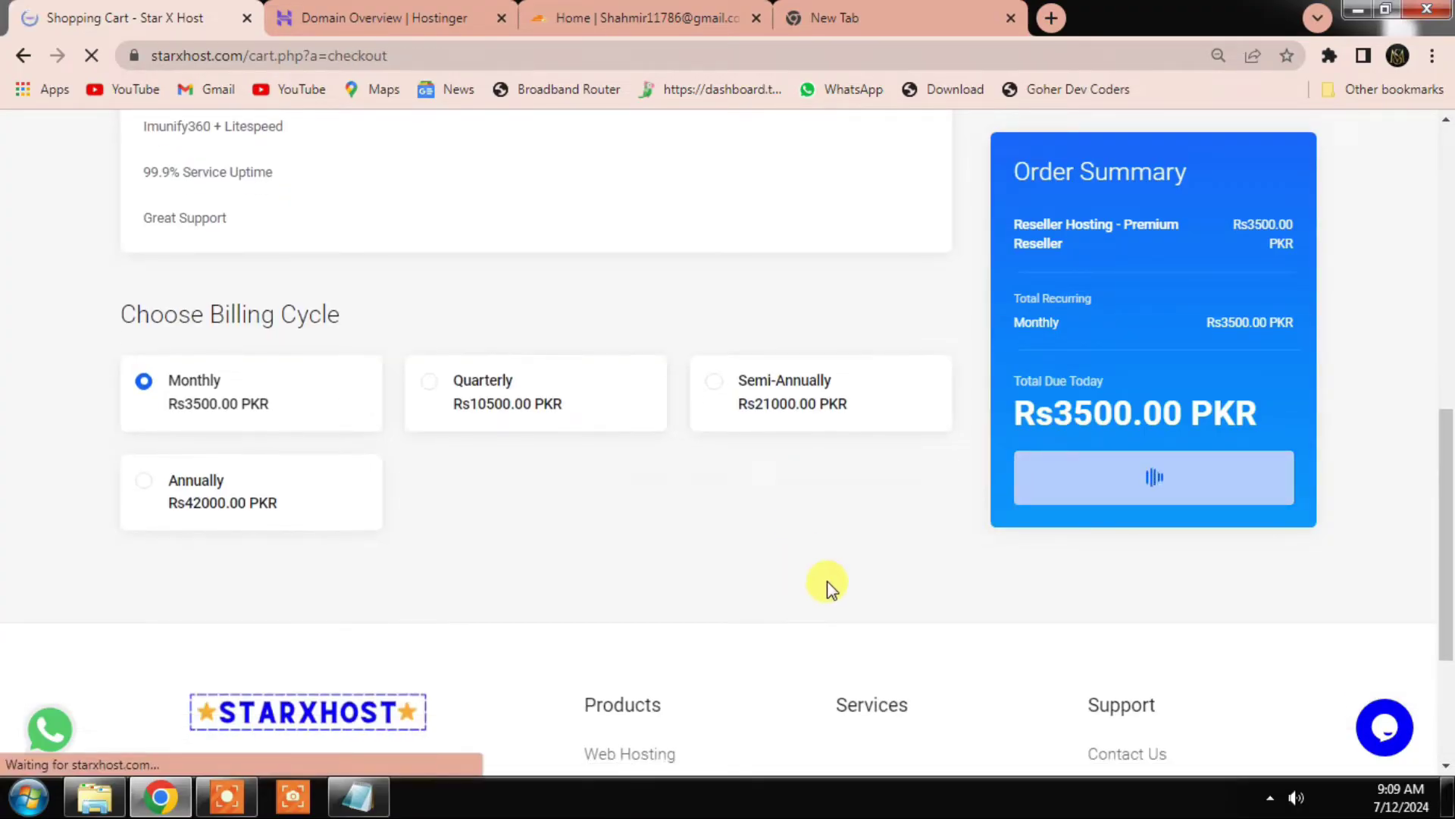
scroll(758, 561, "down", 4)
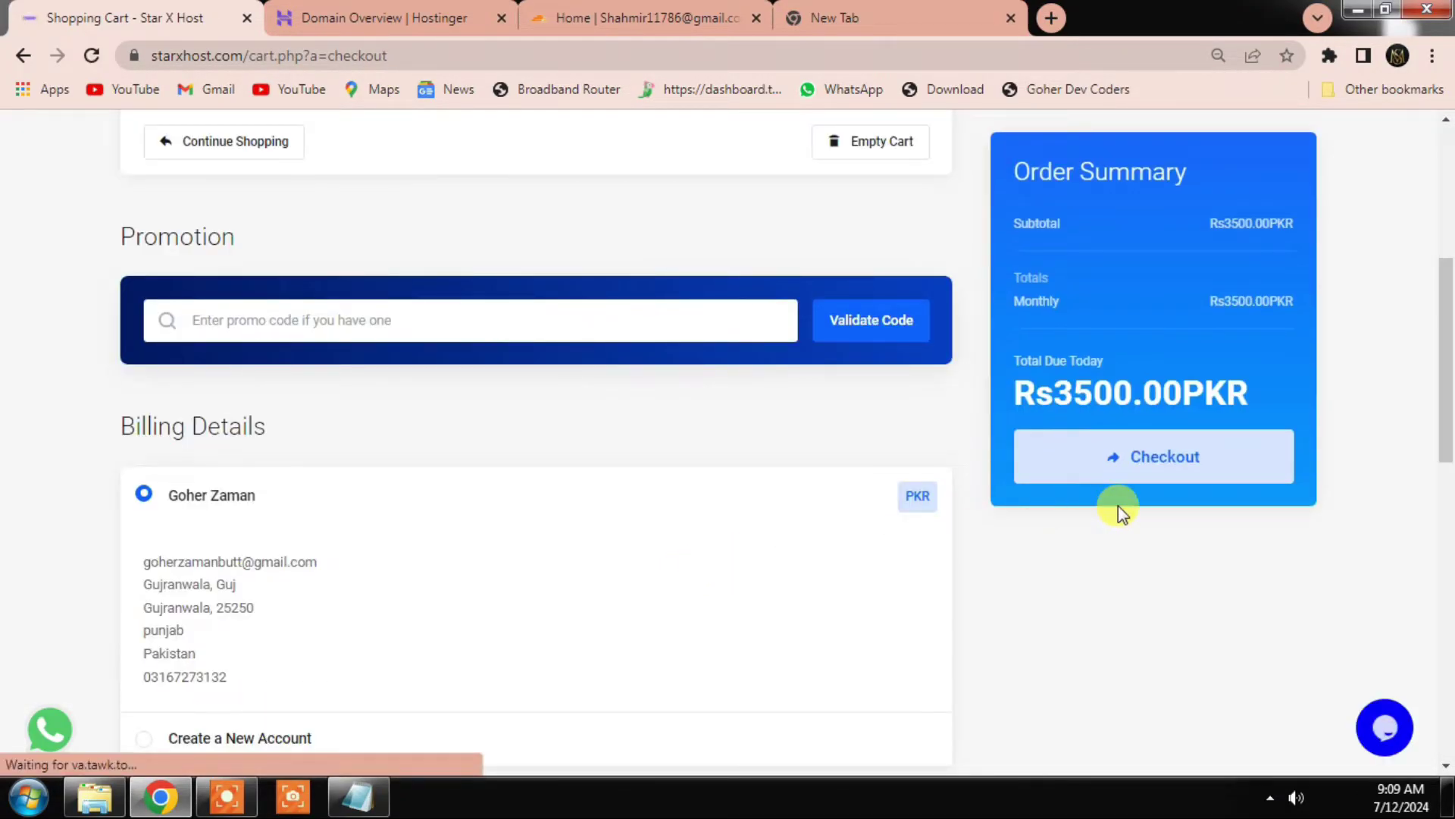
Step: Check out to generate the Rs3500.00PKR Invoice #116 and review its items
left_click(1143, 476)
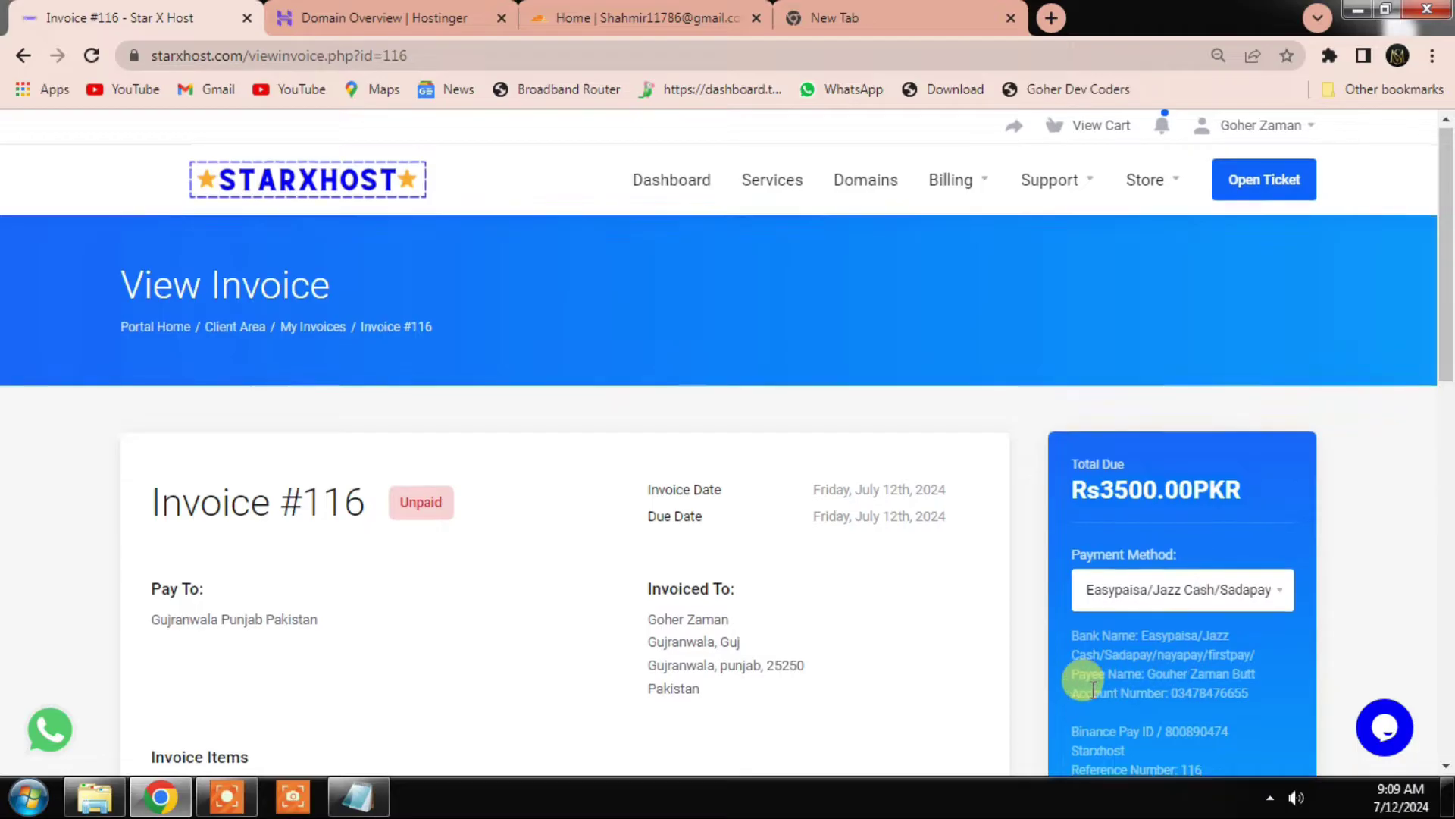
scroll(1092, 606, "down", 2)
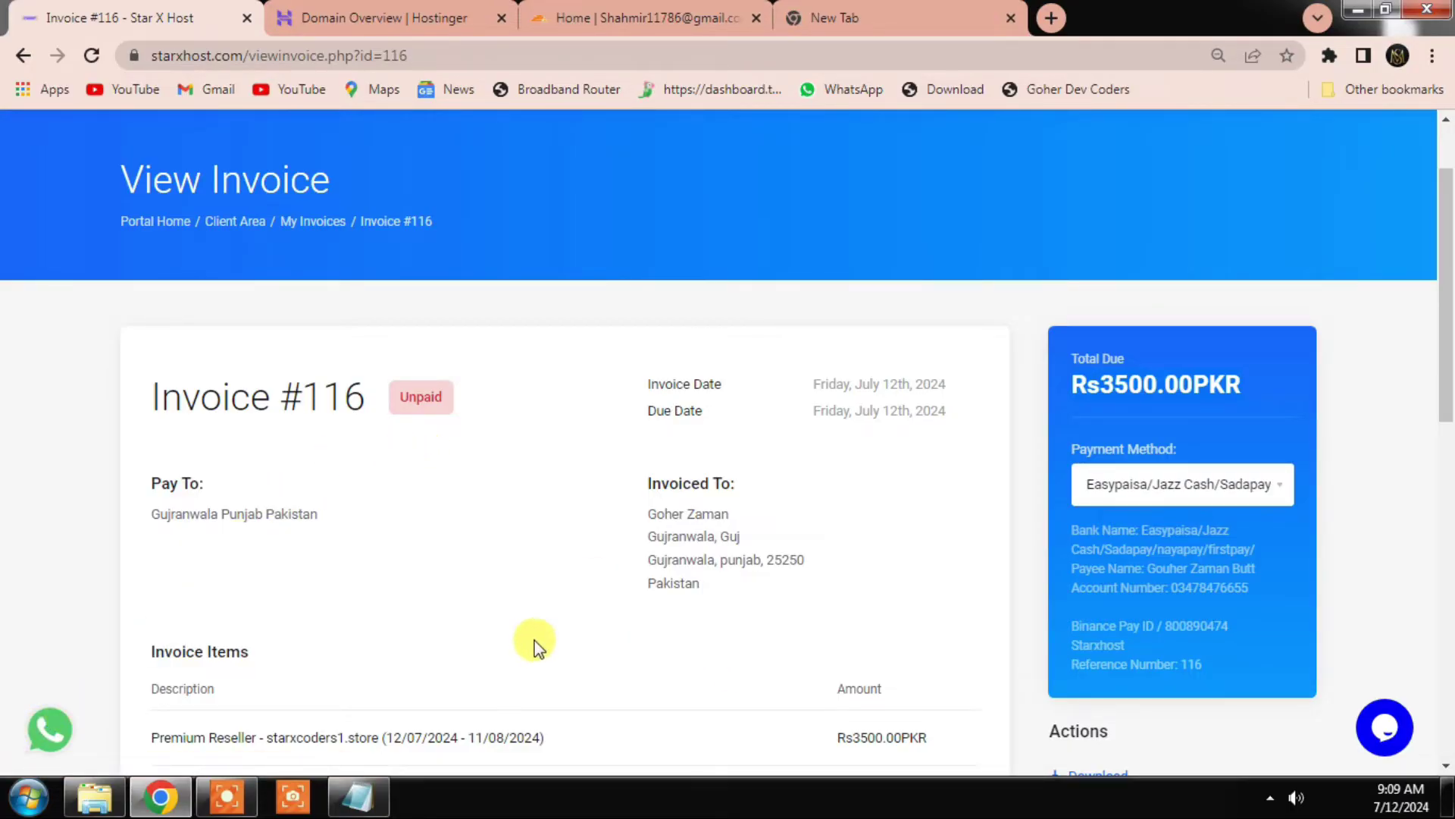
mouse_move(401, 724)
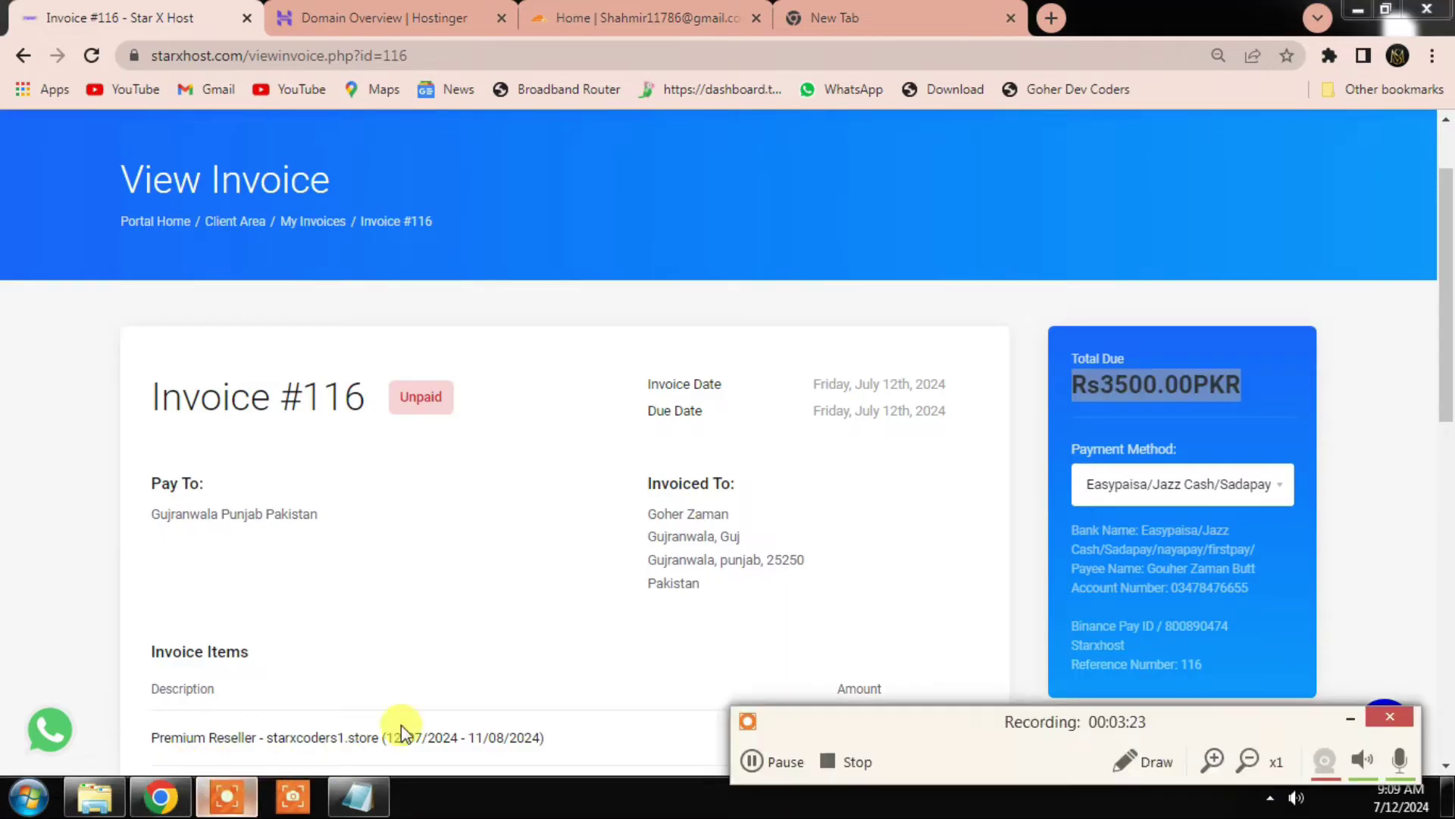
left_click(761, 775)
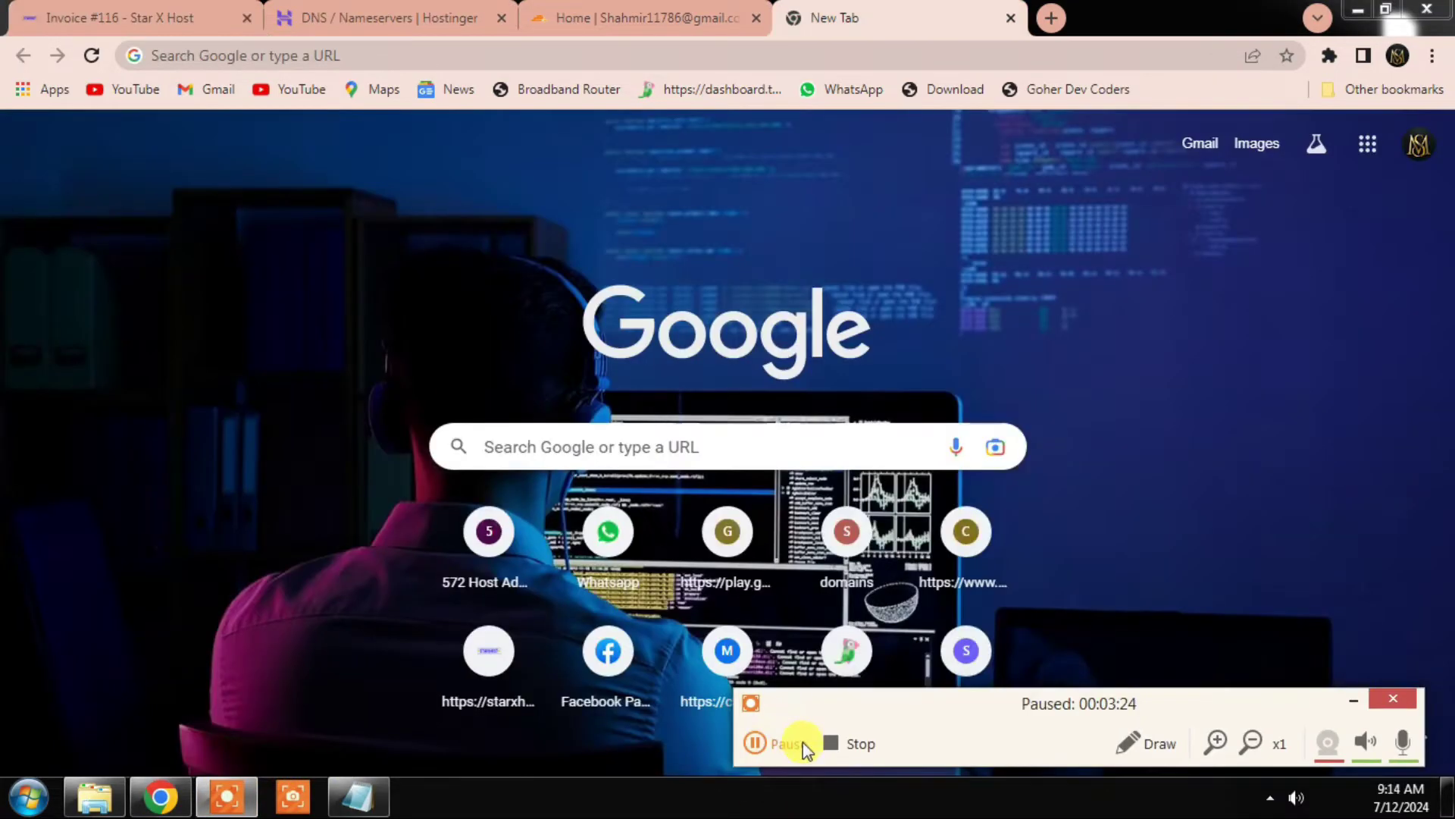
Step: Return to Invoice #116 and reload it to see its updated status
left_click(800, 743)
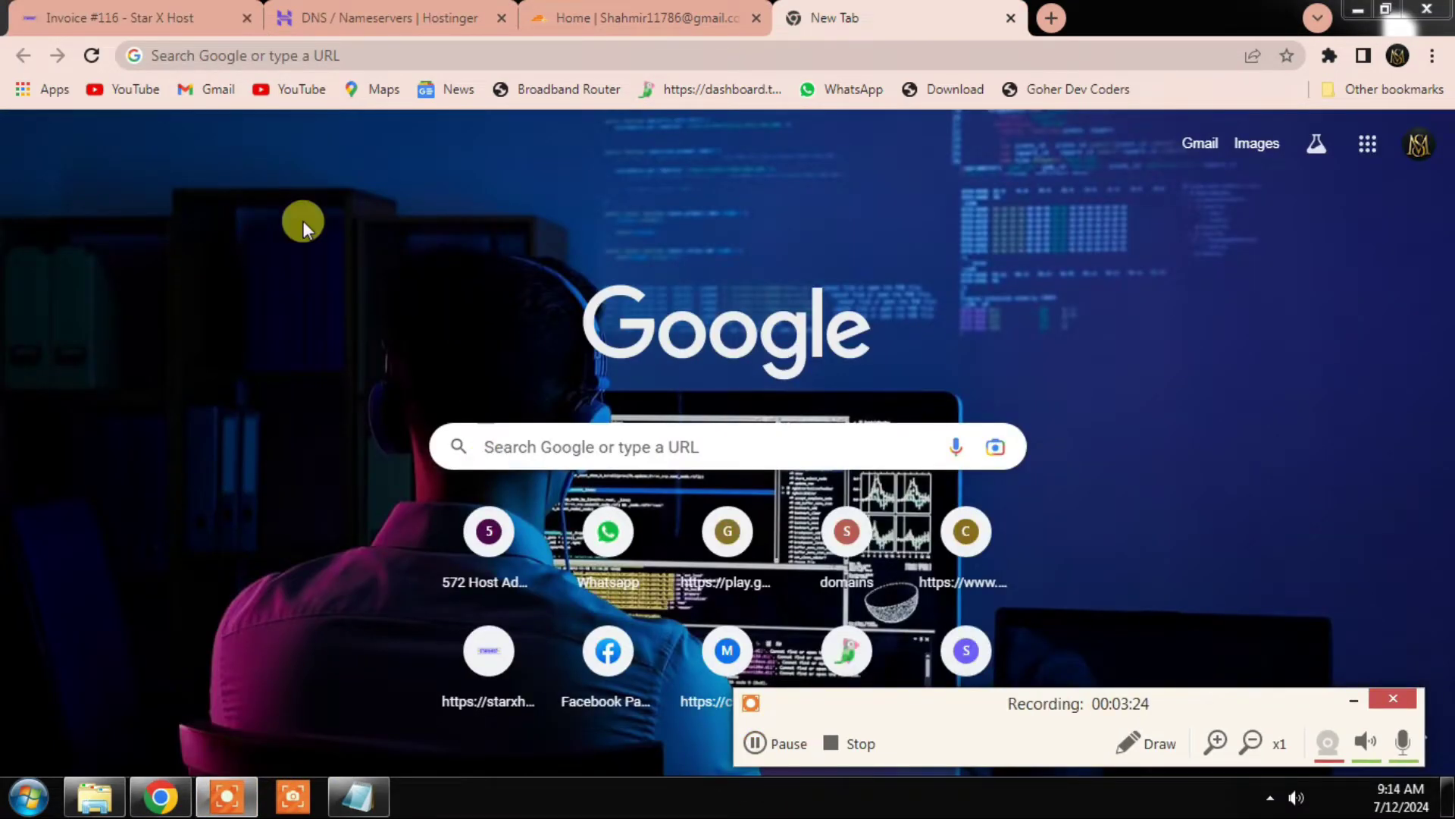
left_click(162, 9)
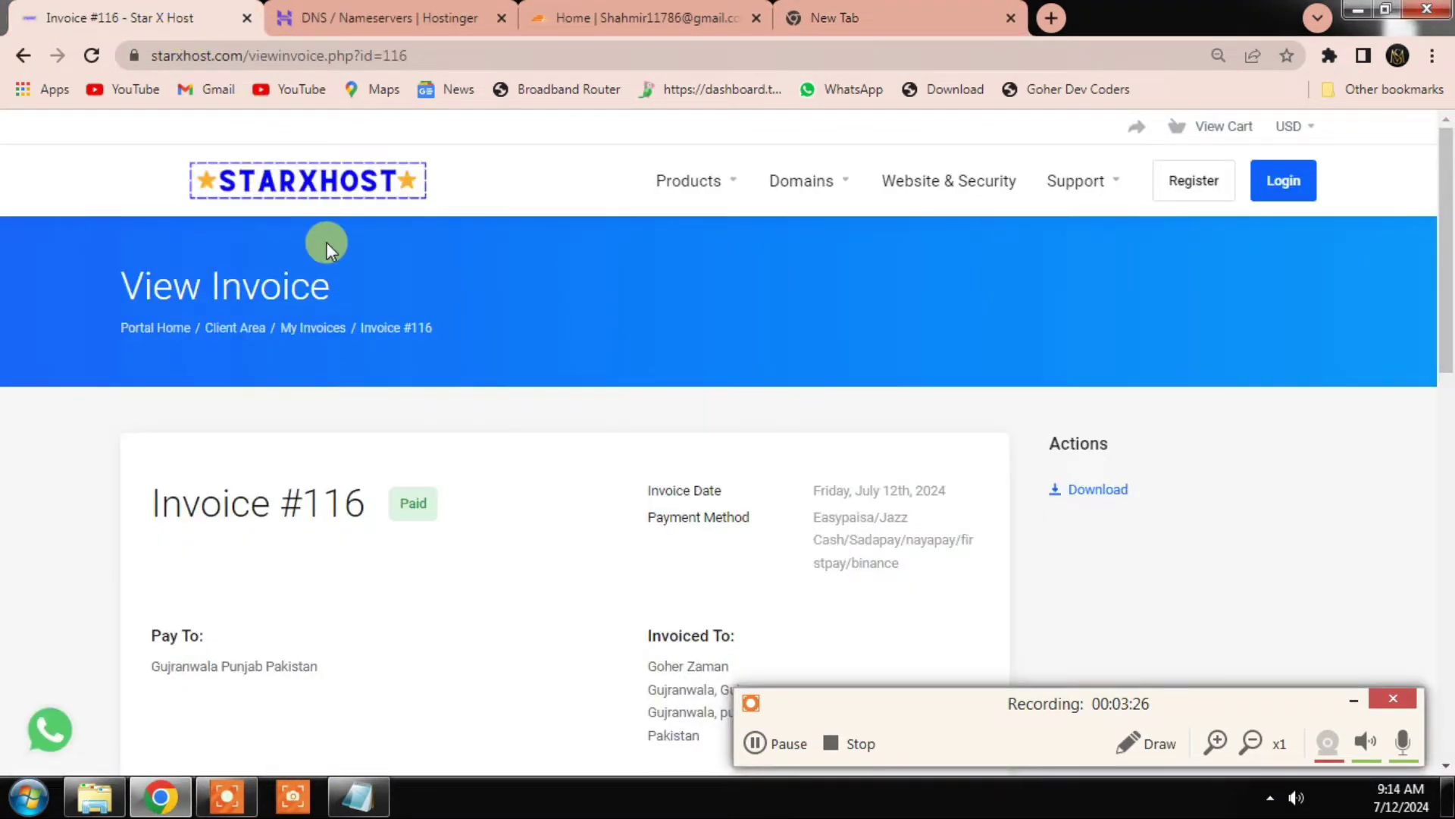
key("F5")
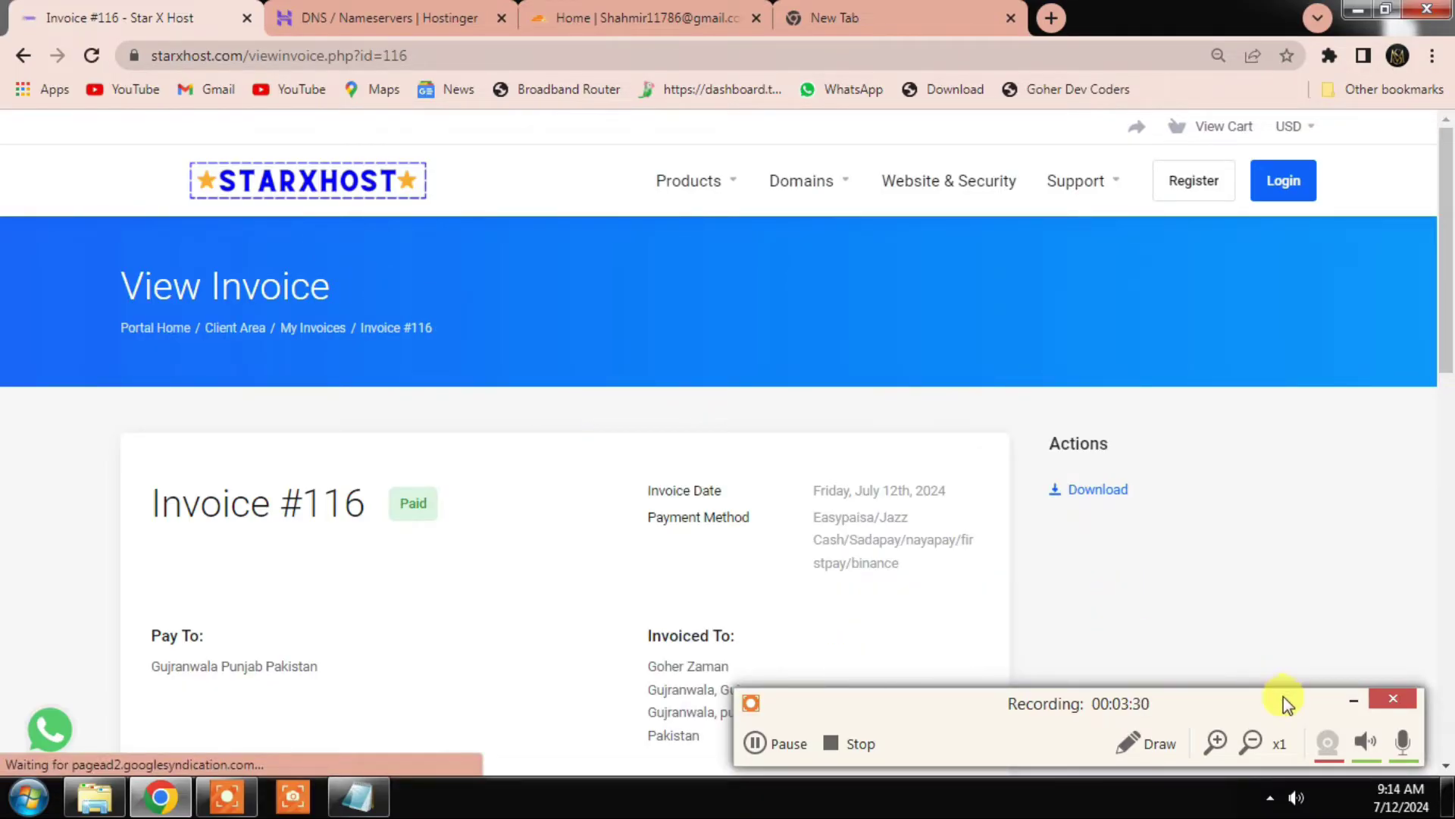
left_click(1353, 700)
scroll(758, 599, "down", 3)
scroll(780, 609, "down", 8)
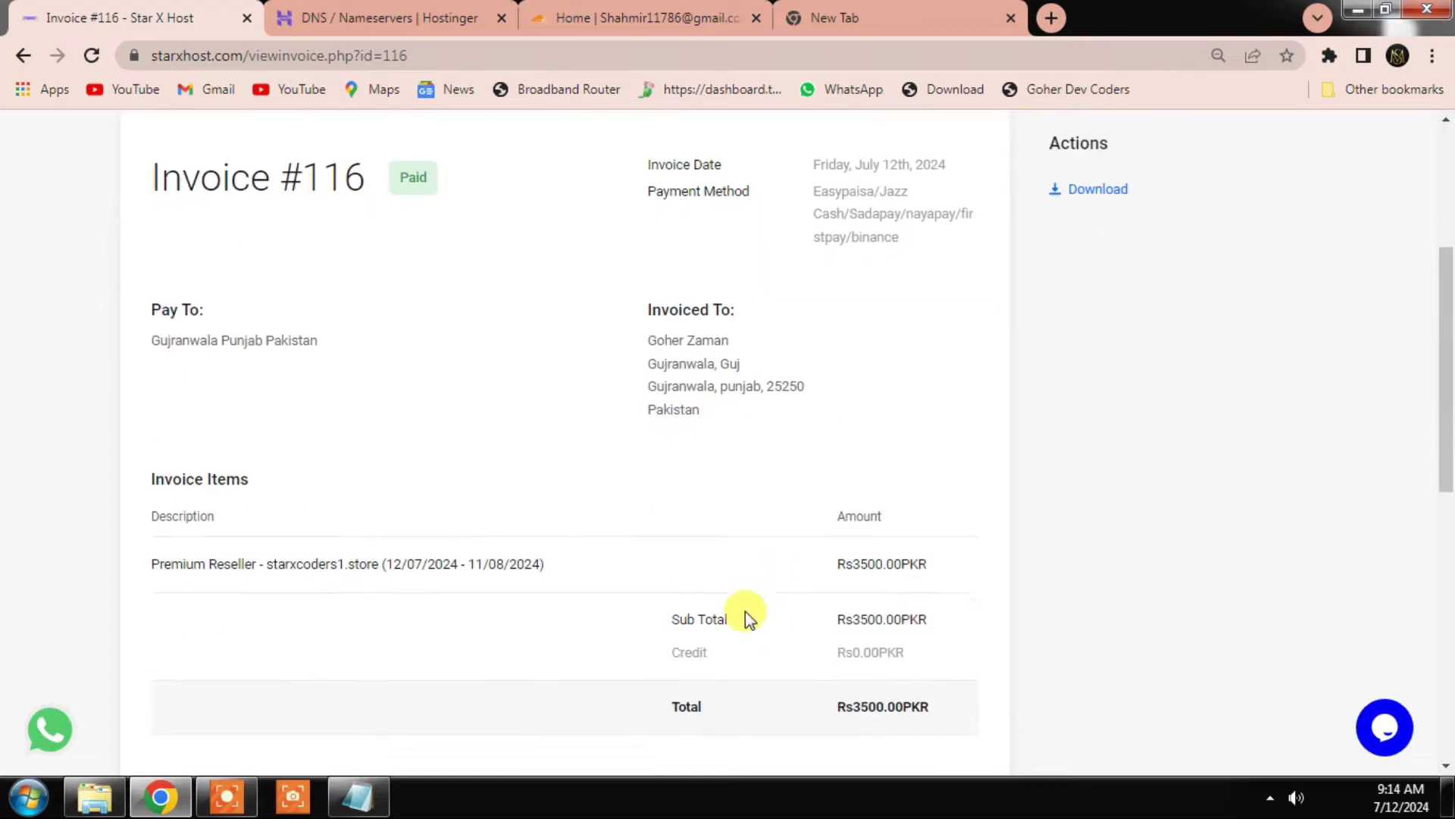
scroll(702, 588, "up", 10)
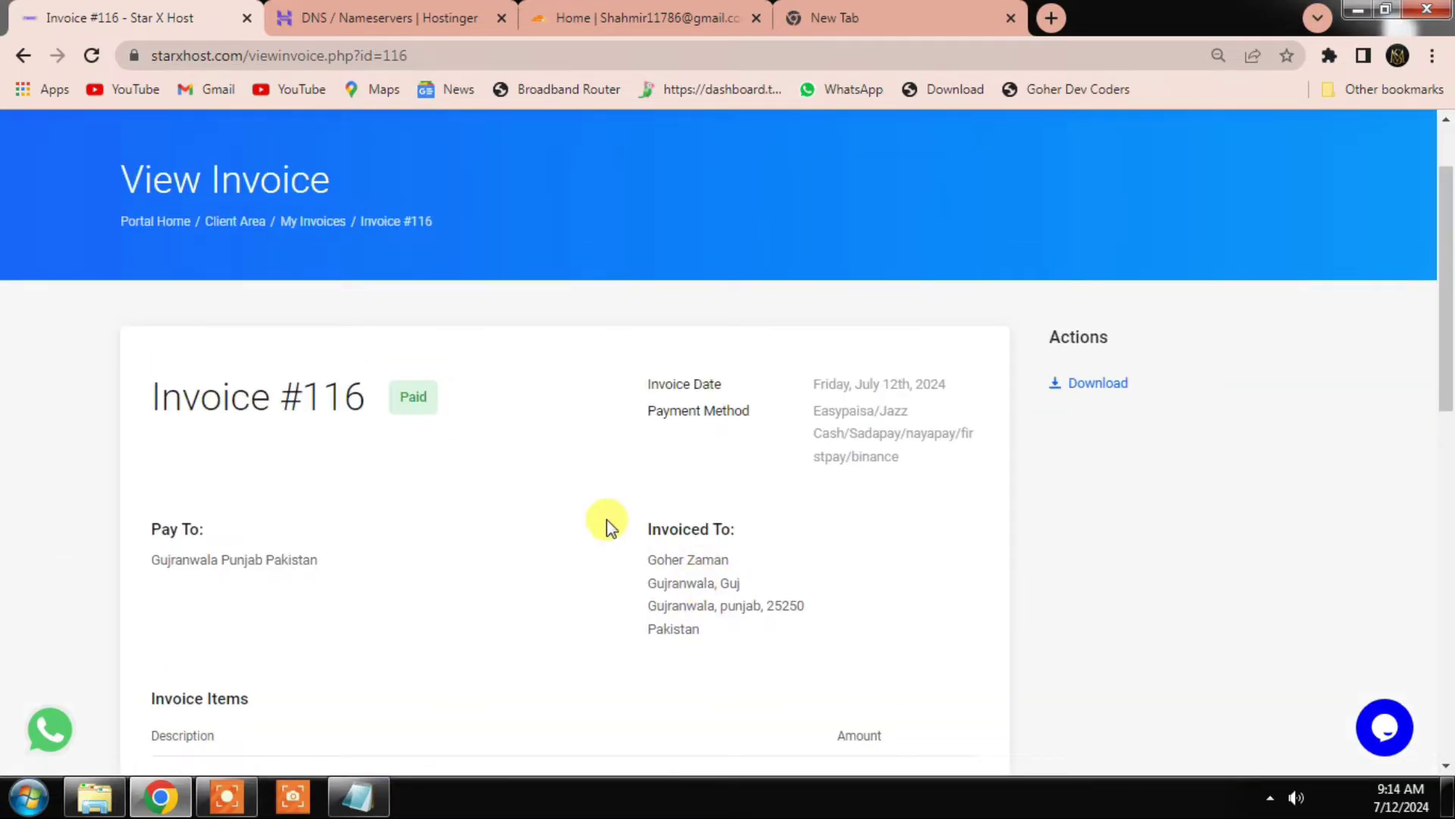
scroll(435, 293, "up", 2)
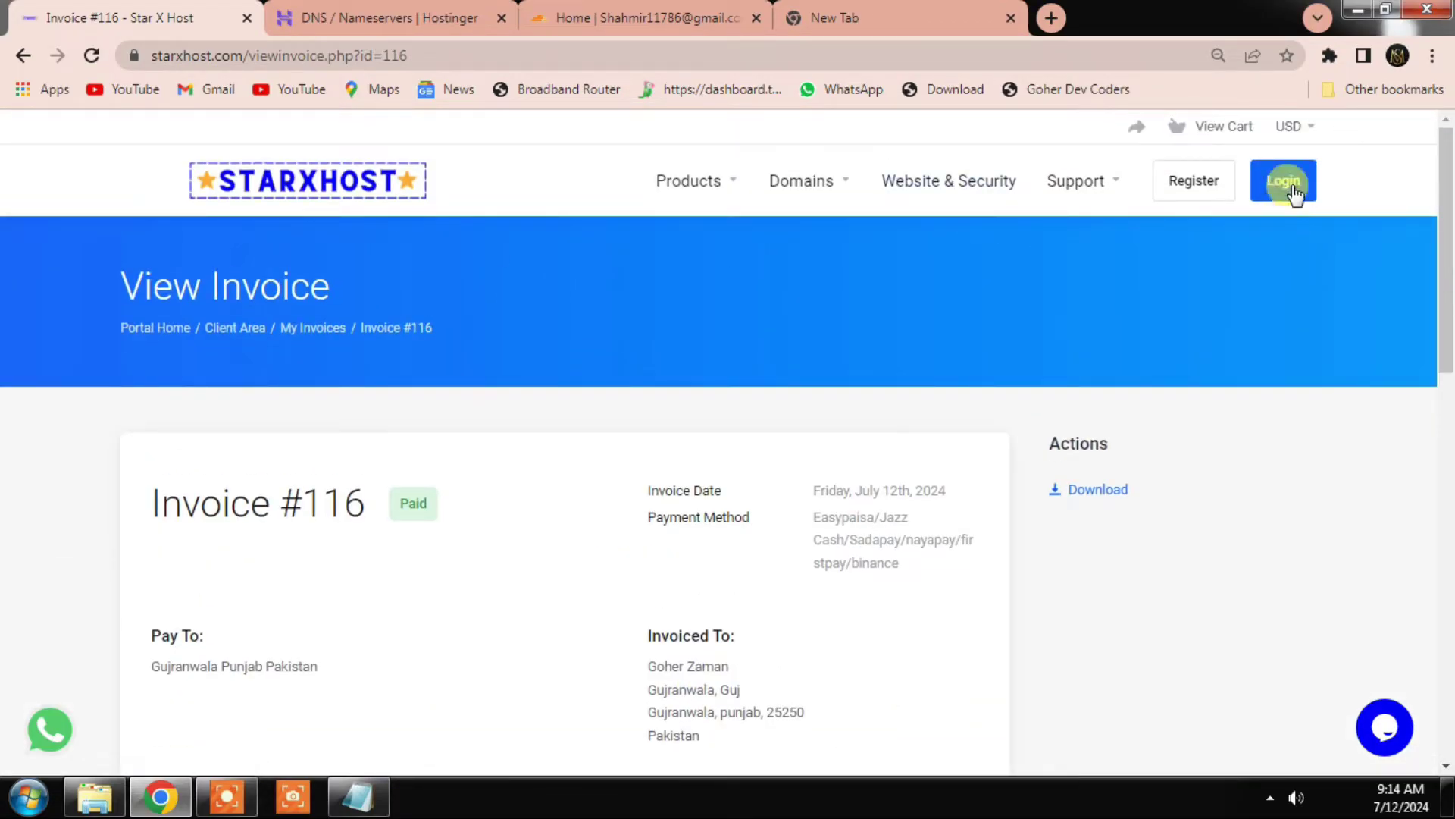
Step: Sign in with the saved account and open the Premium Reseller service's details
left_click(1288, 187)
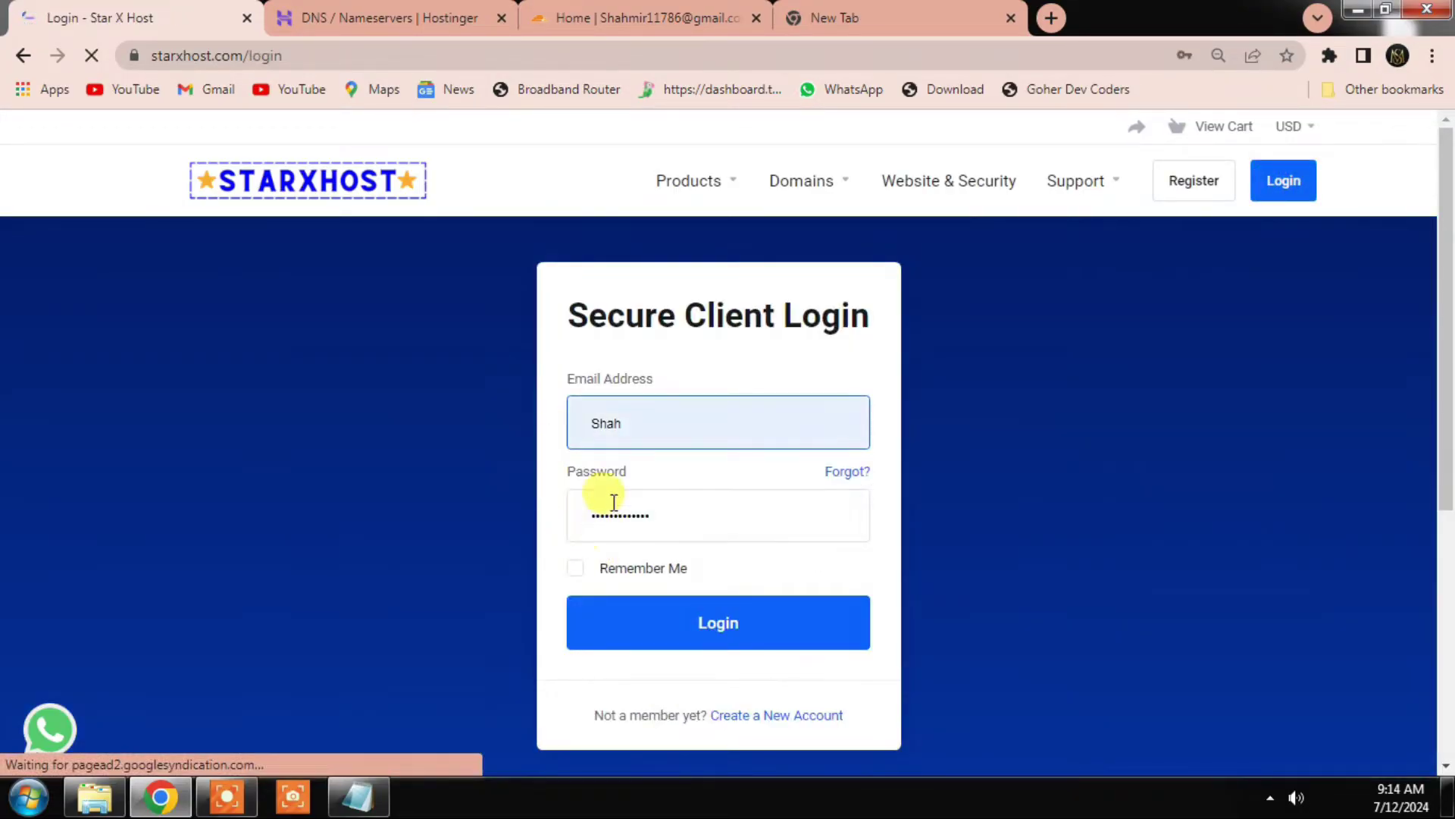
left_click(661, 442)
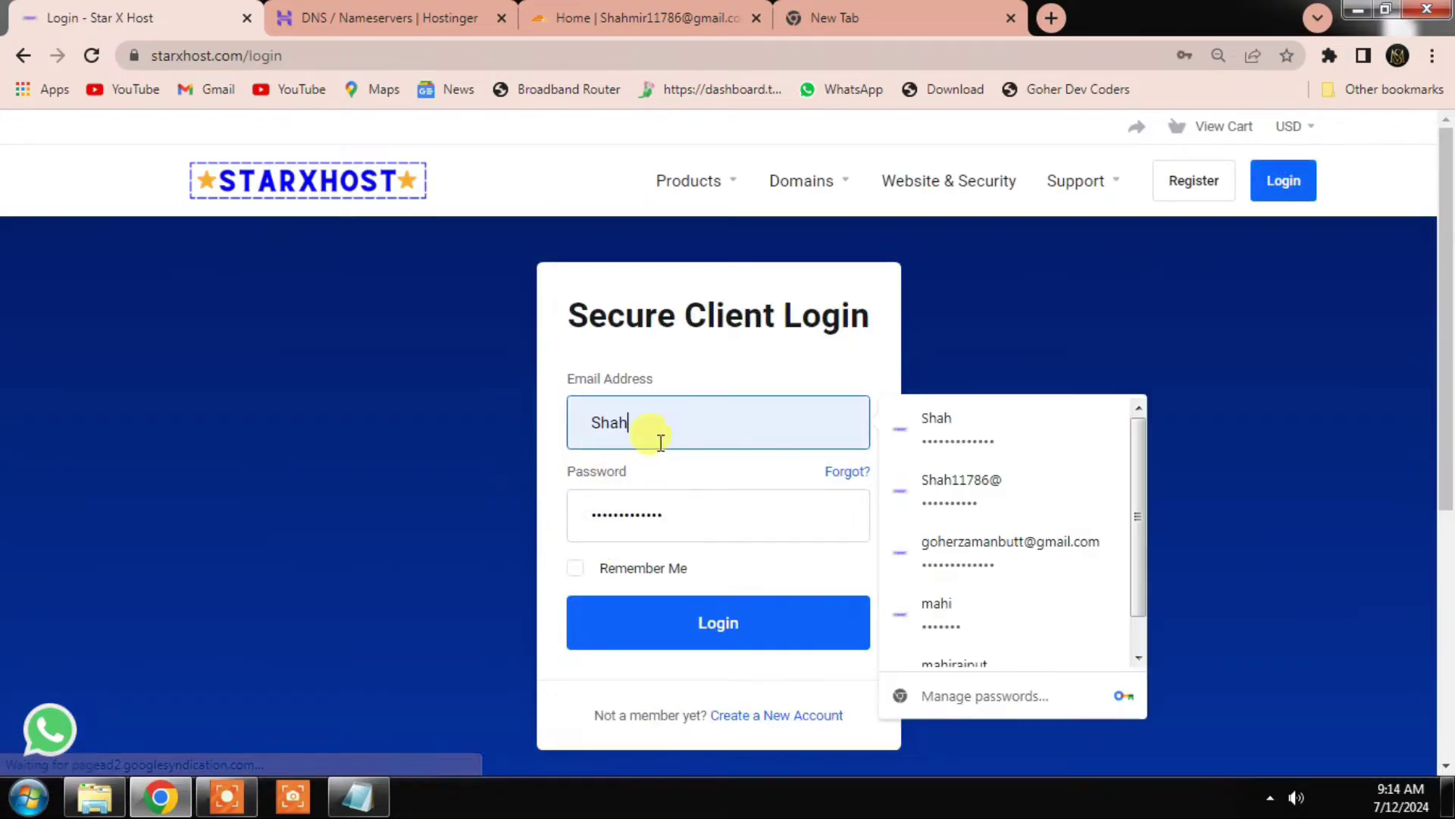
left_click(986, 552)
left_click(693, 627)
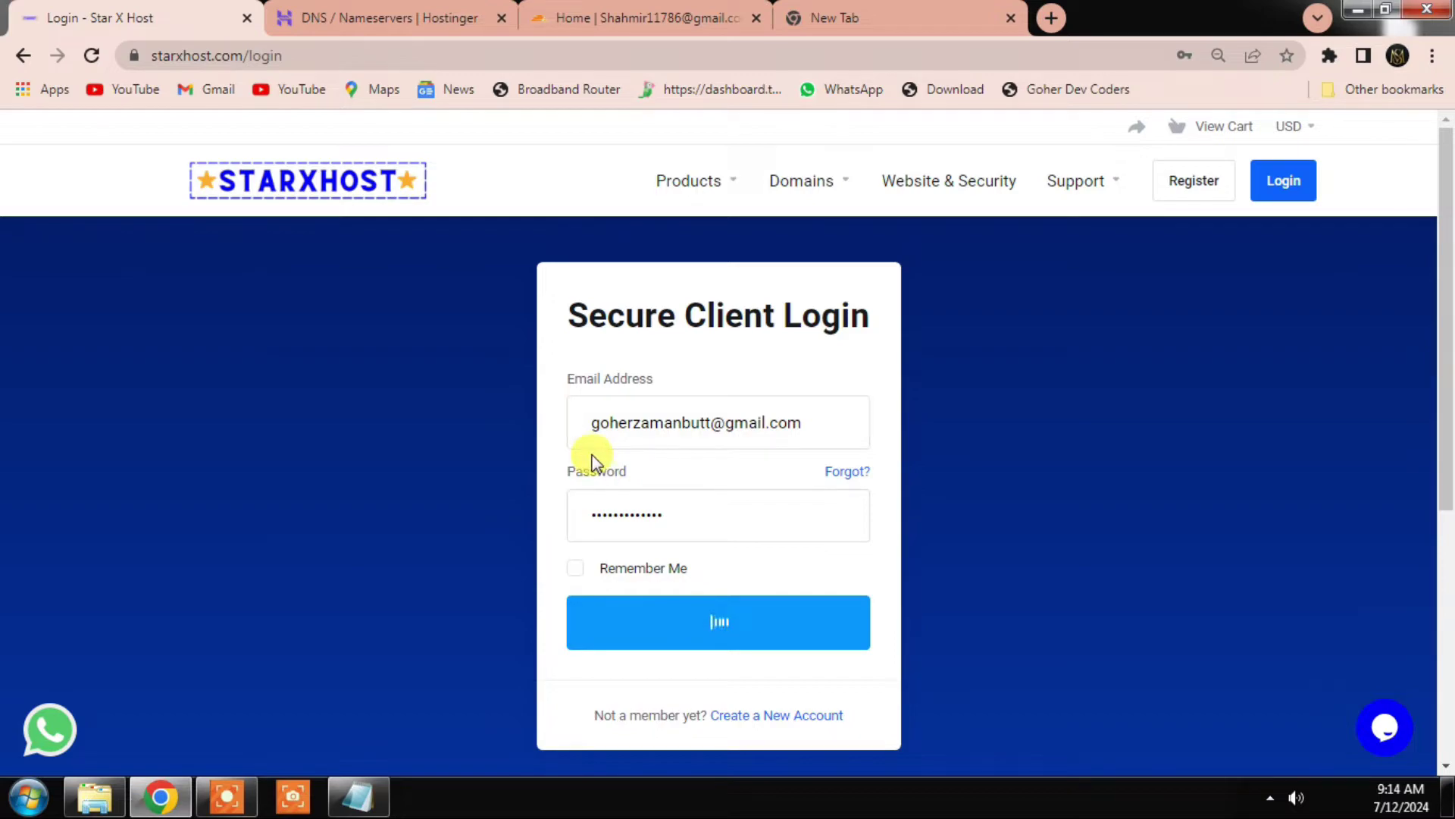
scroll(523, 568, "down", 2)
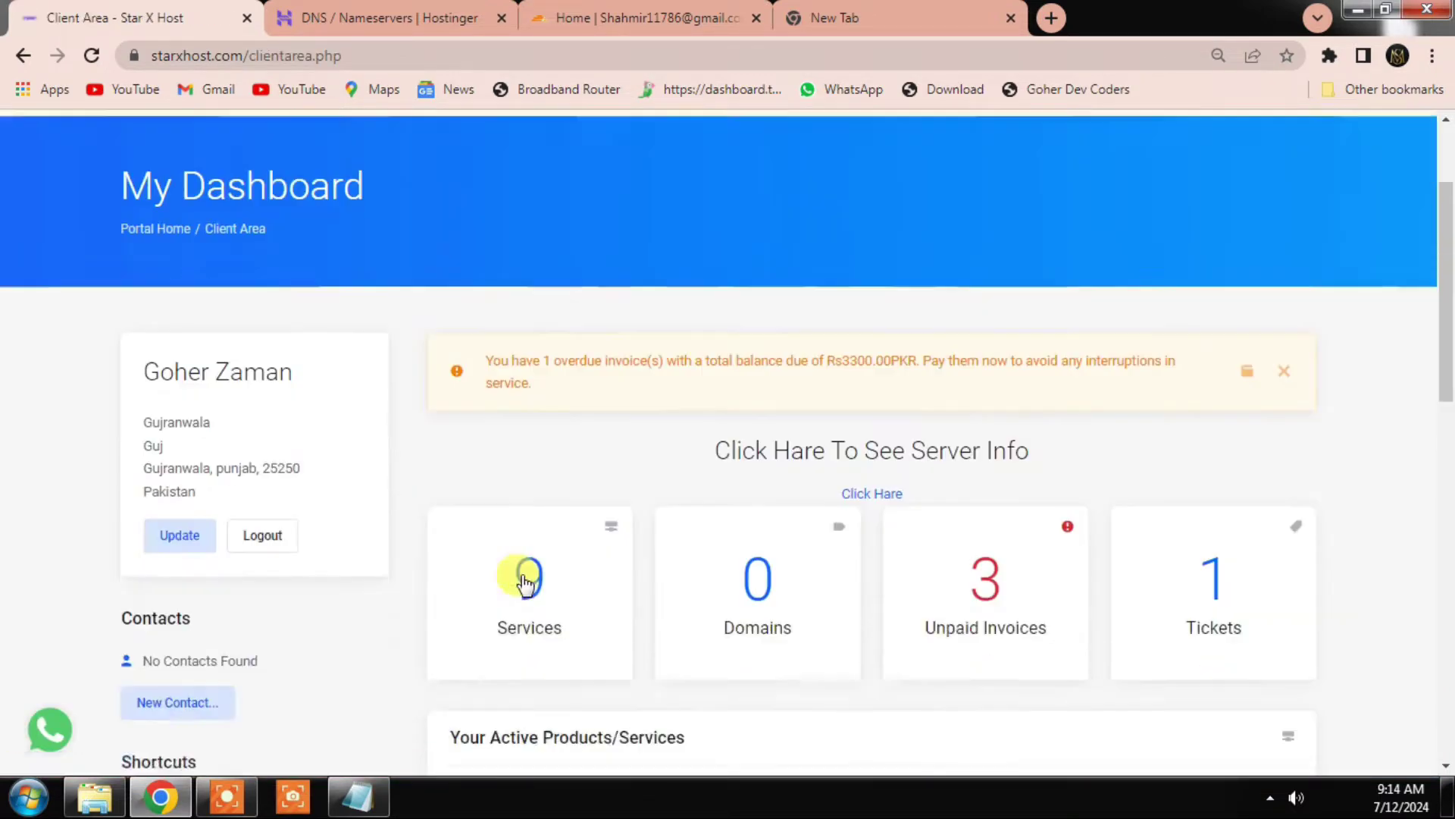
scroll(525, 582, "down", 1)
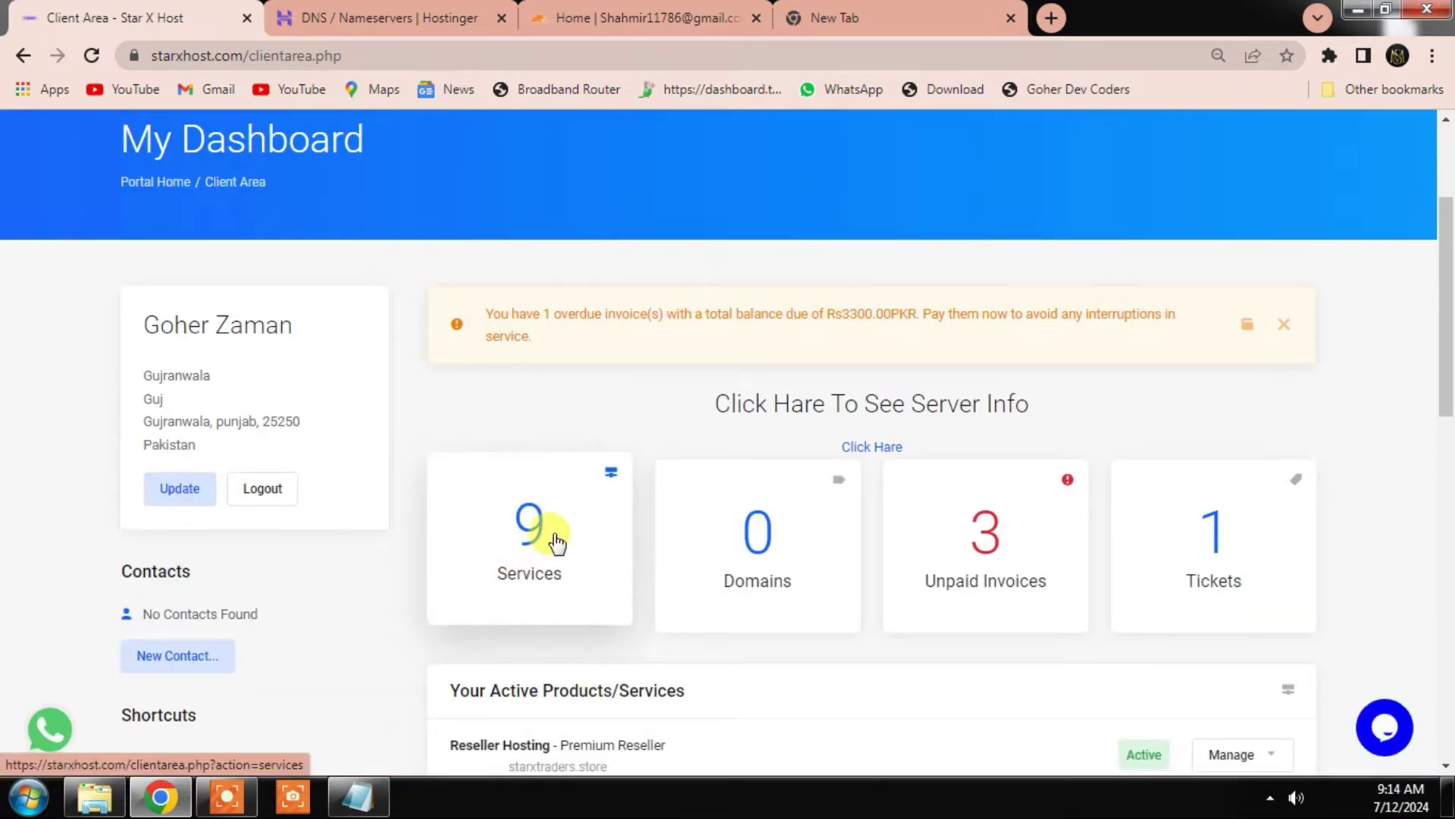
left_click(534, 580)
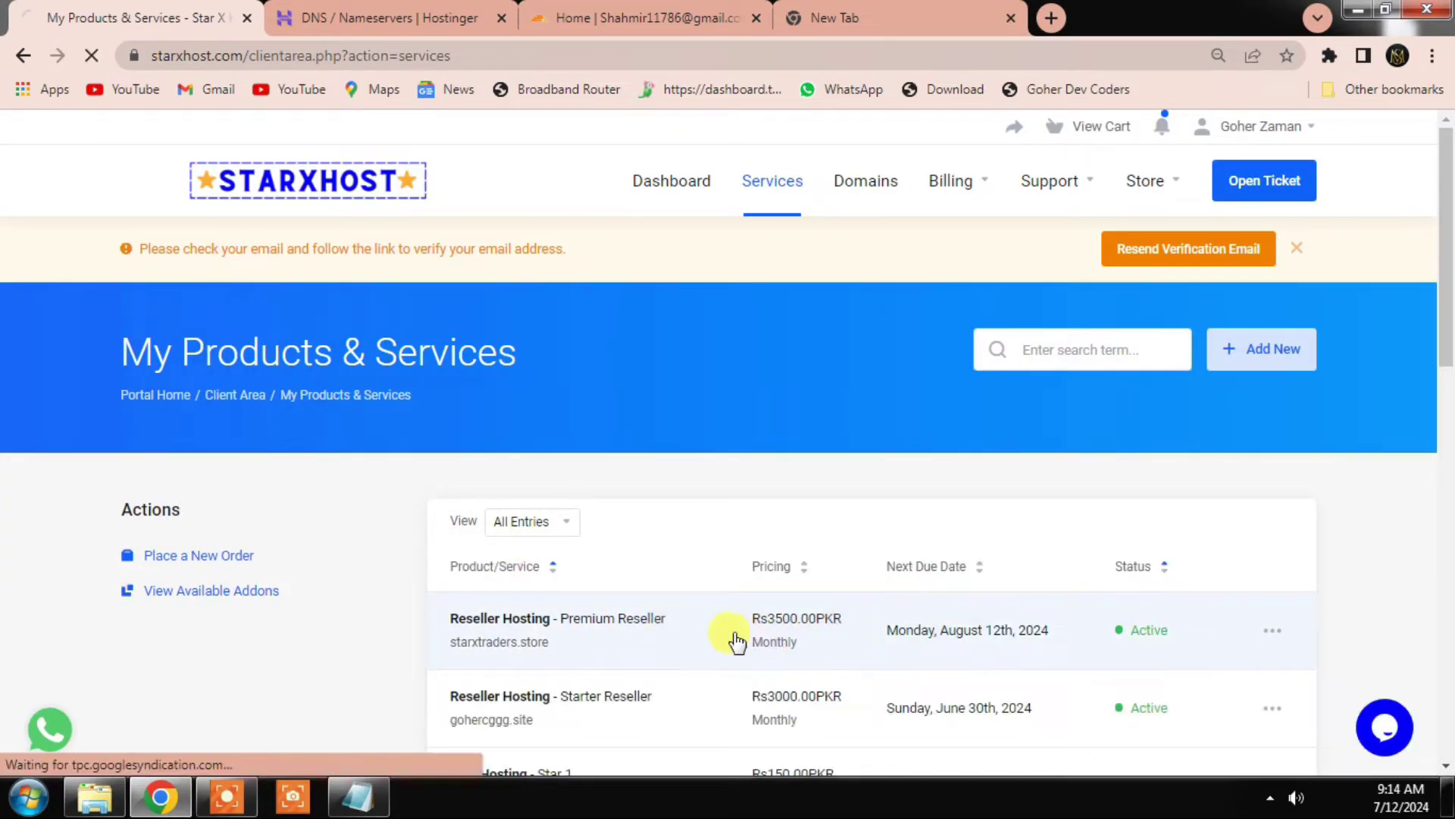
left_click(656, 629)
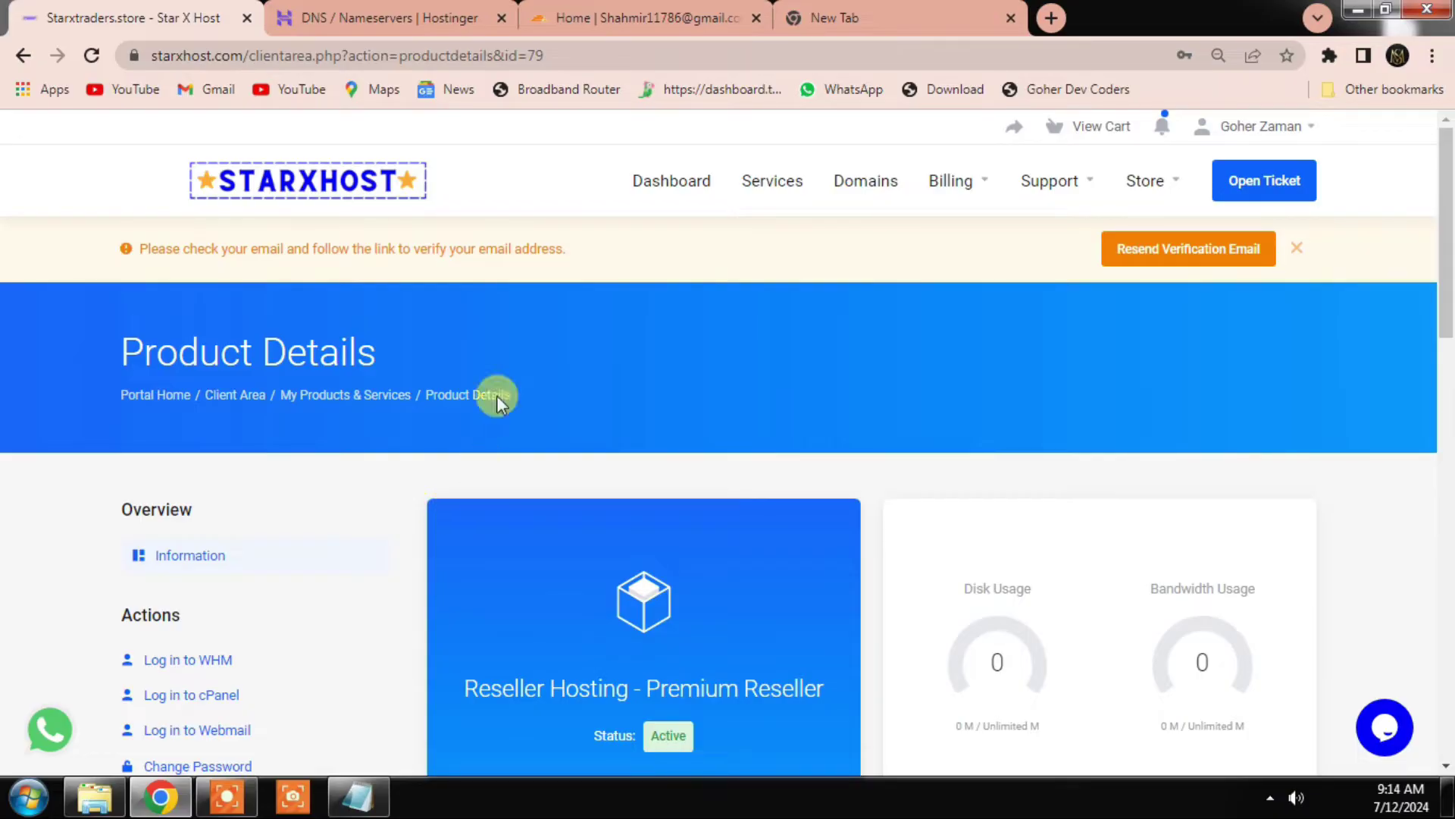
Step: Compare Hostinger's DNS / Nameservers page with the product details, then go to Cloudflare
left_click(387, 17)
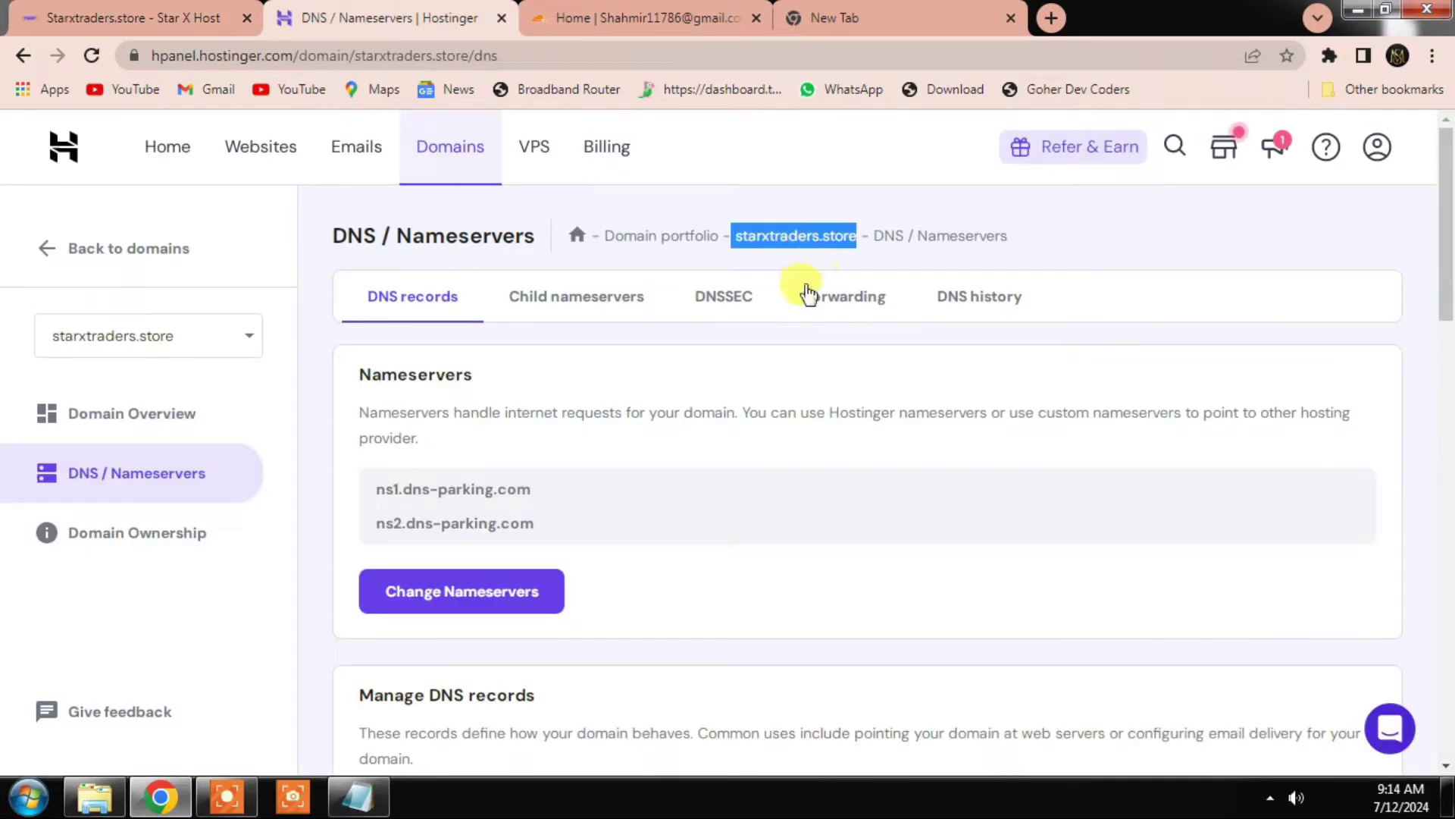
left_click(182, 17)
left_click(697, 9)
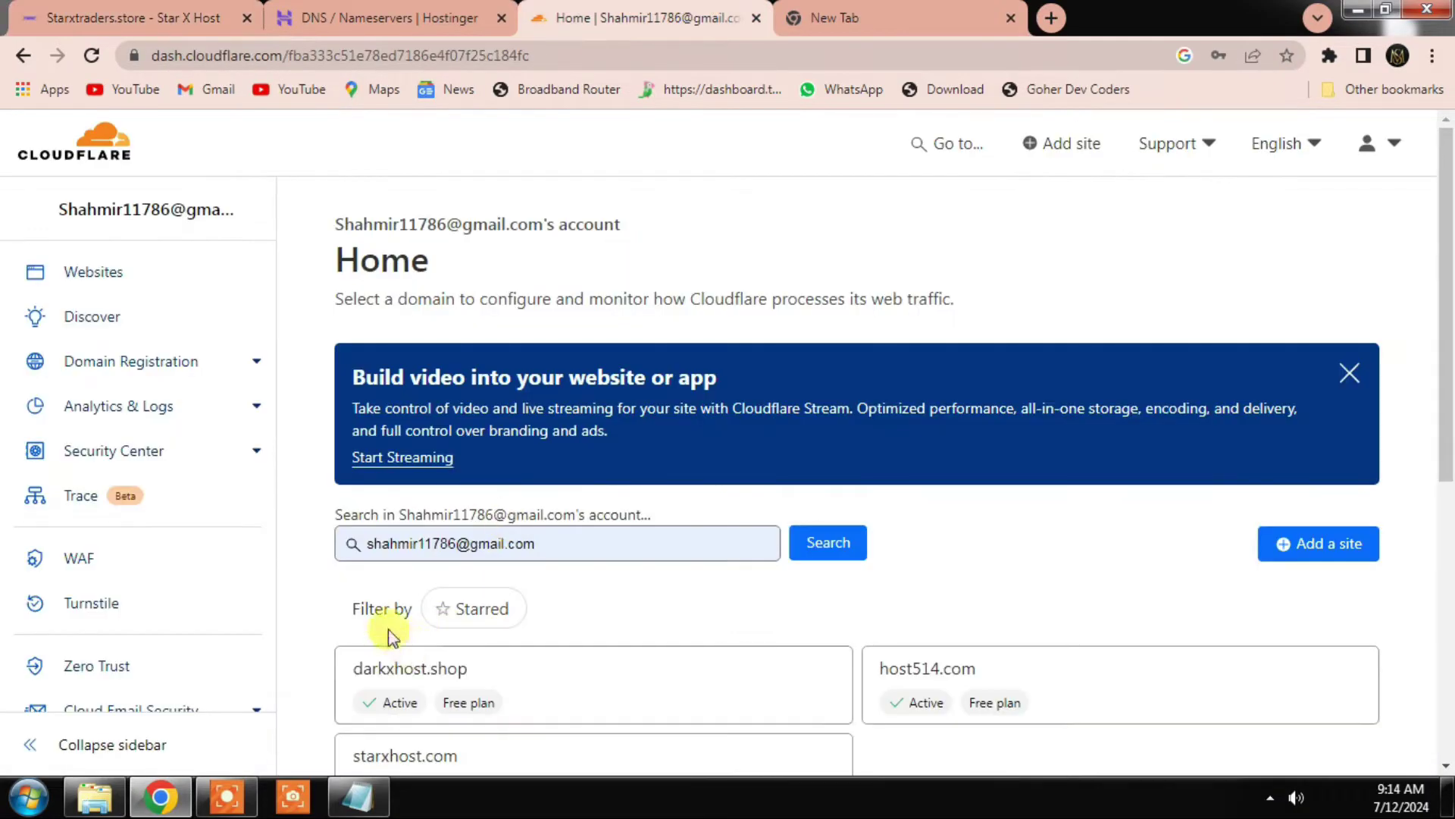
left_click(157, 21)
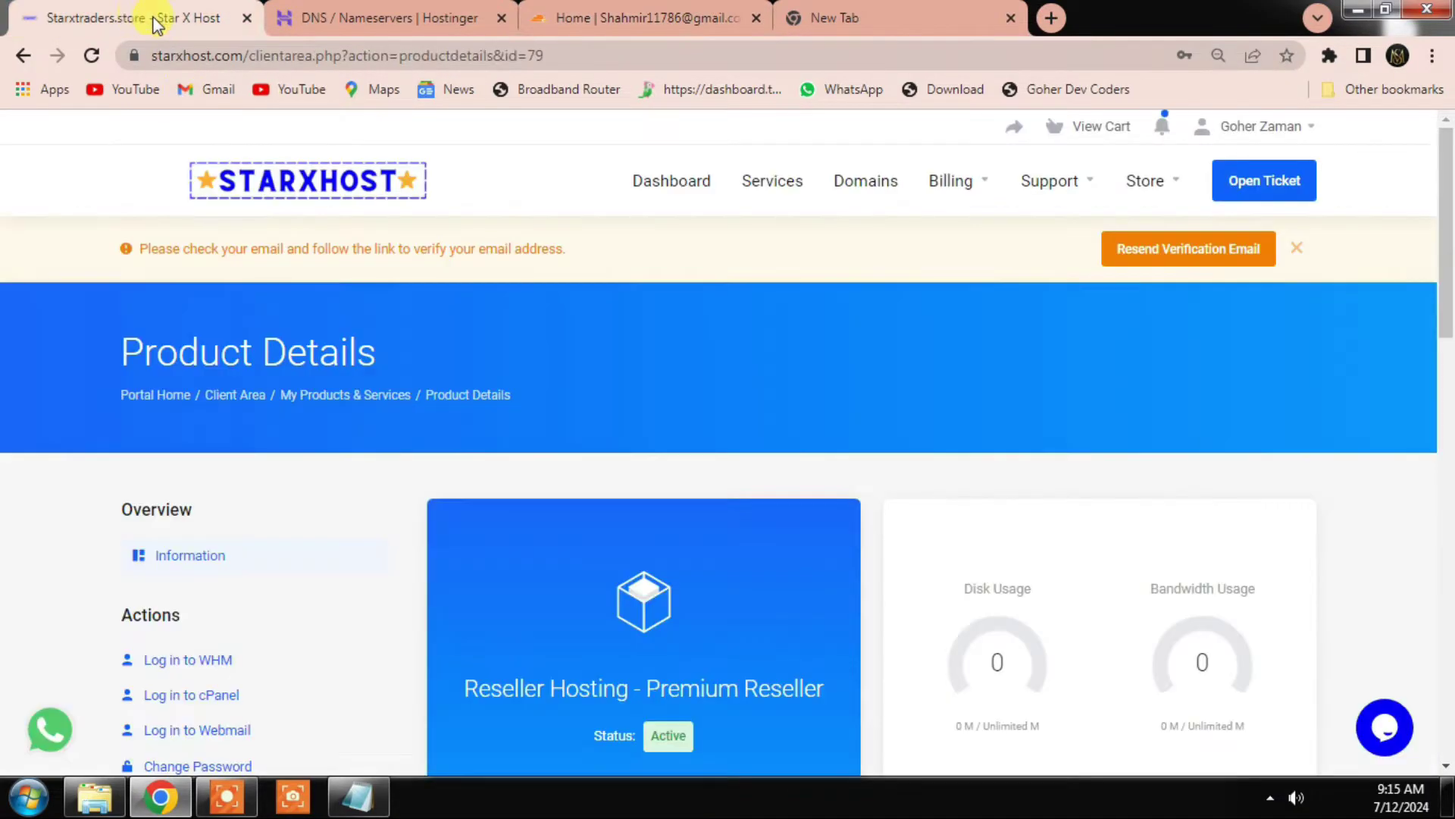
left_click(691, 11)
Step: Add starxtraders.store as a new Cloudflare site, removing stray pasted text first
left_click(1343, 402)
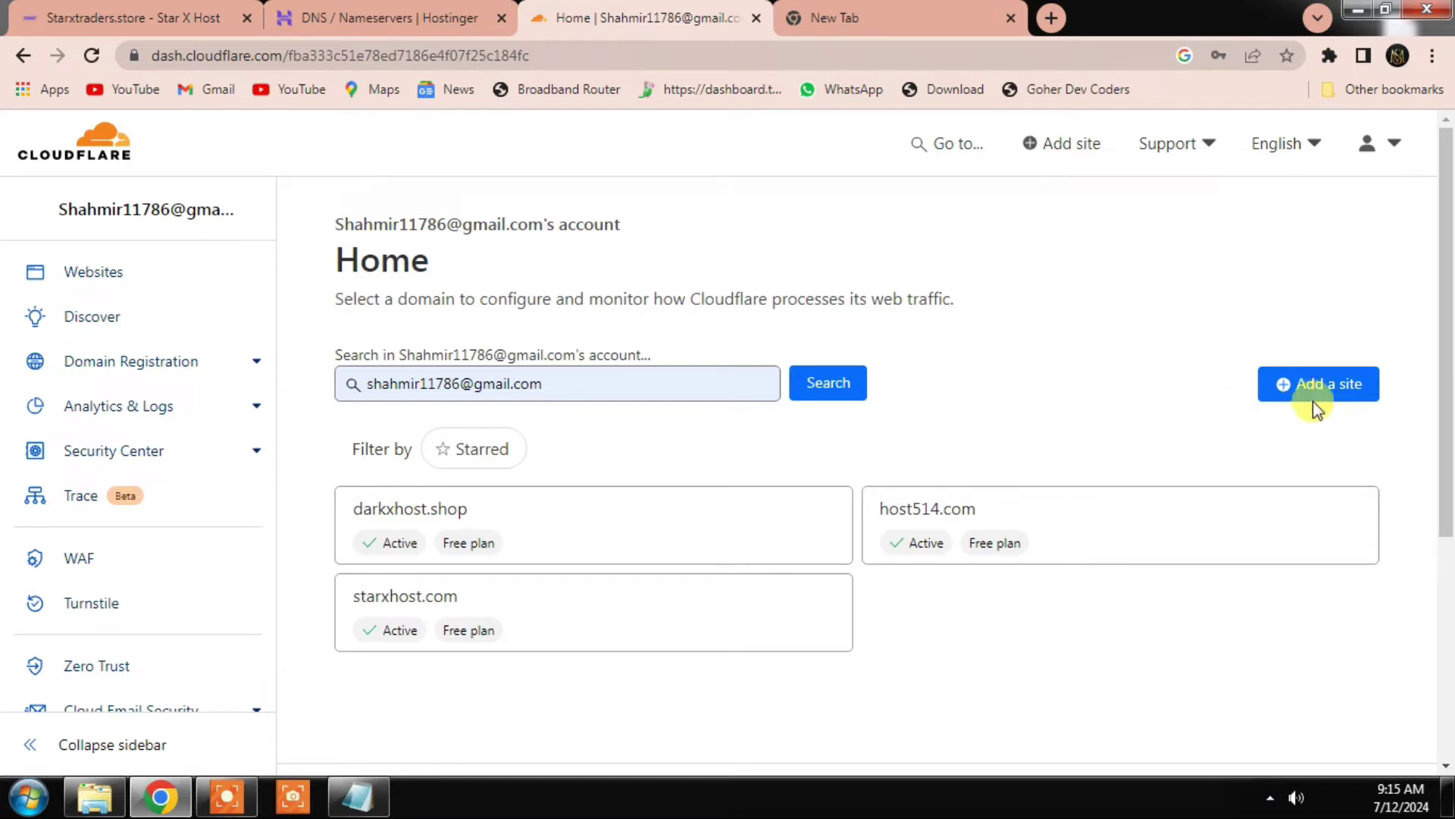
left_click(1333, 398)
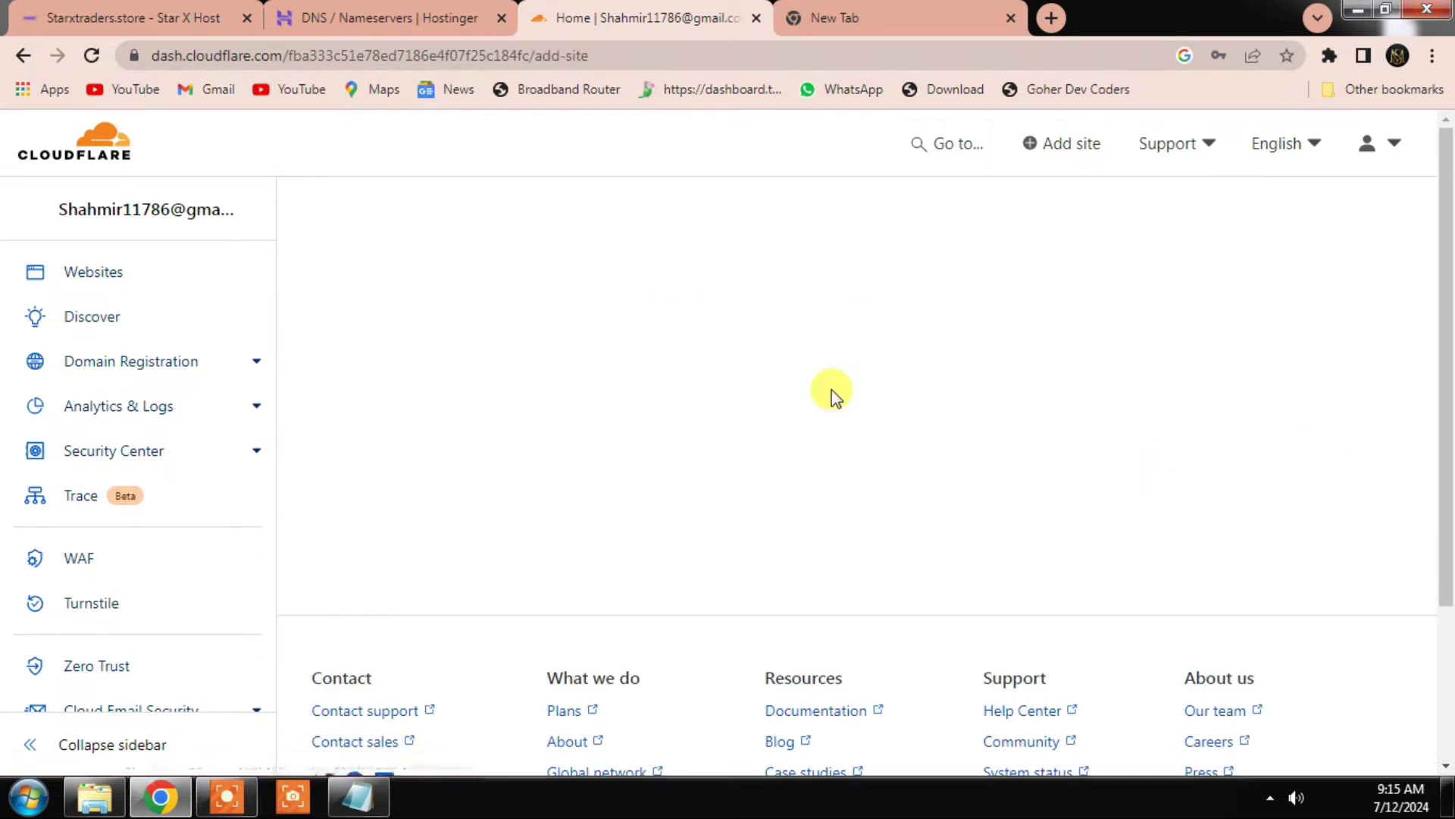
left_click(432, 457)
key("ctrl+v")
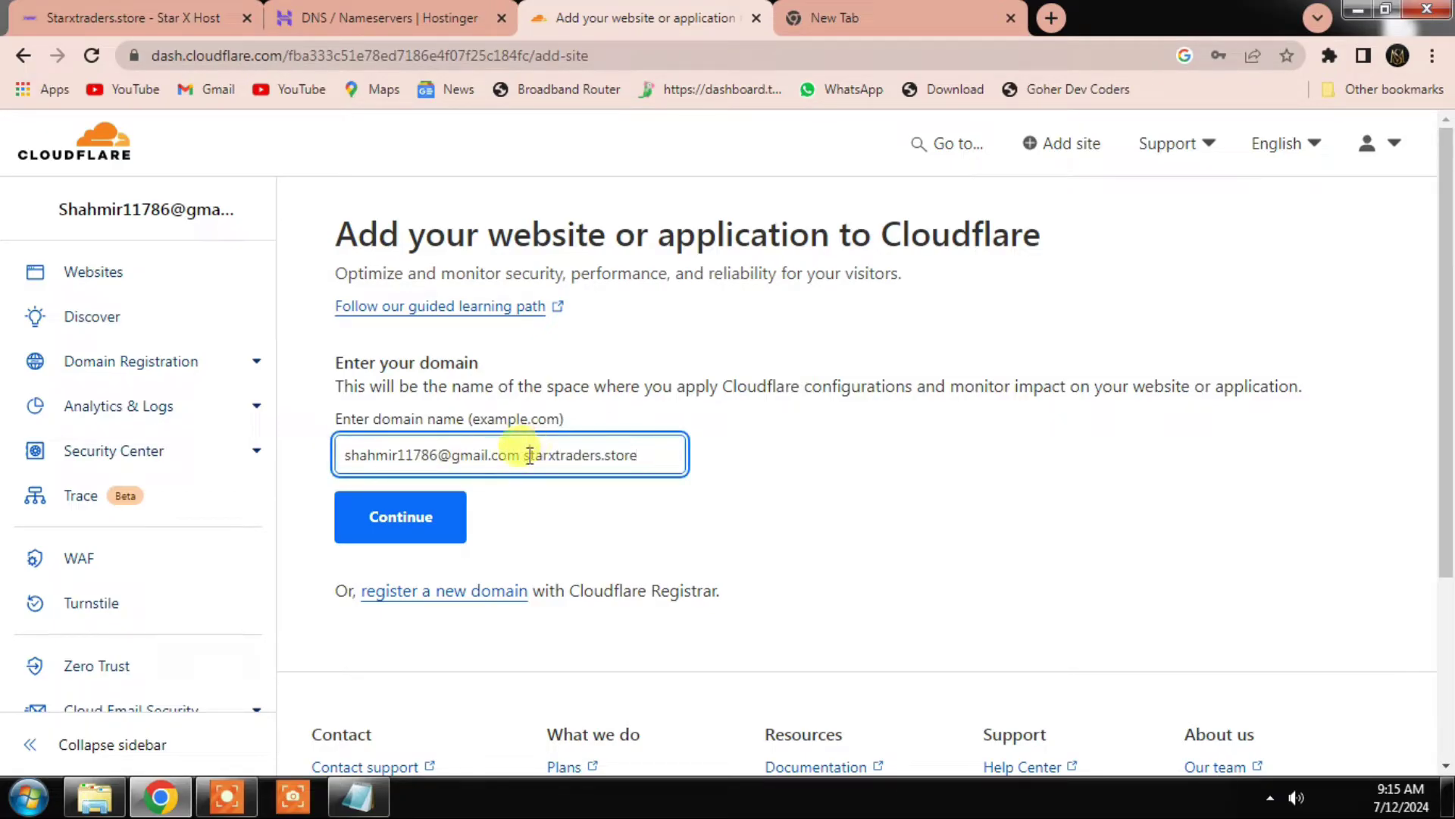
left_click_drag(525, 455, 350, 455)
key("BackSpace")
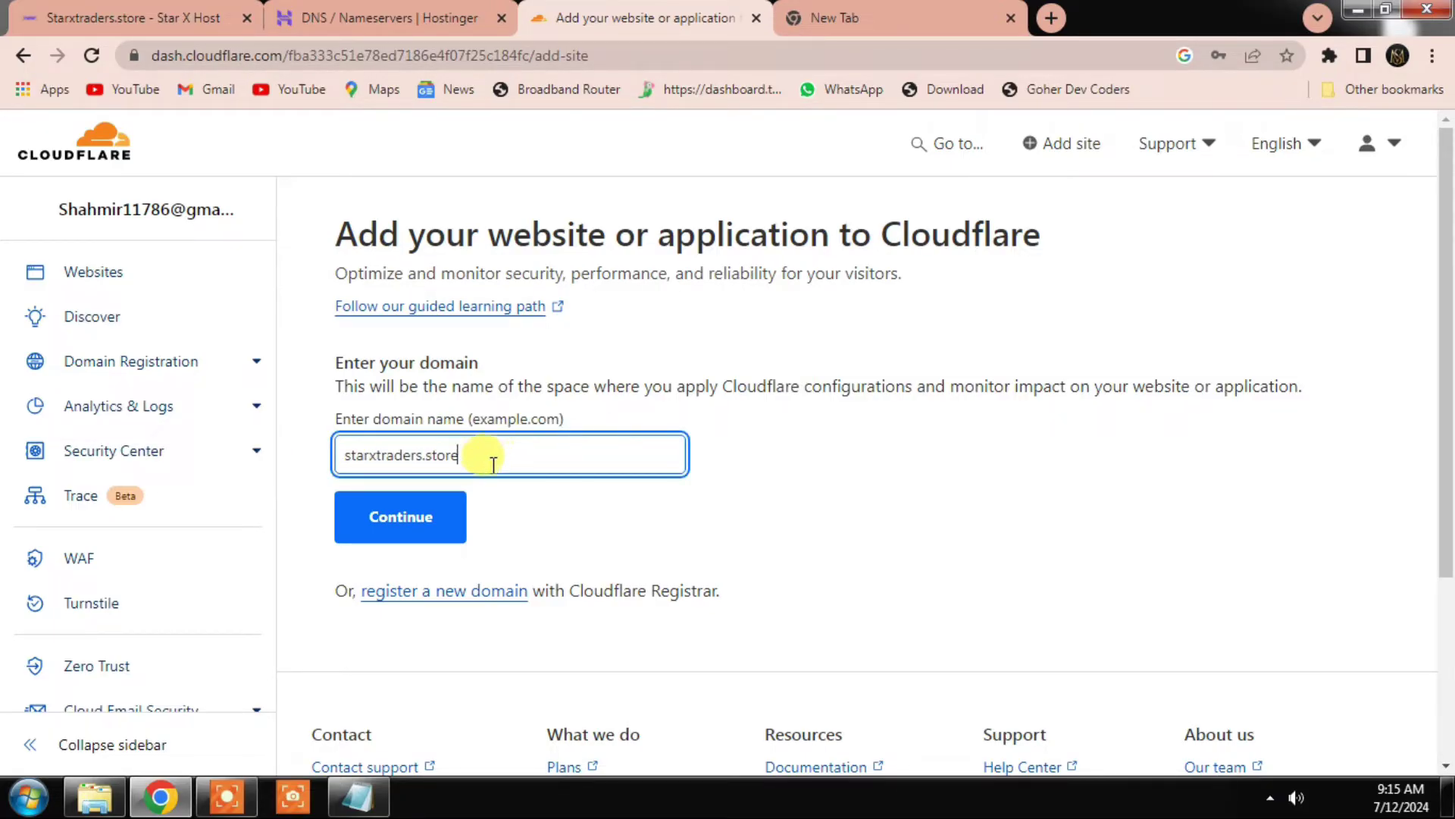
left_click(400, 520)
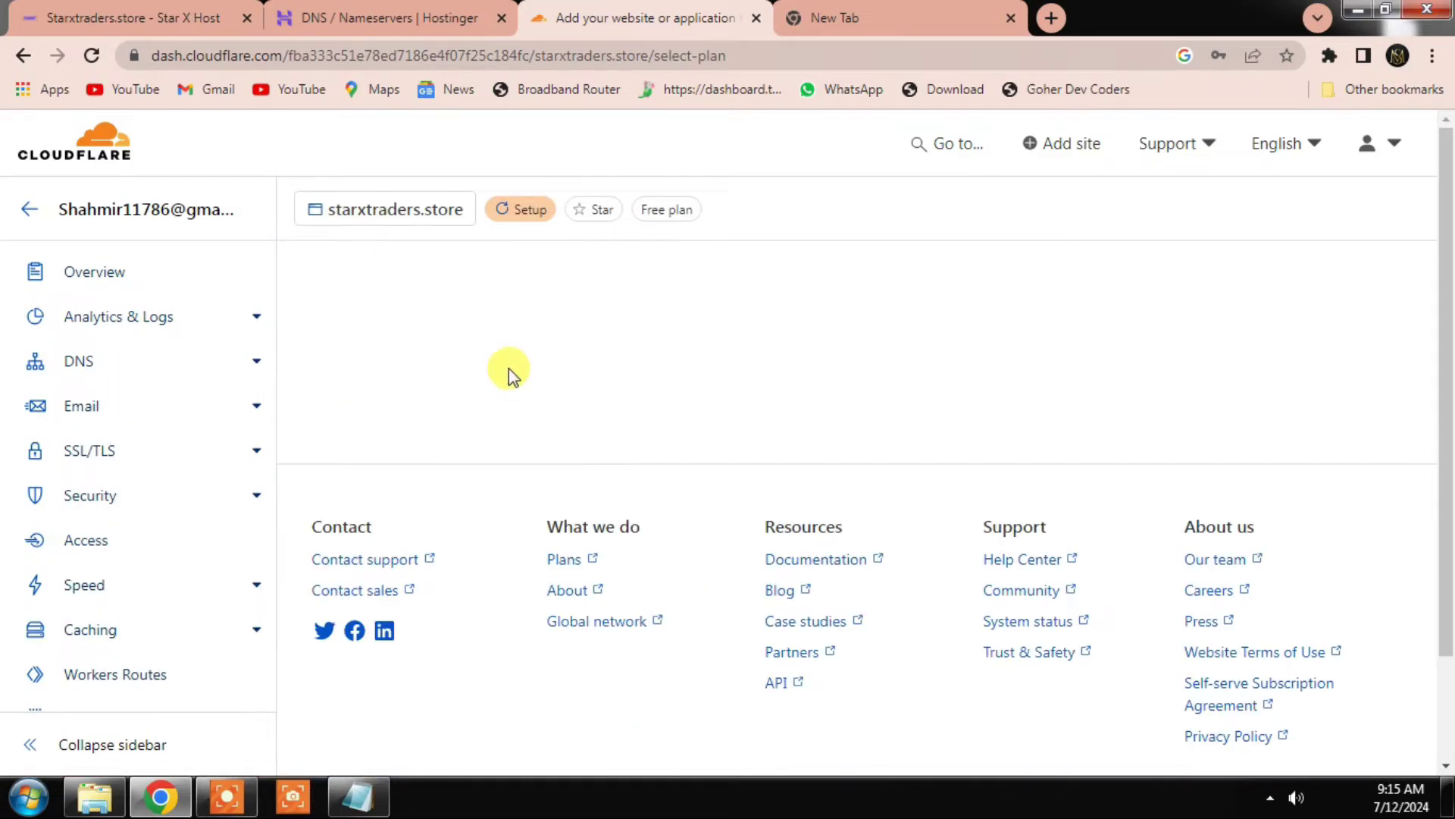
Step: Select the Free plan for starxtraders.store and continue setup
scroll(531, 455, "down", 12)
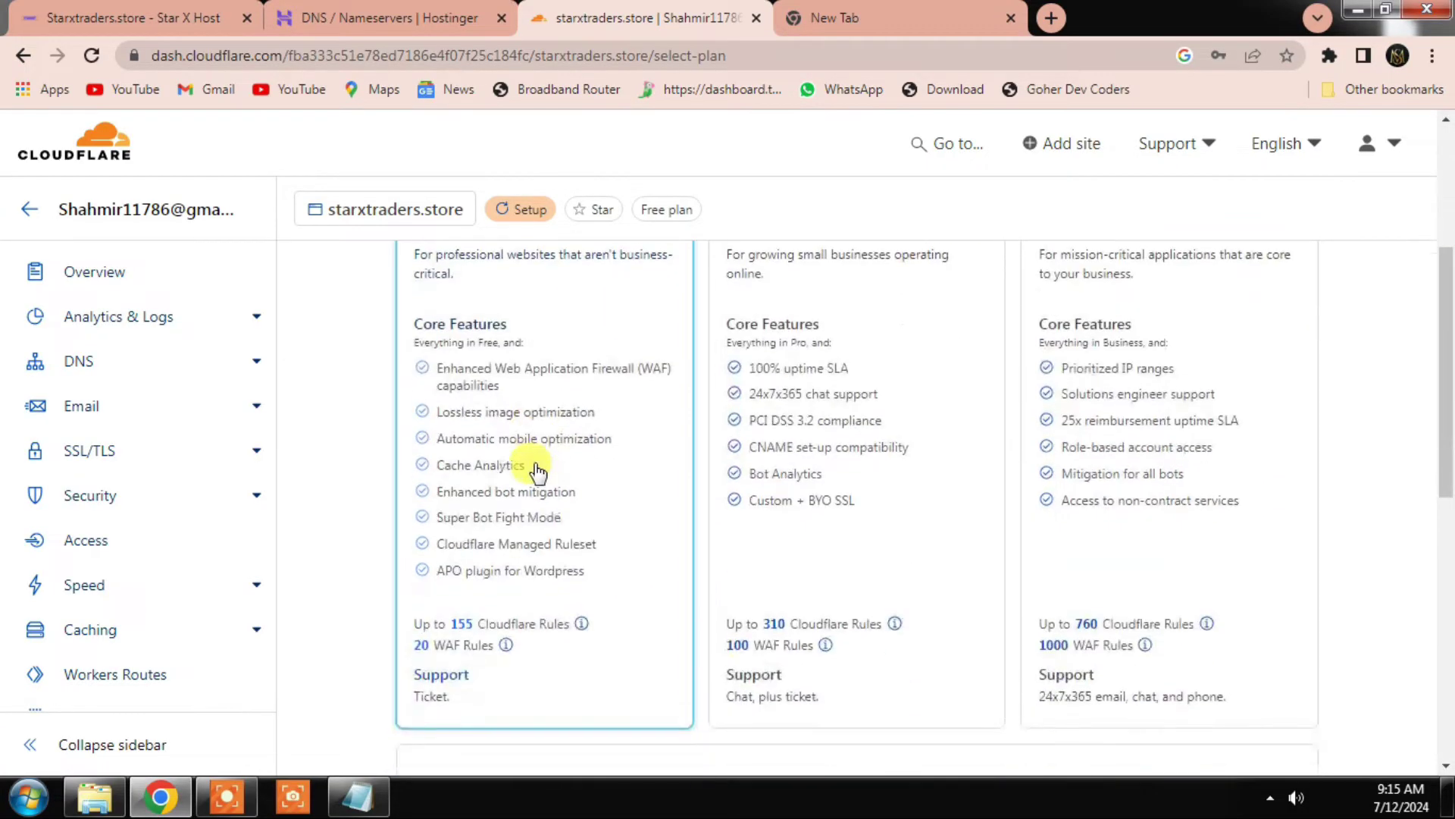
scroll(530, 440, "up", 1)
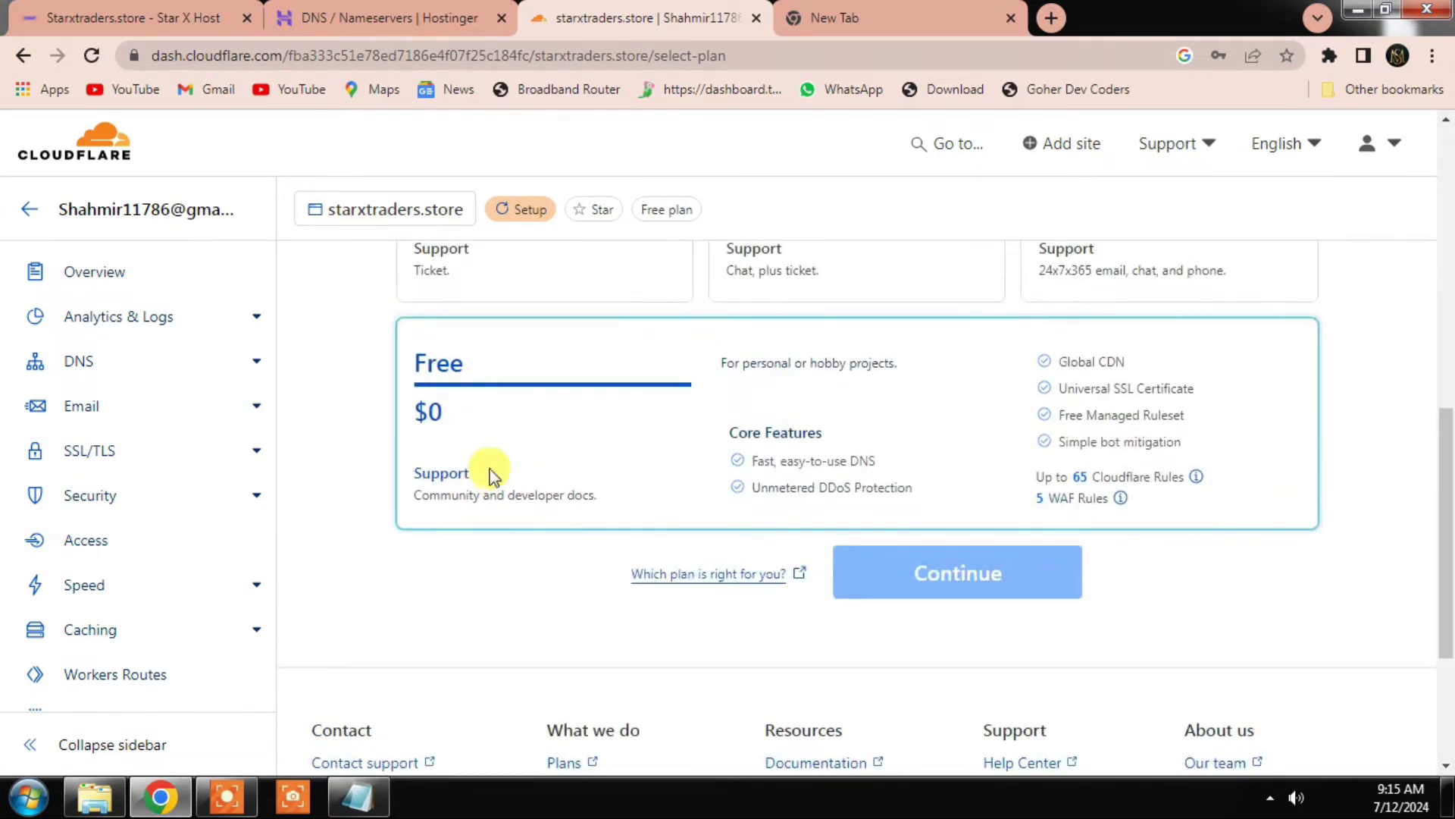
left_click(487, 475)
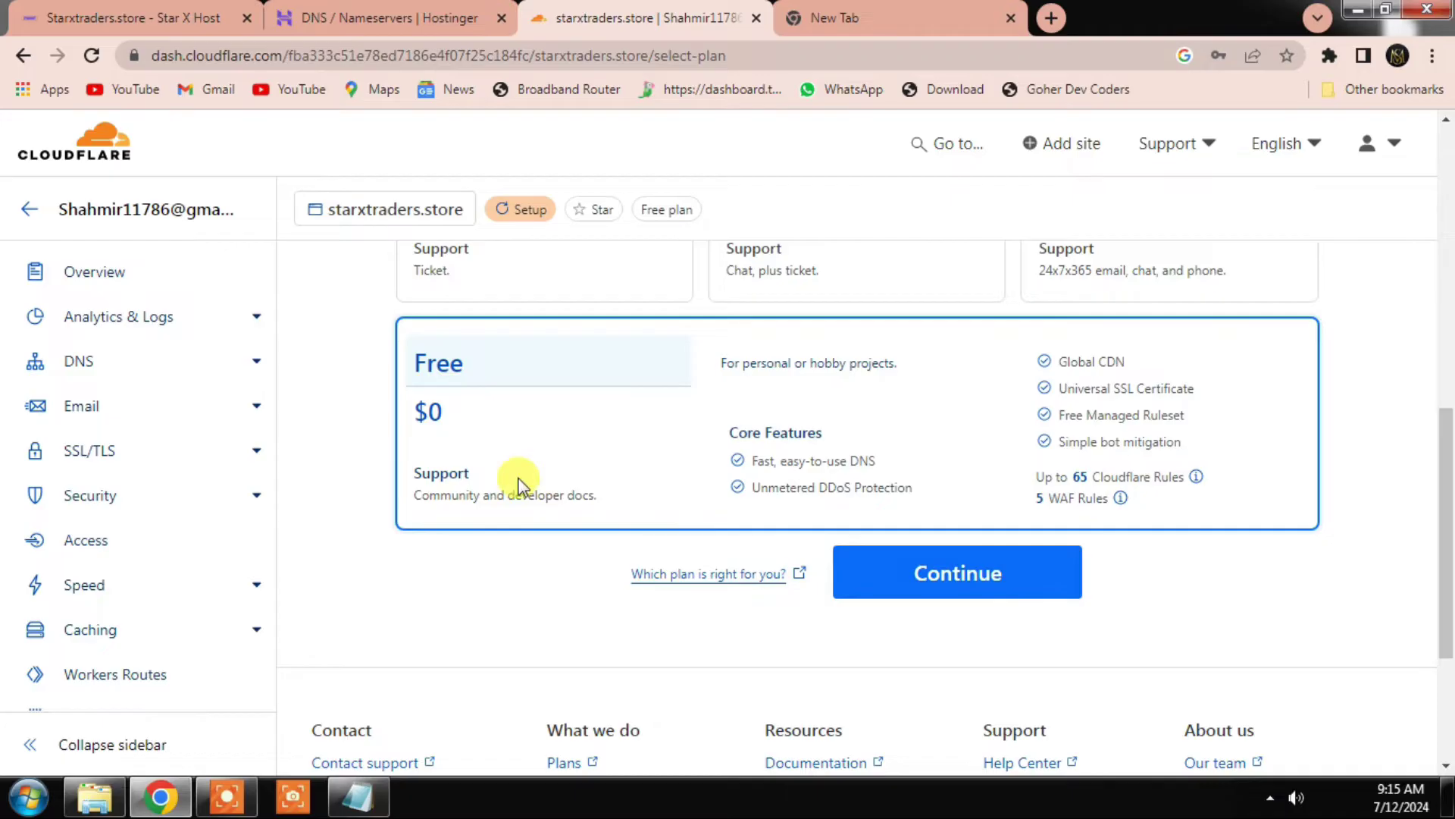
left_click(977, 577)
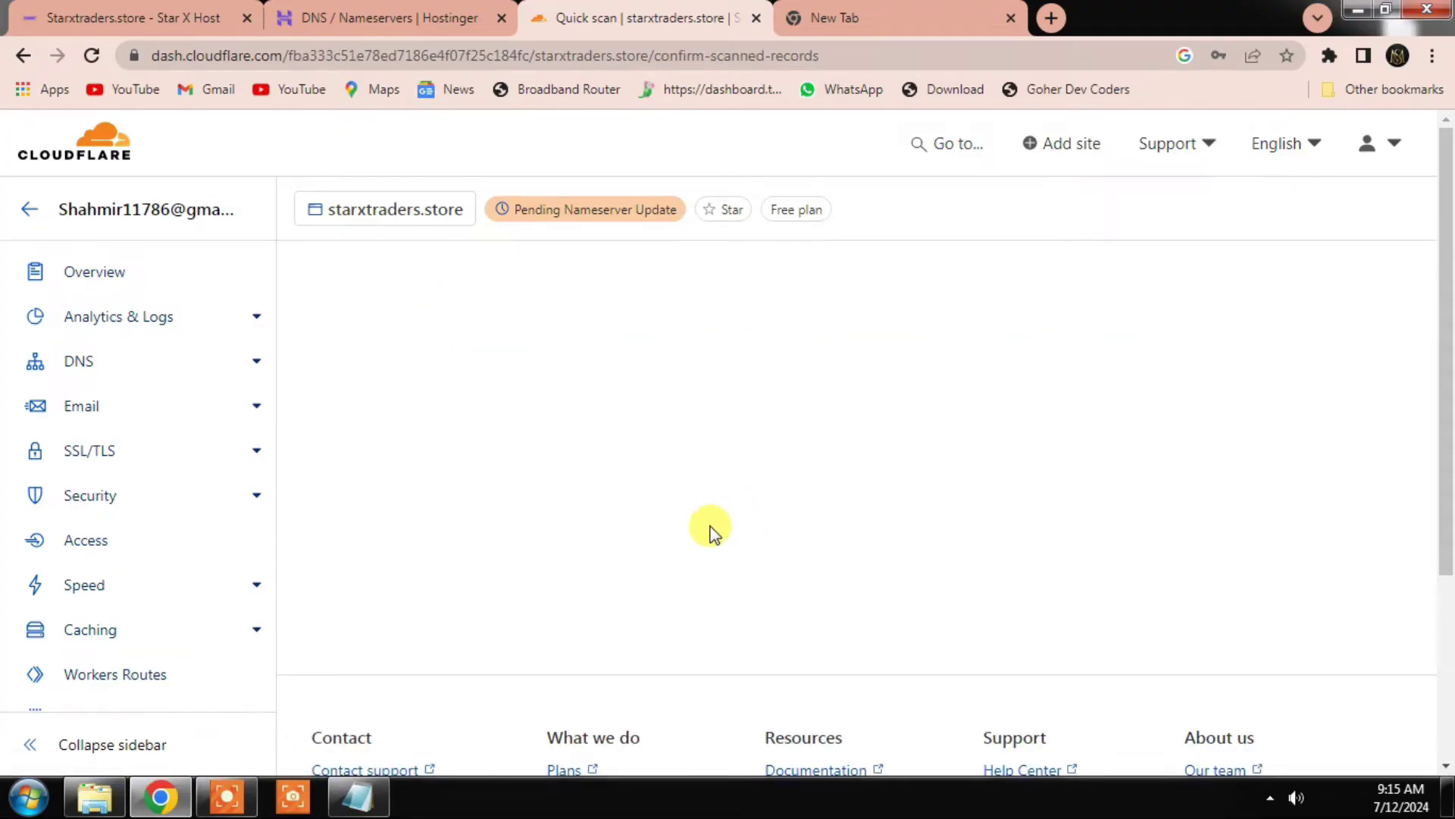
Step: Accept the scanned DNS records and scroll to the assigned sierra and woz nameservers
scroll(705, 540, "down", 3)
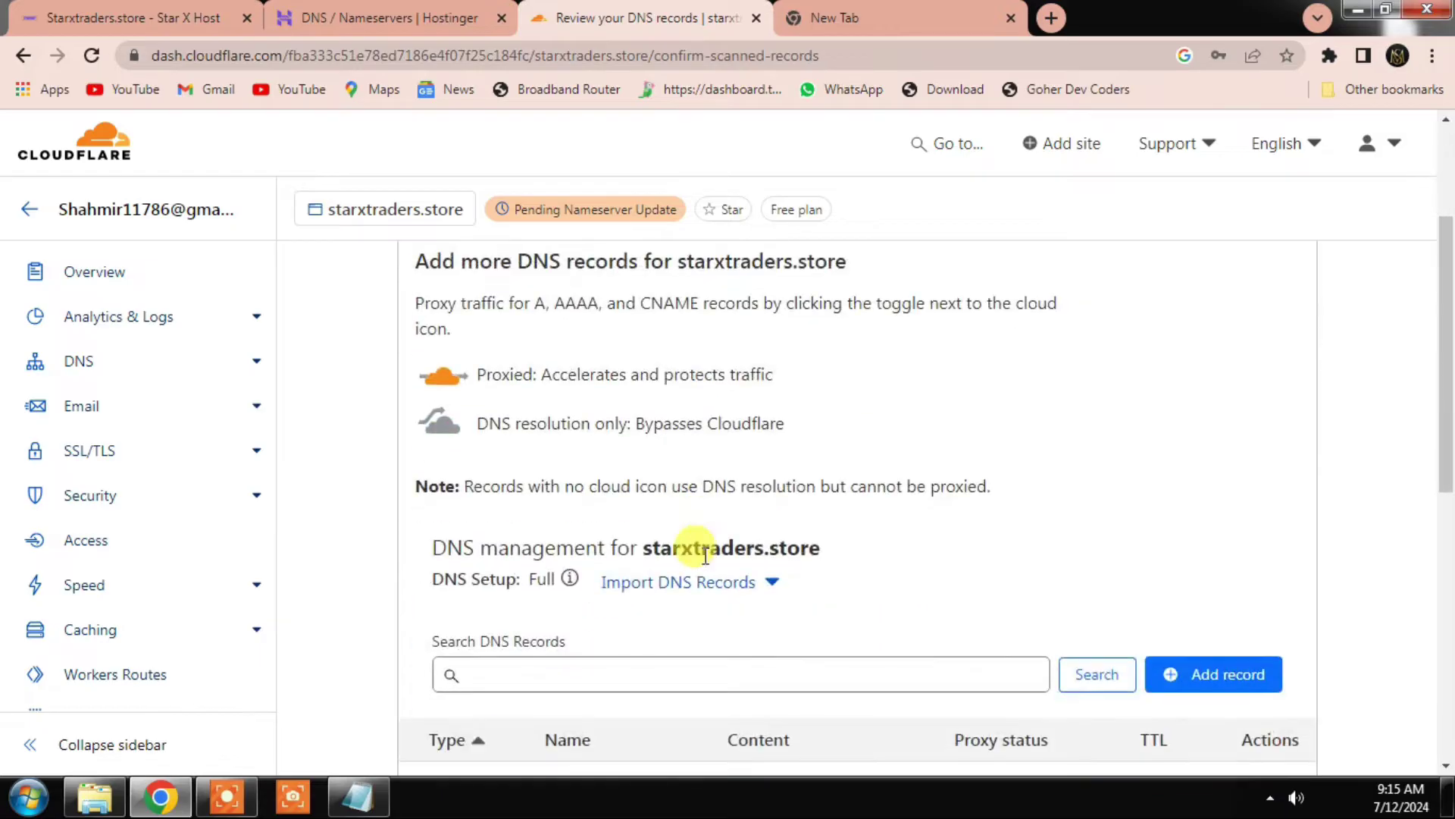
scroll(696, 567, "down", 8)
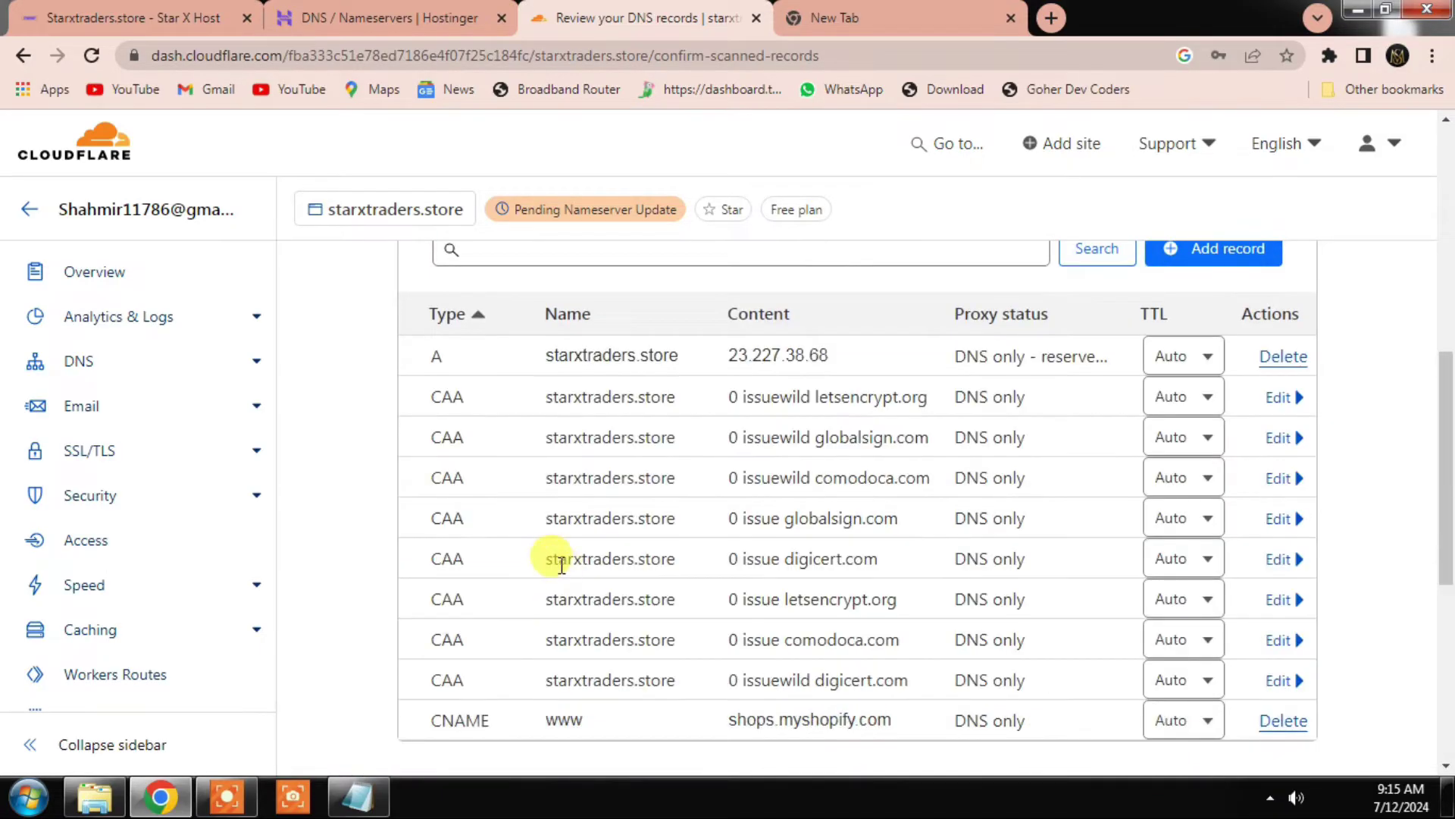
scroll(544, 570, "down", 4)
scroll(580, 416, "down", 1)
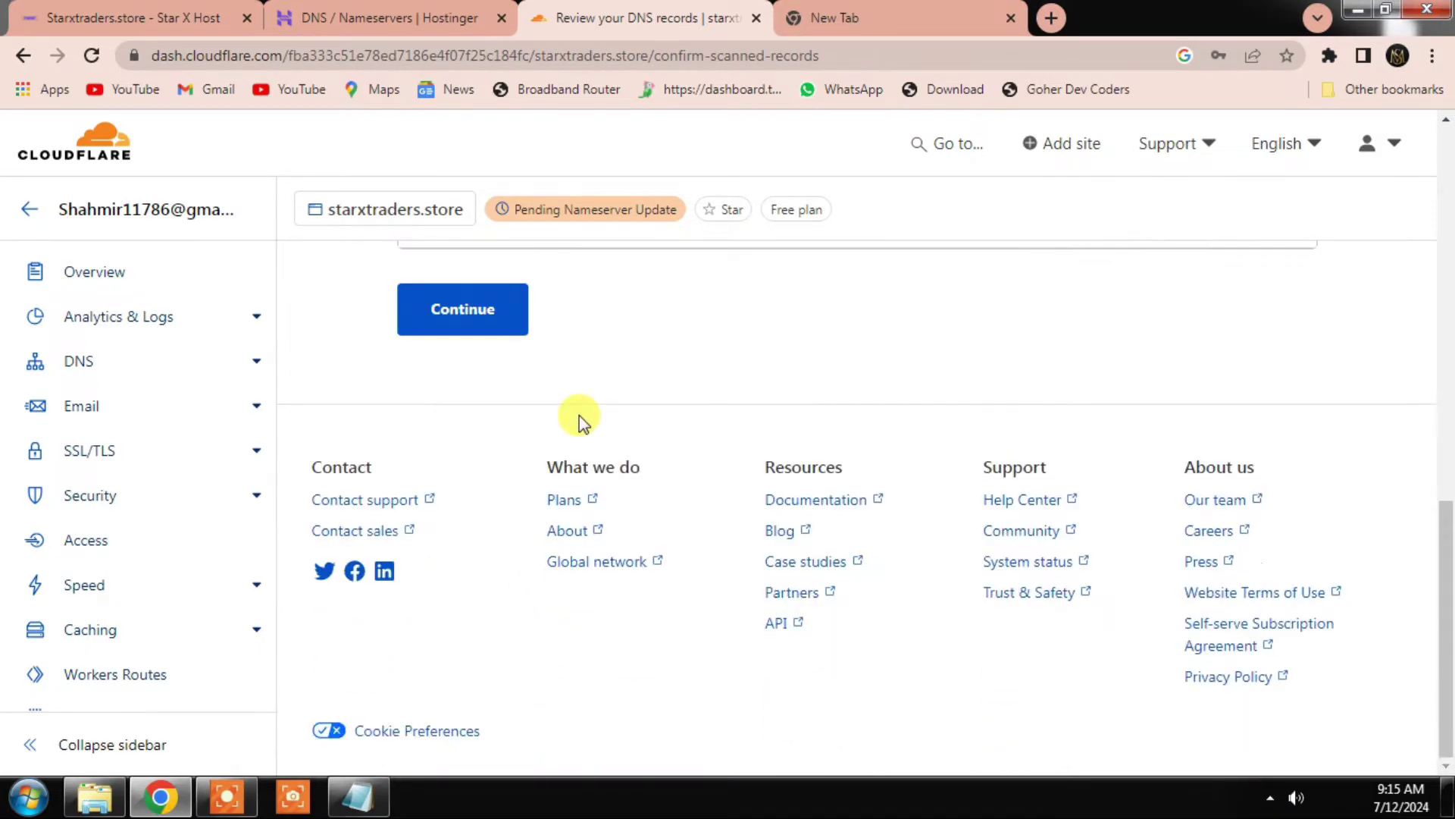
left_click(448, 300)
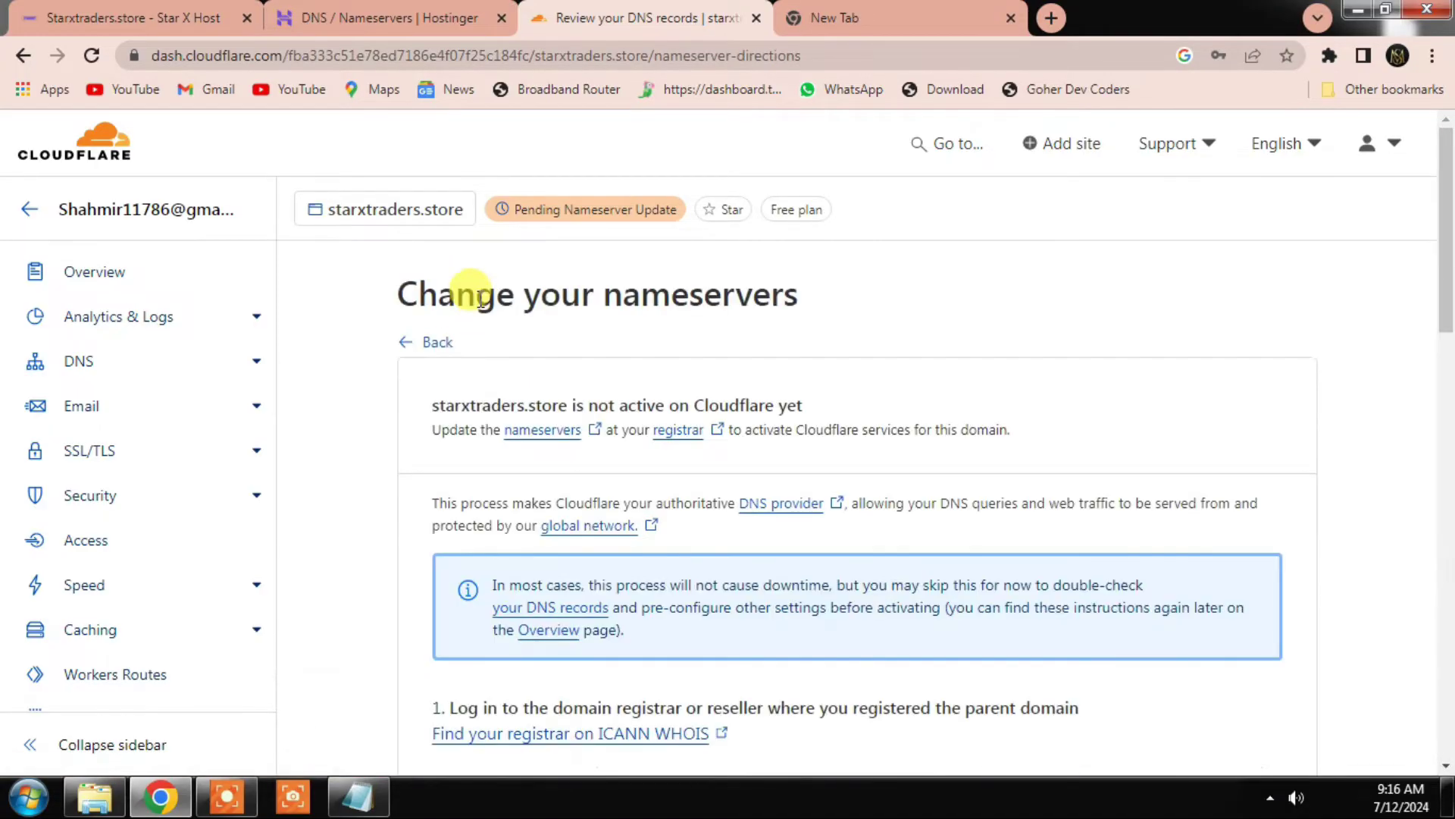
scroll(479, 420, "down", 6)
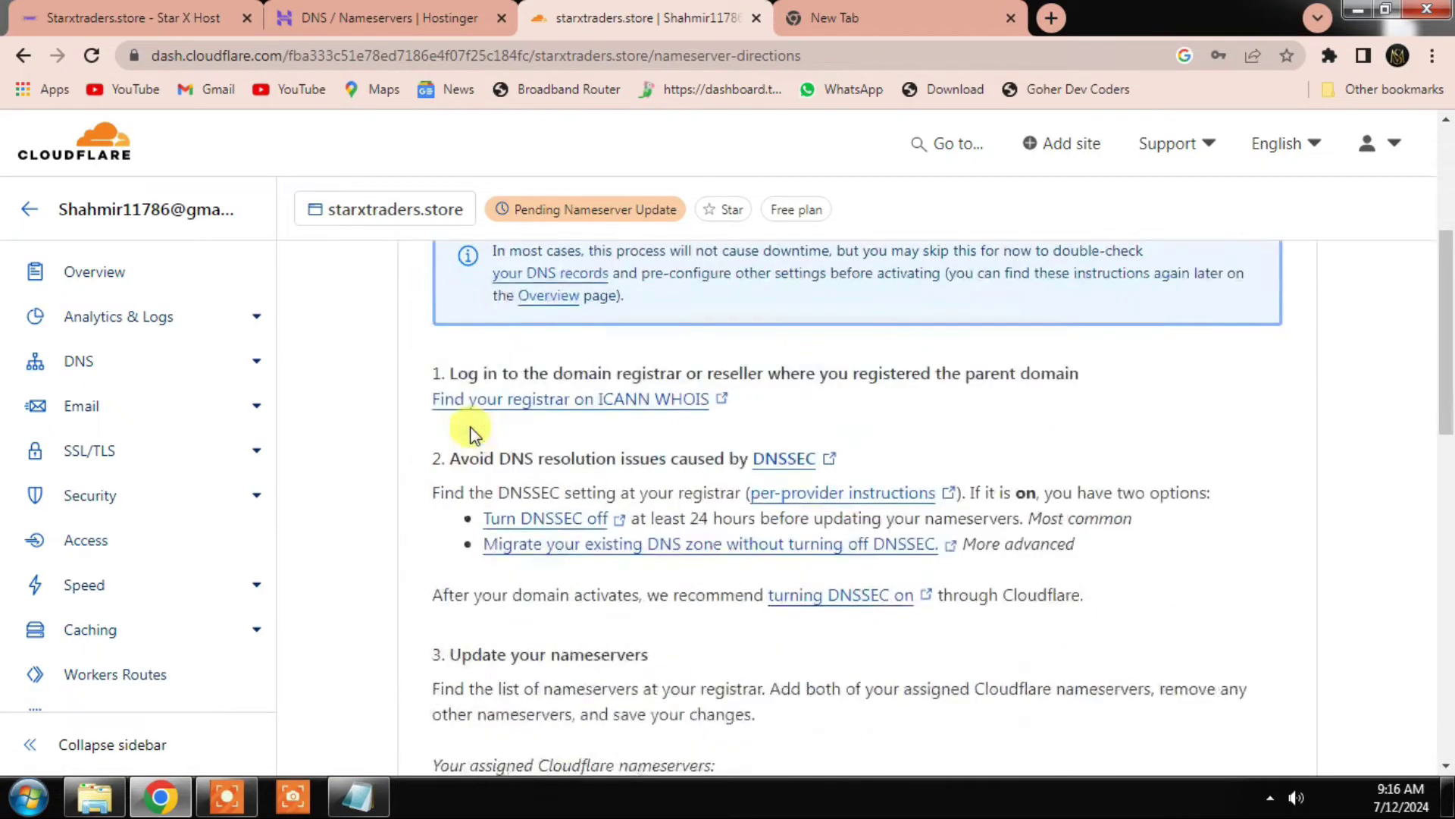
scroll(704, 601, "down", 1)
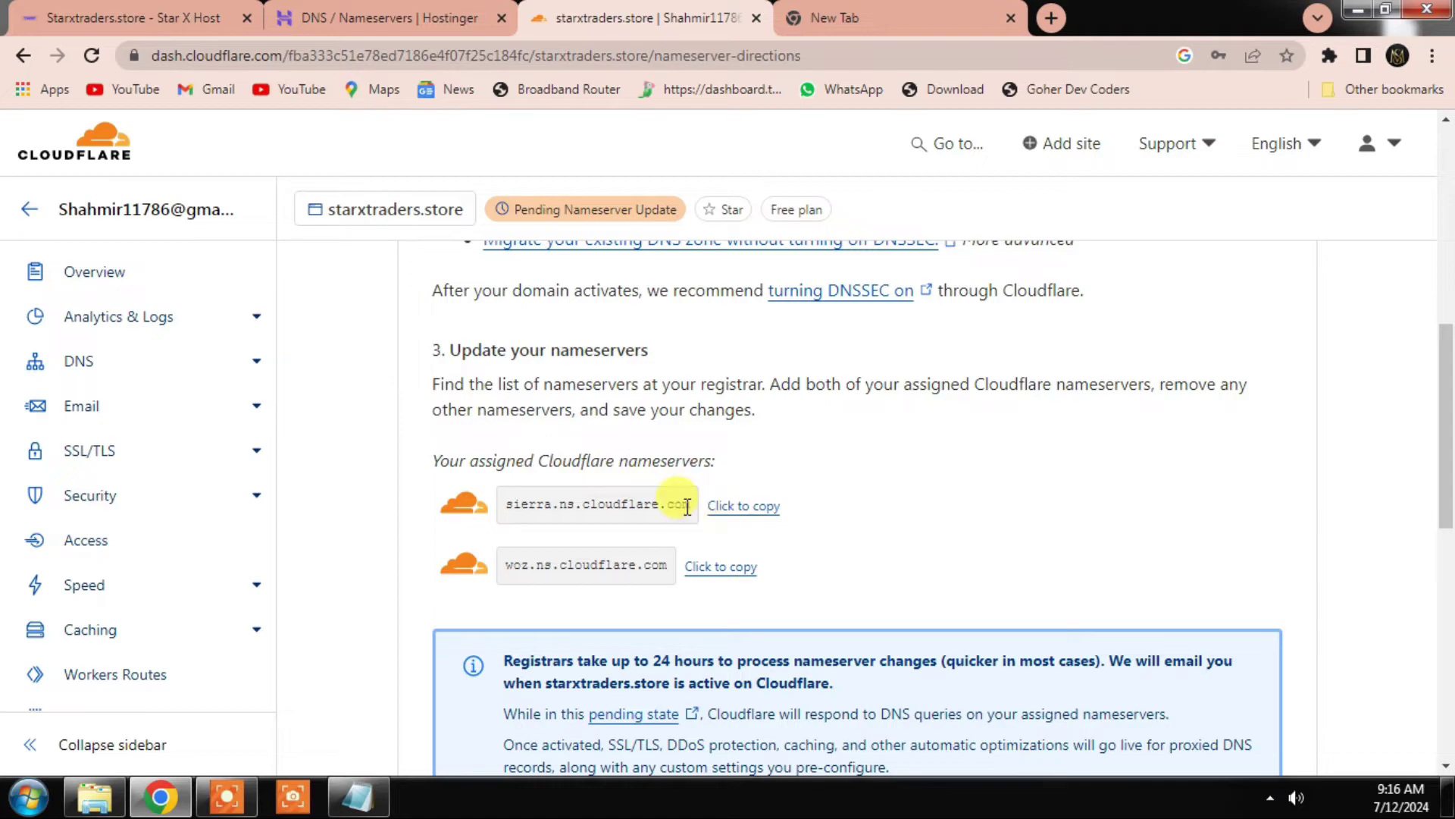
Step: Copy the first Cloudflare nameserver and re-save Hostinger's CNAME www record unchanged
left_click(745, 514)
left_click(390, 19)
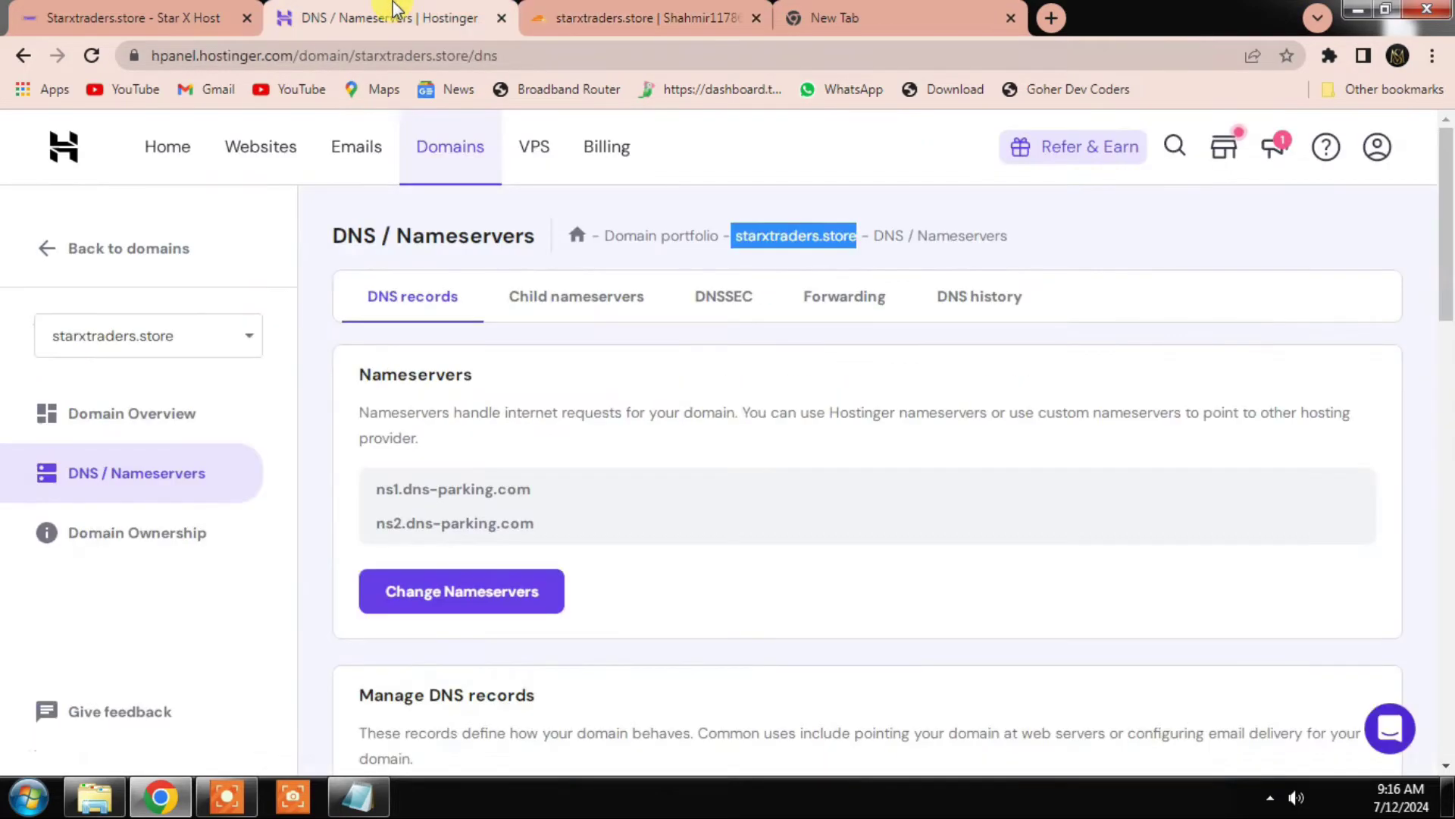
scroll(780, 553, "down", 7)
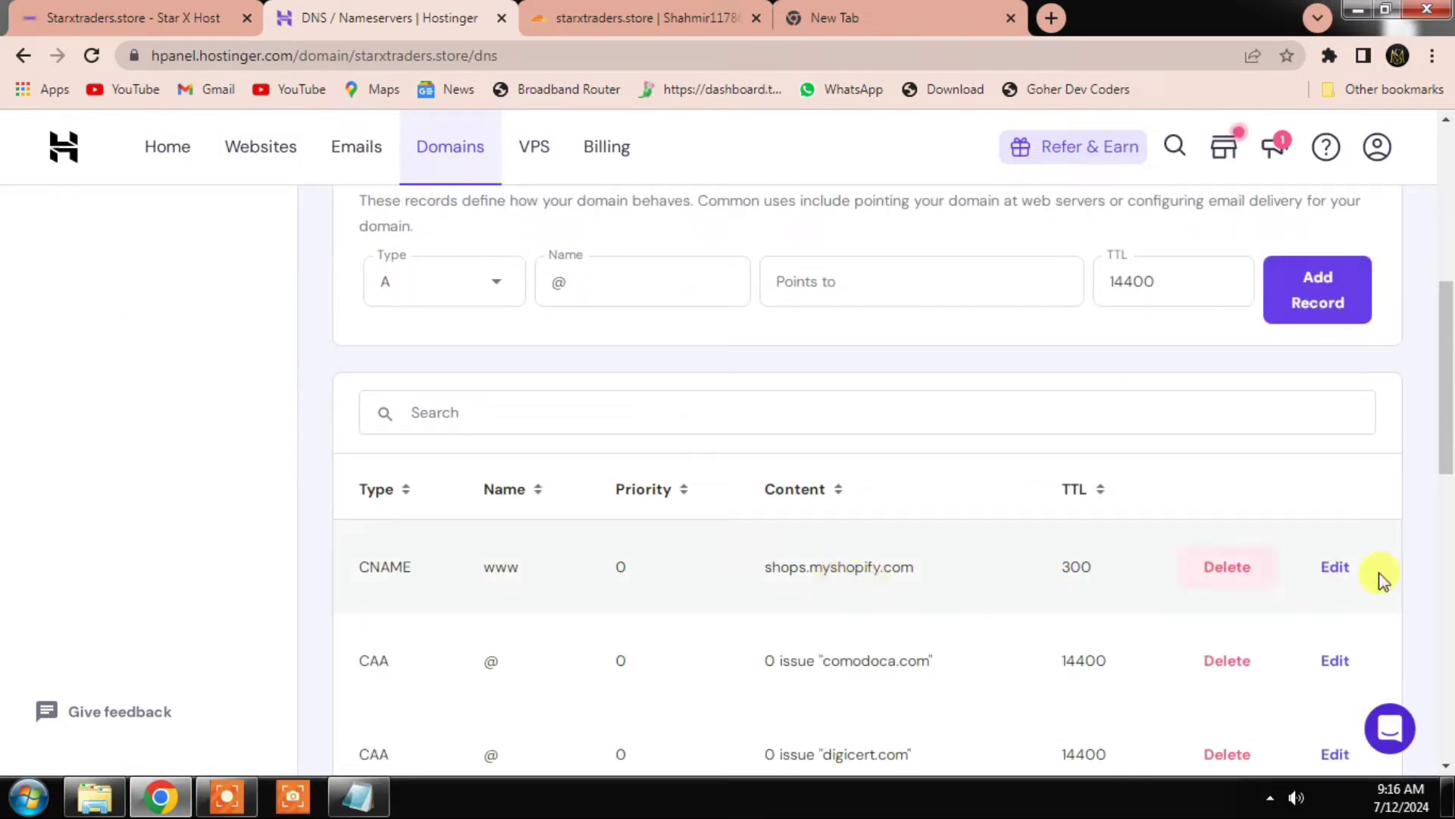
left_click(1336, 576)
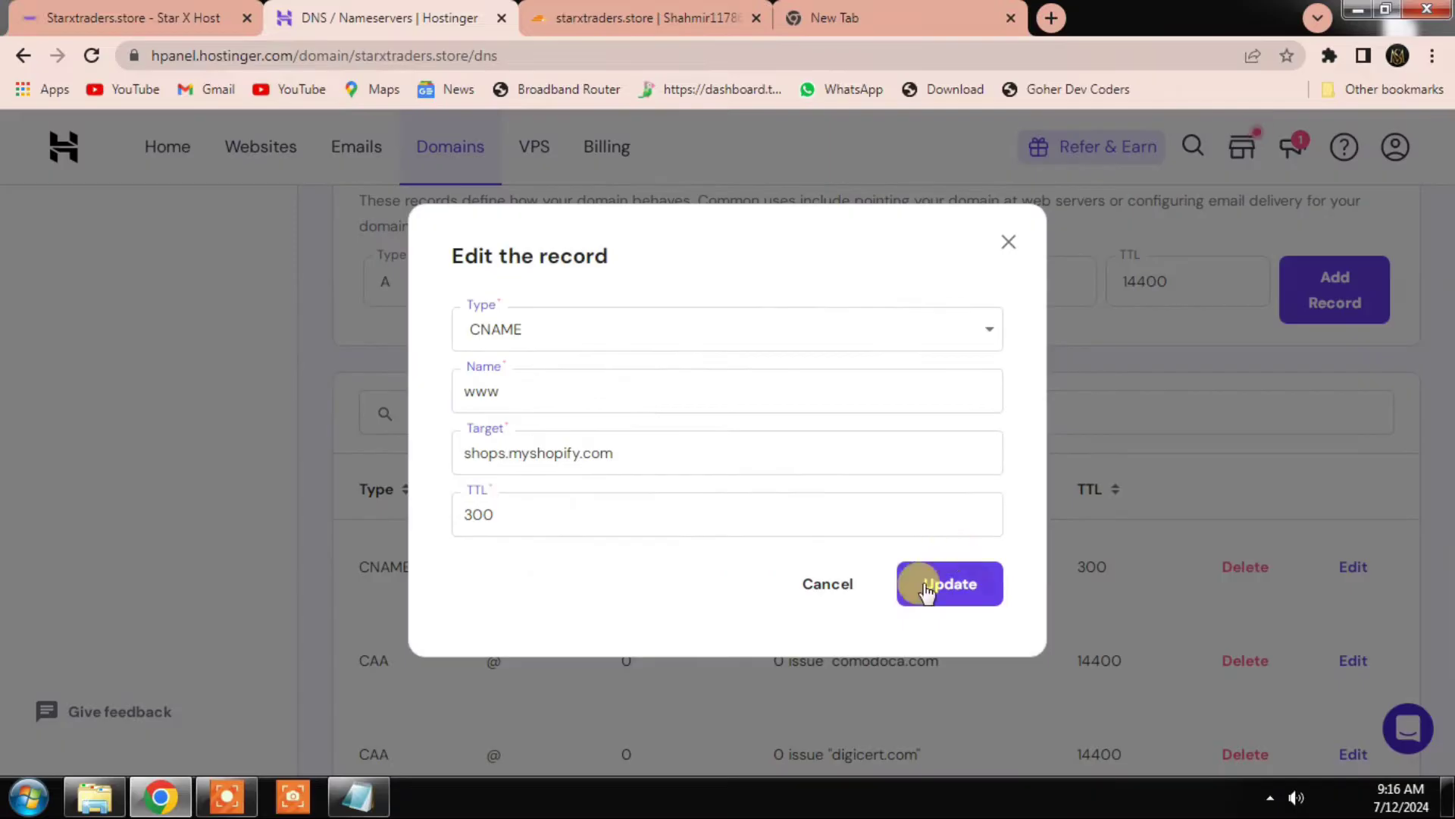
left_click(938, 587)
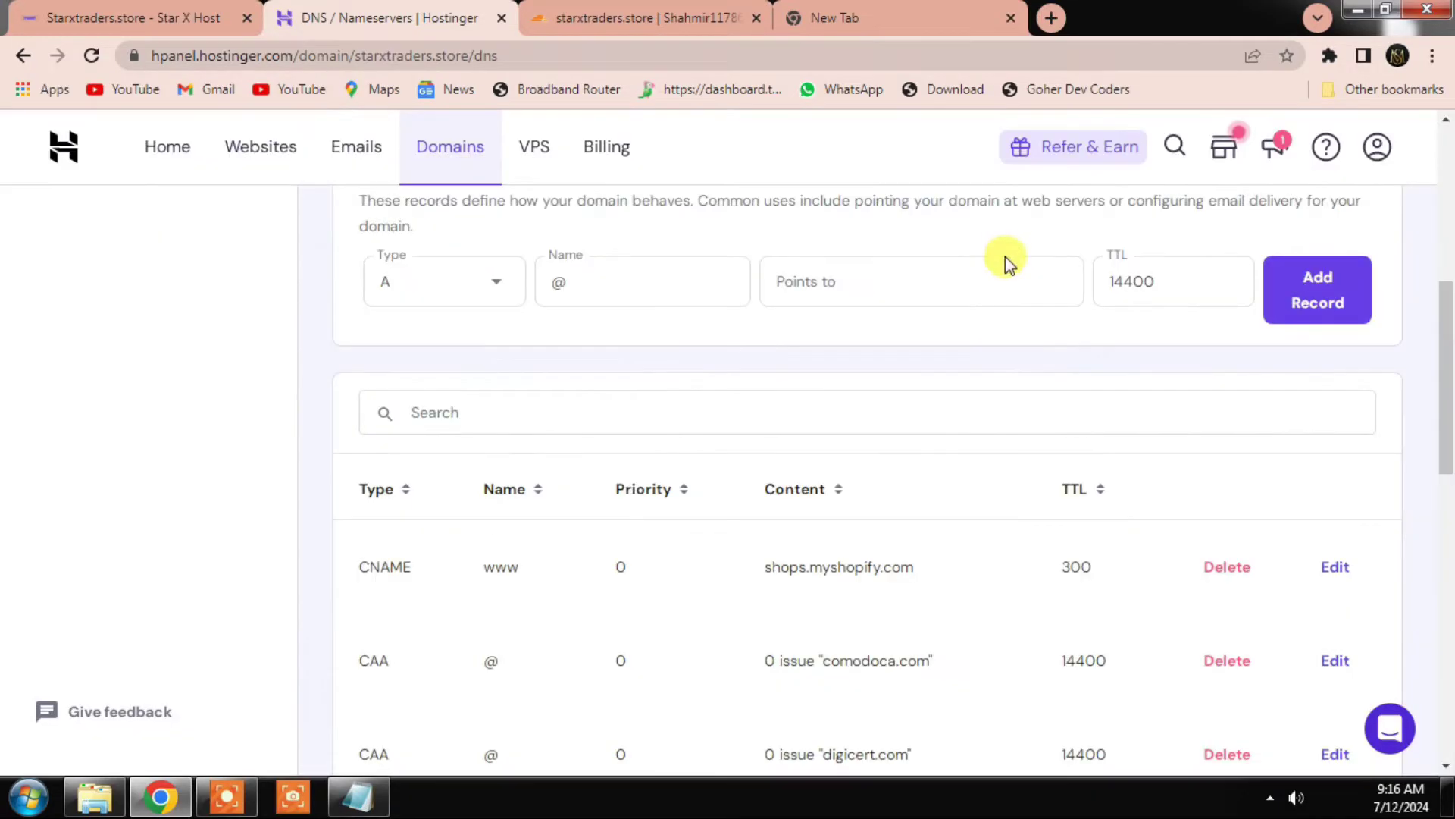
scroll(715, 413, "up", 5)
scroll(572, 437, "up", 2)
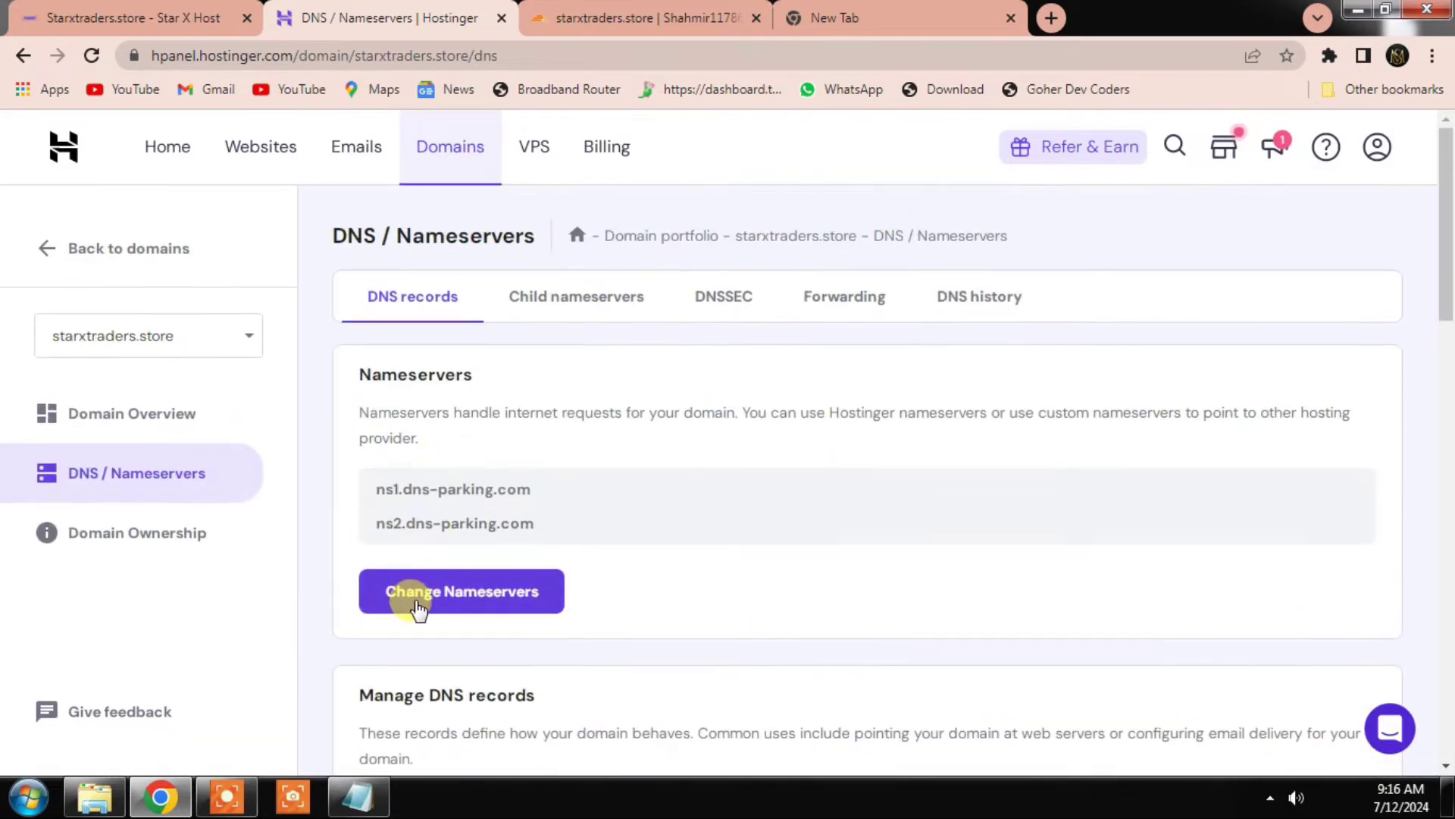
Step: Switch to custom nameservers and paste sierra.ns.cloudflare.com over the first dns-parking entry
left_click(402, 589)
left_click(373, 660)
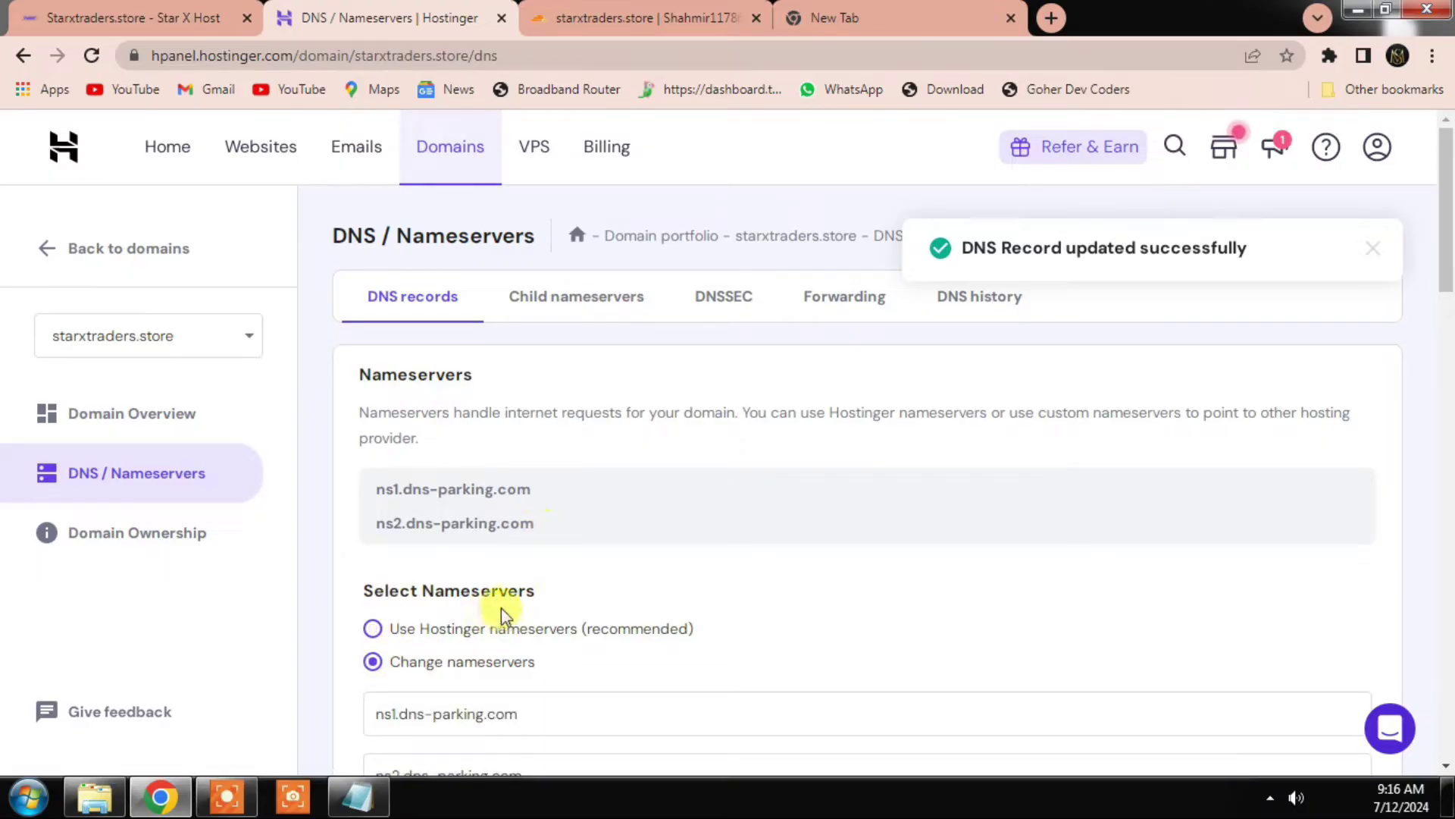
scroll(503, 607, "down", 3)
left_click_drag(555, 507, 353, 504)
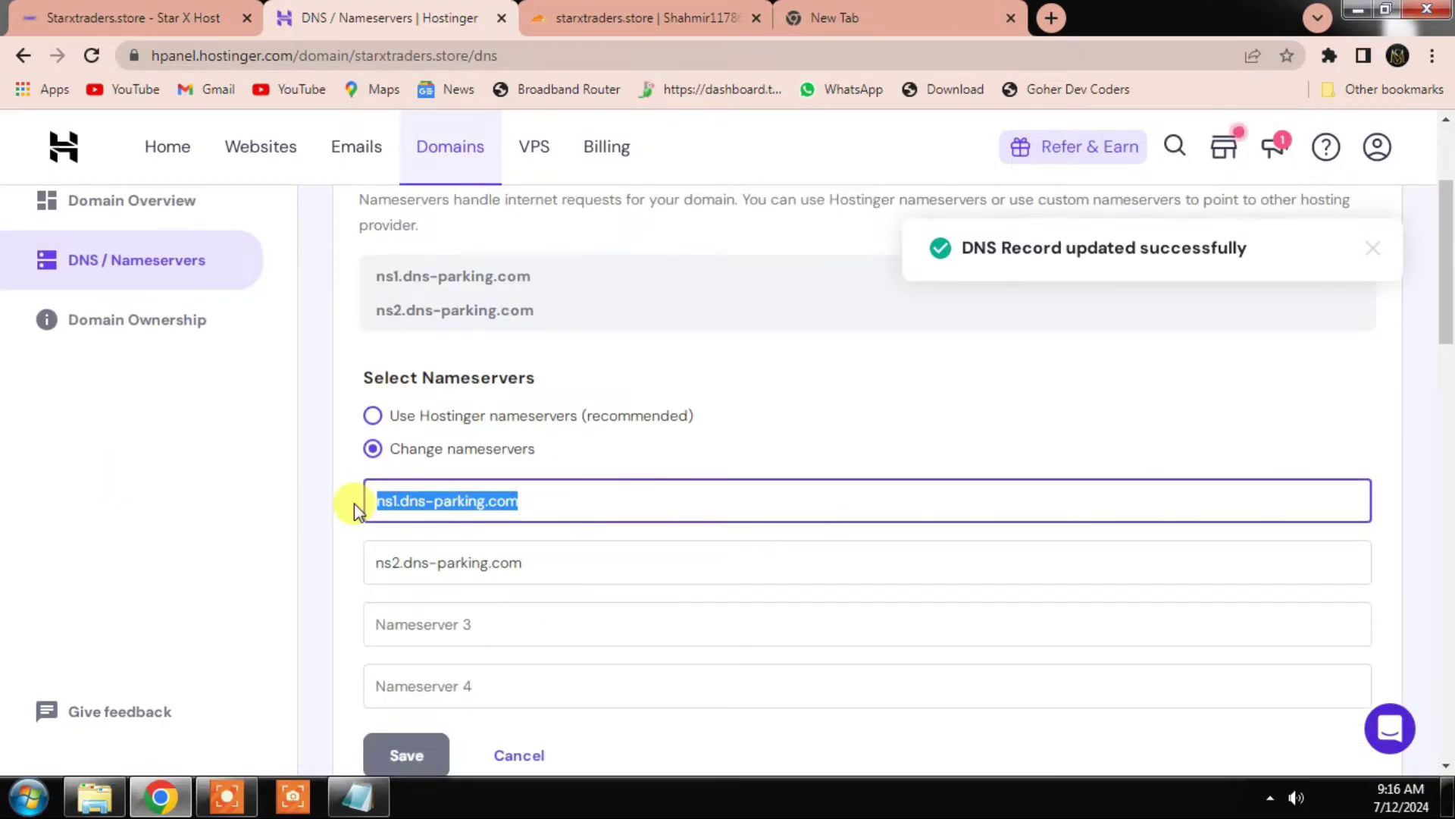
key("ctrl+v")
Step: Replace ns2.dns-parking.com with woz.ns.cloudflare.com and save the nameserver change
left_click(690, 15)
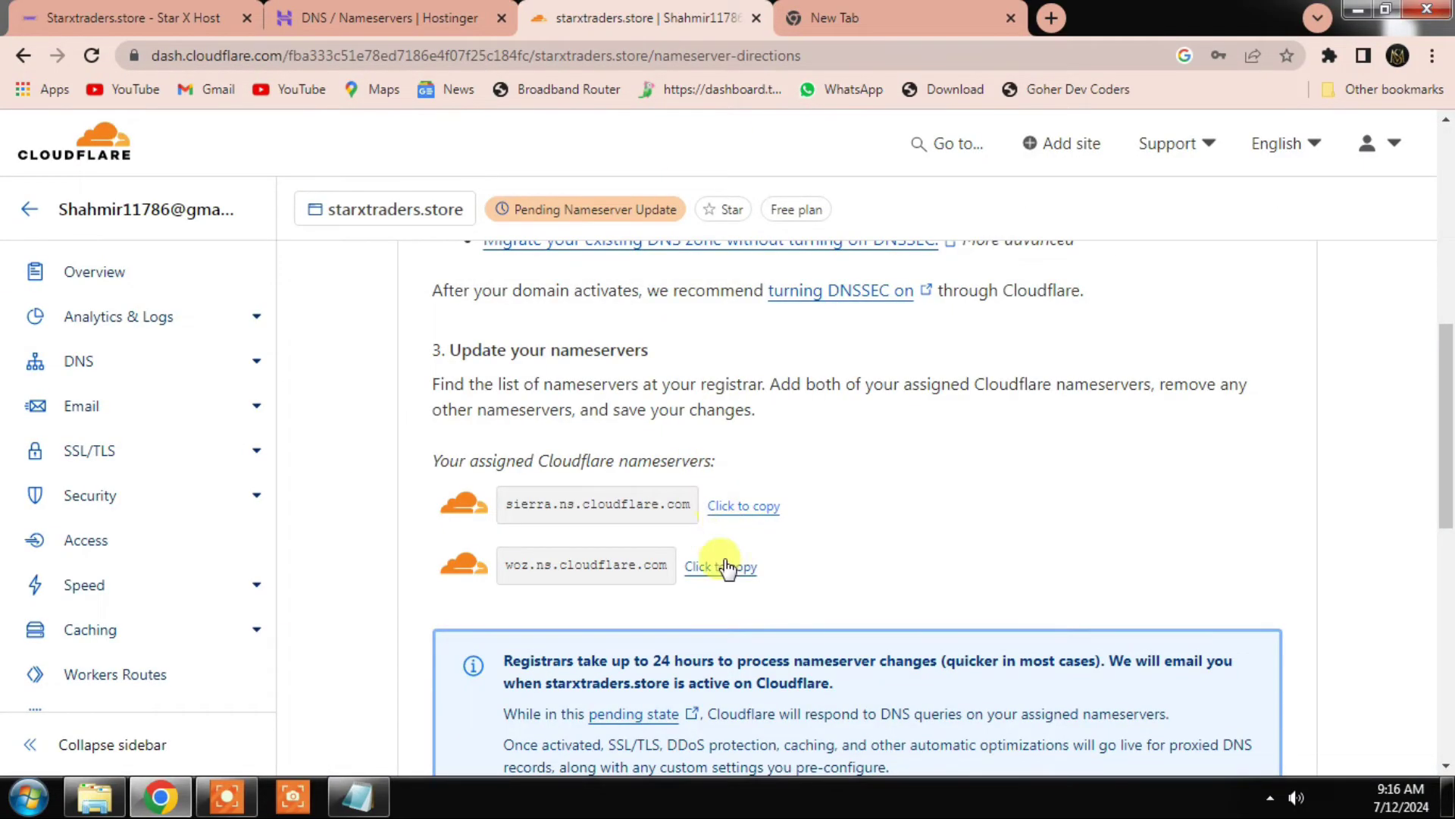
left_click(724, 567)
left_click(379, 17)
left_click_drag(530, 563, 312, 551)
key("ctrl+v")
left_click(409, 752)
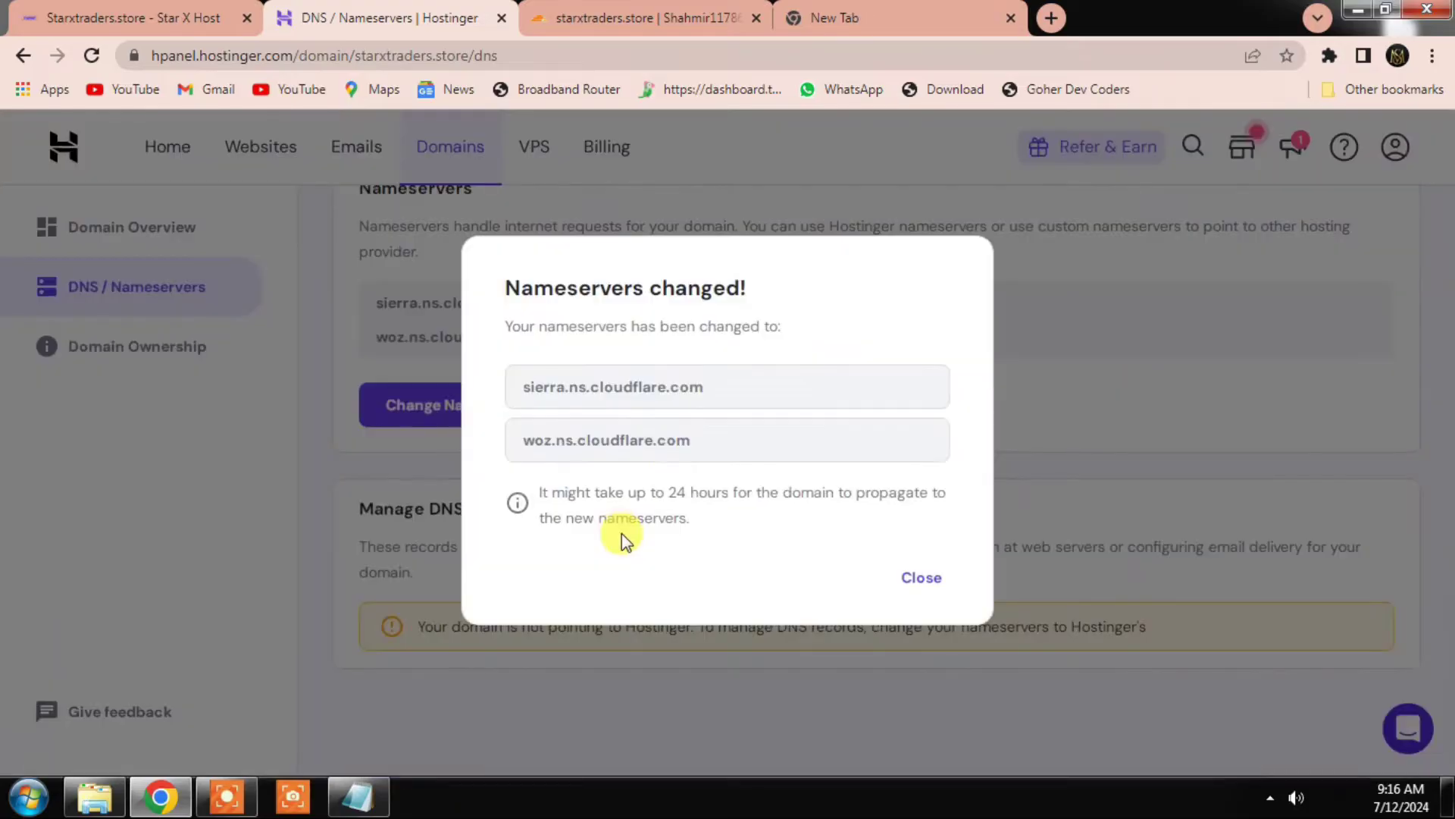
left_click(908, 574)
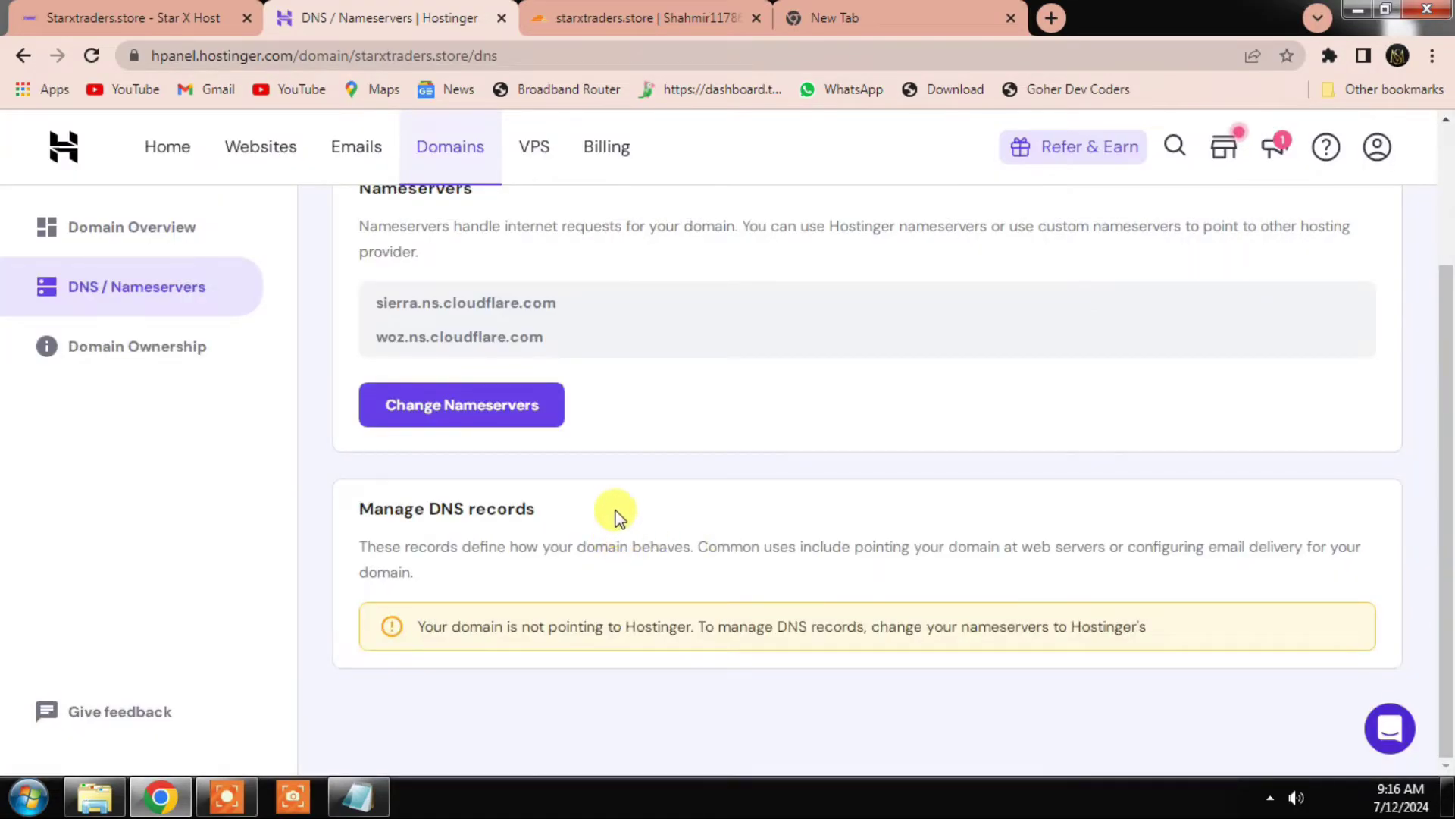
scroll(606, 500, "up", 3)
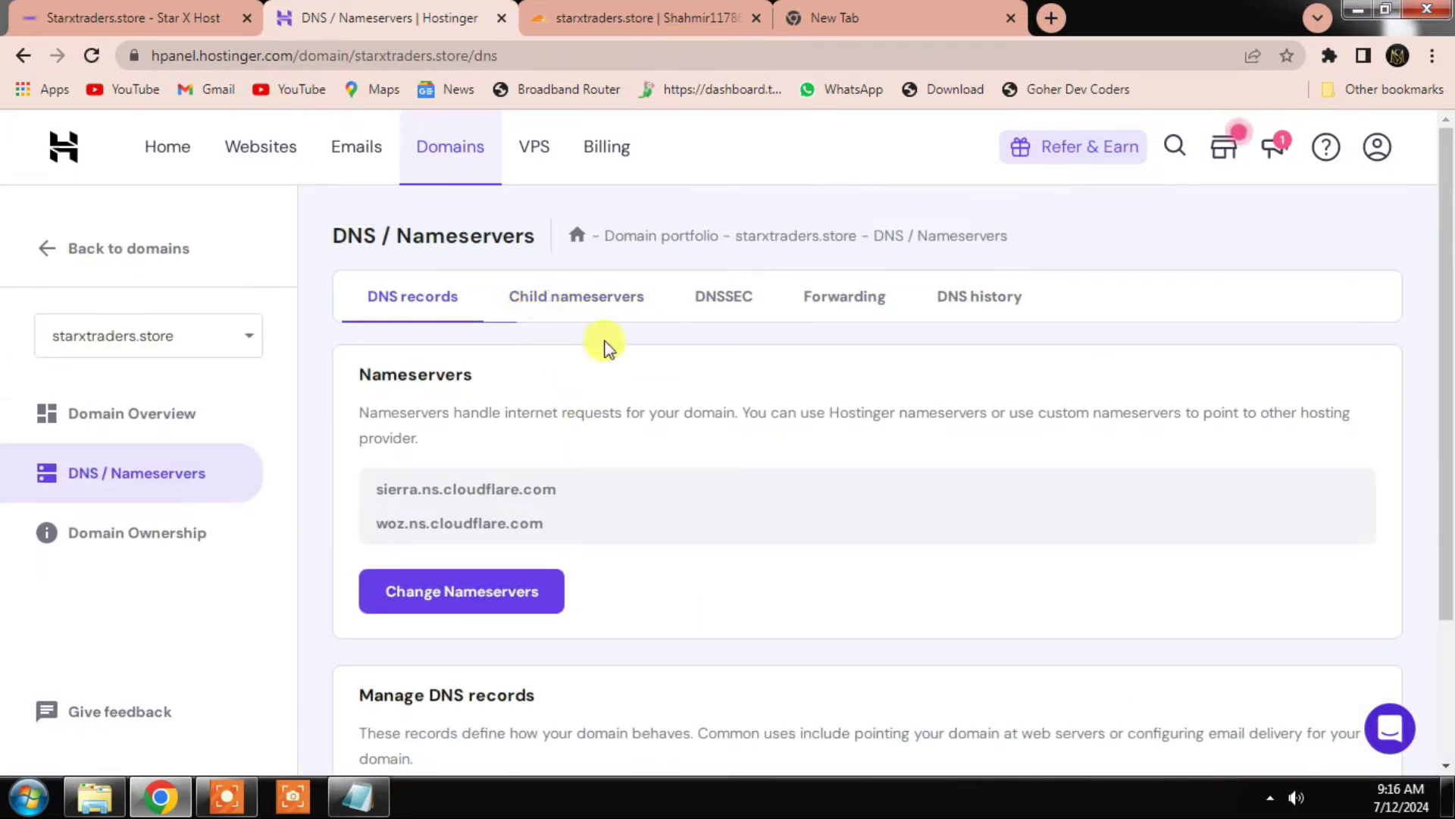
Step: Open the Child nameservers form and enter 65.109.116.204 as the first IPv4 address
left_click(587, 314)
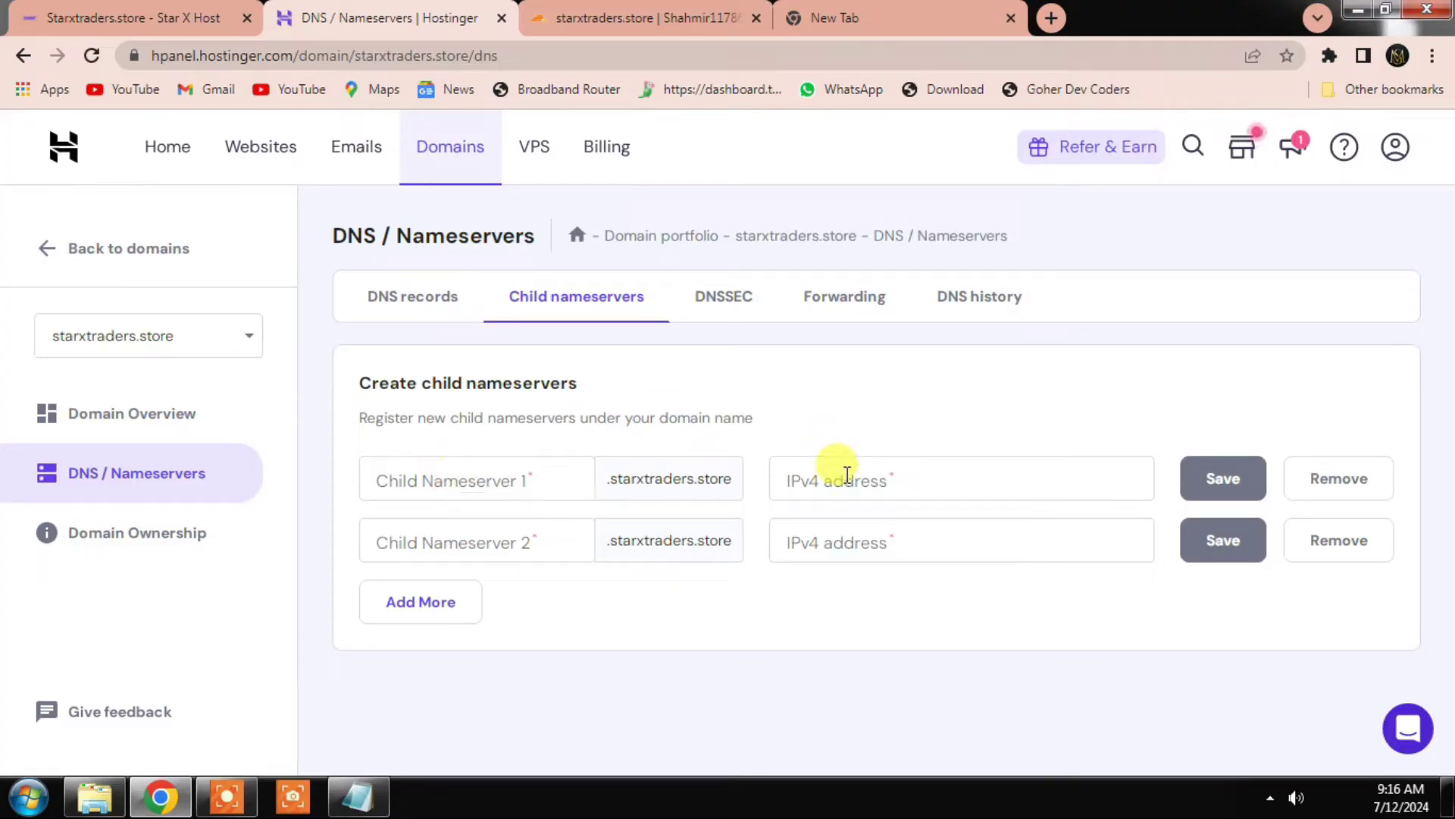
left_click(836, 473)
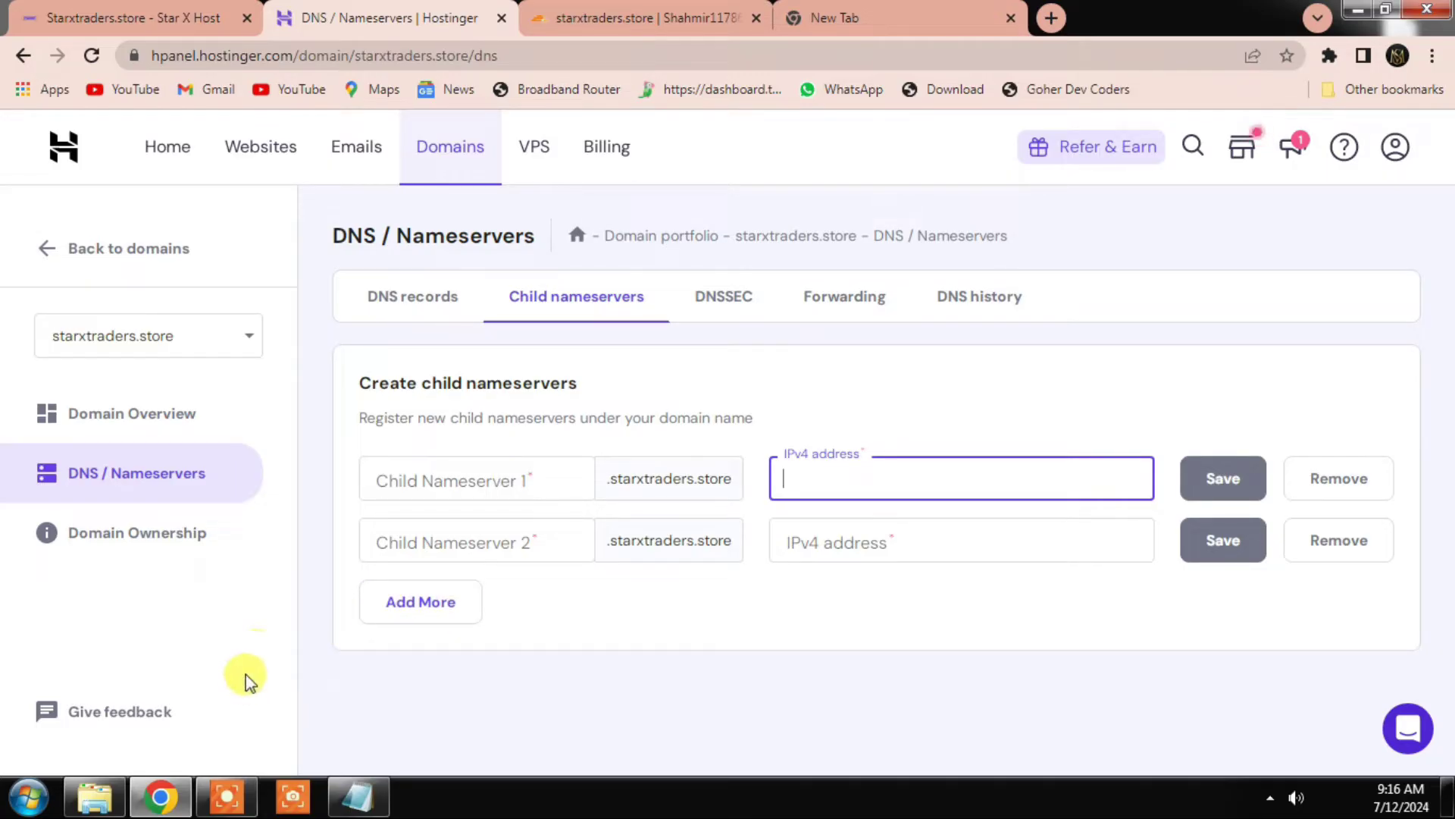
left_click(225, 796)
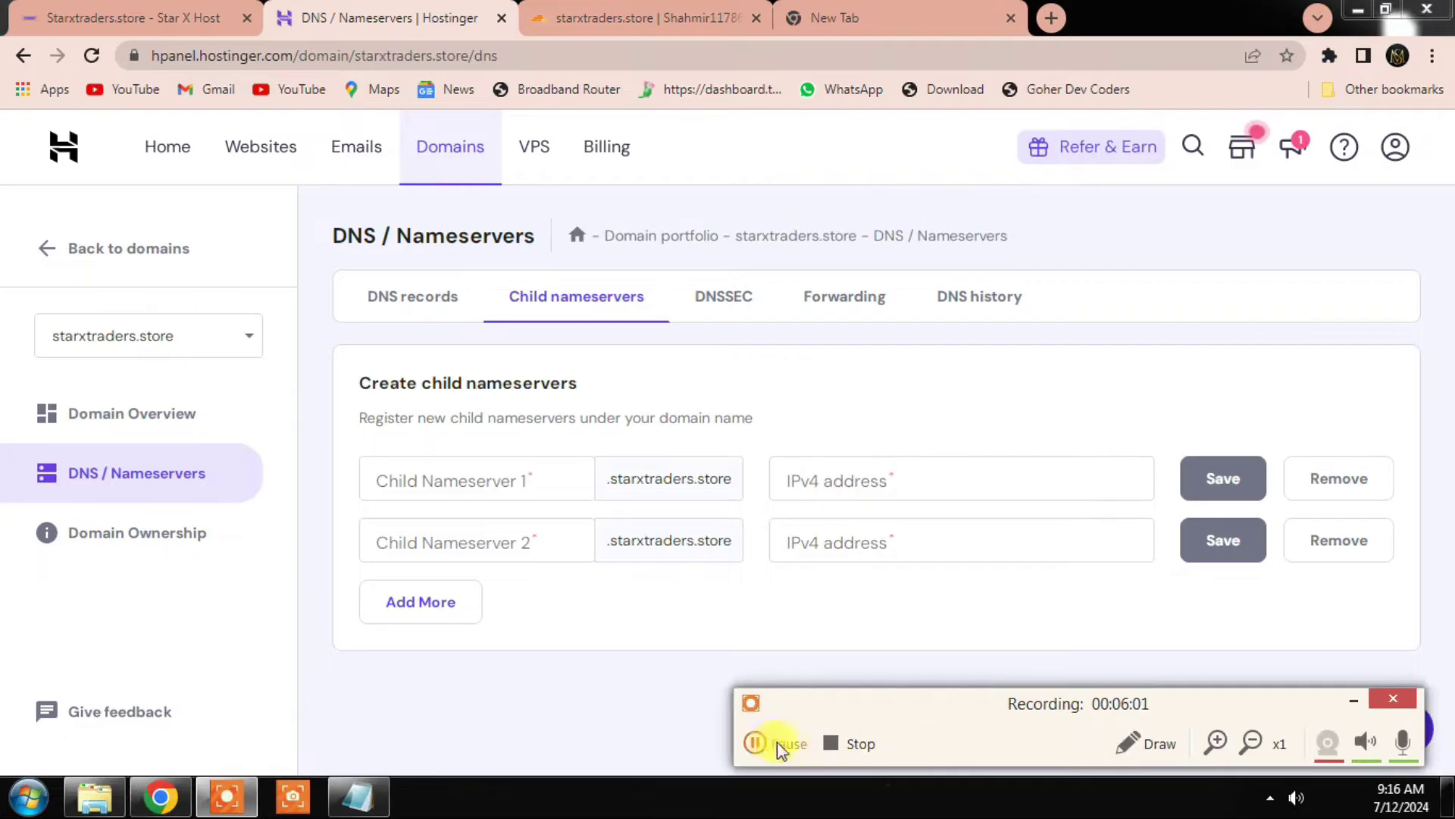
left_click(780, 750)
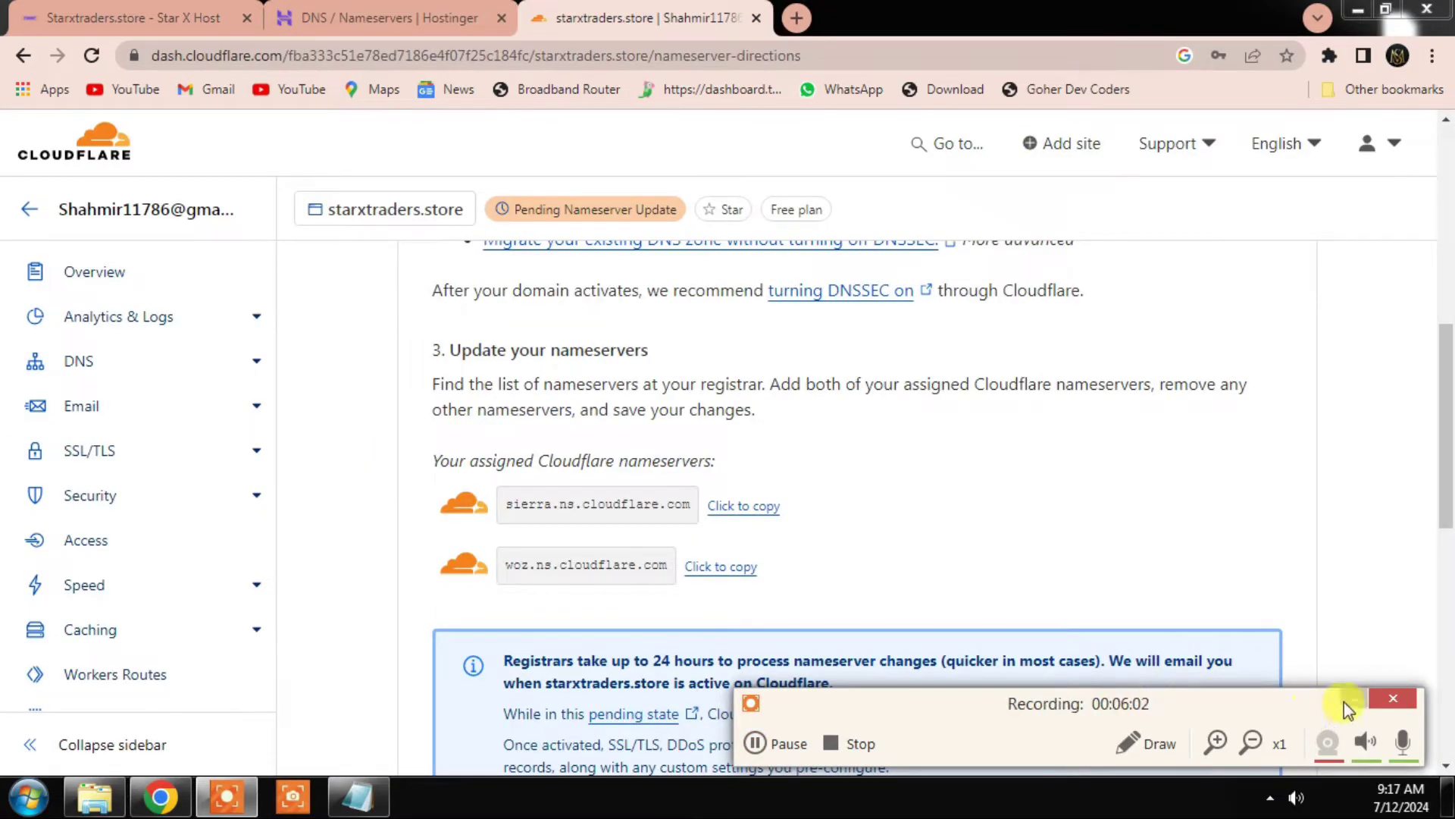
left_click(1344, 702)
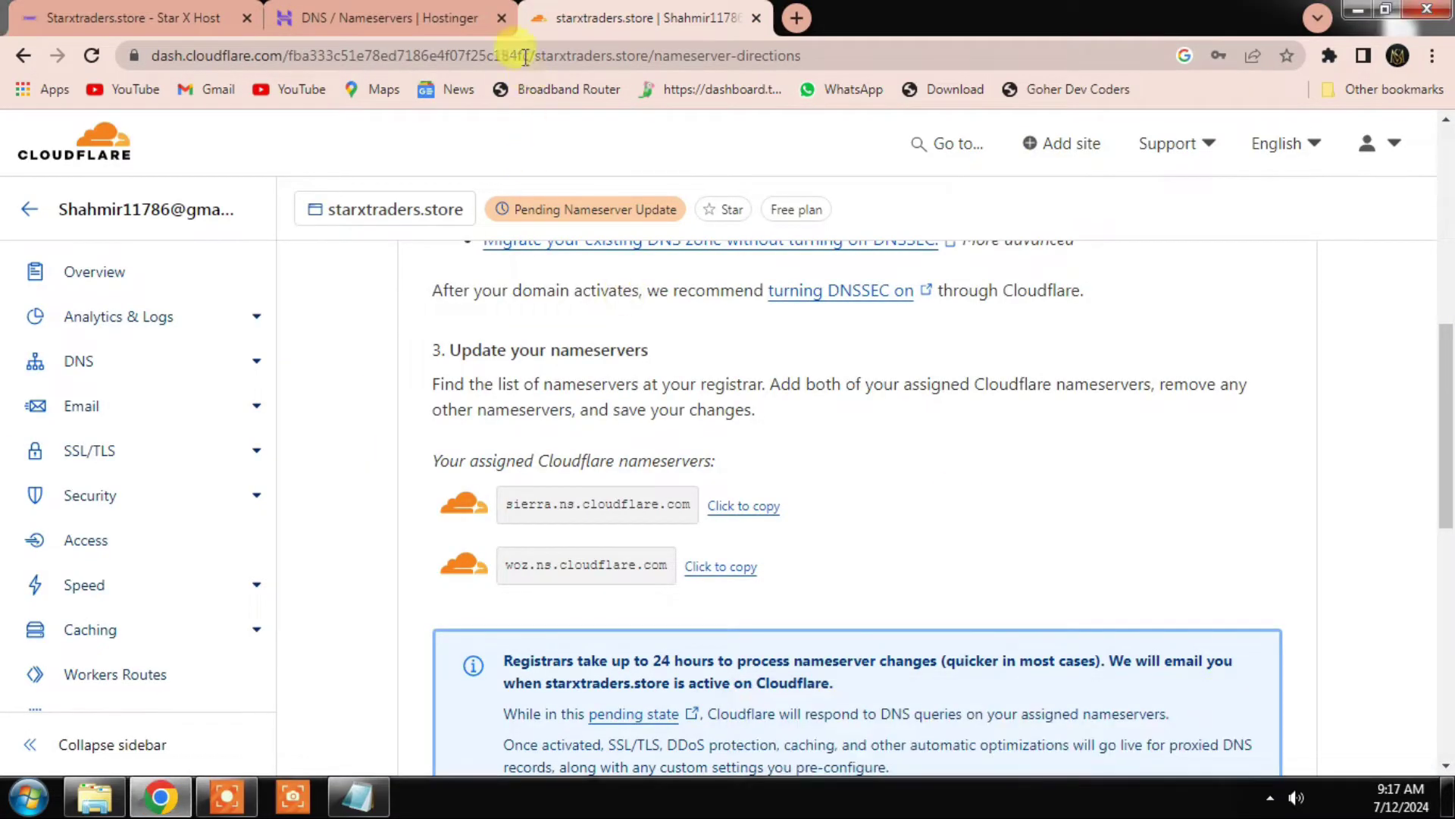
left_click(387, 17)
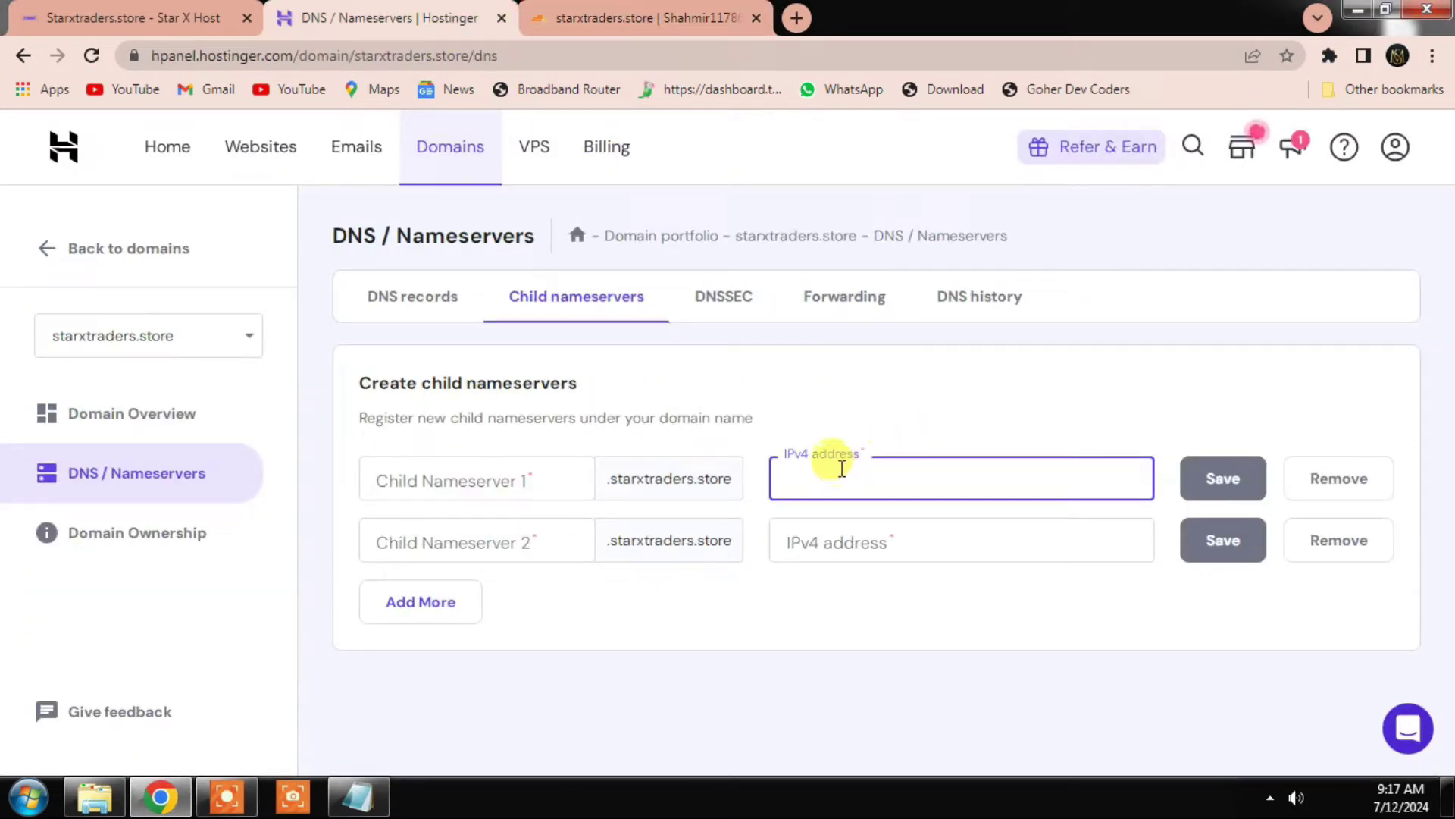
key("ctrl+v")
left_click(877, 537)
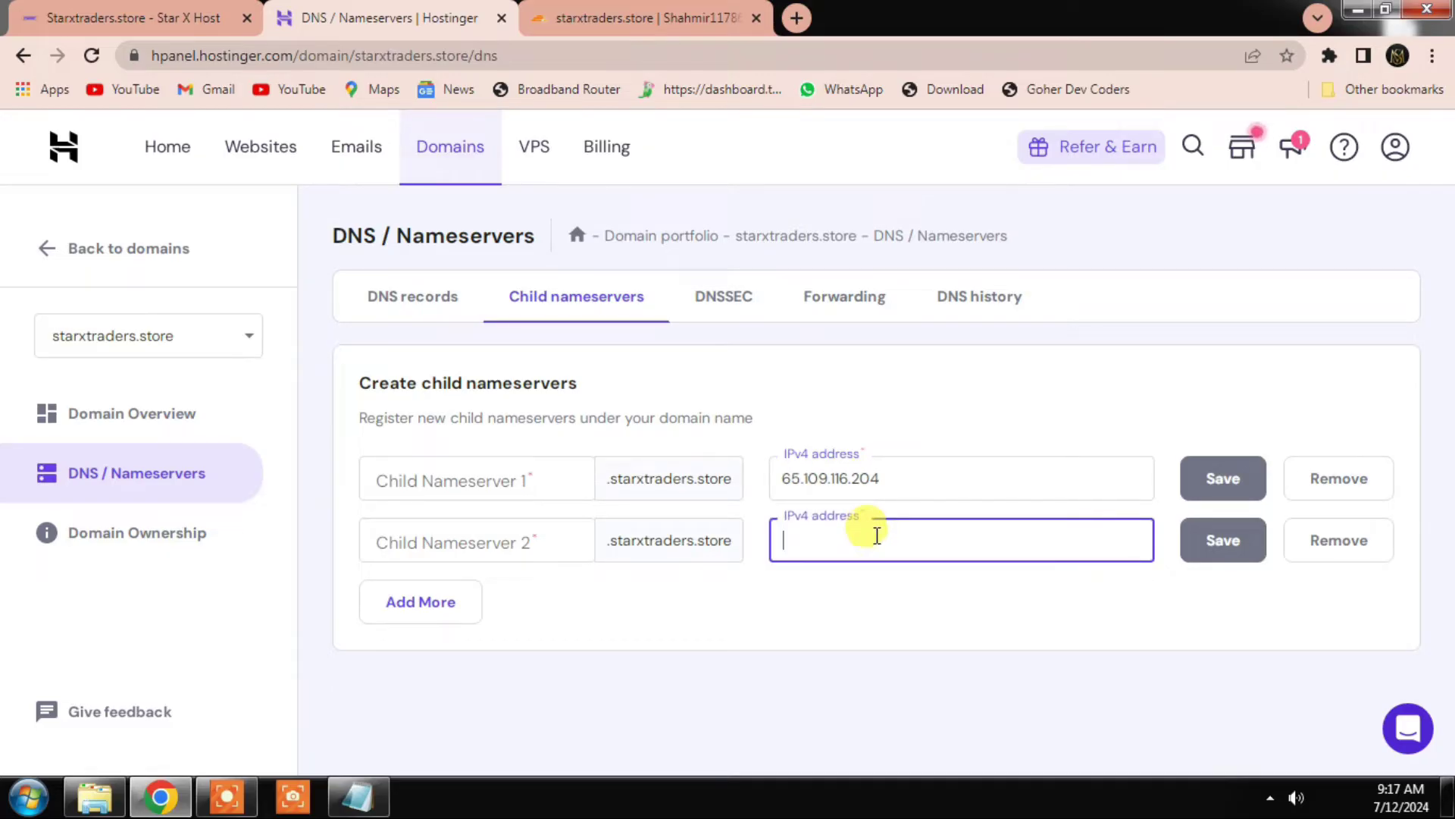
key("ctrl+v")
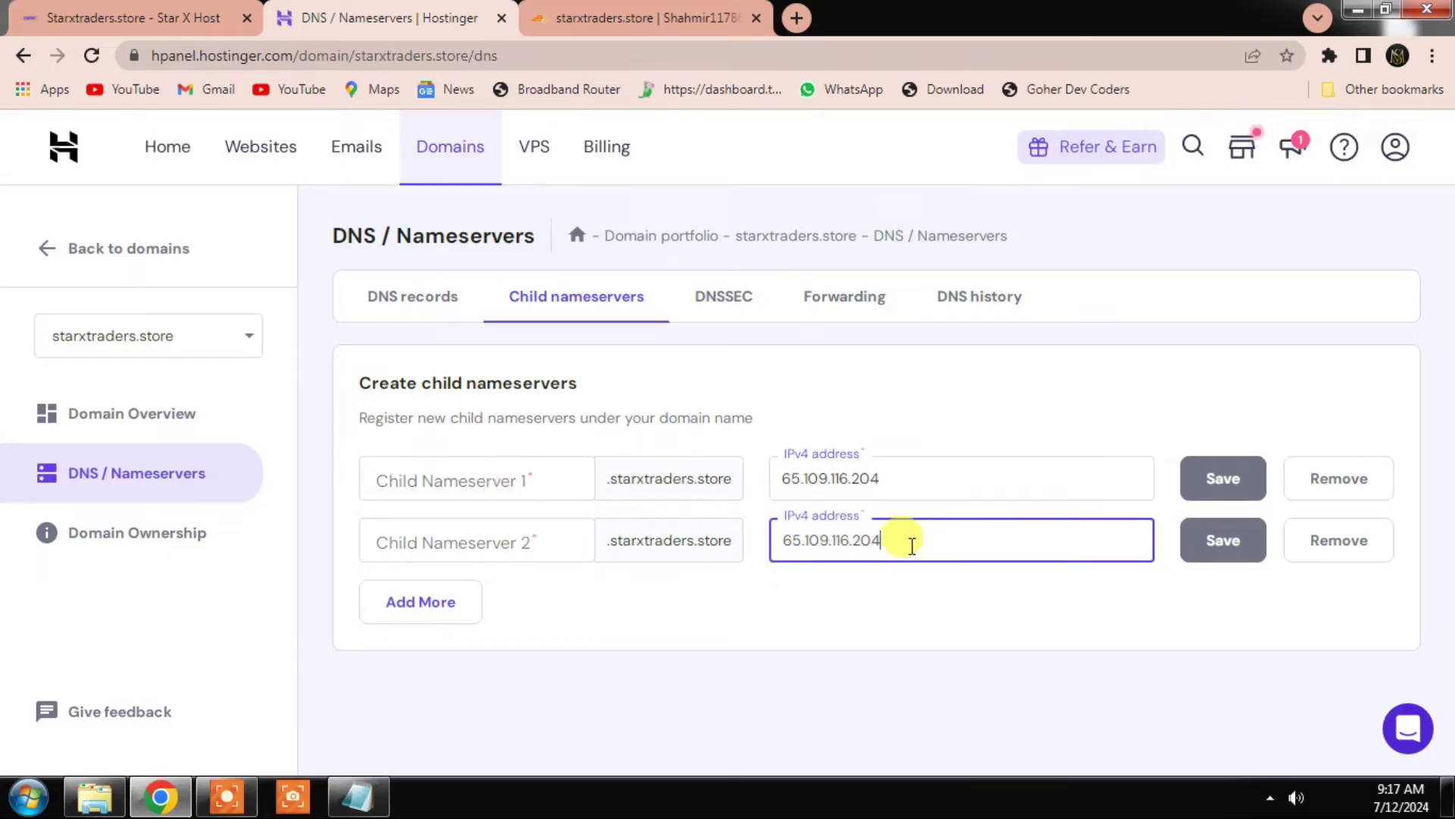
left_click_drag(913, 543, 766, 540)
key("BackSpace")
Step: Create child nameserver ns1 pointing to 65.109.116.204
left_click(518, 486)
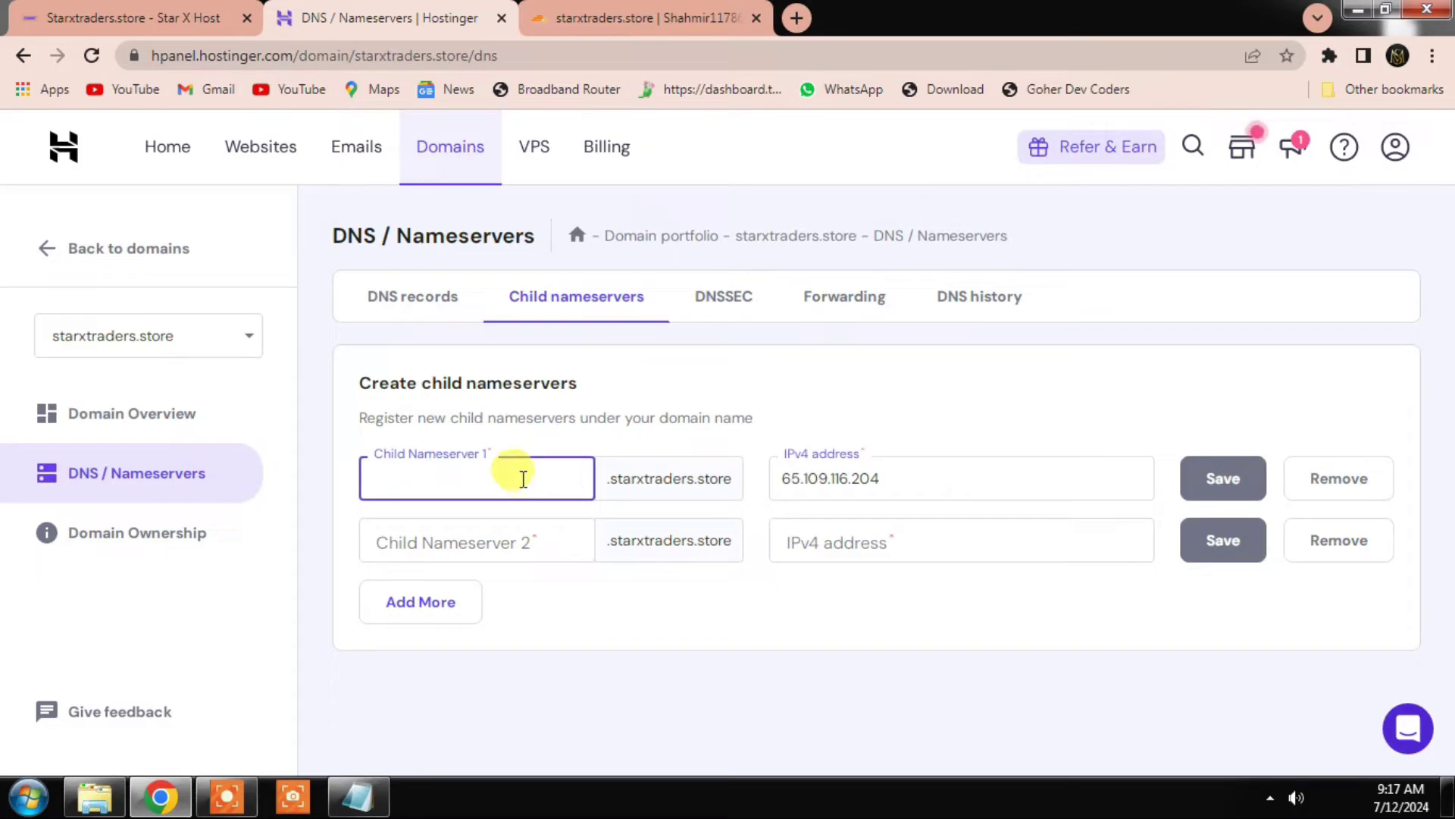
type("ns")
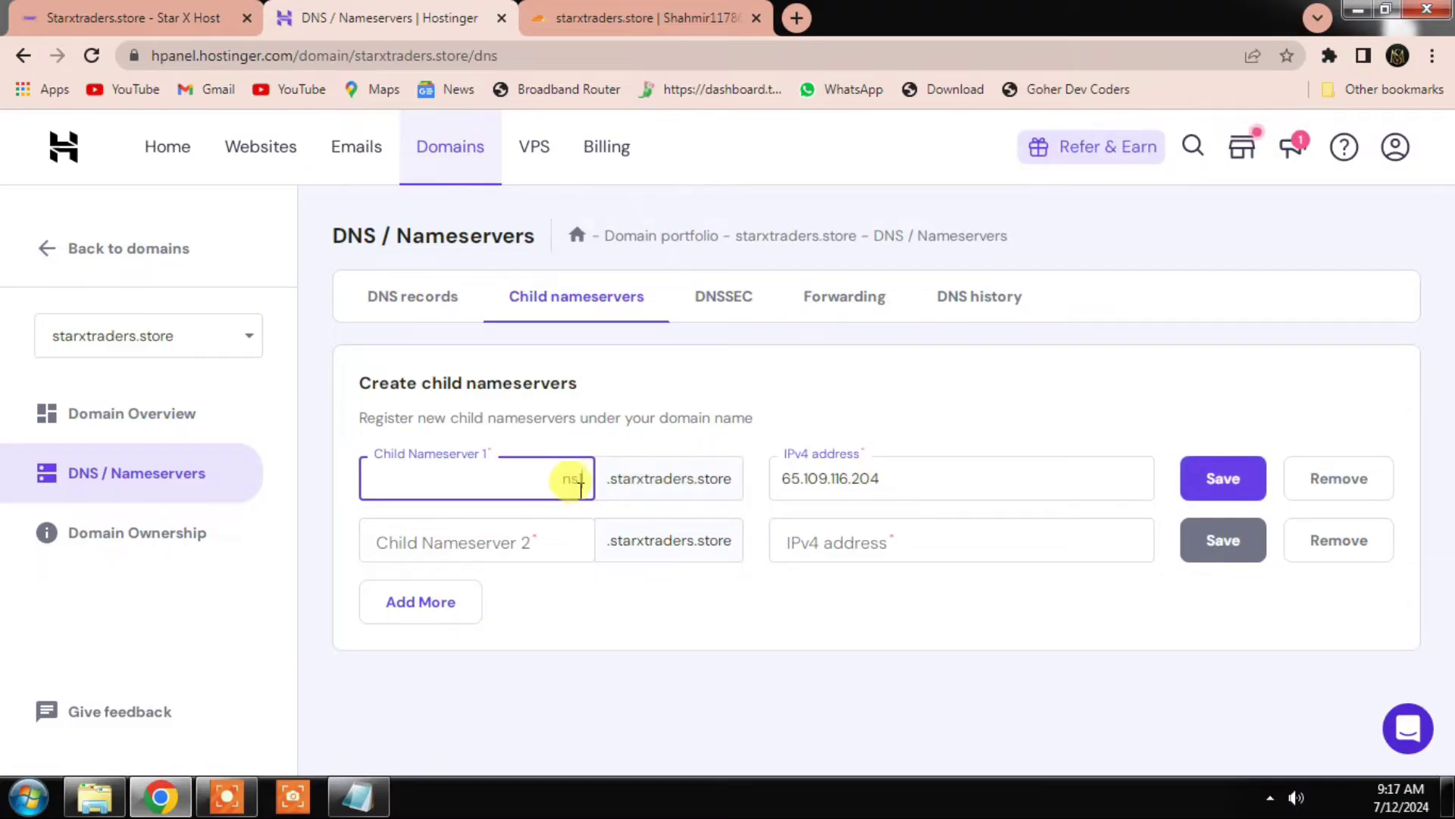
type("1")
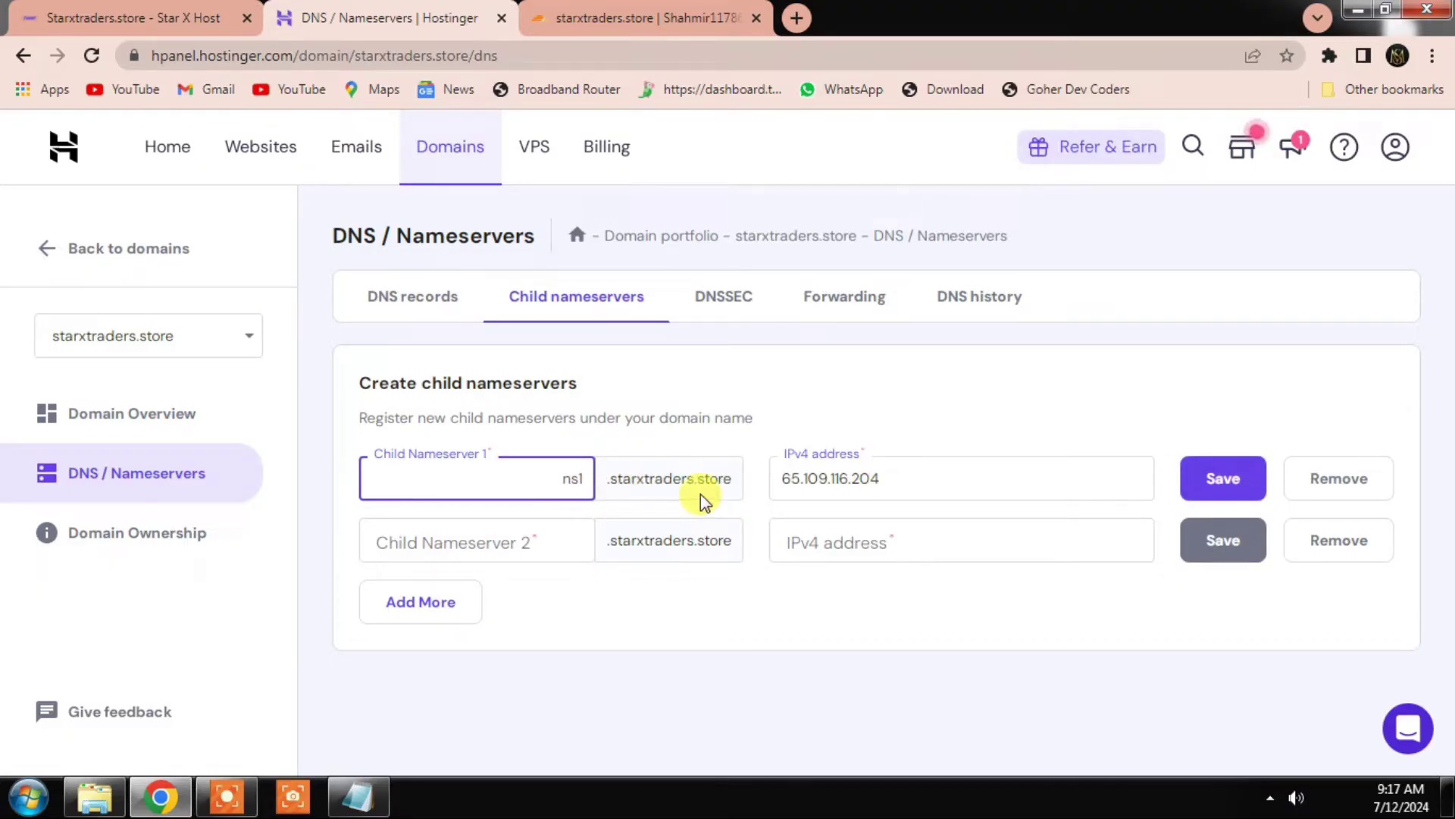
double_click(578, 473)
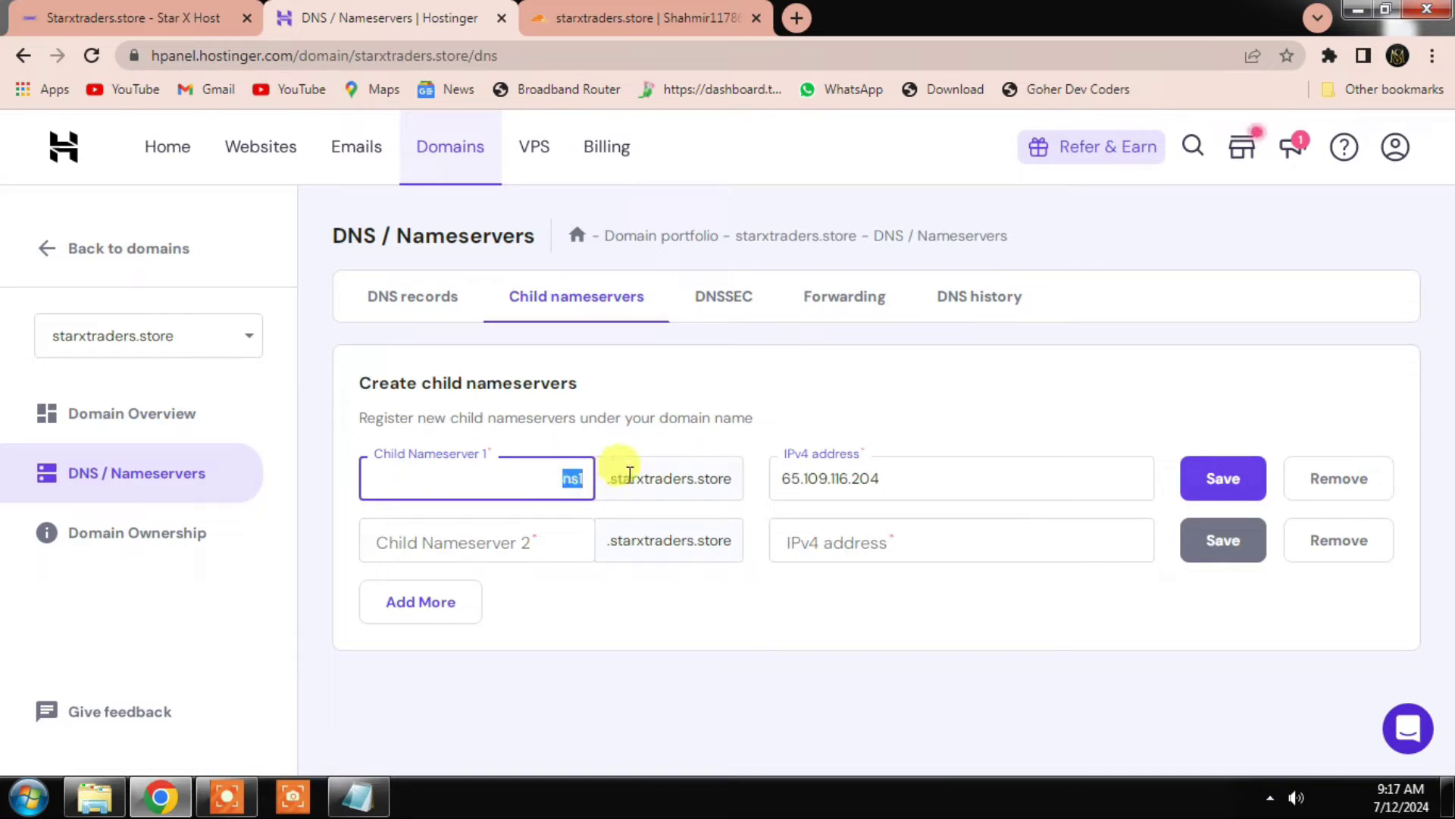
left_click(1203, 496)
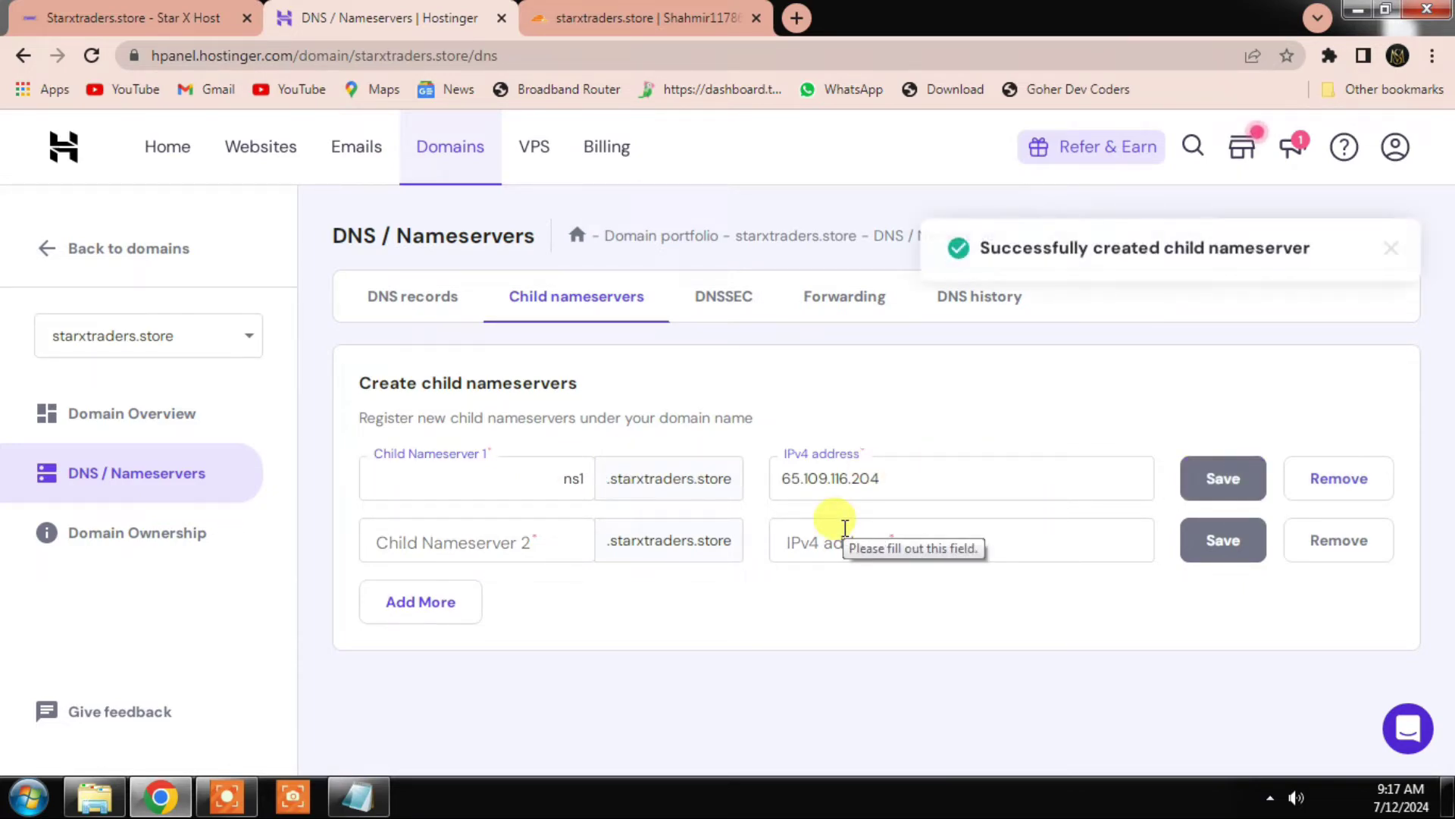
Step: Create child nameserver ns2 pointing to the same IP, 65.109.116.204
left_click(852, 546)
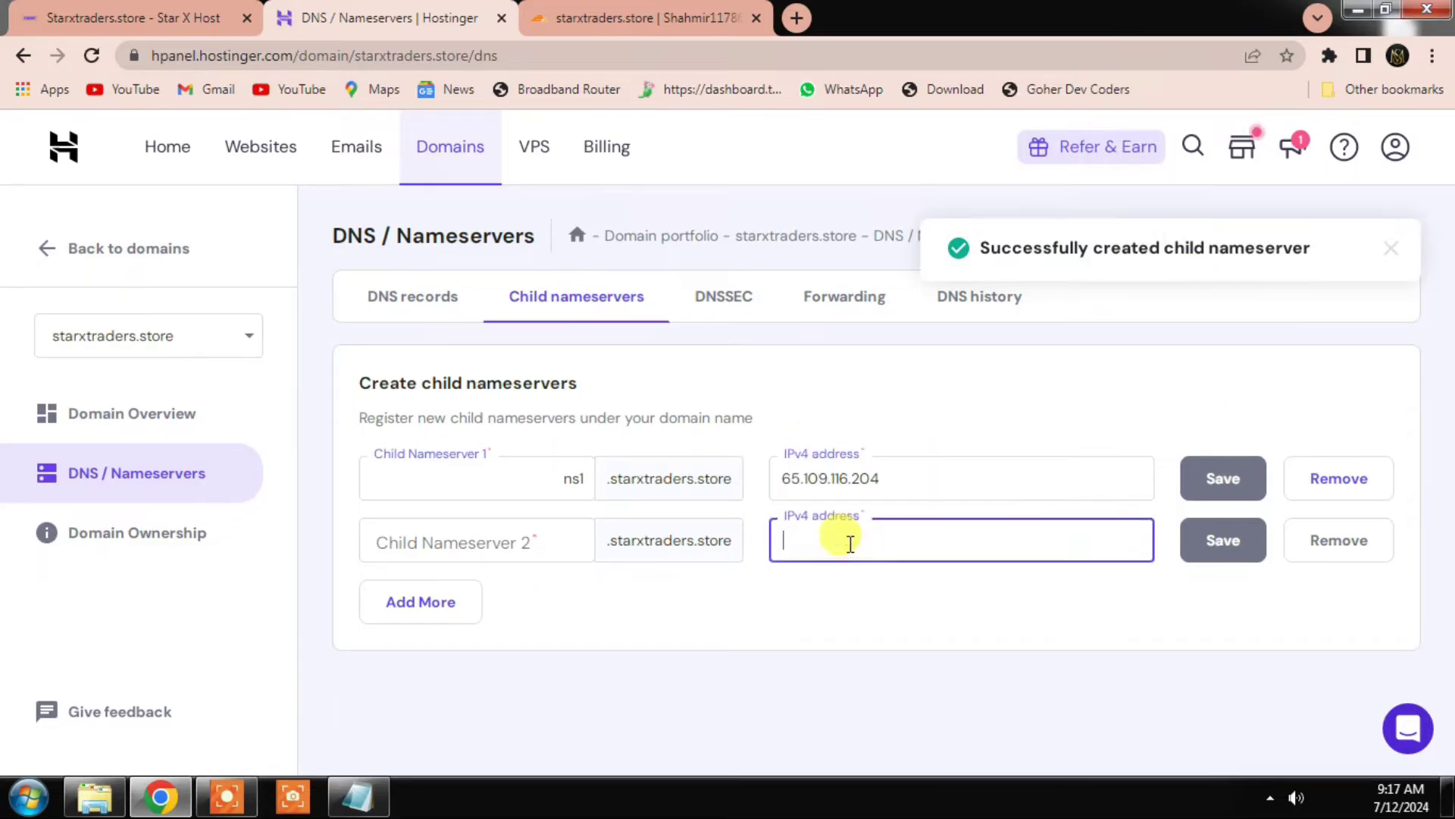
type("65.109.116.204")
left_click(577, 543)
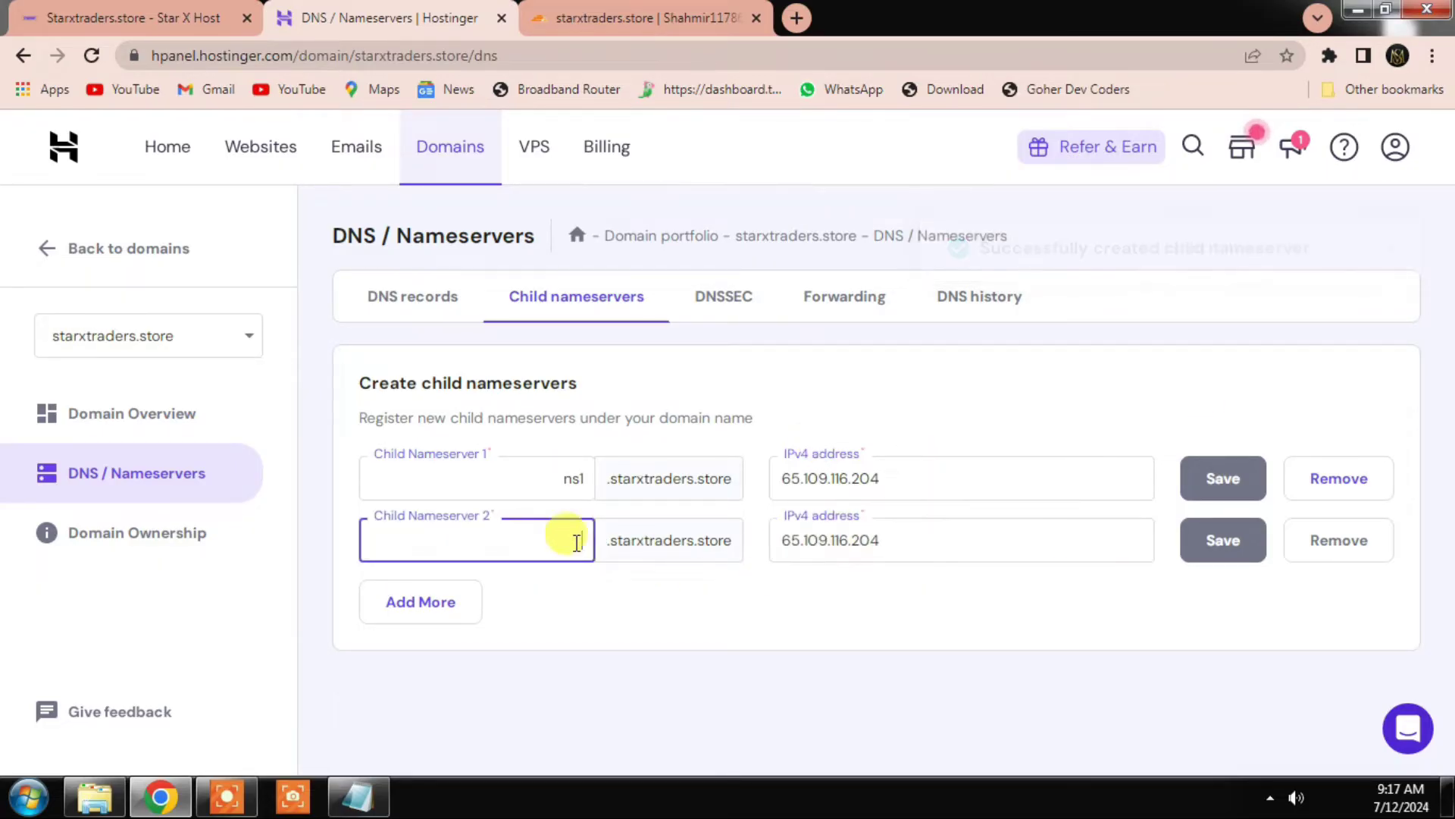
type("ns2")
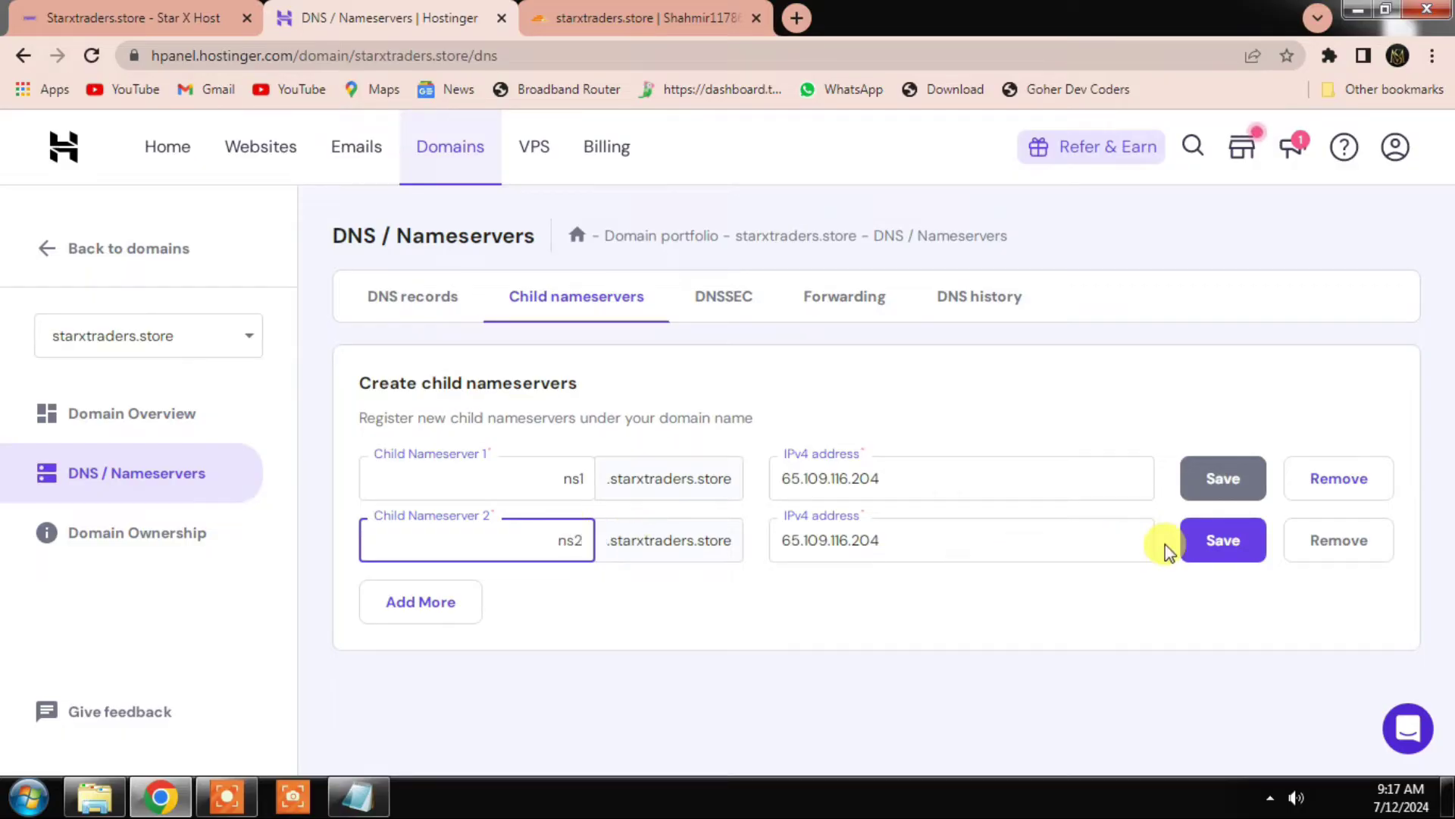
left_click(1205, 541)
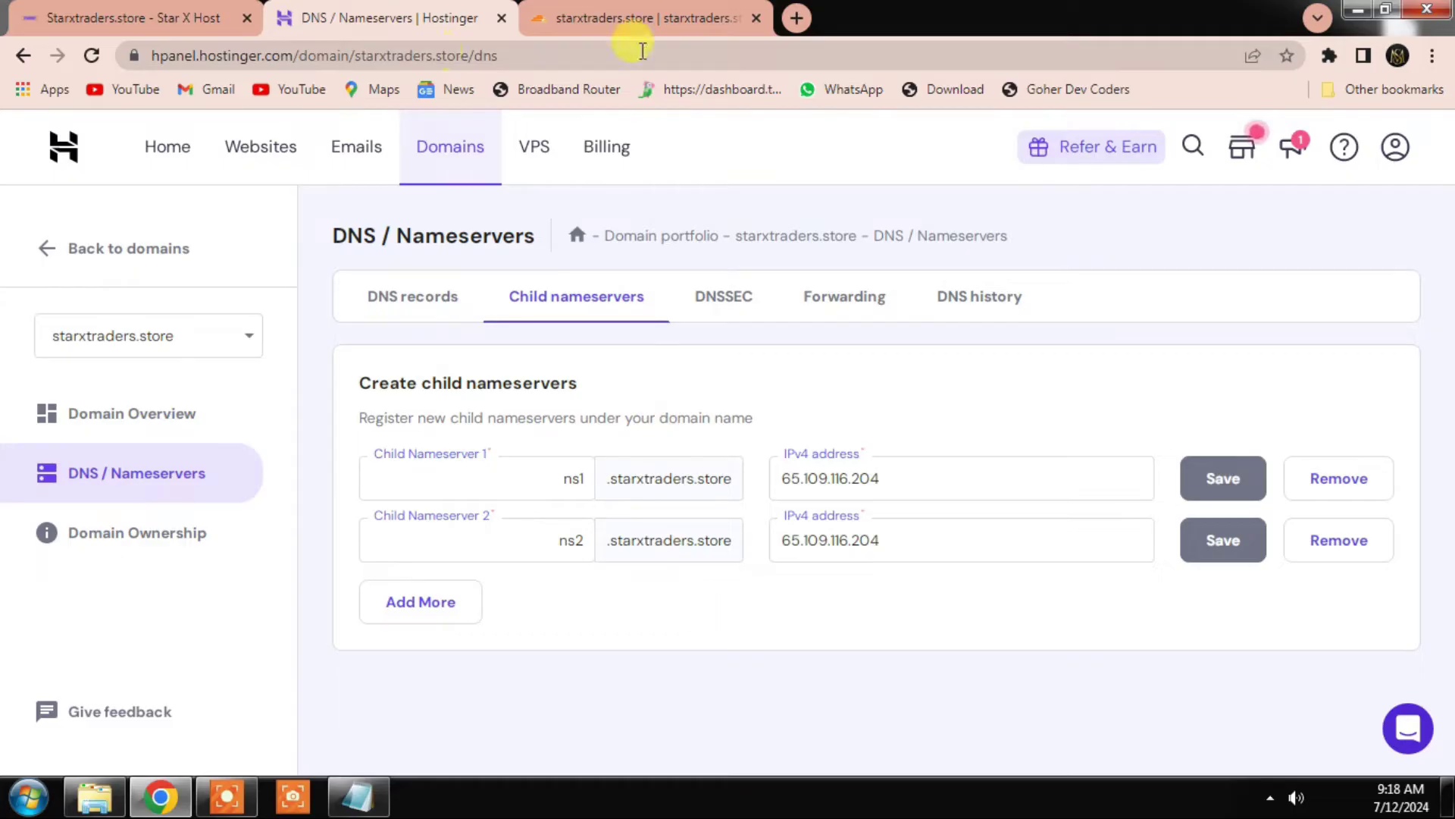
Step: In Cloudflare DNS, add a DNS-only A record ns1 pointing to 65.109.116.204
left_click(635, 19)
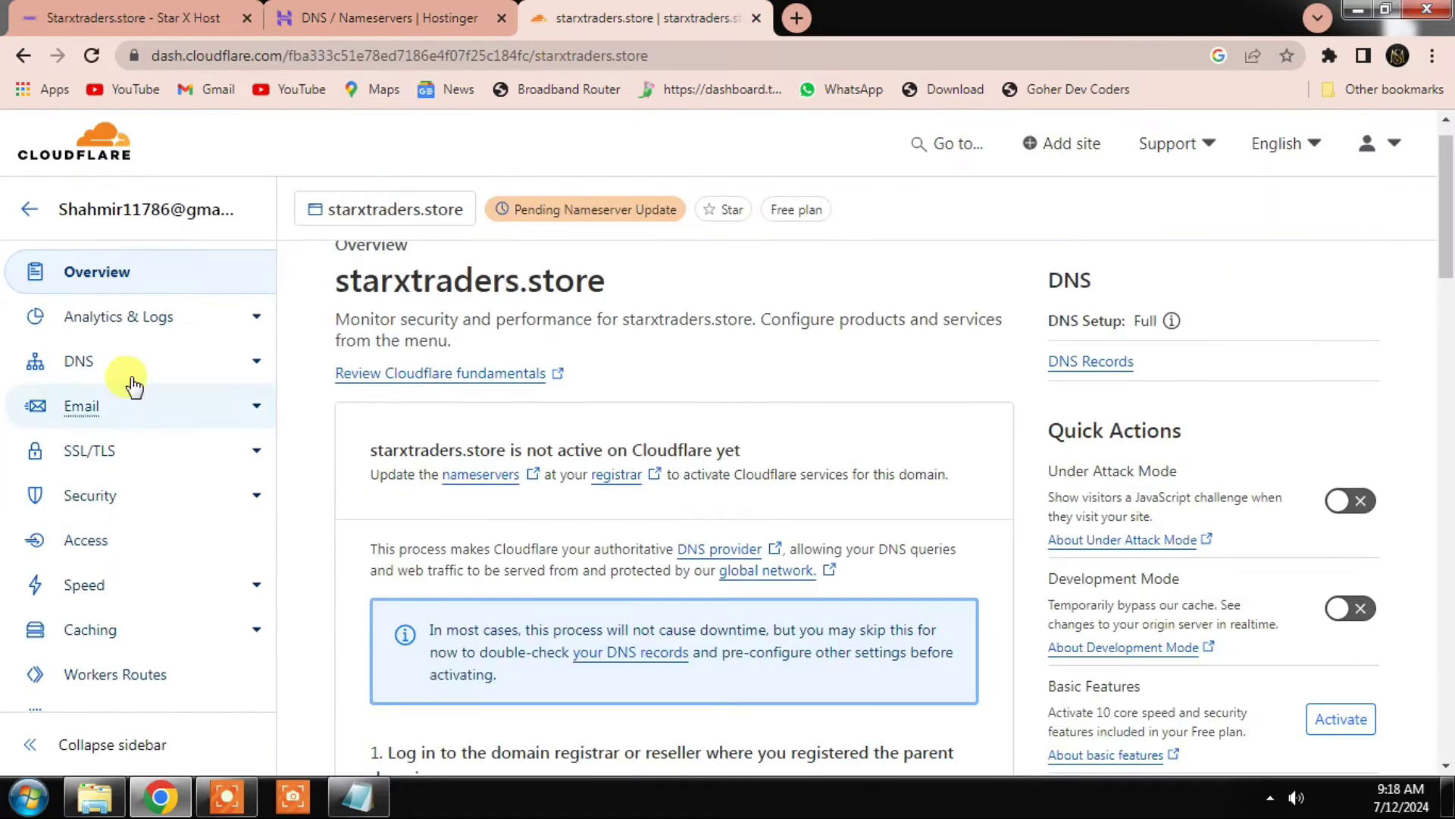
left_click(80, 363)
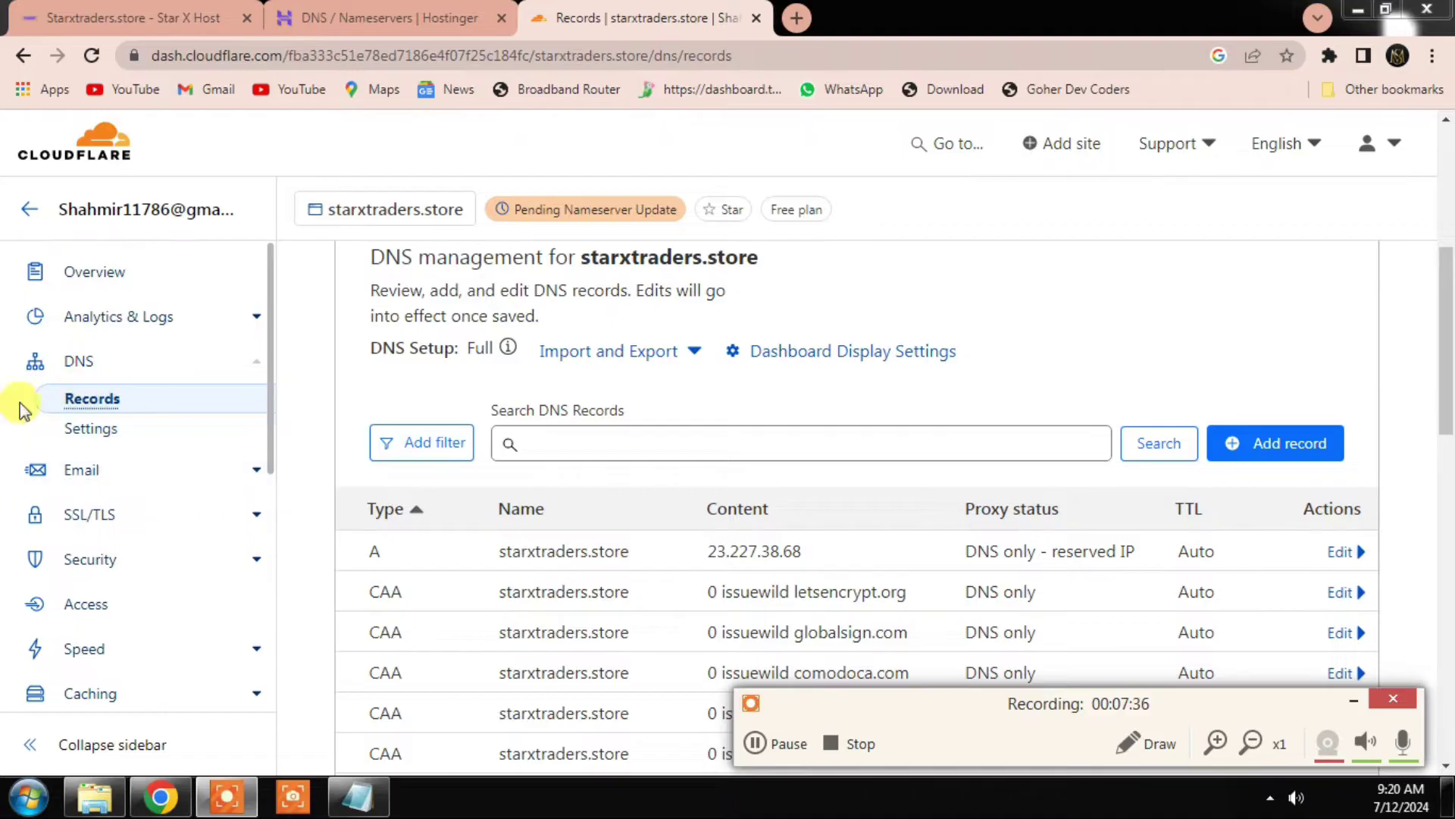
left_click(1300, 447)
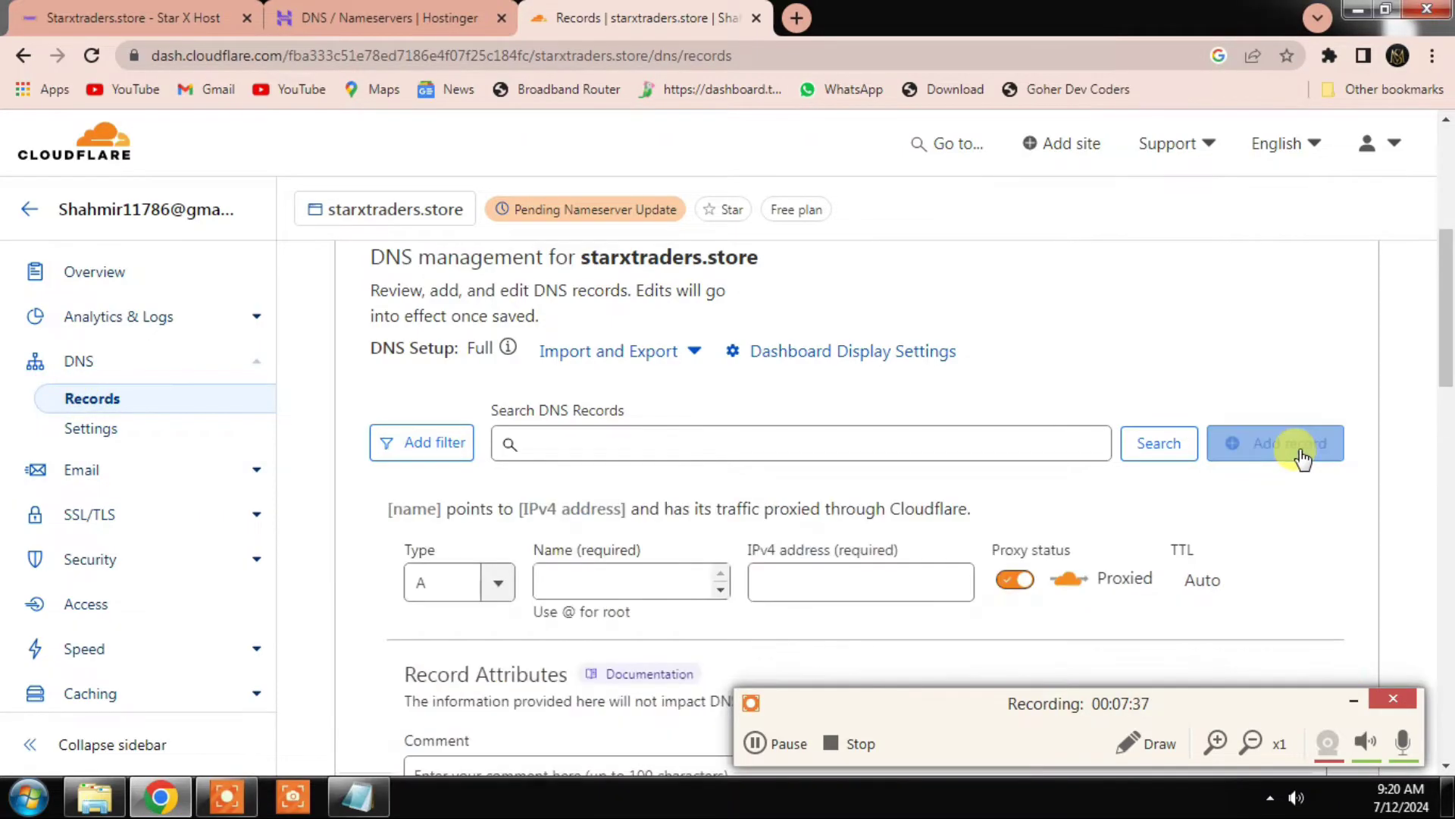
left_click(568, 585)
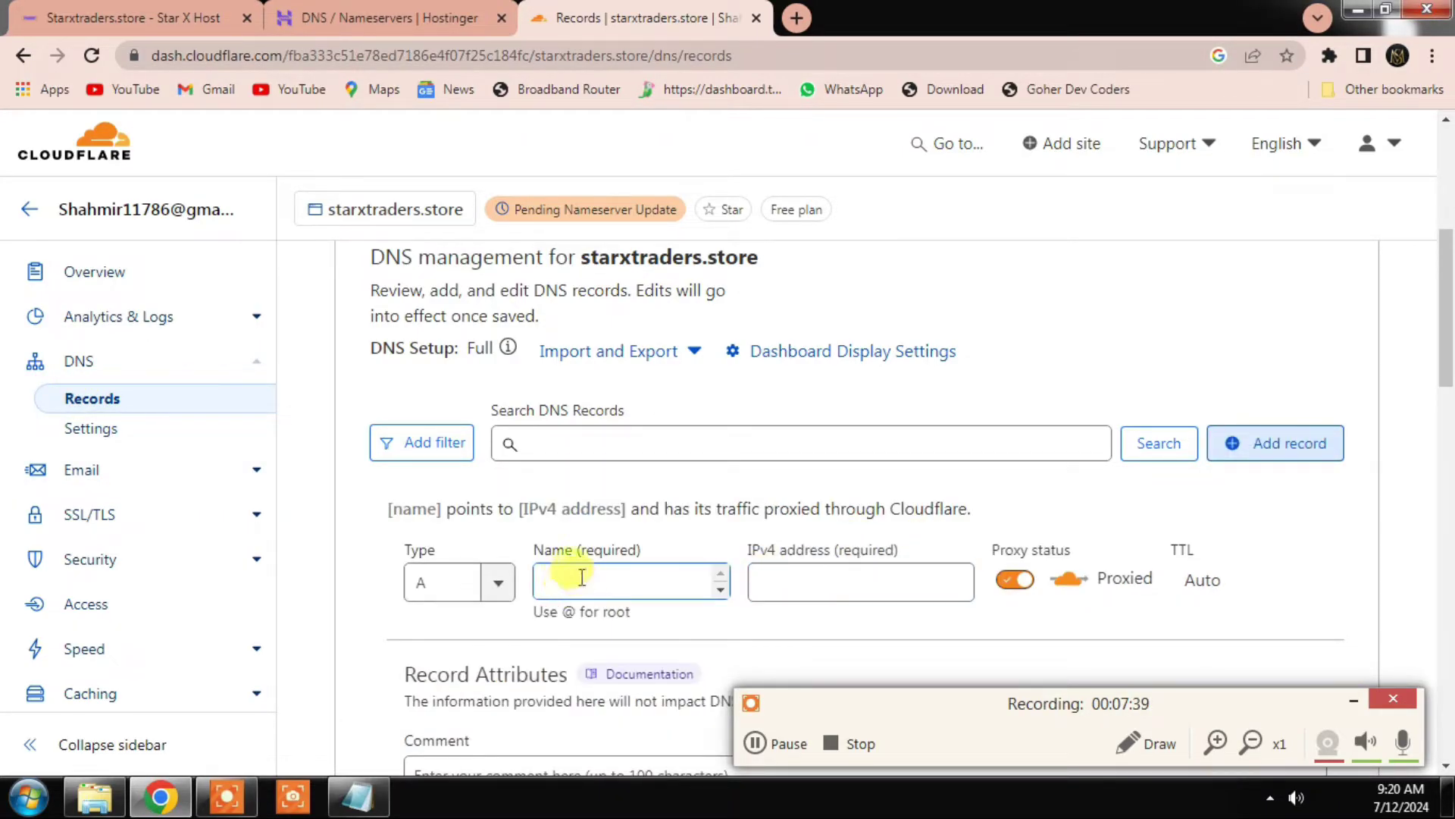
type("ns1")
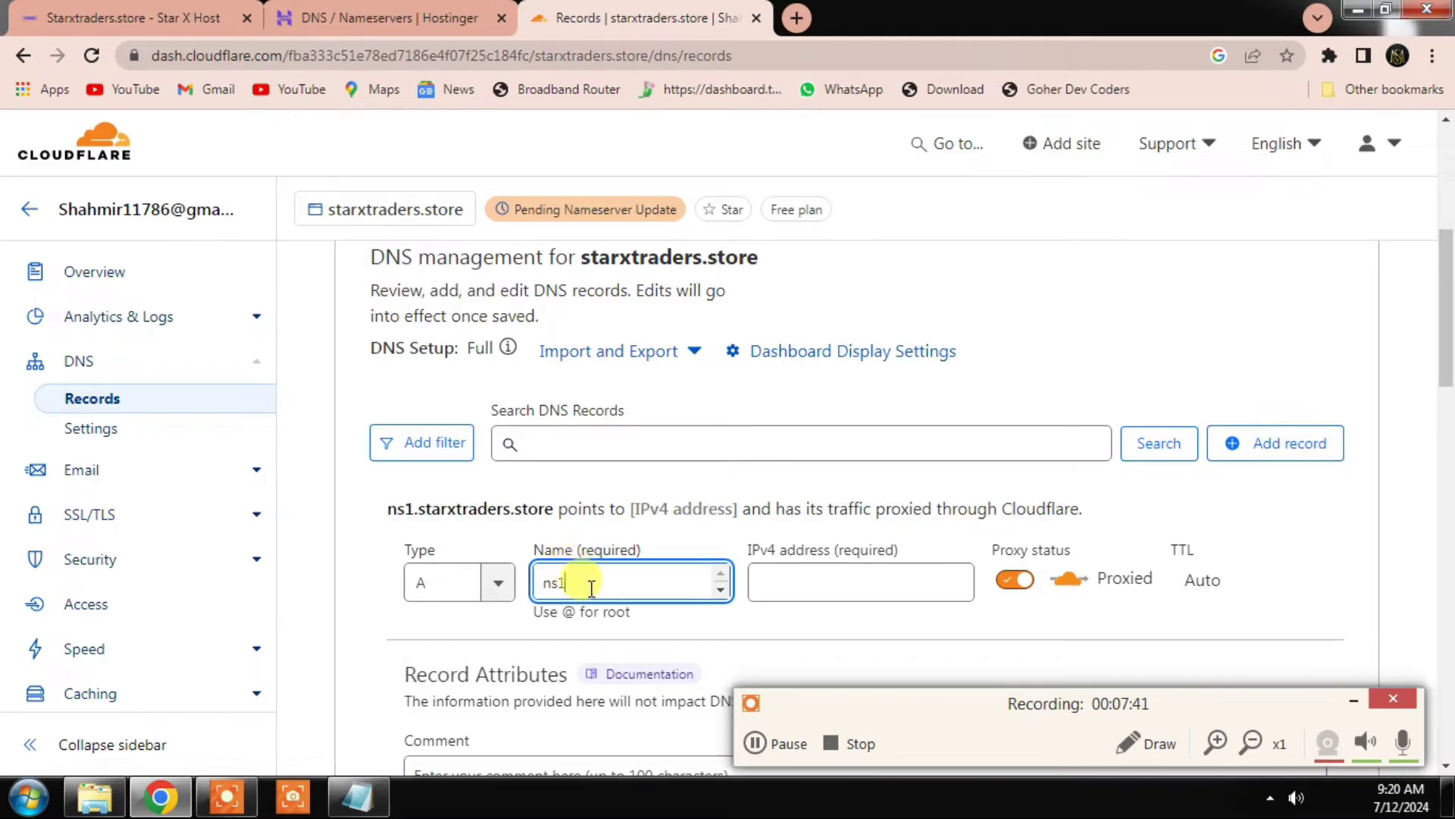
left_click(791, 583)
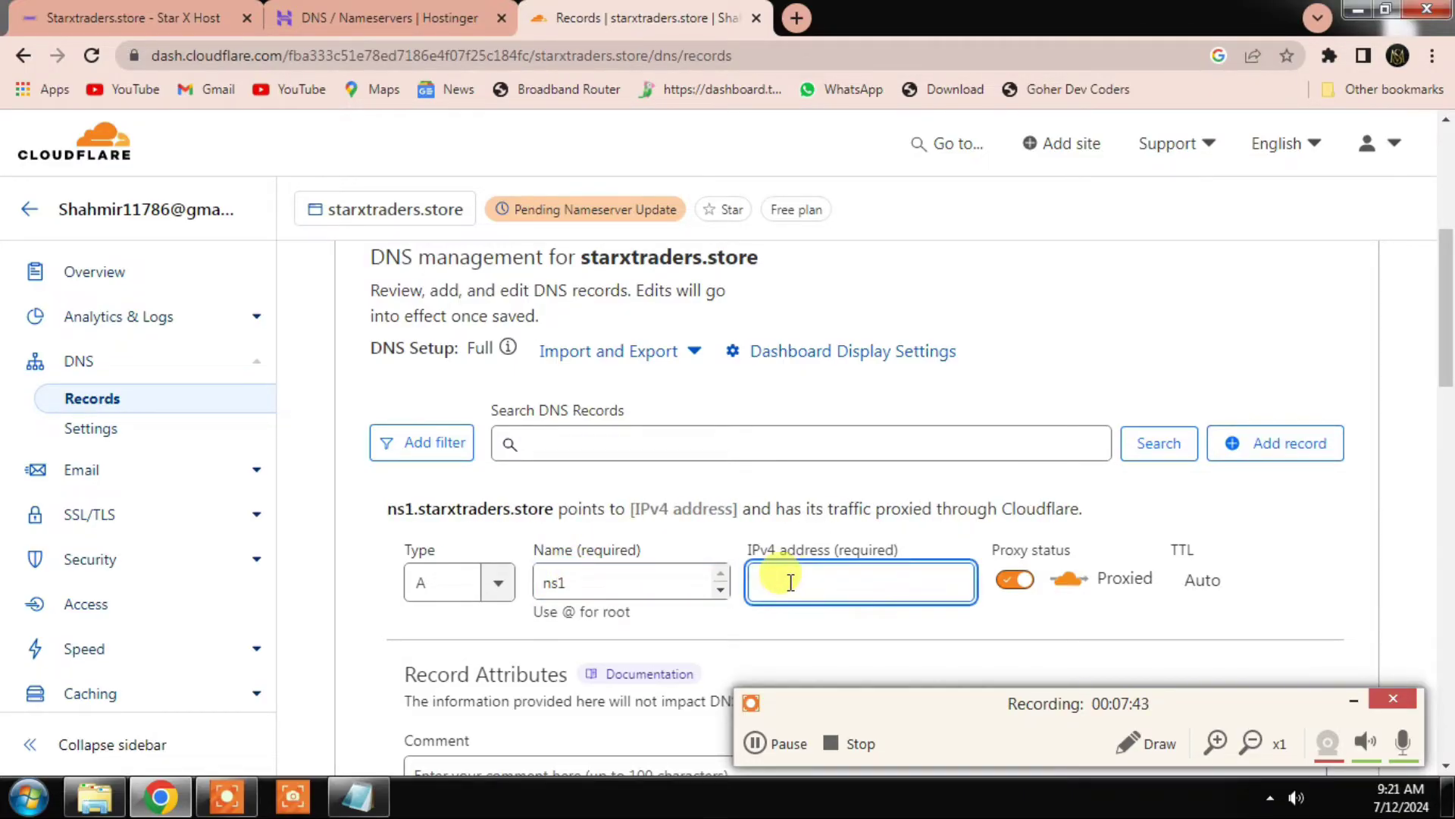
type("65.109.116.204")
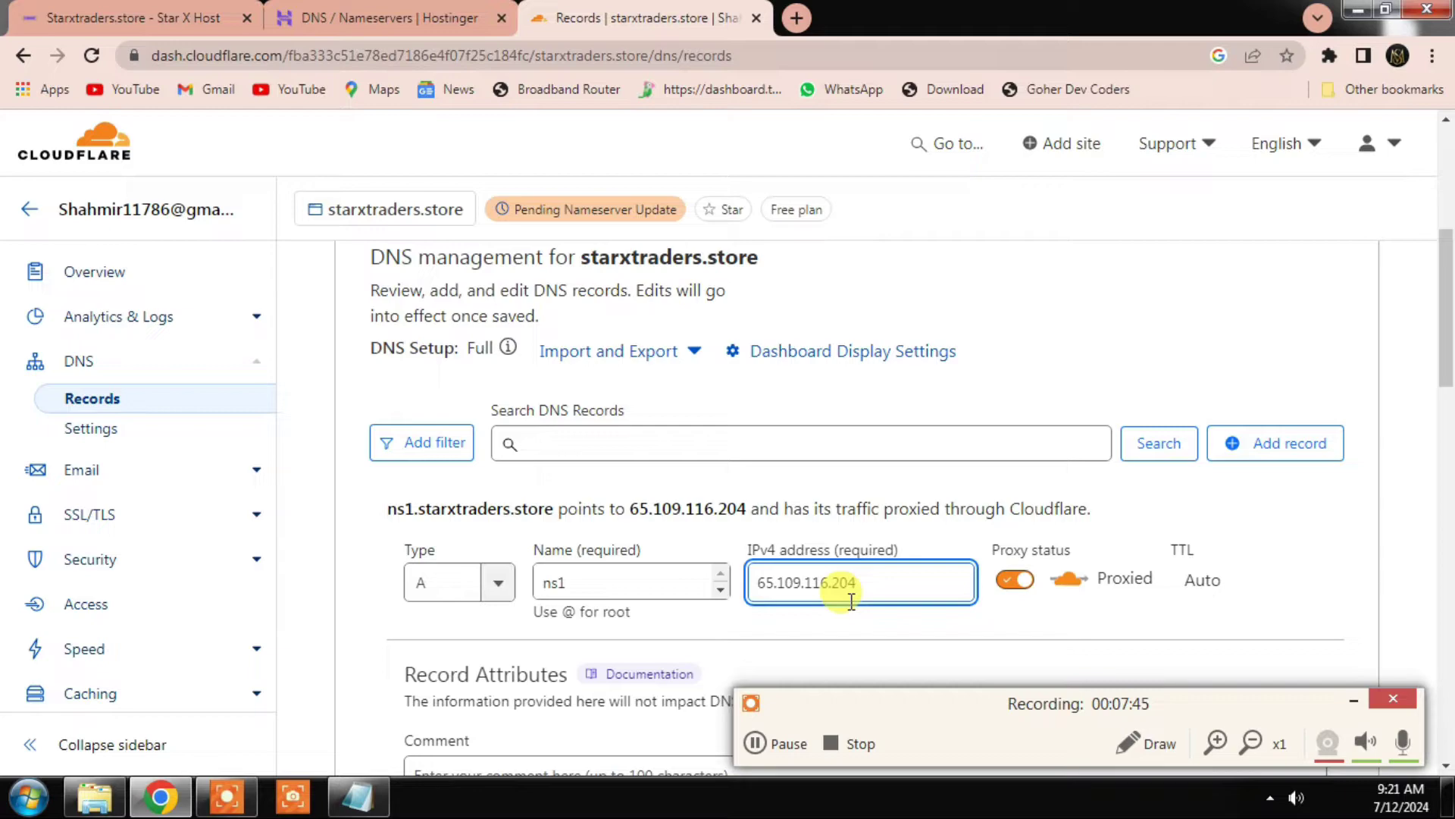
left_click(1020, 576)
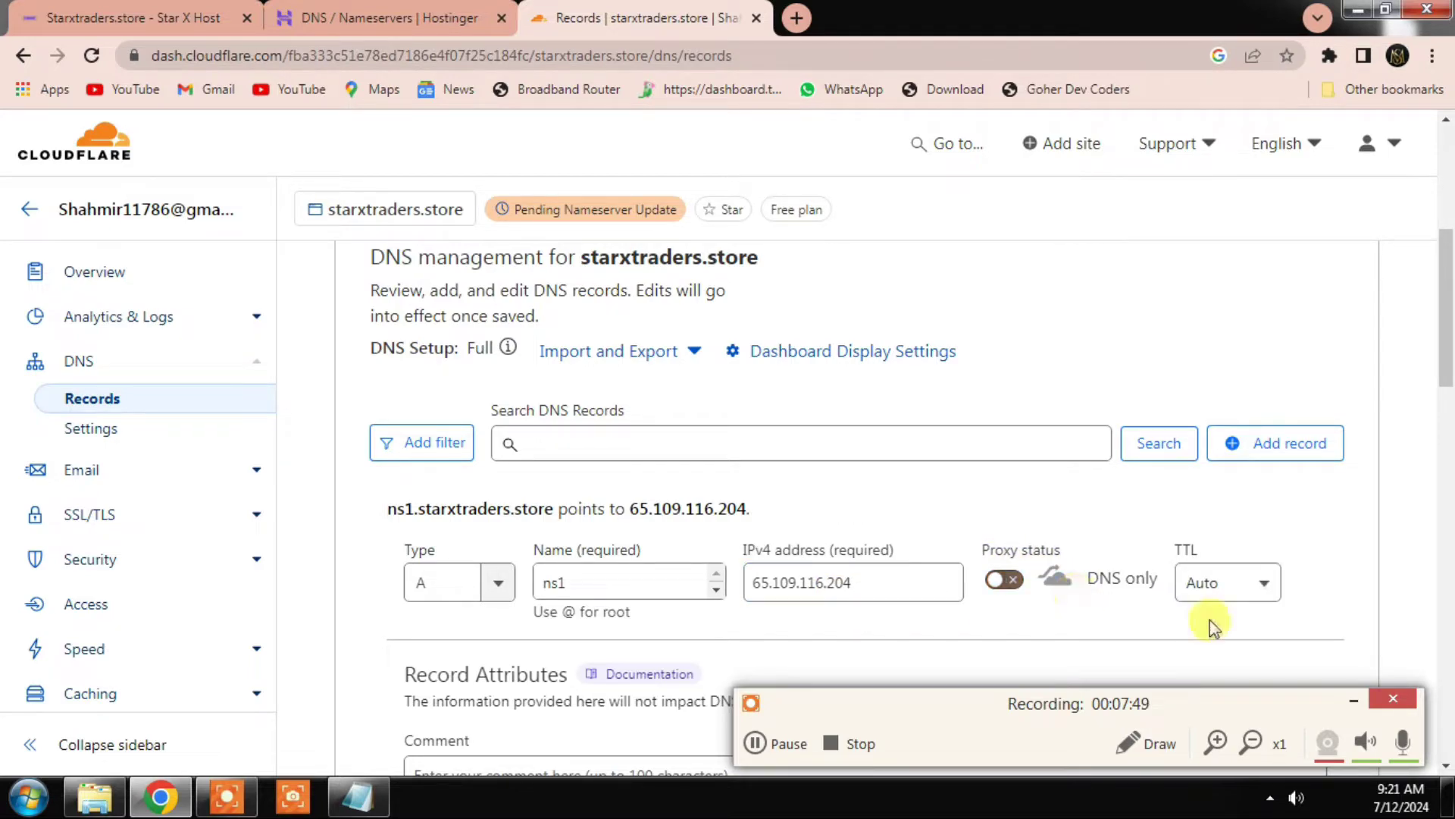
scroll(1098, 588, "down", 3)
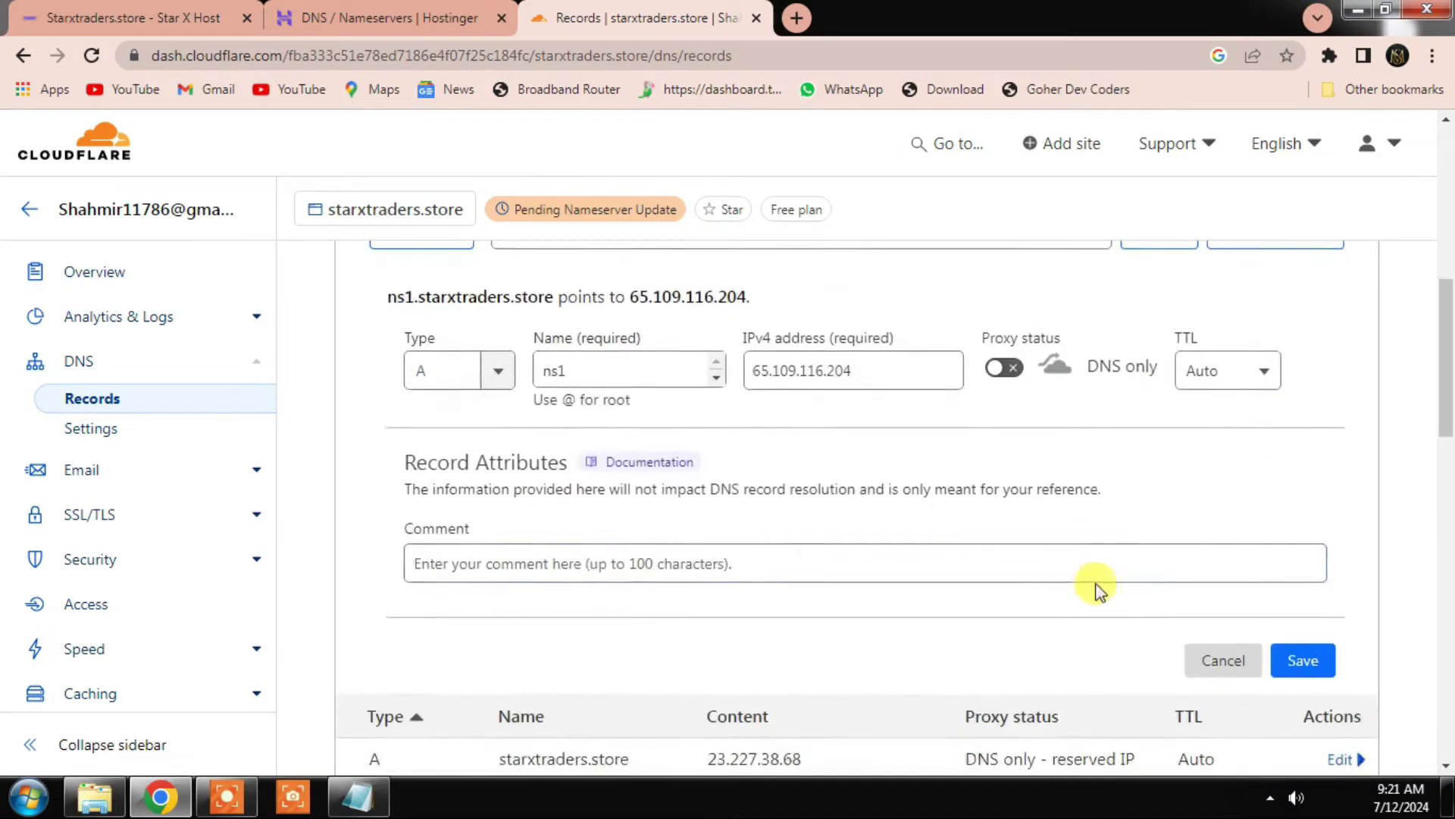
left_click(1304, 661)
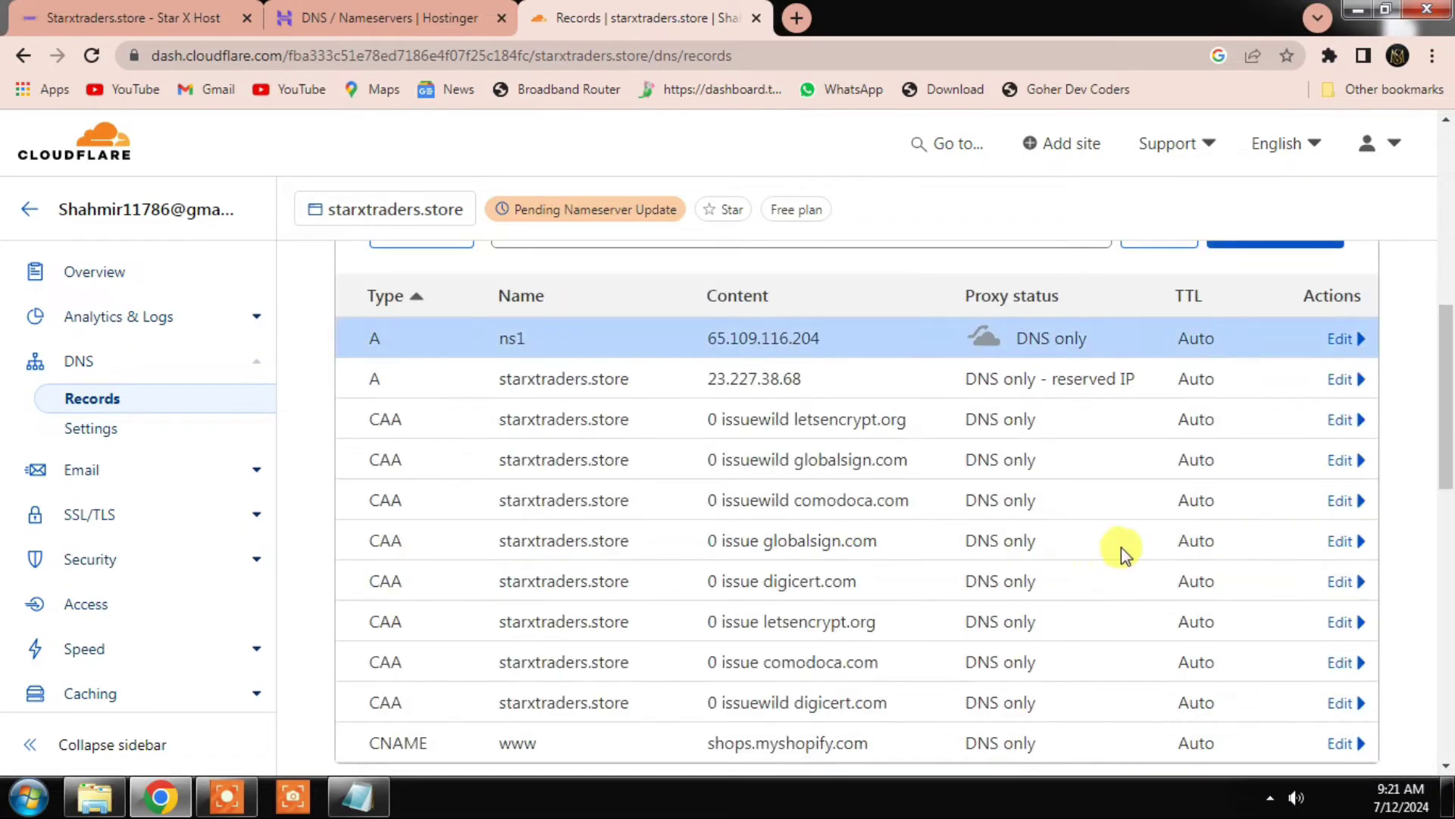
scroll(1120, 552, "up", 3)
Step: Add a second DNS-only A record, ns2, pointing to 65.109.116.204
left_click(1261, 444)
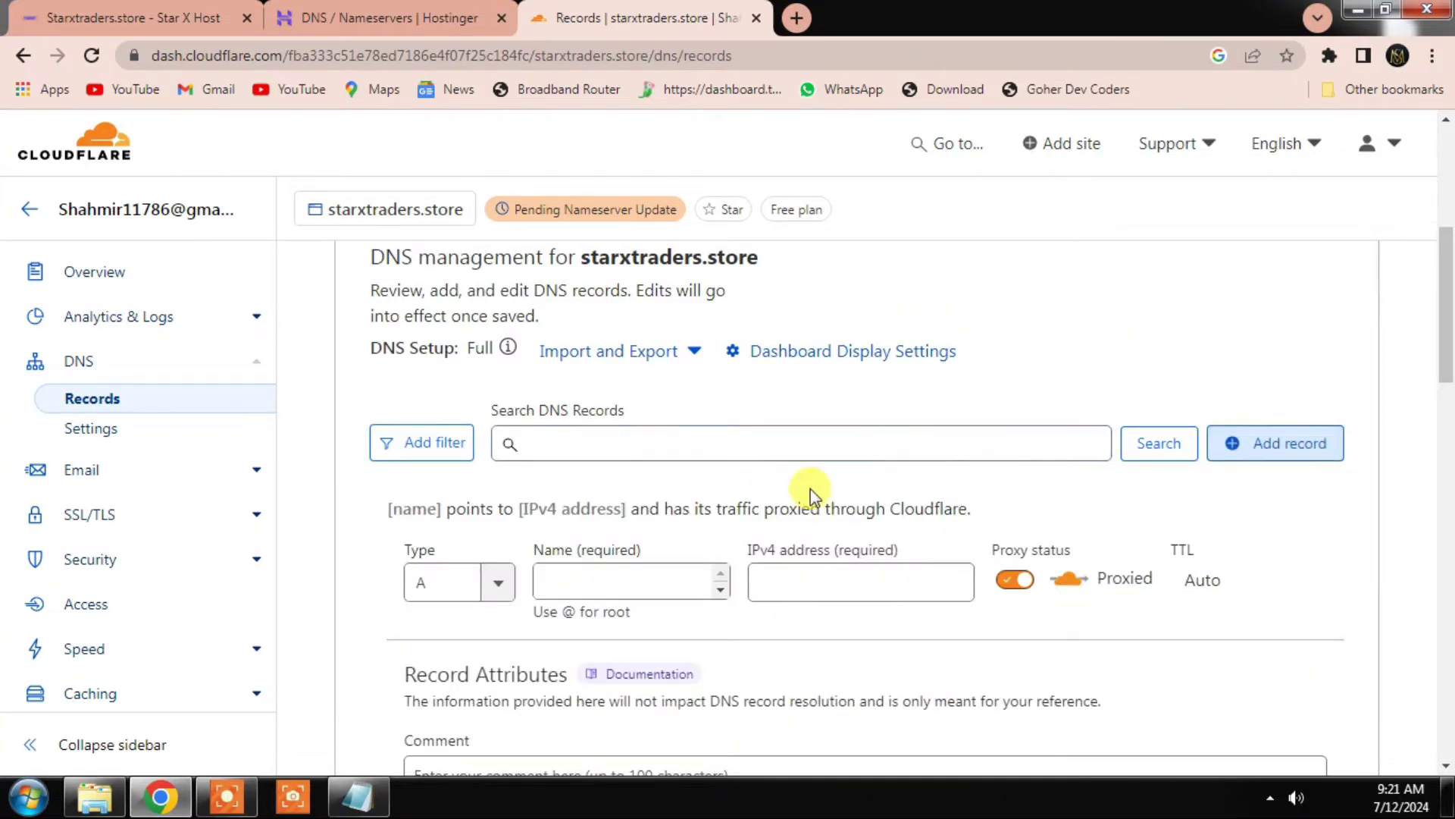
left_click(605, 591)
type("ns2")
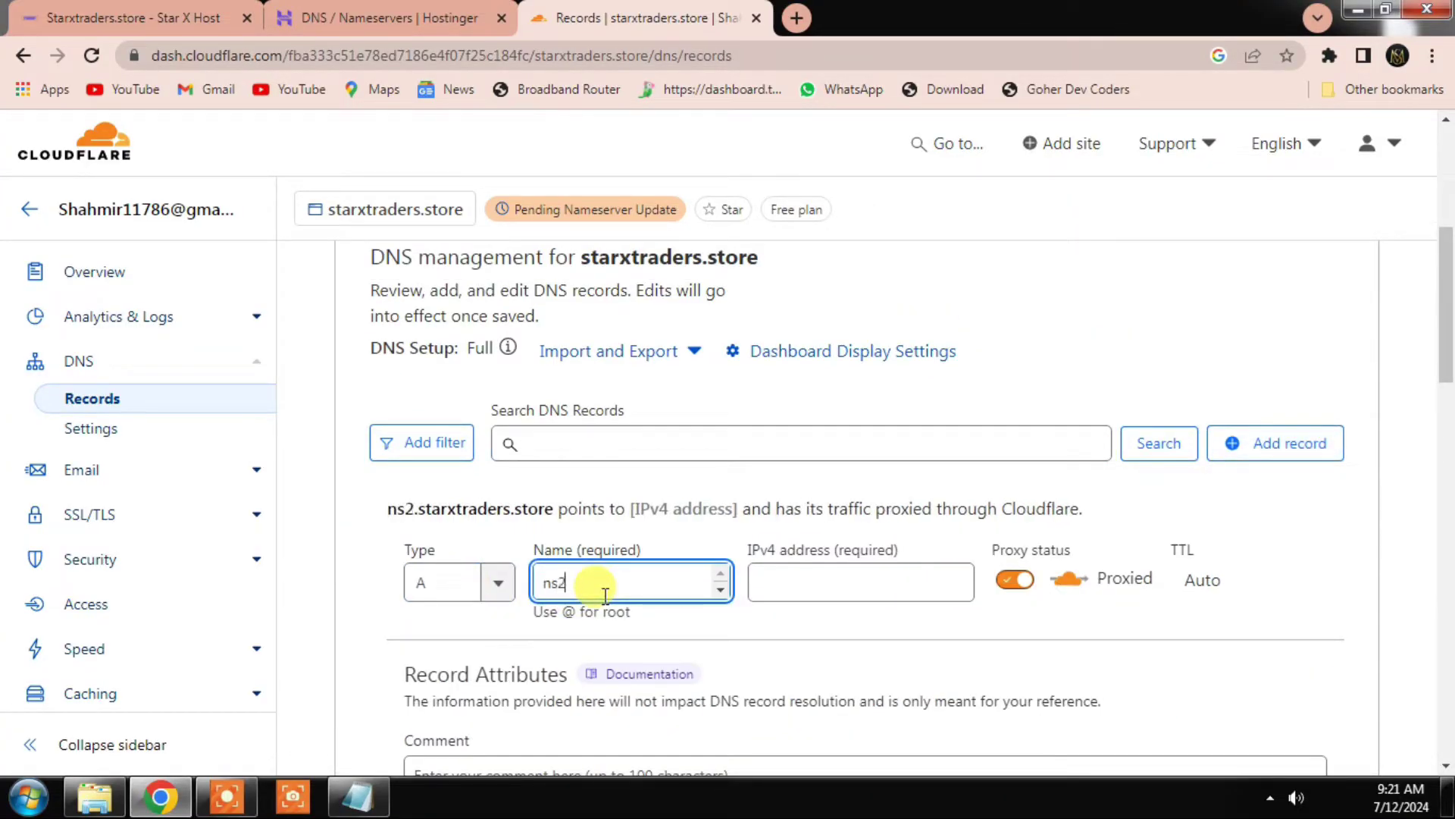
left_click(774, 590)
type("65.109.116.204")
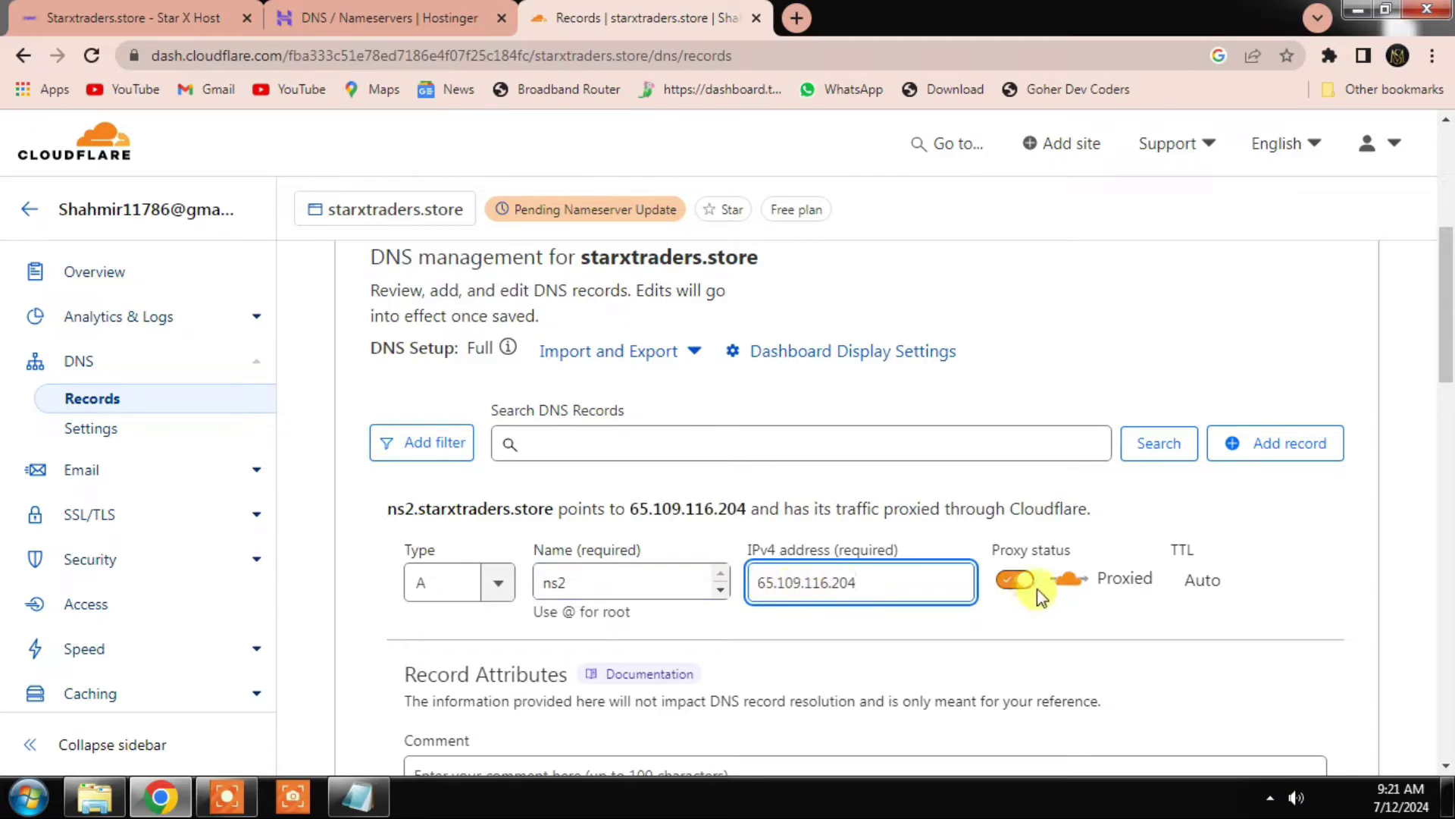
left_click(1025, 584)
scroll(1053, 637, "down", 3)
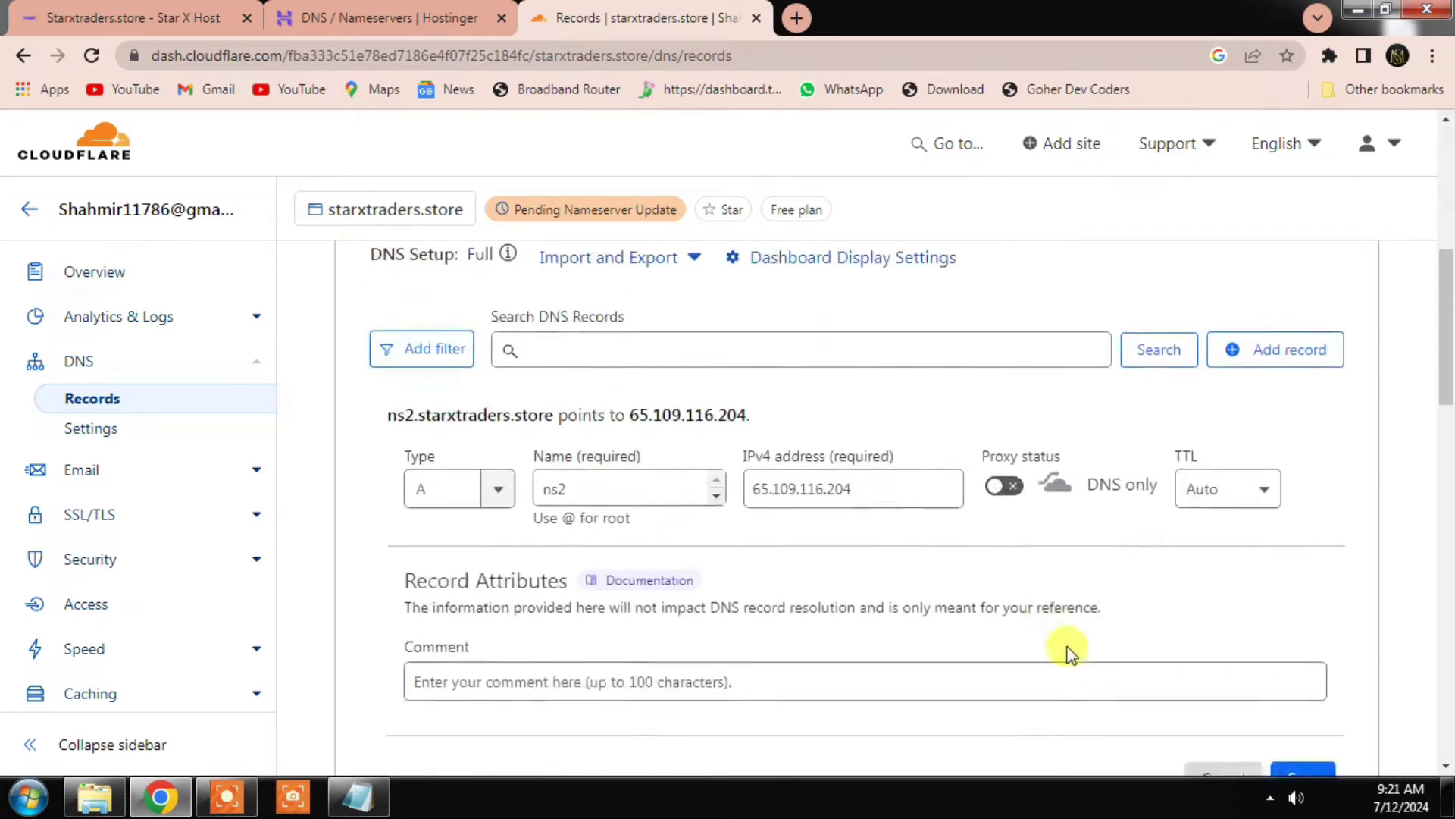
left_click(1303, 667)
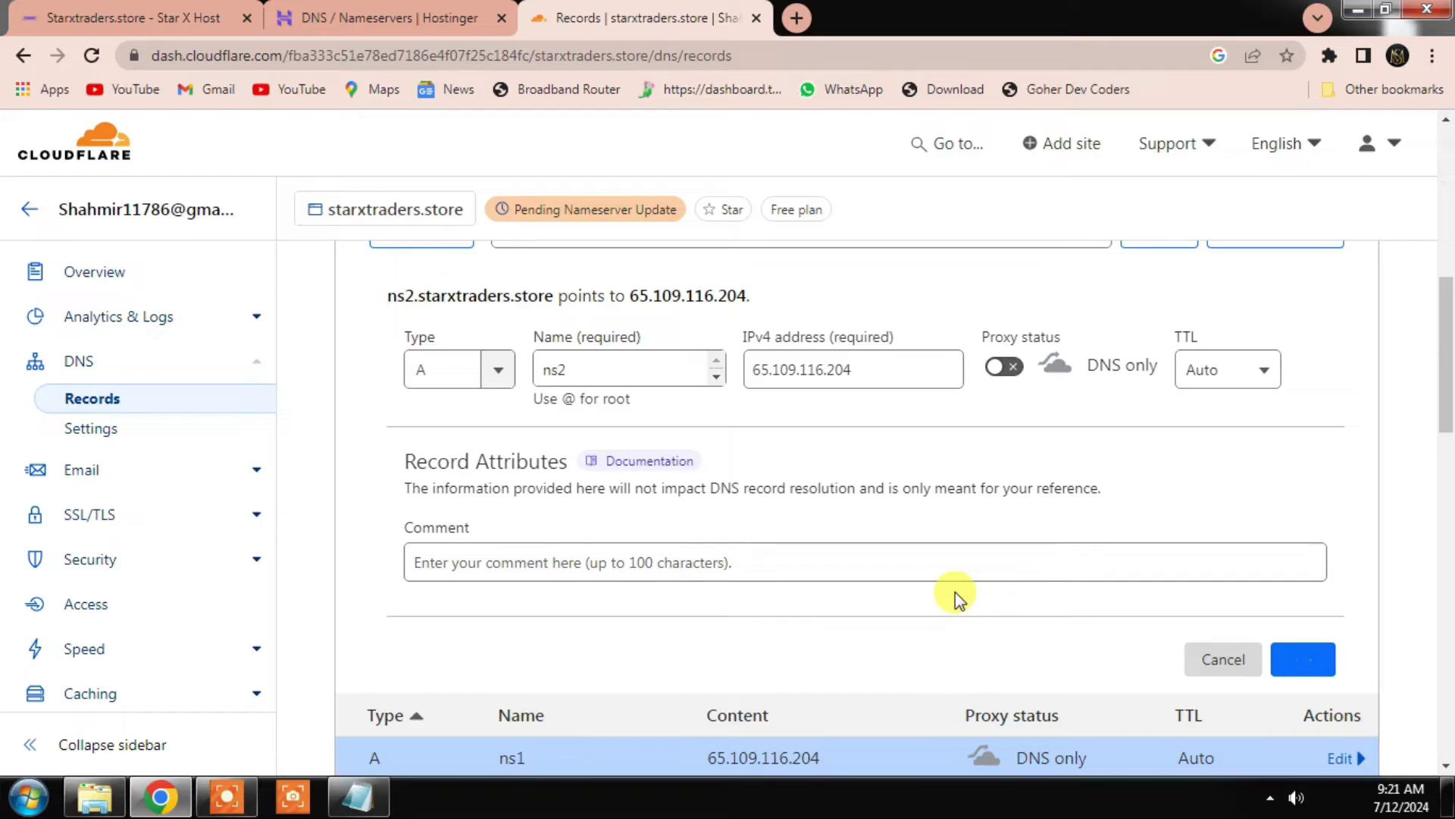
scroll(901, 537, "up", 3)
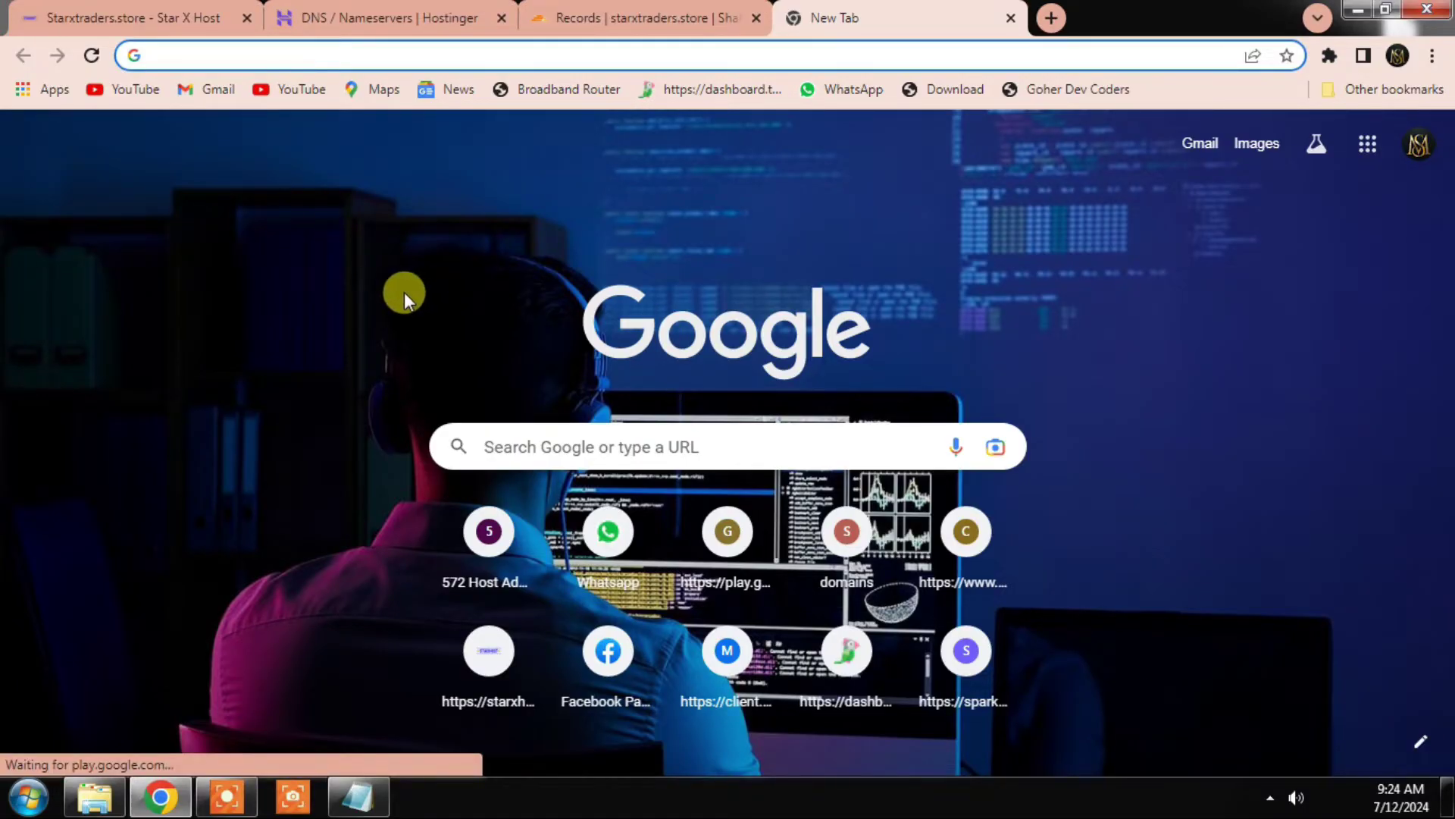
Step: From the starxtraders.store Premium Reseller product details page, log in to its cPanel
left_click(152, 17)
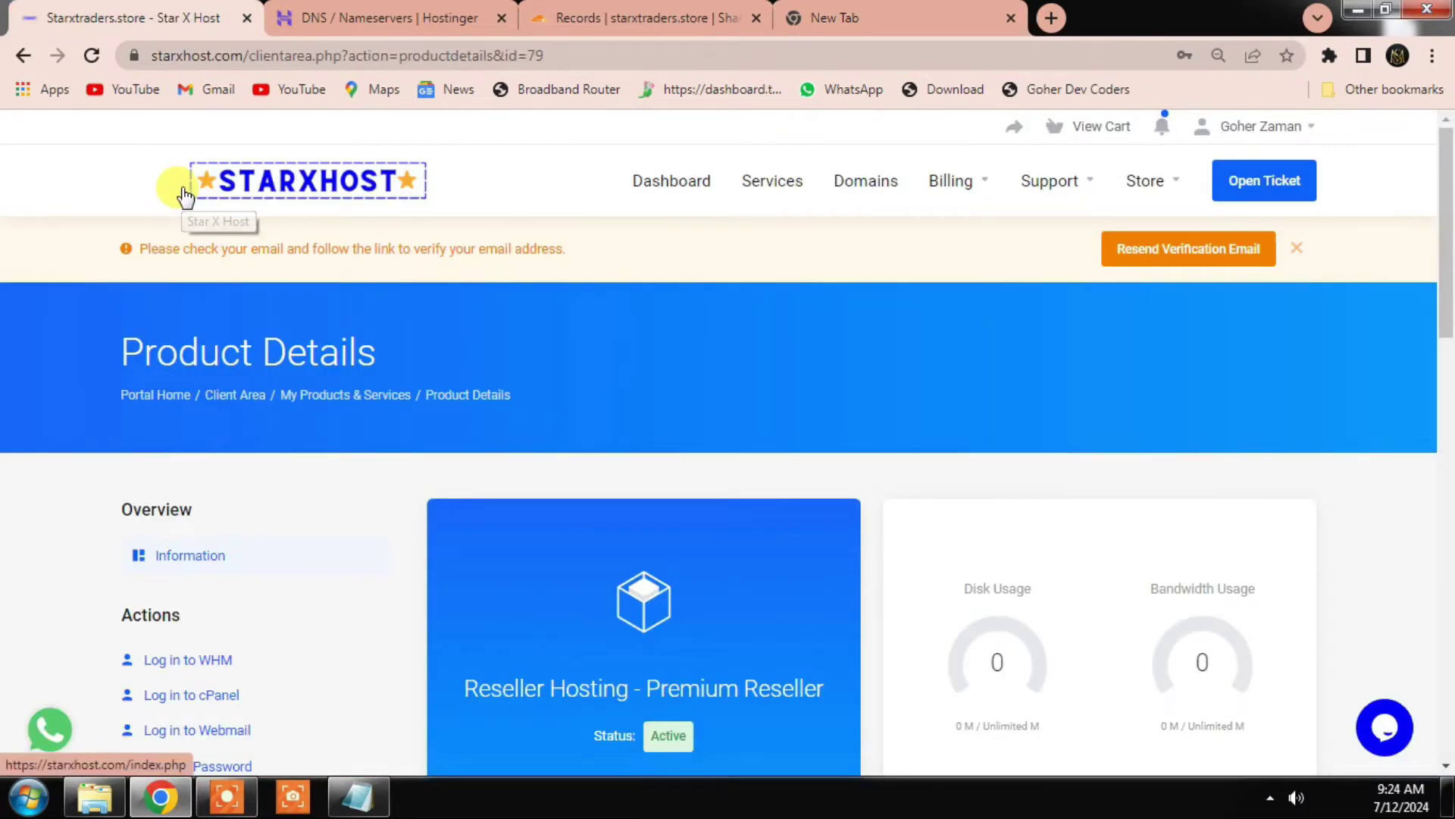
left_click(184, 196)
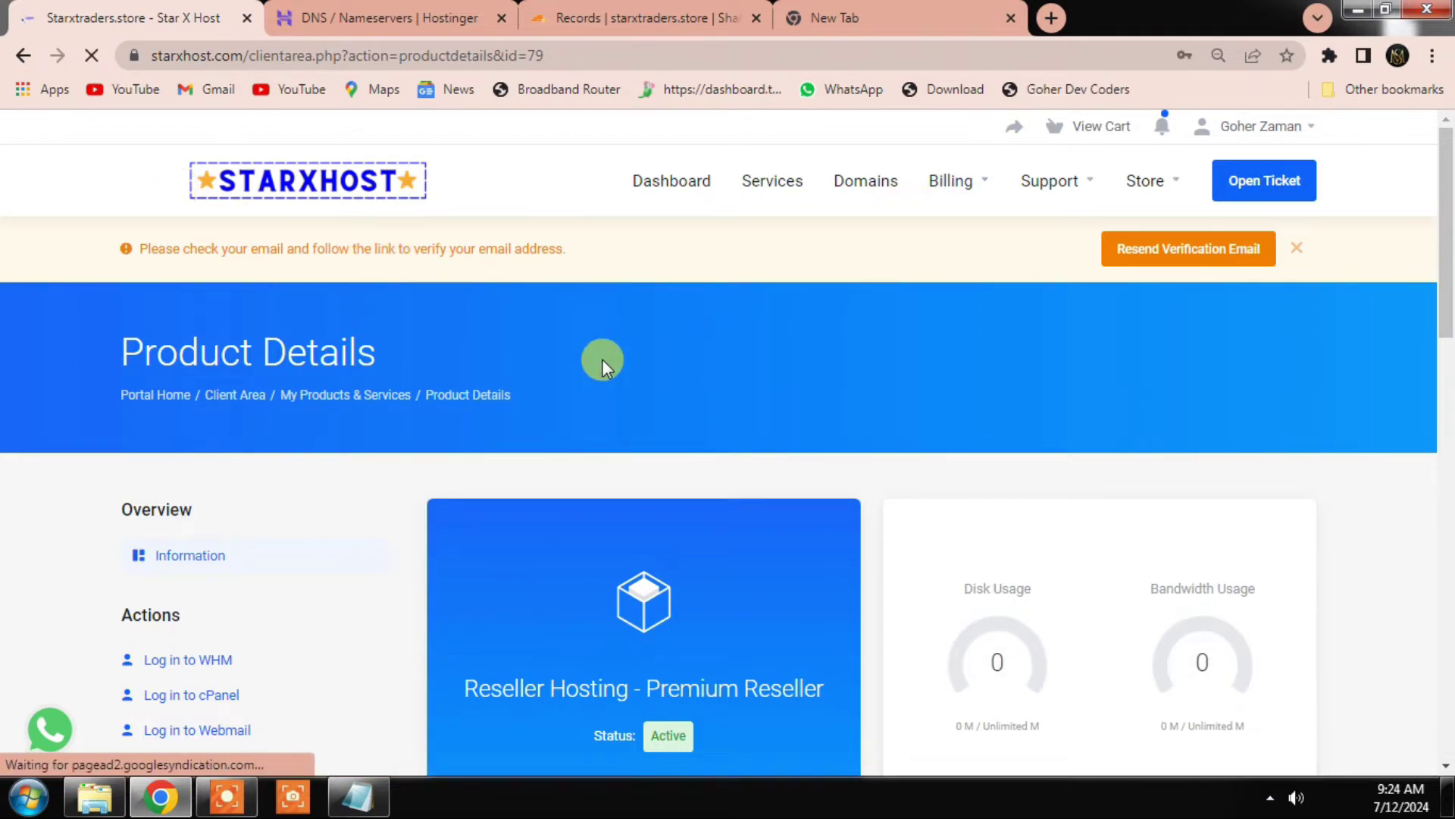
scroll(506, 497, "down", 3)
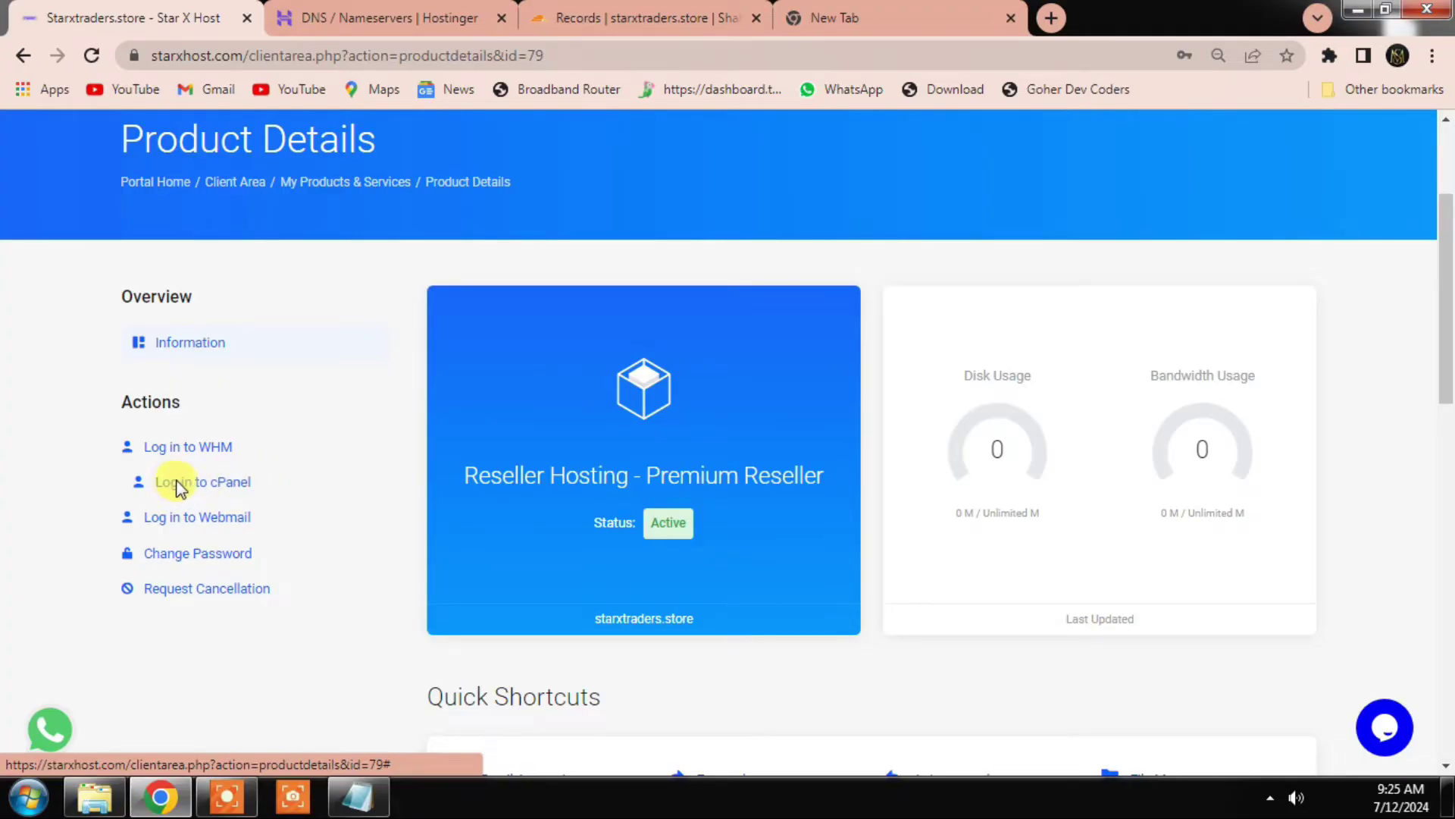
left_click(182, 483)
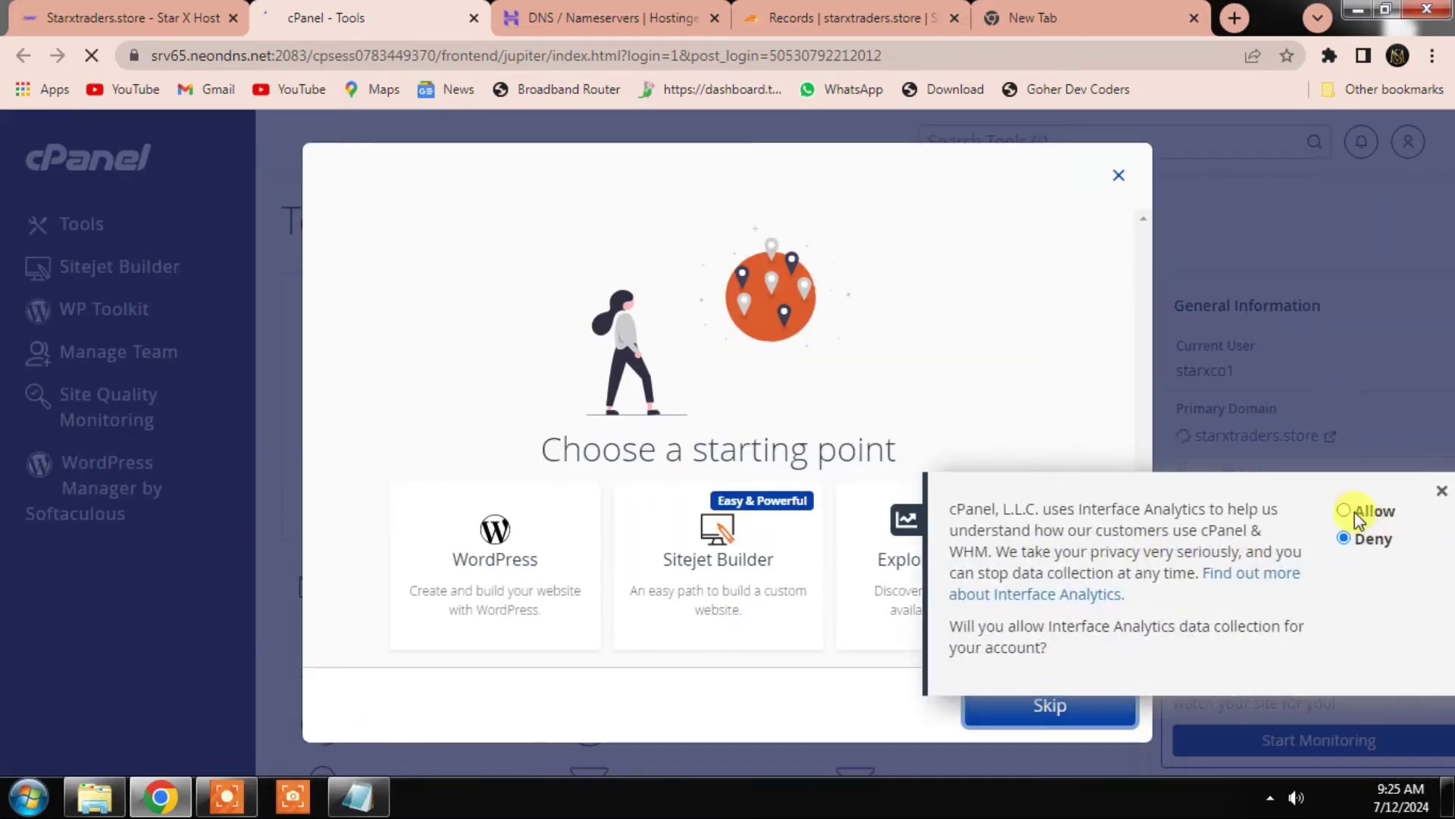
Step: Dismiss the cPanel welcome prompts and browse File Manager to the public_html folder
left_click(1354, 511)
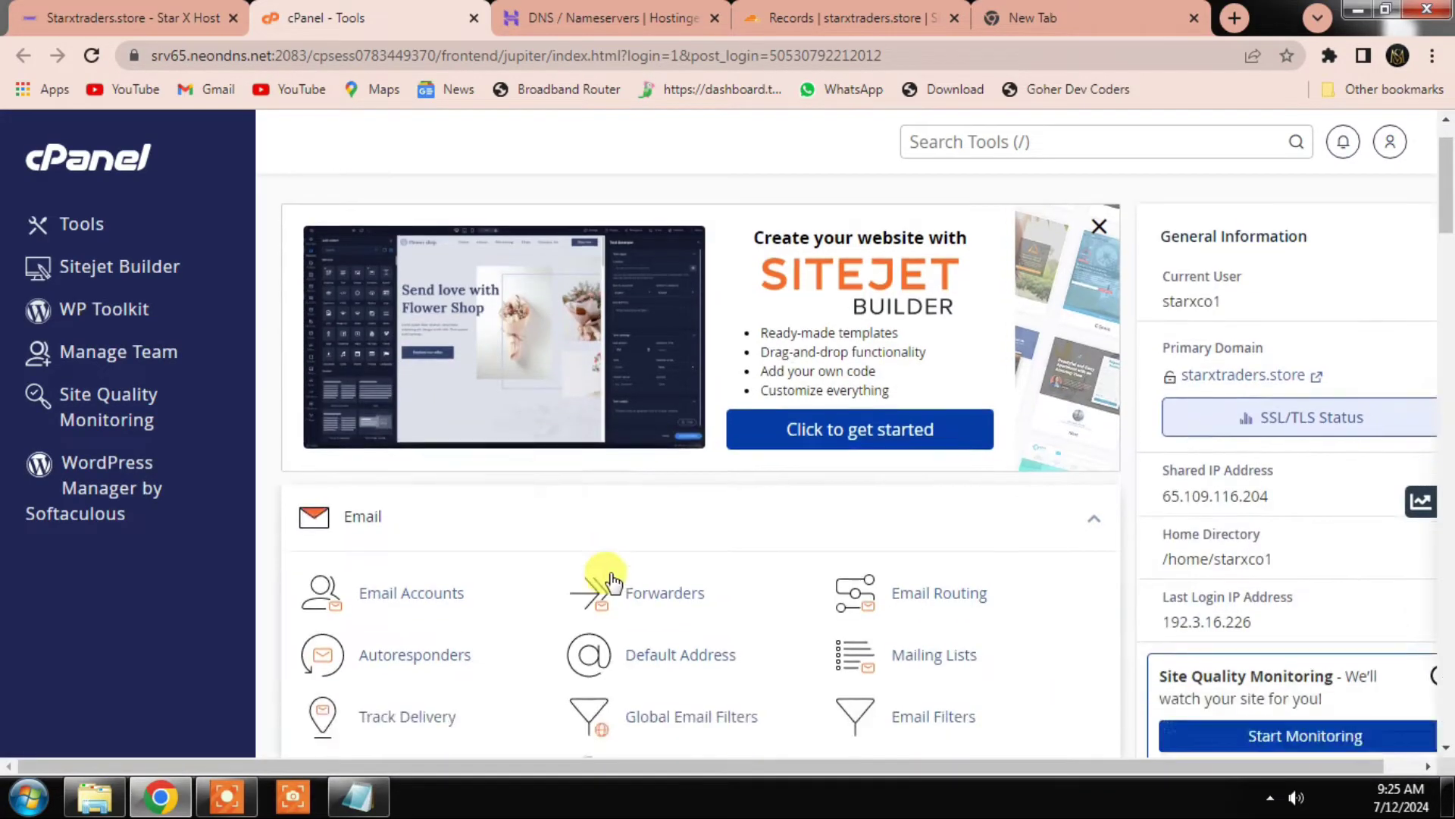
scroll(599, 568, "down", 6)
left_click(386, 607)
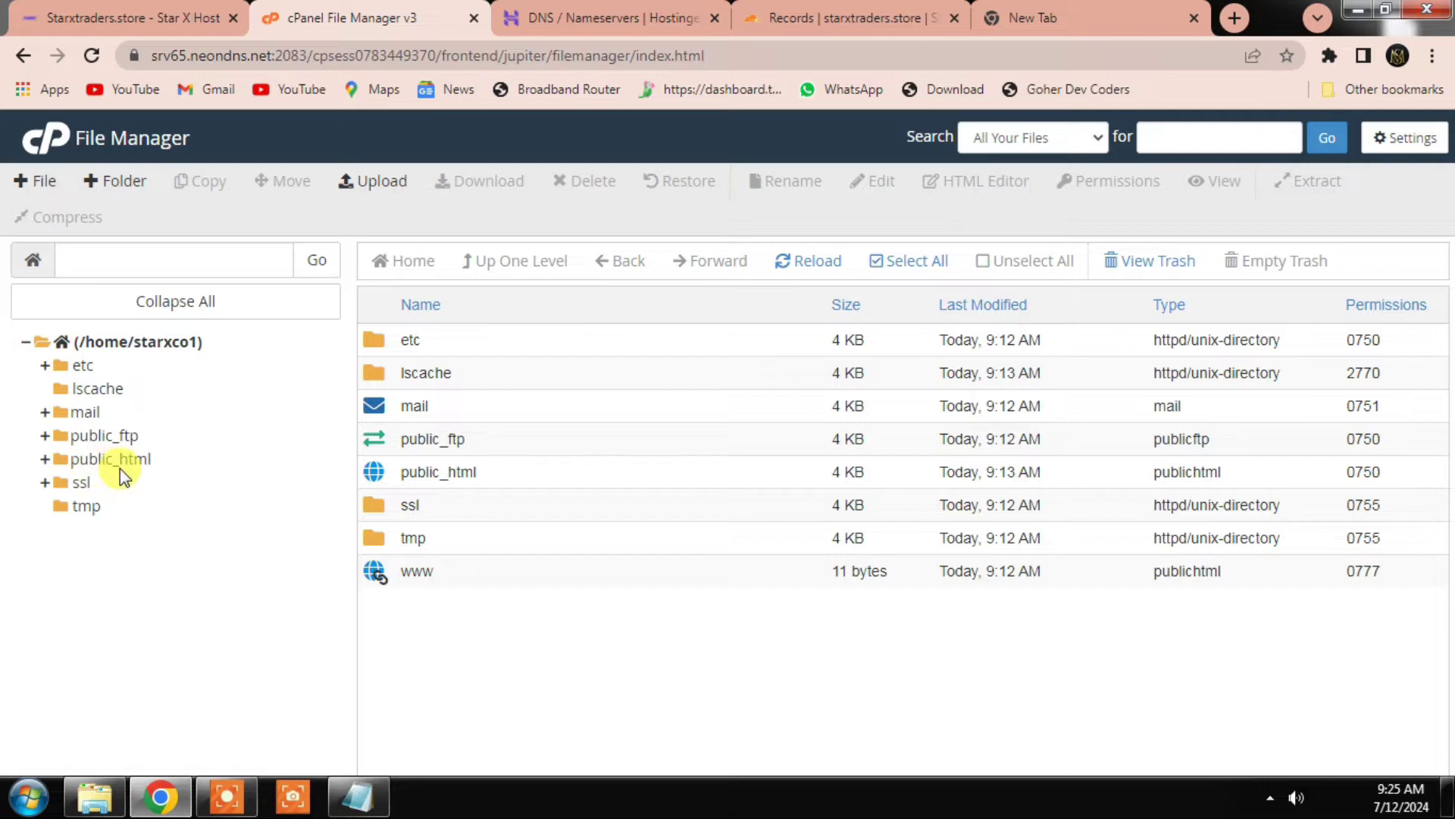
left_click(120, 461)
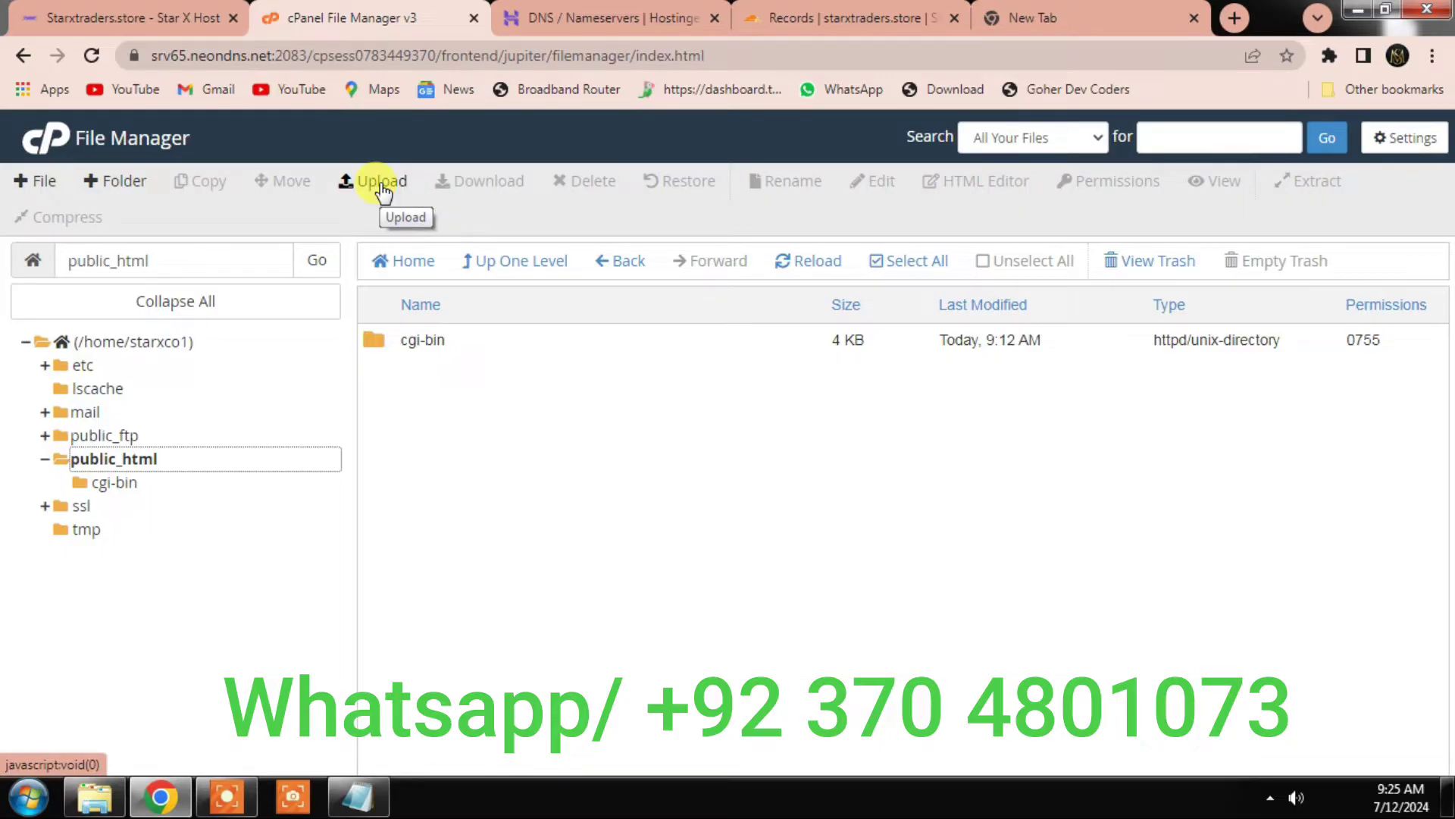
Step: Upload whmcs-8.10.1-release.1.zip (114.84 MB) from D:\Business Data\StarXHost into public_html
left_click(381, 182)
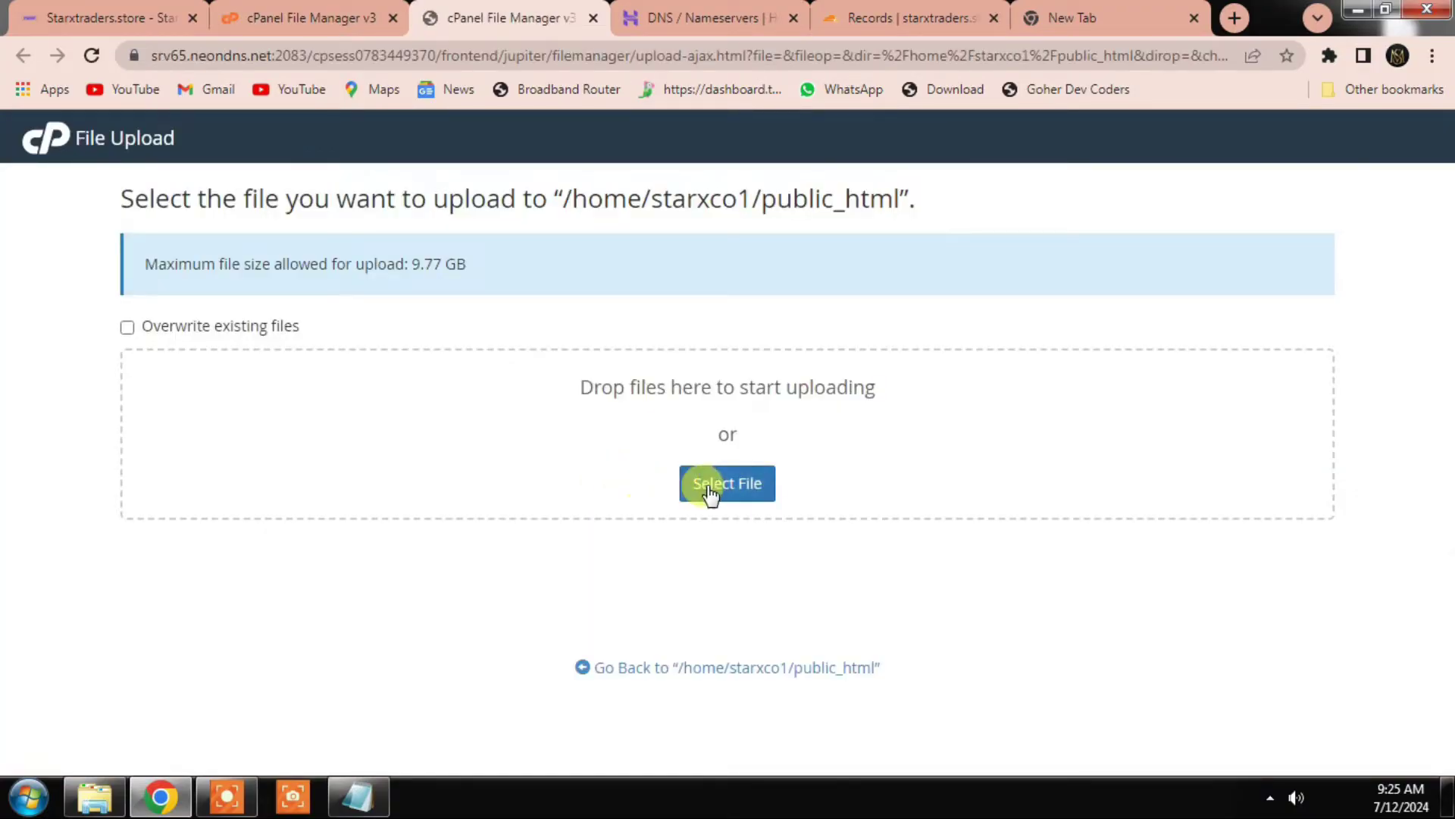
left_click(716, 489)
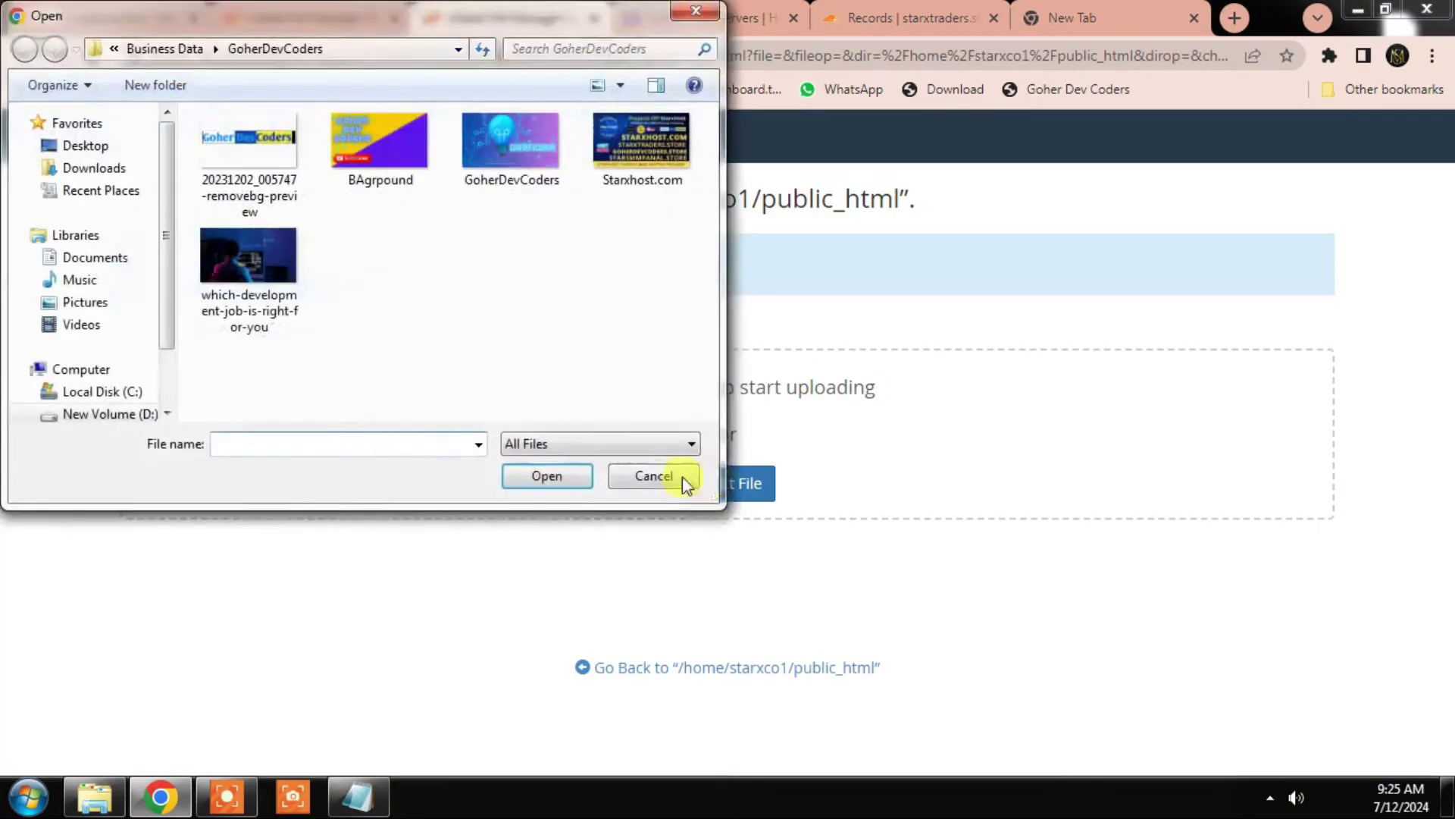
left_click_drag(167, 334, 171, 384)
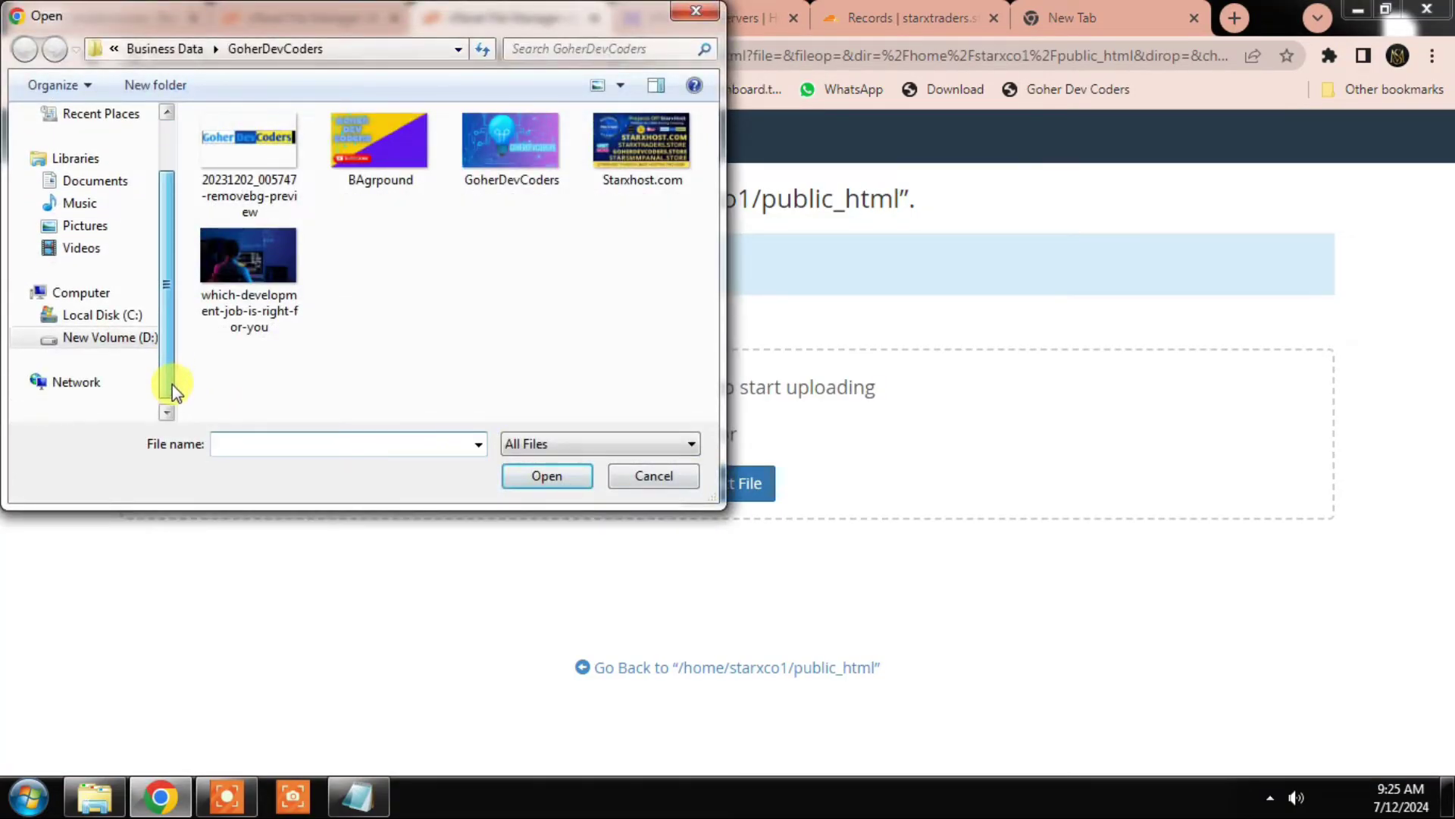
left_click(107, 338)
left_click(265, 168)
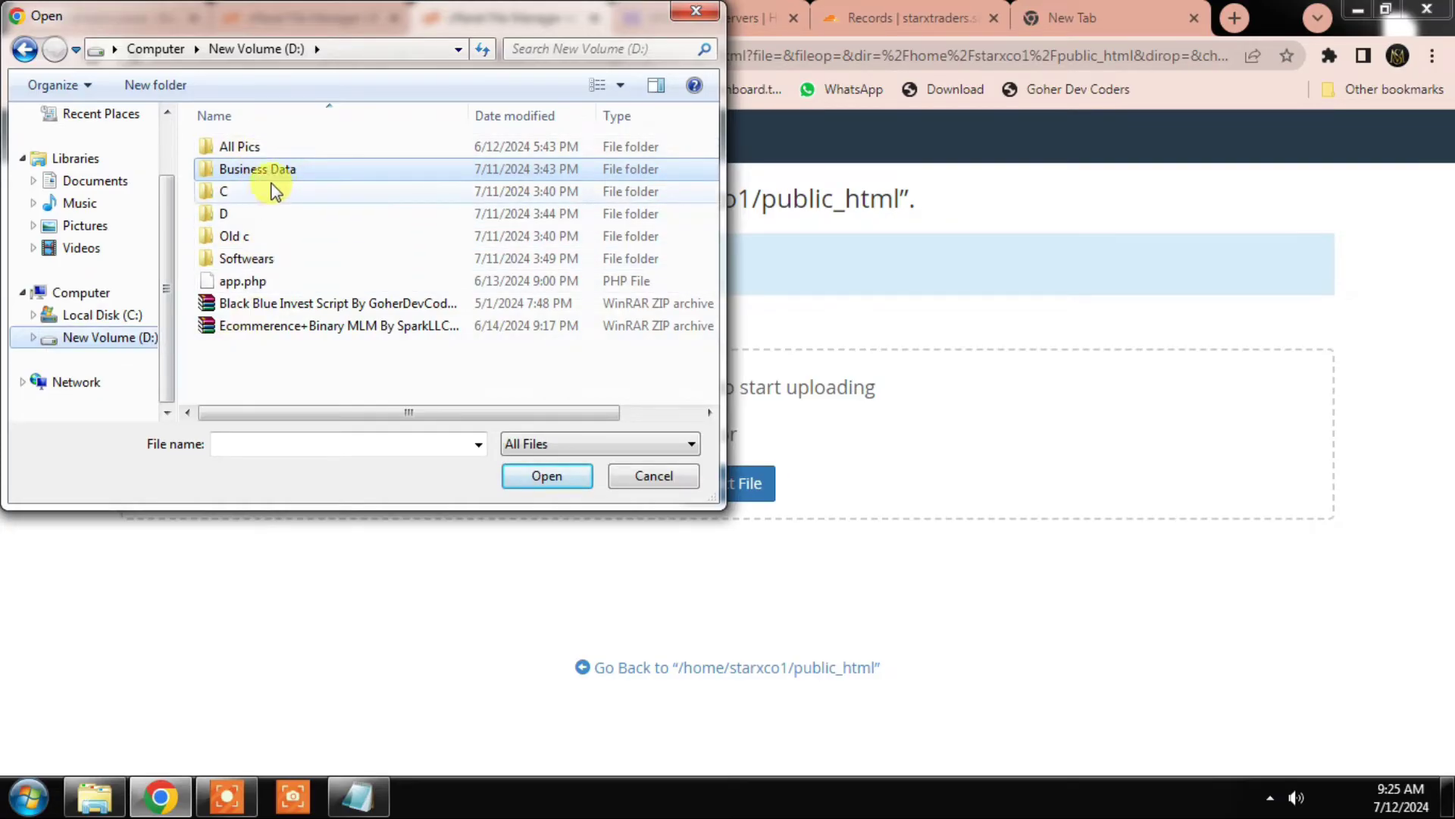
double_click(314, 172)
double_click(369, 307)
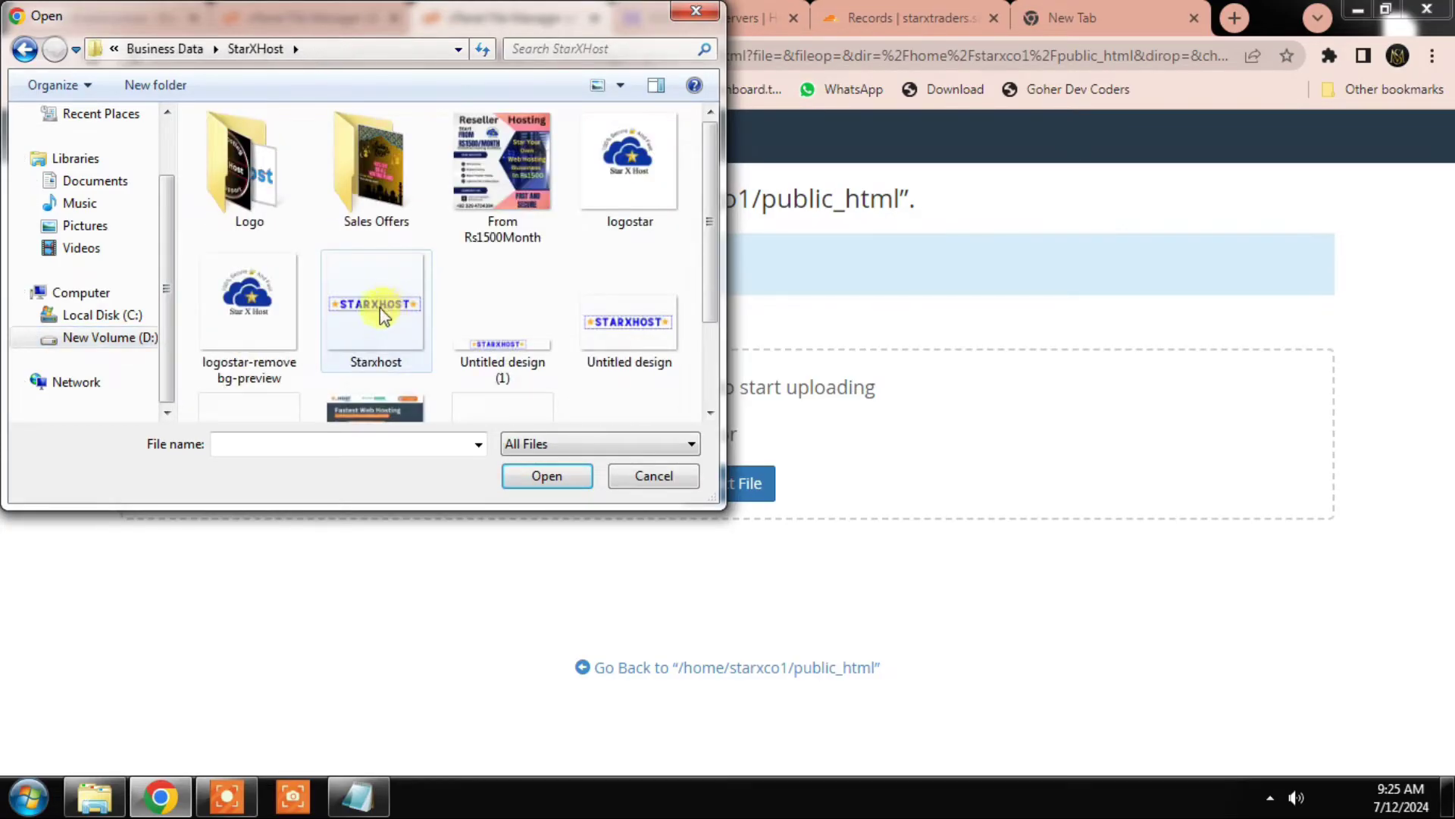
scroll(356, 303, "down", 2)
left_click(523, 307)
left_click(549, 474)
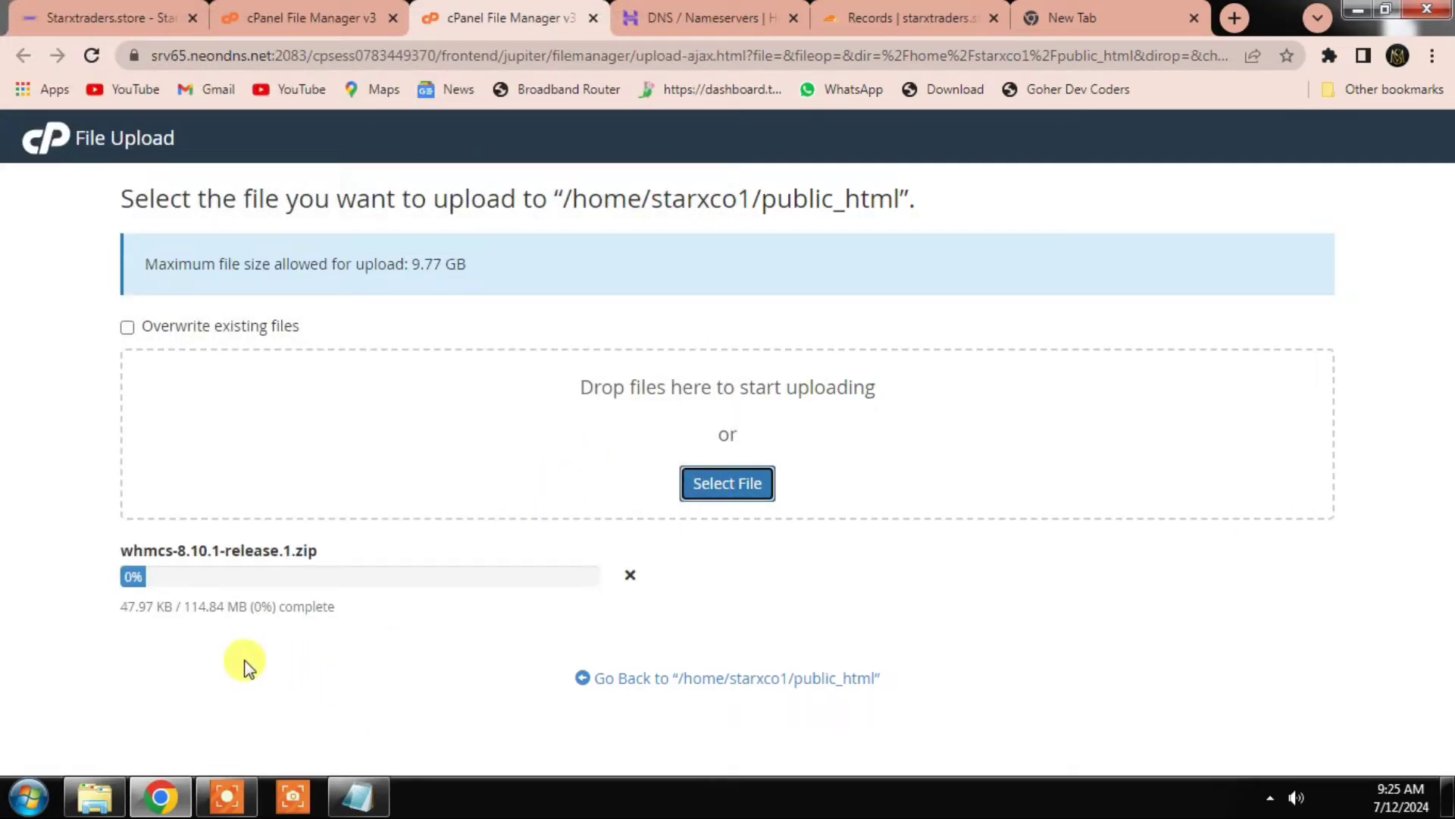
left_click(227, 796)
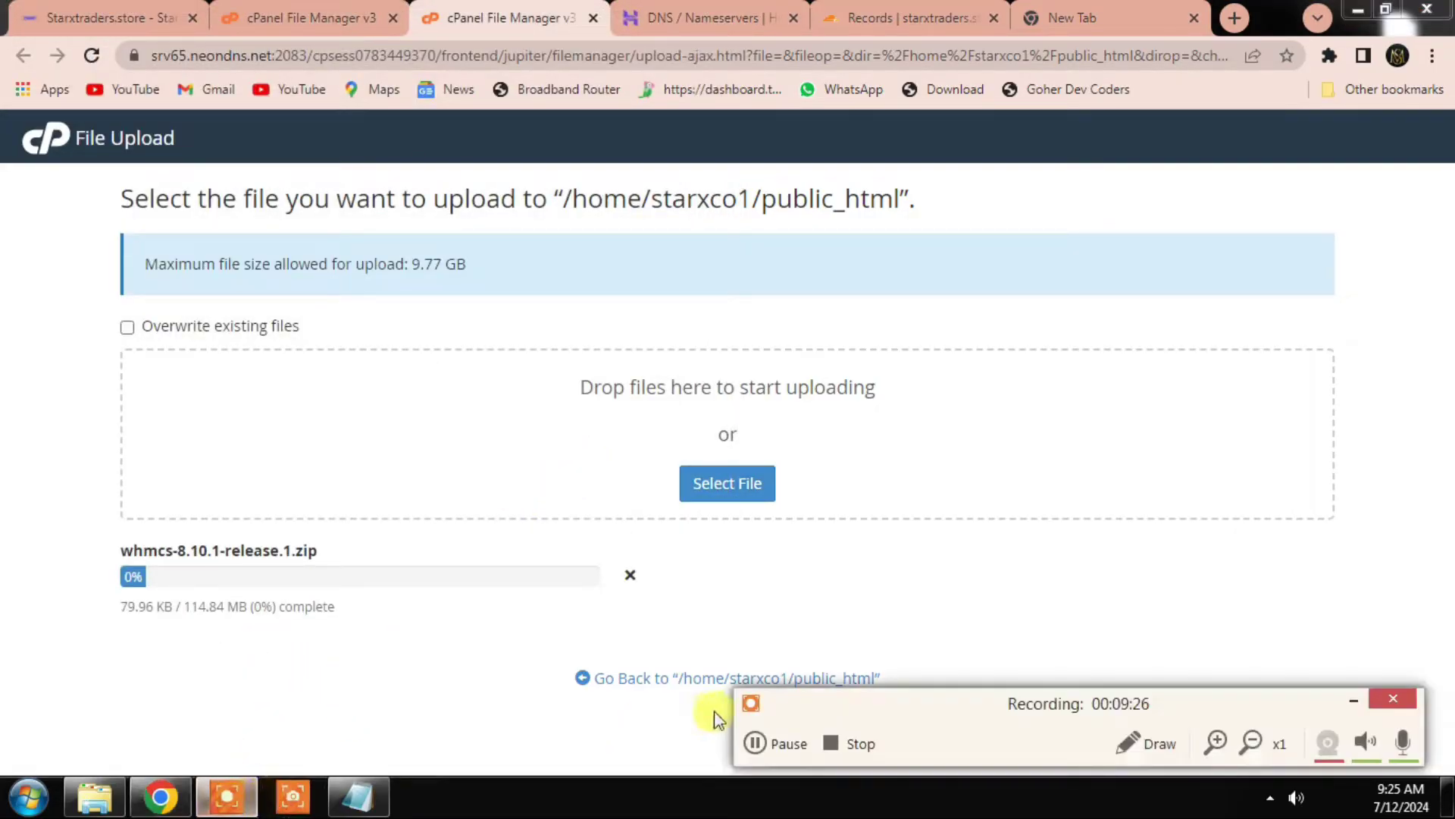
left_click(758, 743)
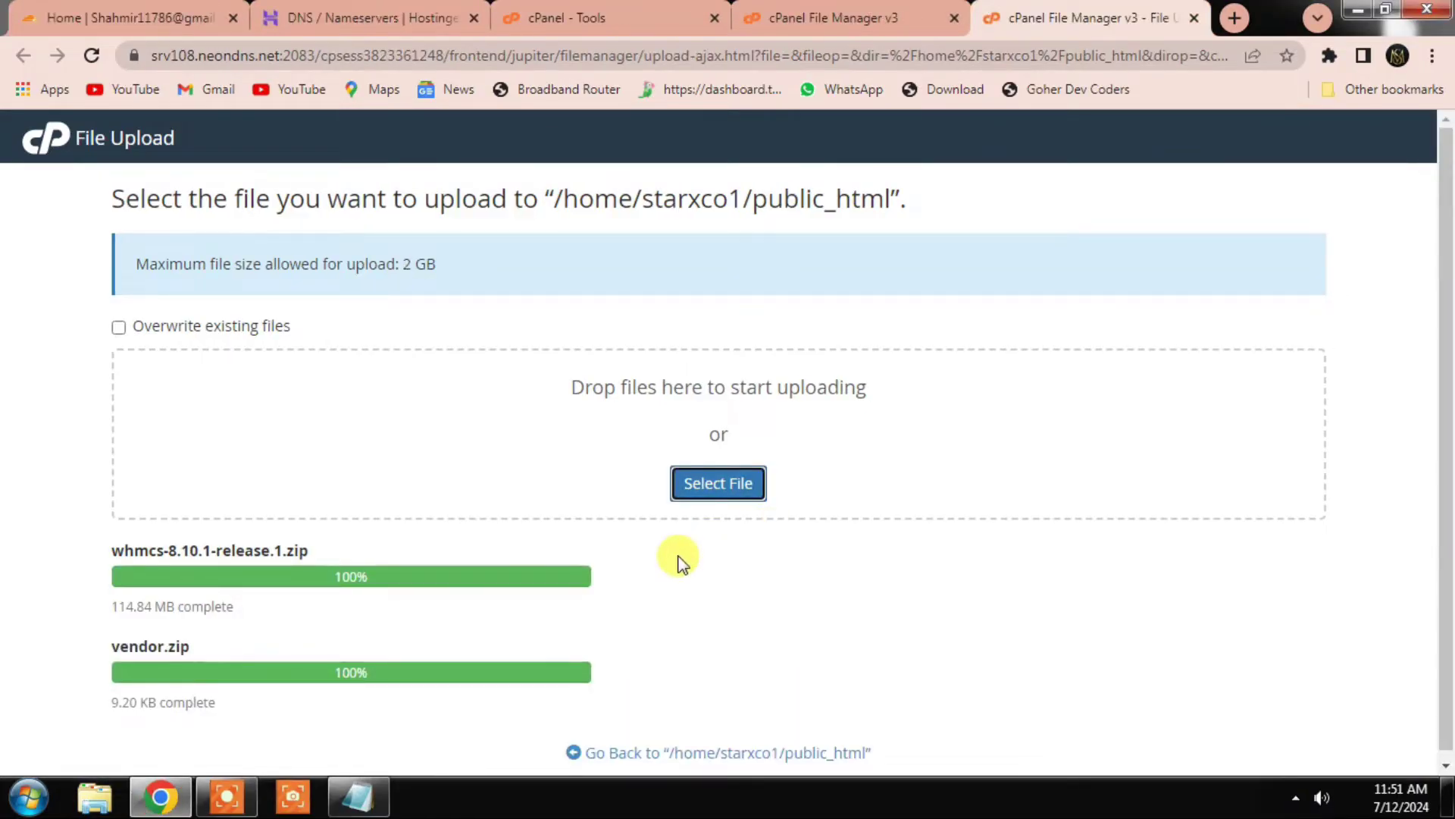
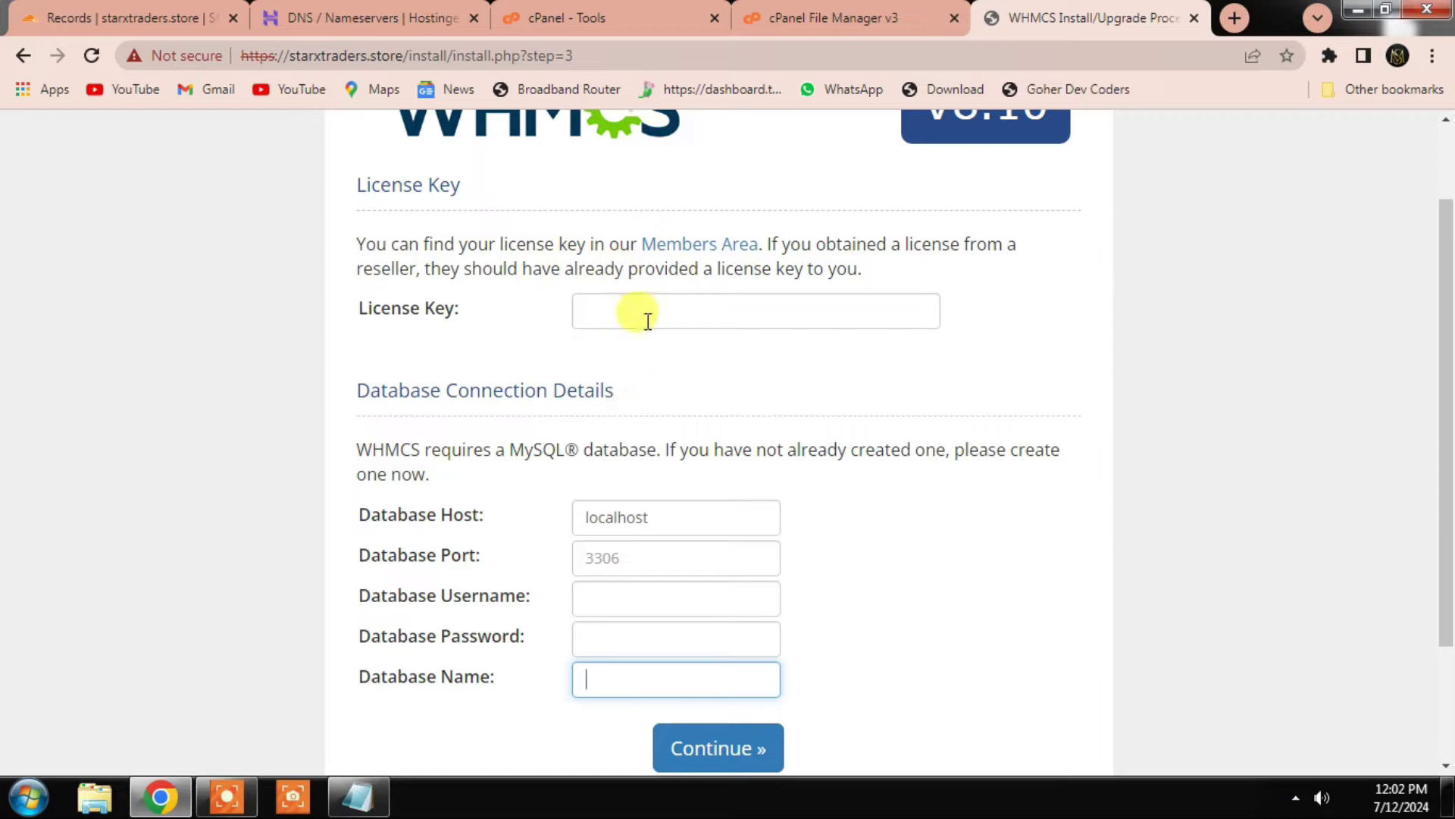
Step: Find the Database Wizard with a 'data' search and create a new database ending in 12
left_click(658, 15)
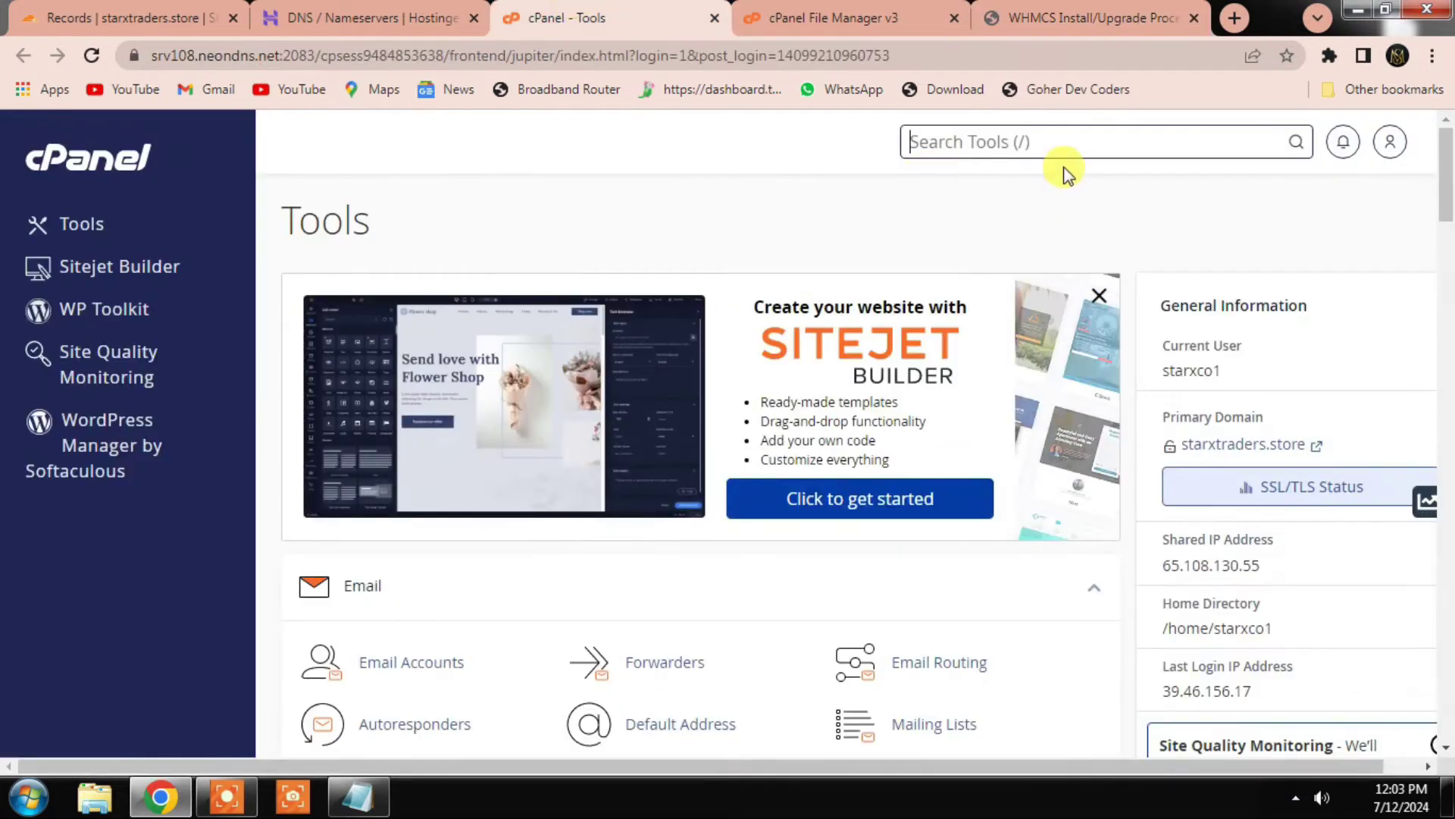
left_click(1030, 139)
type("data")
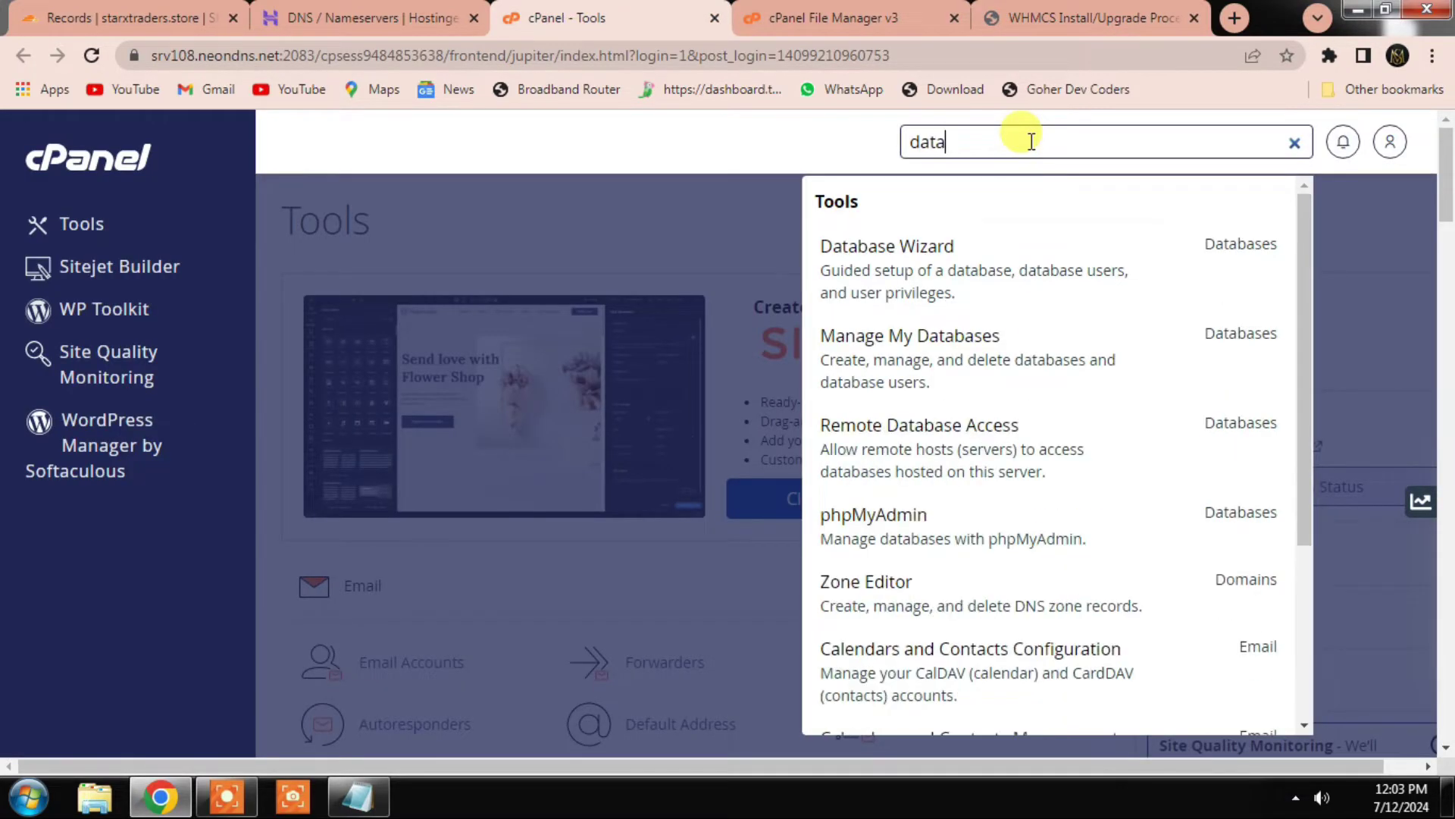
left_click(1037, 279)
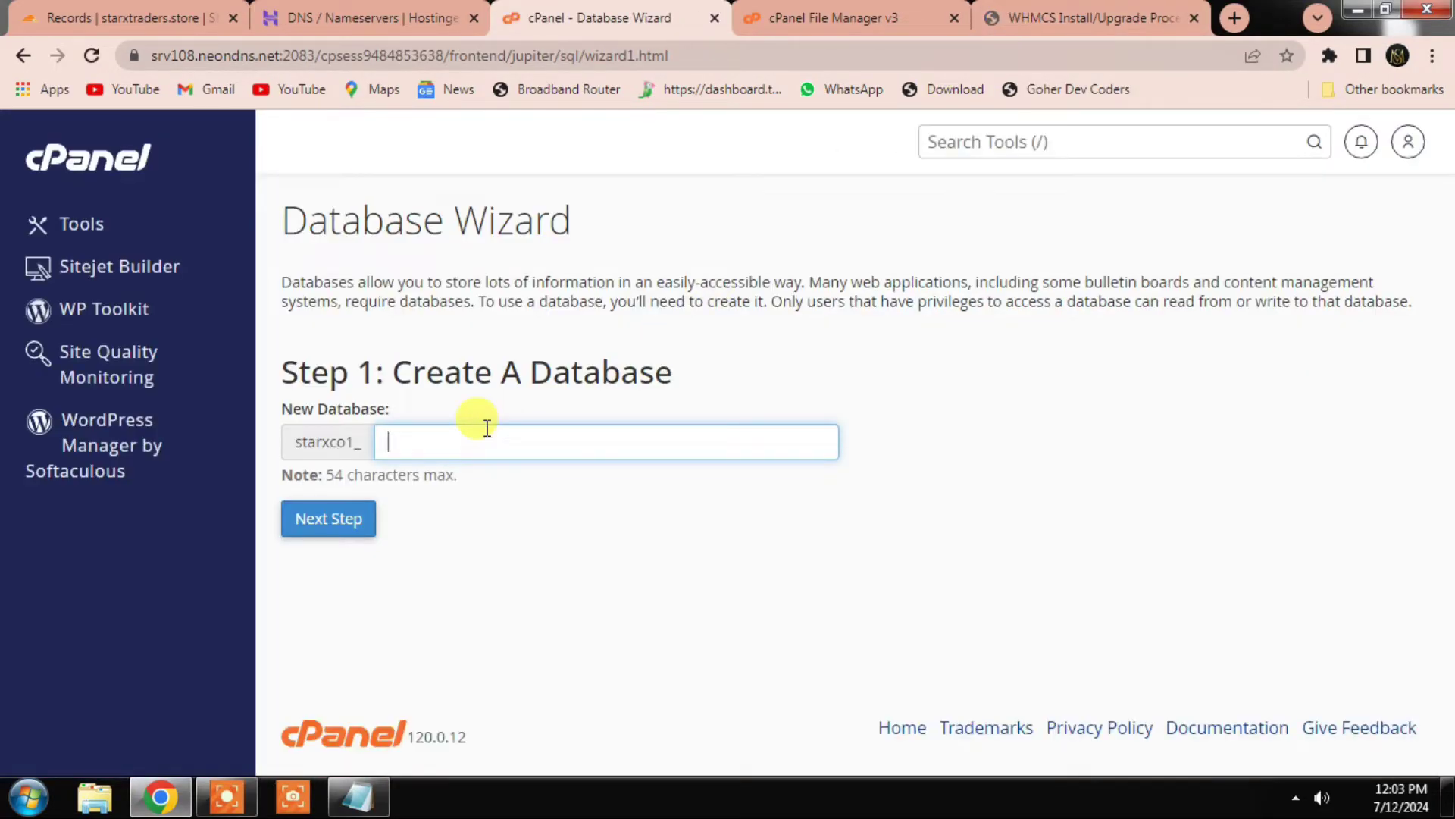
left_click(376, 516)
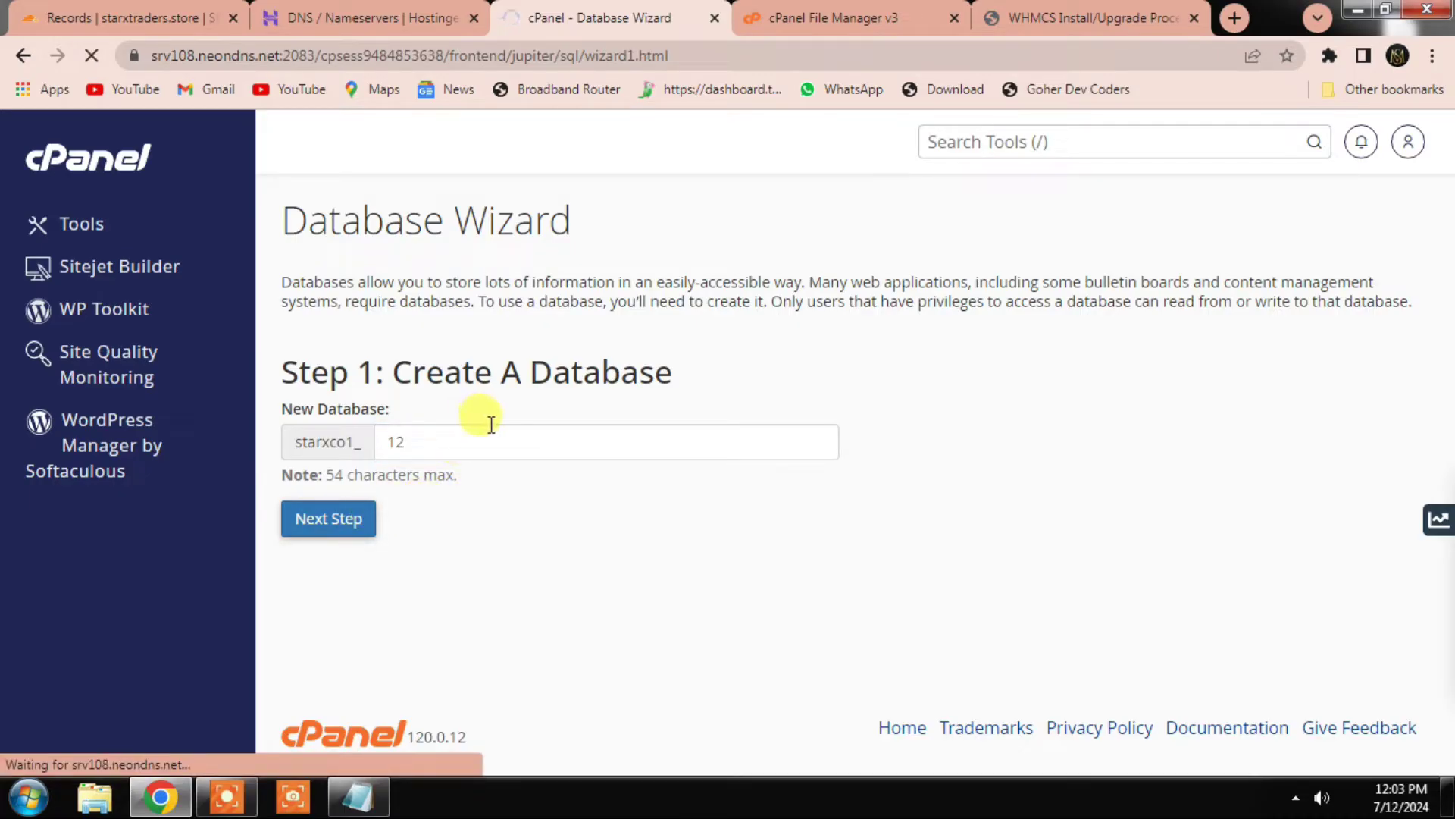
type("12")
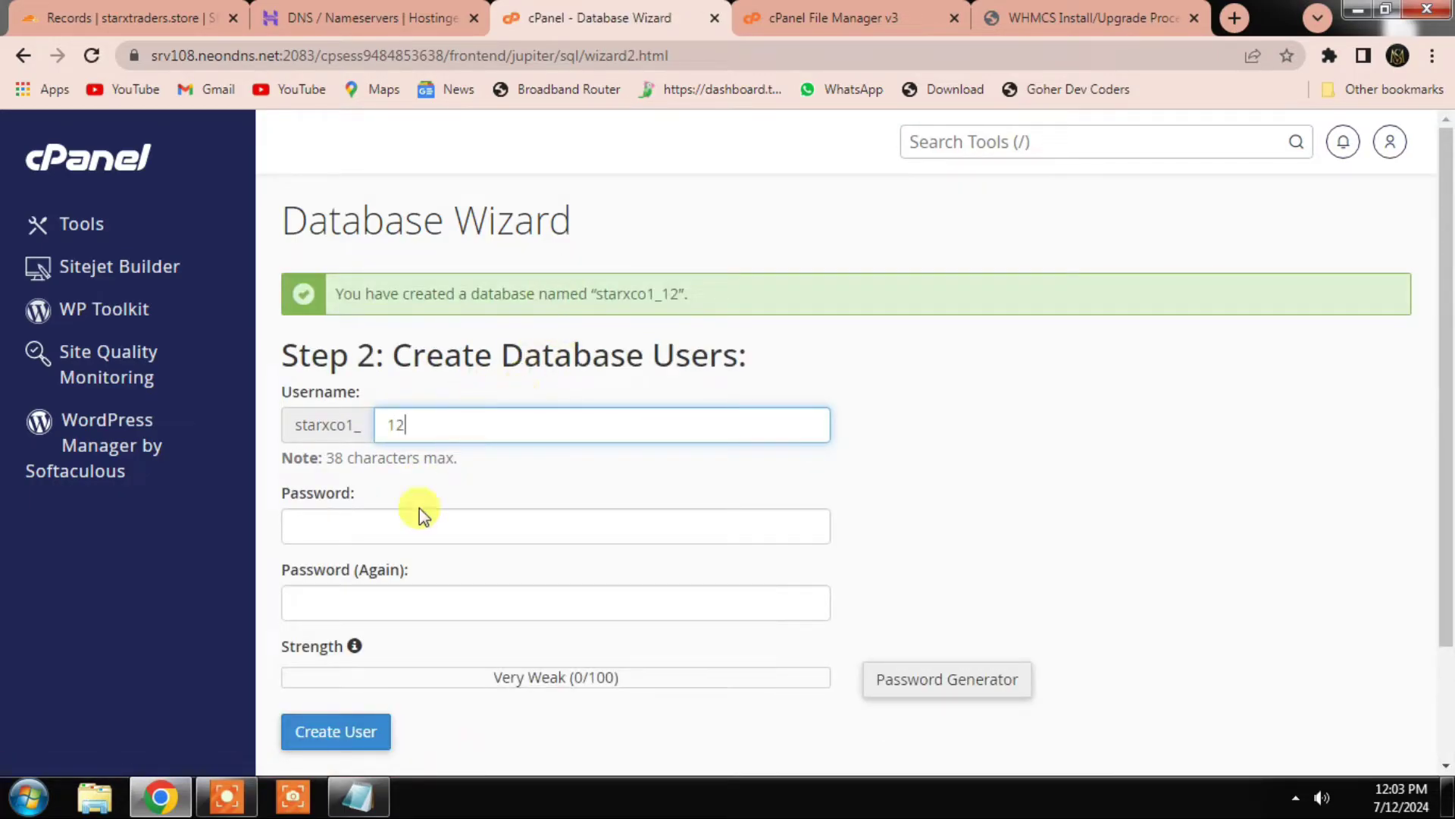
Step: Create the matching database user with a confirmed password
left_click(400, 531)
type("••••")
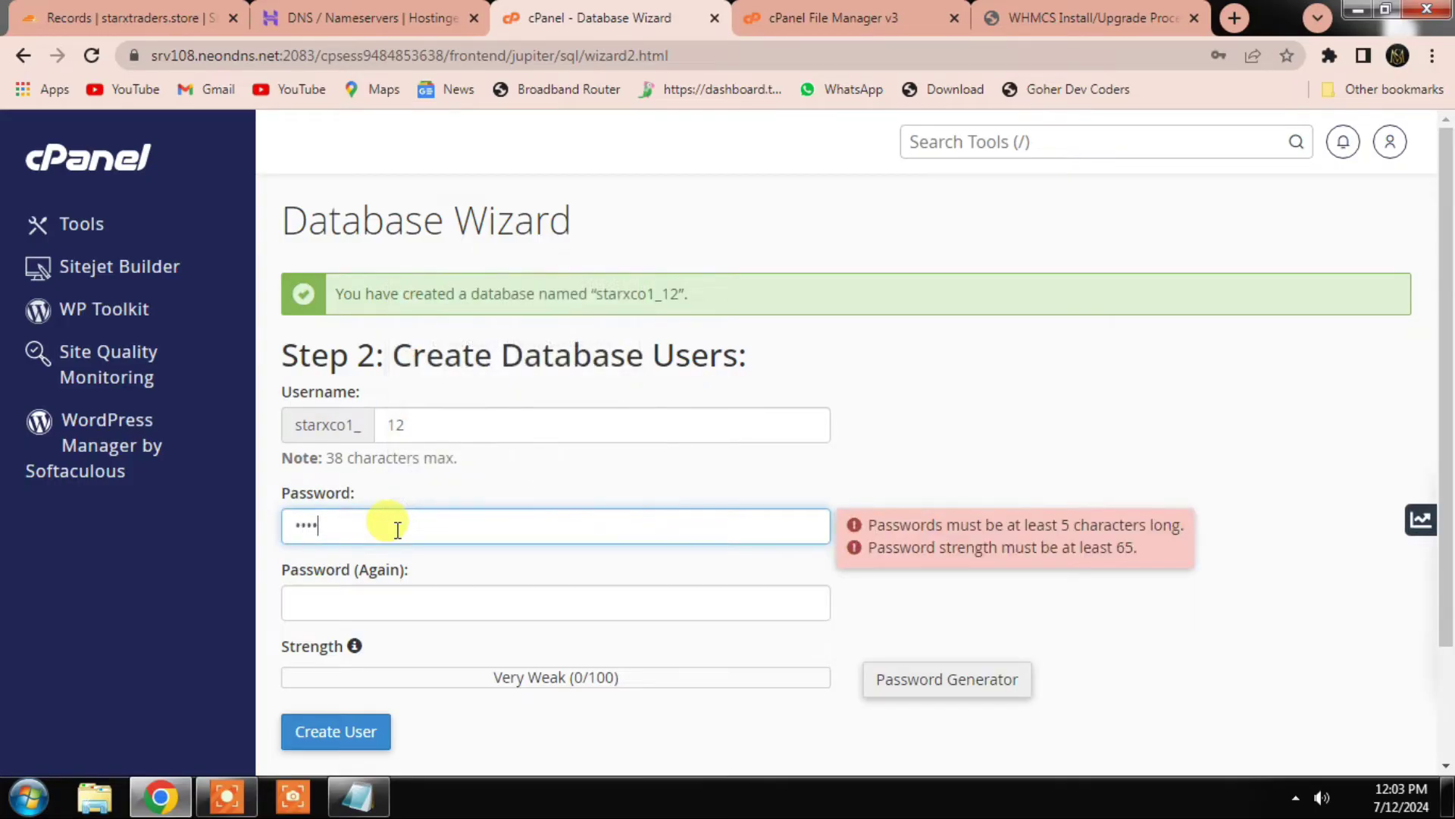
type("•••")
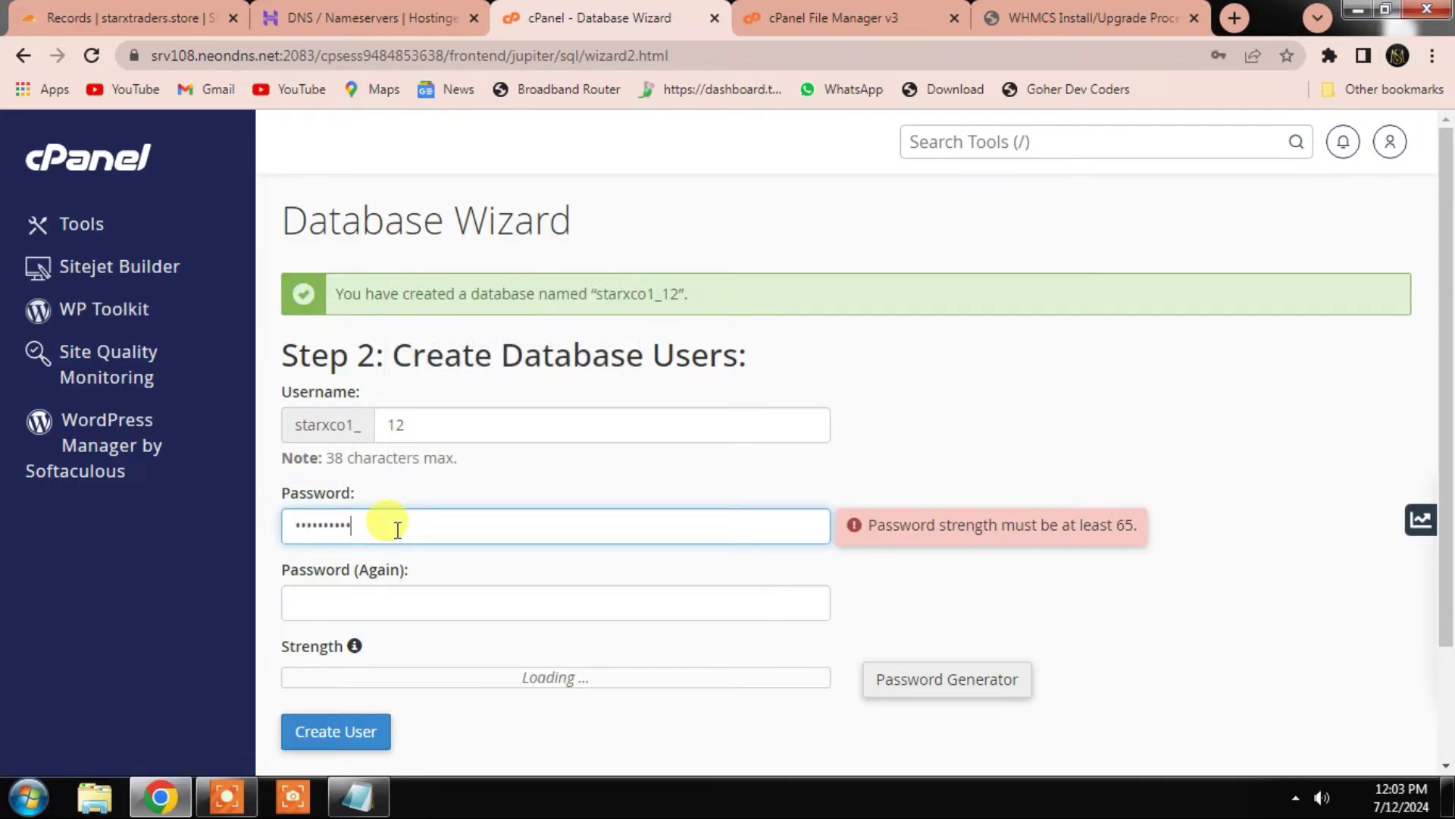
left_click(395, 605)
type("•••")
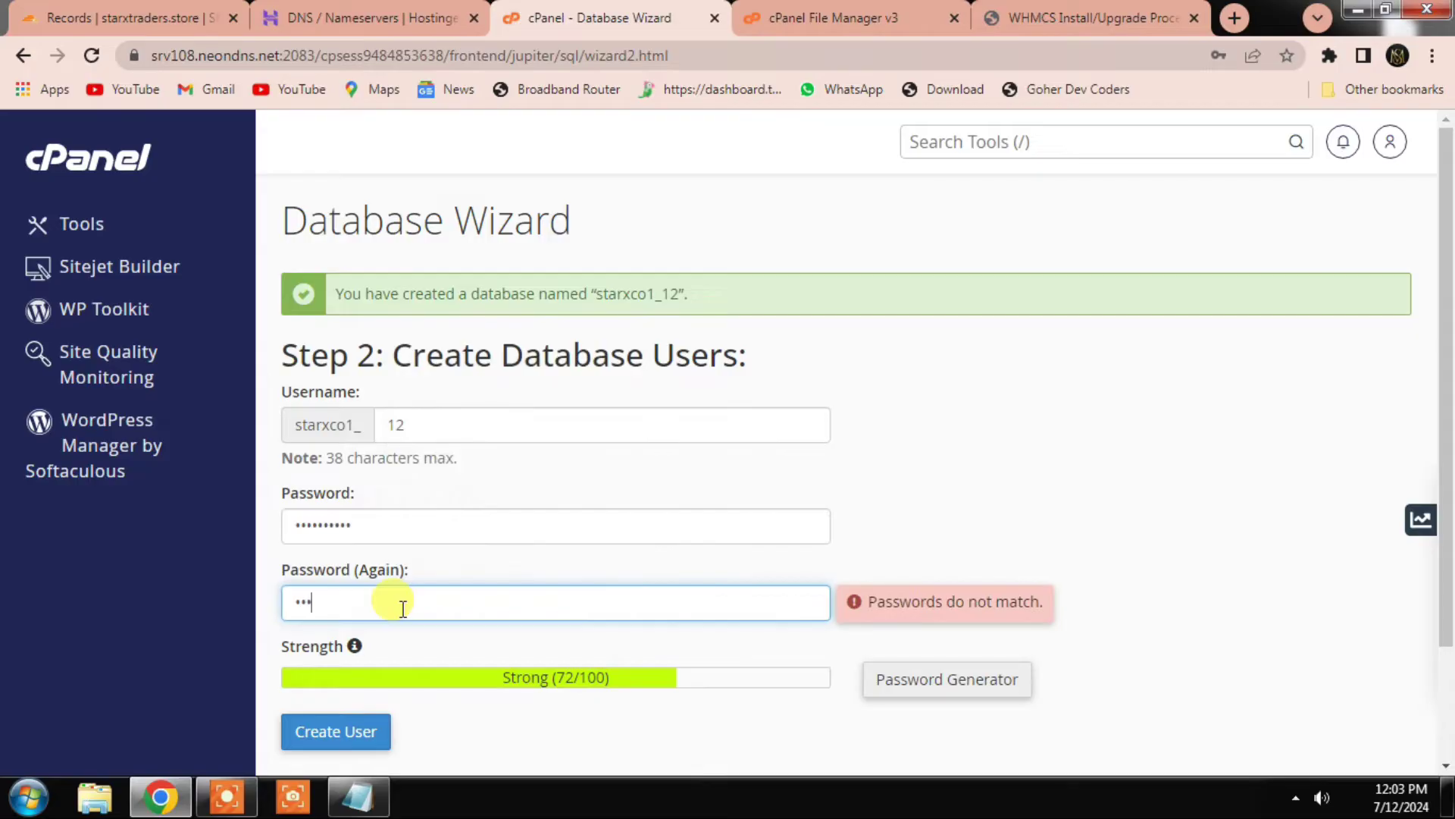
type("•••••••")
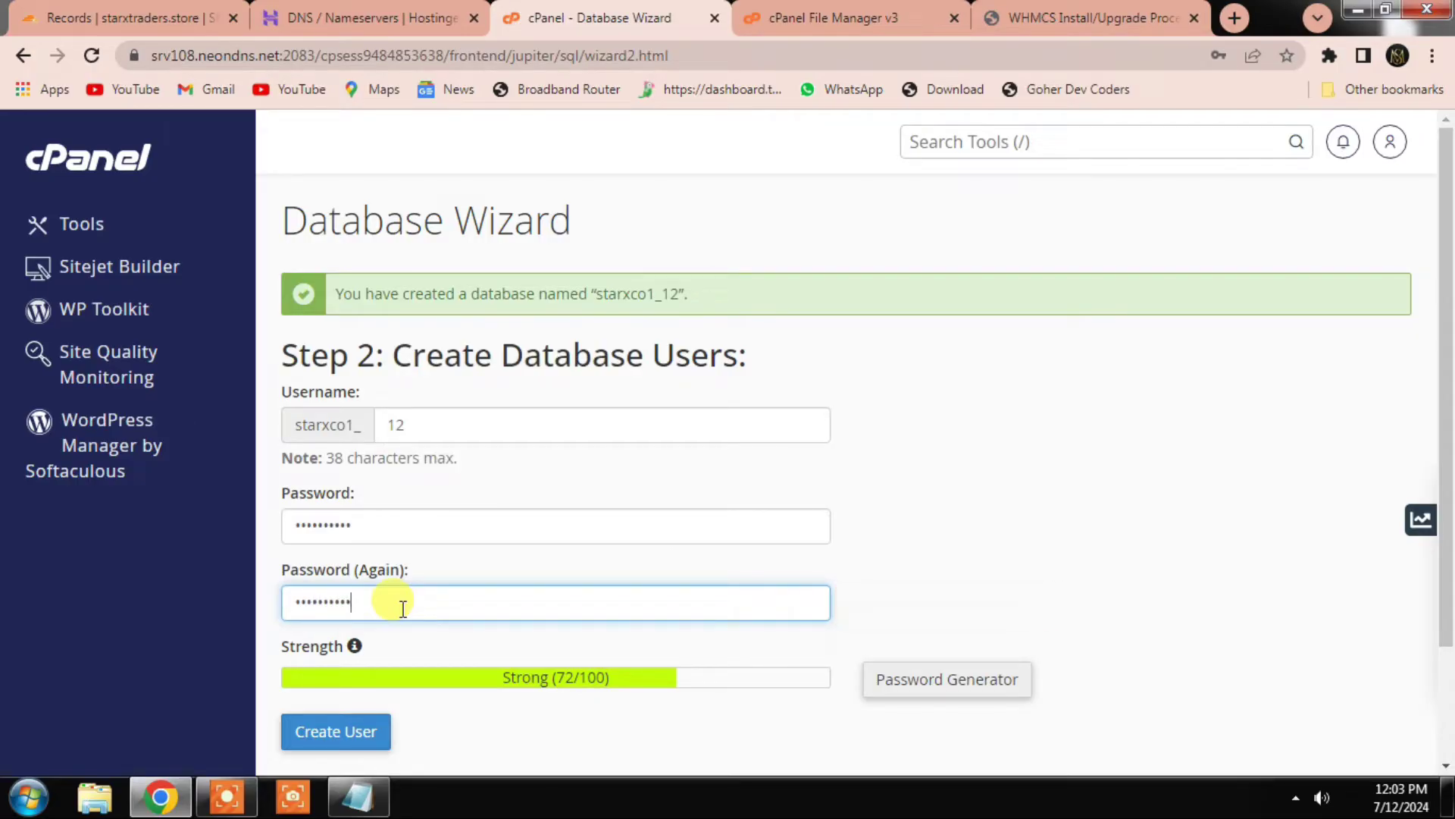
left_click(371, 729)
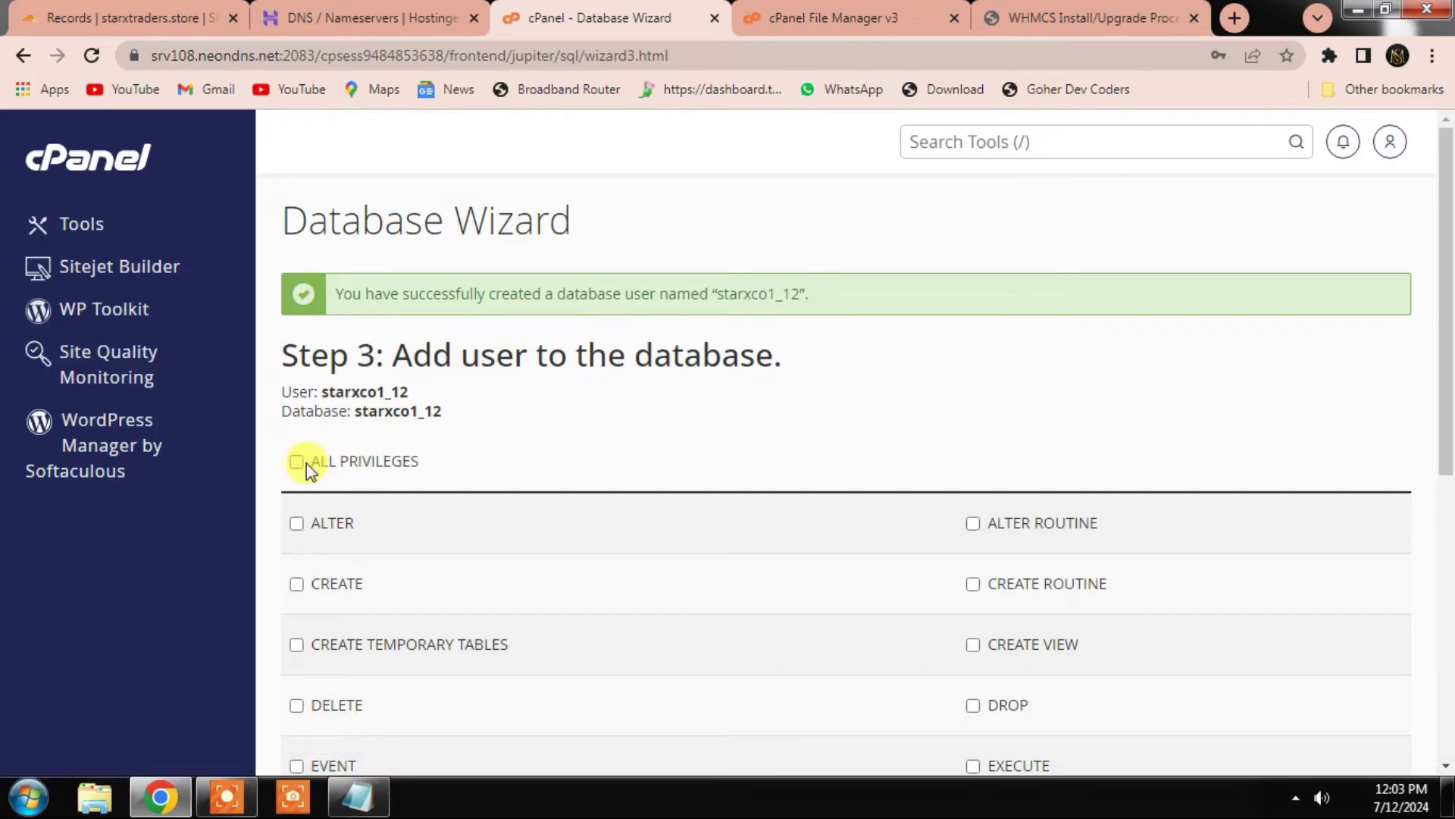
Step: Grant the user ALL PRIVILEGES, copy the database name, and return to the WHMCS installer
left_click(297, 462)
scroll(363, 531, "down", 7)
left_click(333, 537)
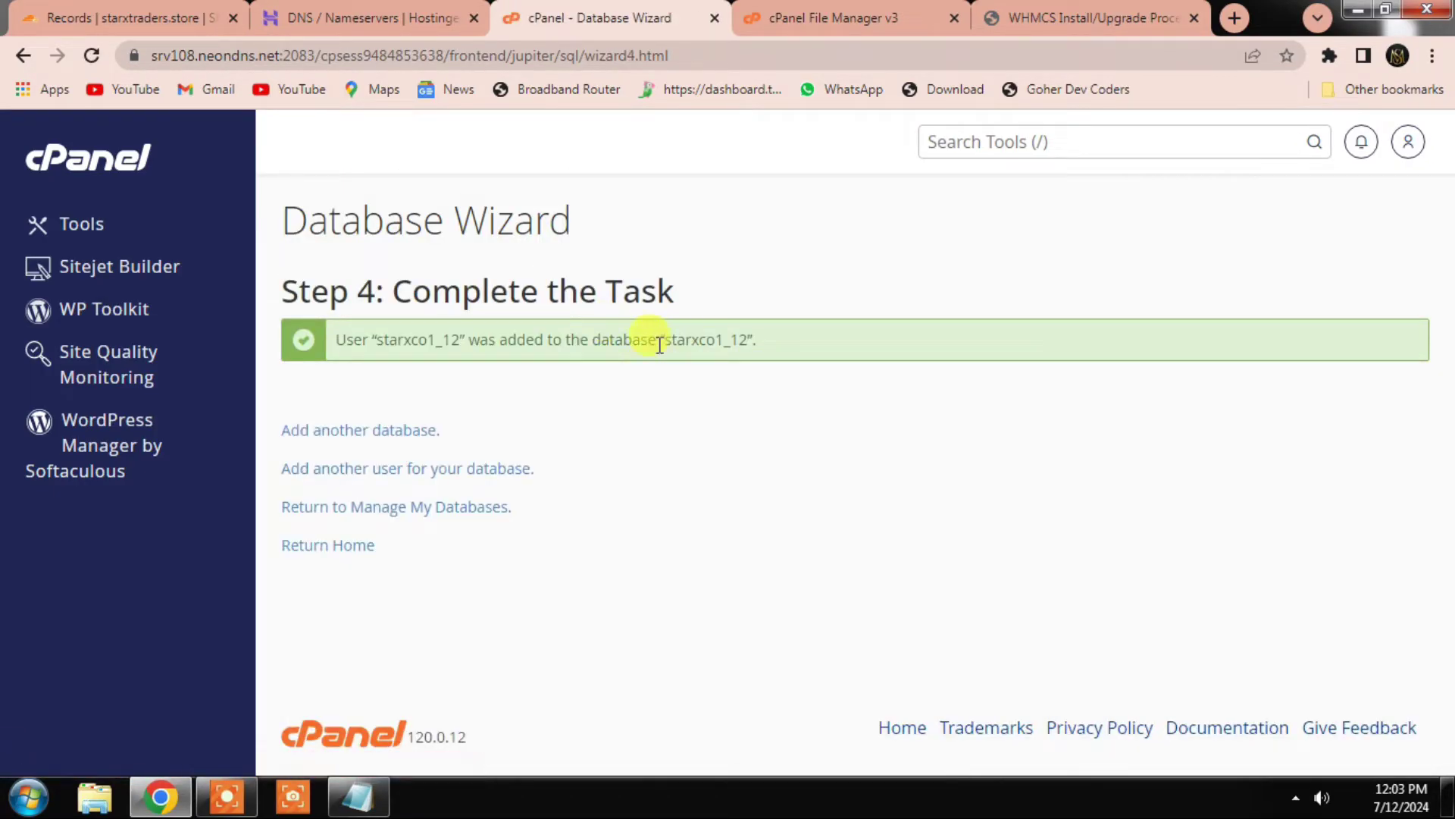
double_click(704, 338)
key("ctrl+c")
left_click(1092, 17)
left_click(586, 677)
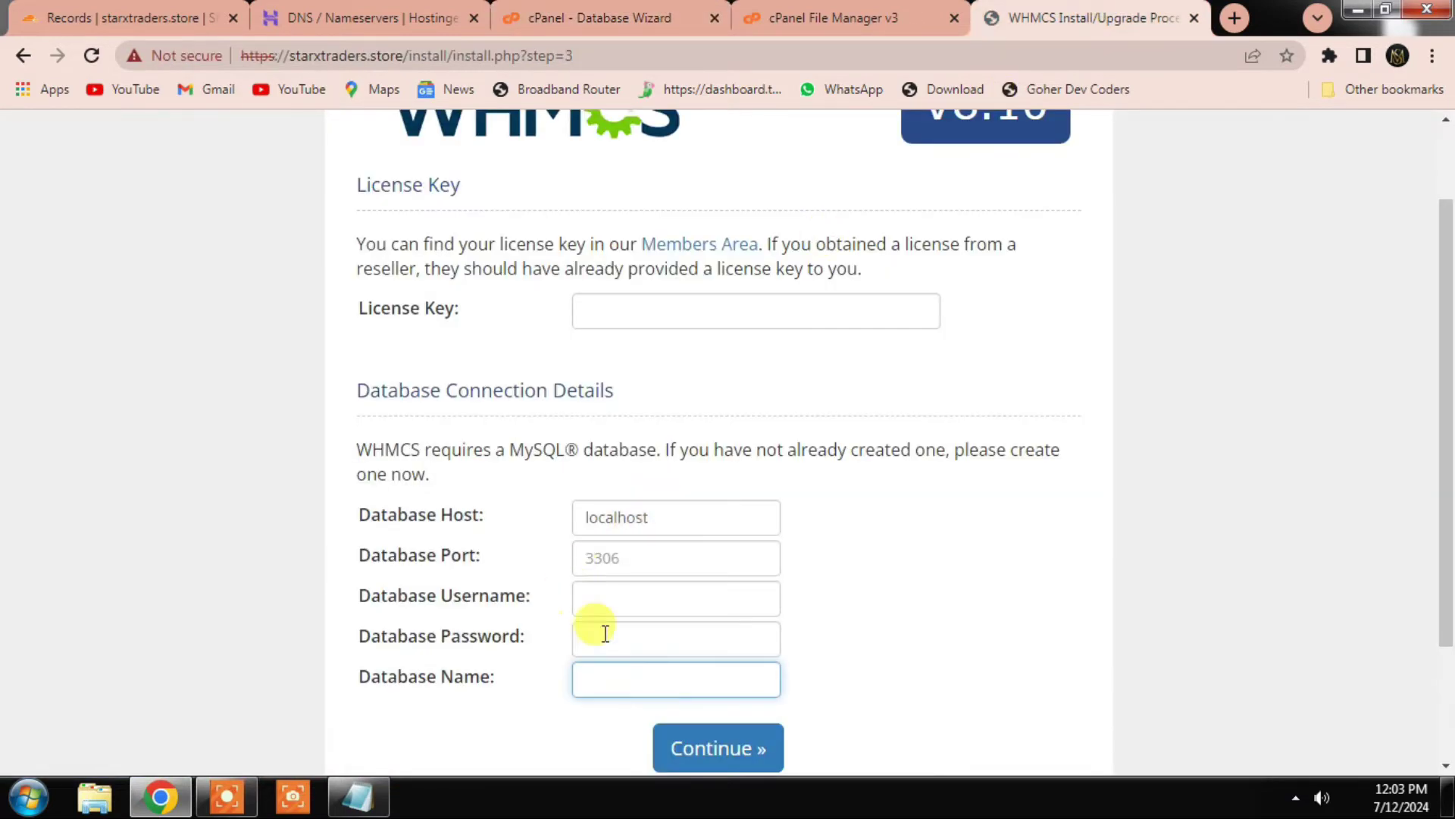
Step: Paste the copied name as database username and database name, add the password and license key, and continue
left_click(609, 601)
key("ctrl+v")
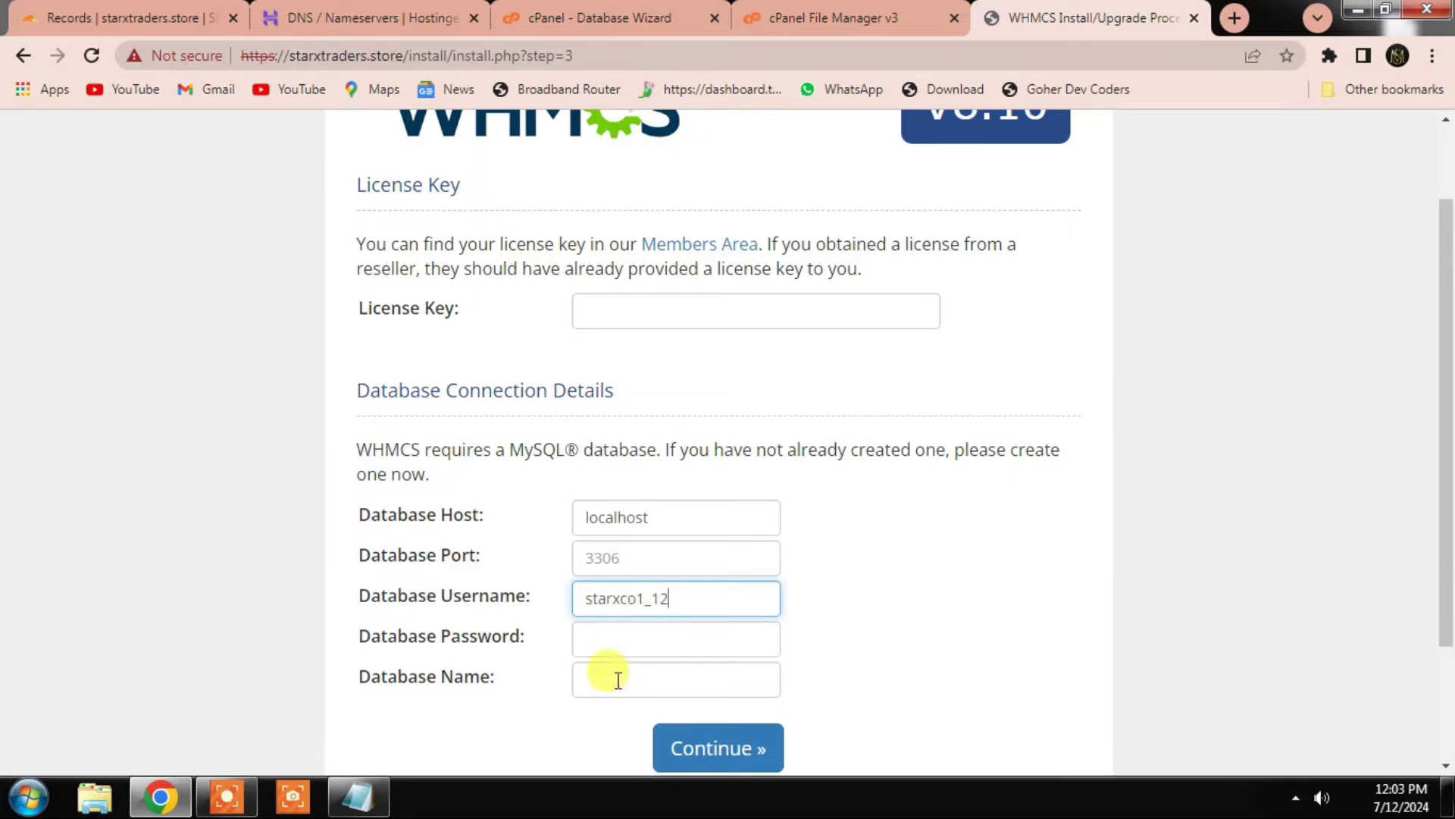
left_click(617, 679)
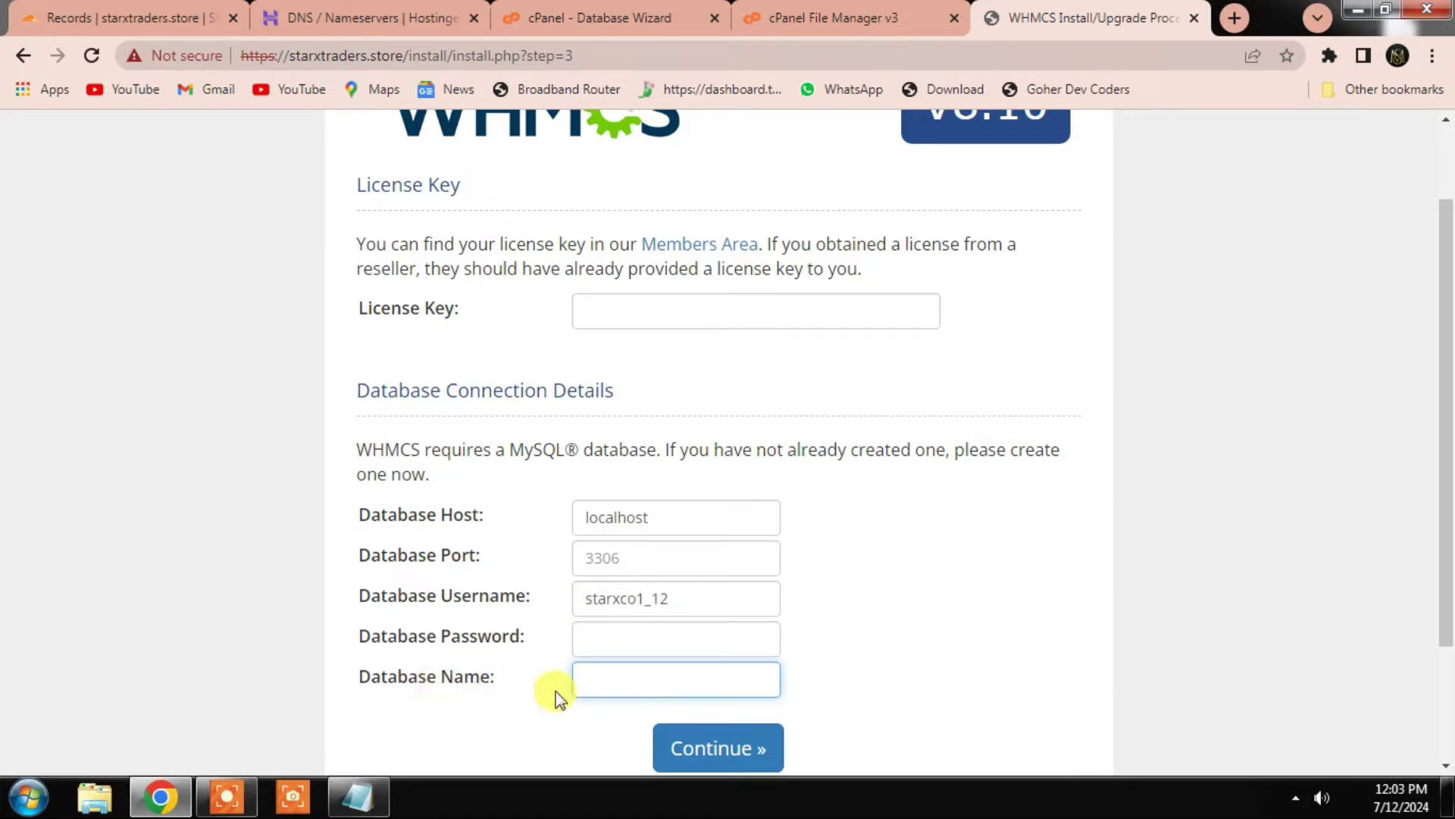
key("ctrl+v")
left_click(618, 637)
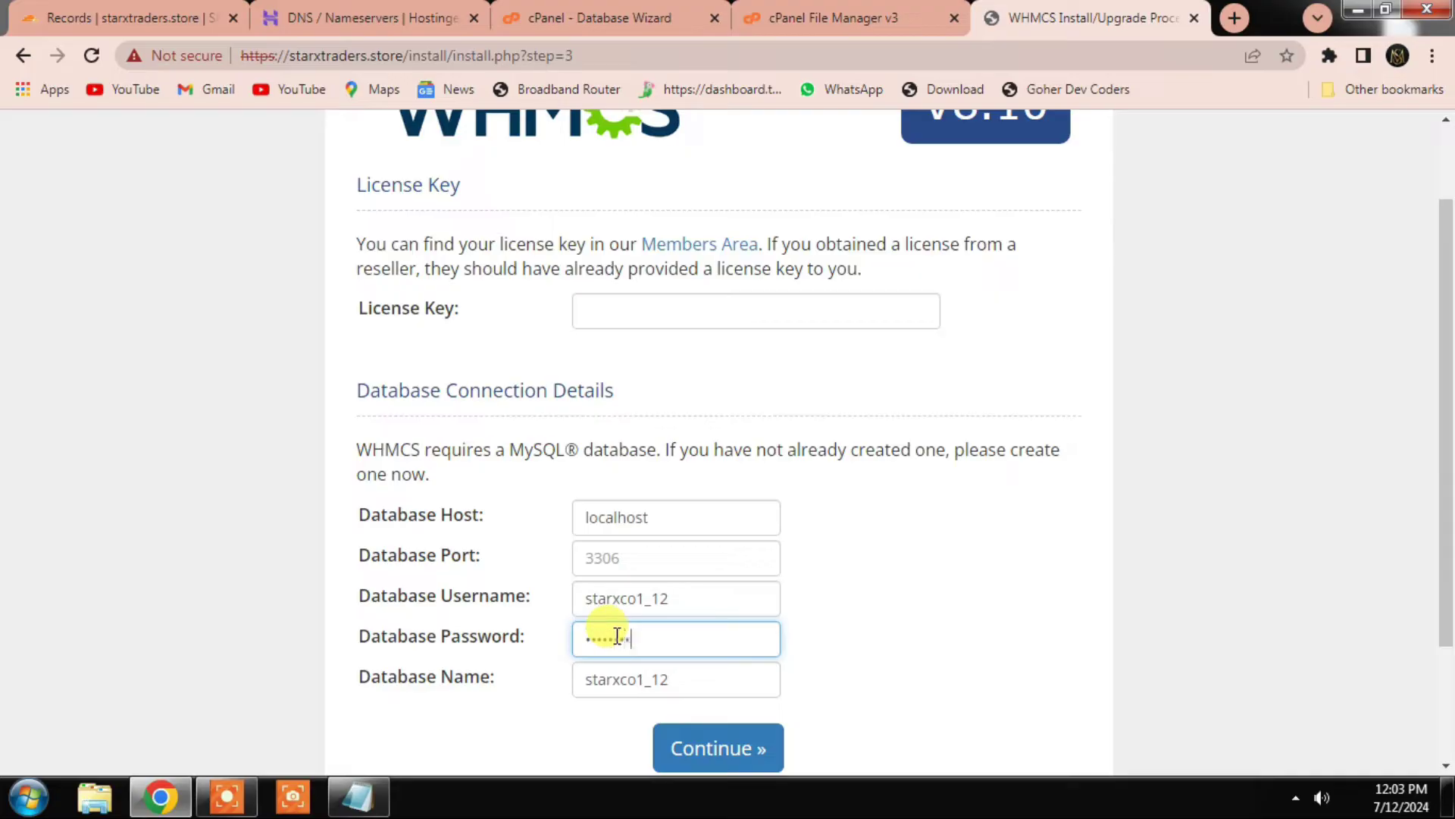
left_click(645, 312)
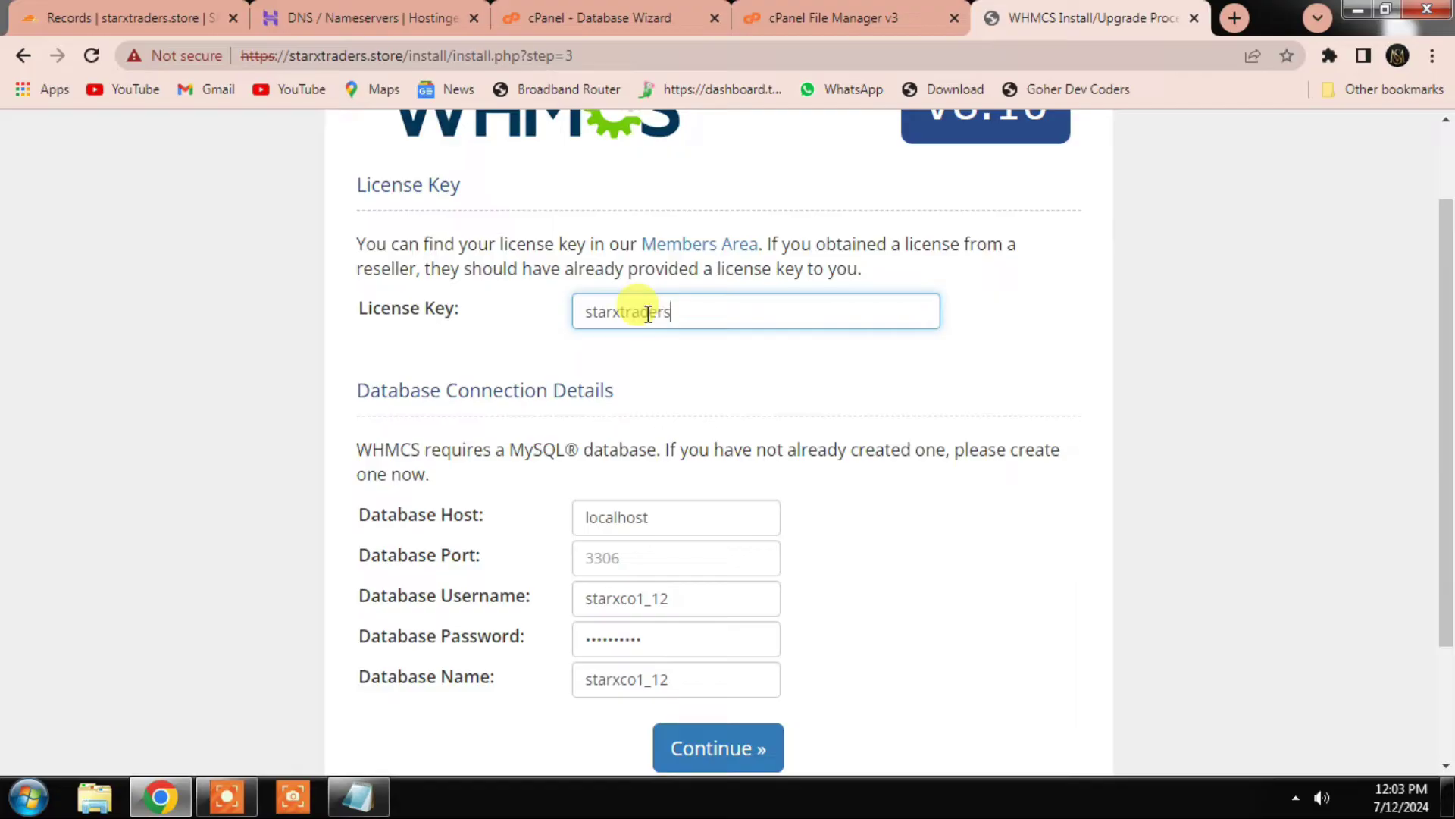
scroll(446, 383, "down", 1)
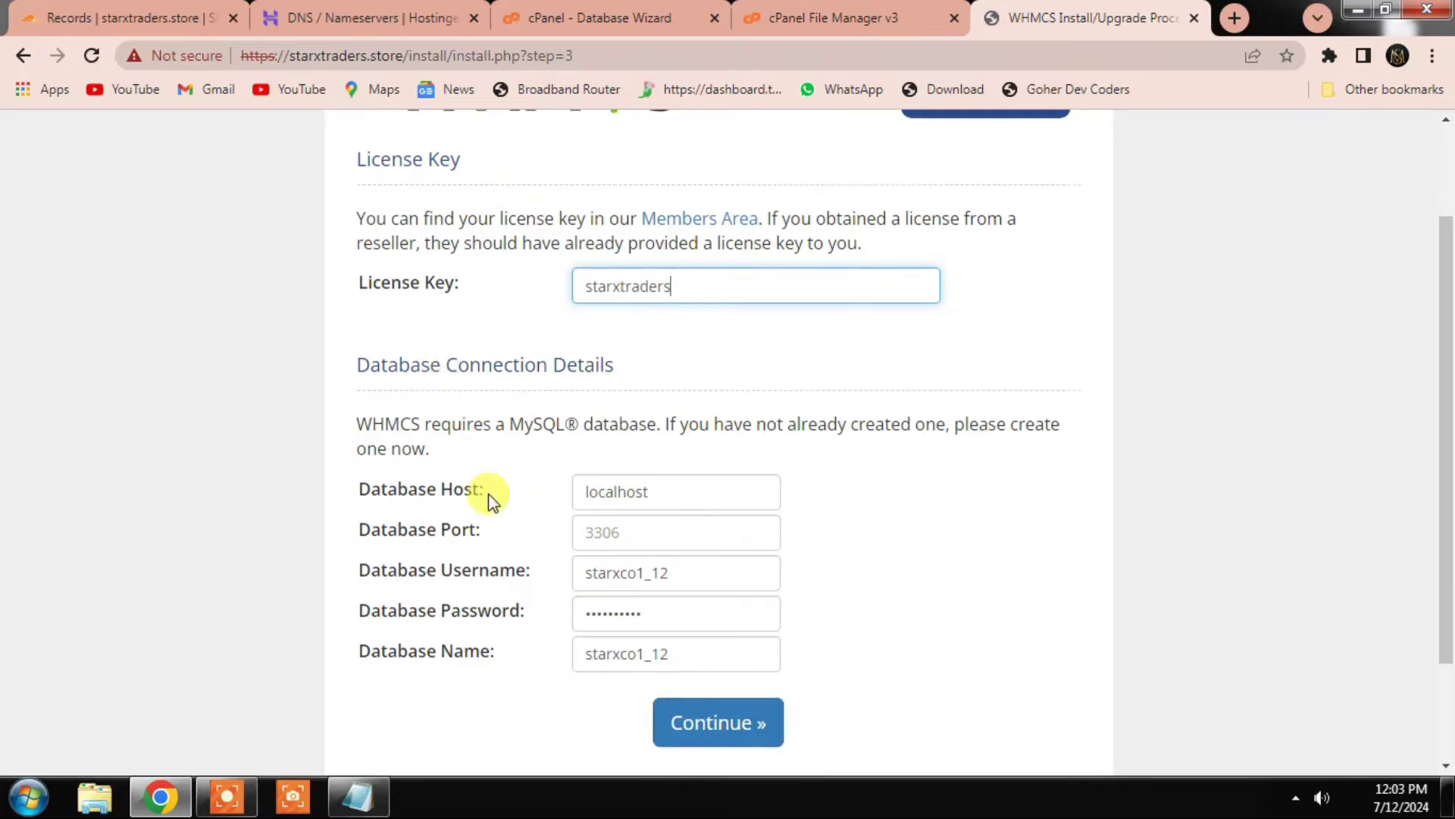
left_click(756, 671)
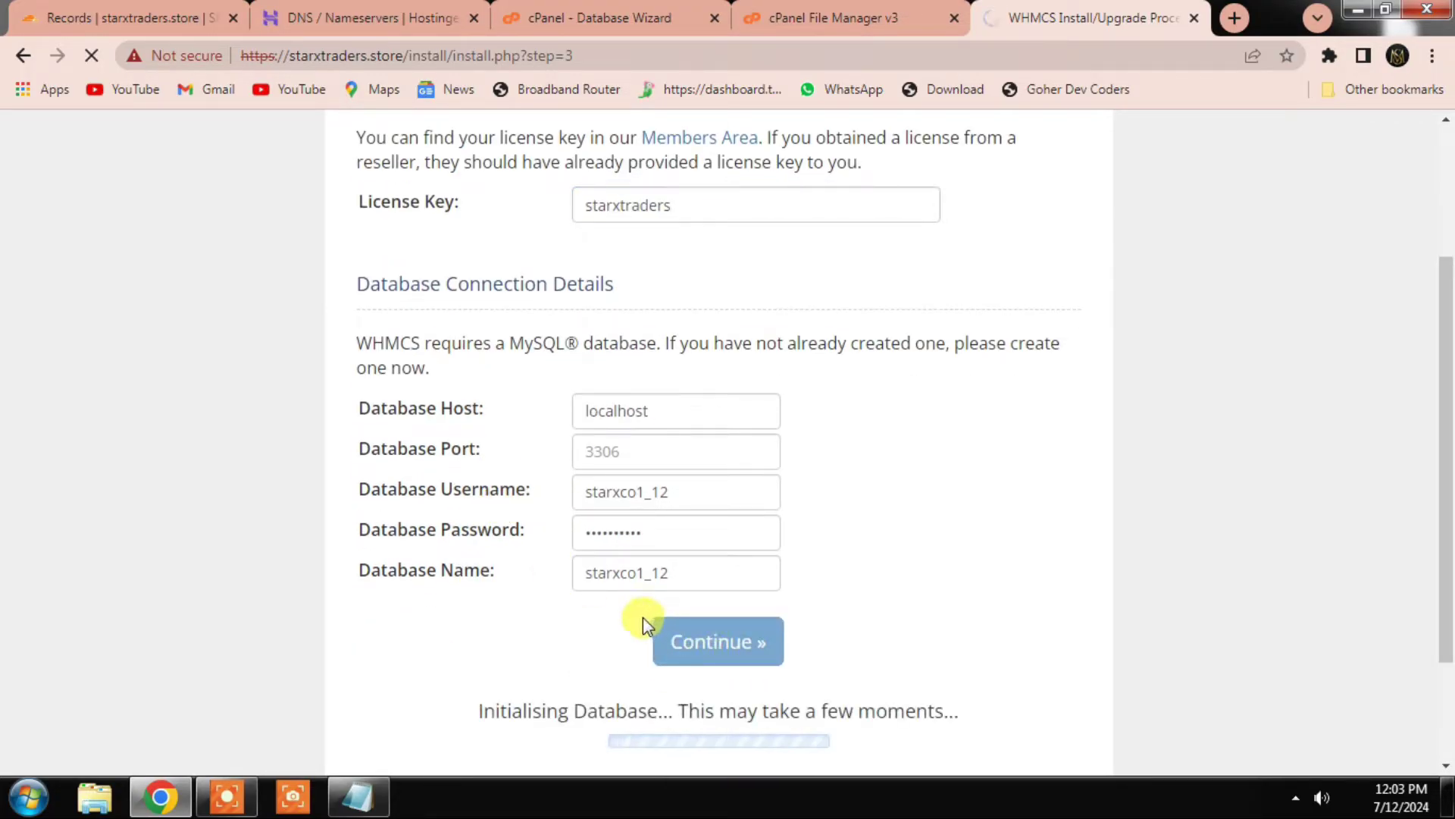
scroll(795, 381, "up", 1)
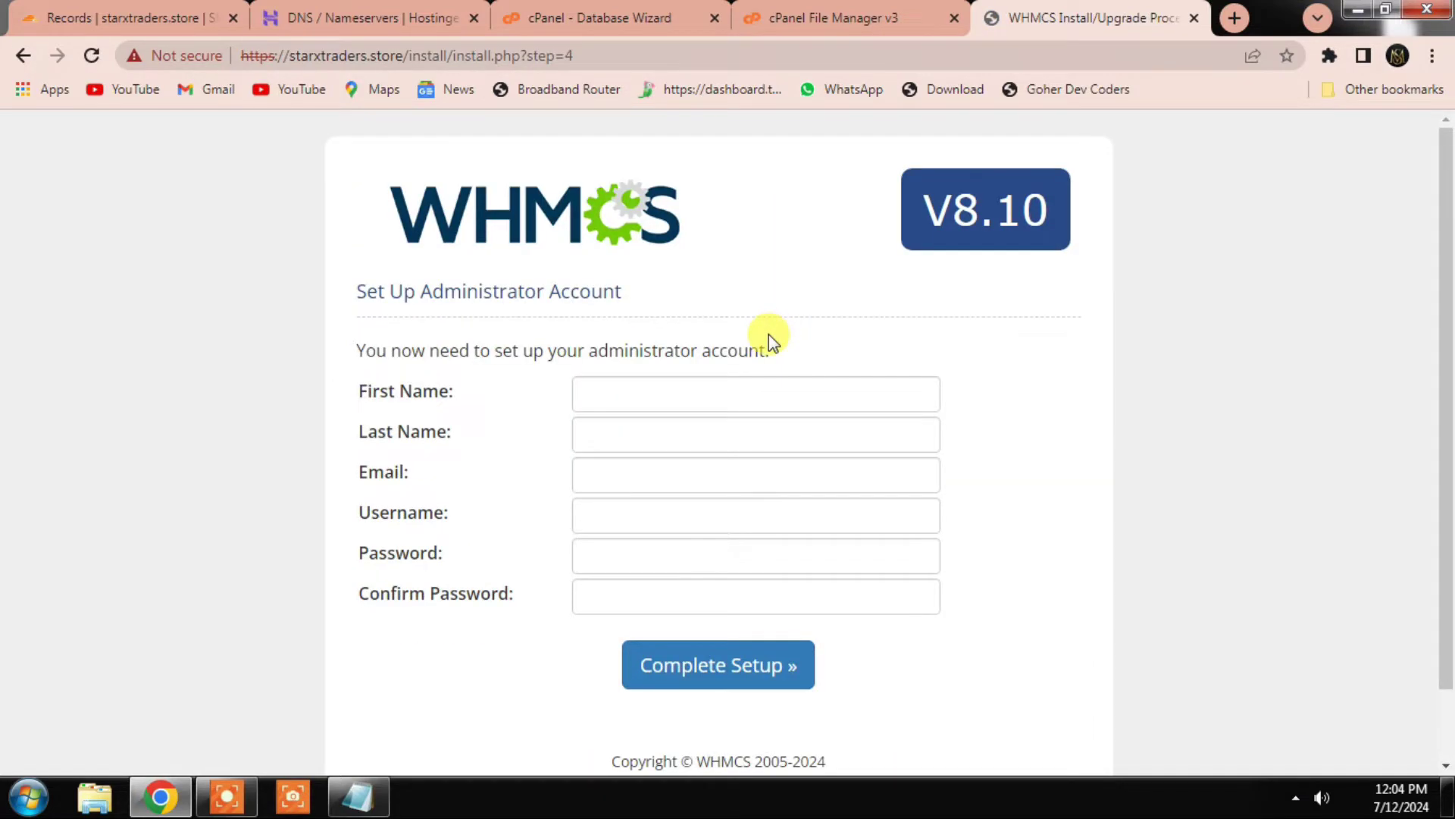
Step: Enter the administrator's name, e-mail, username and password, then complete the setup
scroll(543, 510, "down", 1)
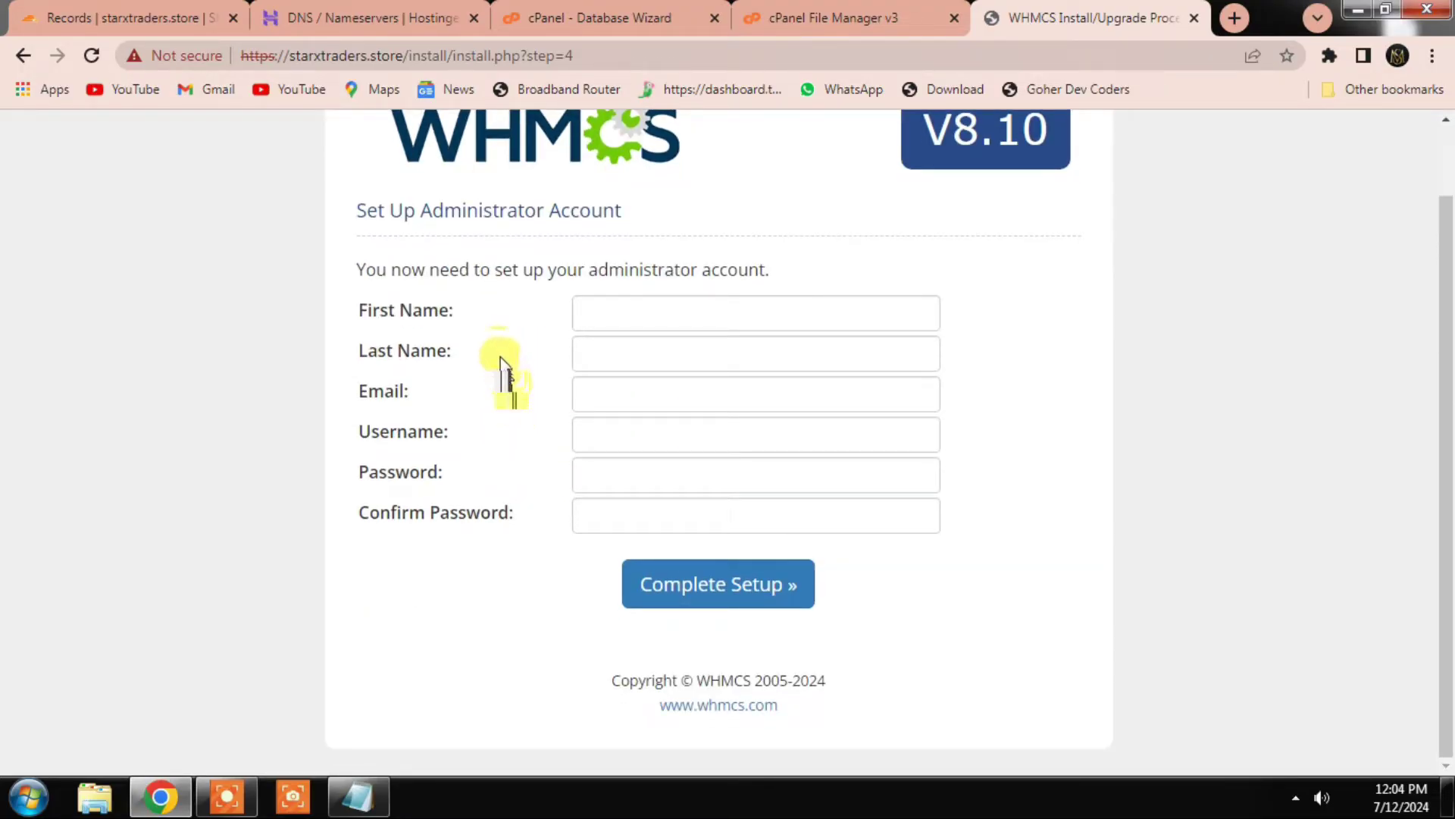
left_click(635, 313)
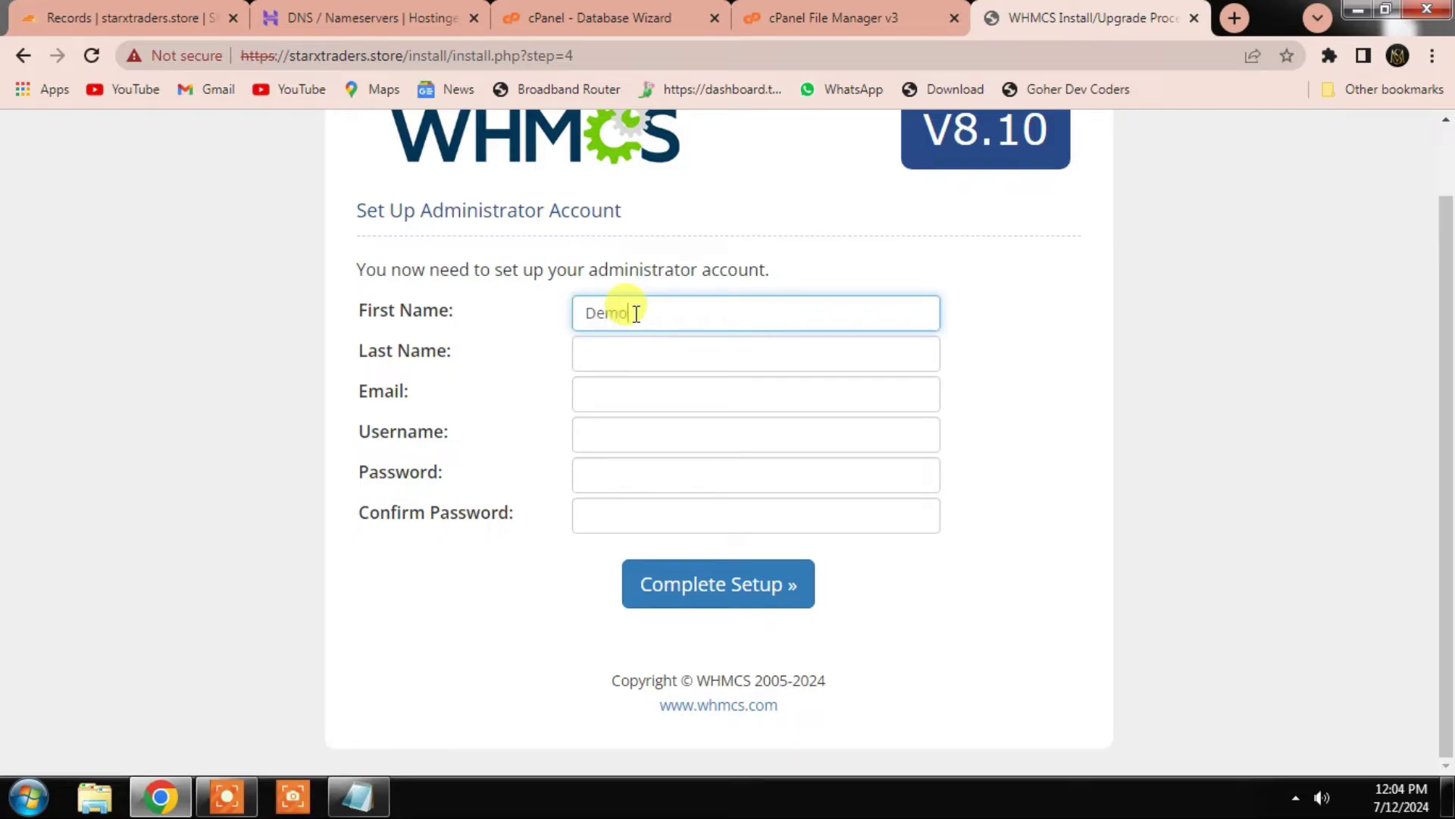
type("Demo")
left_click(639, 356)
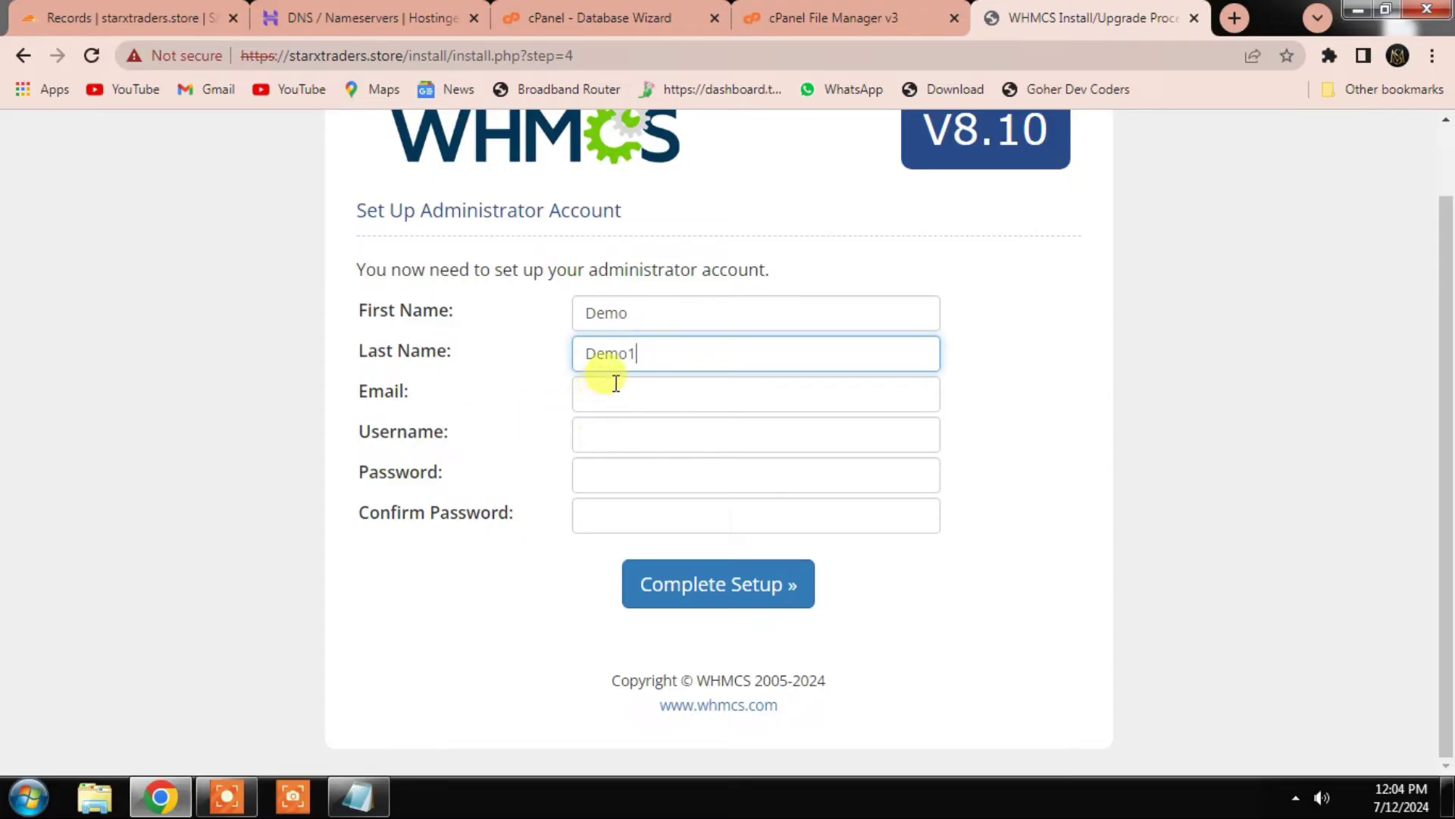
left_click(614, 383)
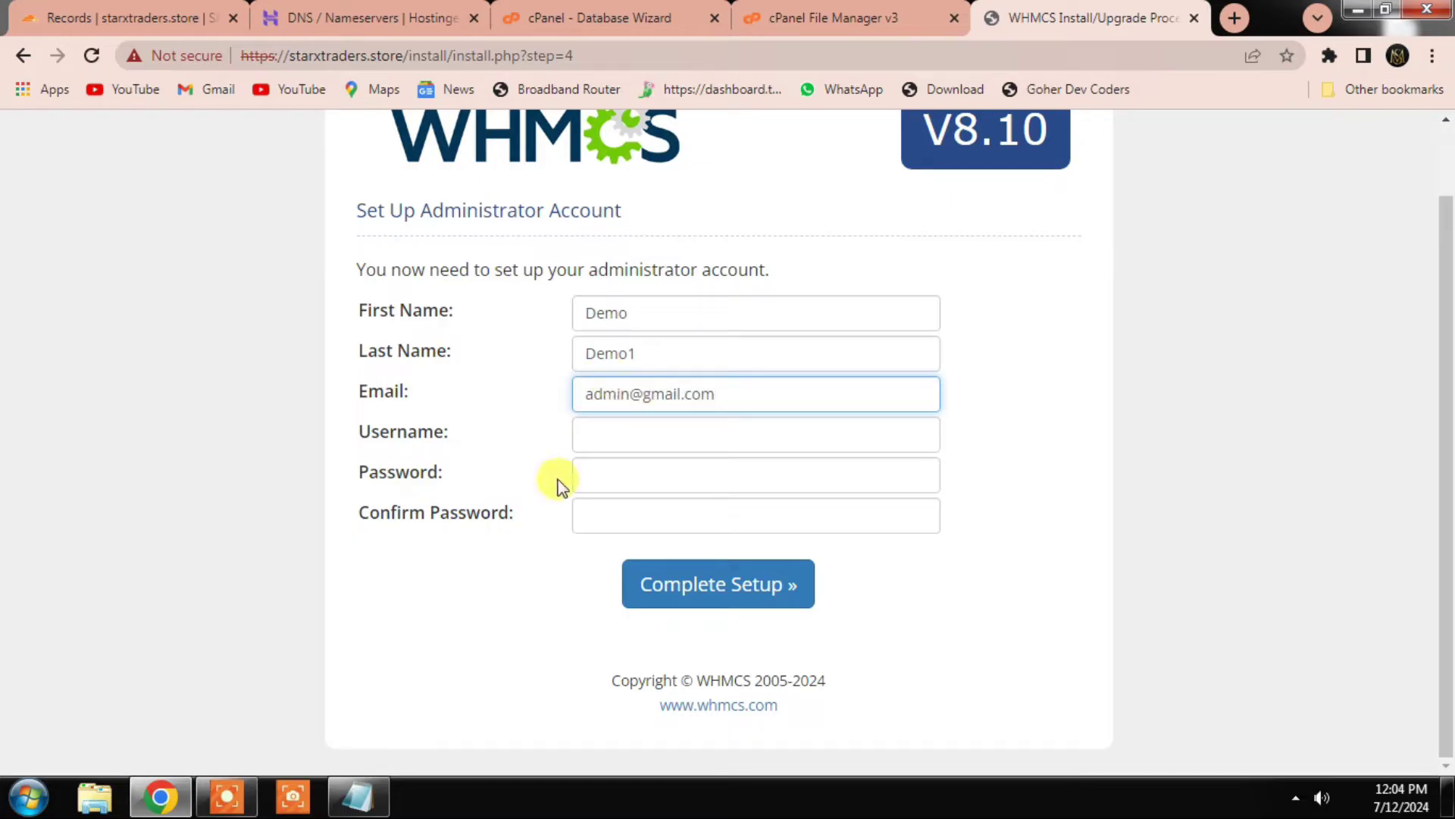
left_click(591, 433)
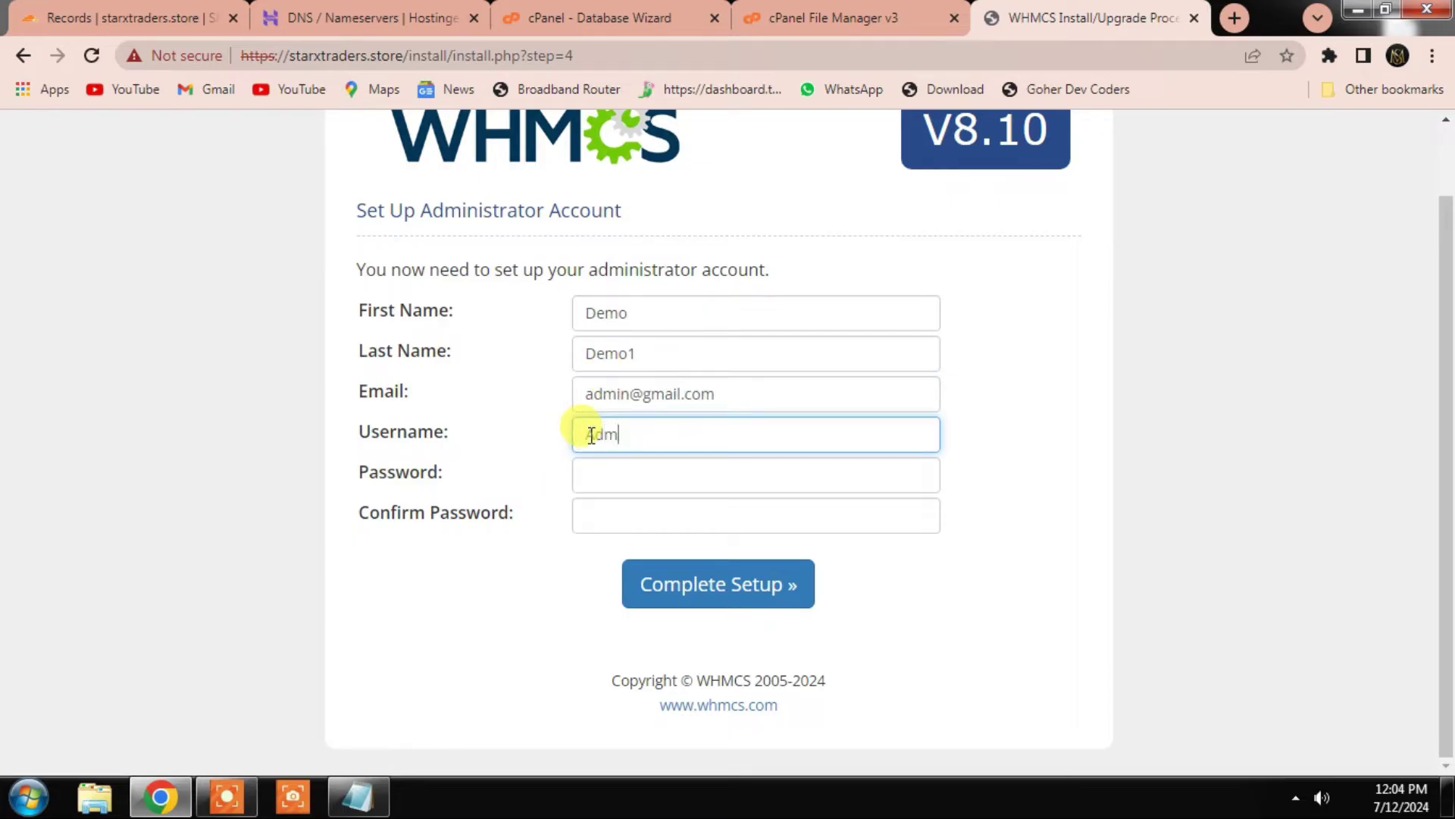
left_click(698, 476)
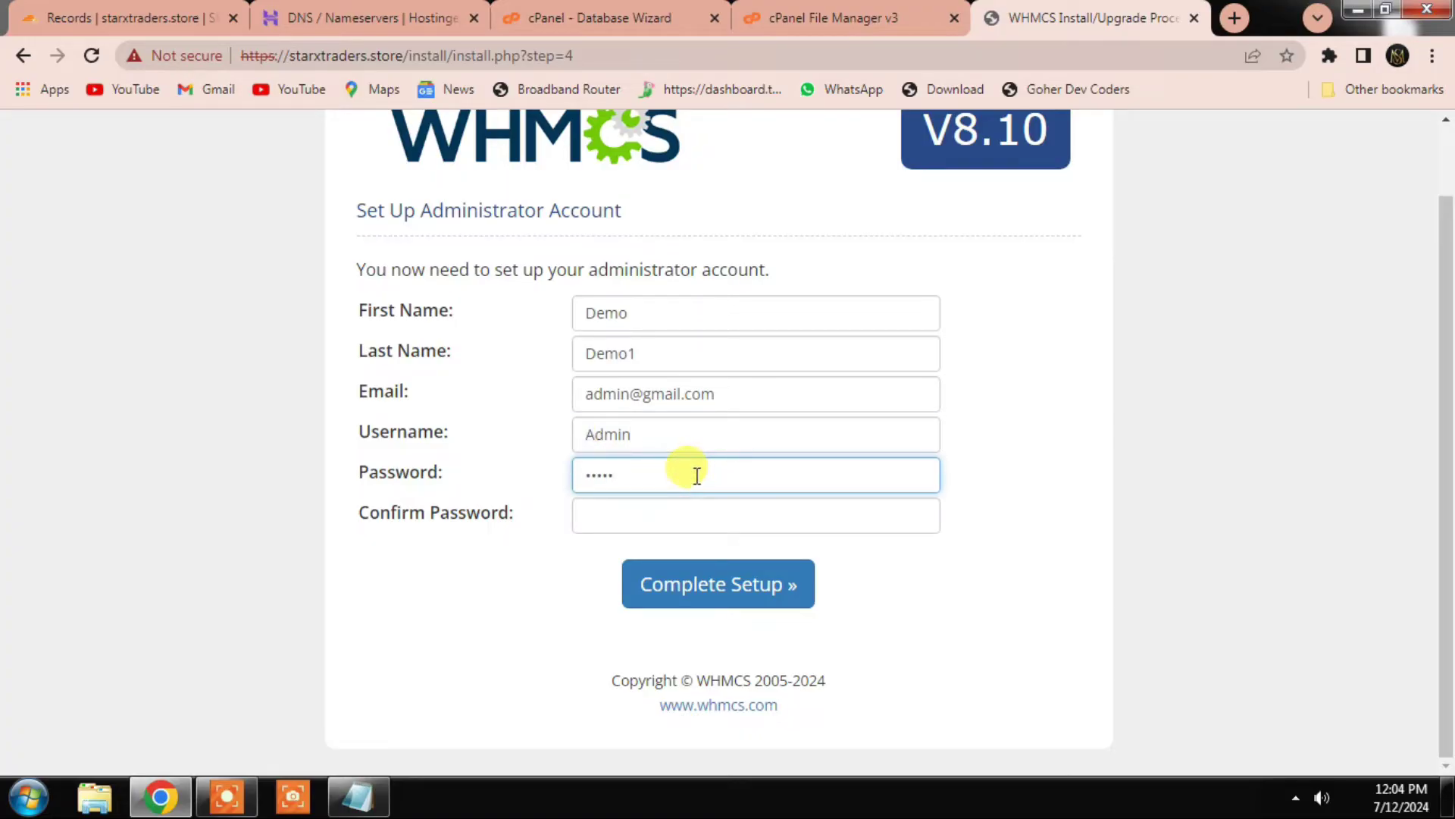
left_click(696, 502)
type("a")
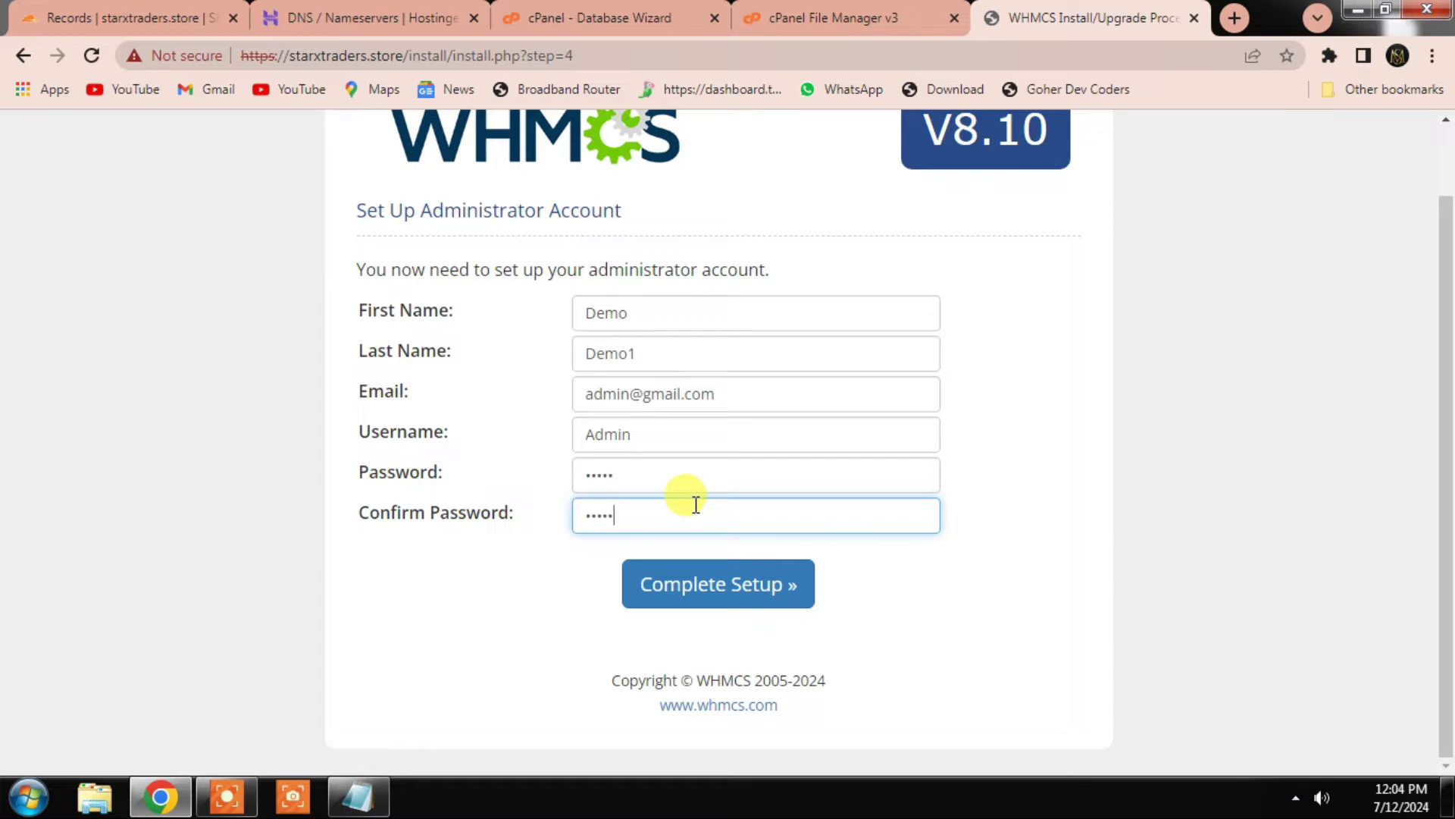
left_click(686, 583)
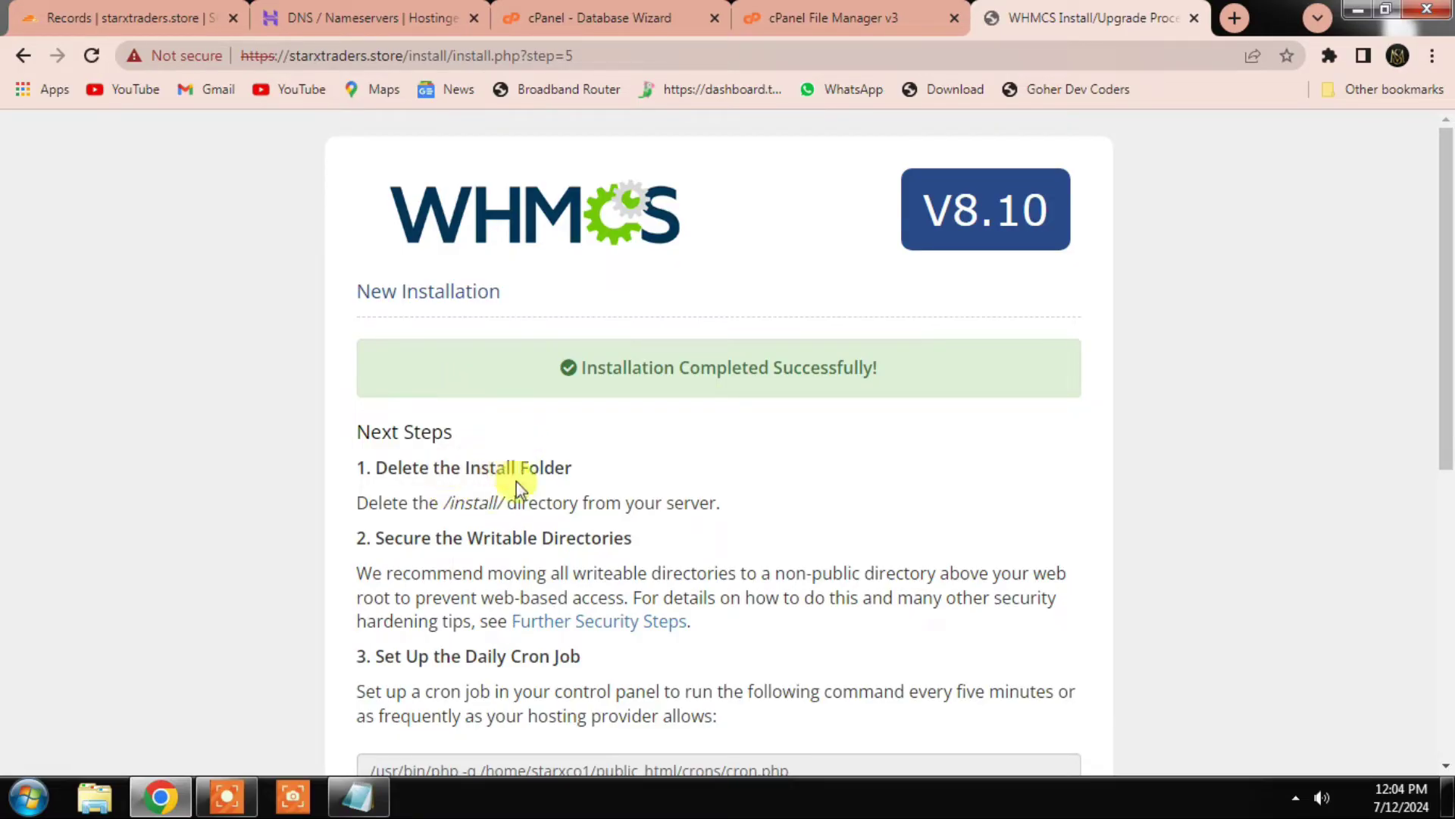
Step: Delete the install folder from public_html in cPanel File Manager
triple_click(367, 467)
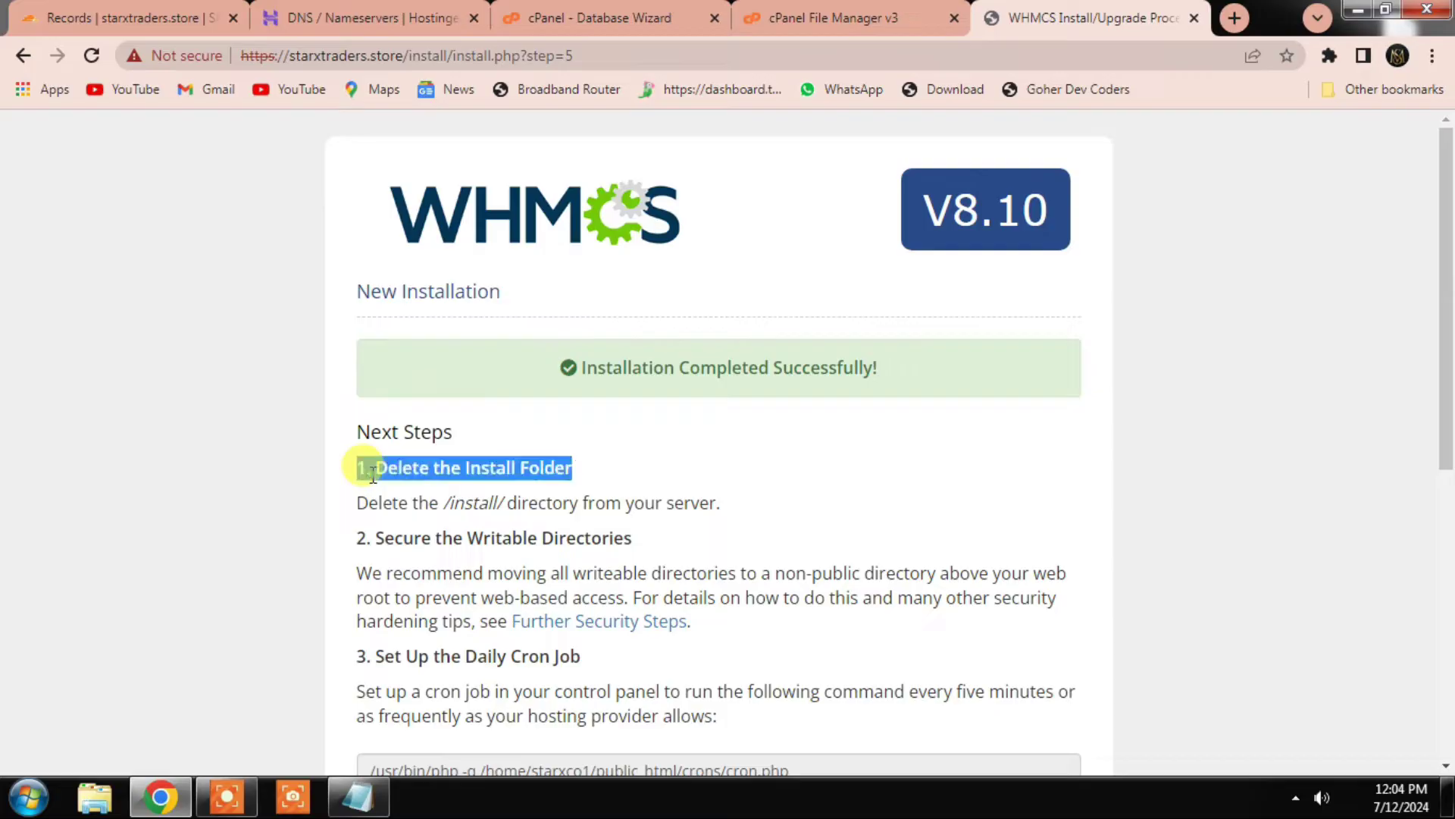
left_click(910, 15)
left_click(133, 483)
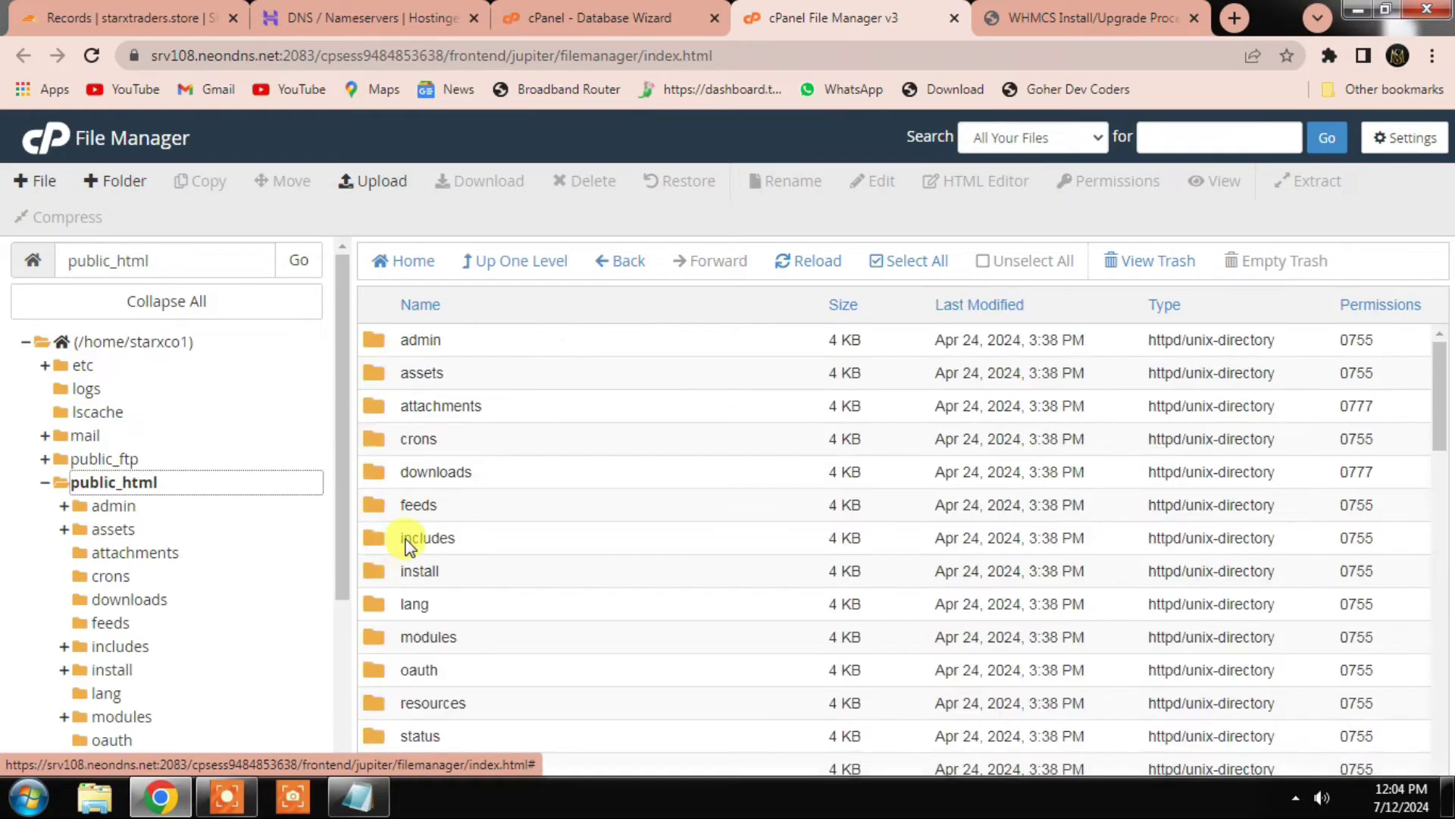
left_click(485, 573)
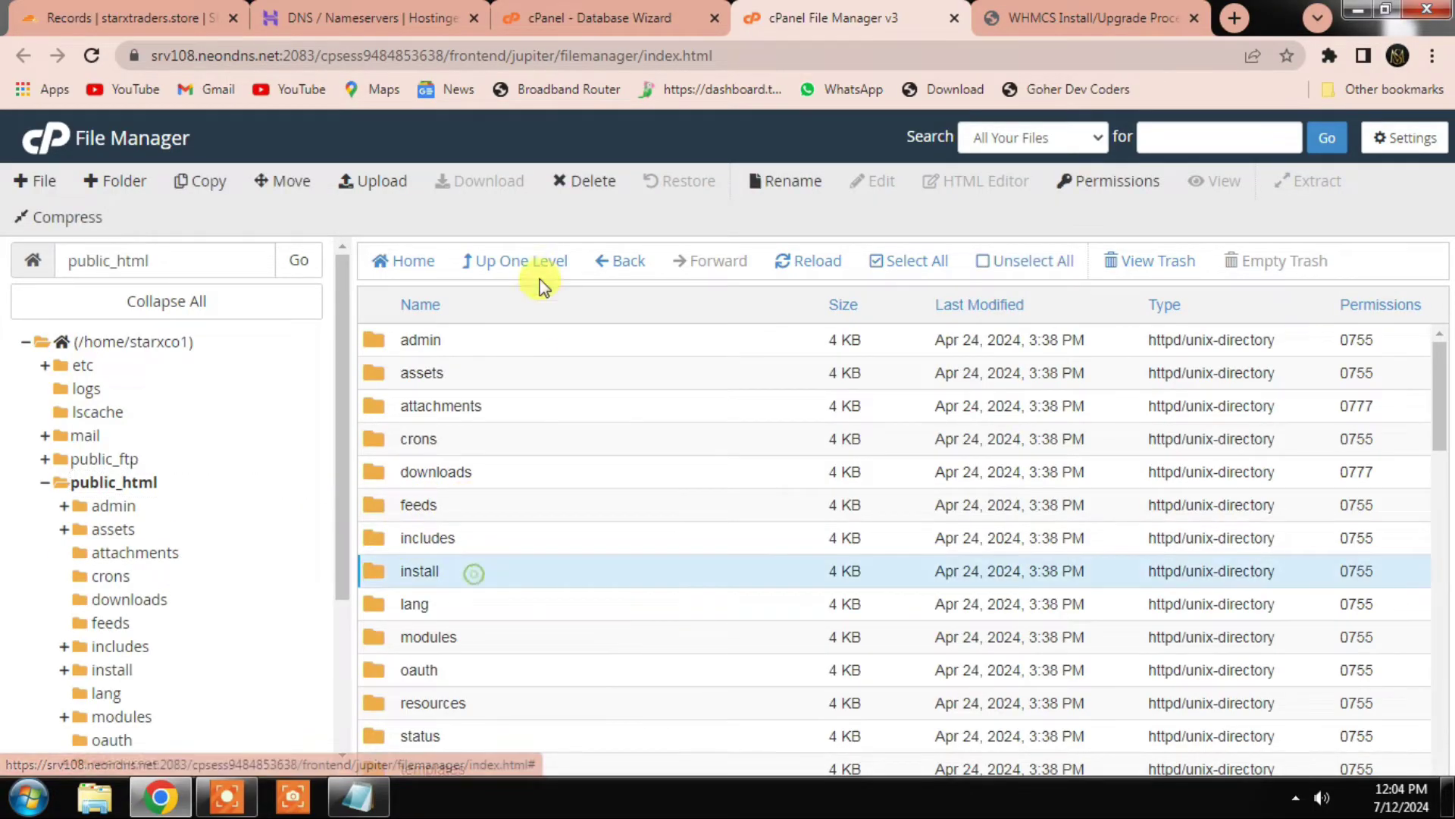
left_click(583, 180)
left_click(906, 509)
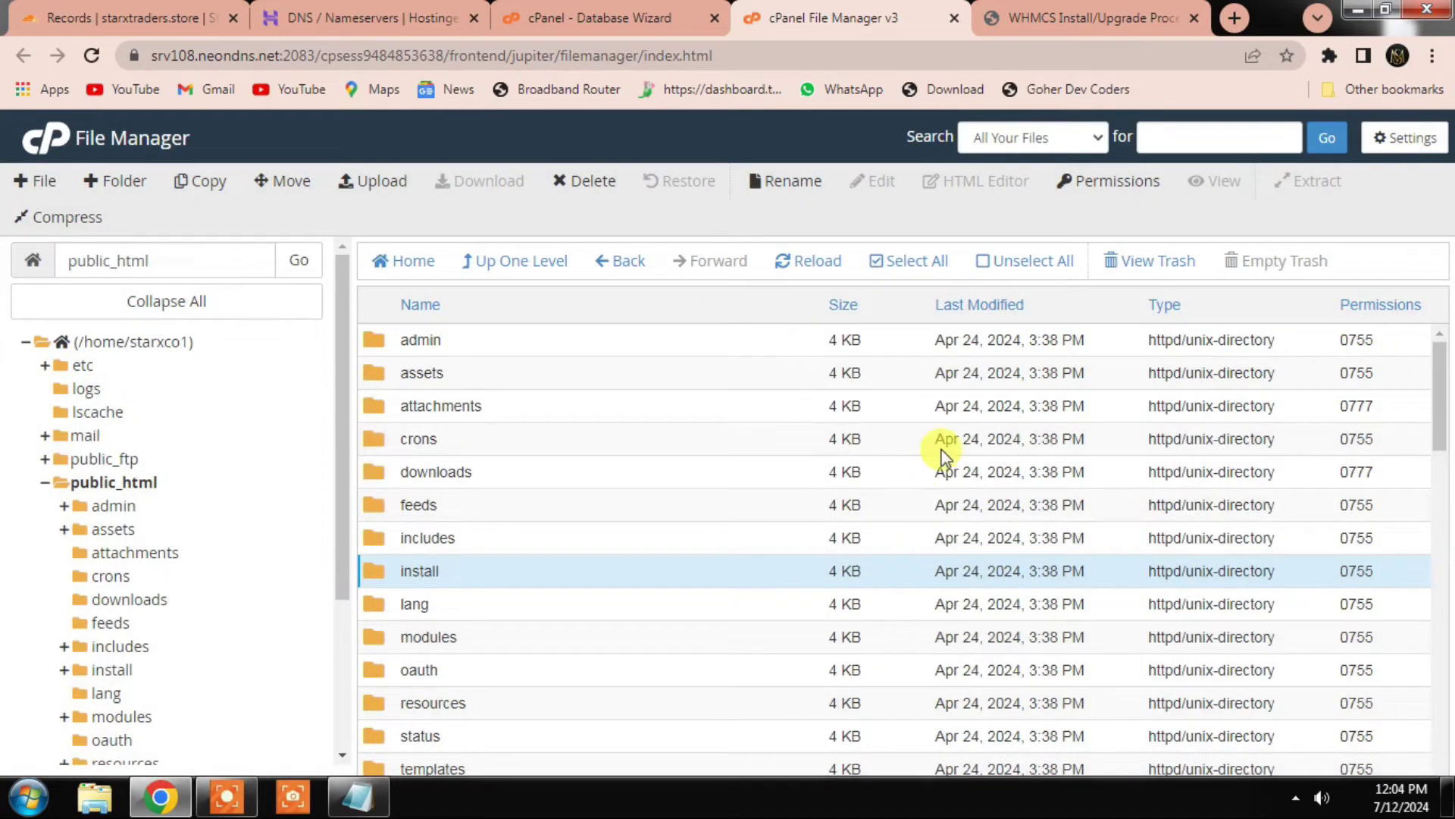
left_click(1082, 17)
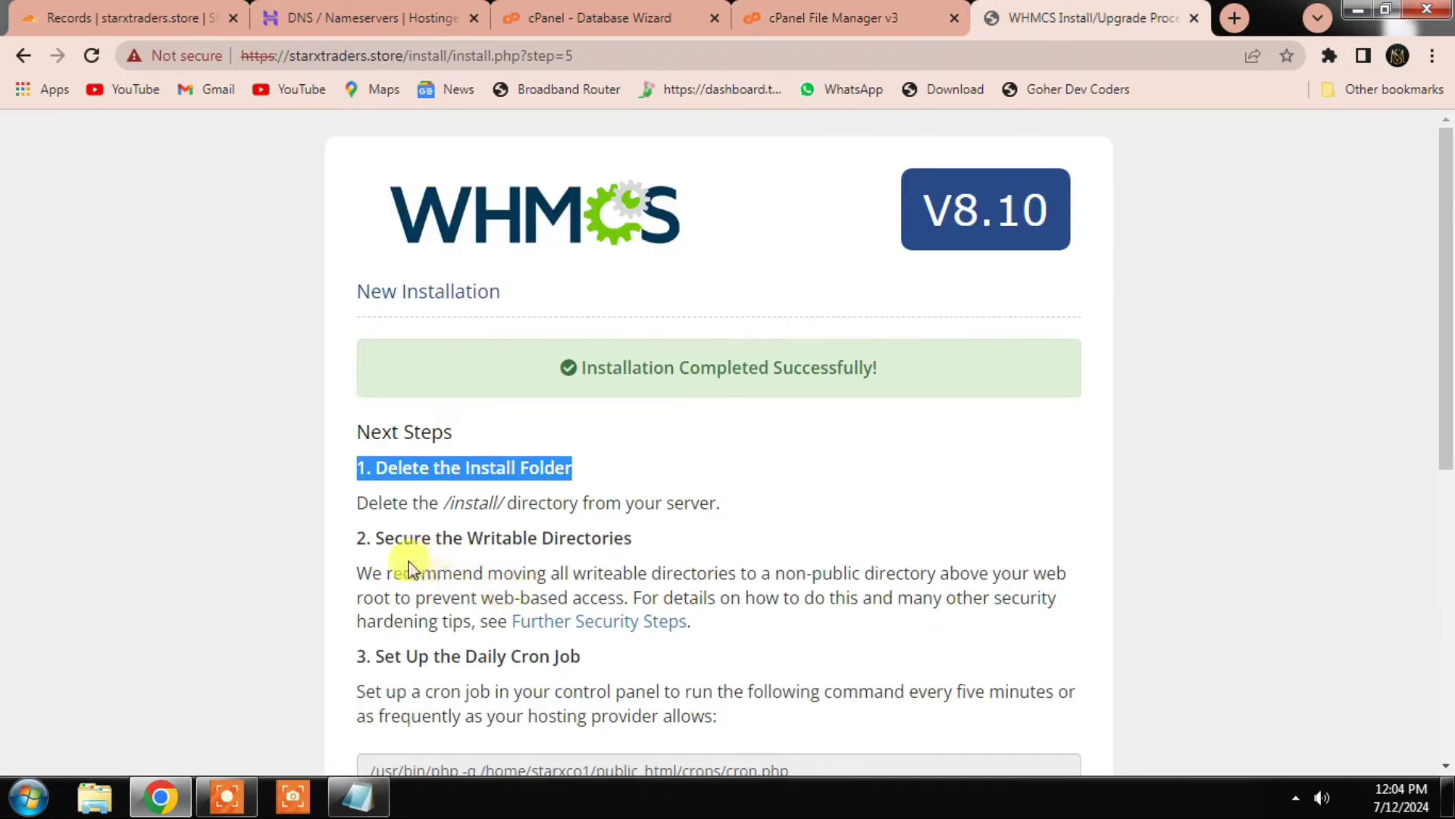
Step: Copy the WHMCS cron command from the completion page and go back to cPanel's tools
scroll(410, 606, "down", 1)
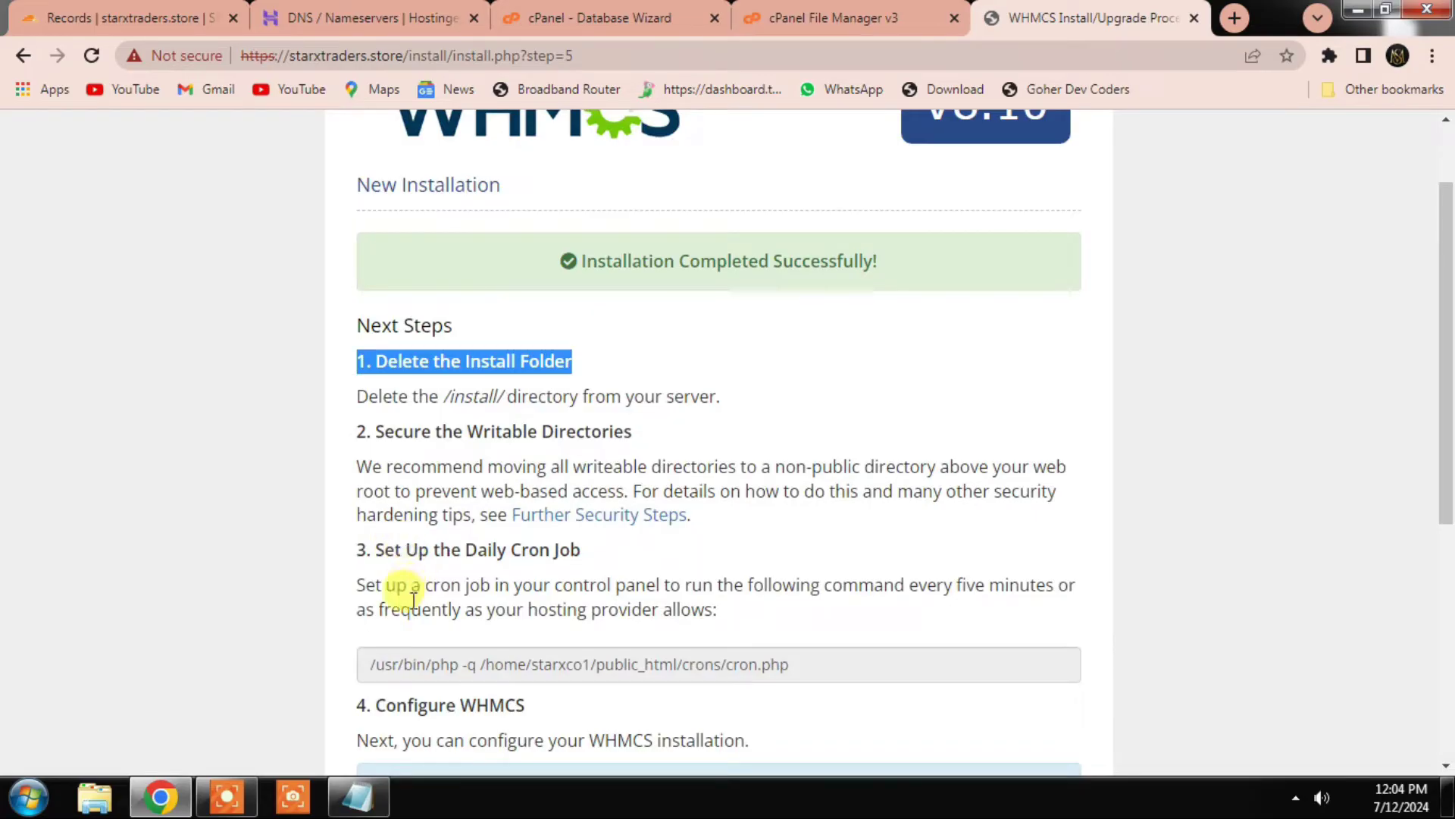
left_click(503, 664)
key("ctrl+c")
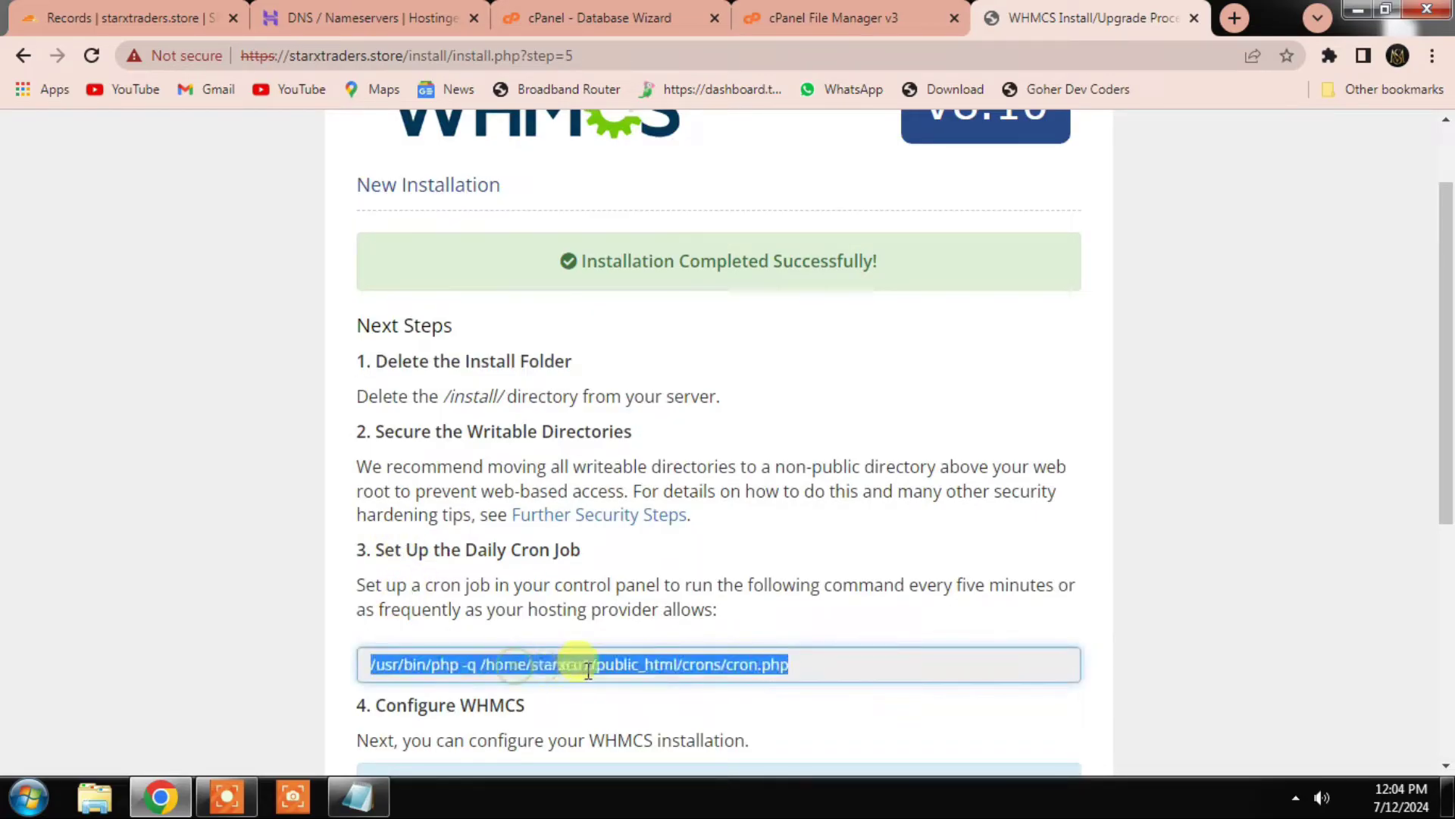
left_click(599, 18)
left_click(1020, 152)
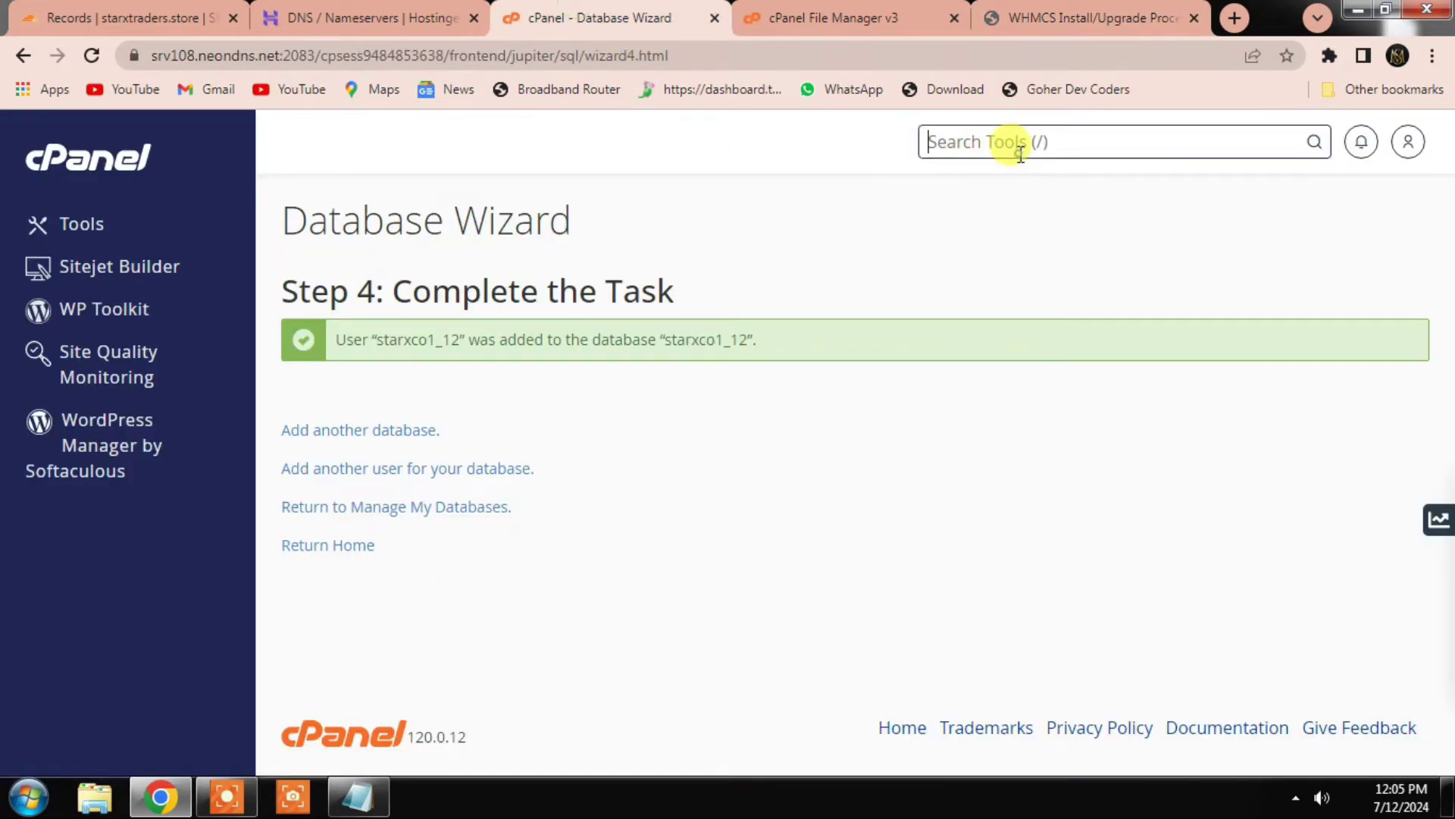
Step: Add a Cron Jobs entry running the pasted WHMCS cron.php command Once Per Five Minutes
type("cron")
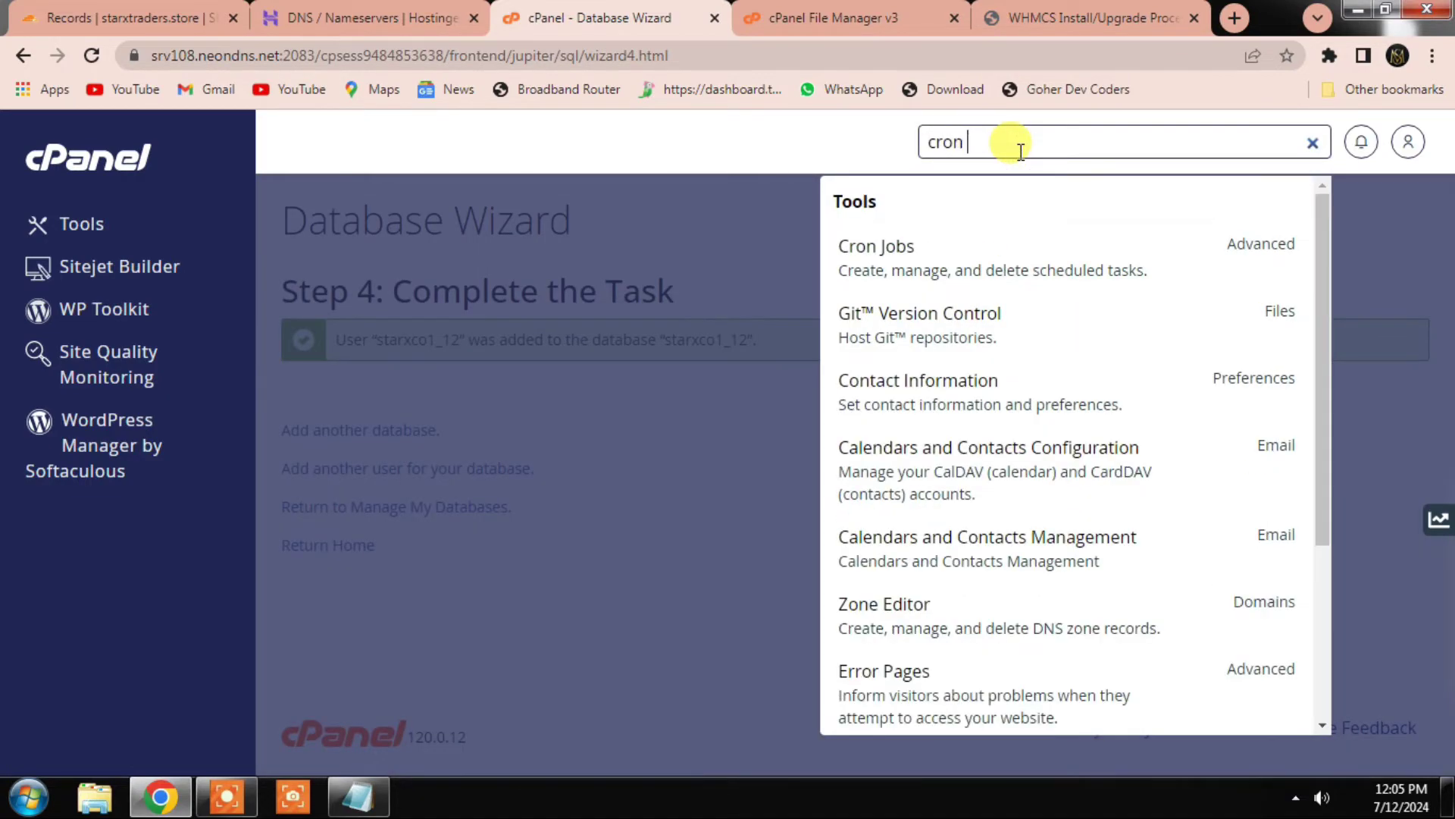
left_click(959, 258)
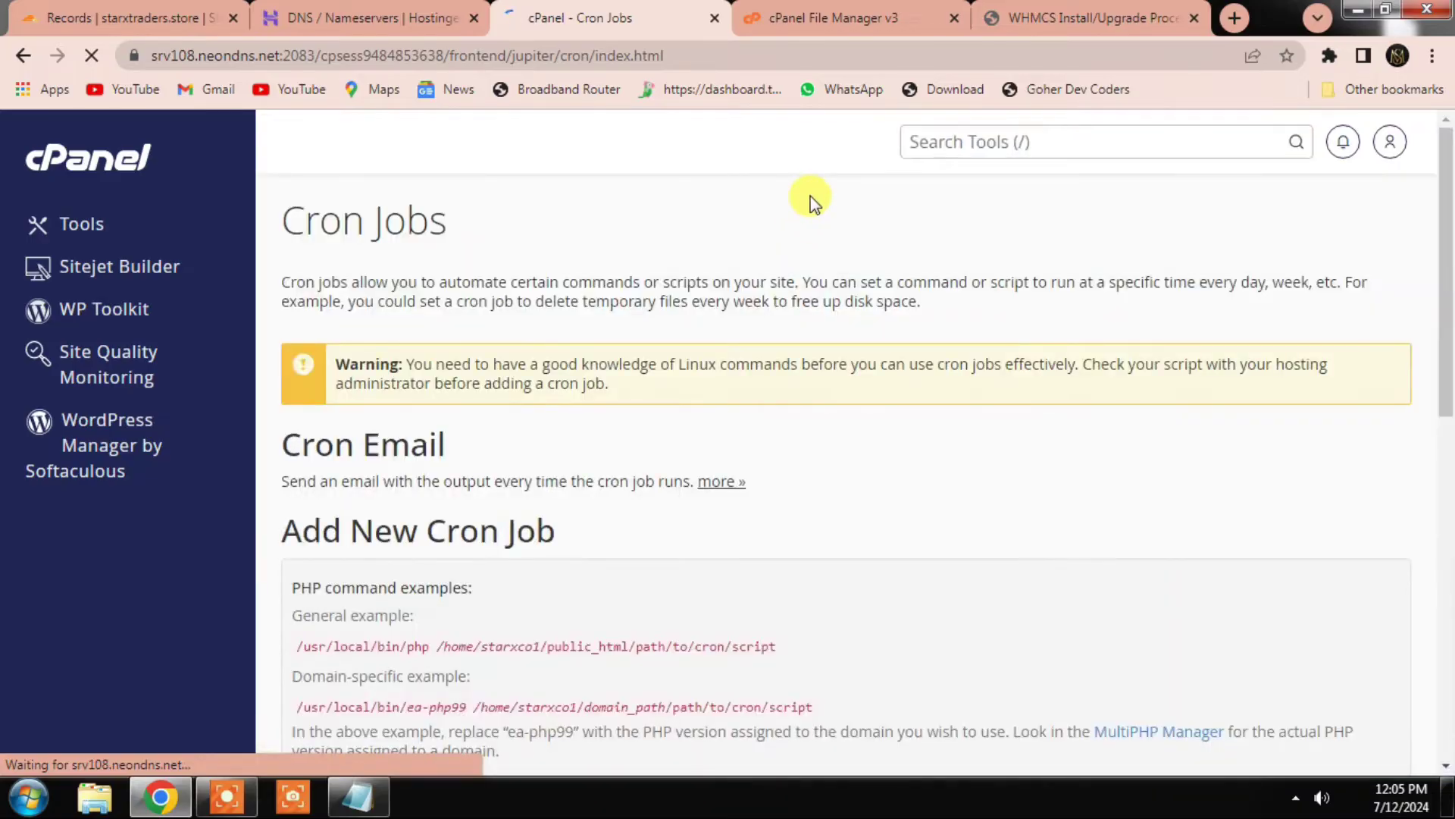
scroll(450, 410, "down", 5)
scroll(449, 410, "down", 5)
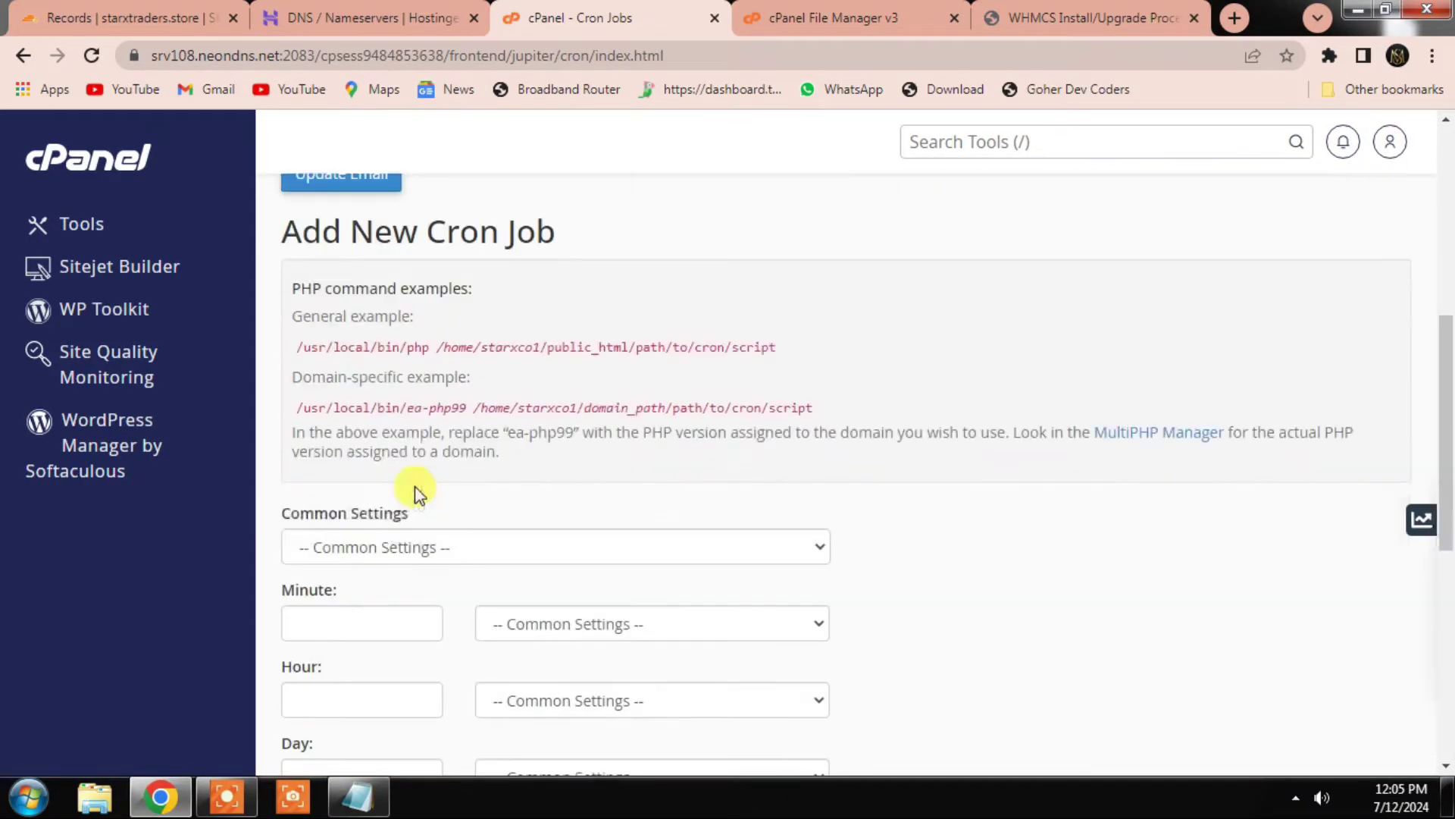
left_click(422, 443)
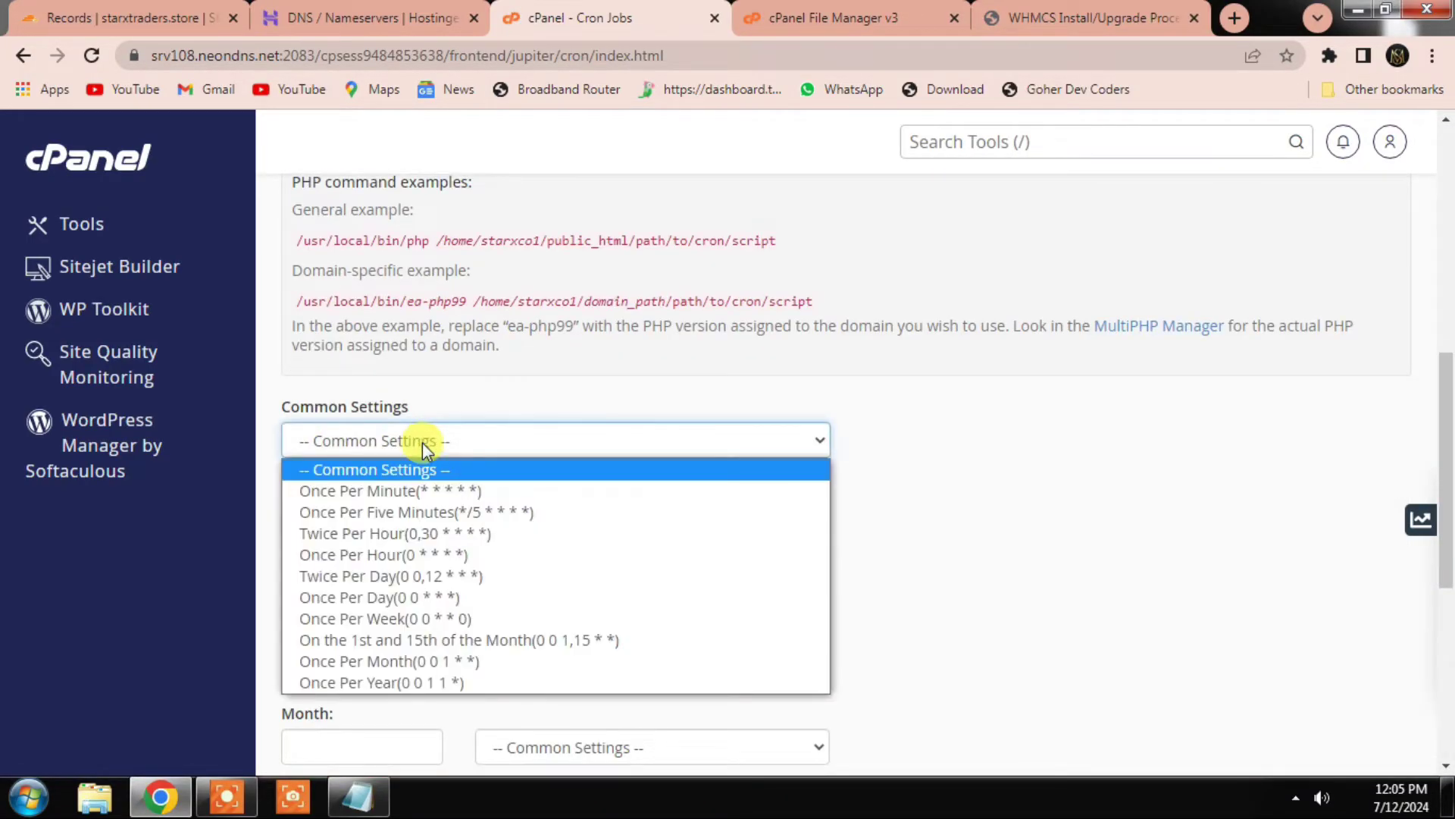
left_click(446, 514)
scroll(396, 504, "down", 5)
left_click(356, 579)
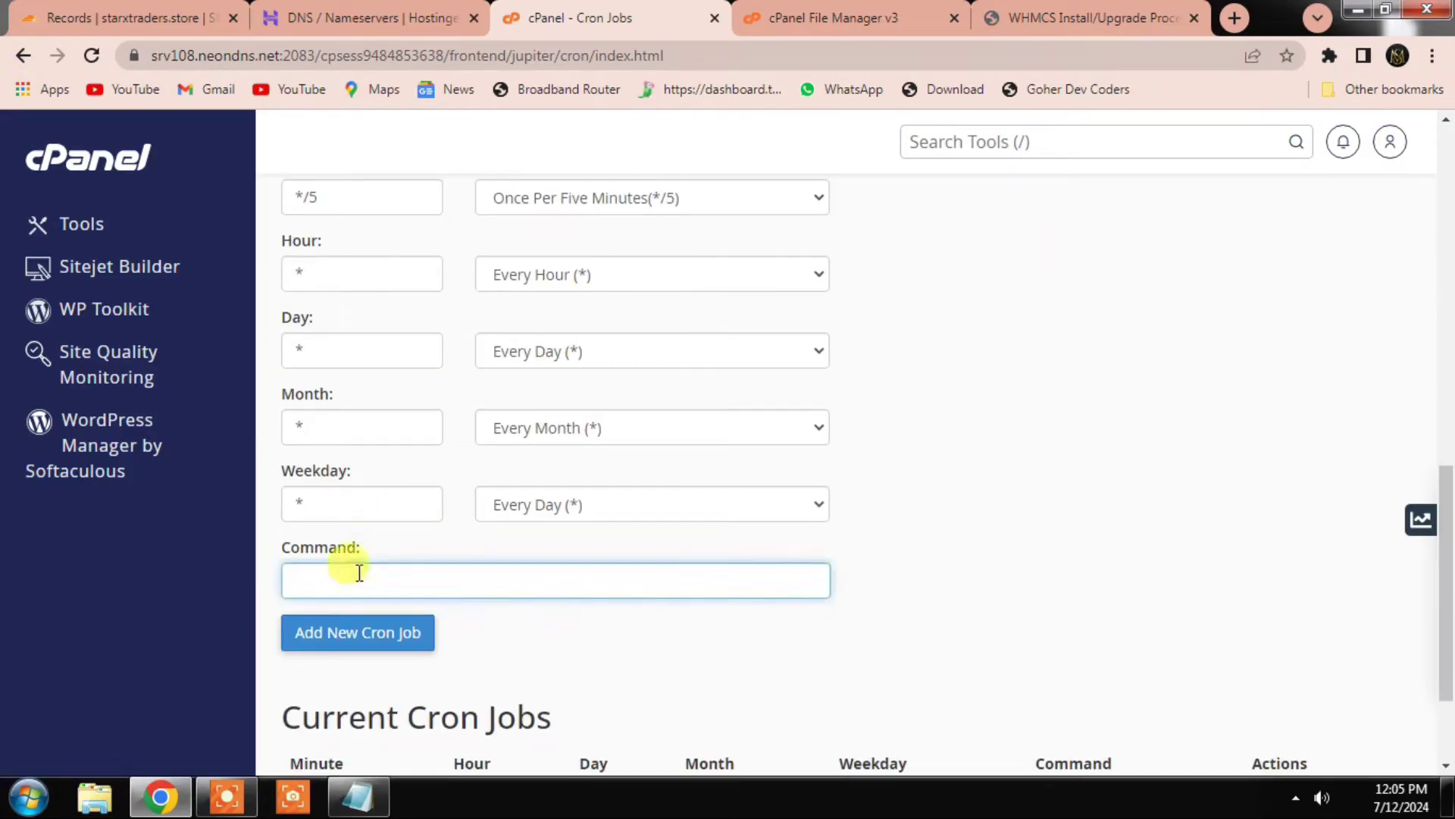
key("ctrl+v")
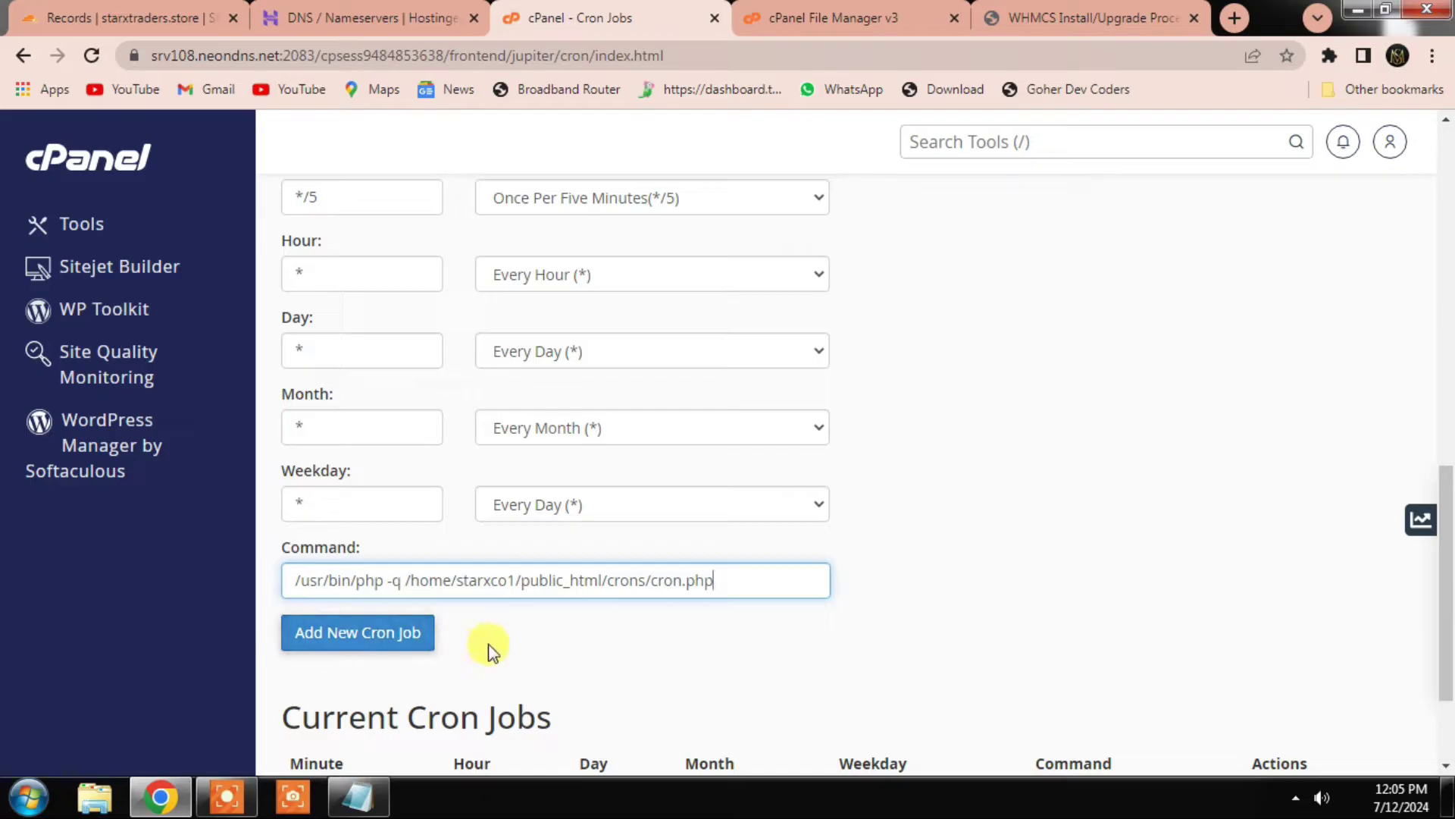
left_click(357, 643)
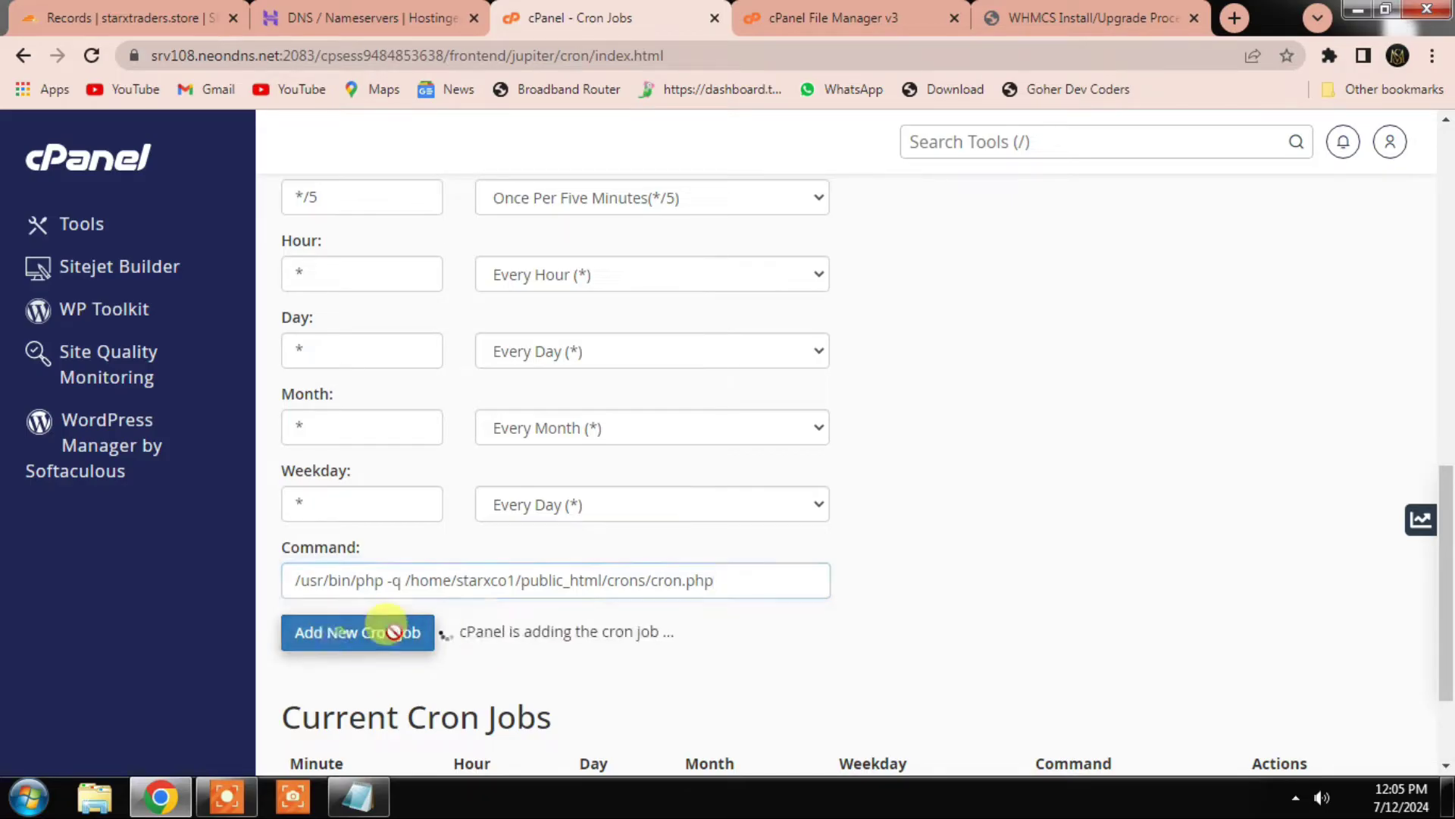
scroll(629, 612, "down", 2)
scroll(816, 421, "up", 1)
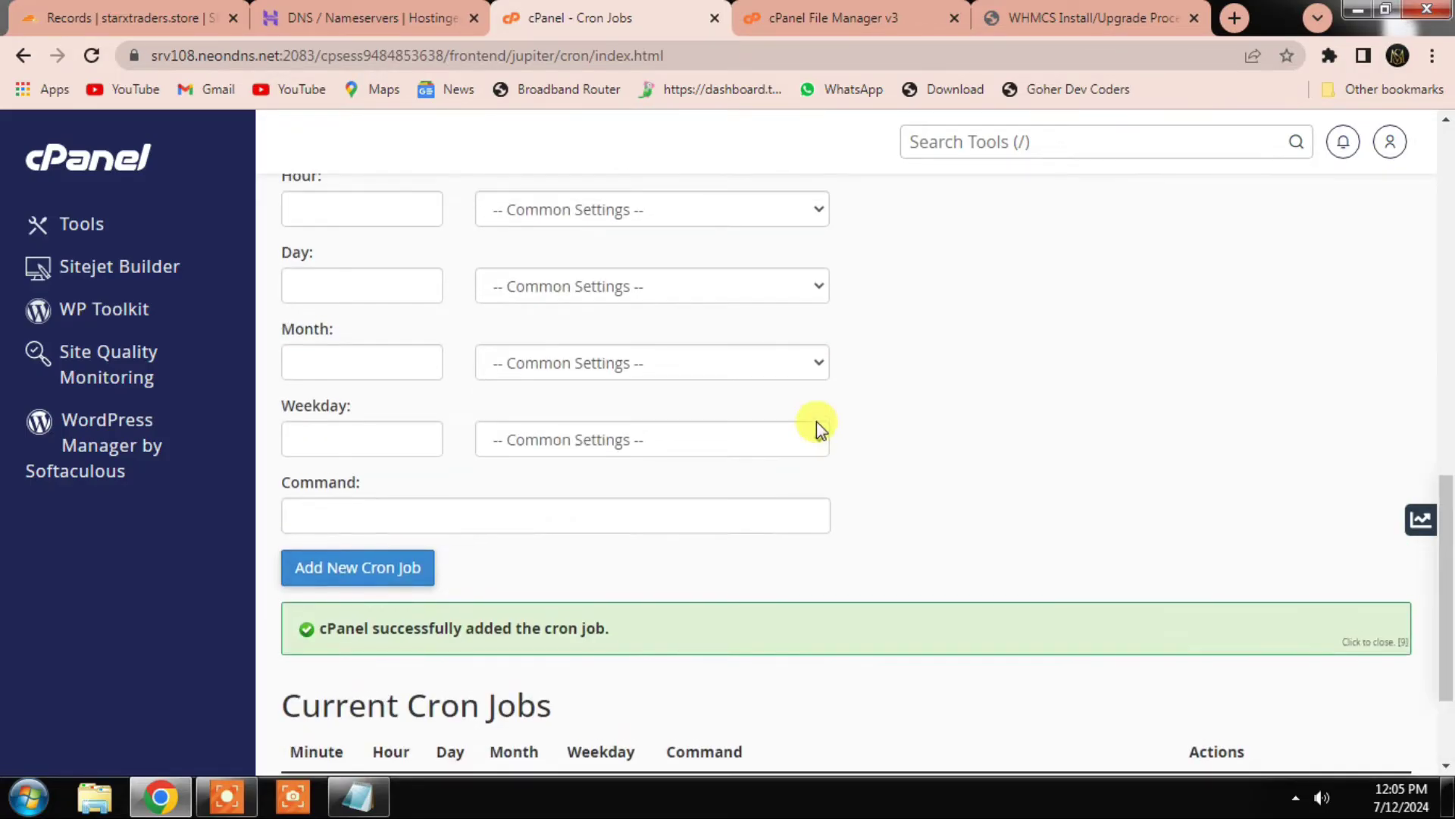
scroll(825, 351, "up", 5)
left_click(1092, 17)
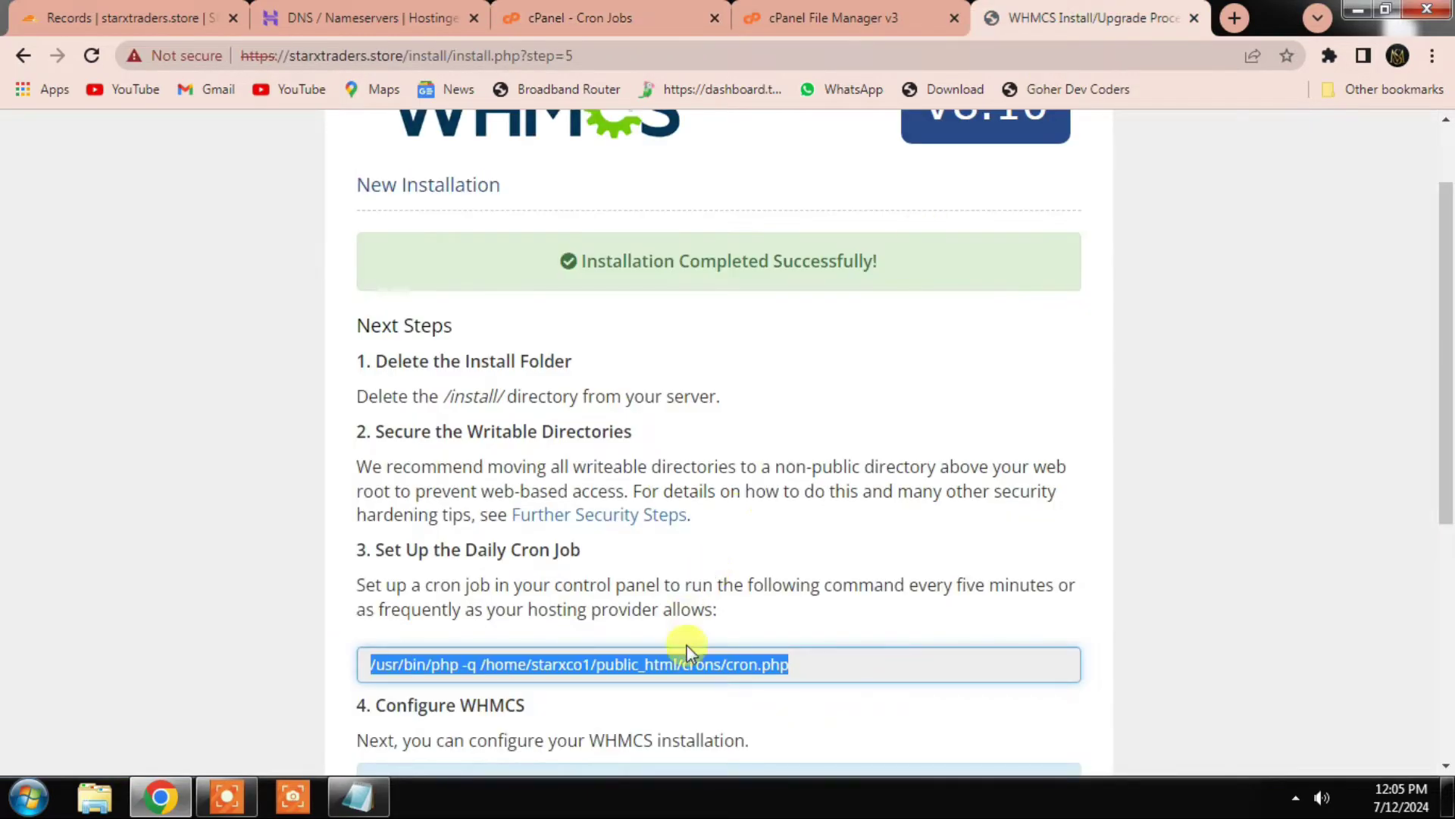
Step: Go to the WHMCS admin area and enter the admin username and password
scroll(682, 648, "down", 3)
scroll(677, 648, "down", 1)
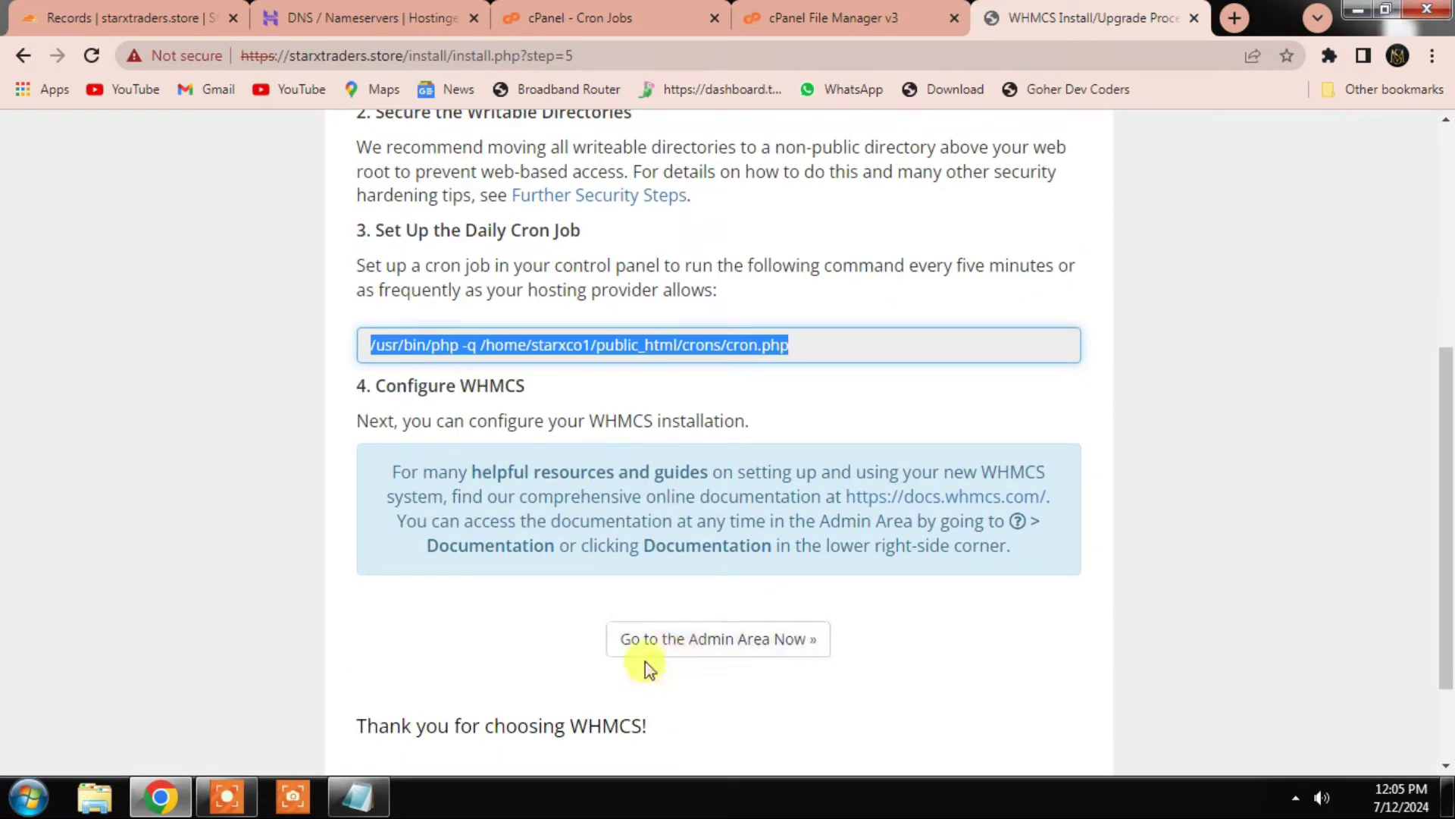
left_click(743, 642)
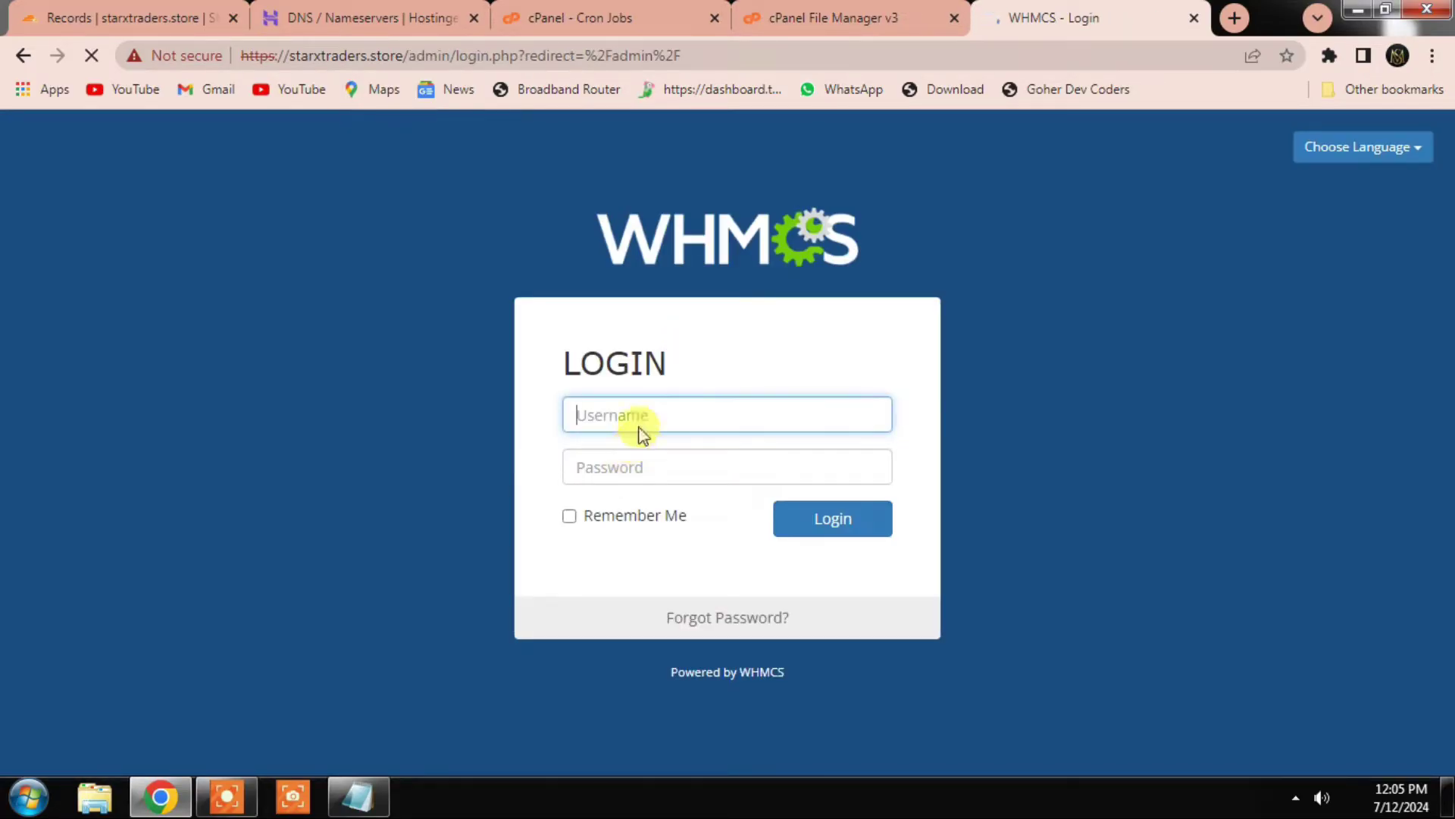
type("min")
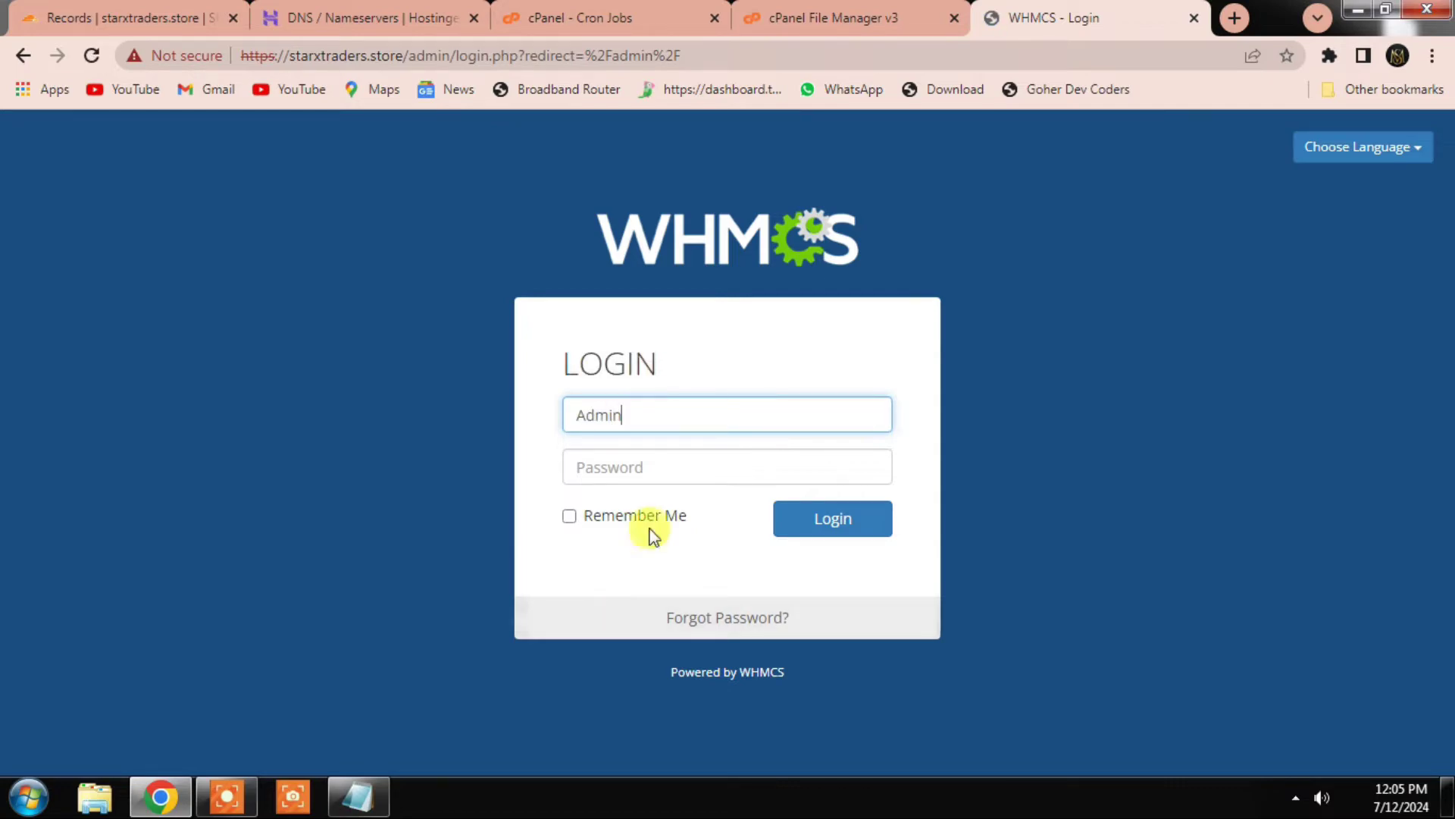
left_click(613, 465)
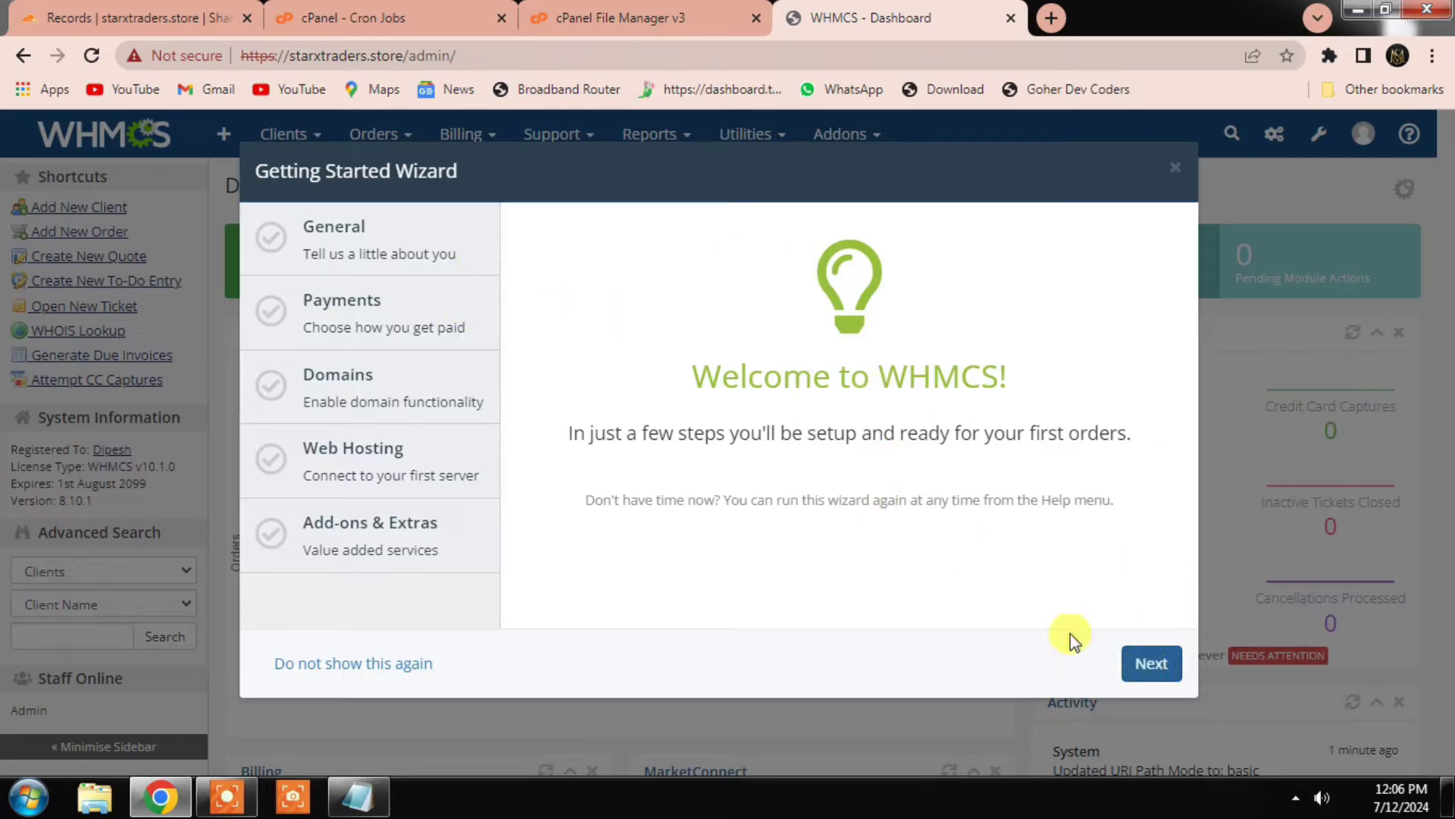
Step: Start the Getting Started Wizard and replace the company name with Star X Traders
left_click(1149, 661)
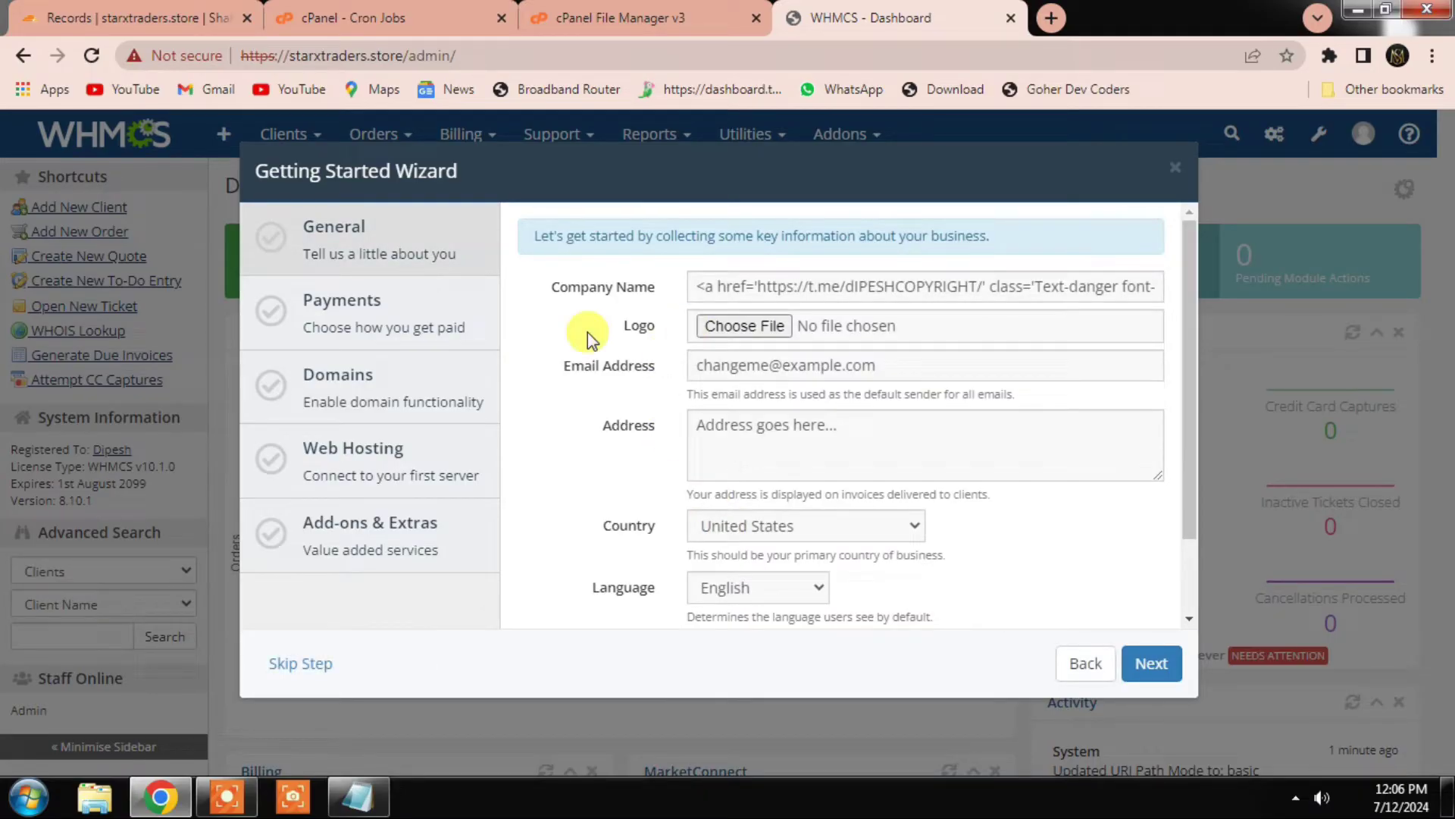
double_click(826, 288)
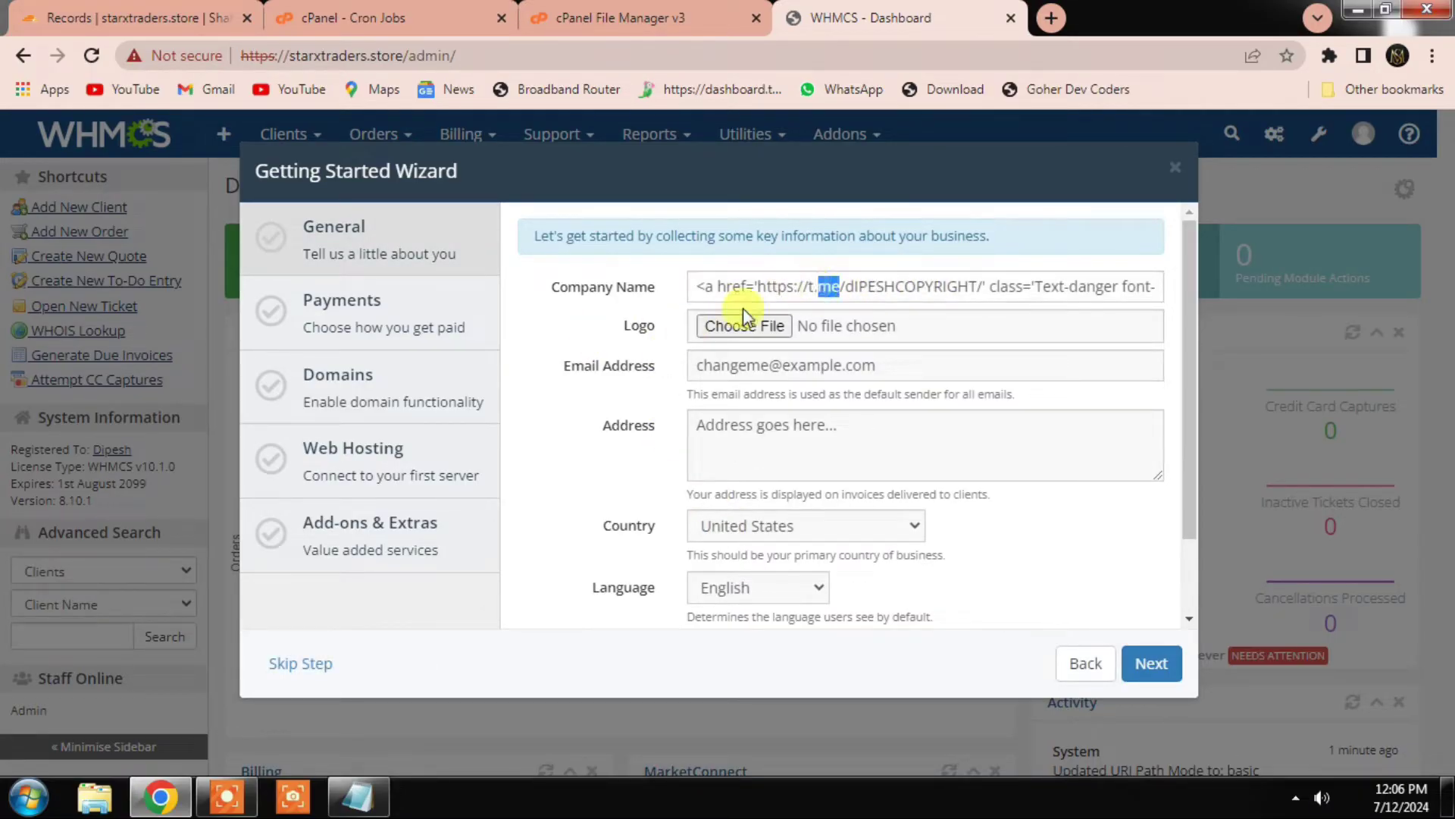
key("ctrl+a")
key("BackSpace")
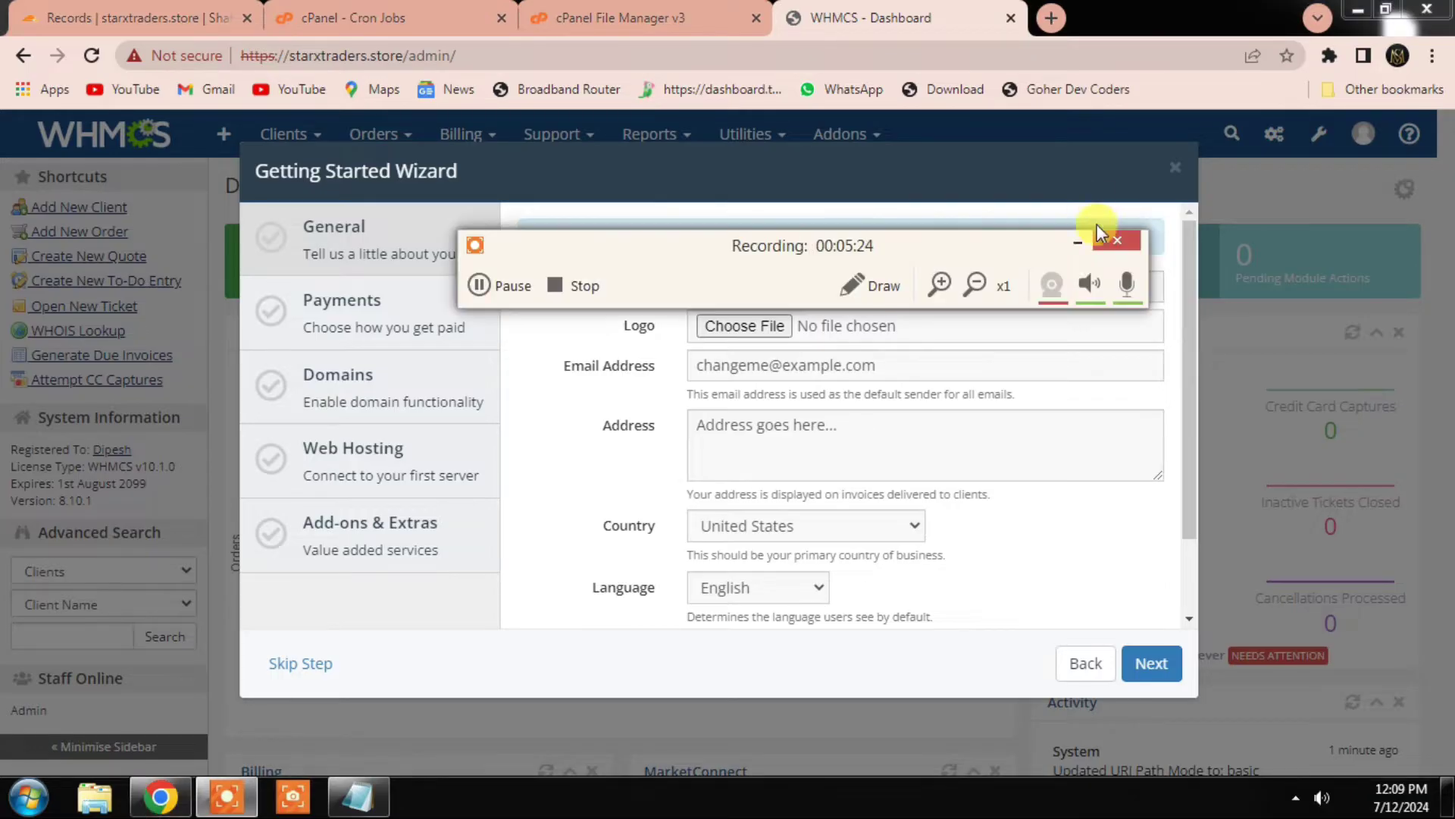
left_click(1098, 228)
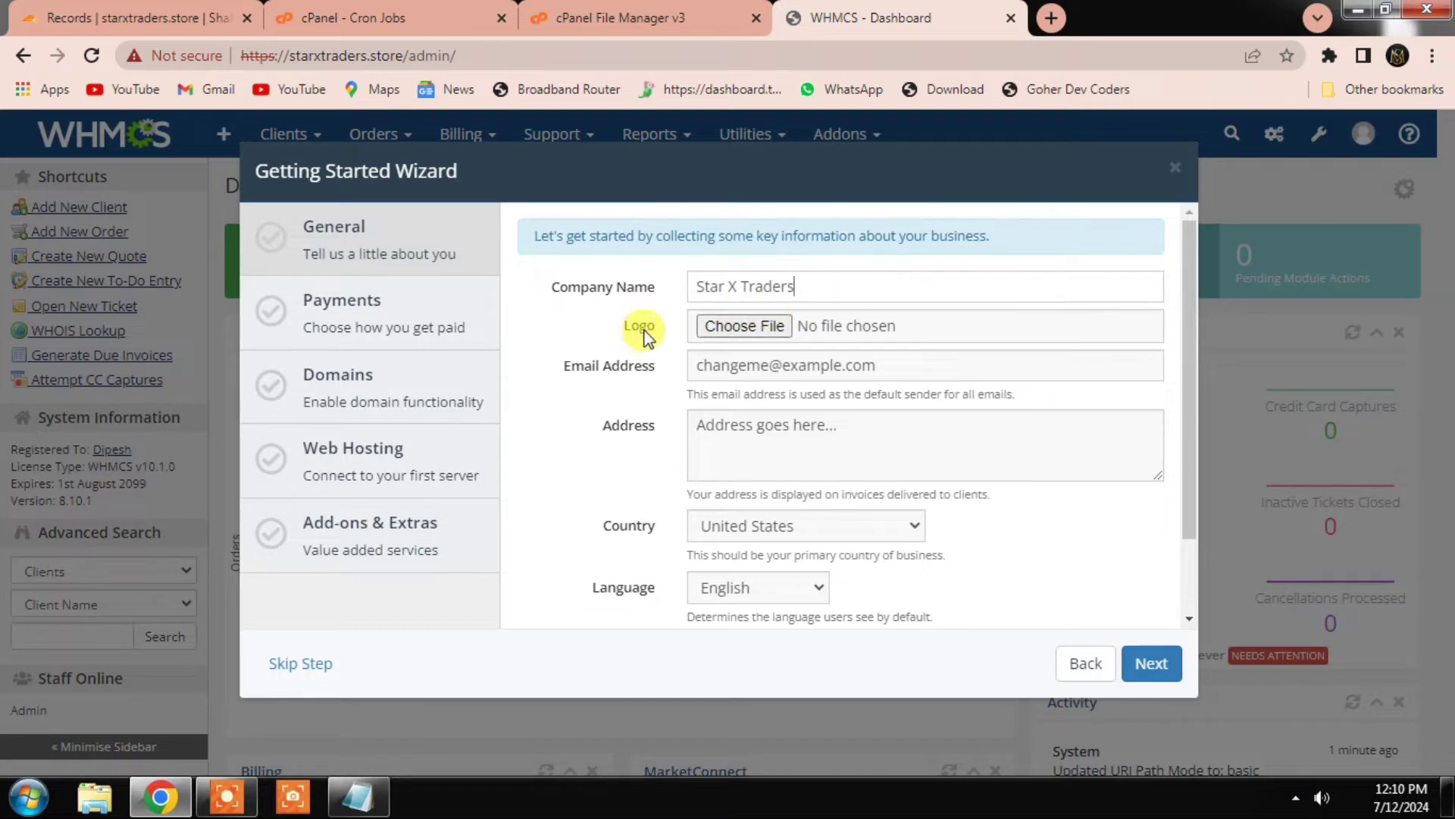
Step: Choose Starxhost.png as the company logo and finish the General step
left_click(741, 325)
left_click(370, 312)
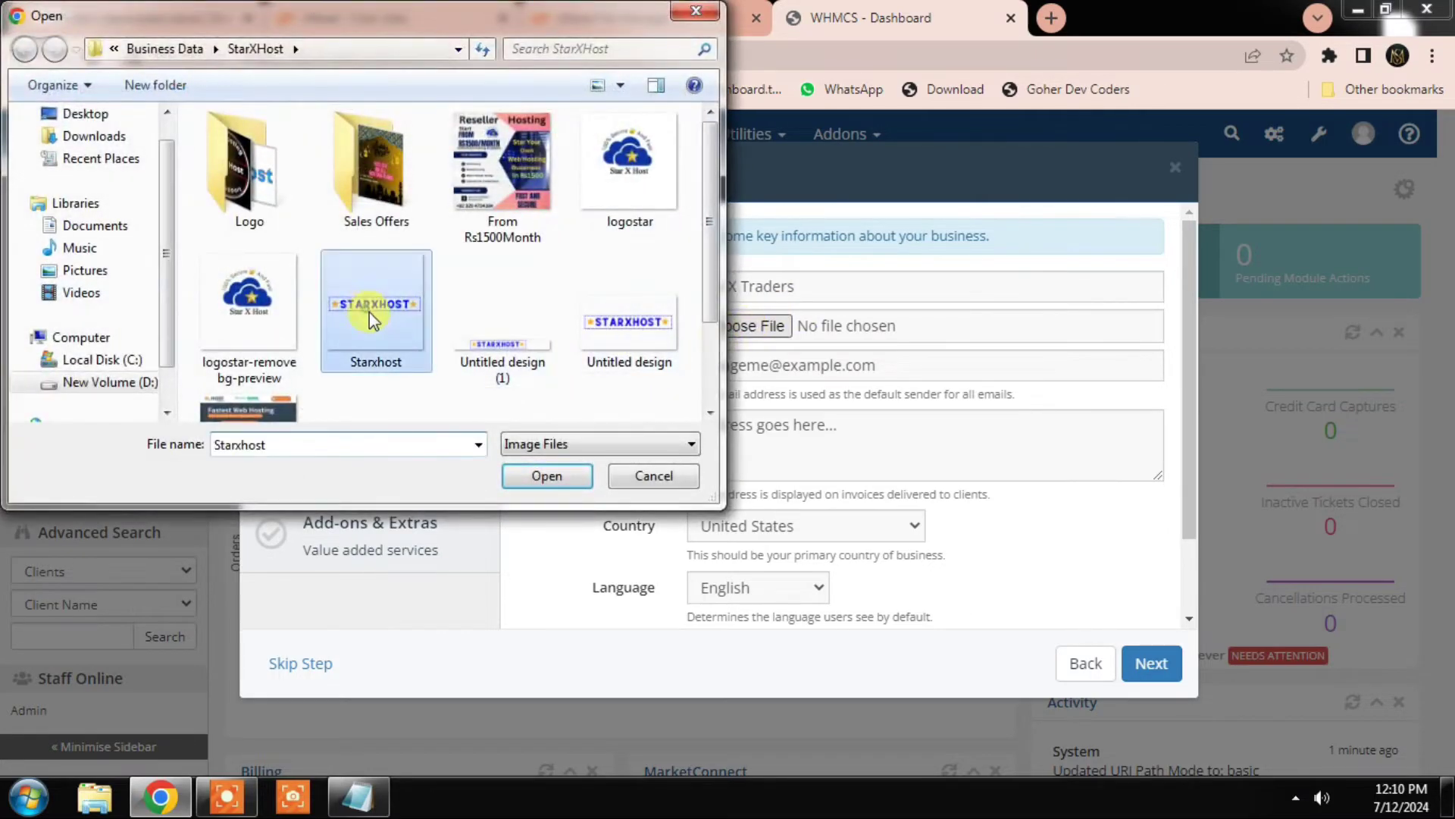
left_click(567, 476)
scroll(712, 372, "down", 2)
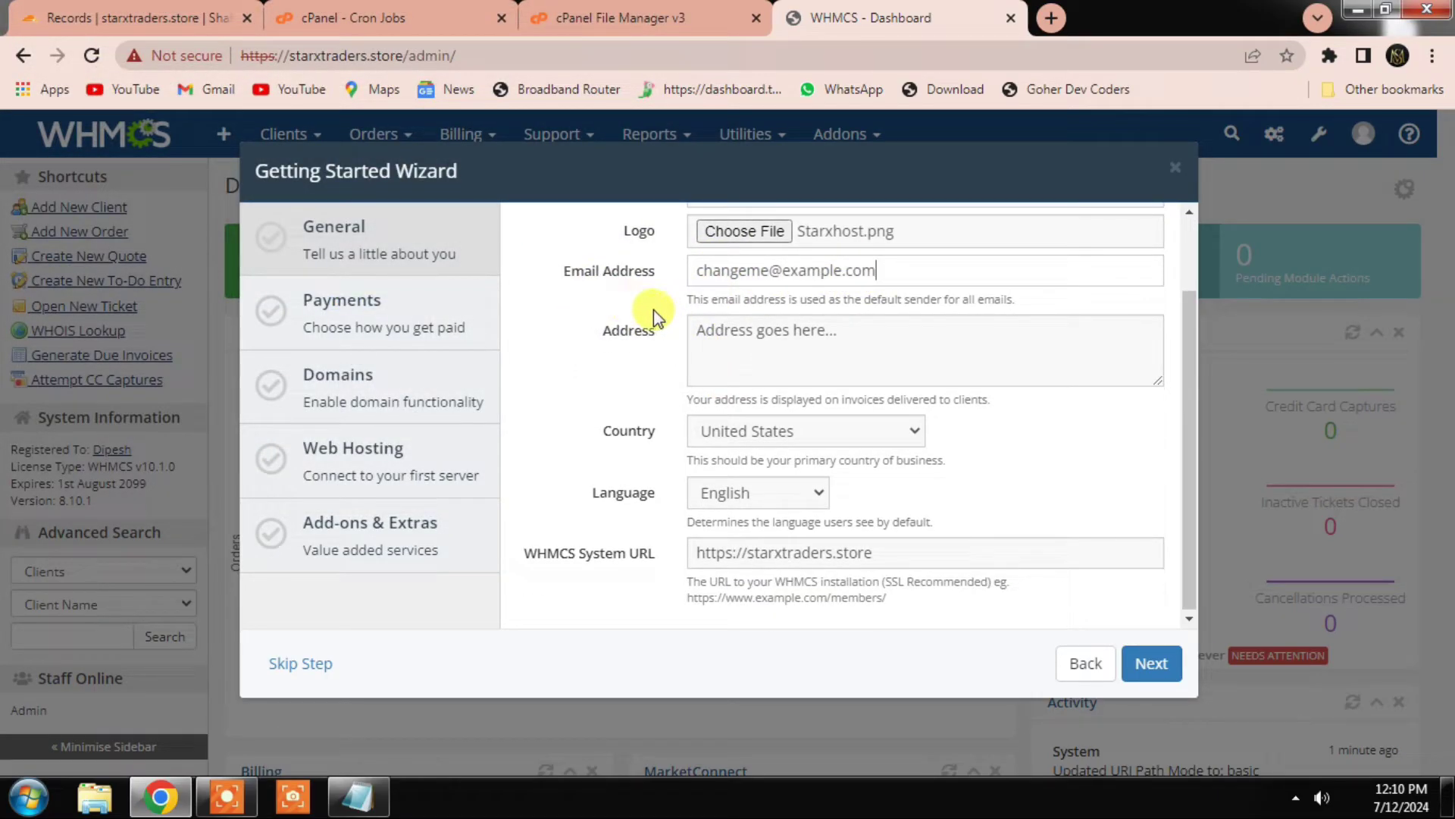
left_click(710, 334)
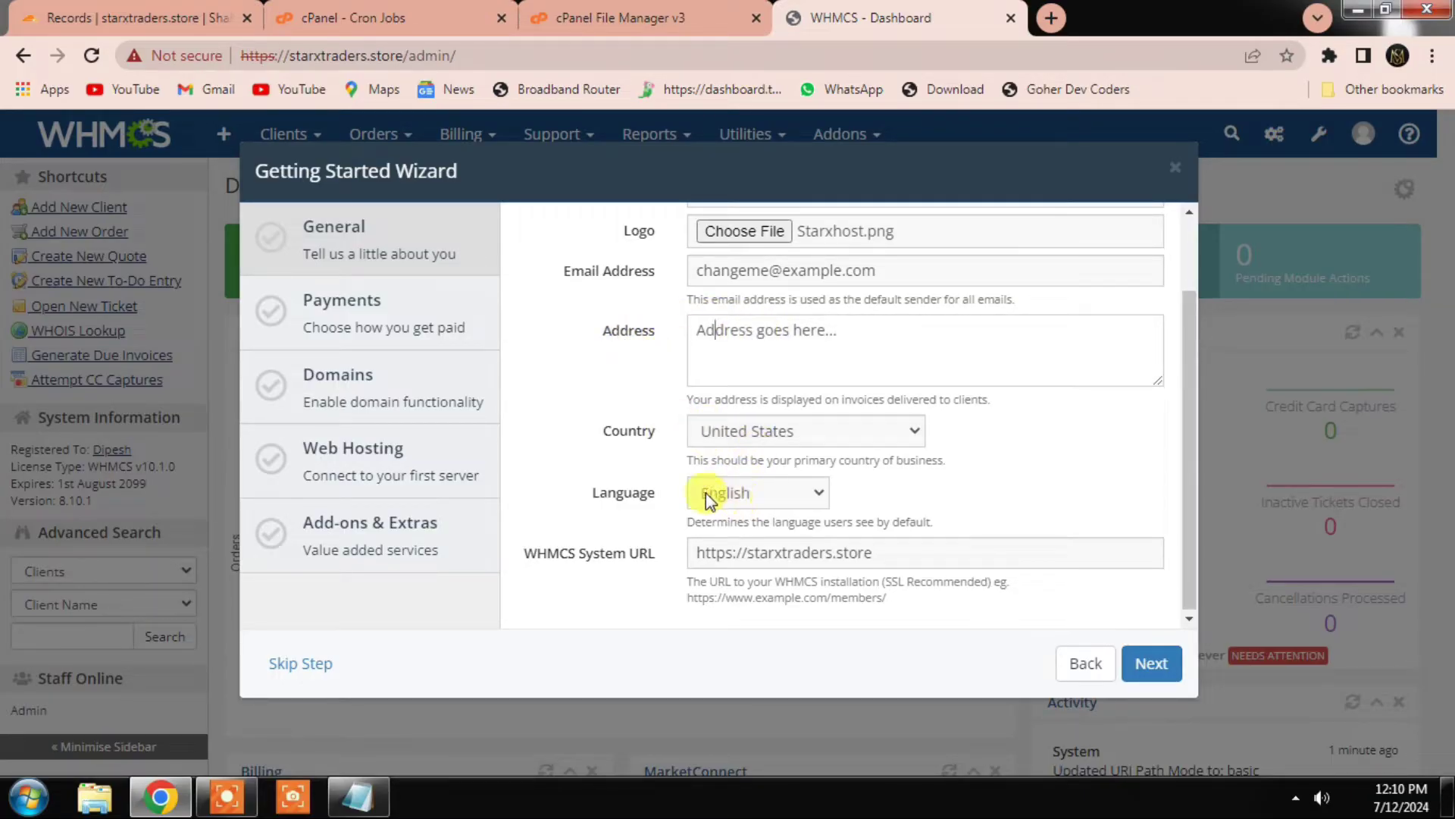
left_click(1162, 675)
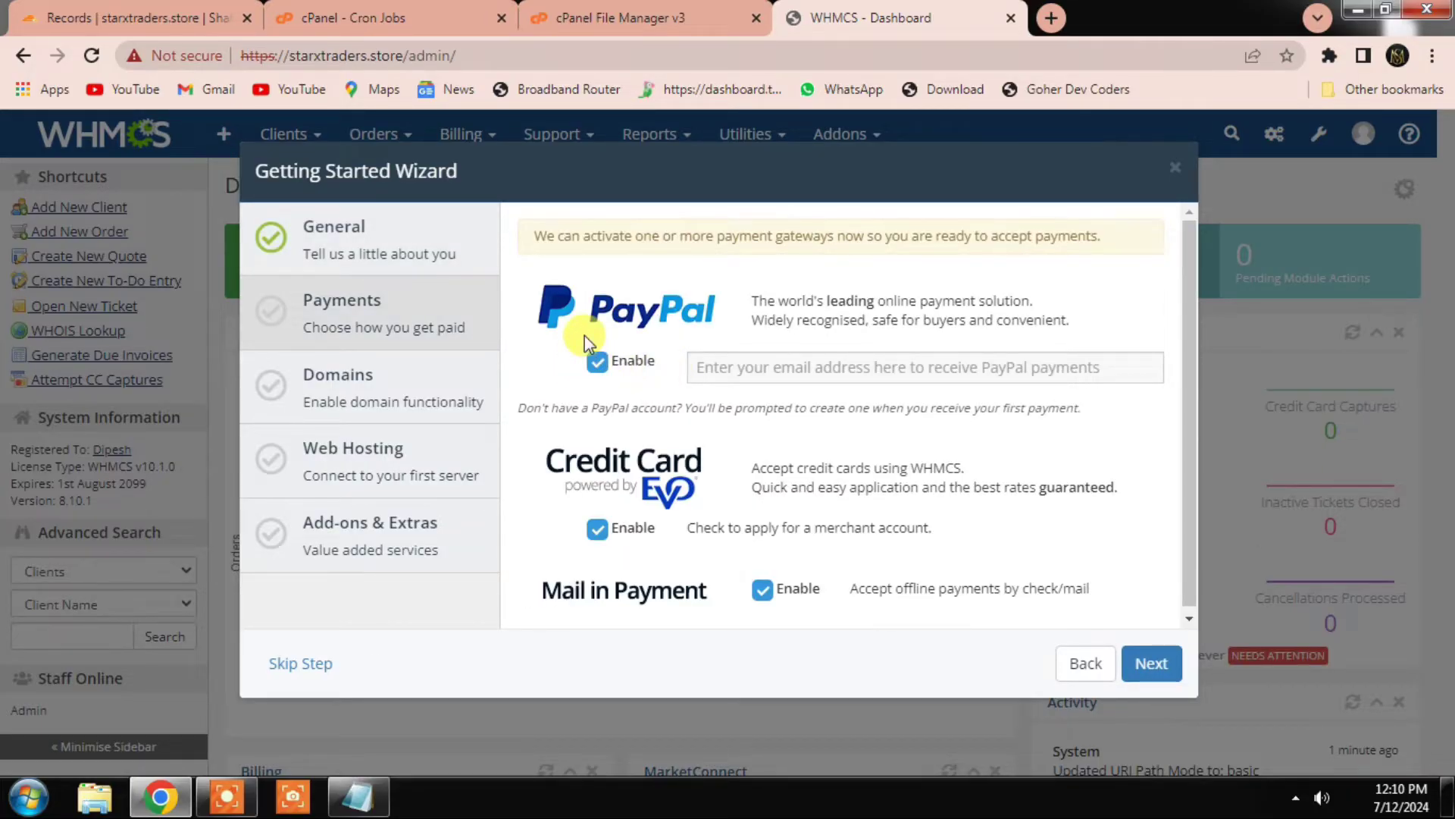
Step: Disable the PayPal, Credit Card and Mail in Payment gateways and continue
left_click(595, 359)
left_click(762, 590)
left_click(762, 605)
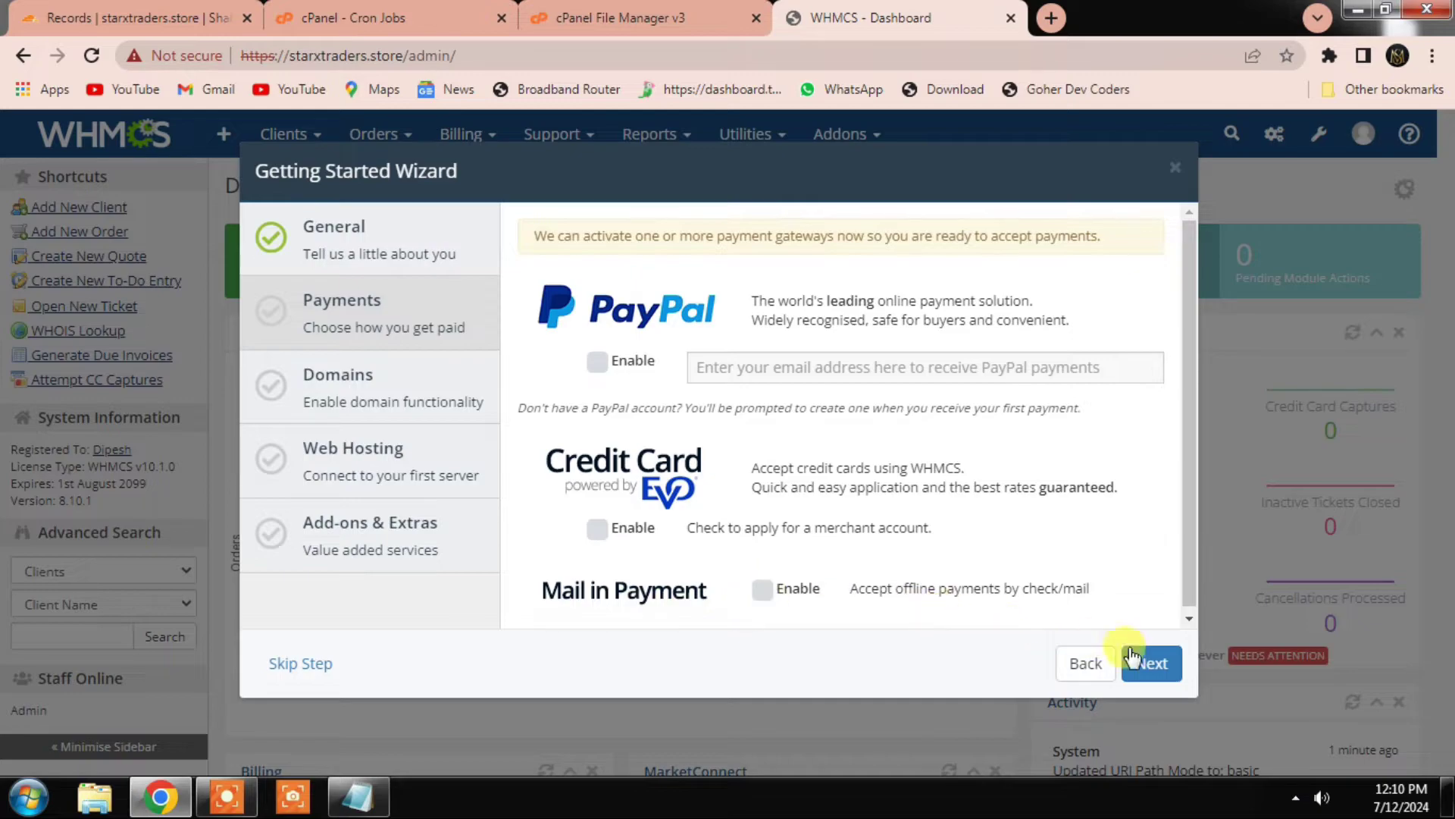
left_click(1152, 667)
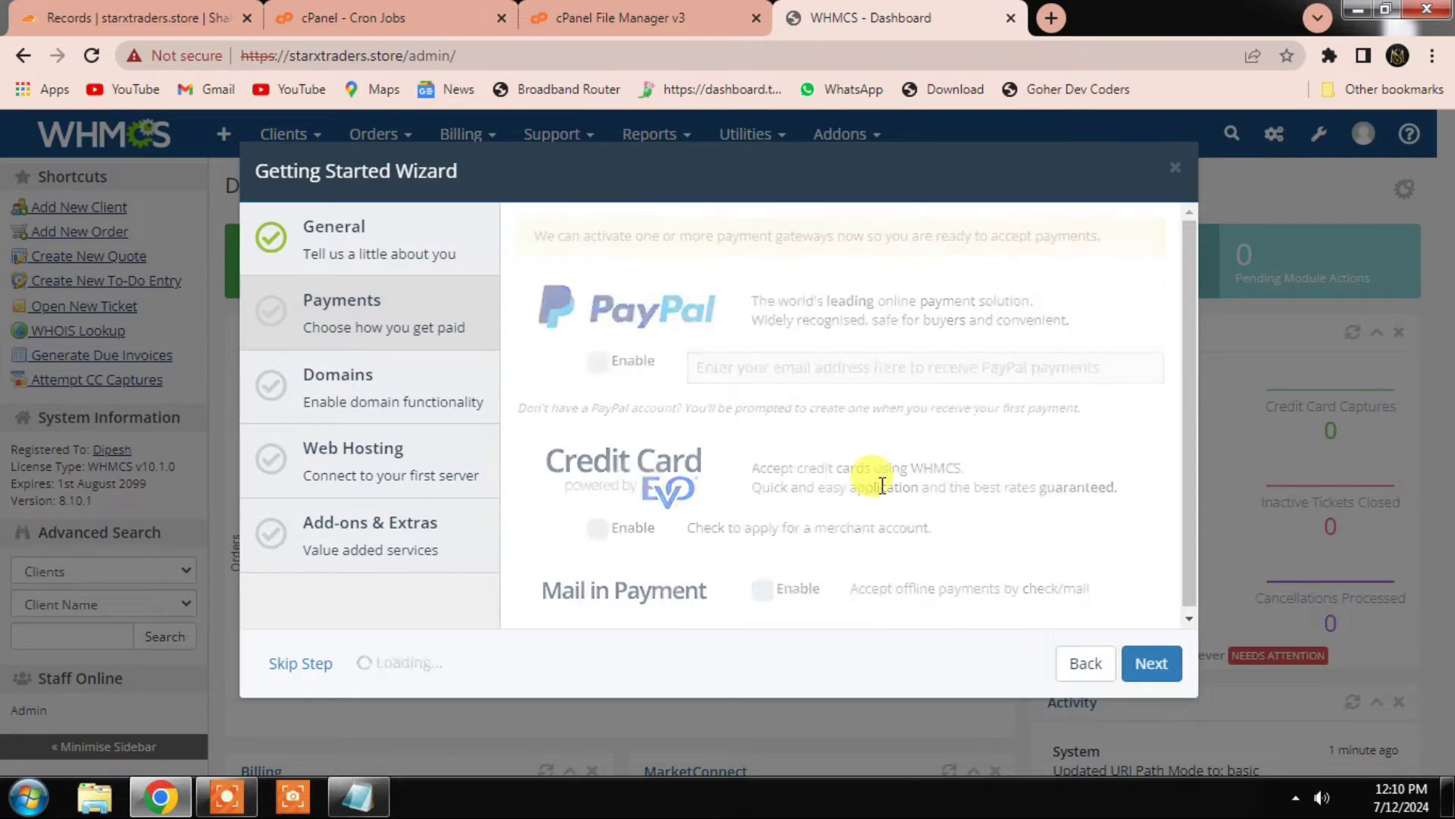
Step: Keep domain selling enabled, decline the free eNom account, and continue
left_click(704, 282)
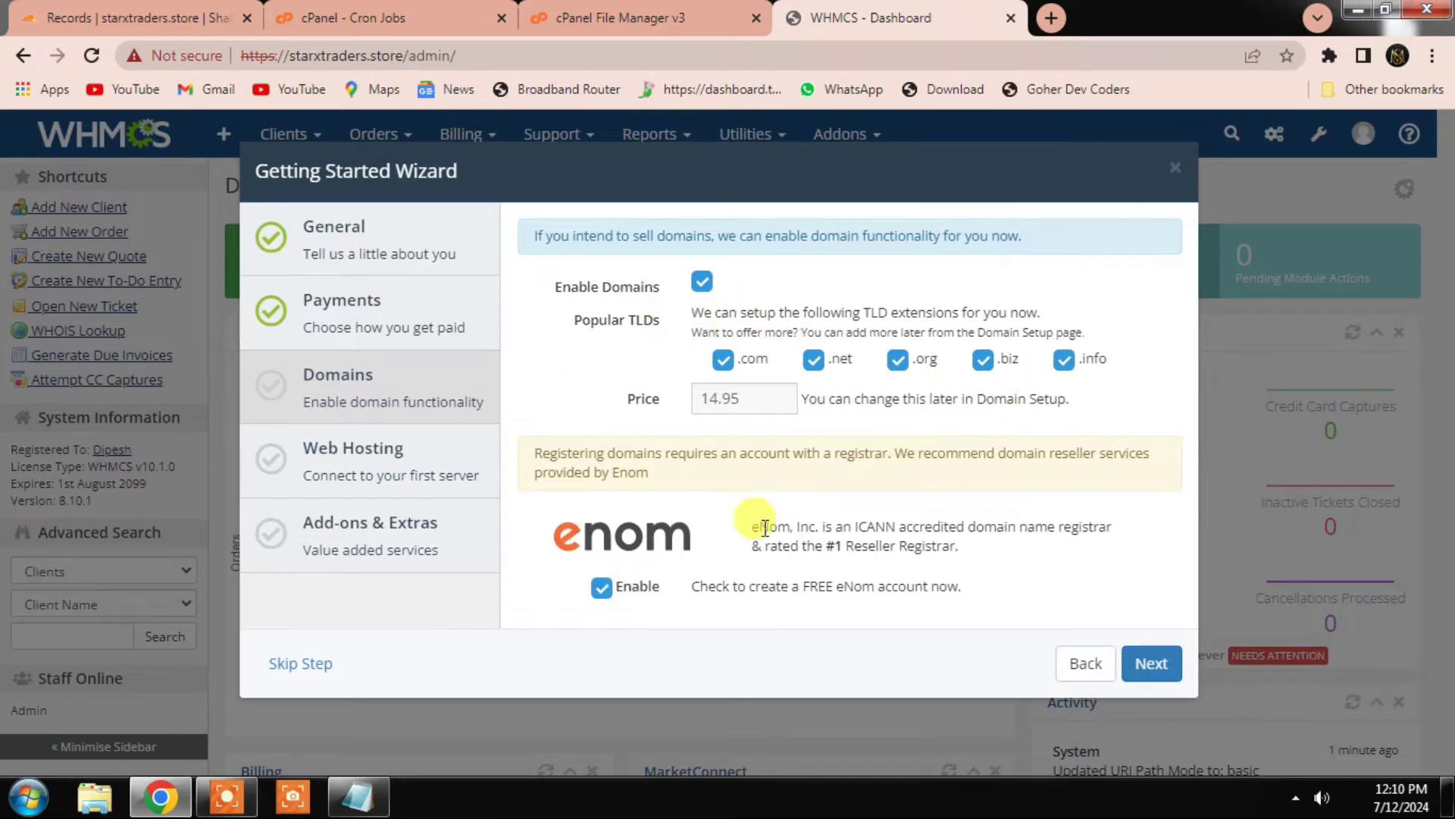
left_click(602, 589)
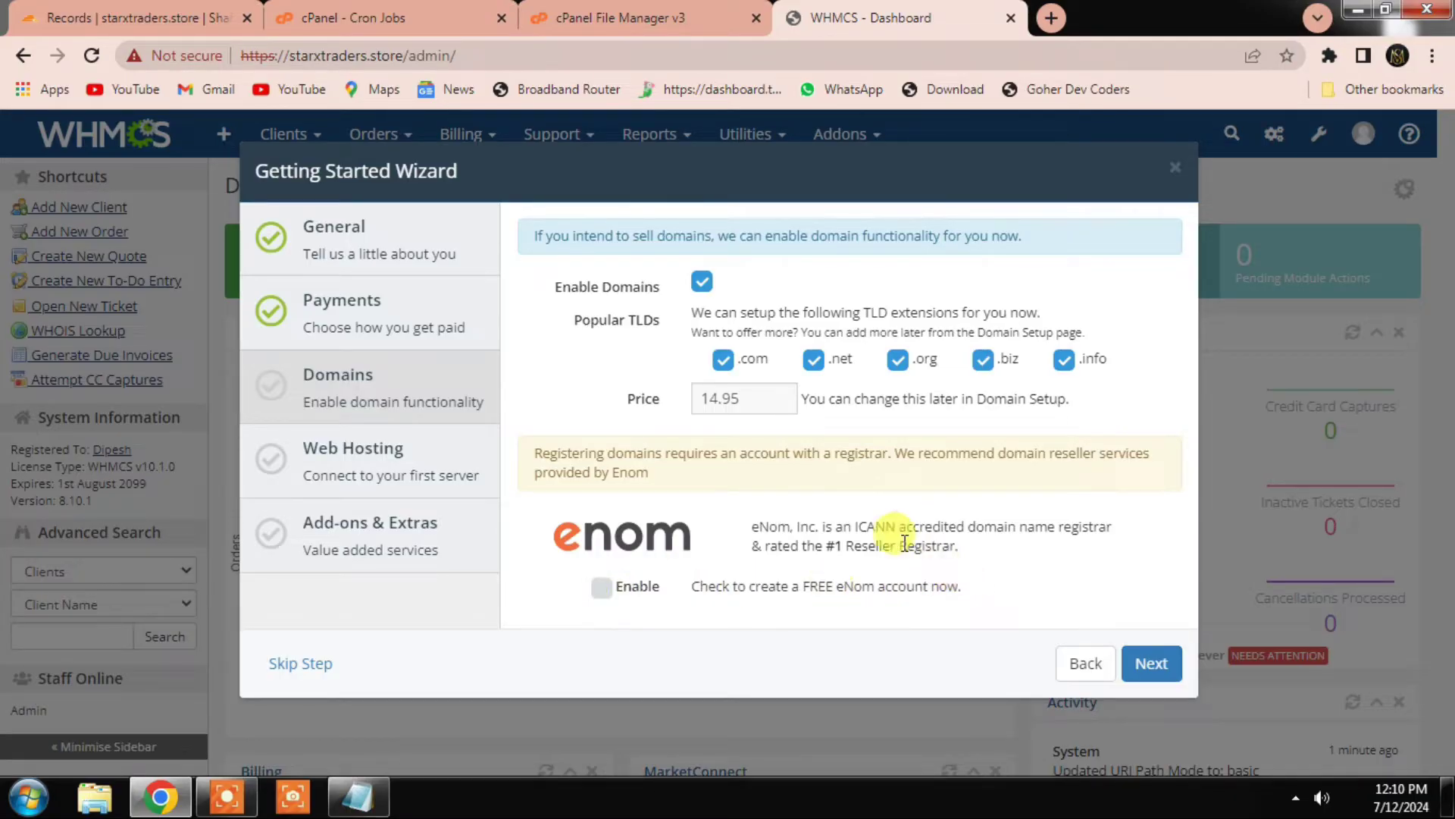
left_click(1152, 661)
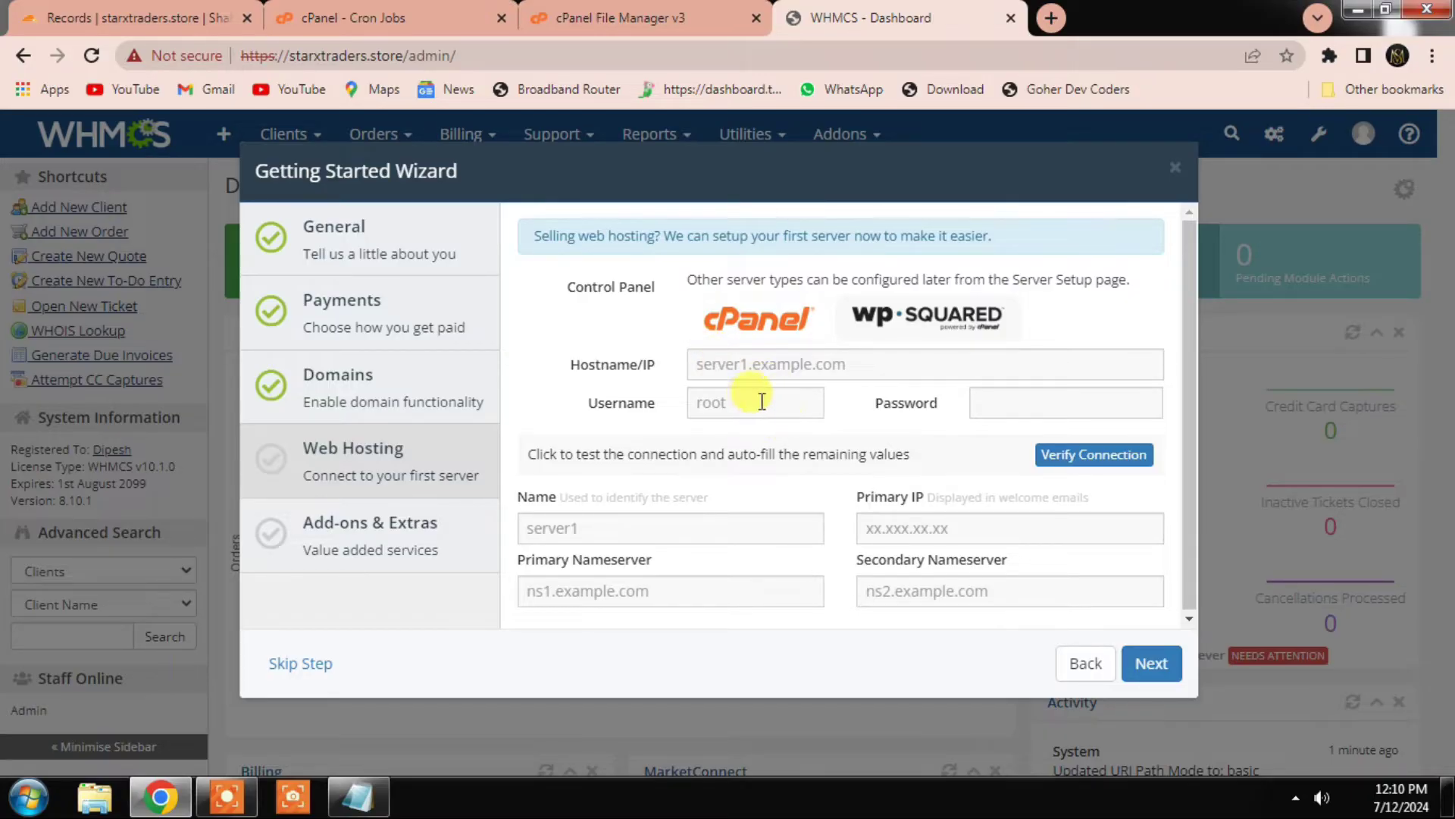
left_click(657, 371)
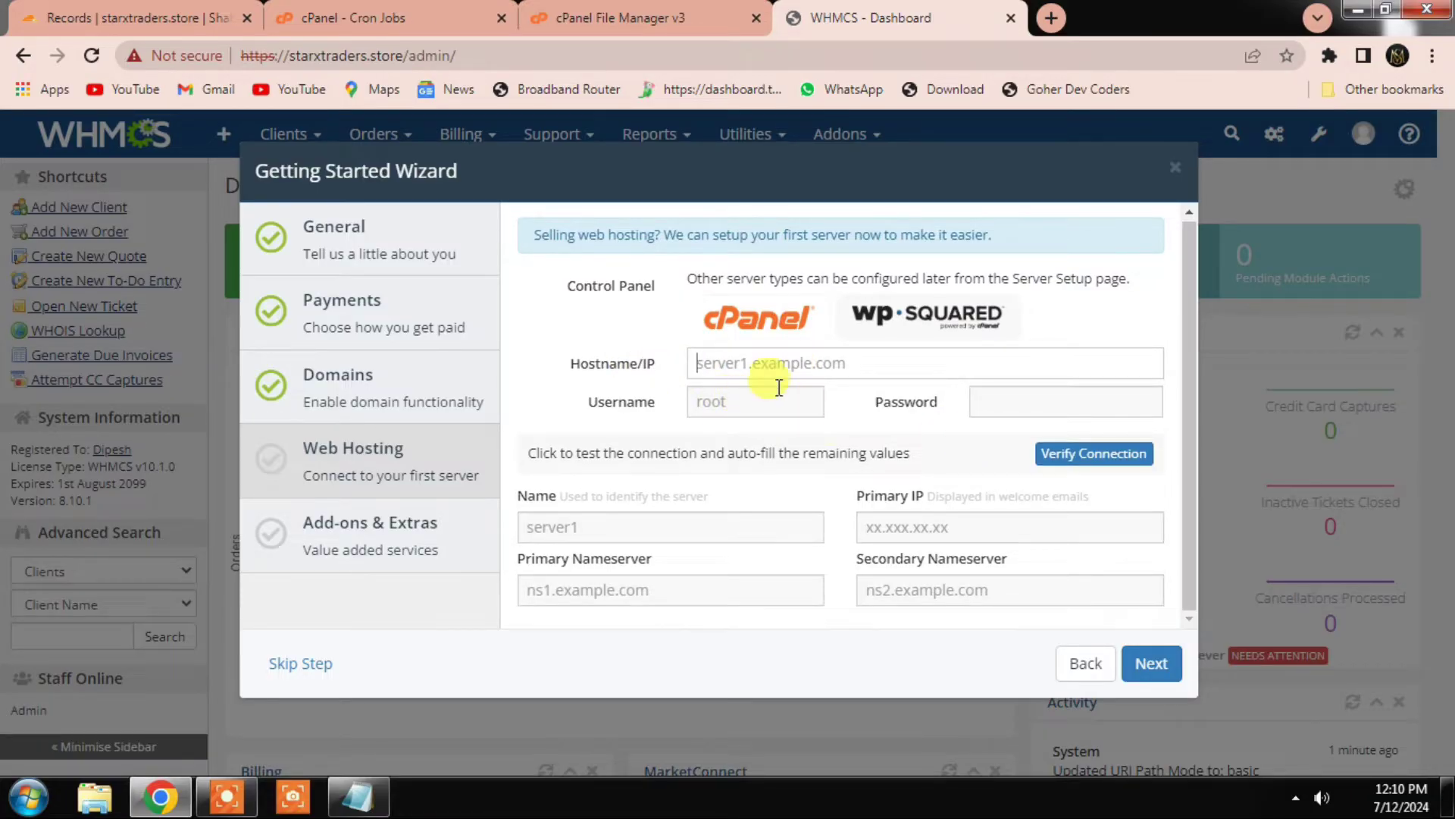
left_click(358, 795)
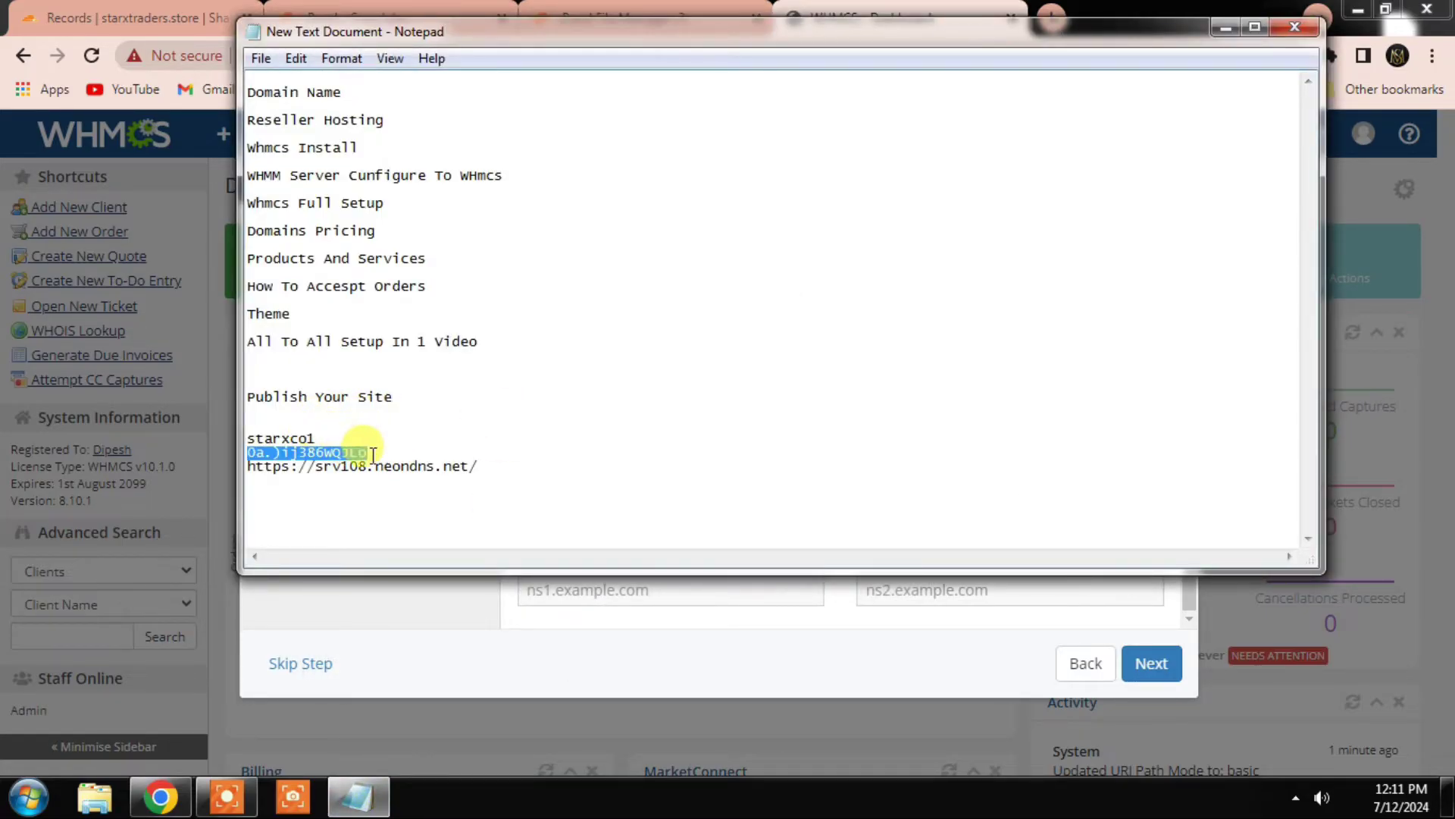
left_click_drag(479, 465, 241, 466)
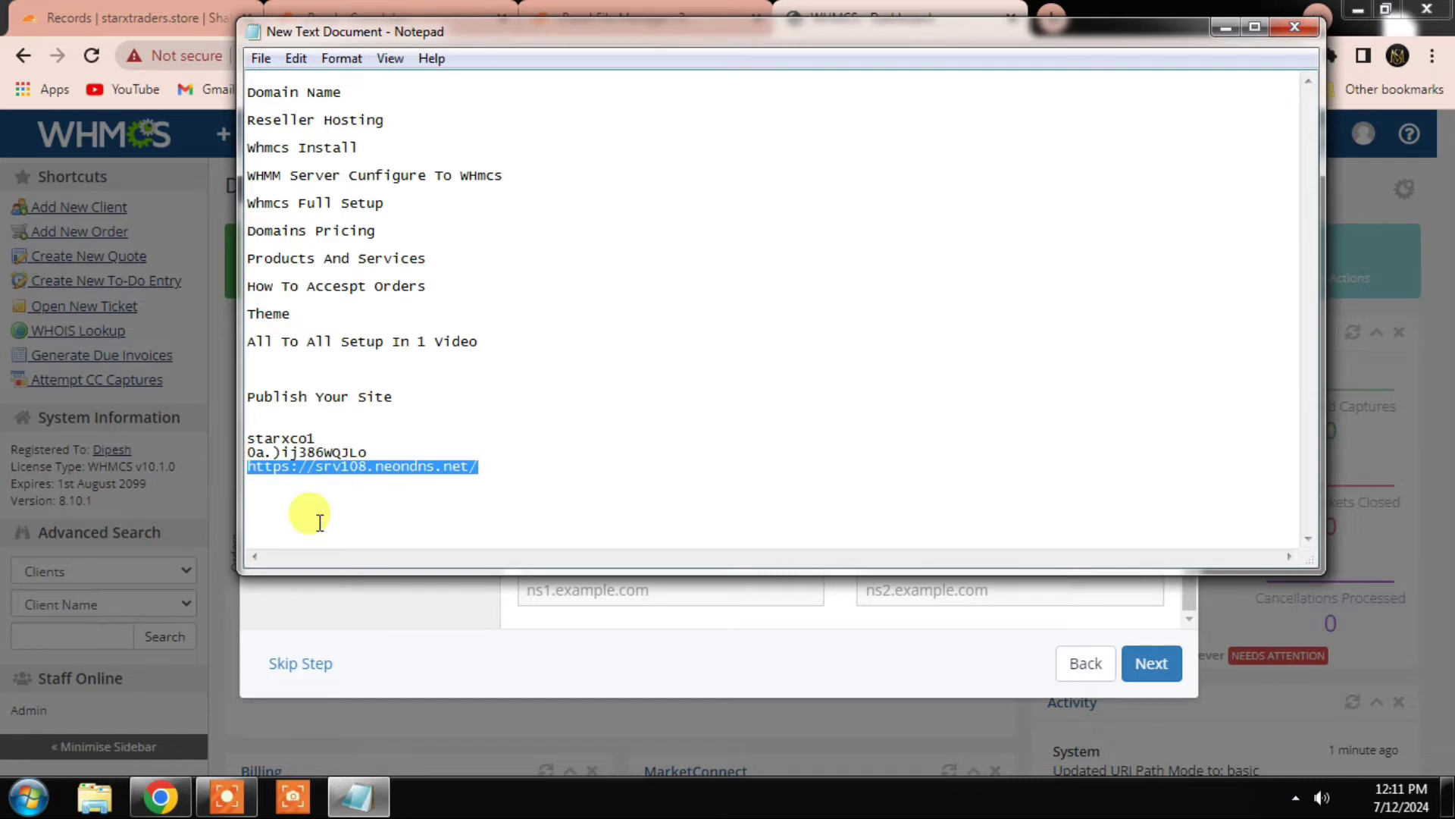
left_click(526, 692)
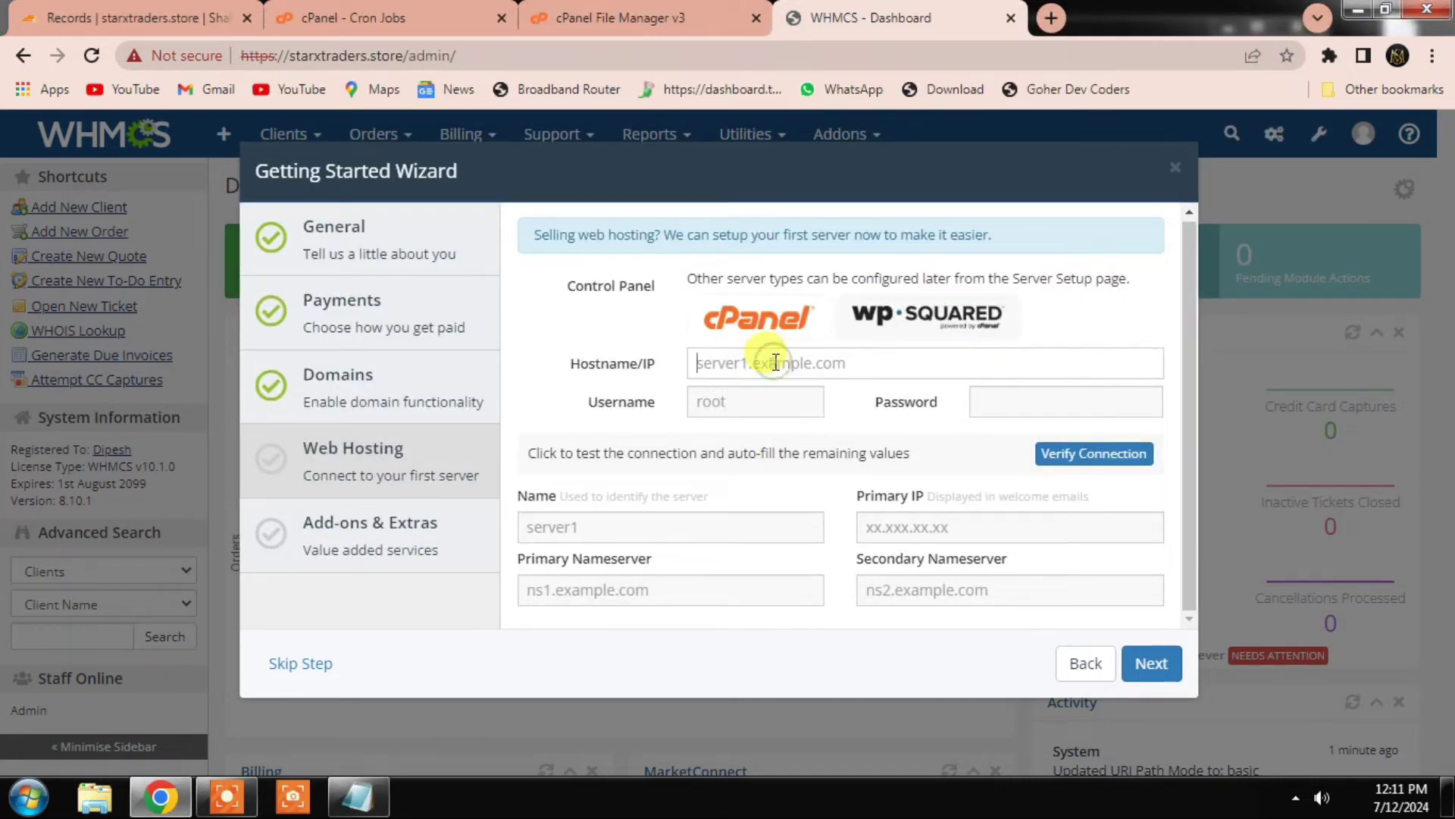
type("/usr/bin/php -q /home/starxco1/public_html/crons/cron.php")
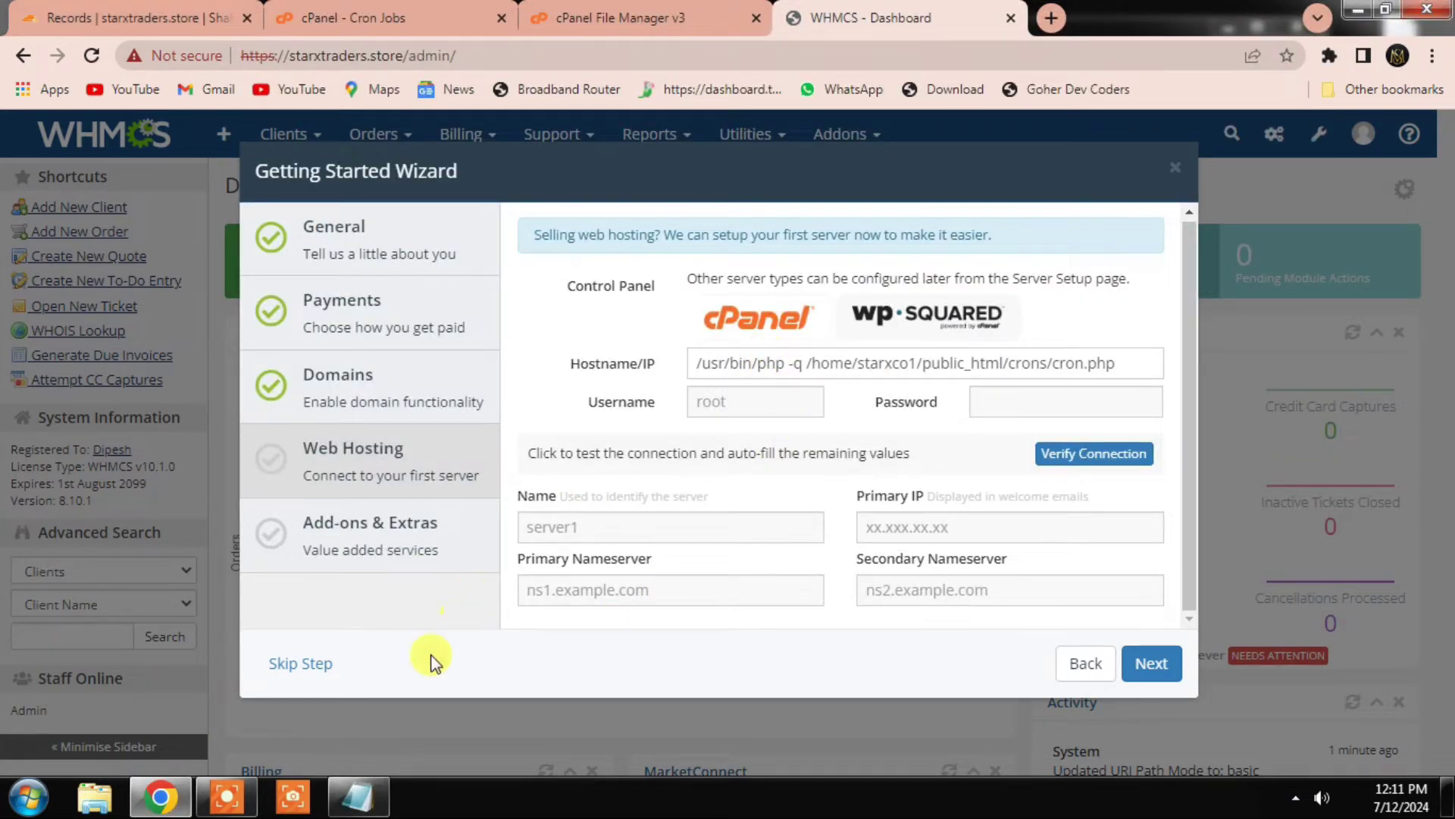
left_click(357, 796)
right_click(320, 473)
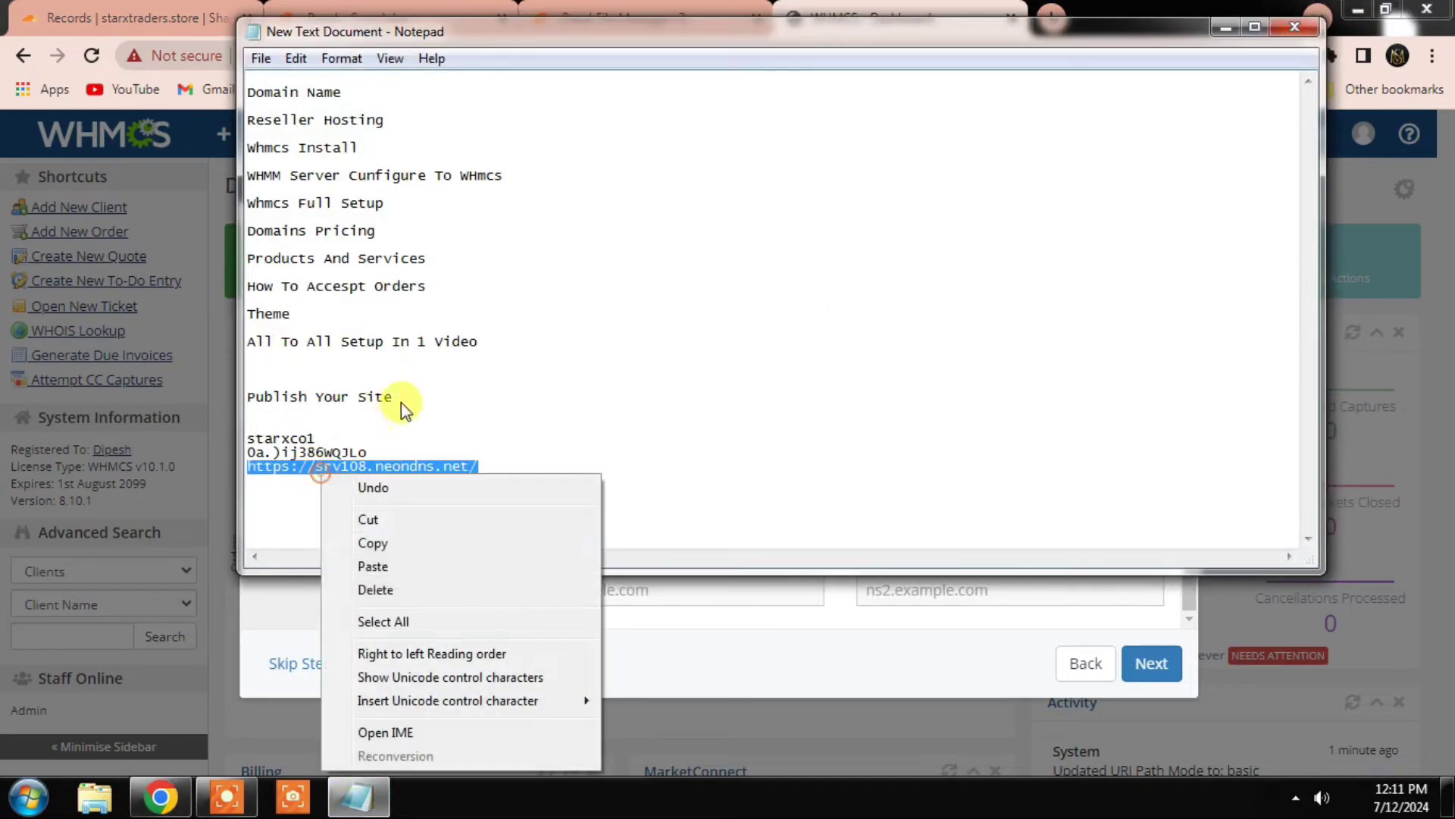
left_click(373, 543)
left_click(476, 607)
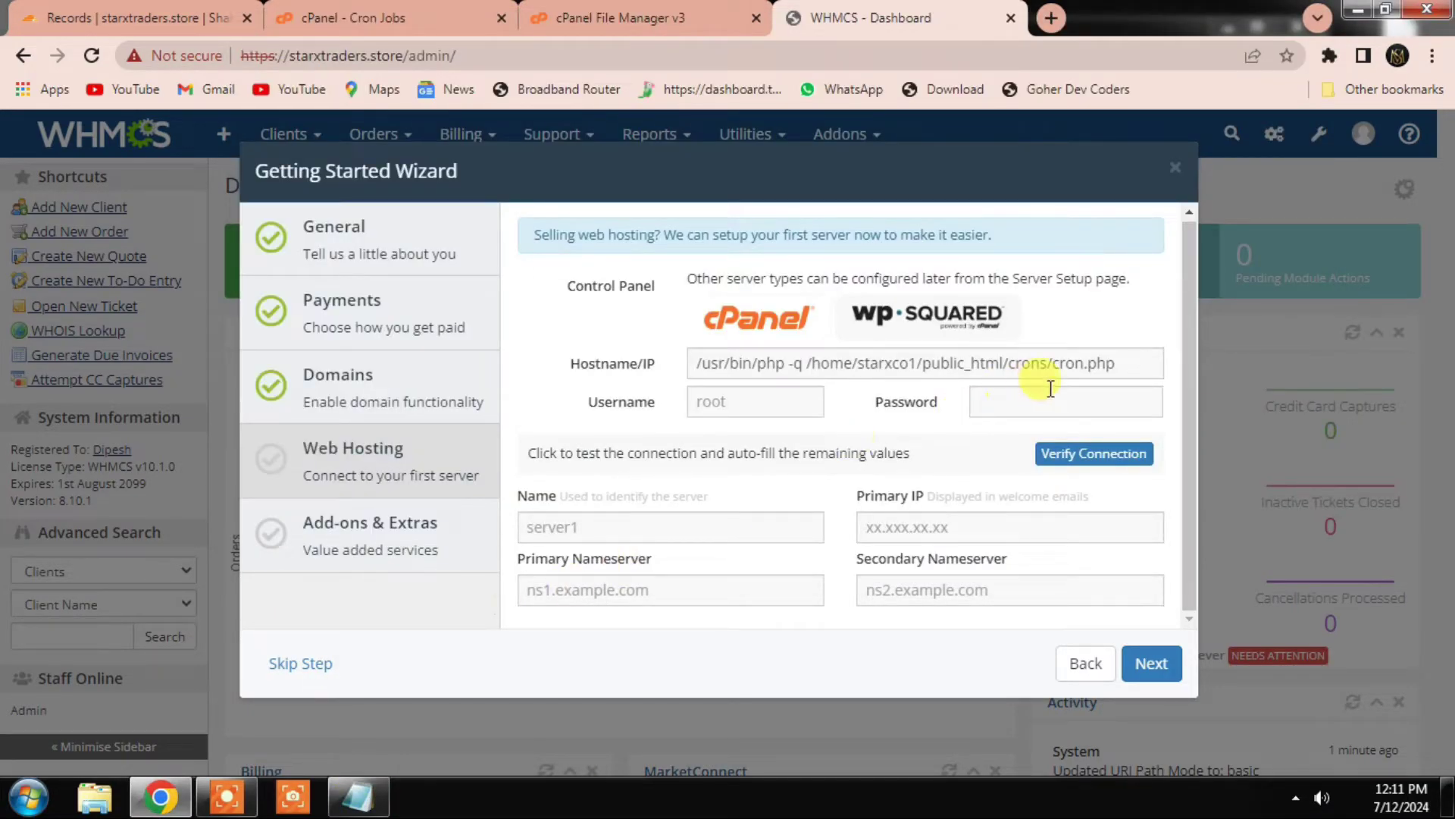
left_click_drag(1107, 363, 656, 372)
right_click(788, 367)
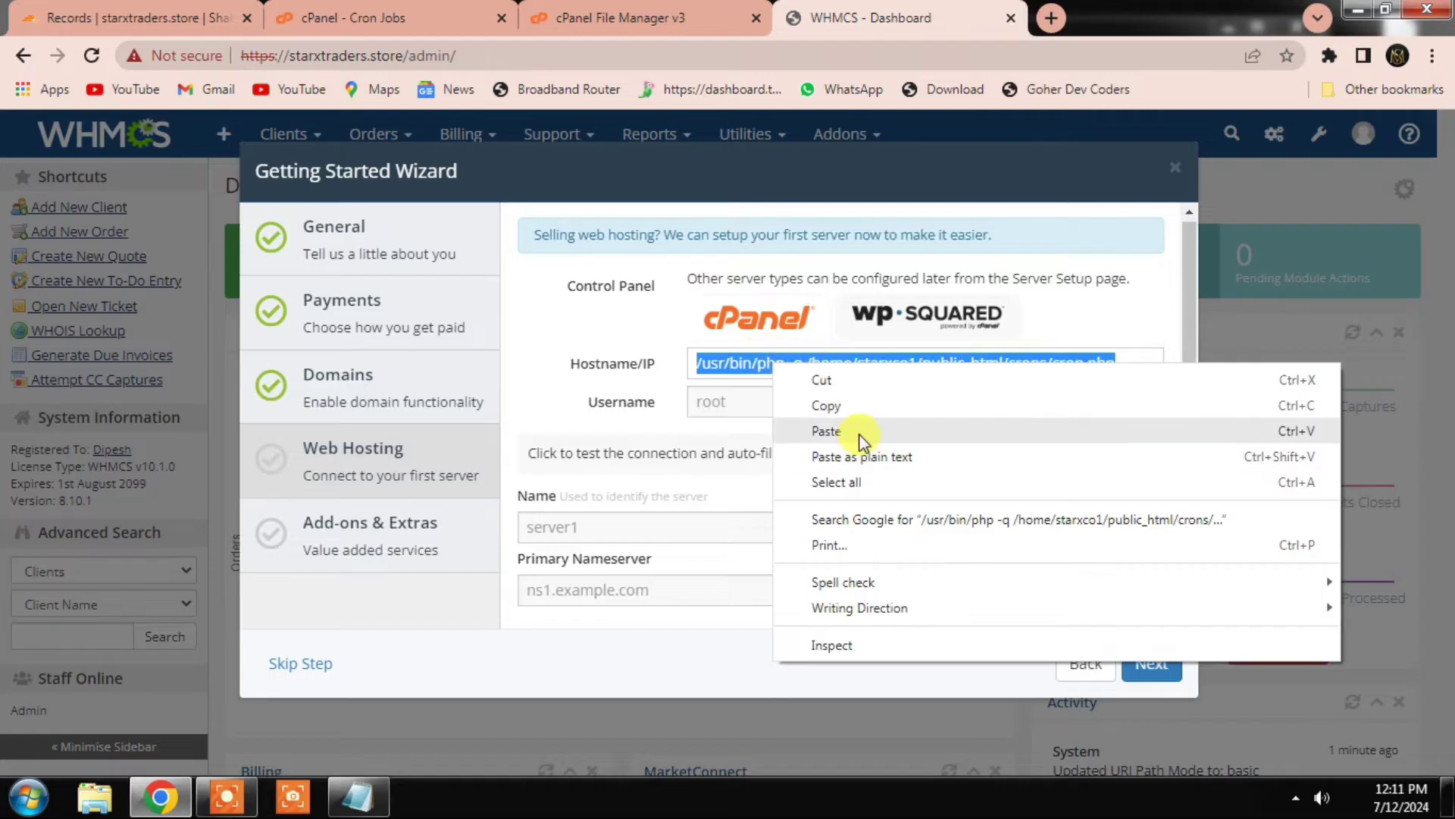
left_click(826, 429)
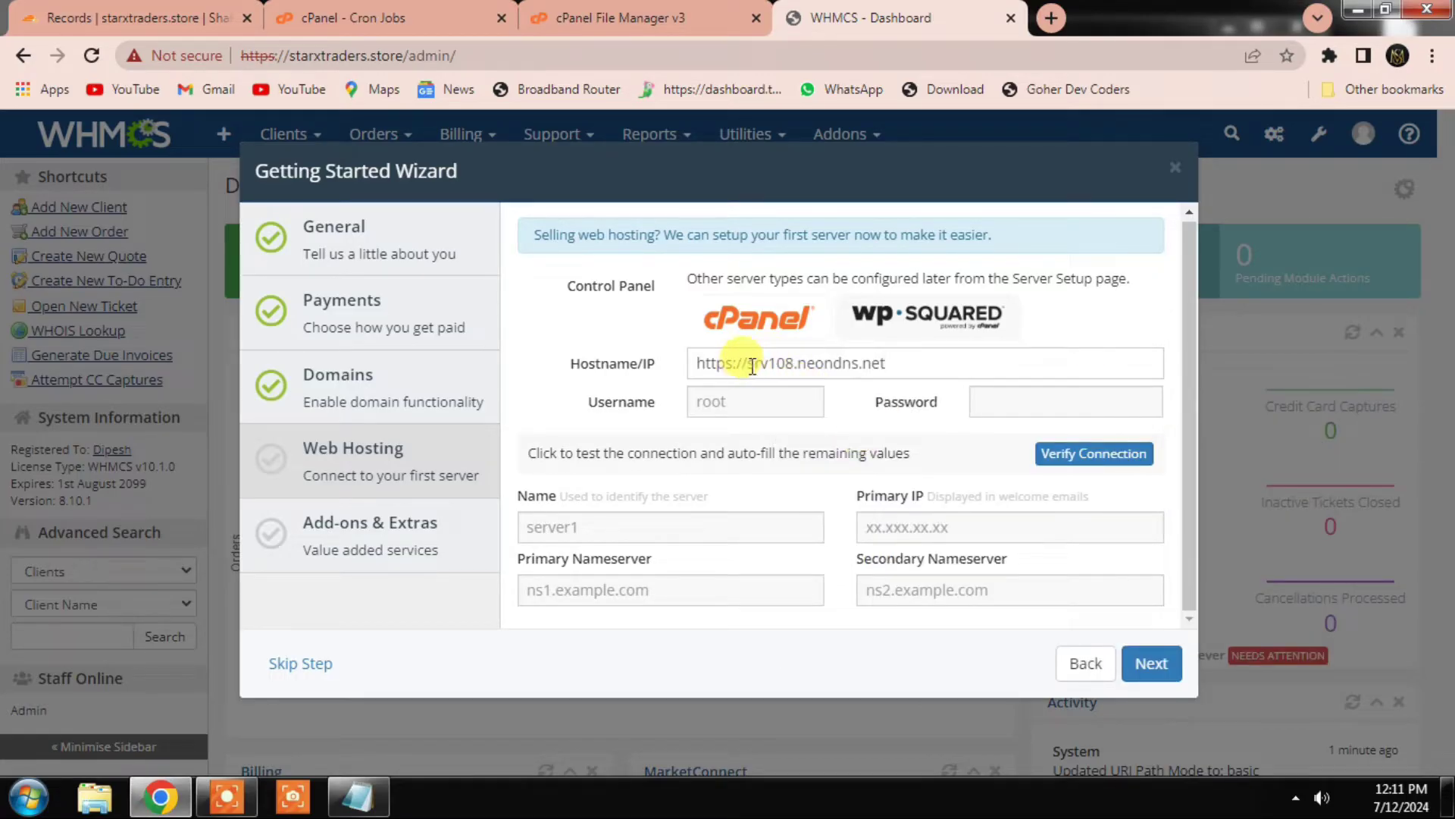
left_click_drag(753, 367, 683, 367)
key("BackSpace")
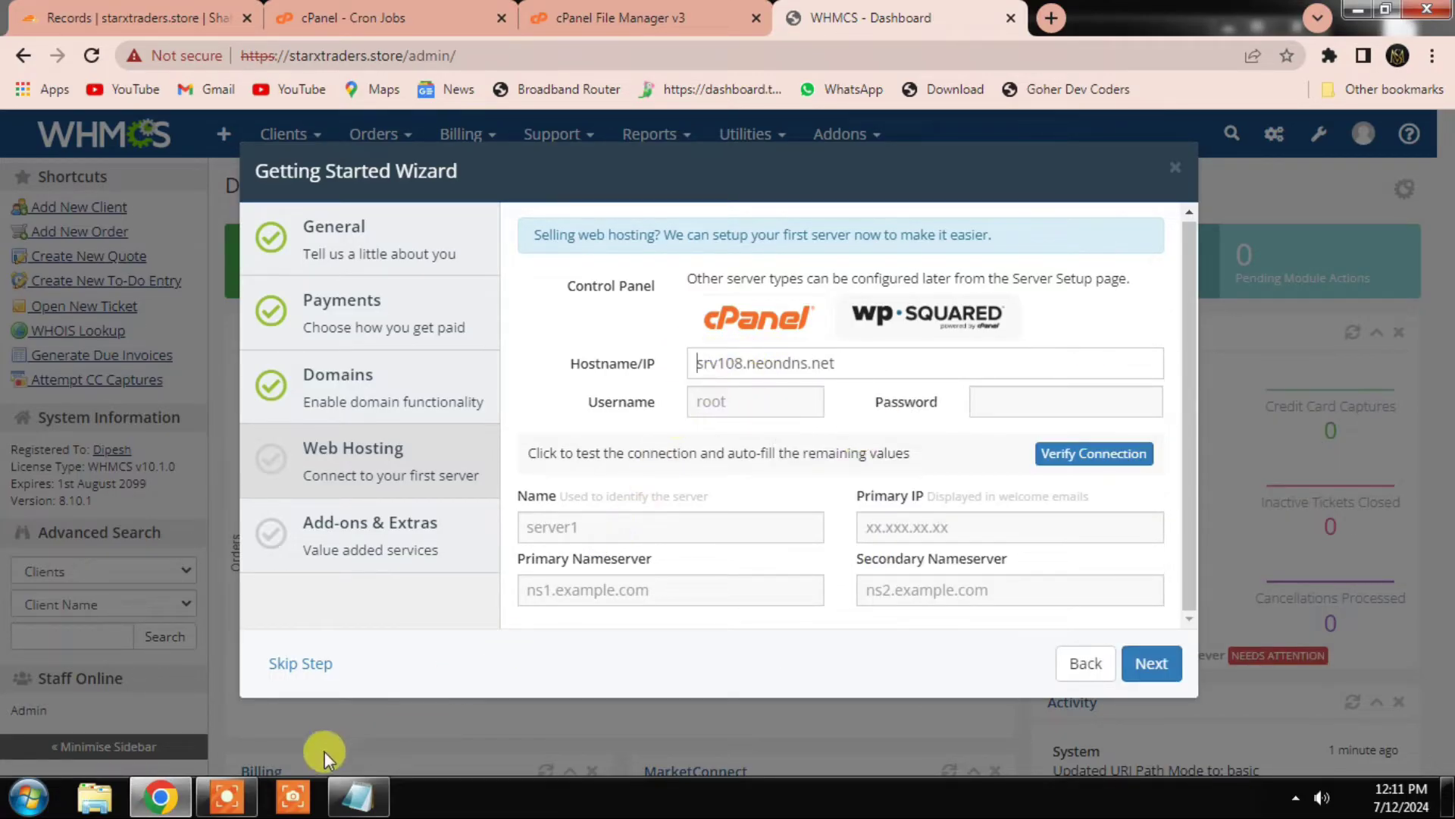
Step: Copy the cPanel username from the notes into the wizard's Username field
left_click(379, 788)
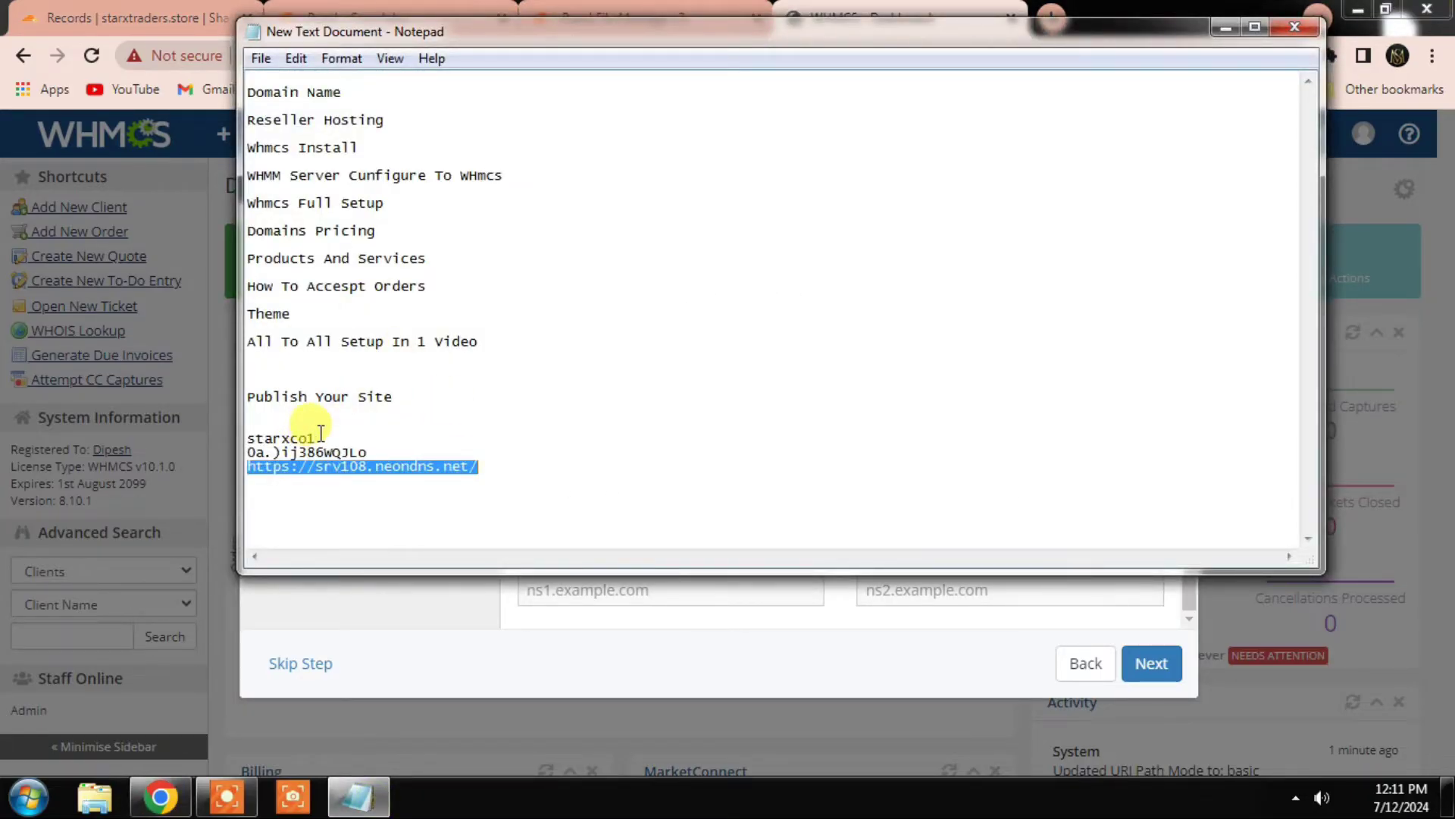
left_click_drag(320, 436, 246, 432)
right_click(263, 439)
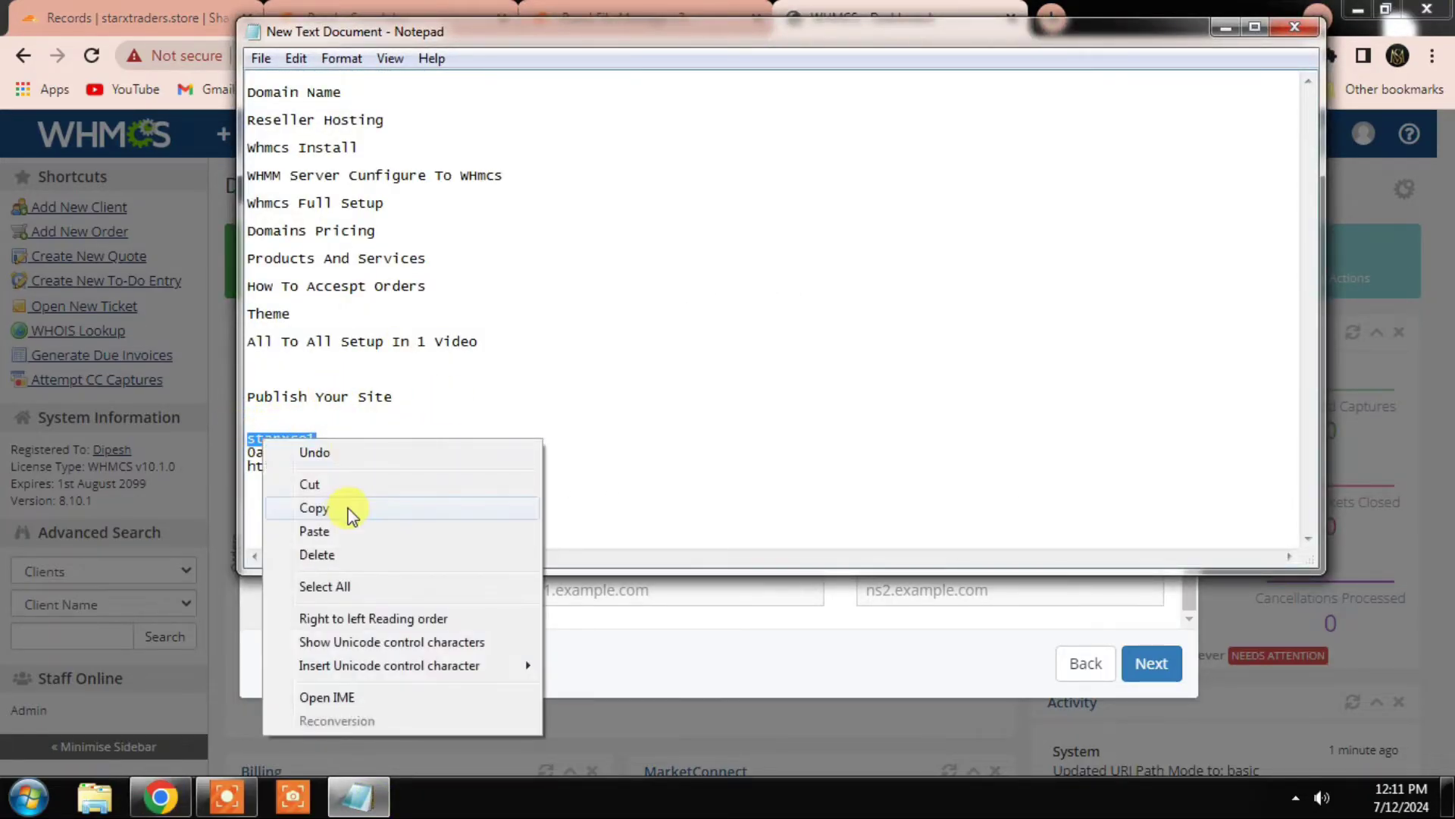
left_click(348, 508)
left_click(705, 617)
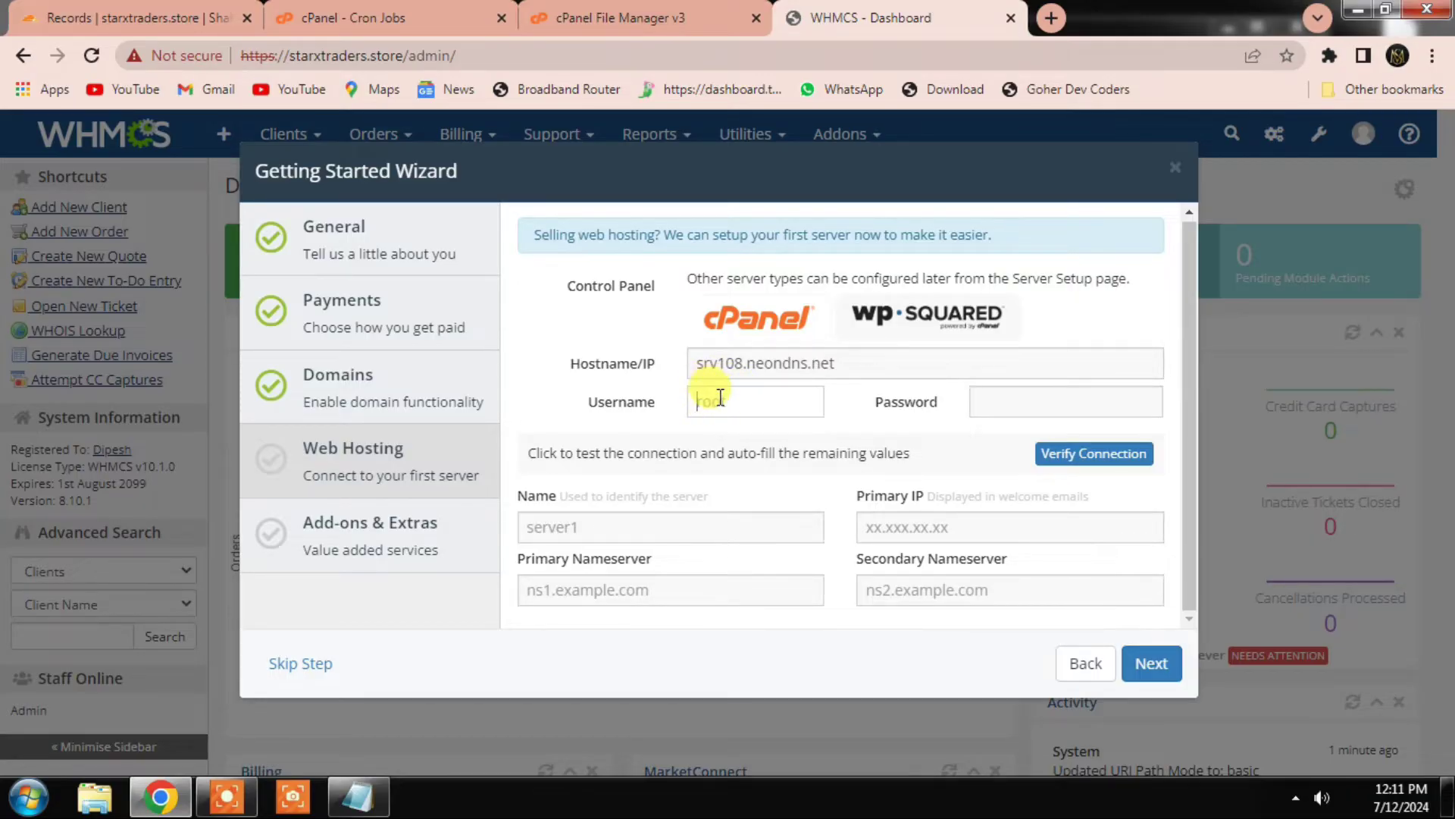
right_click(719, 398)
left_click(780, 525)
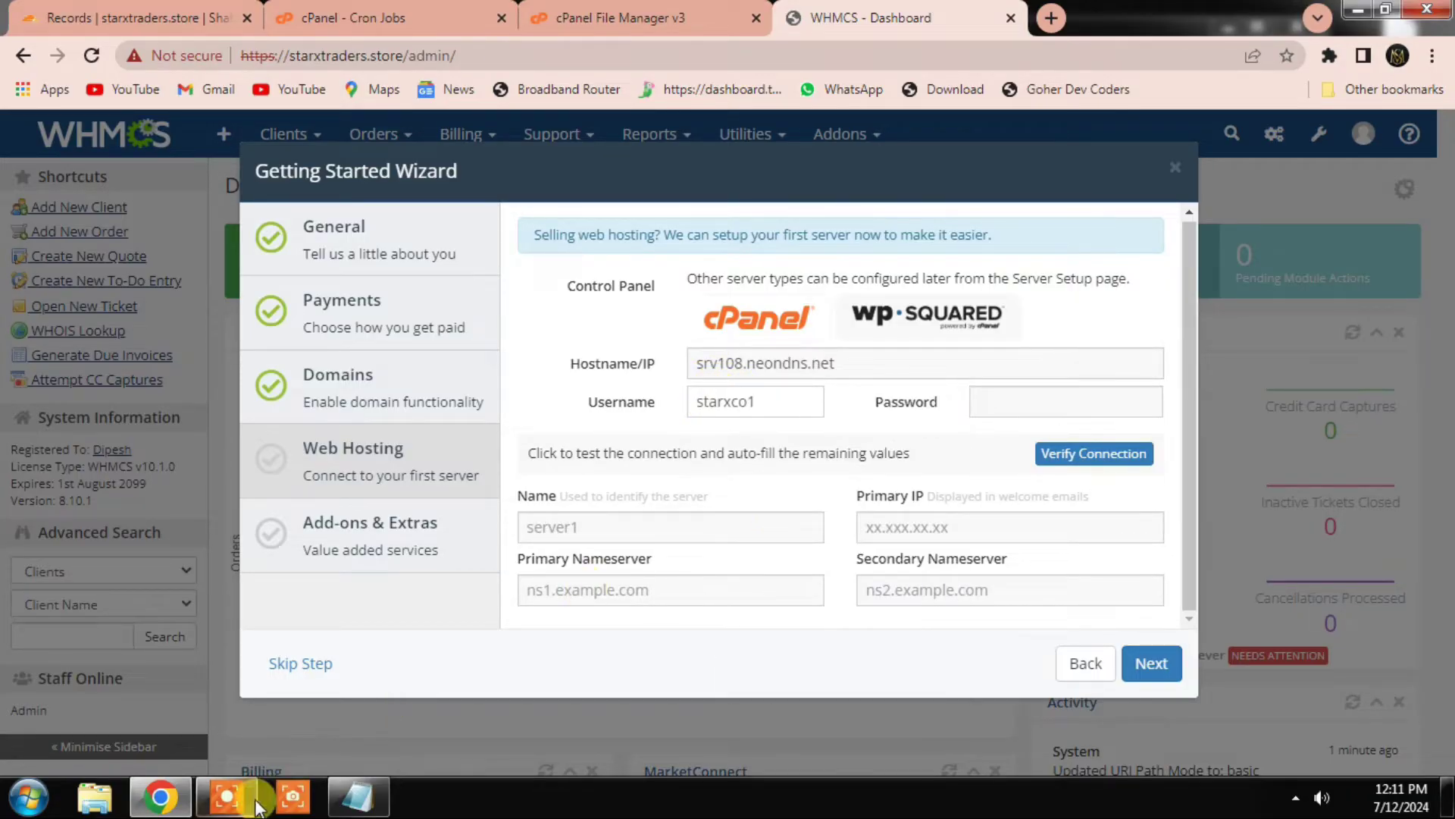
Step: Copy the account password into the Password field and verify the server connection
left_click(358, 796)
left_click_drag(369, 453, 251, 453)
right_click(256, 453)
left_click(384, 526)
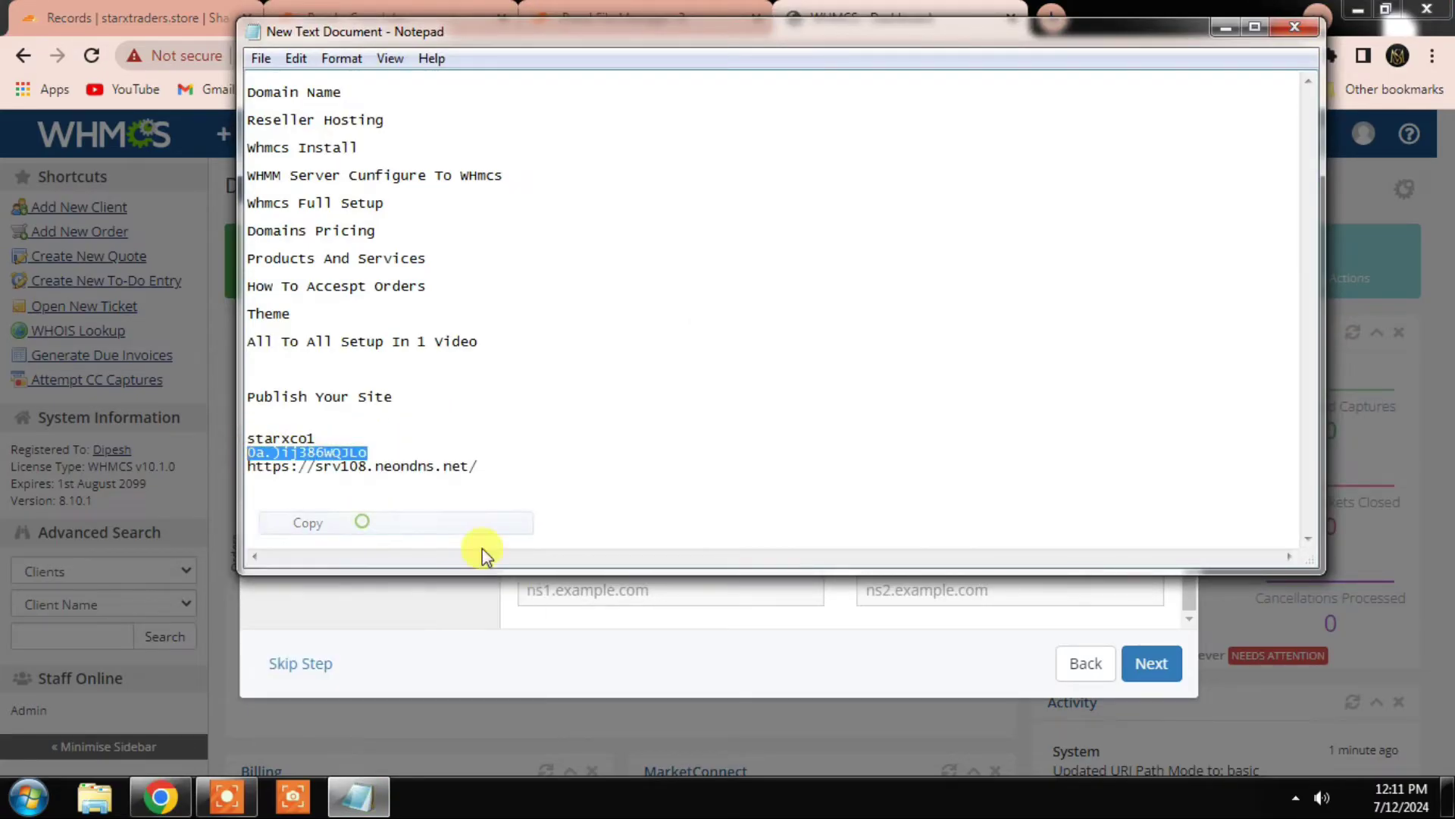
left_click(741, 587)
right_click(1053, 408)
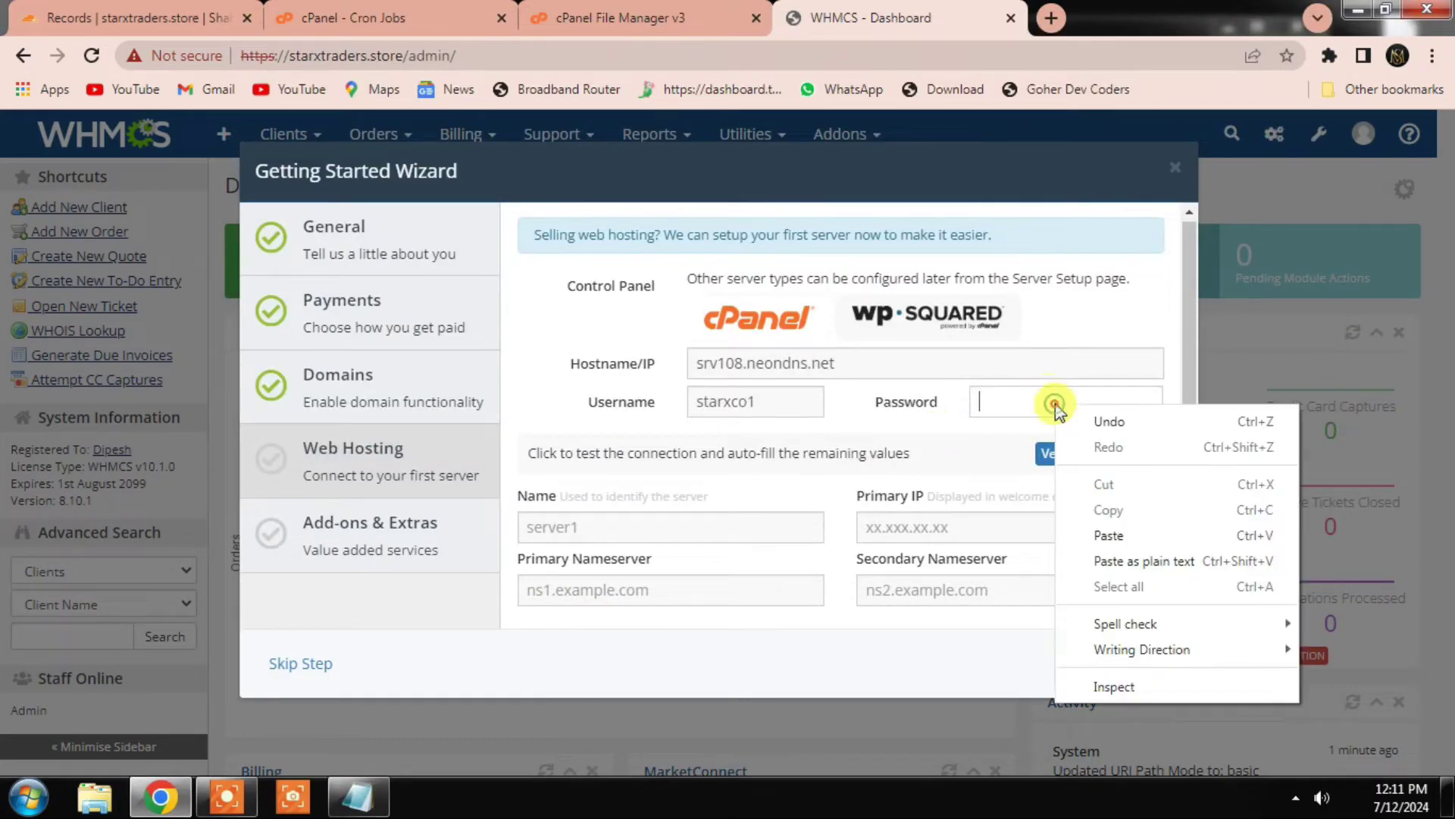
left_click(1097, 530)
left_click(1051, 460)
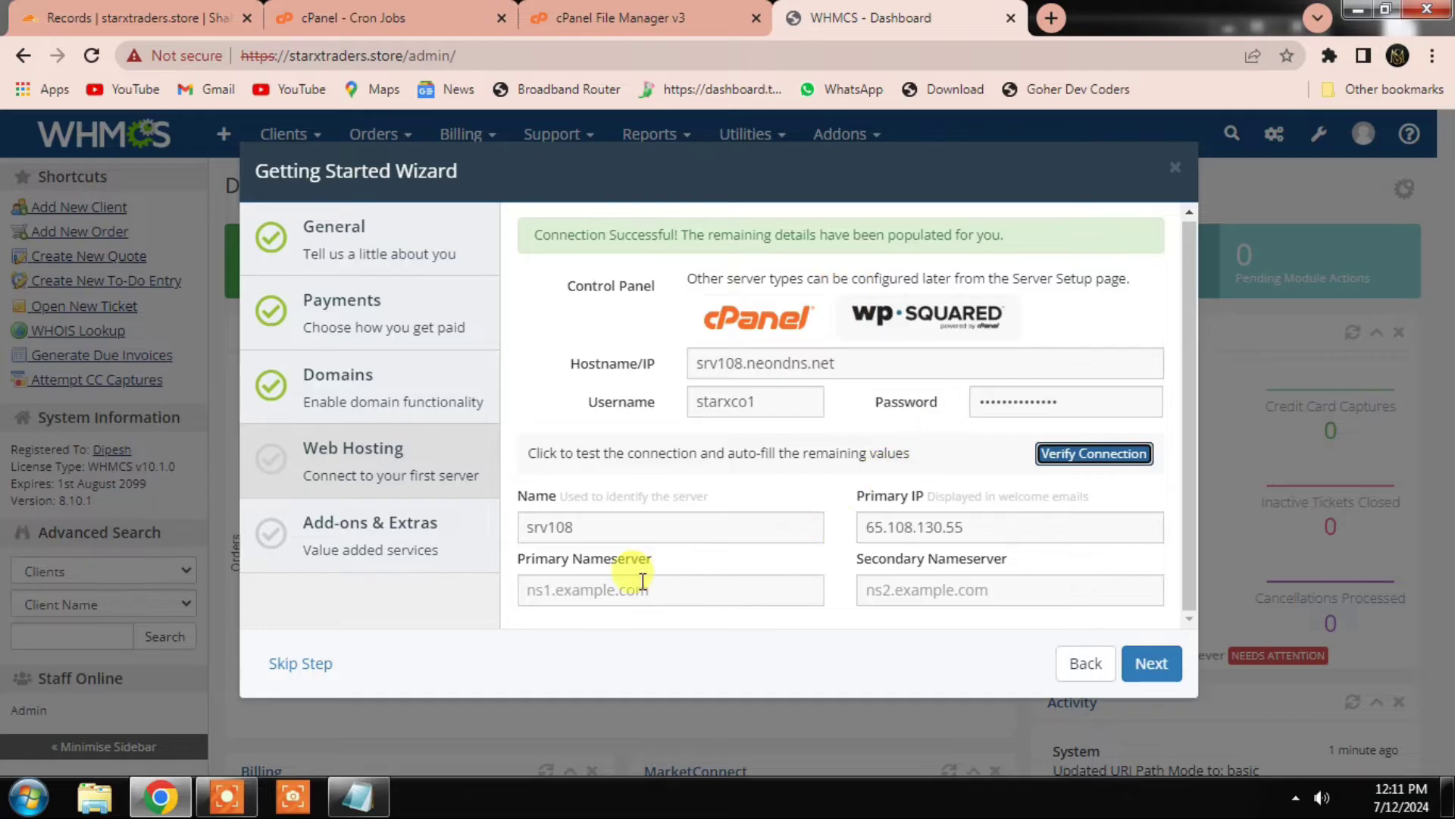
Step: Enter nameservers ns1.starxtraders.store and ns2.starxtraders.store, then move past the add-ons step
left_click(602, 591)
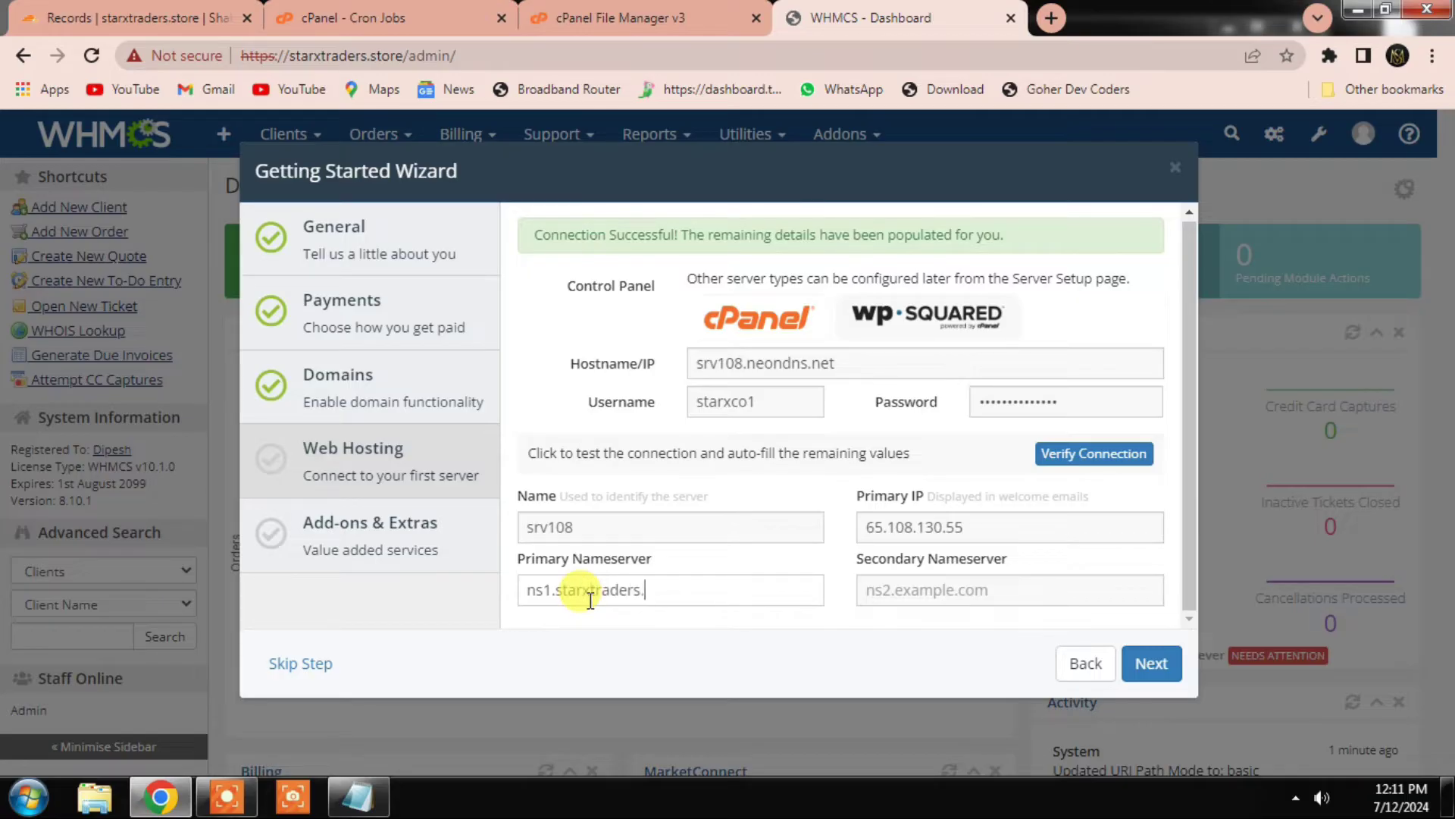
key("ctrl+a")
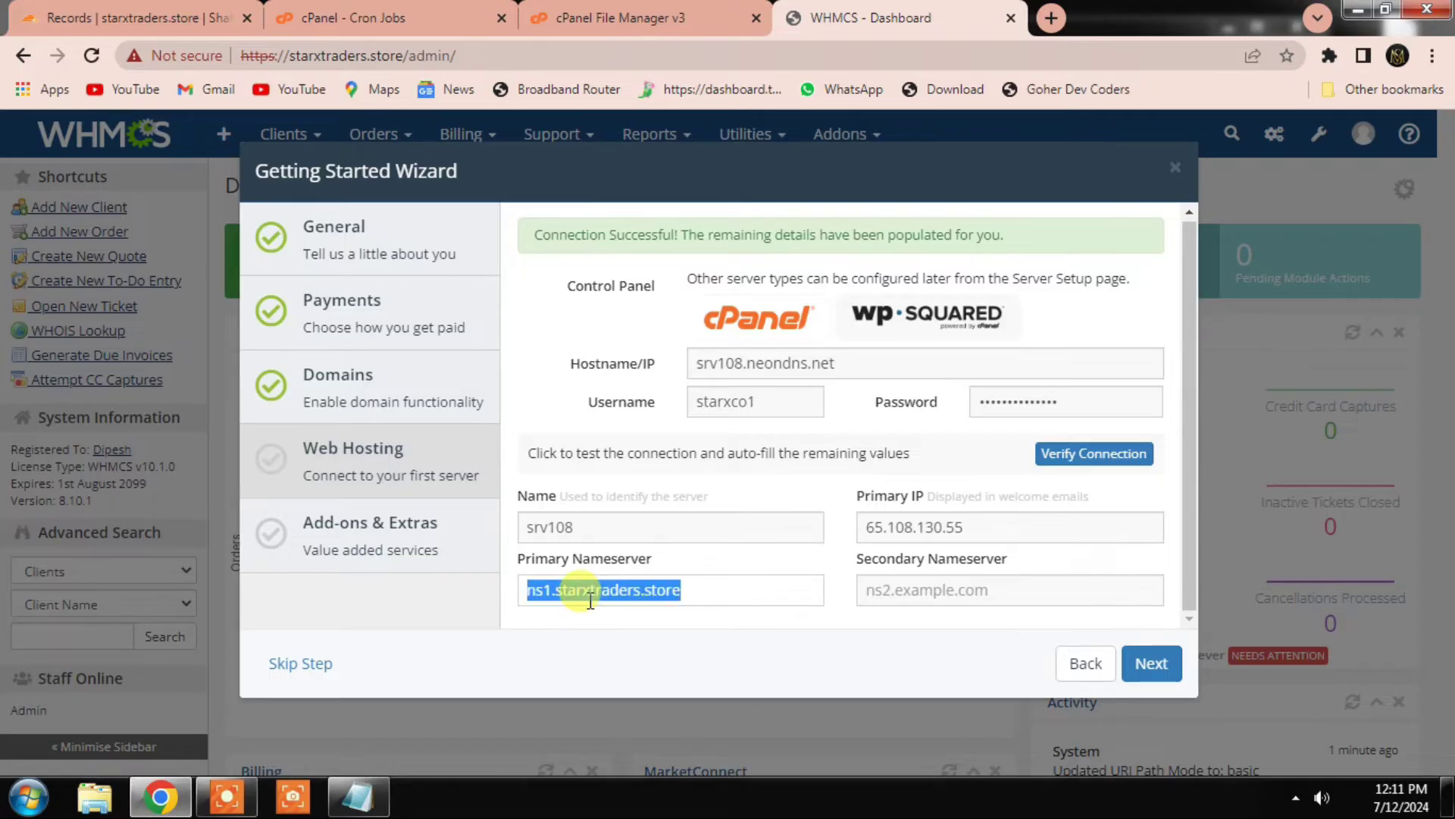
left_click(998, 601)
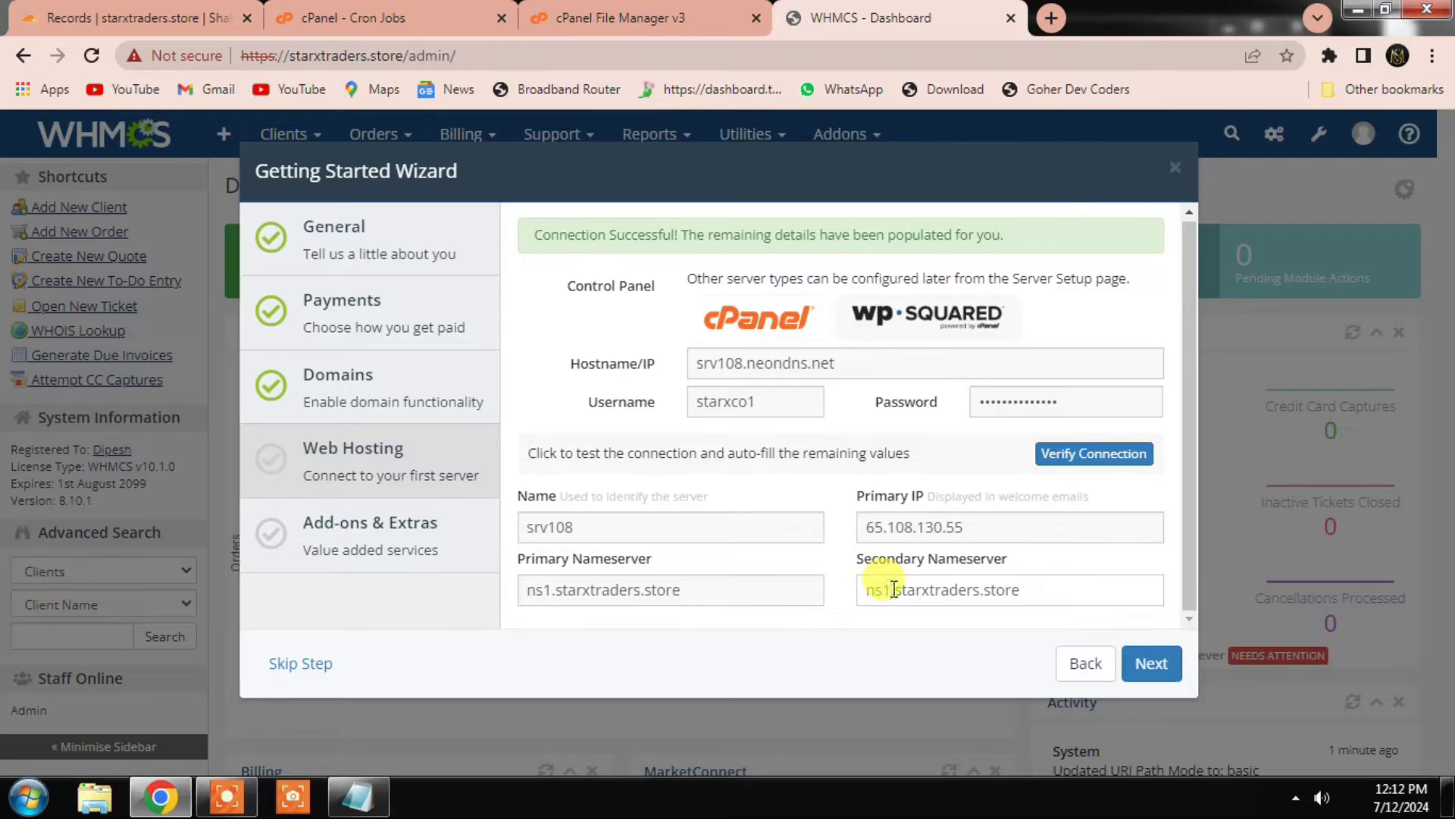
left_click(1151, 663)
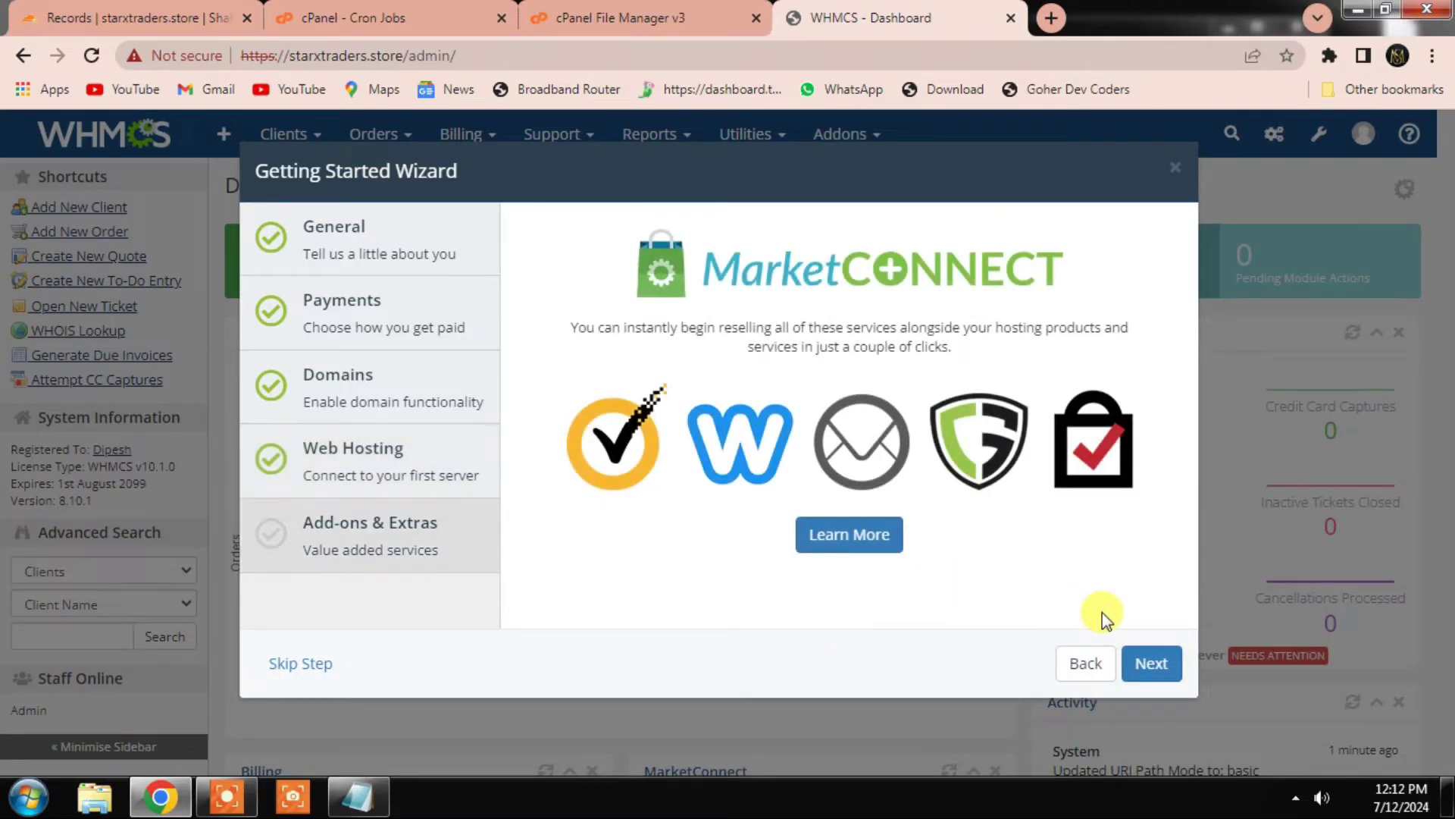
left_click(1149, 665)
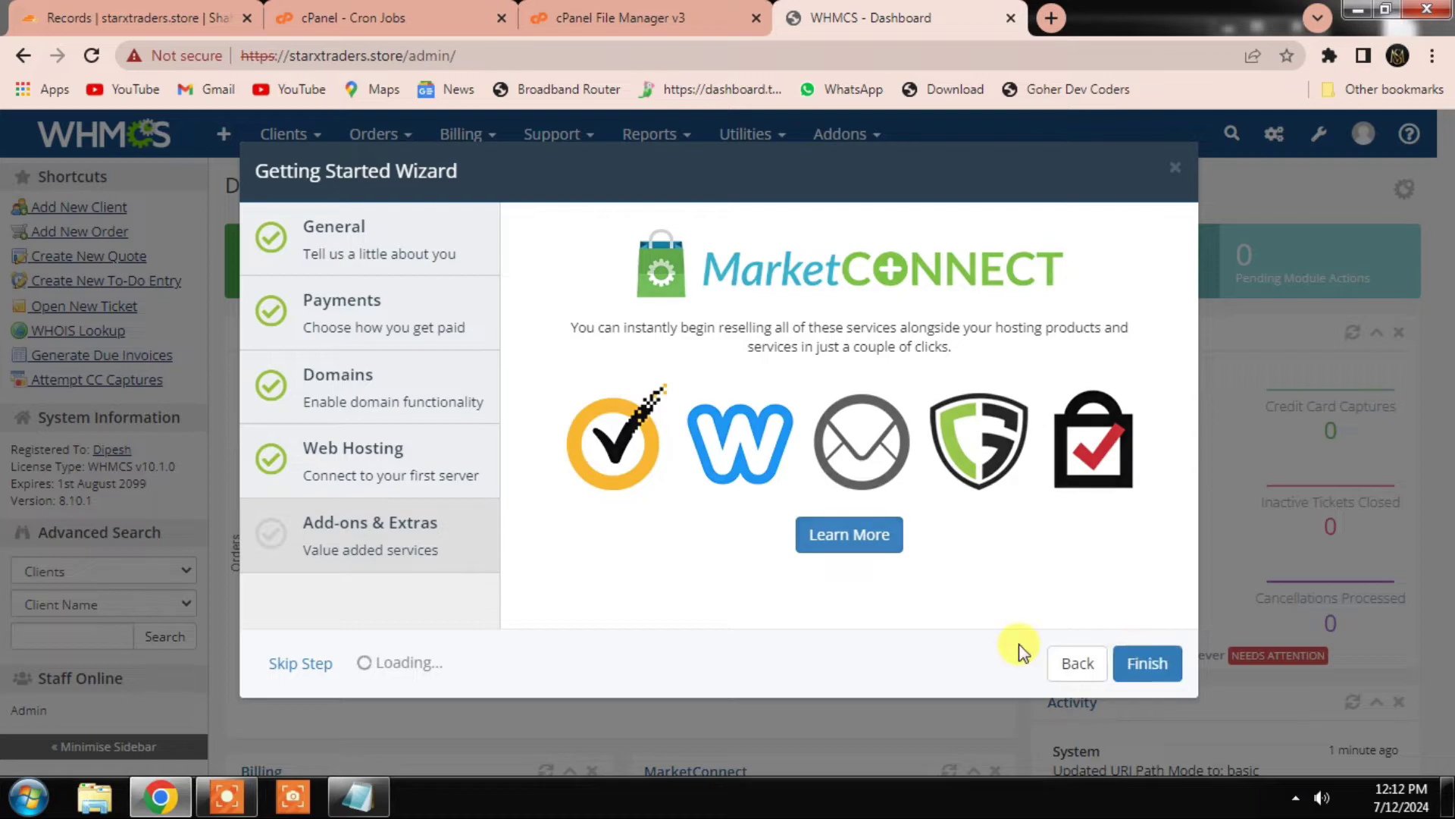
Step: Finish and close the setup wizard, then open General Settings from the configuration options list
left_click(1147, 662)
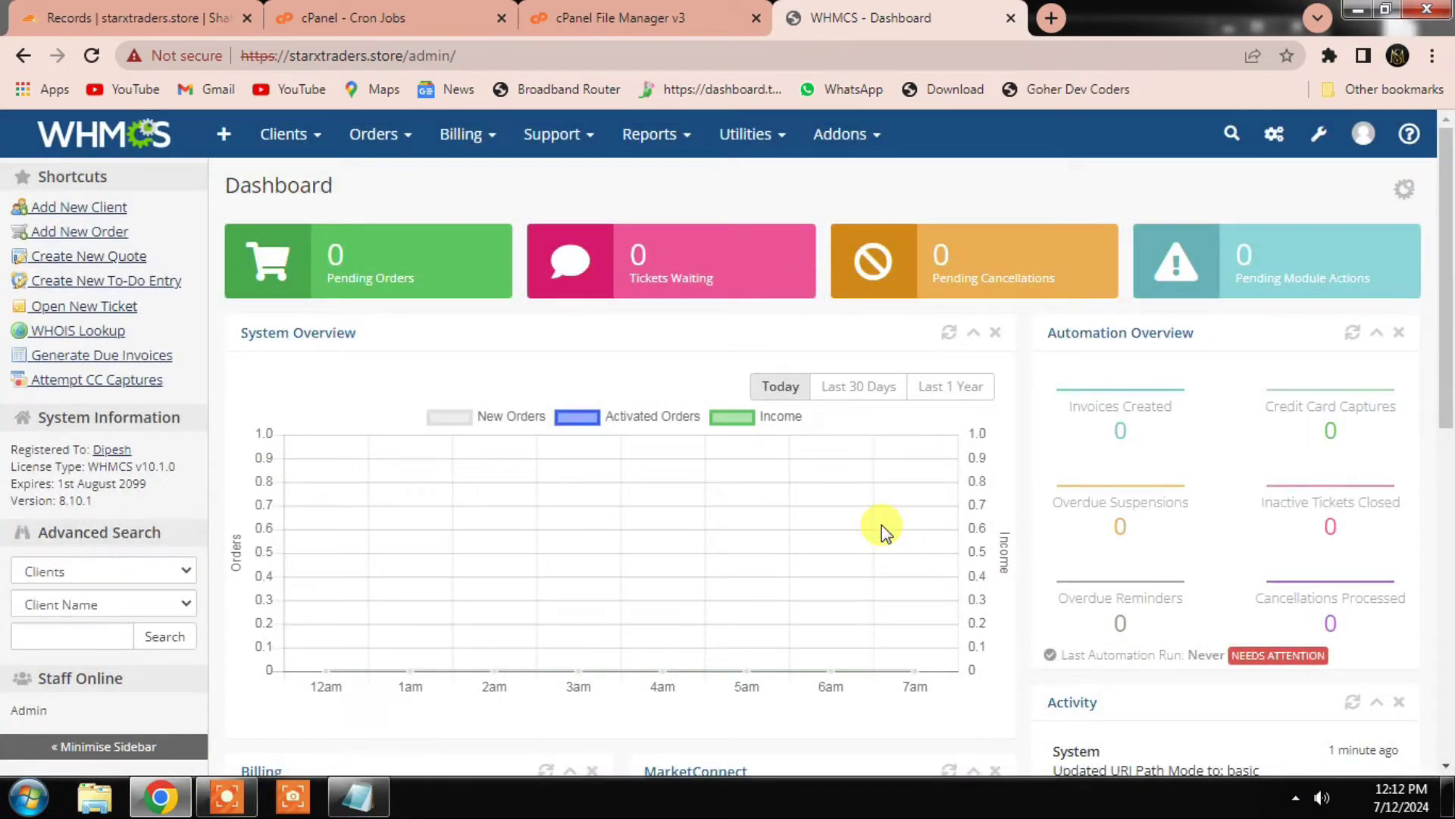
left_click(1317, 135)
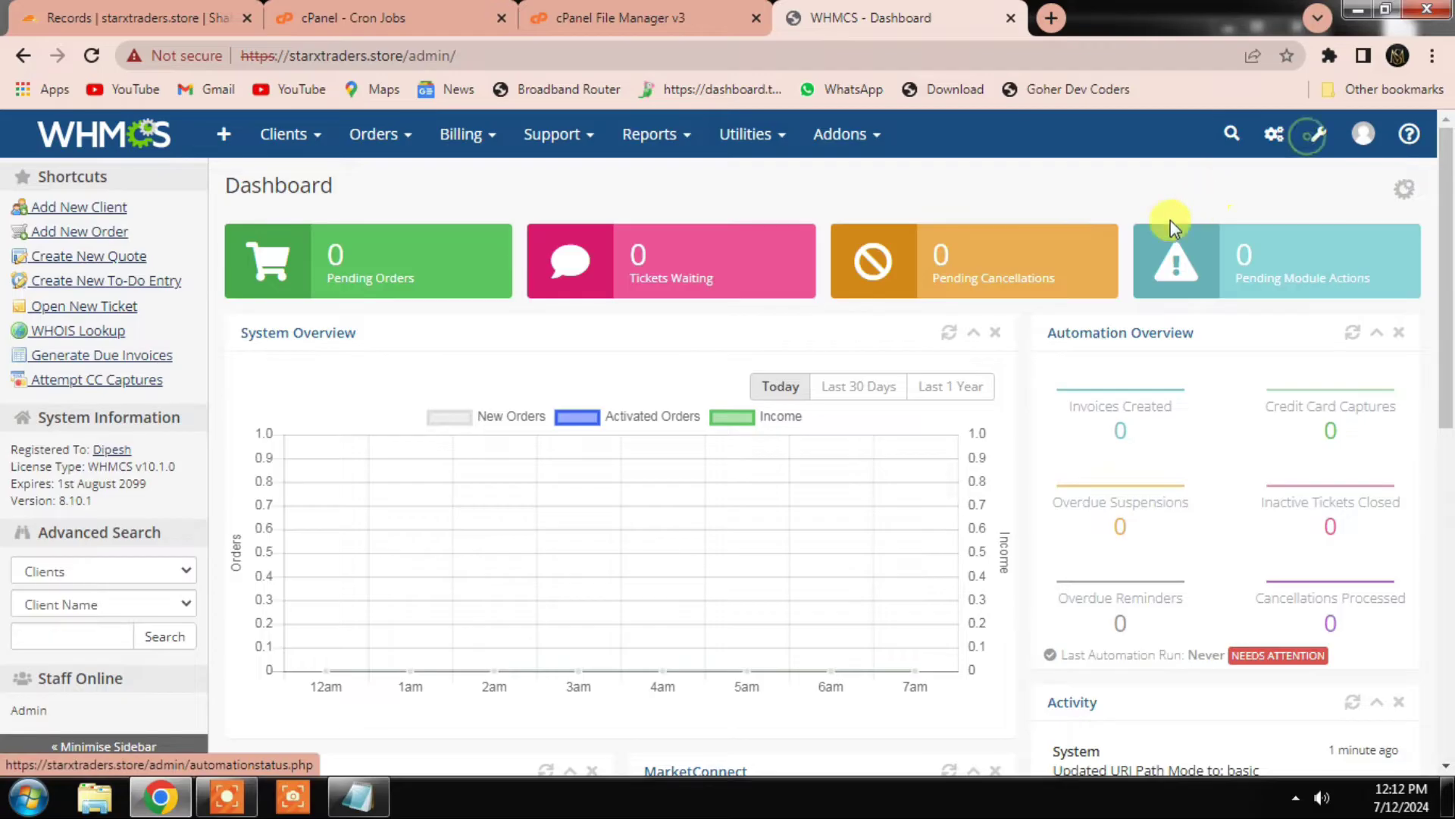
left_click(1323, 138)
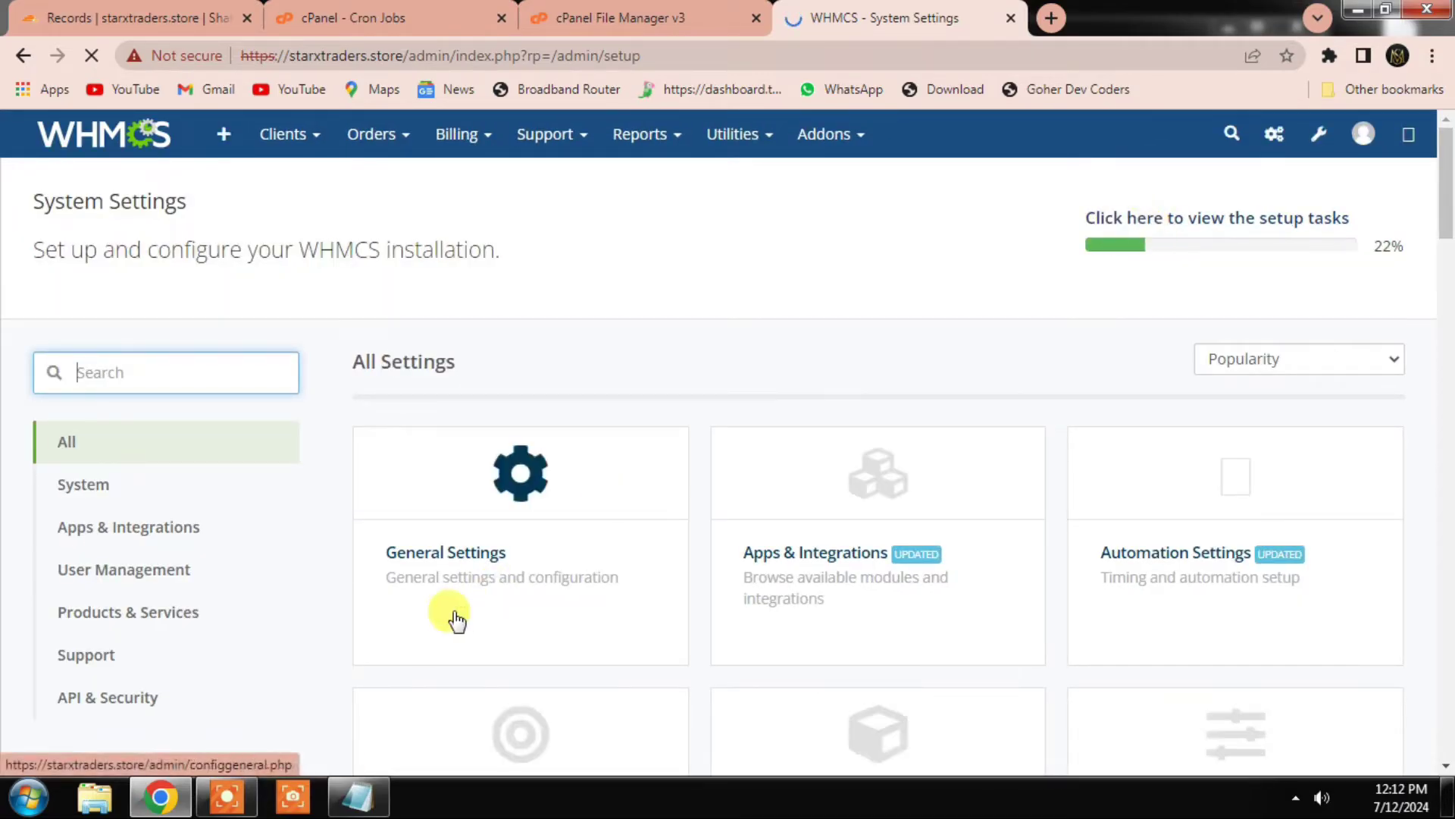
left_click(523, 465)
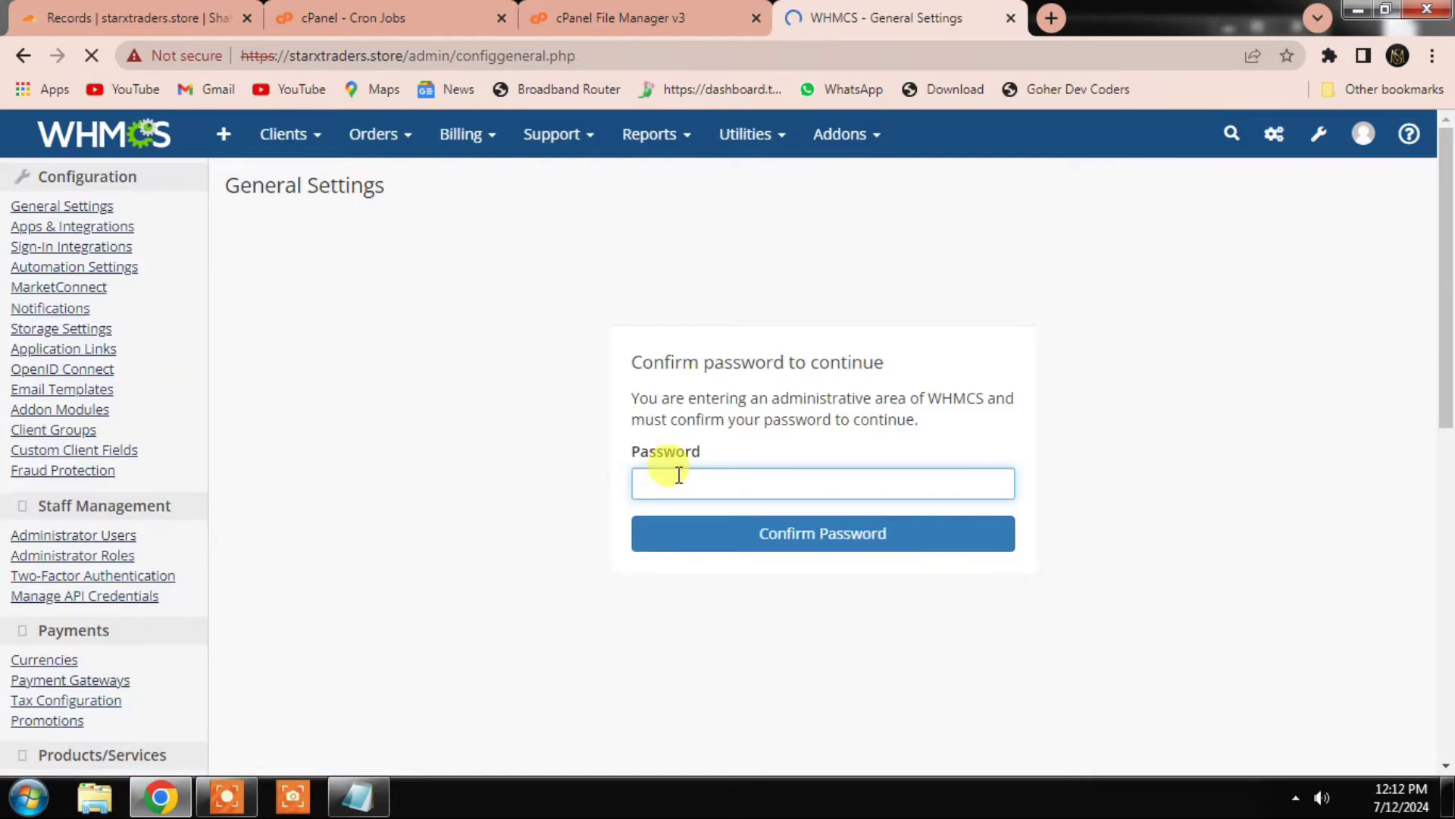
Step: Confirm the admin password to unlock the General Settings page
left_click(676, 474)
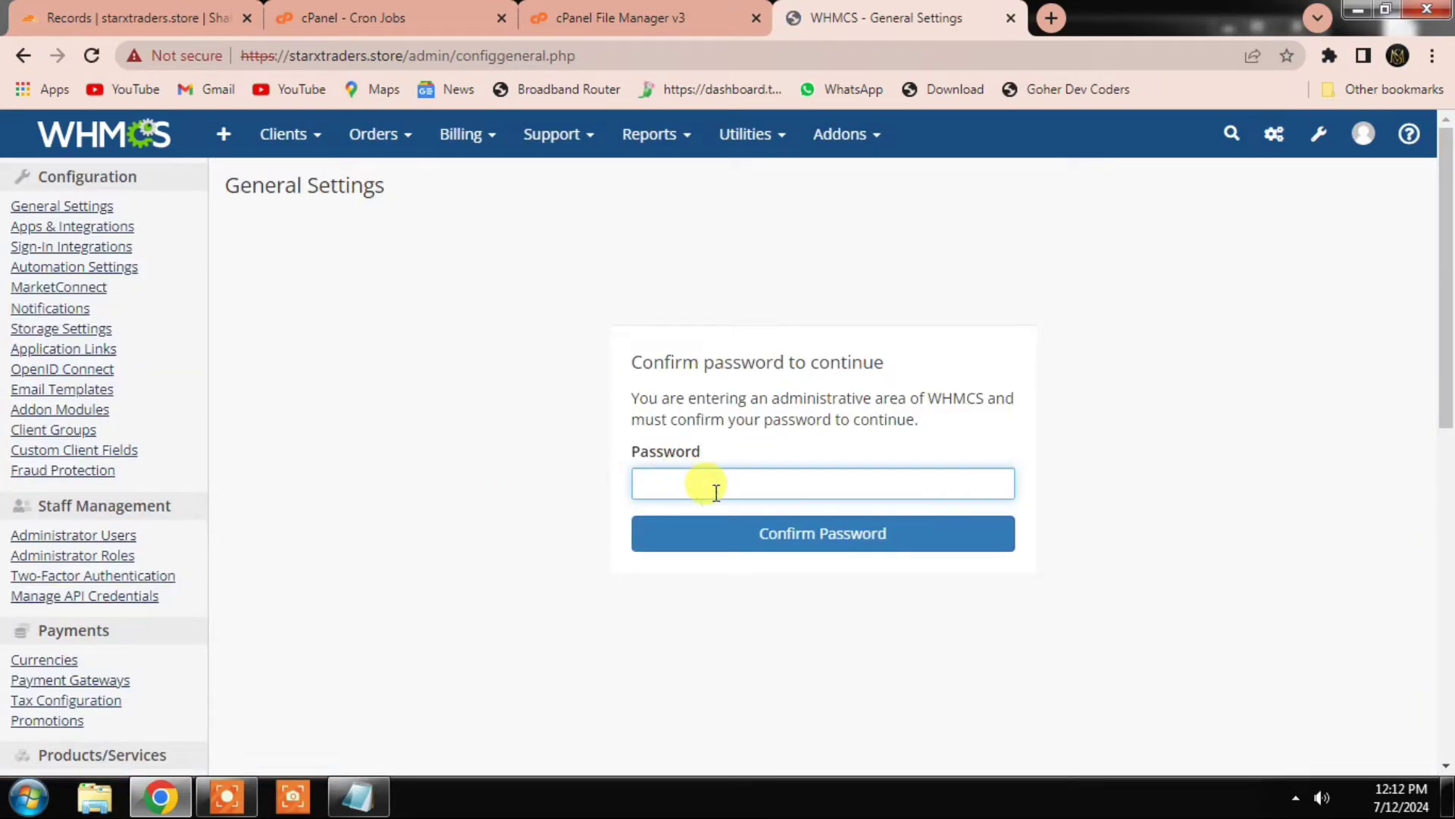
type("*****")
key("Return")
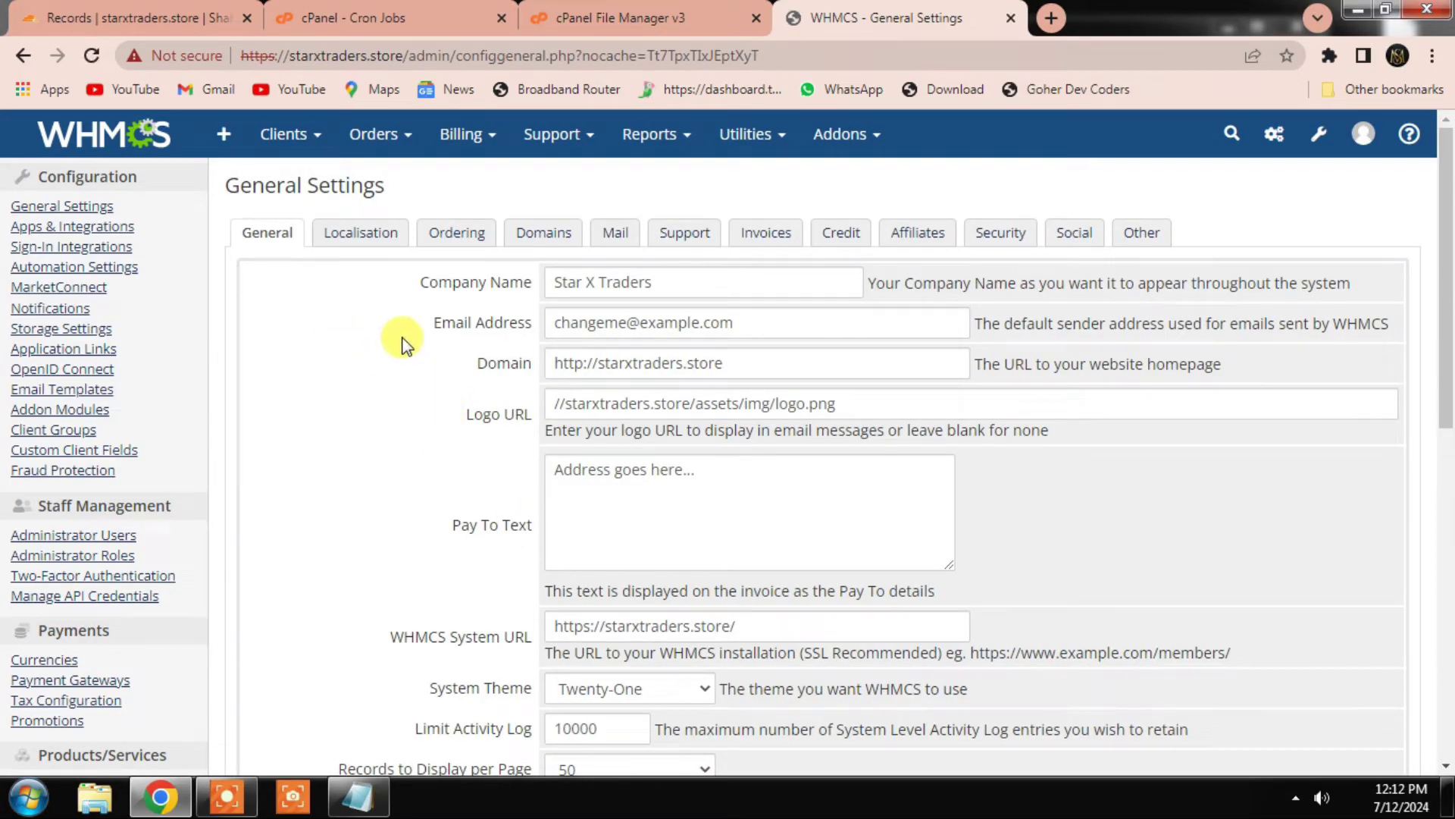
Step: Review the general fields, keep the Twenty-One system theme, and select the site domain in the address bar
scroll(540, 379, "down", 3)
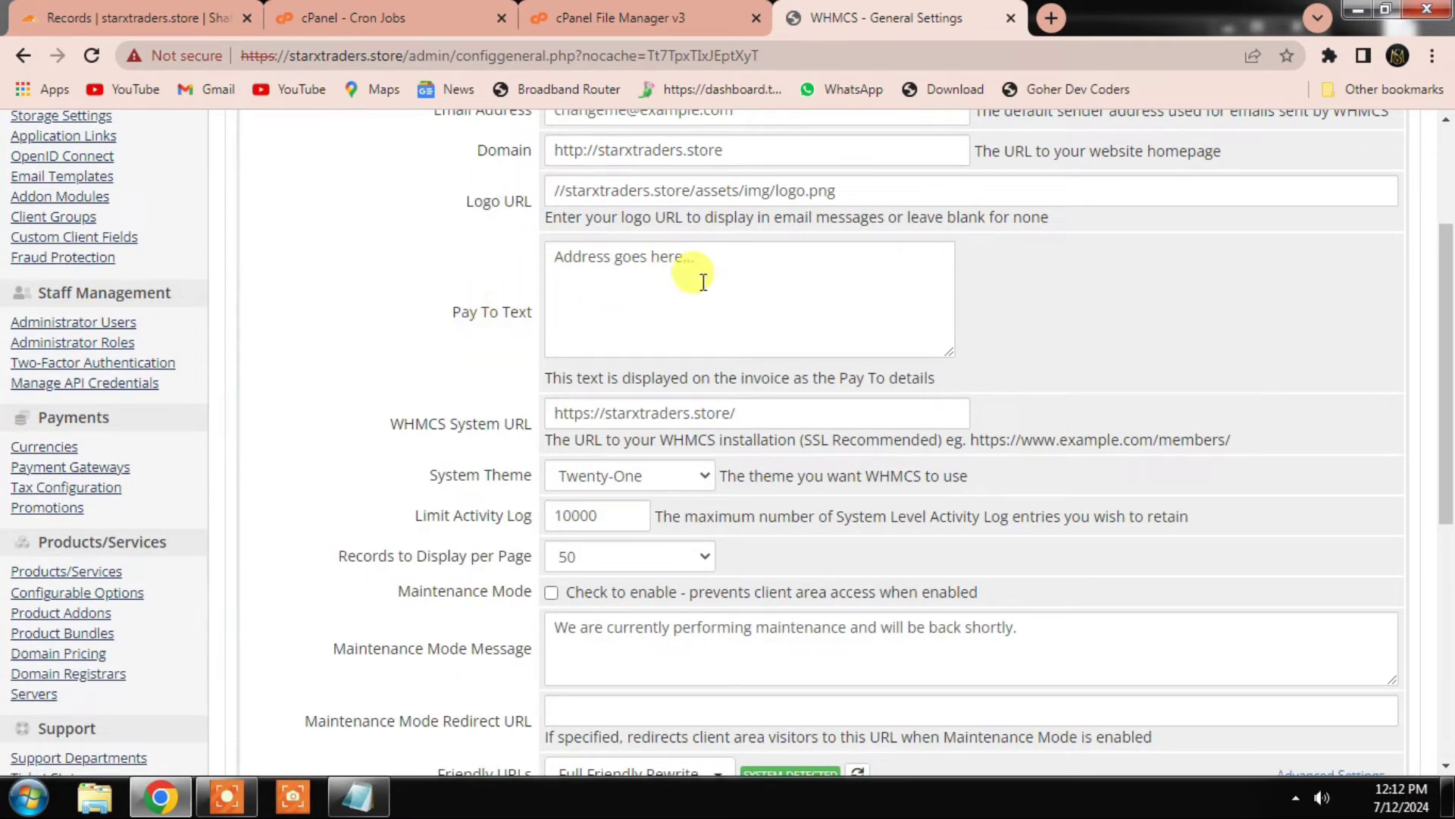
left_click(733, 260)
scroll(519, 187, "up", 1)
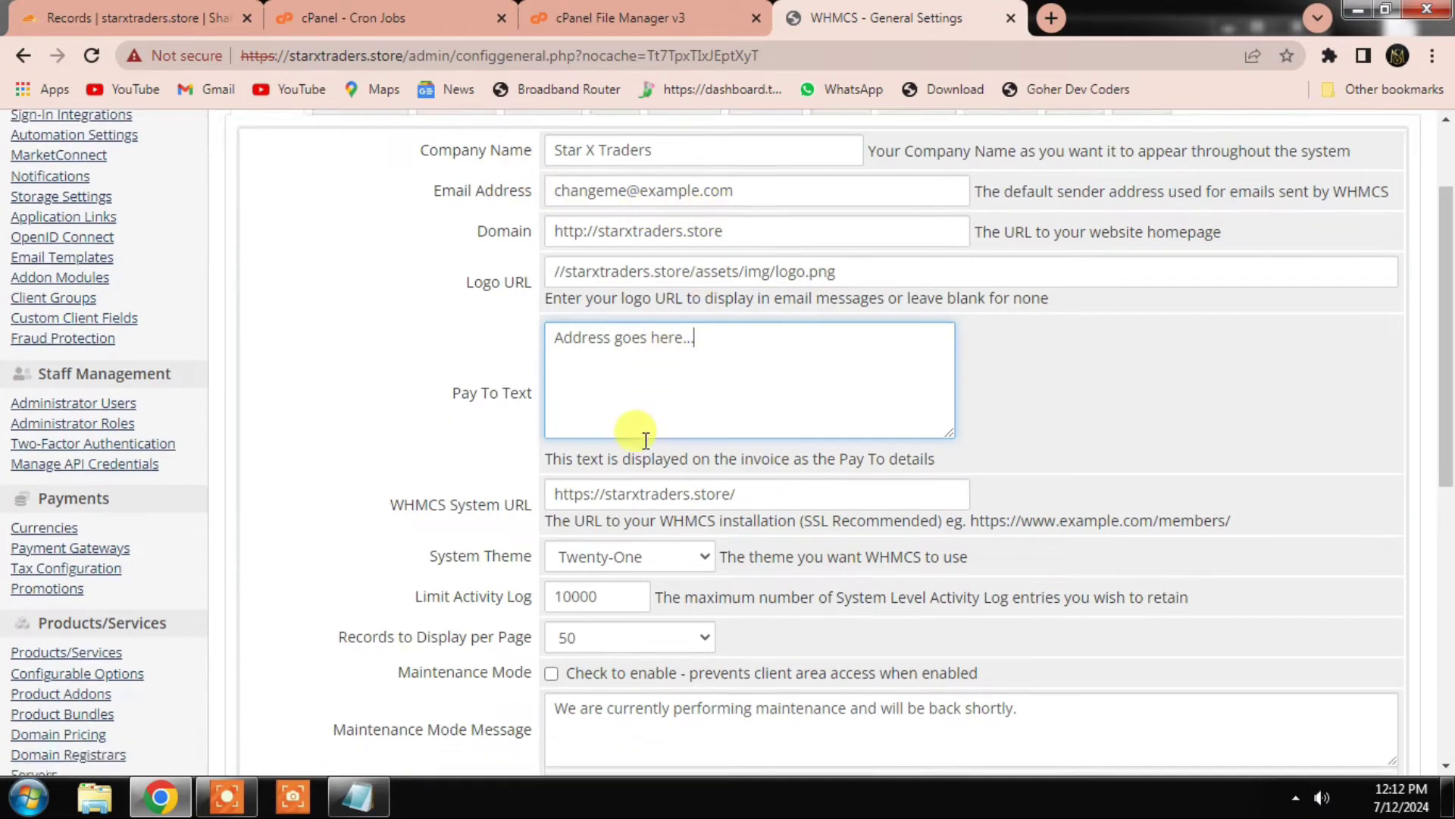
scroll(645, 440, "down", 1)
left_click(598, 478)
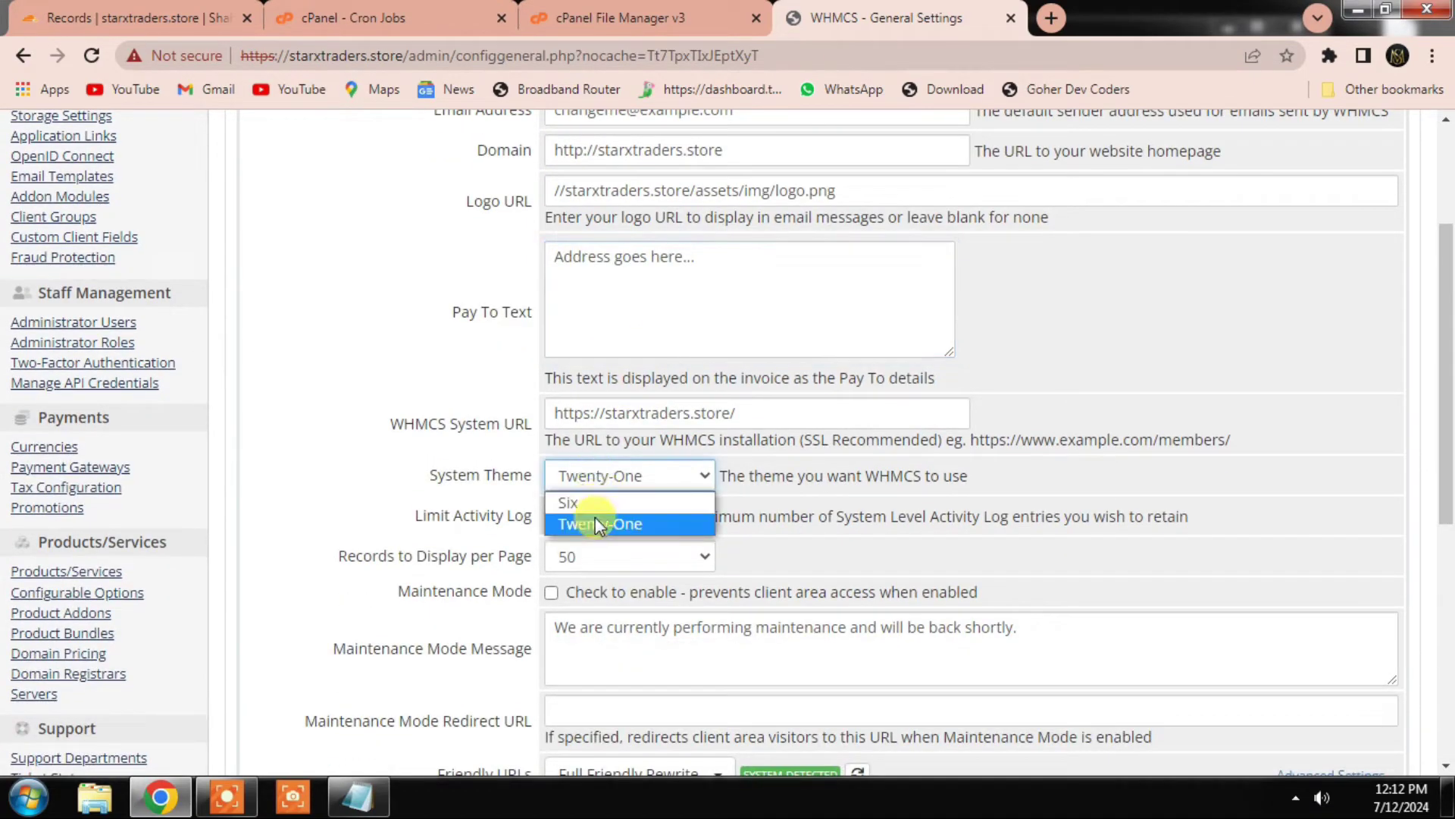
left_click(354, 394)
scroll(438, 205, "up", 3)
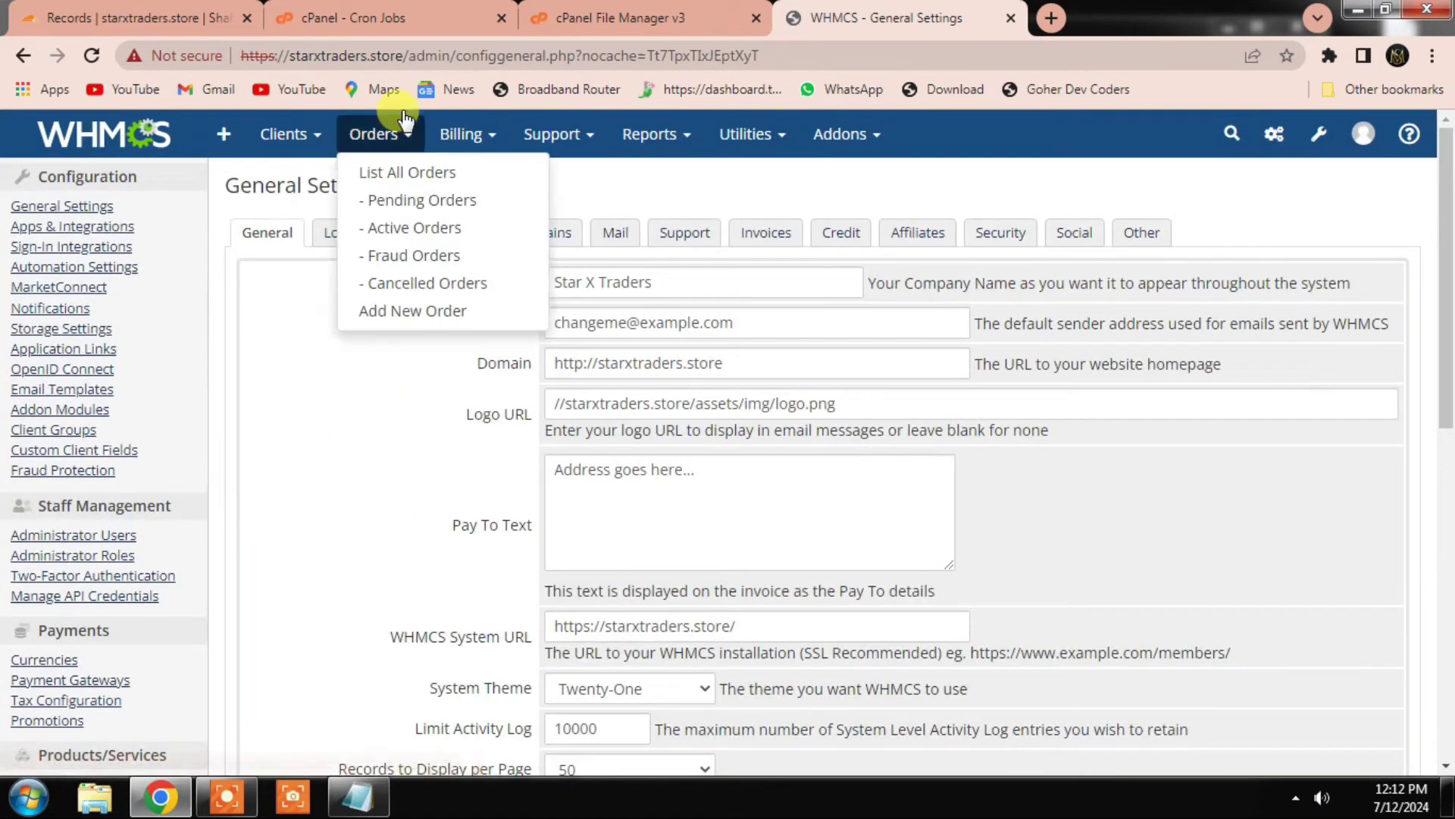
left_click_drag(407, 55, 285, 41)
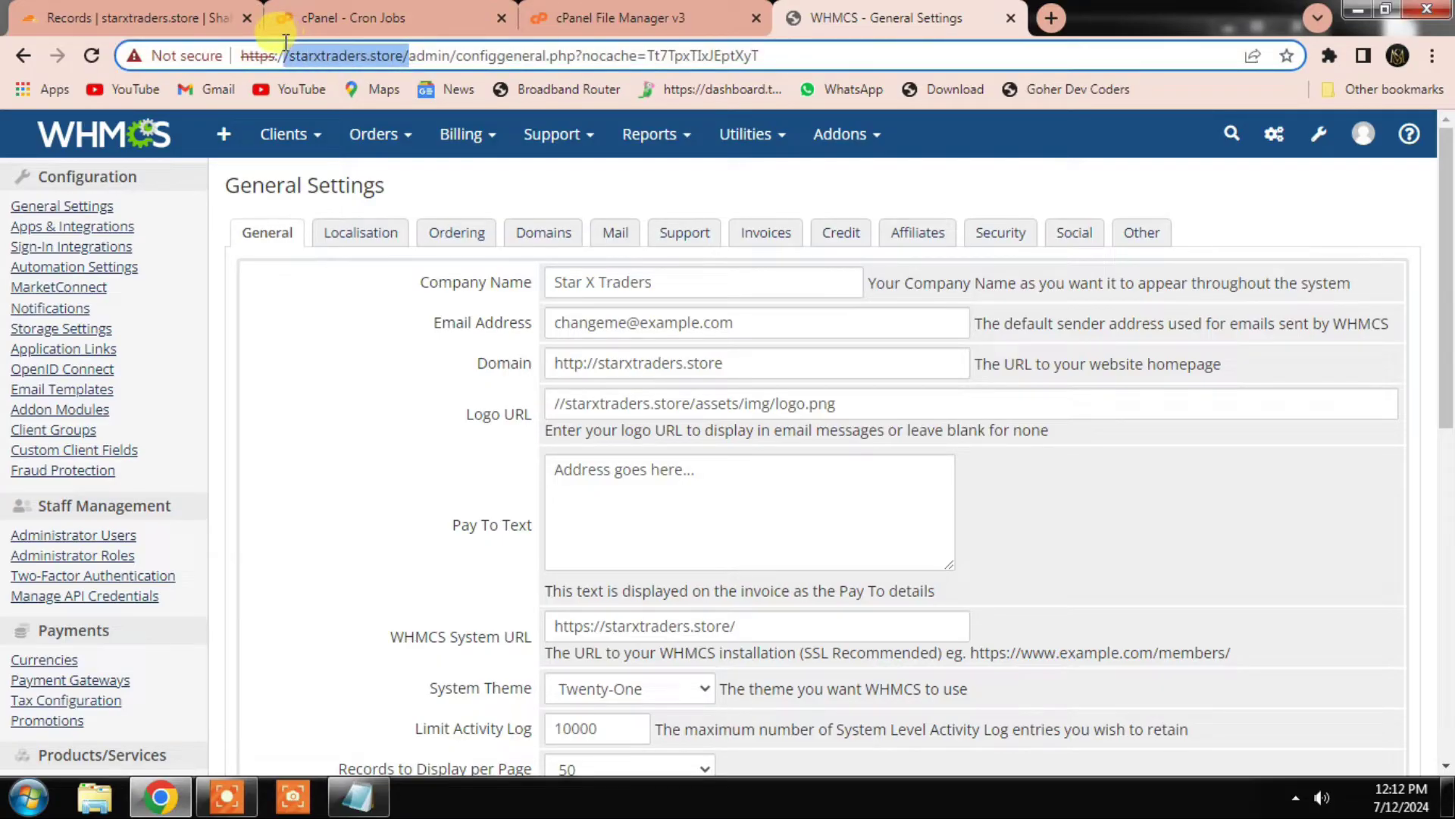
Step: Load the starxtraders.store client portal in a new browser tab
left_click(1051, 17)
key("ctrl+v")
key("Return")
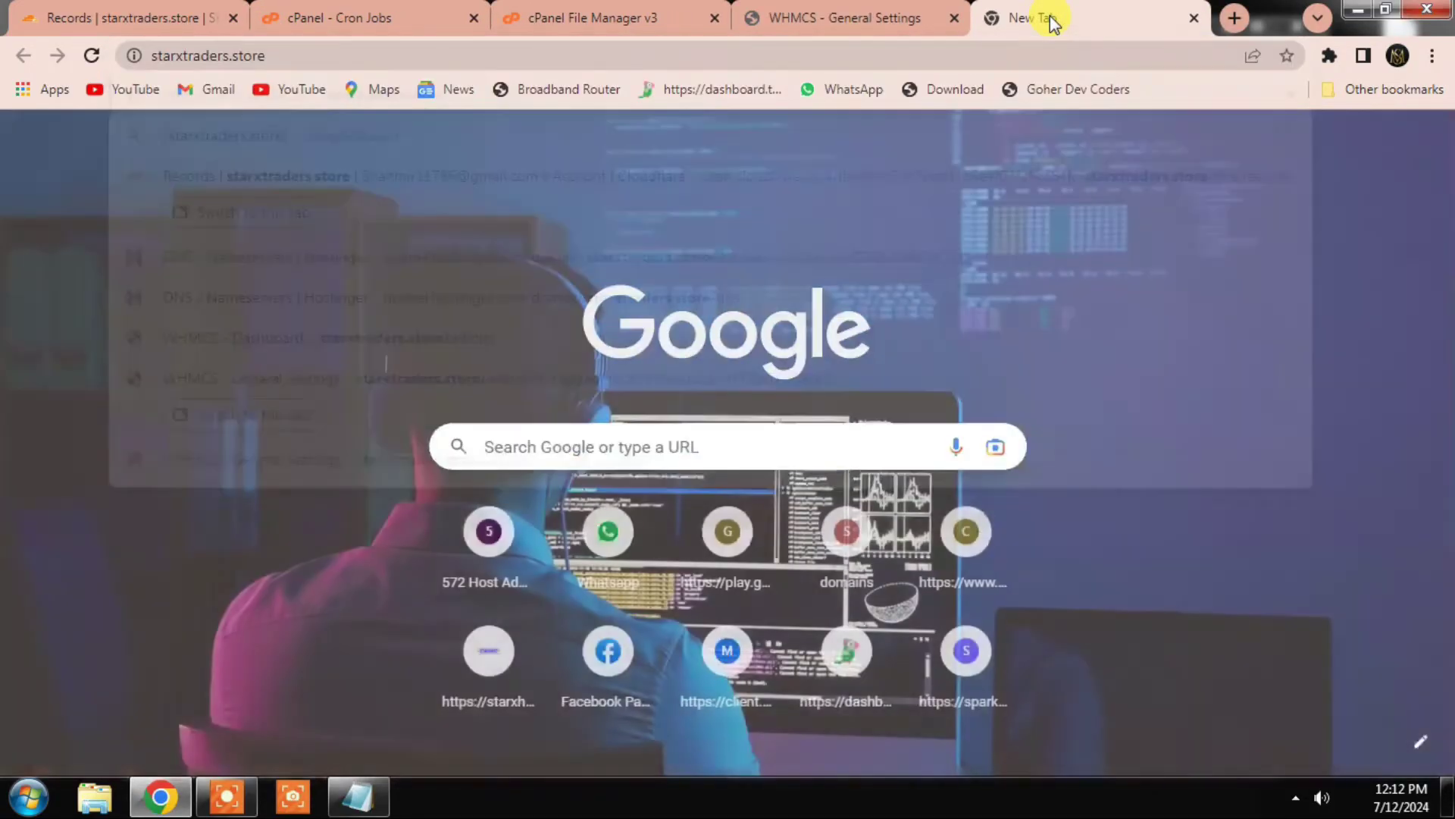
Step: In cPanel File Manager, extract hostim_v3.9.0.zip into public_html
left_click(572, 18)
scroll(550, 440, "down", 3)
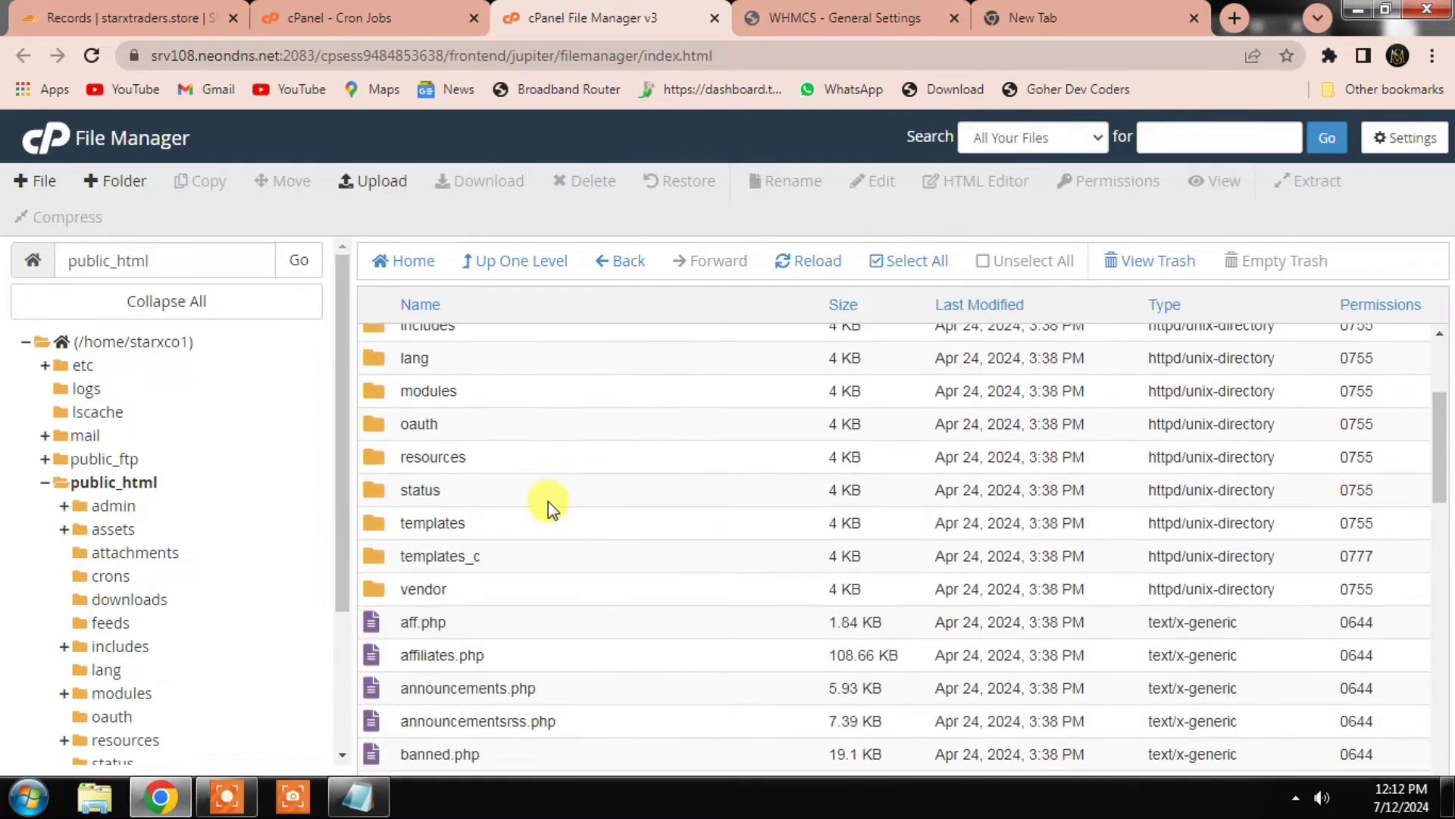
scroll(546, 508, "down", 6)
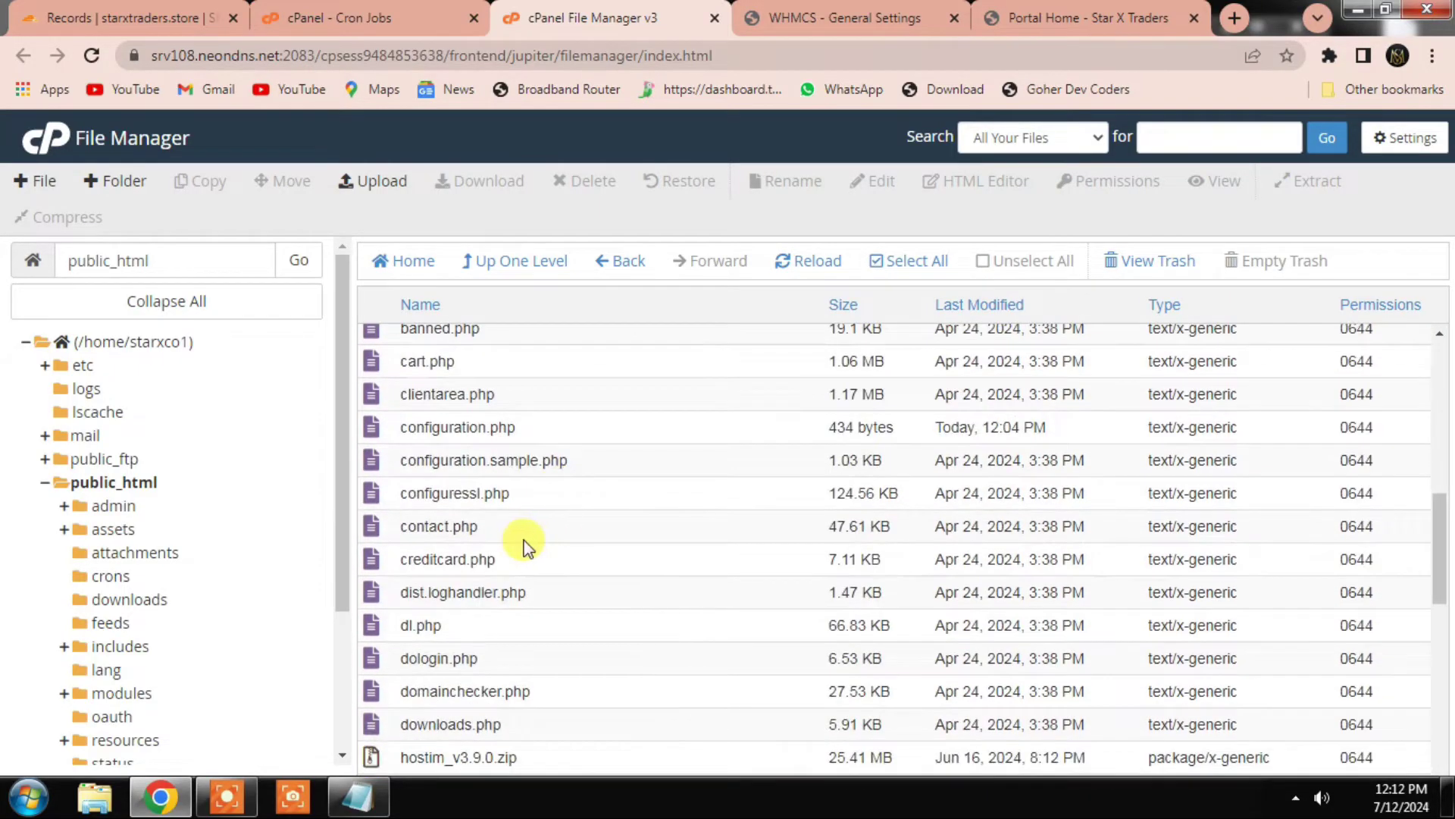
scroll(497, 640, "down", 2)
left_click(531, 650)
right_click(539, 654)
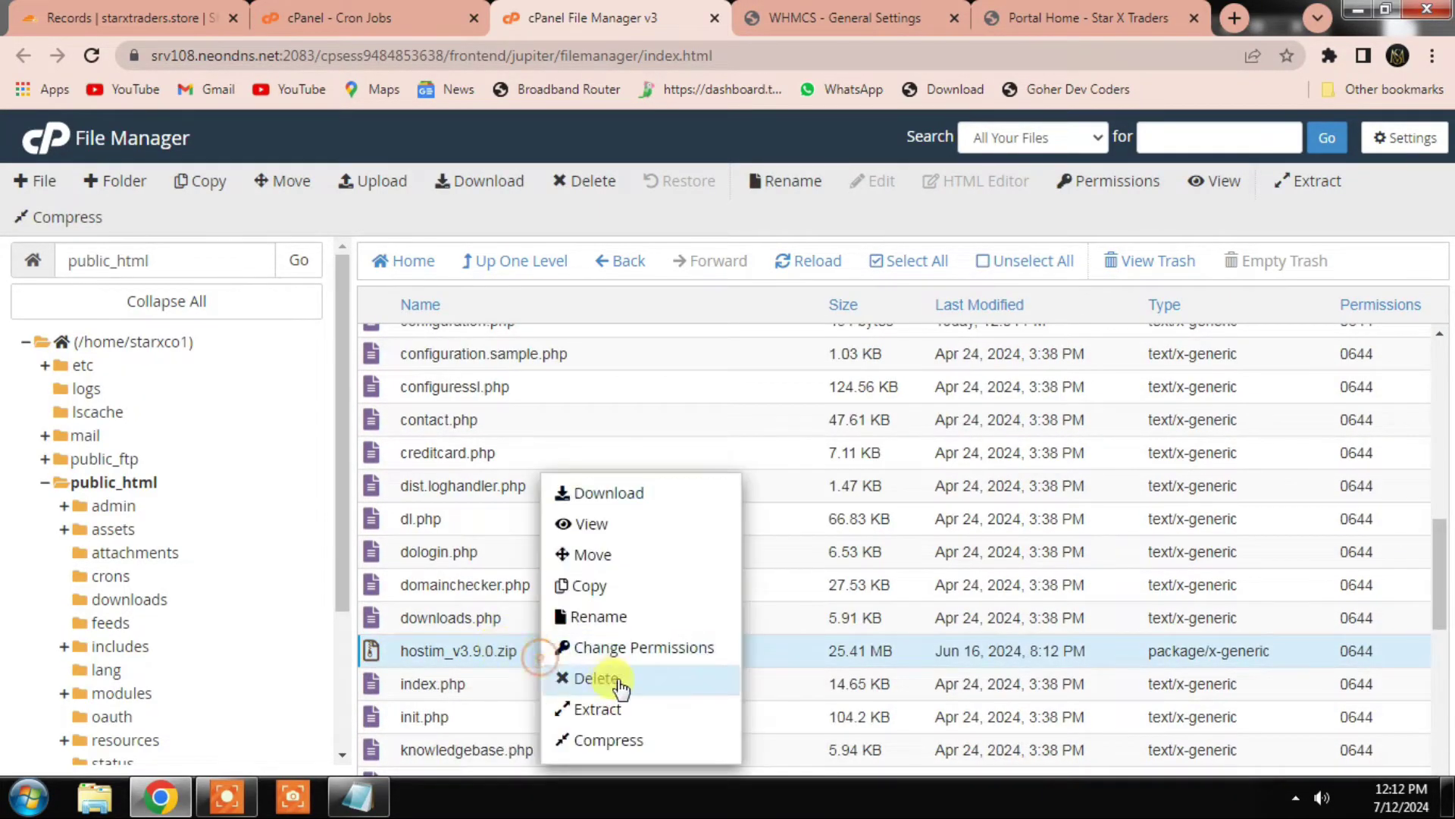
left_click(597, 709)
left_click(883, 553)
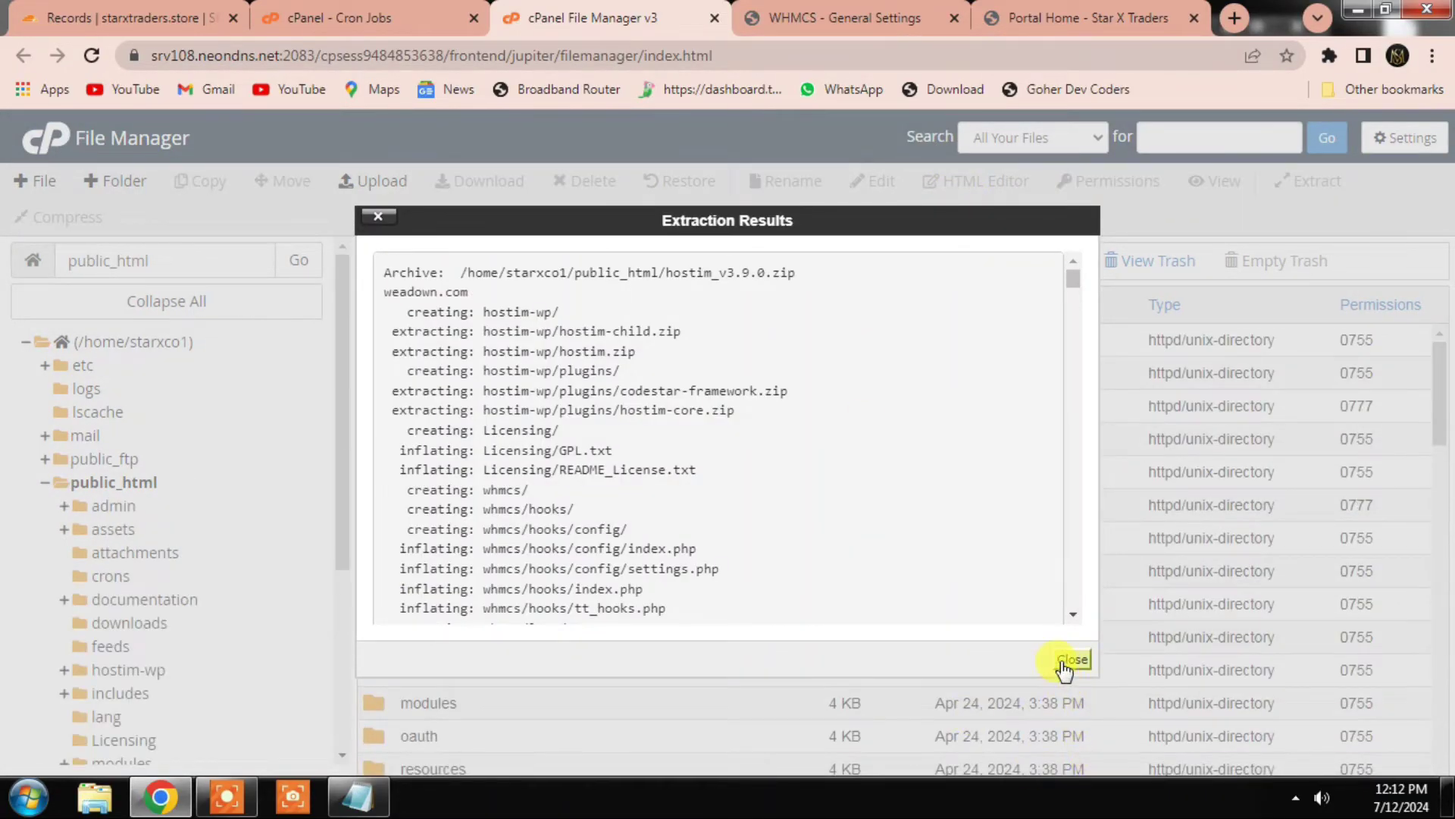
left_click(1068, 663)
Step: Move the hooks, lang, orderforms and templates folders from whmcs up into public_html
scroll(584, 567, "down", 5)
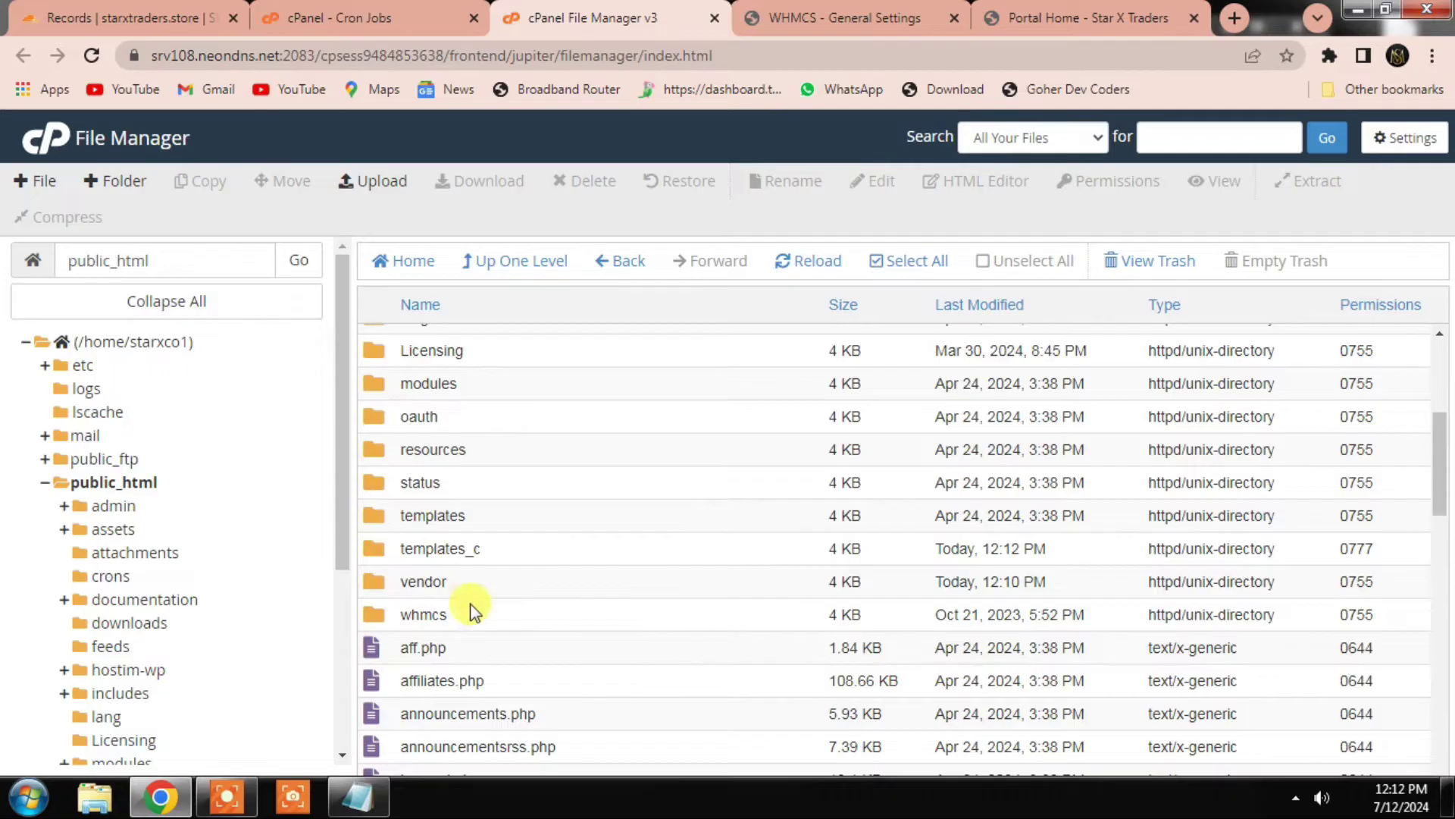
double_click(490, 620)
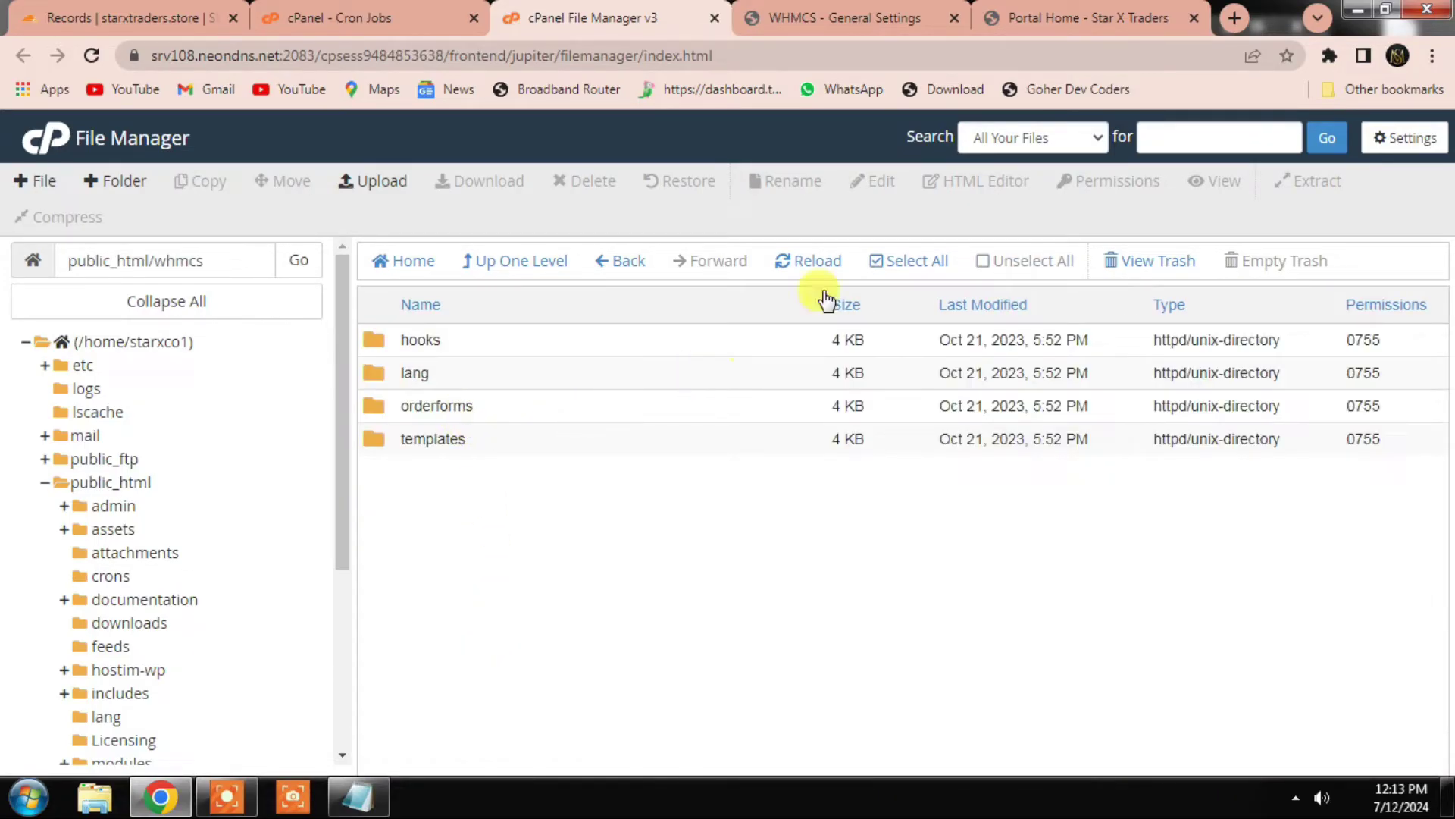
left_click(887, 265)
left_click(291, 182)
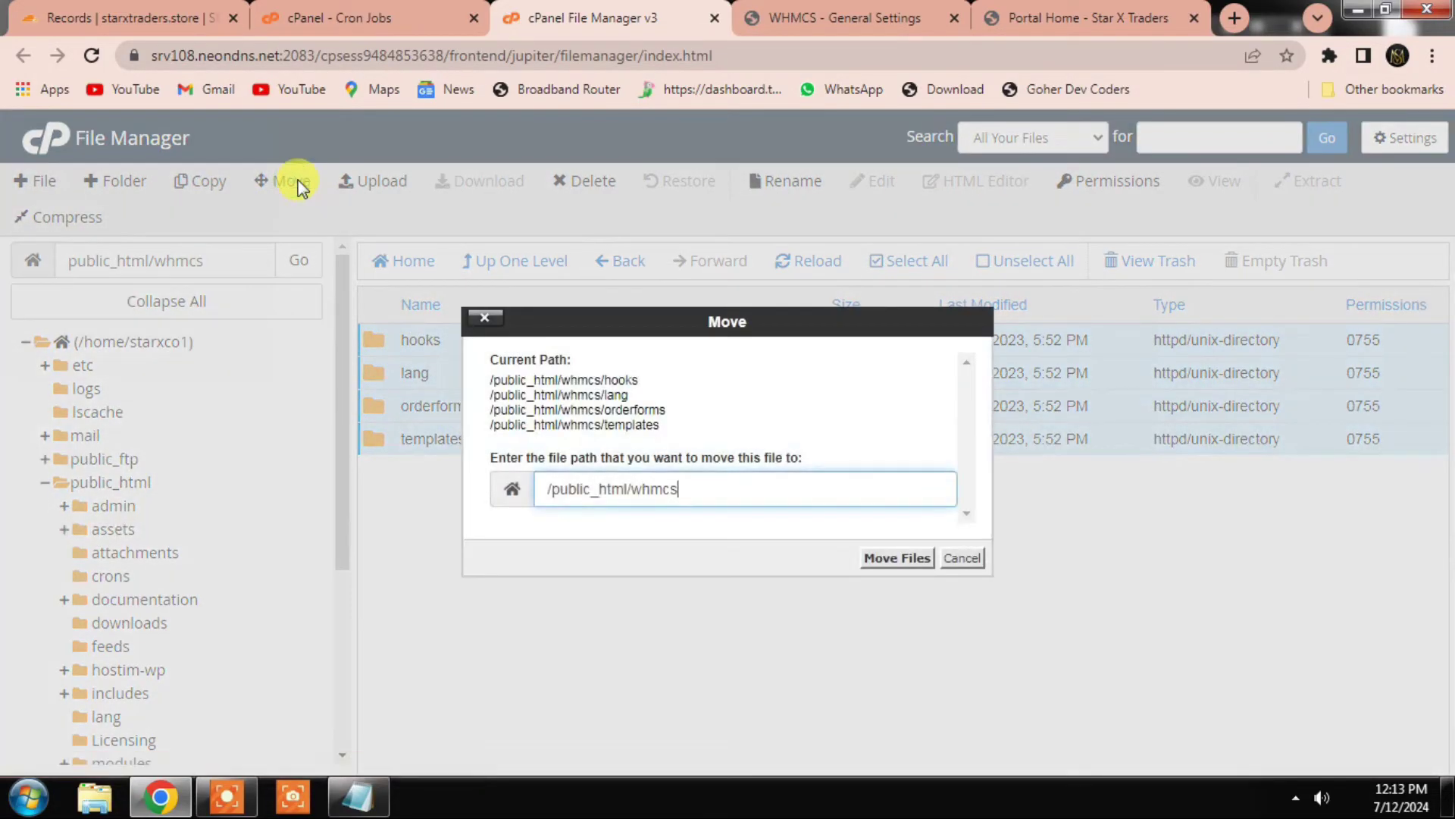
key("BackSpace")
key("BackSpace")
key("BackSpace")
left_click(914, 564)
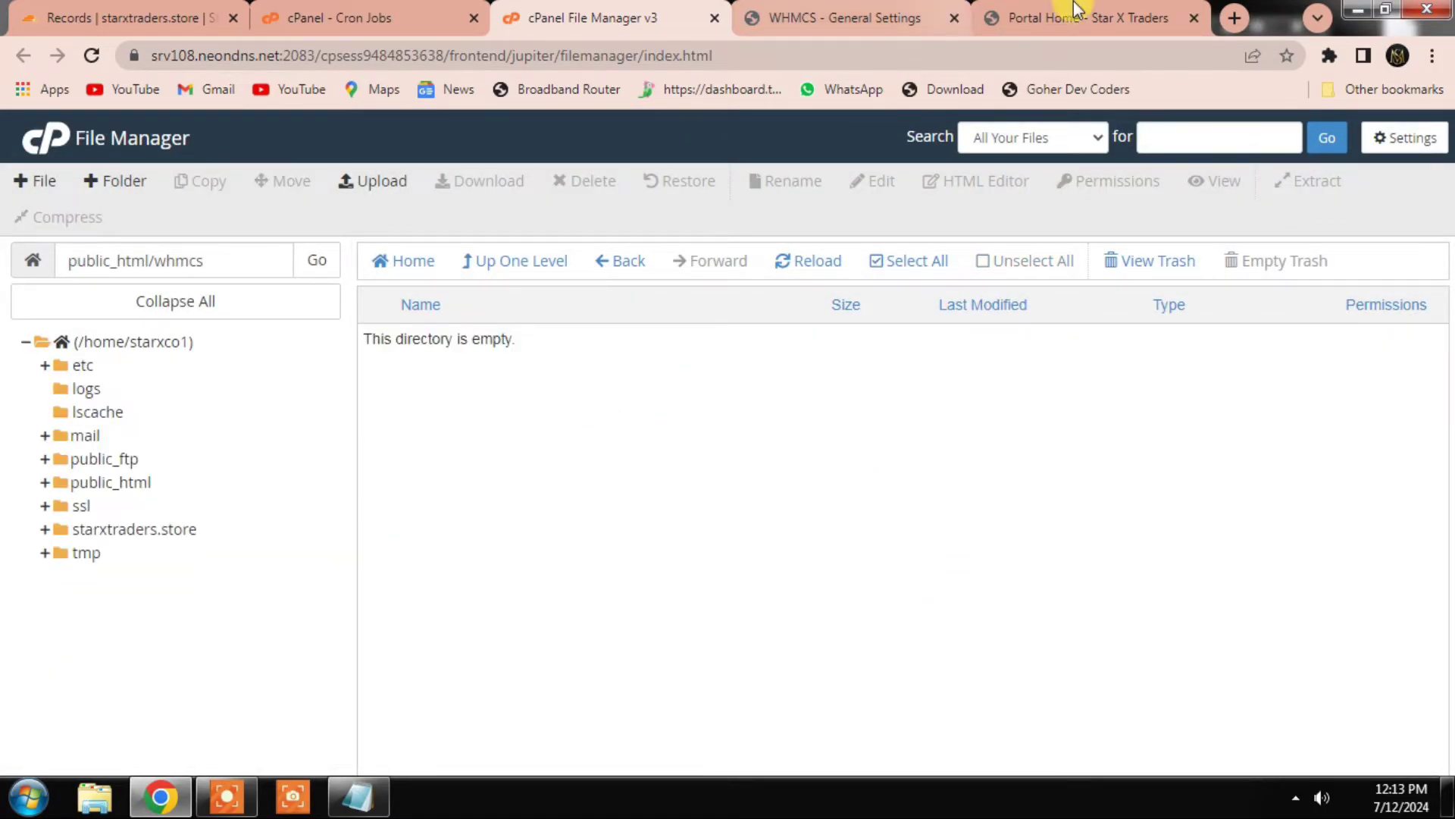
left_click(1076, 17)
Step: Set the System Theme to Hostim-8.8.0 and save the general settings
left_click(841, 19)
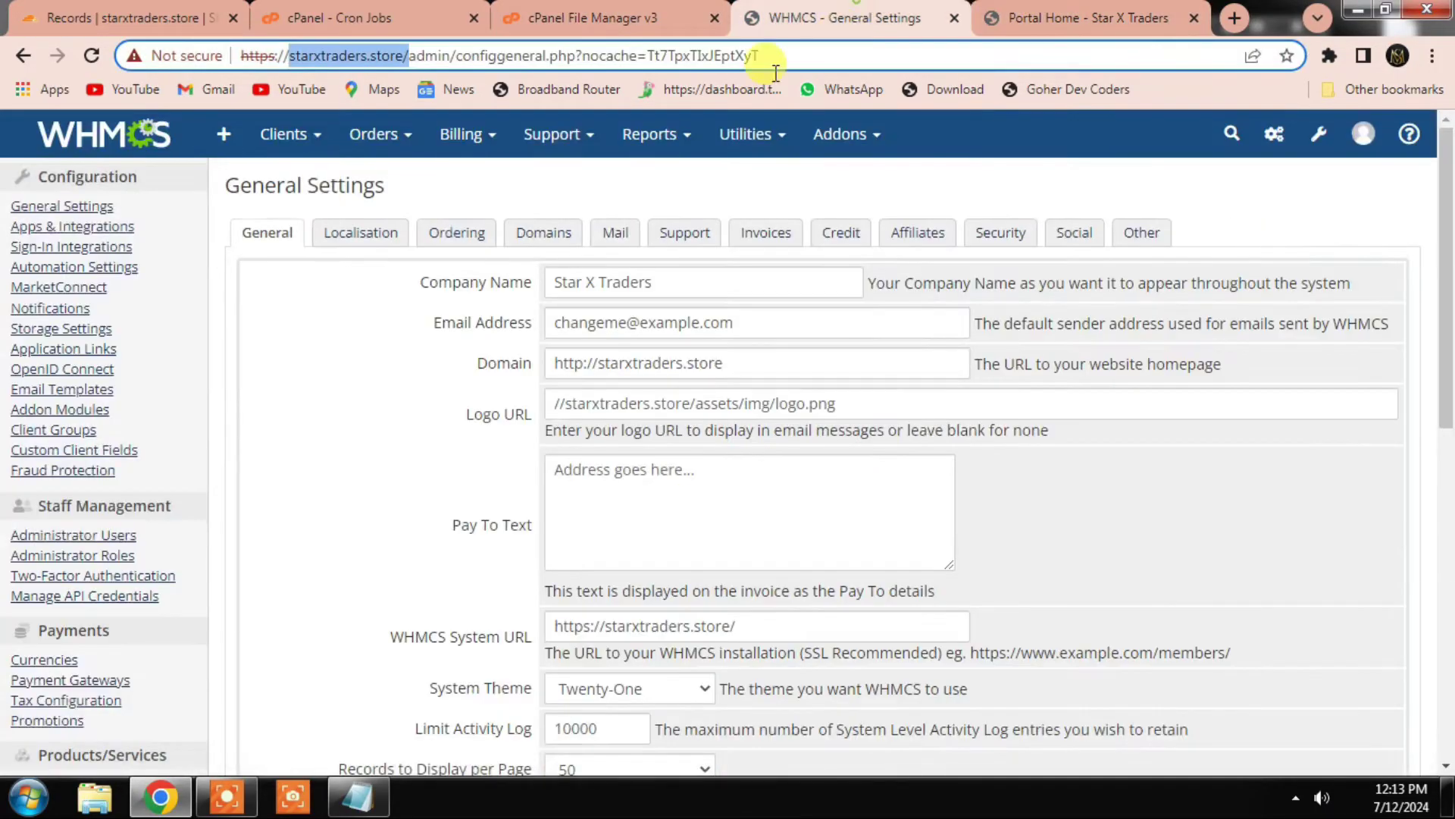
key("Return")
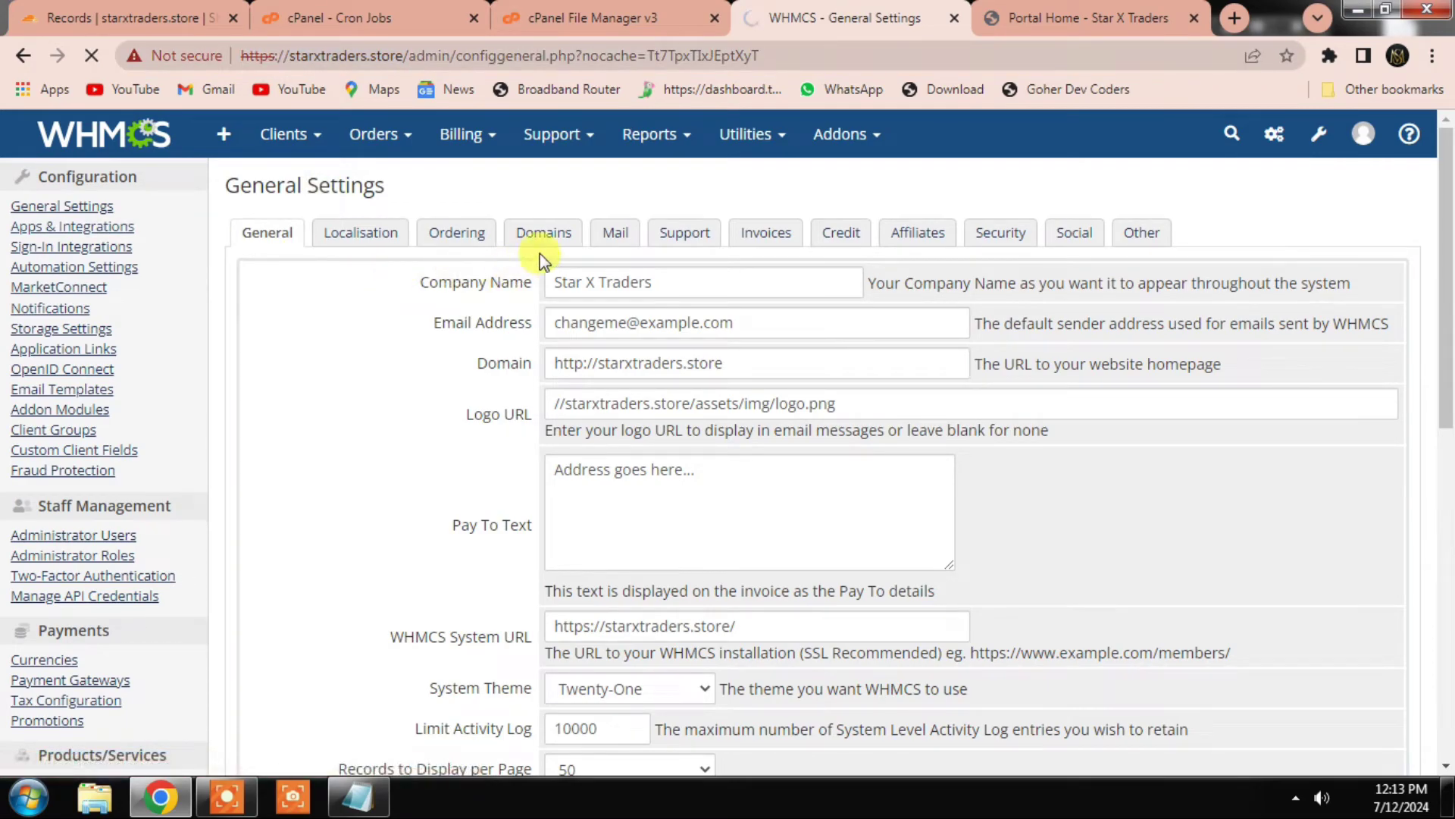
scroll(576, 523, "down", 1)
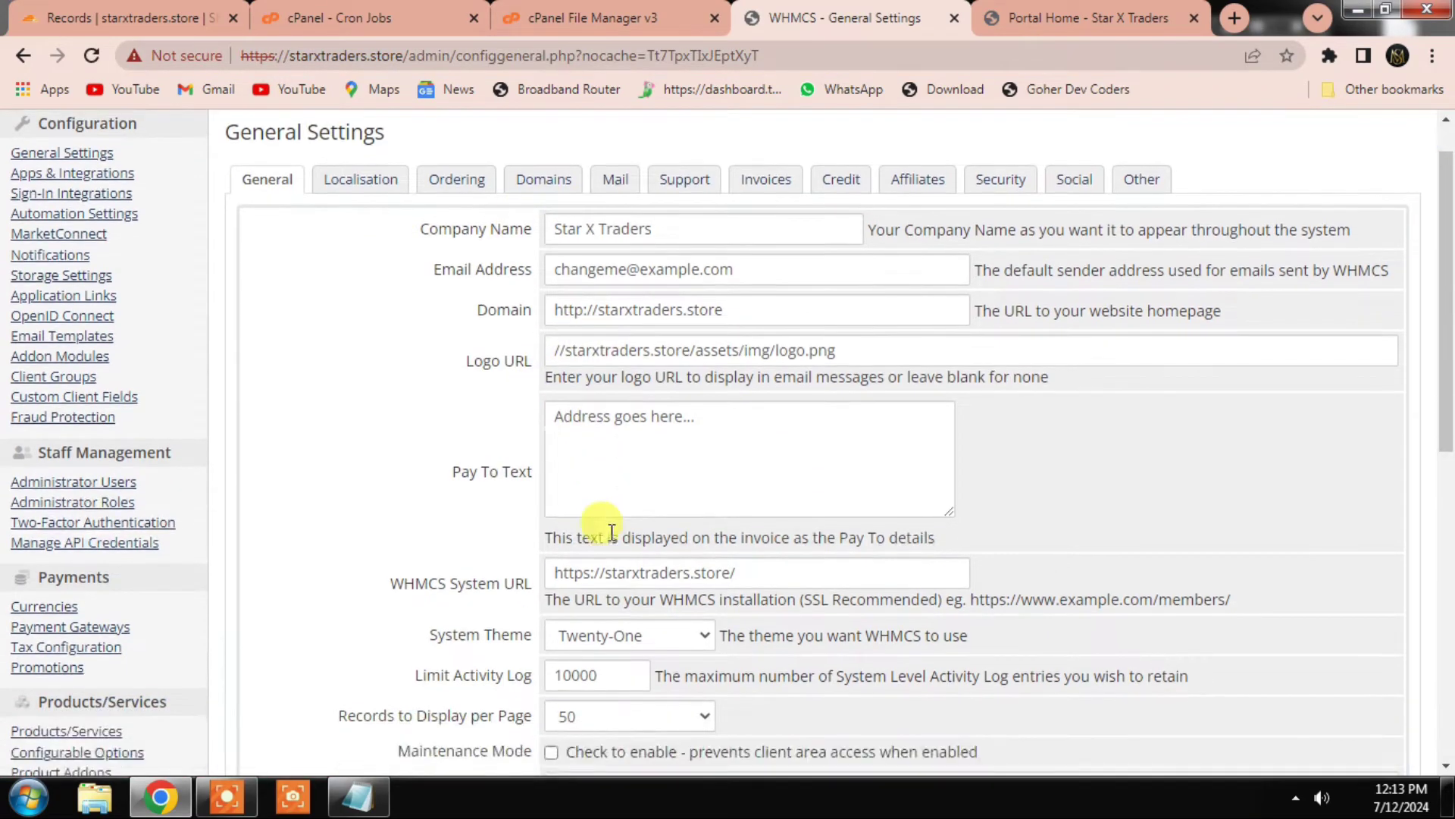
left_click(606, 585)
left_click(599, 609)
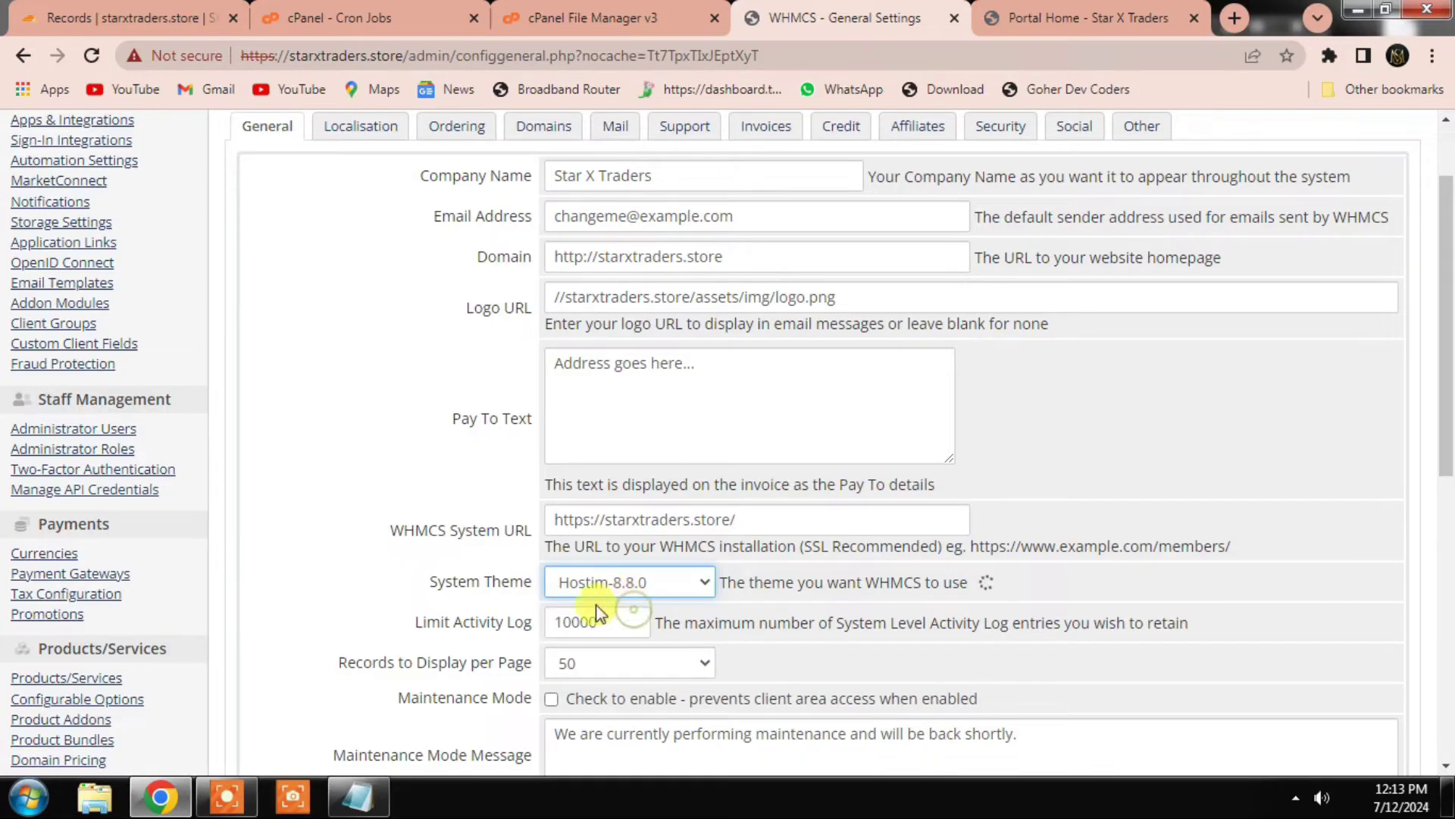
scroll(649, 610, "down", 2)
left_click(743, 741)
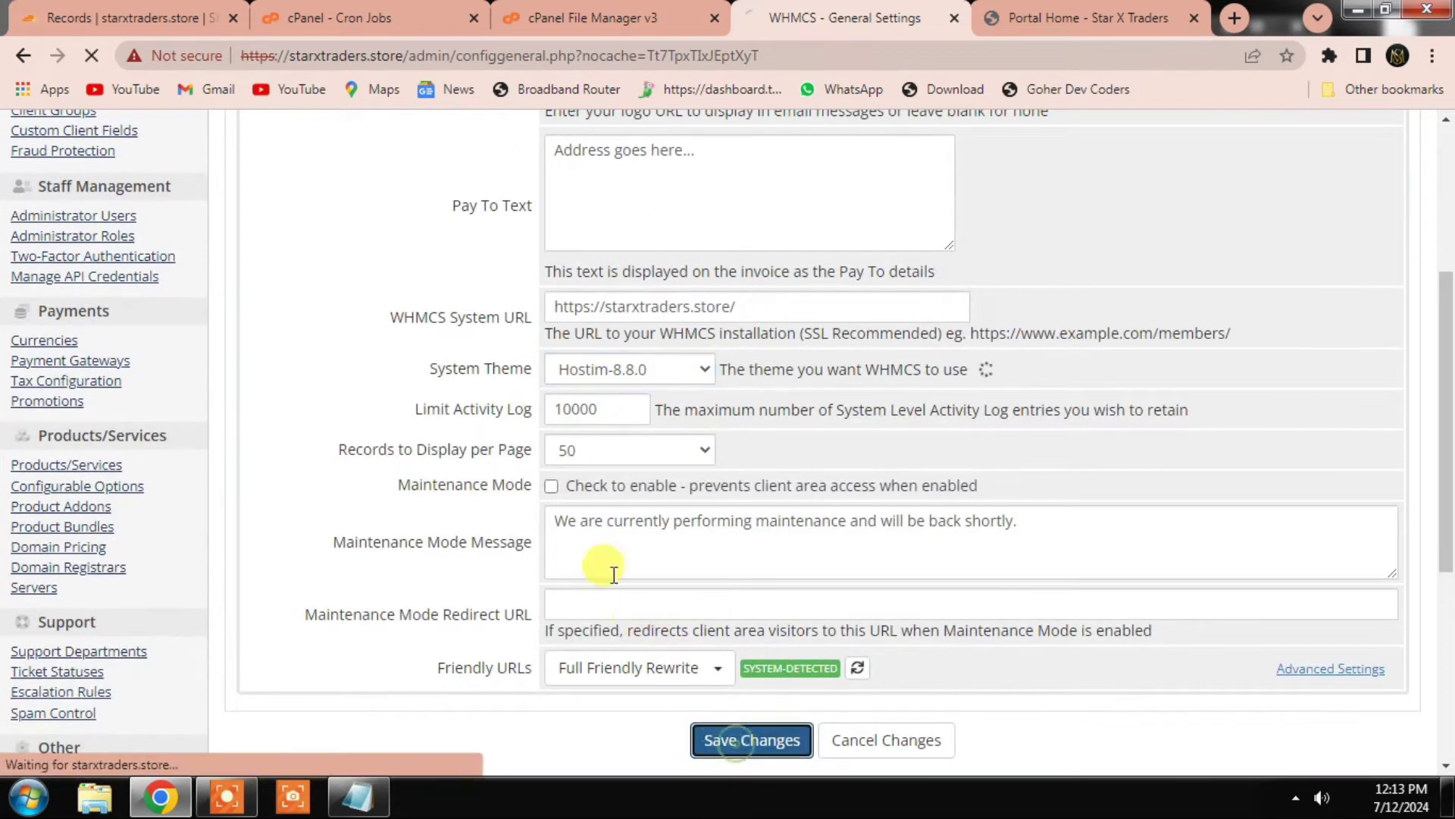
Step: Check the client portal in the new Hostim design, then return to General Settings
scroll(636, 520, "up", 1)
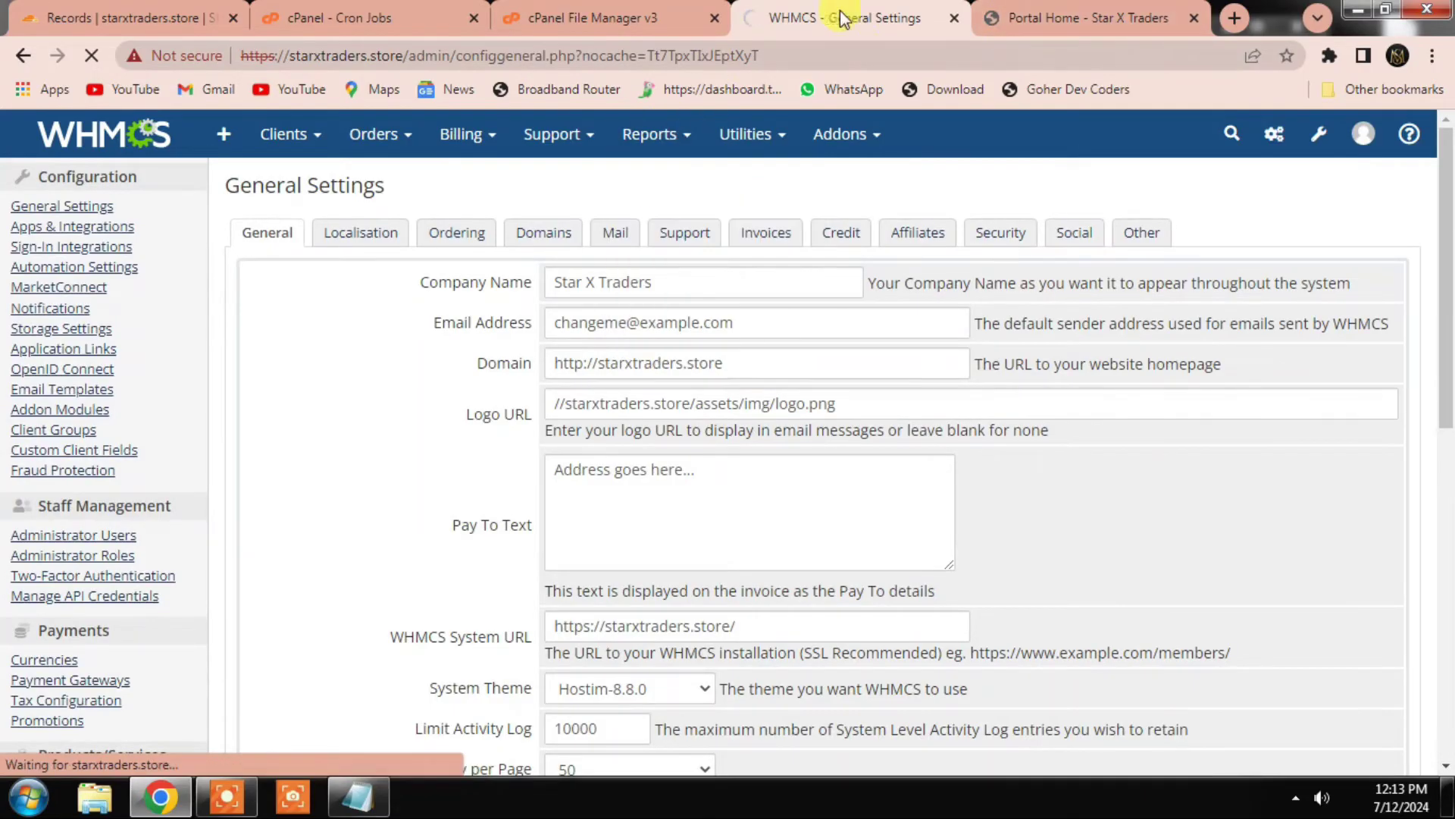
left_click(1002, 11)
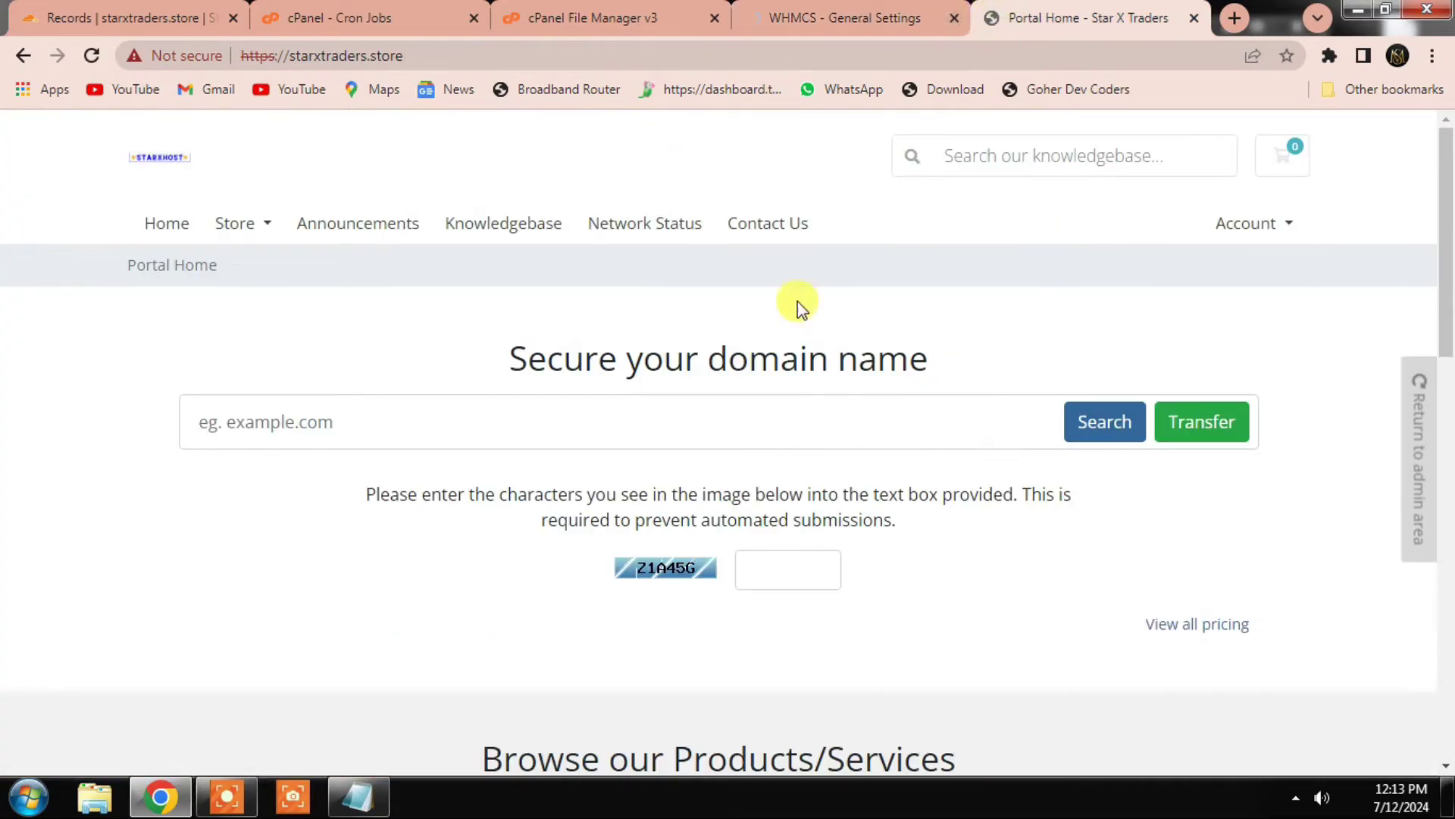
left_click(857, 16)
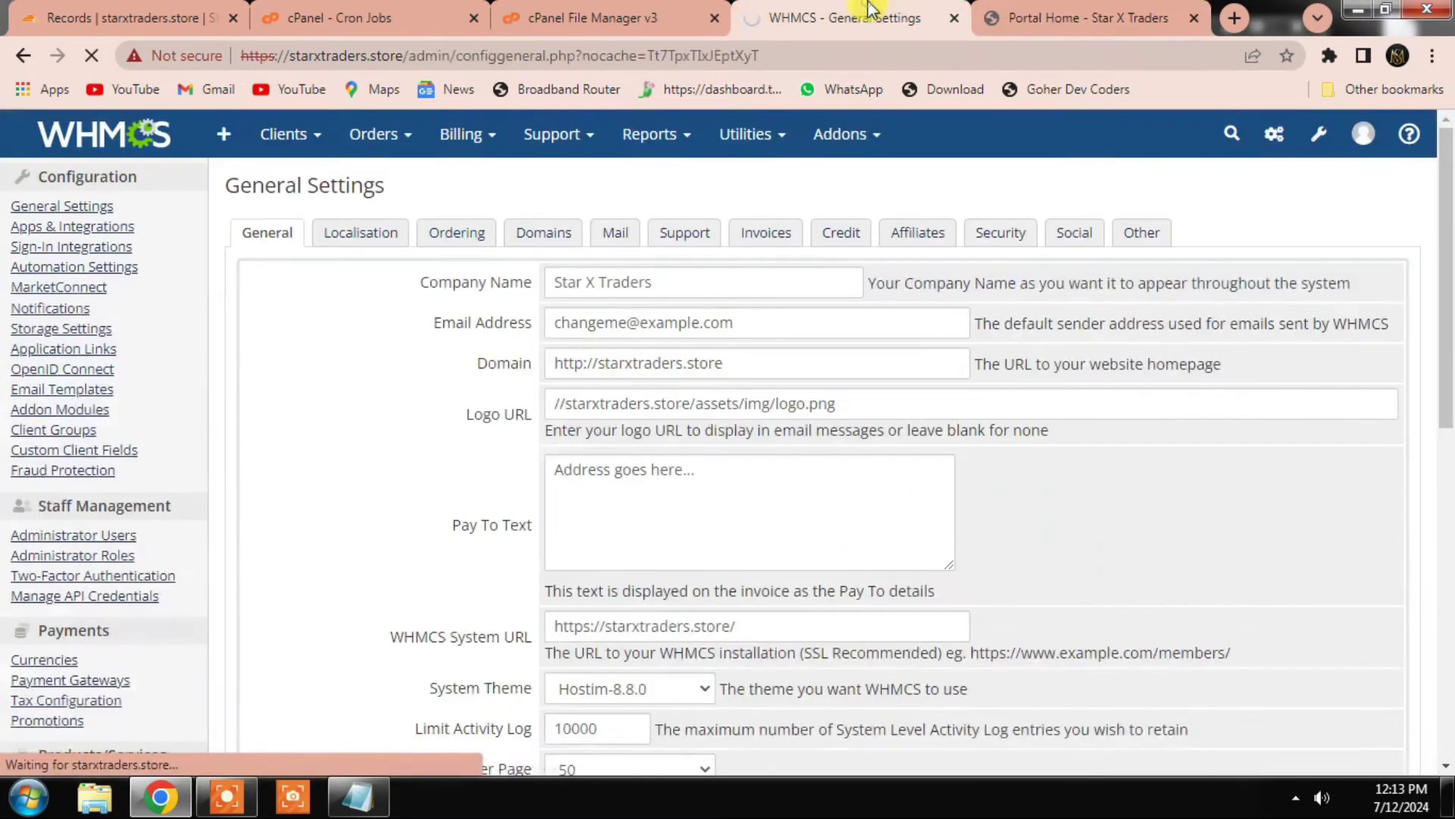
left_click(1032, 19)
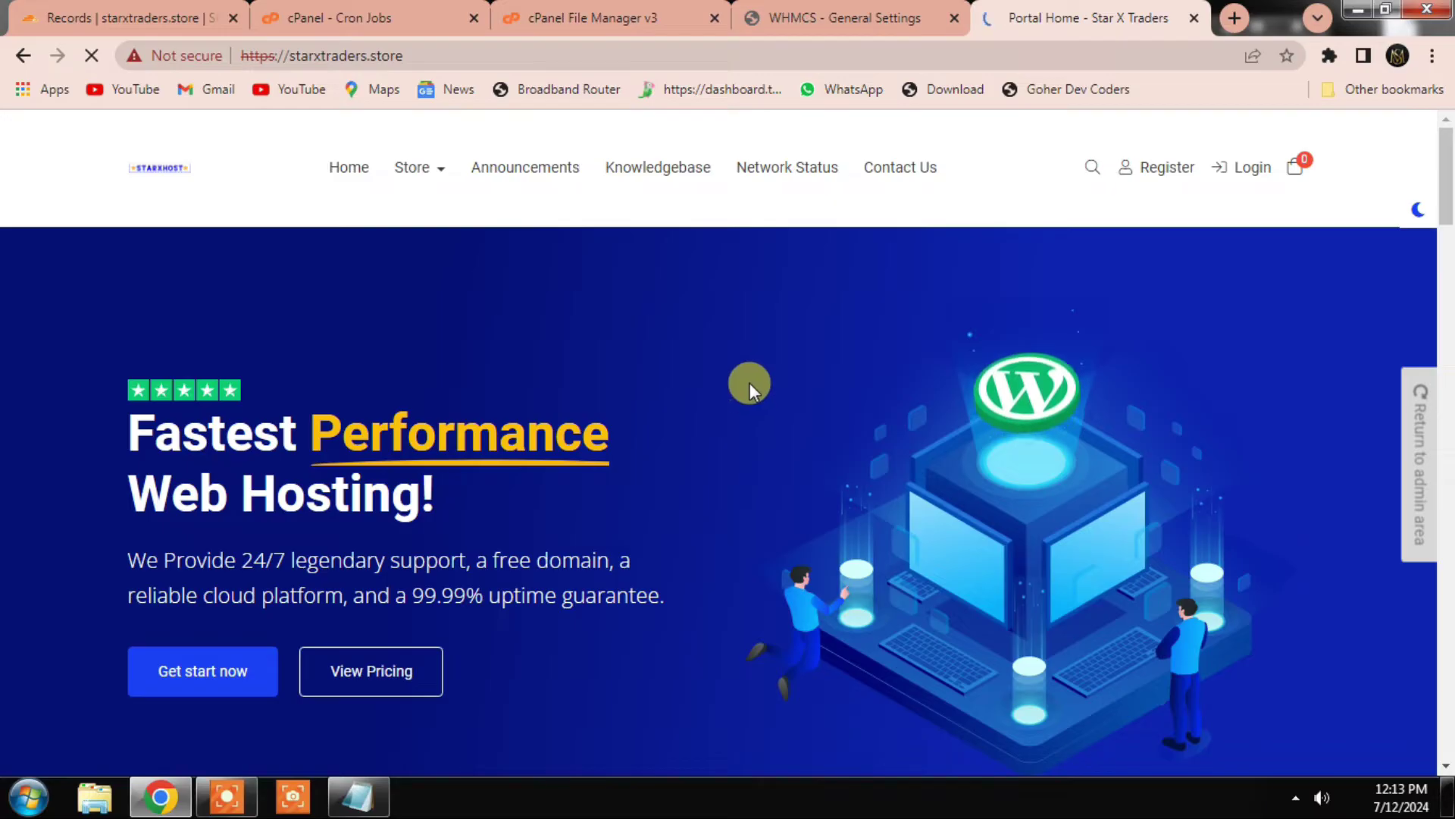
left_click(840, 14)
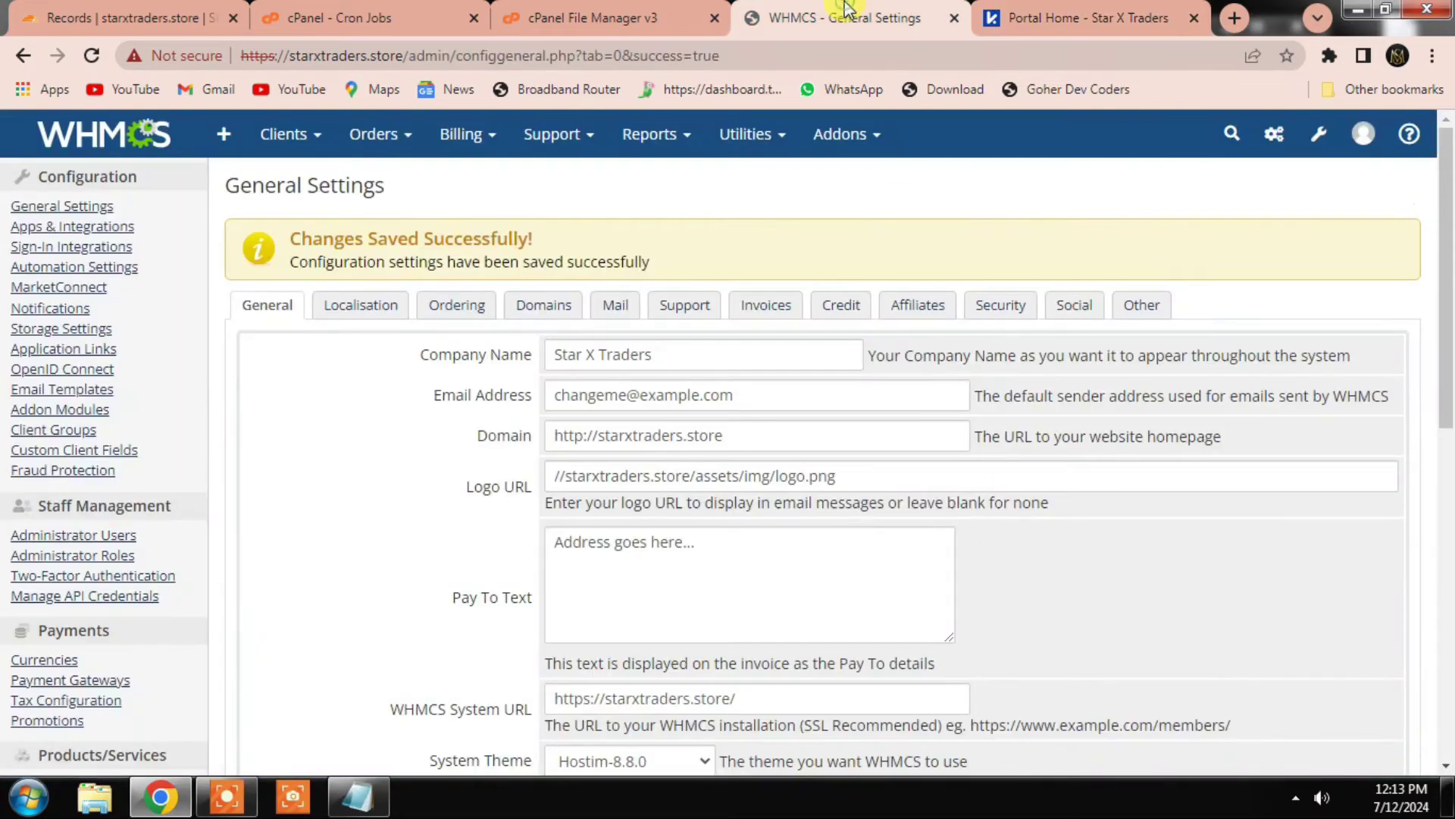
left_click(348, 314)
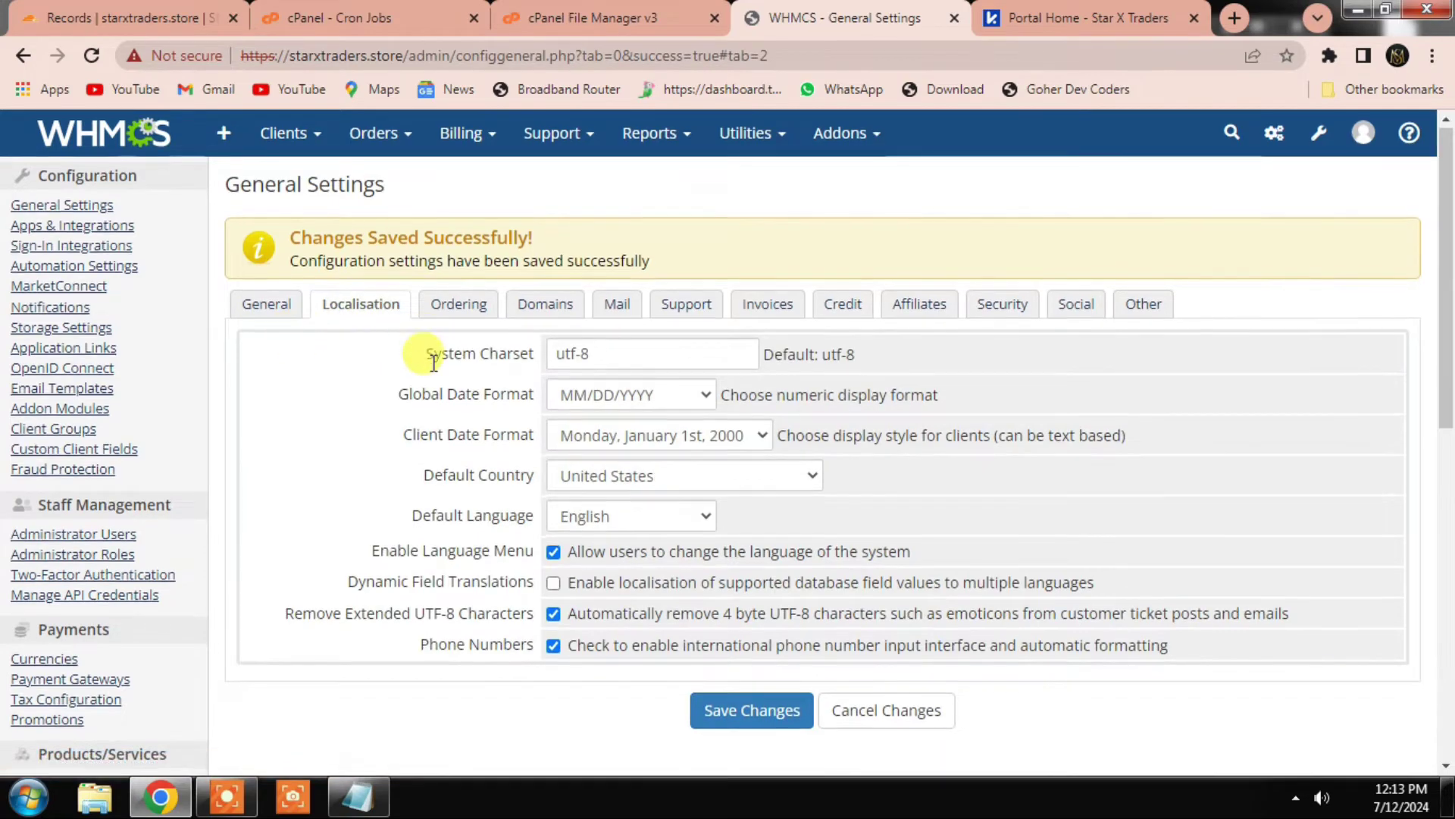
Step: Try the Cloud Slider order form, then save Ordering settings with Standard Cart as the template
scroll(430, 353, "down", 1)
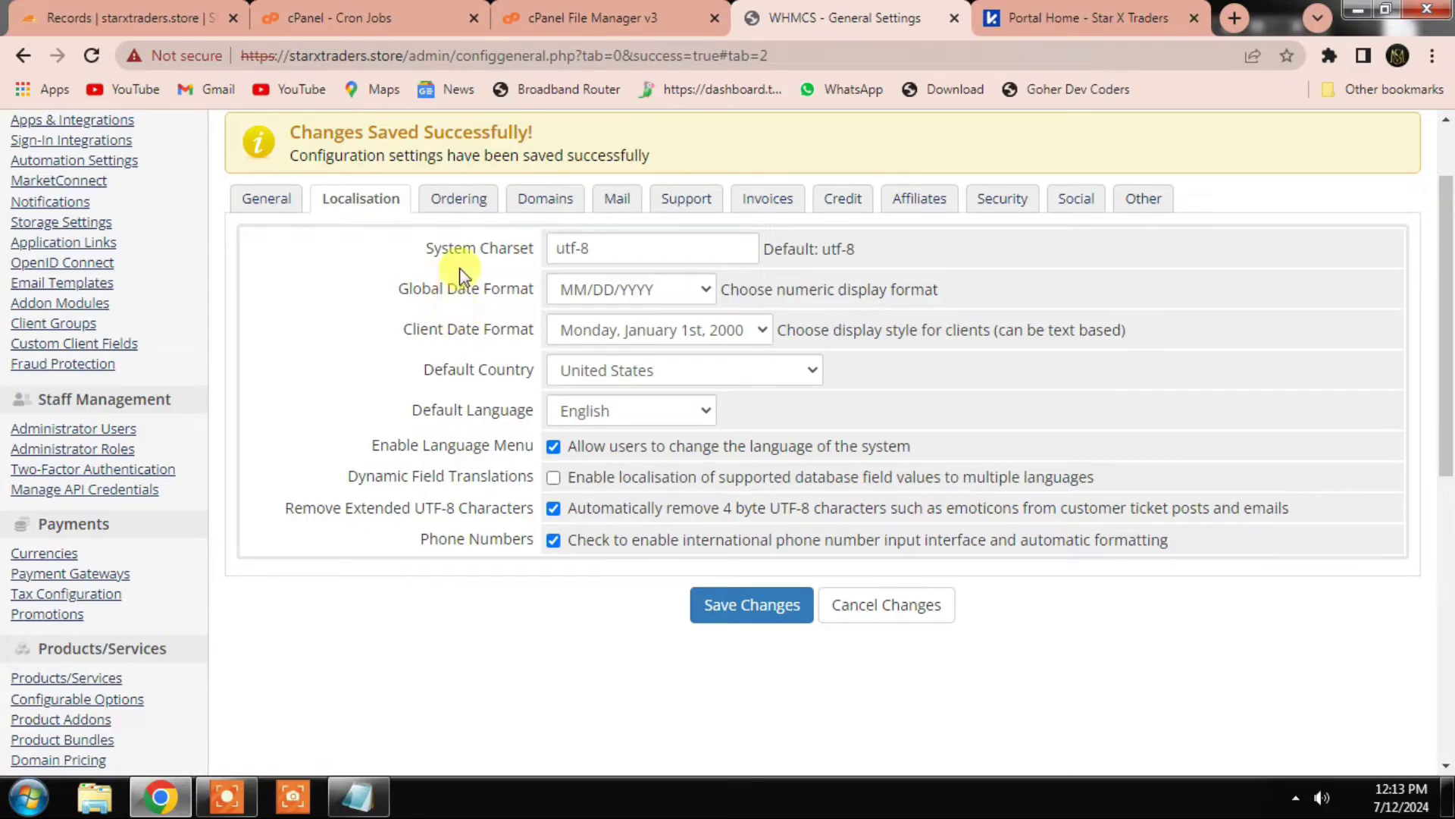
left_click(460, 203)
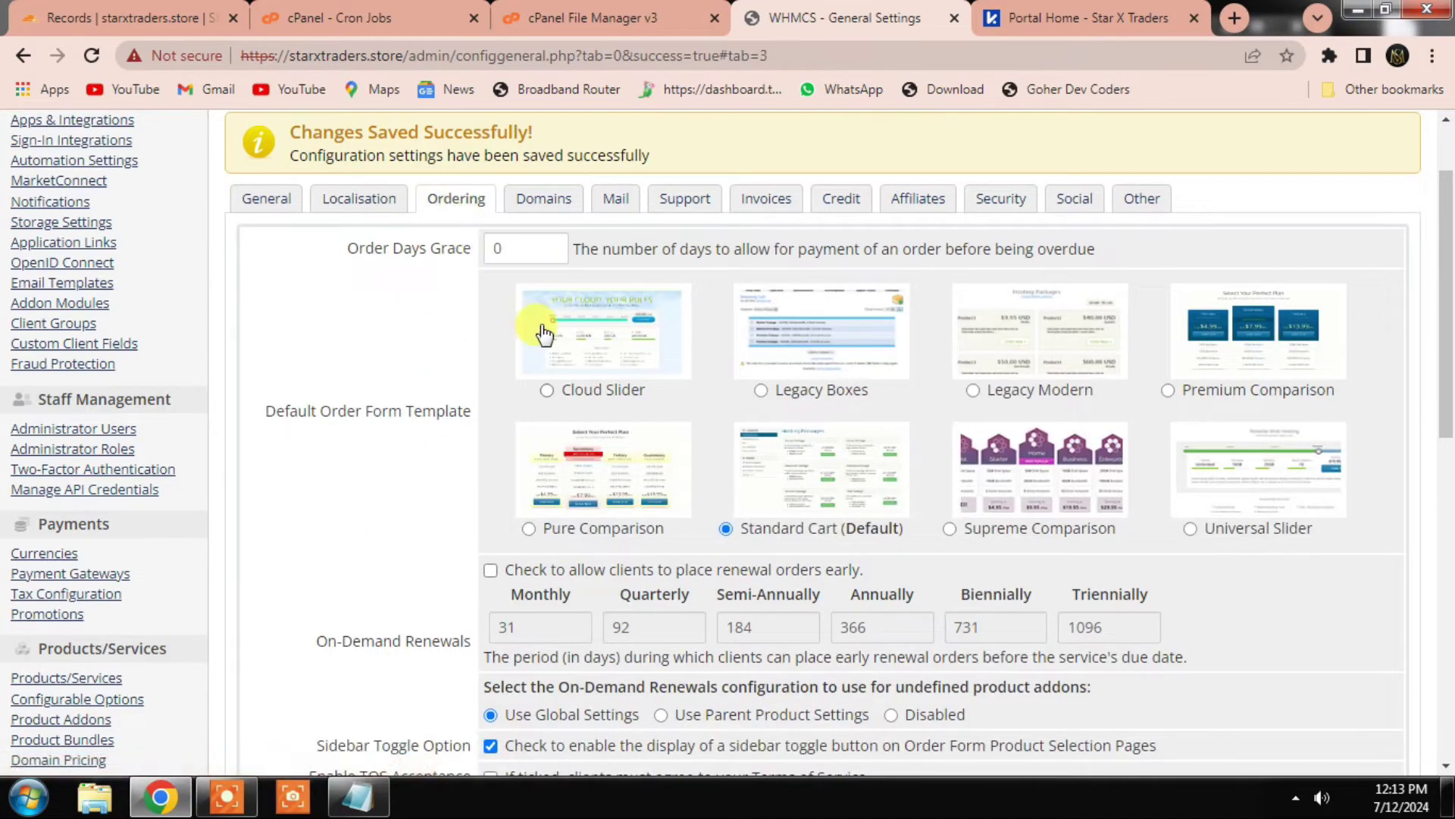
scroll(550, 338, "down", 1)
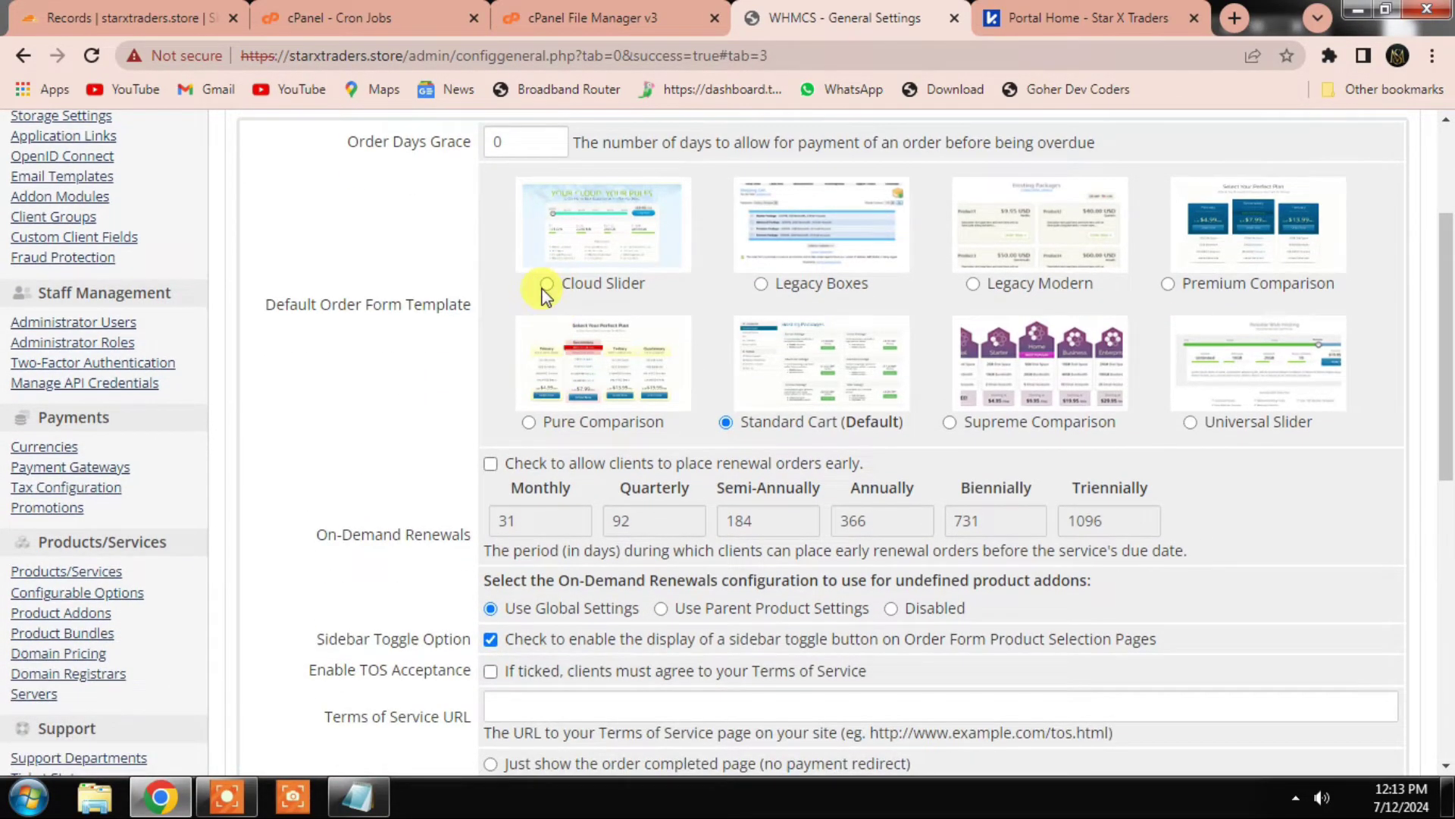
left_click(546, 285)
scroll(1036, 379, "down", 1)
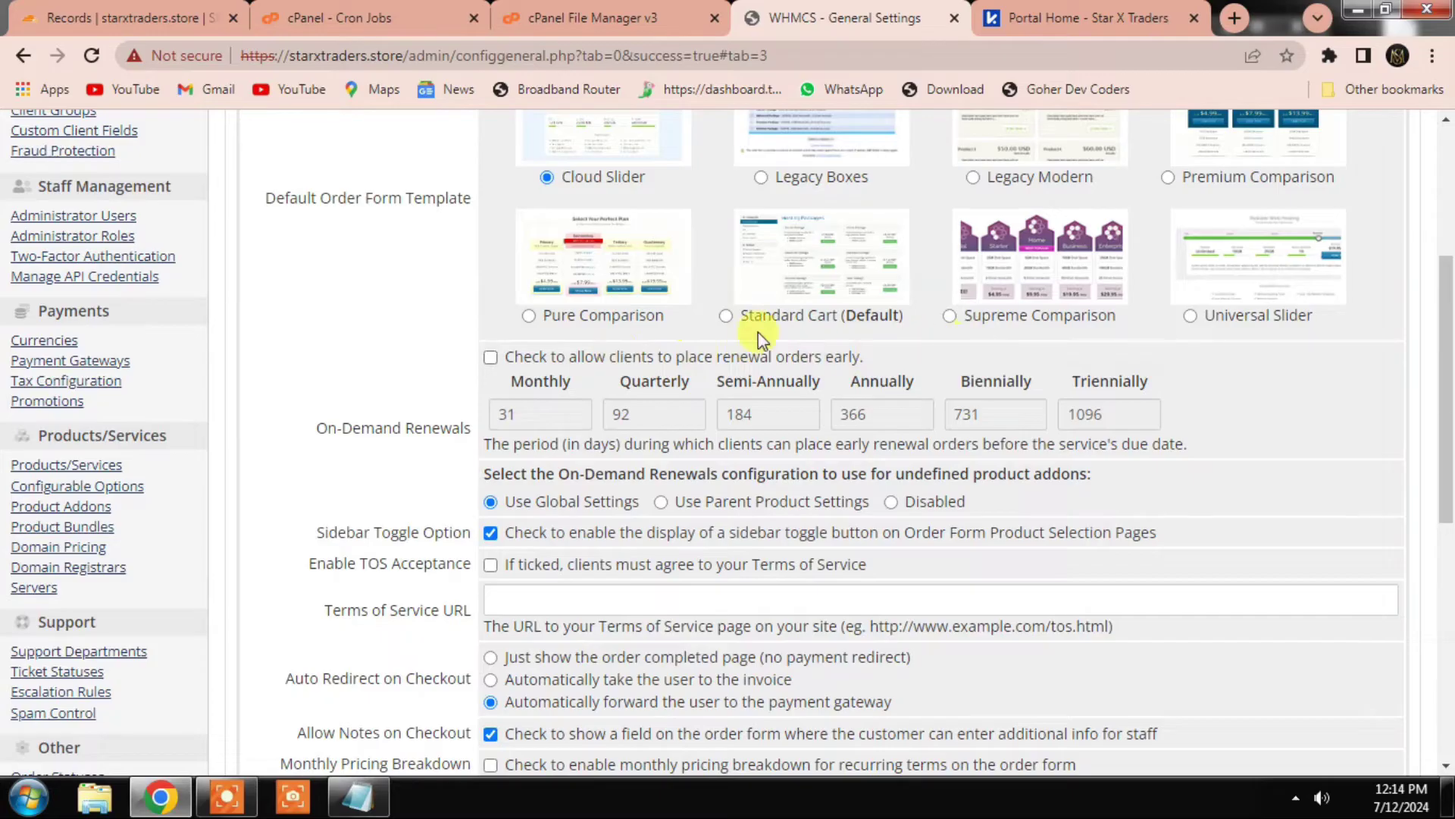
left_click(724, 317)
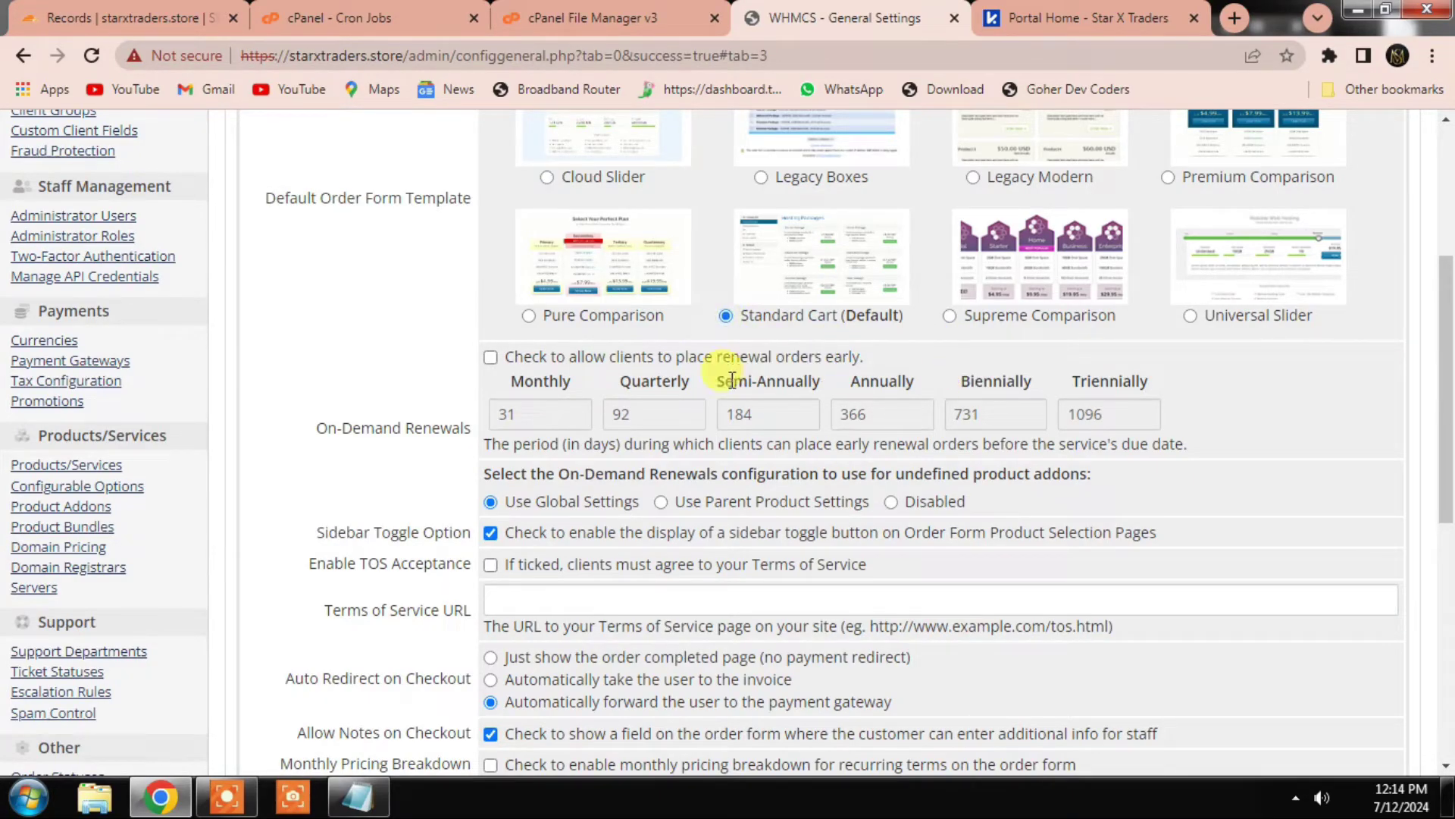
scroll(739, 410, "down", 8)
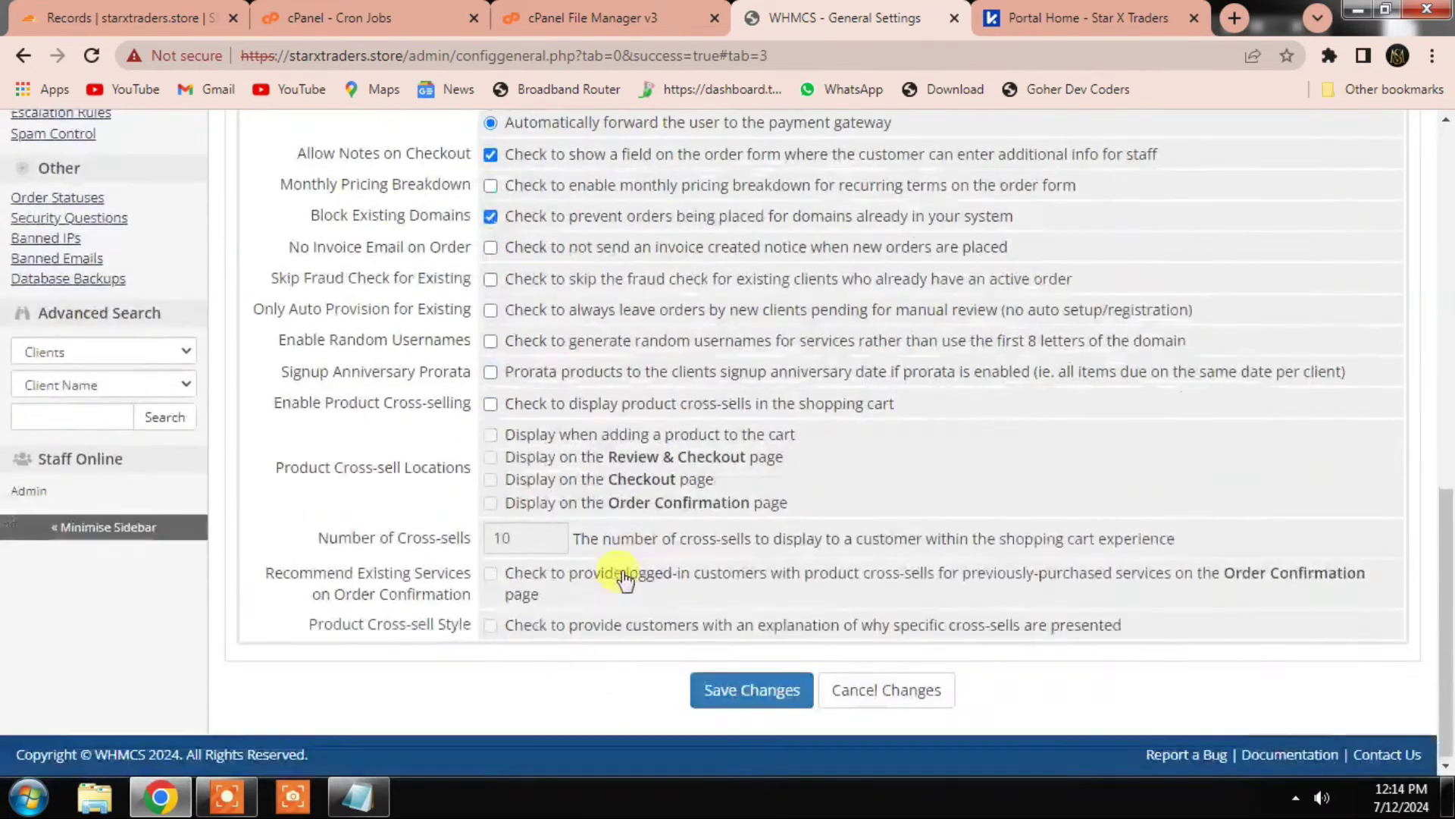
left_click(745, 682)
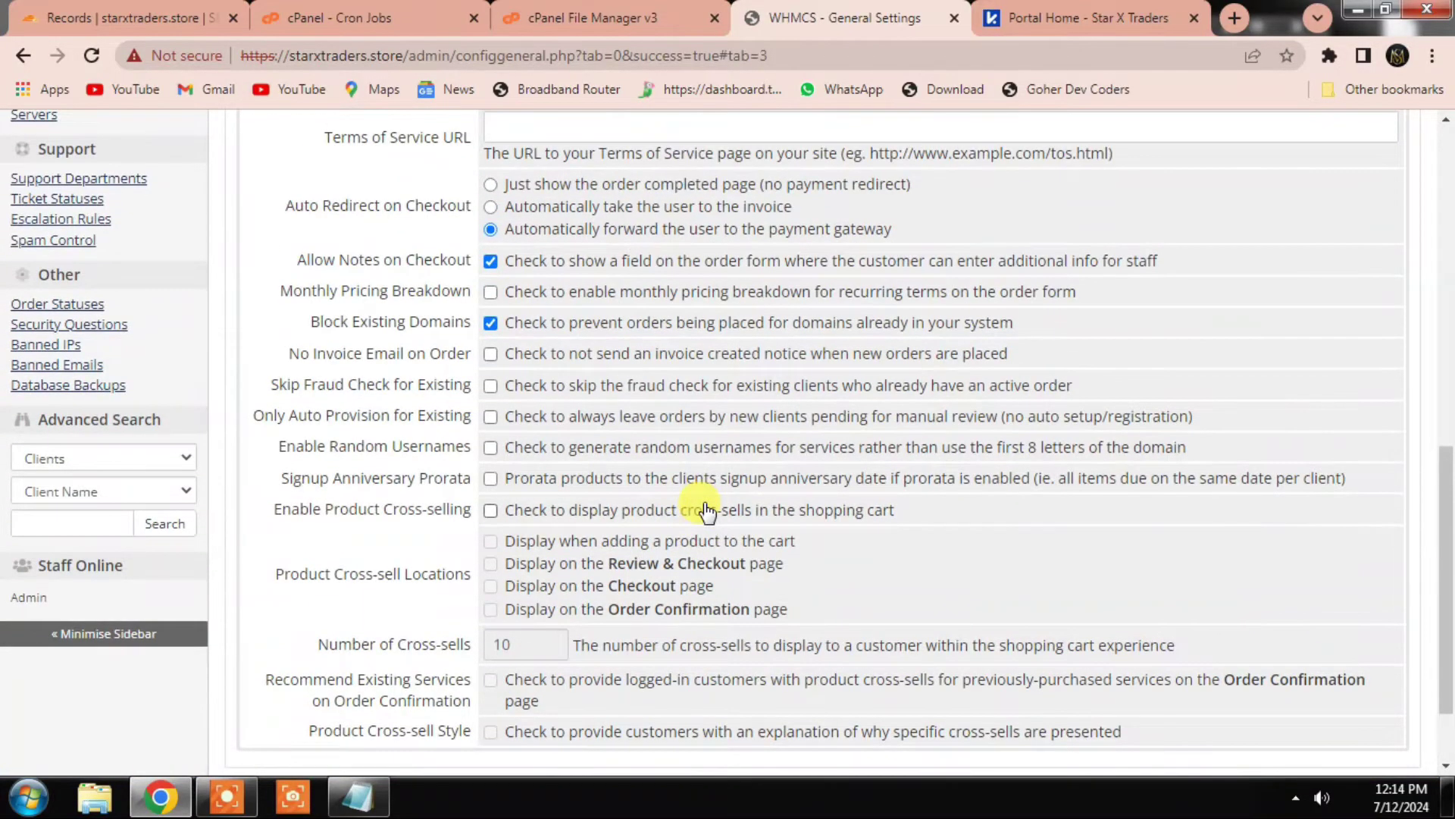
scroll(743, 416, "up", 15)
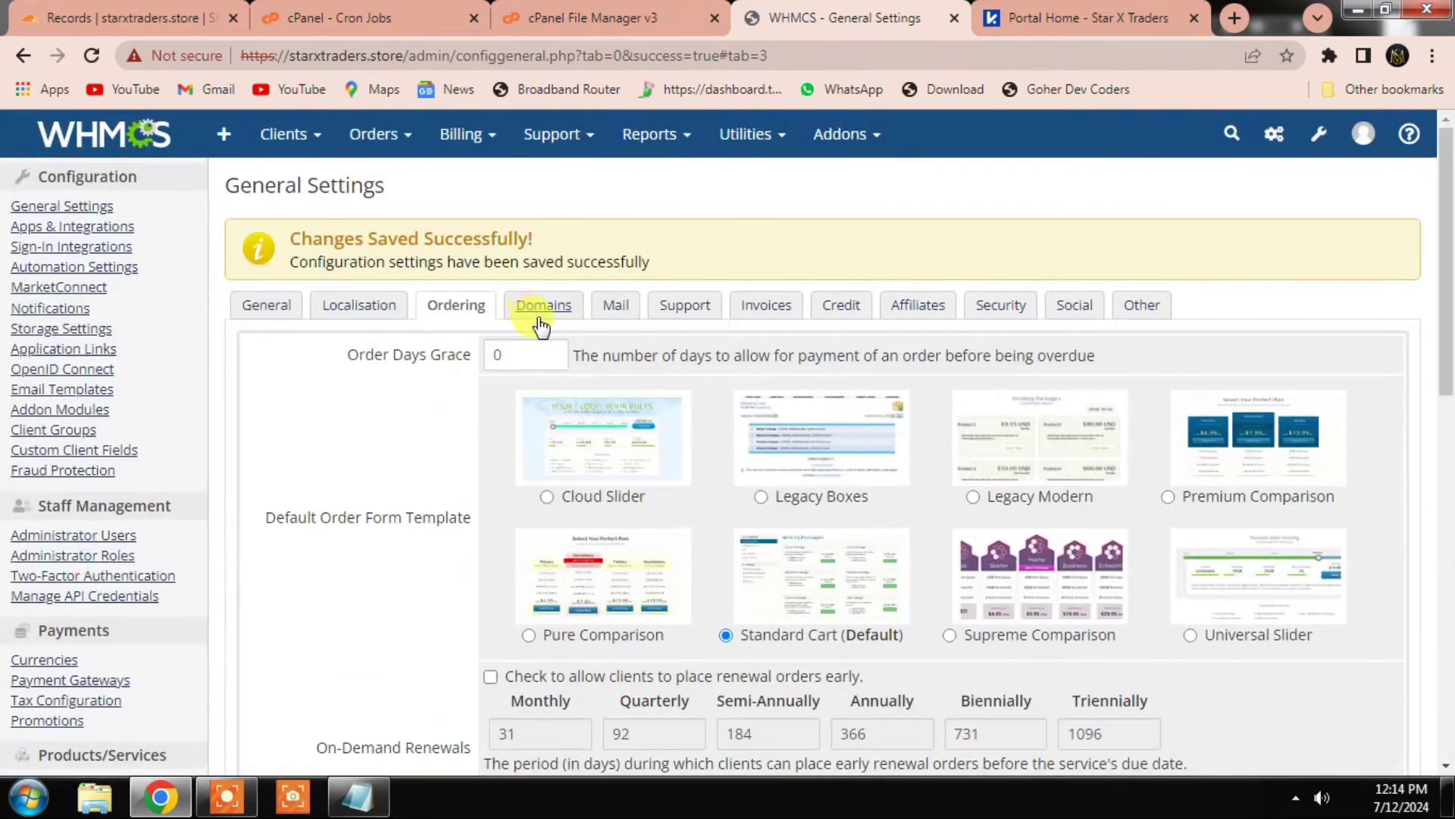
left_click(544, 307)
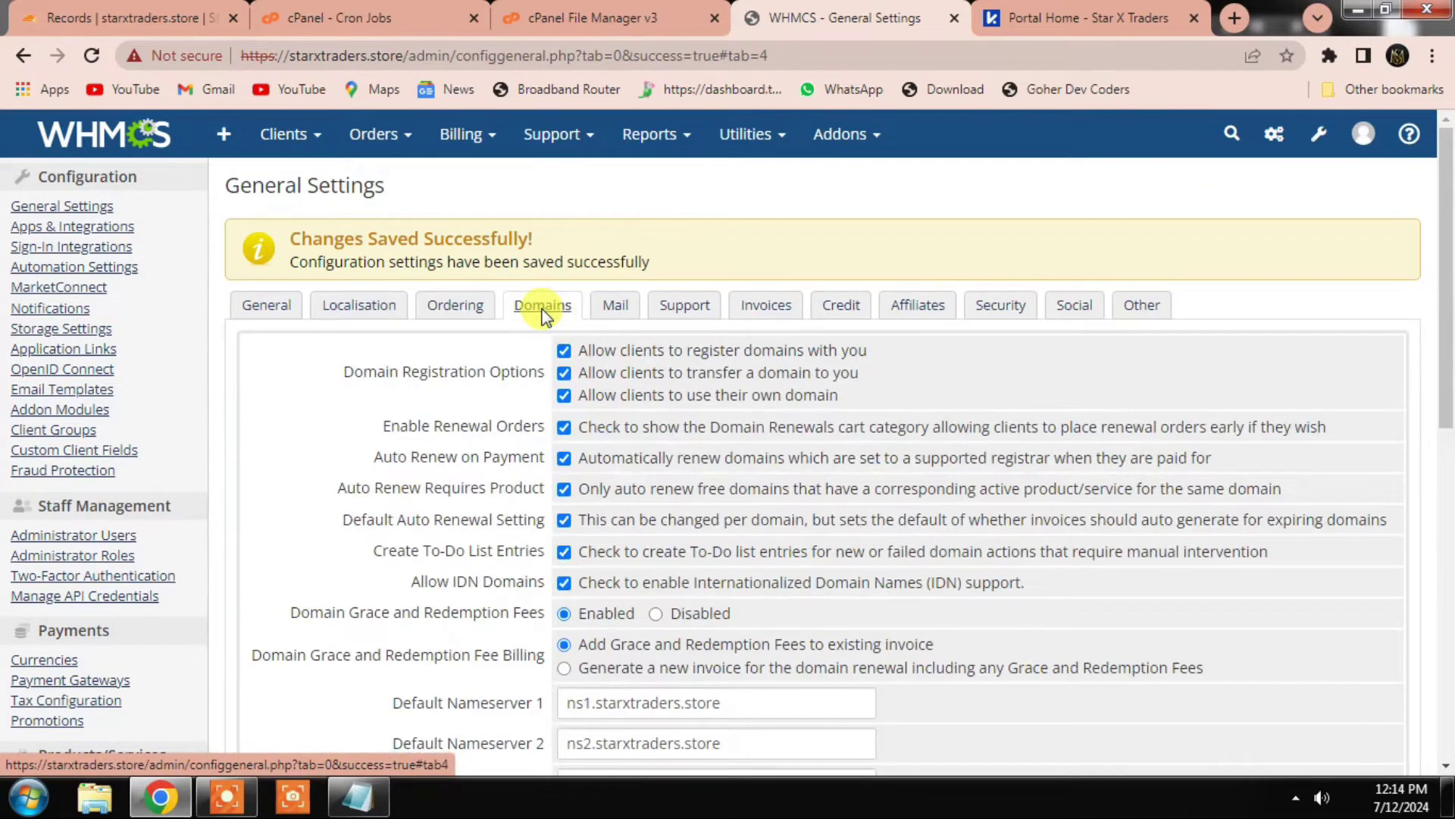
Step: In Mail settings, choose SMTP as the mail provider
scroll(569, 611, "down", 3)
scroll(576, 520, "up", 3)
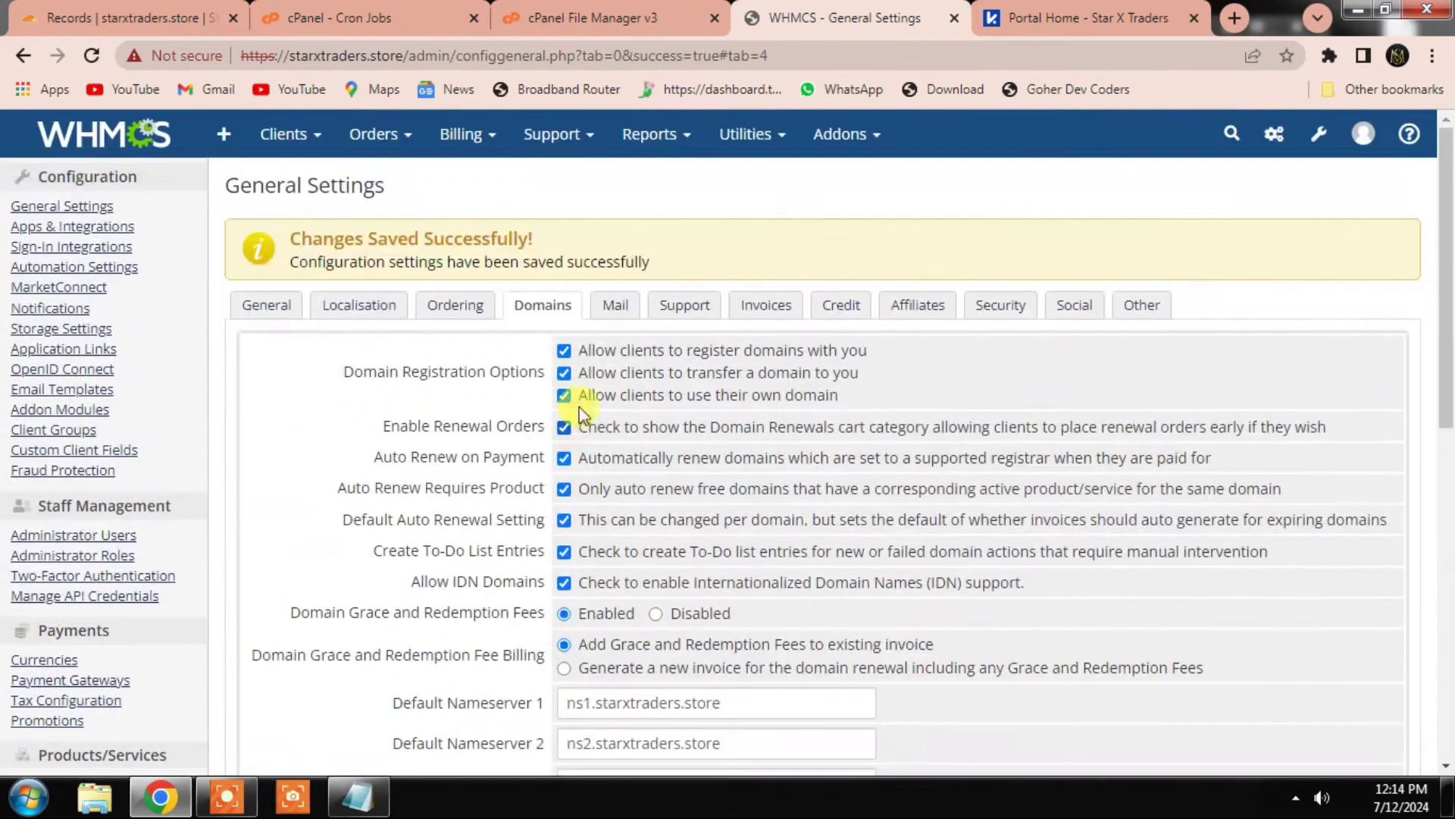
left_click(611, 311)
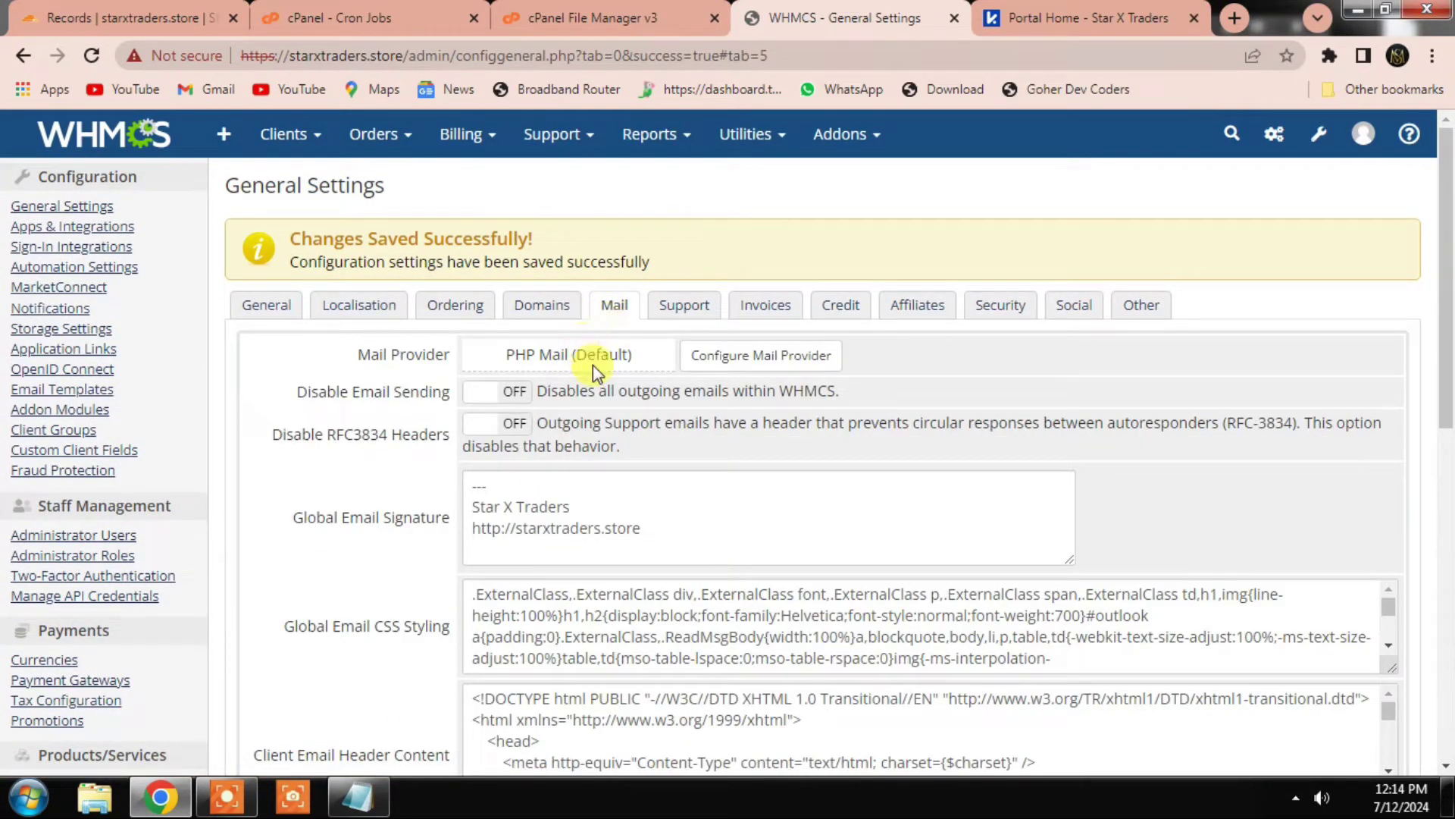
scroll(584, 356, "down", 2)
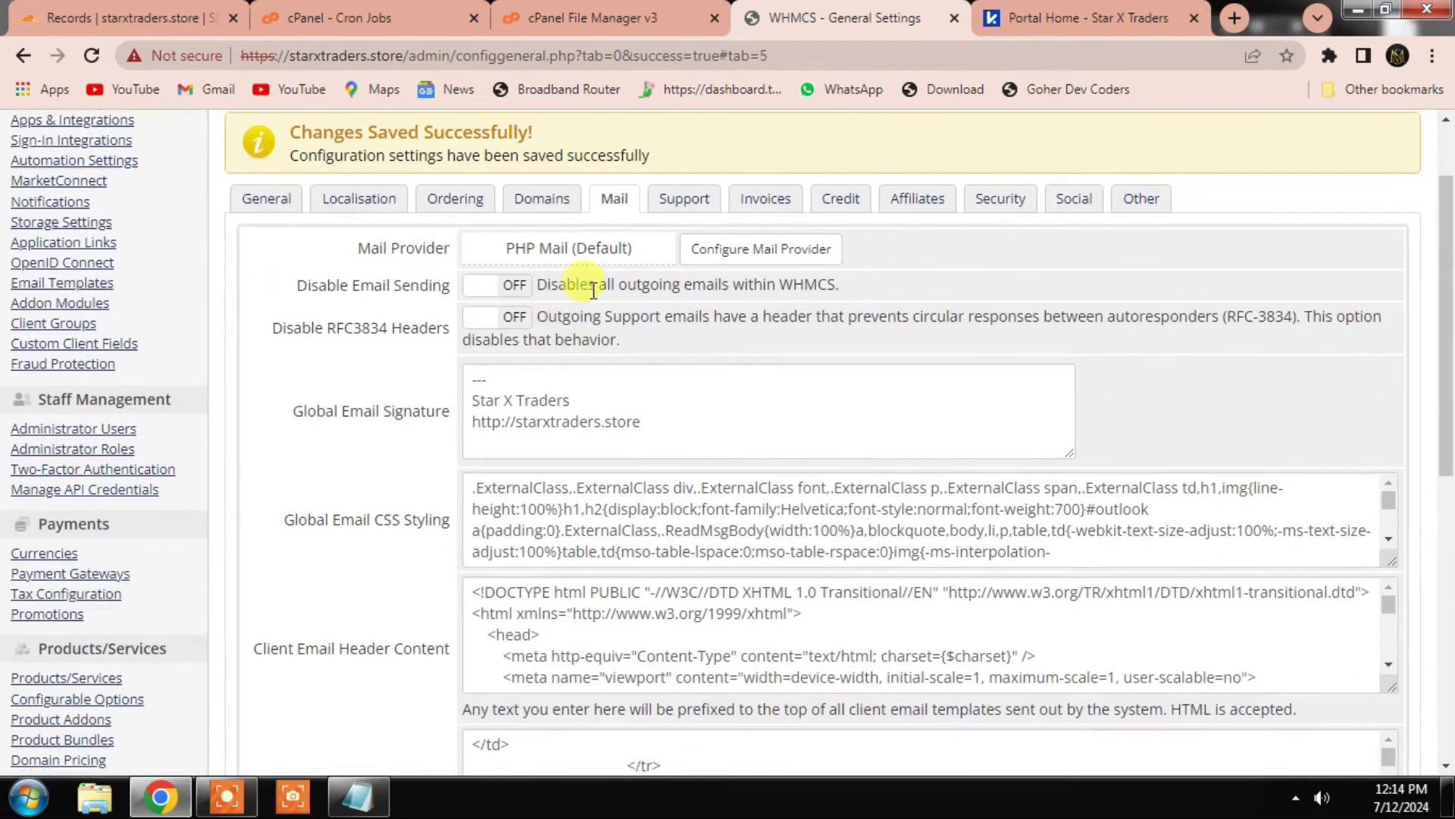
left_click(728, 249)
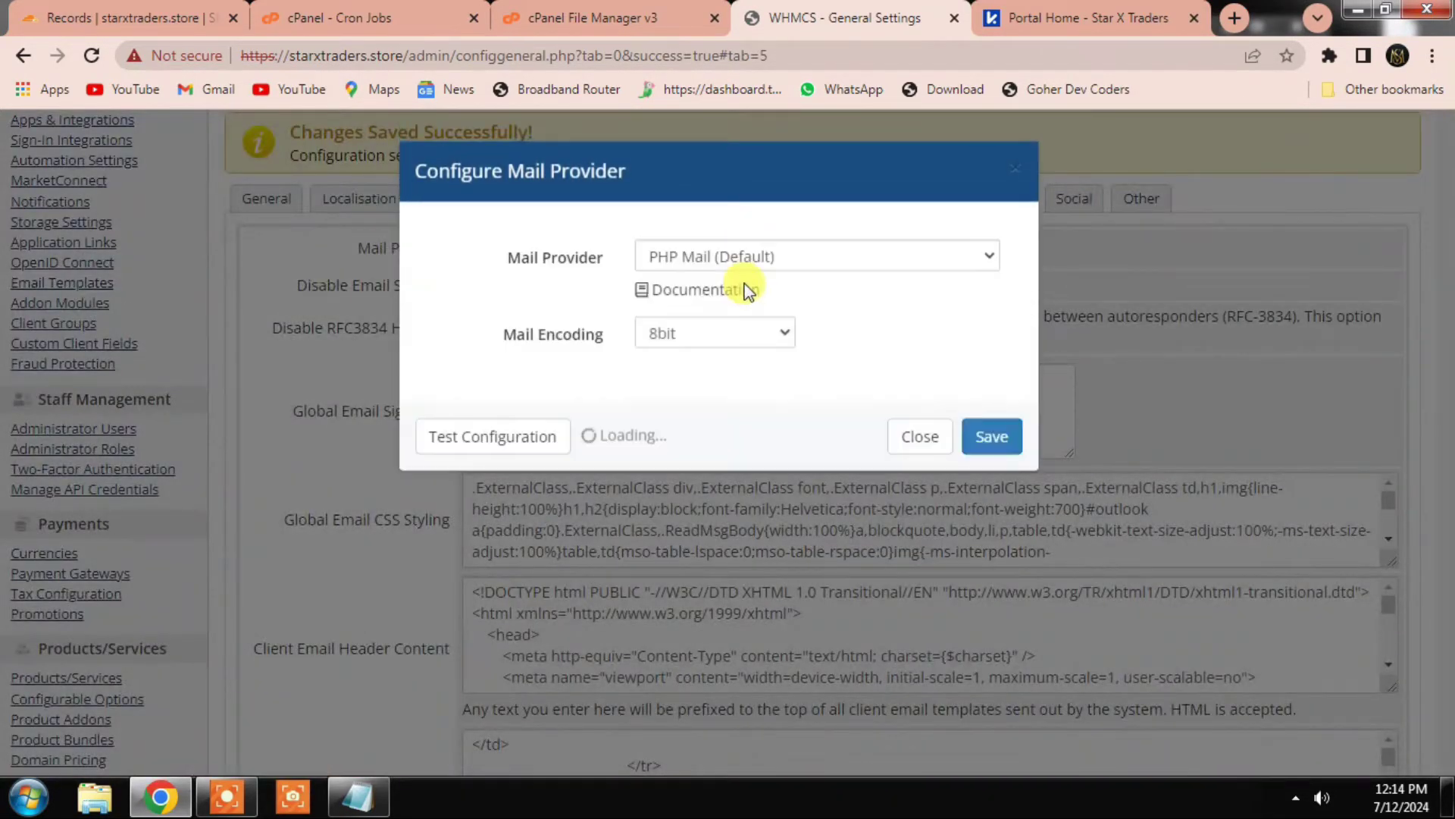
left_click(705, 261)
left_click(667, 302)
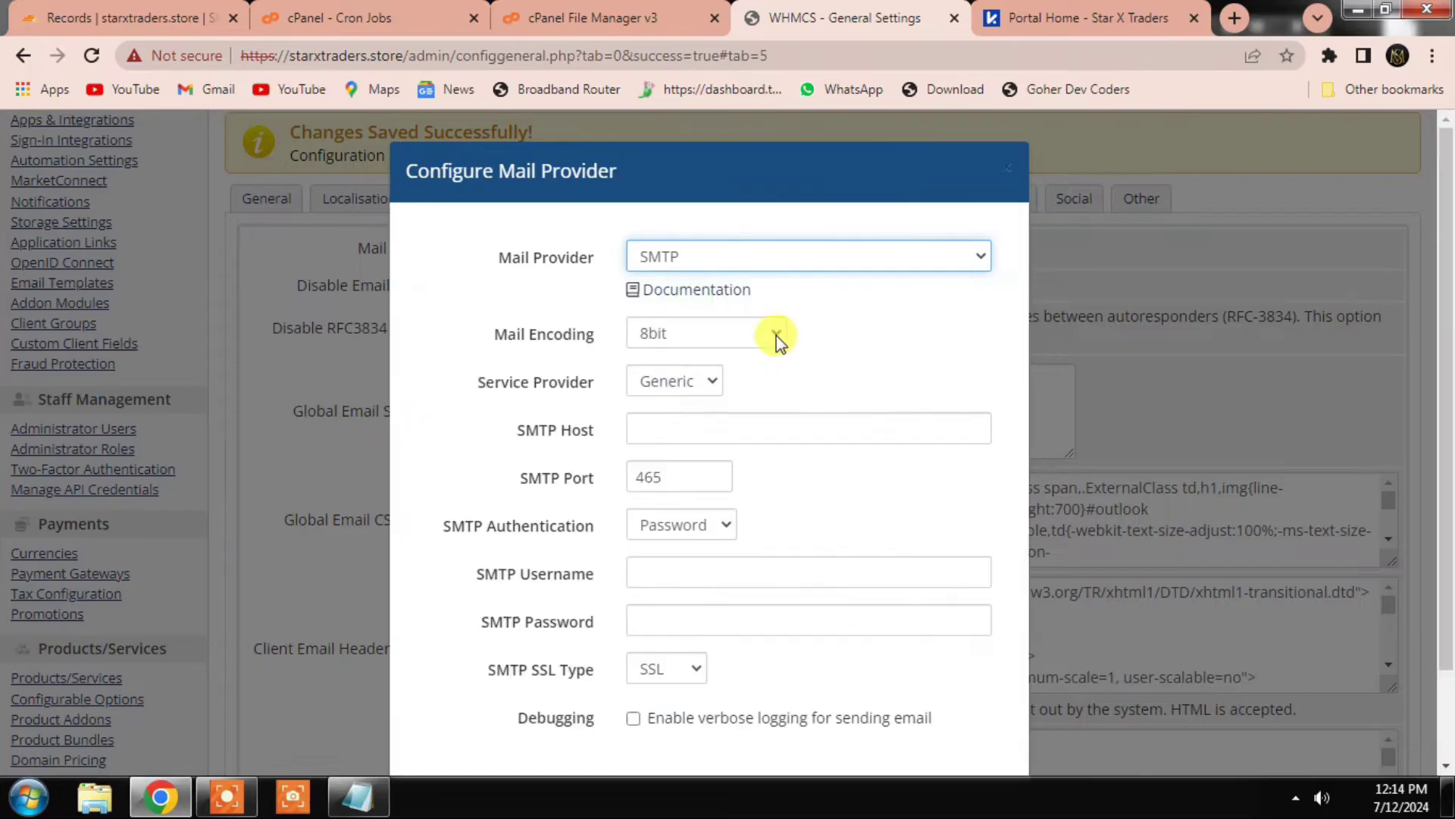
scroll(753, 381, "down", 2)
Step: Paste the server address from saved notes and trim it to srv108.neondns.net as SMTP Host
left_click(658, 318)
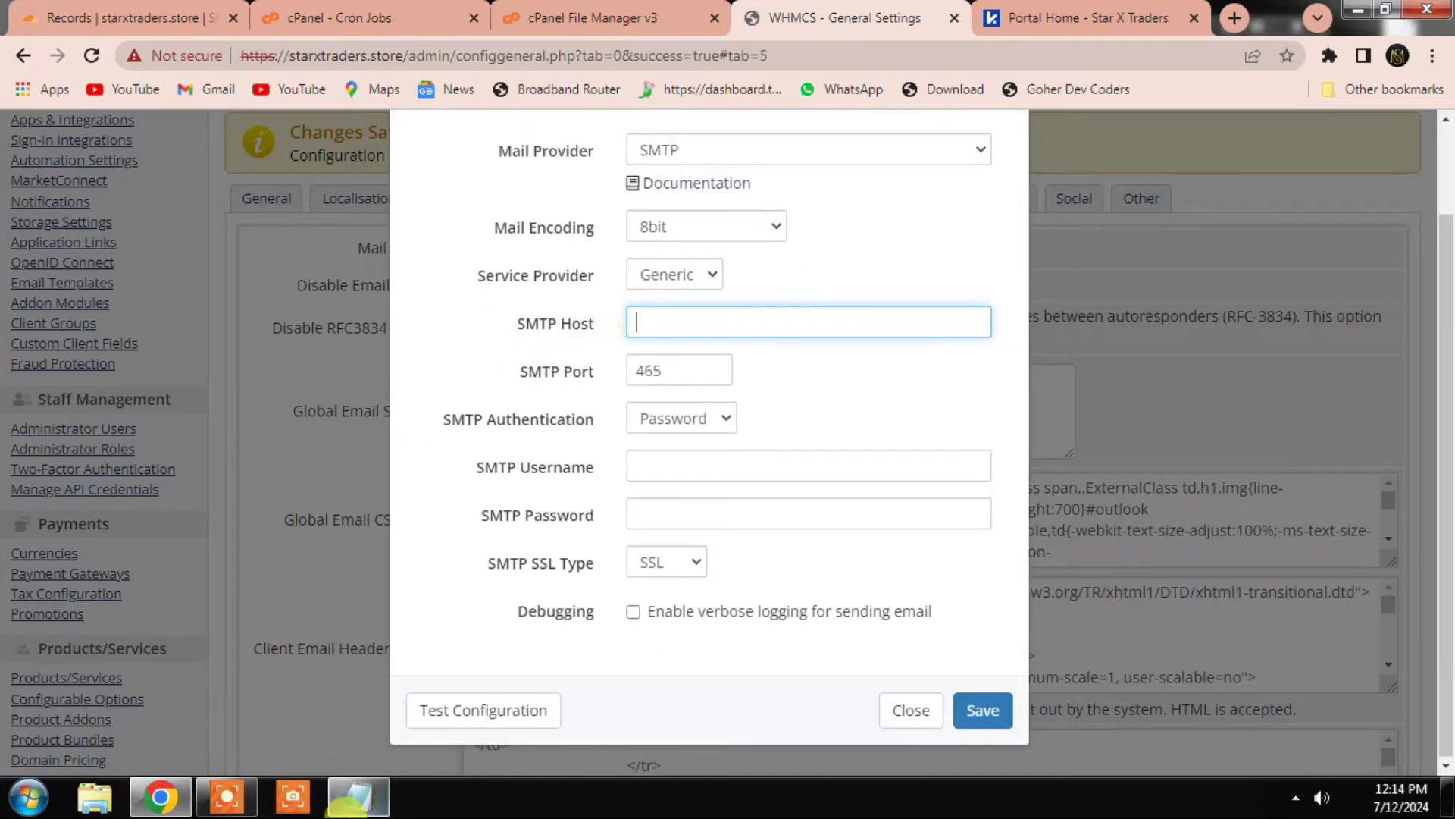
left_click(356, 796)
mouse_move(487, 457)
left_mouse_down()
mouse_move(324, 461)
mouse_move(522, 456)
mouse_move(492, 474)
left_mouse_up()
key("ctrl+c")
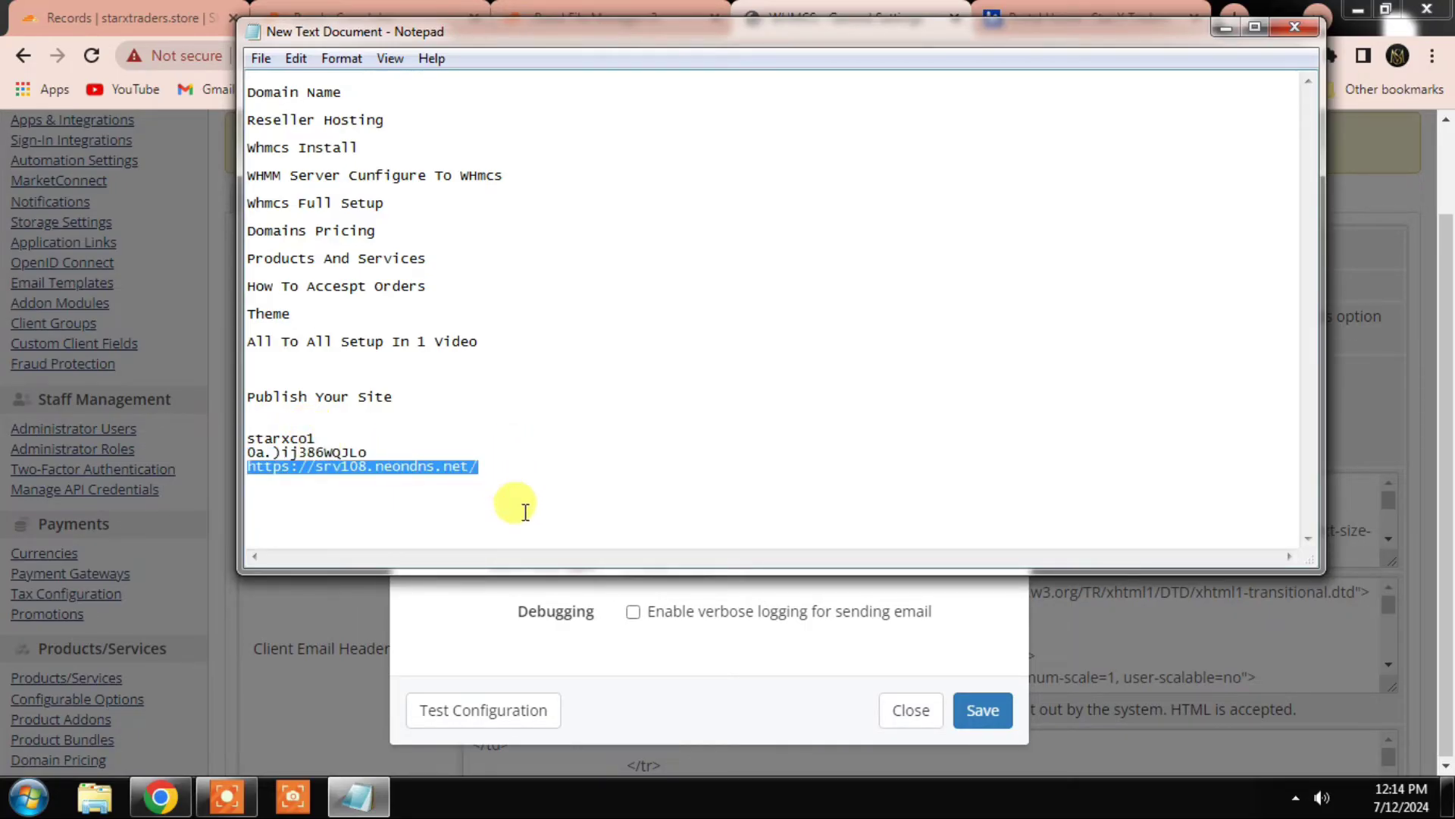
left_click(538, 587)
left_click(679, 324)
key("ctrl+v")
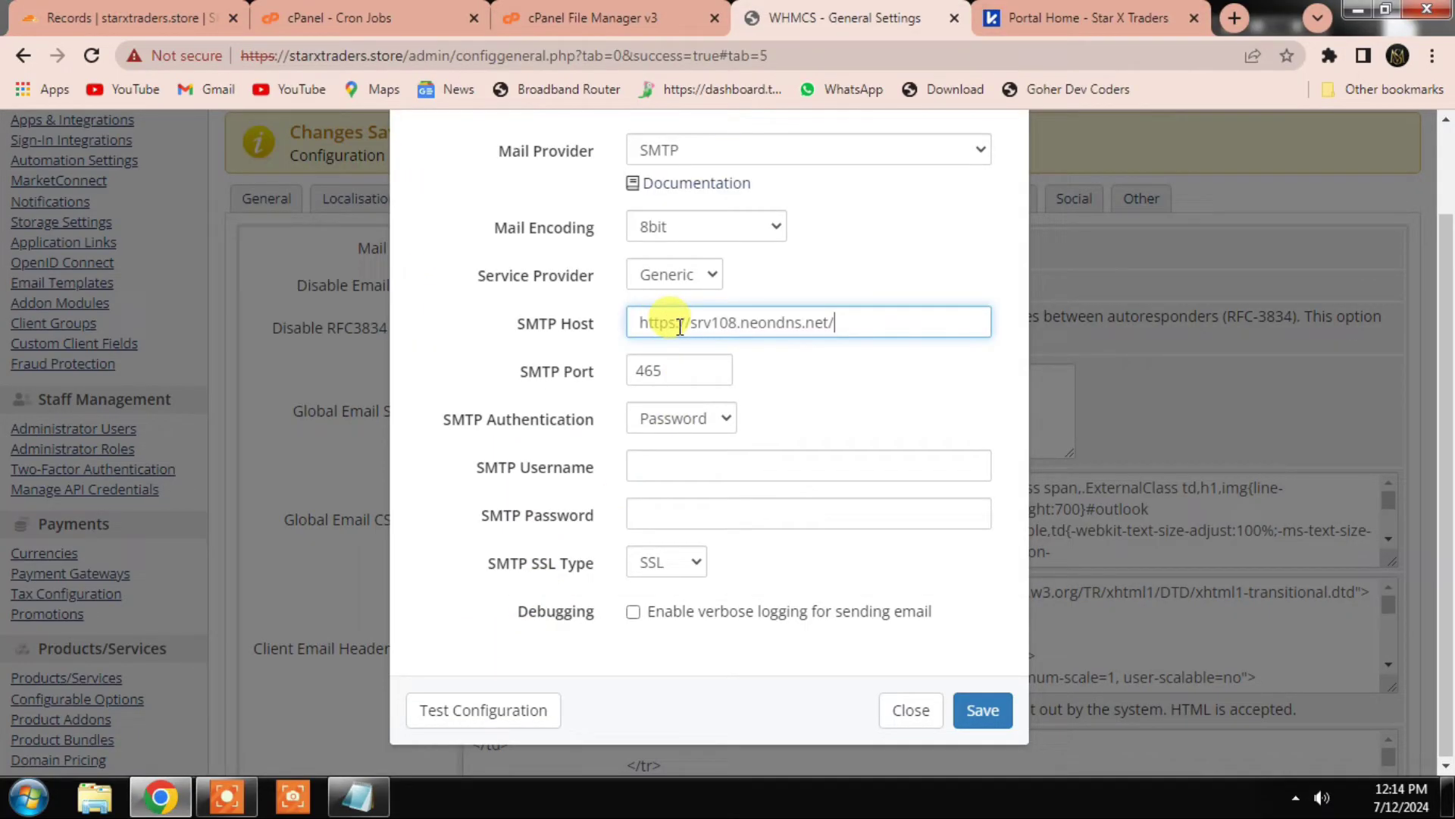
key("BackSpace")
left_click_drag(693, 323, 604, 315)
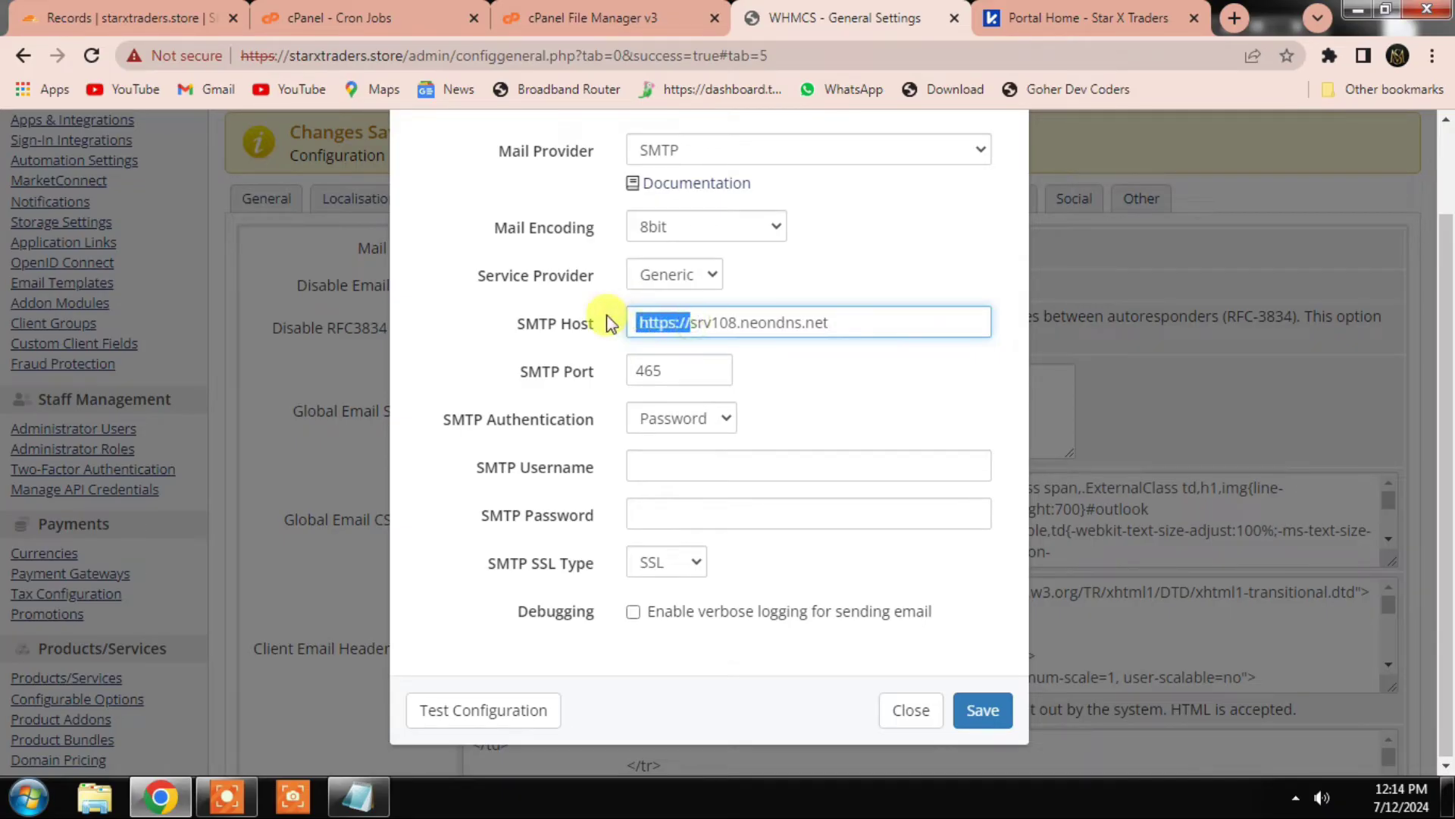
key("BackSpace")
left_click(776, 387)
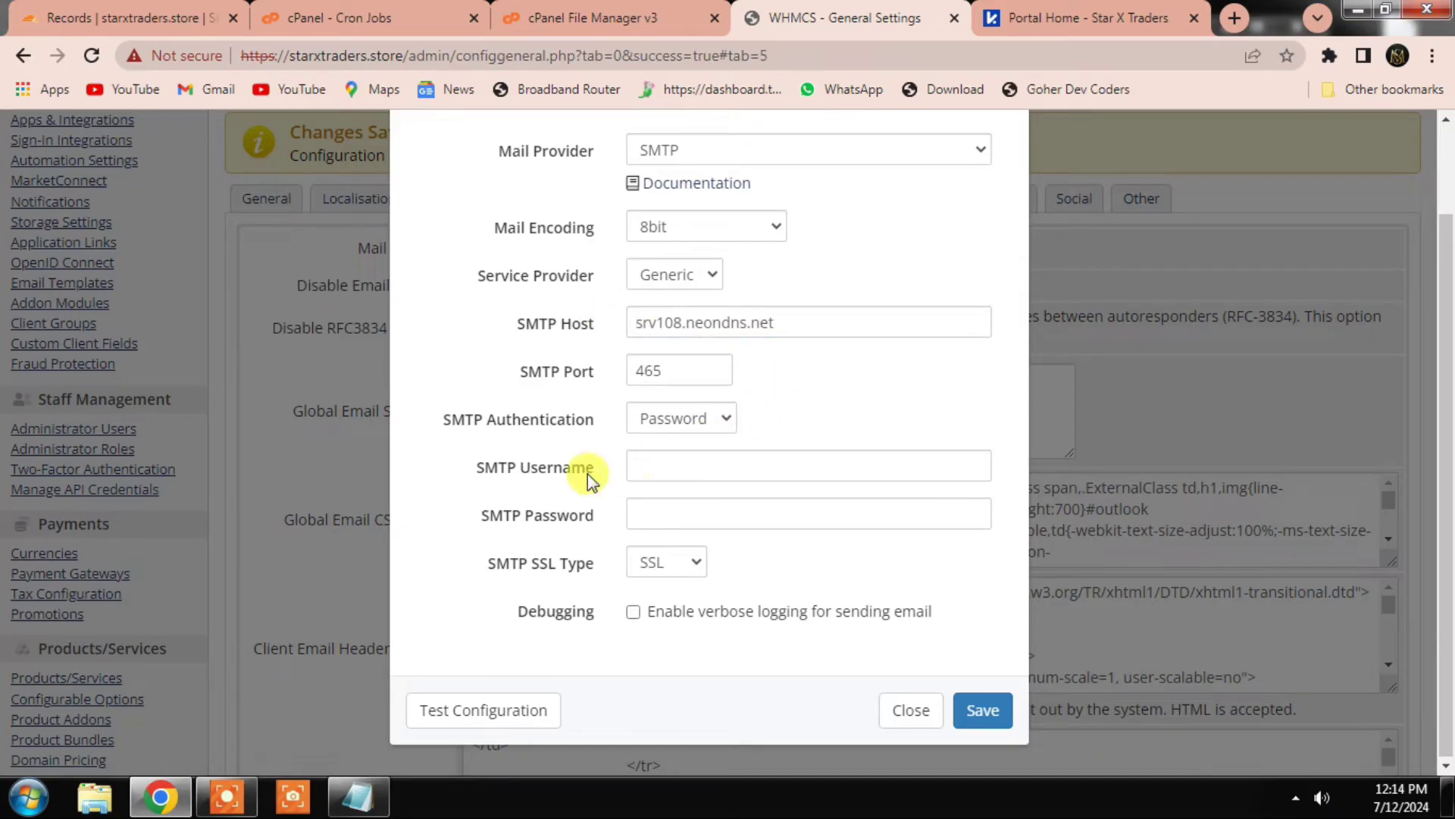
left_click(347, 17)
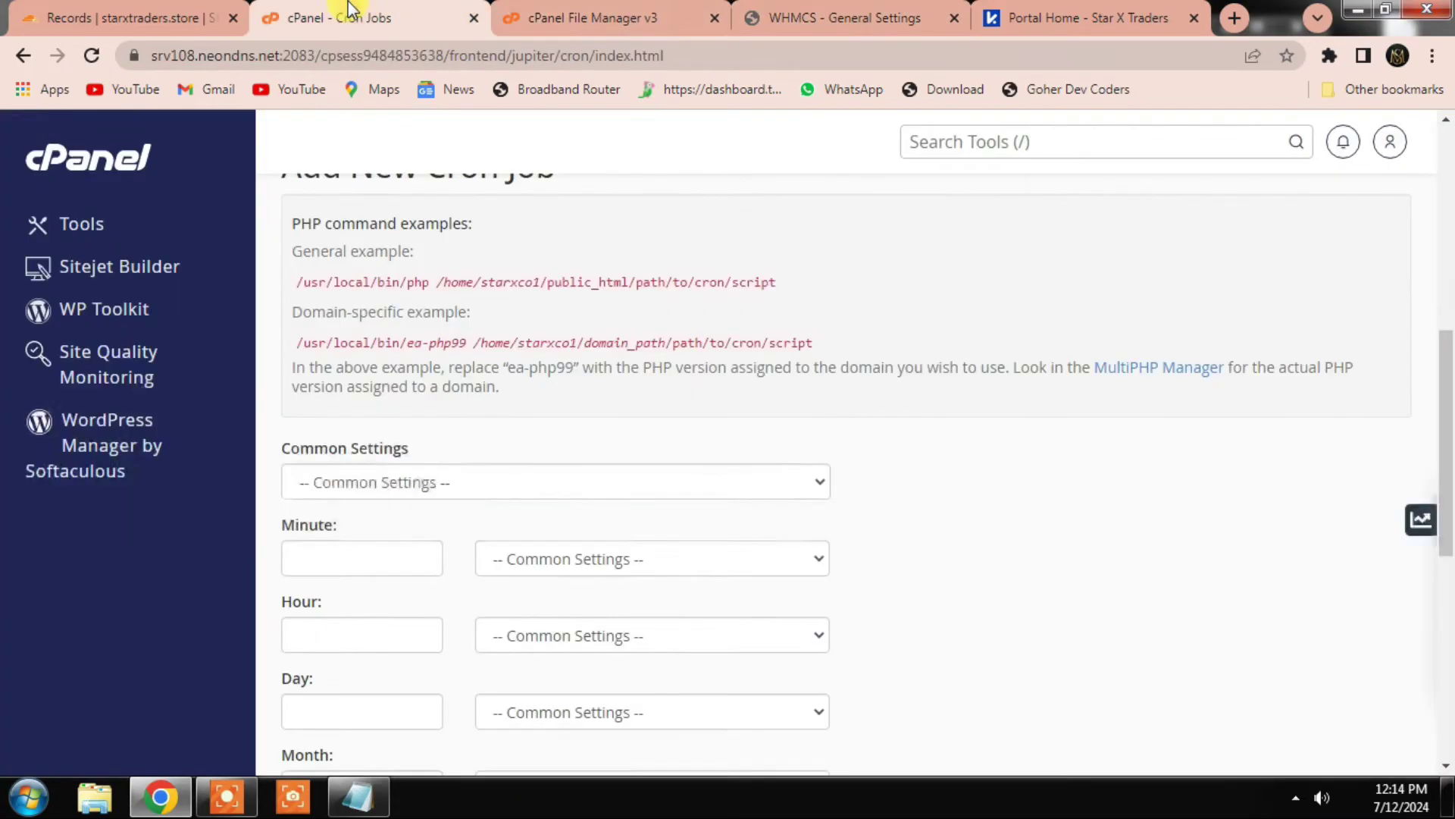
Step: Create a new email account on starxtraders.store via Email Accounts, entering a username and password
left_click(1010, 140)
type("email")
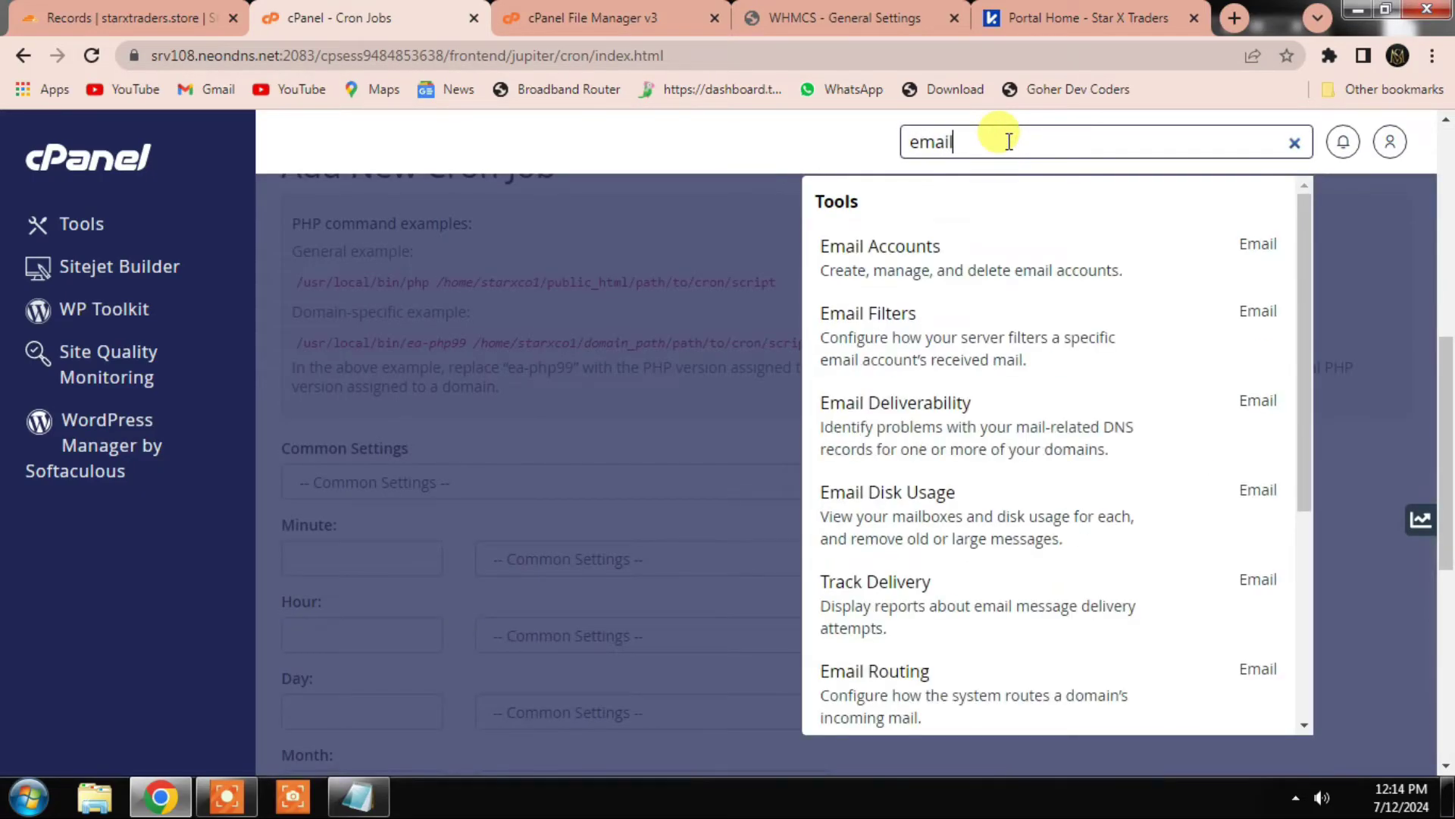
left_click(921, 259)
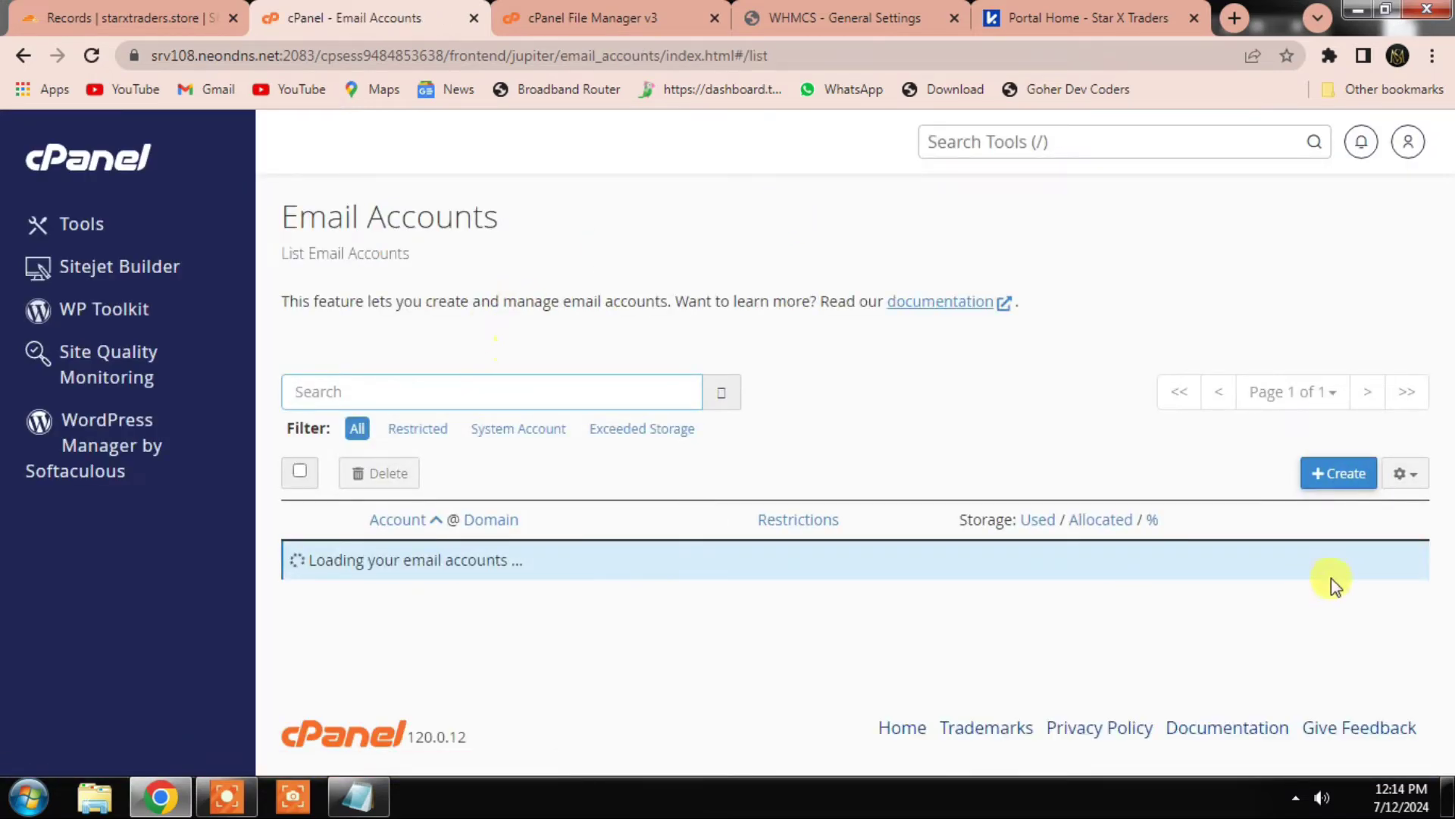
left_click(1345, 476)
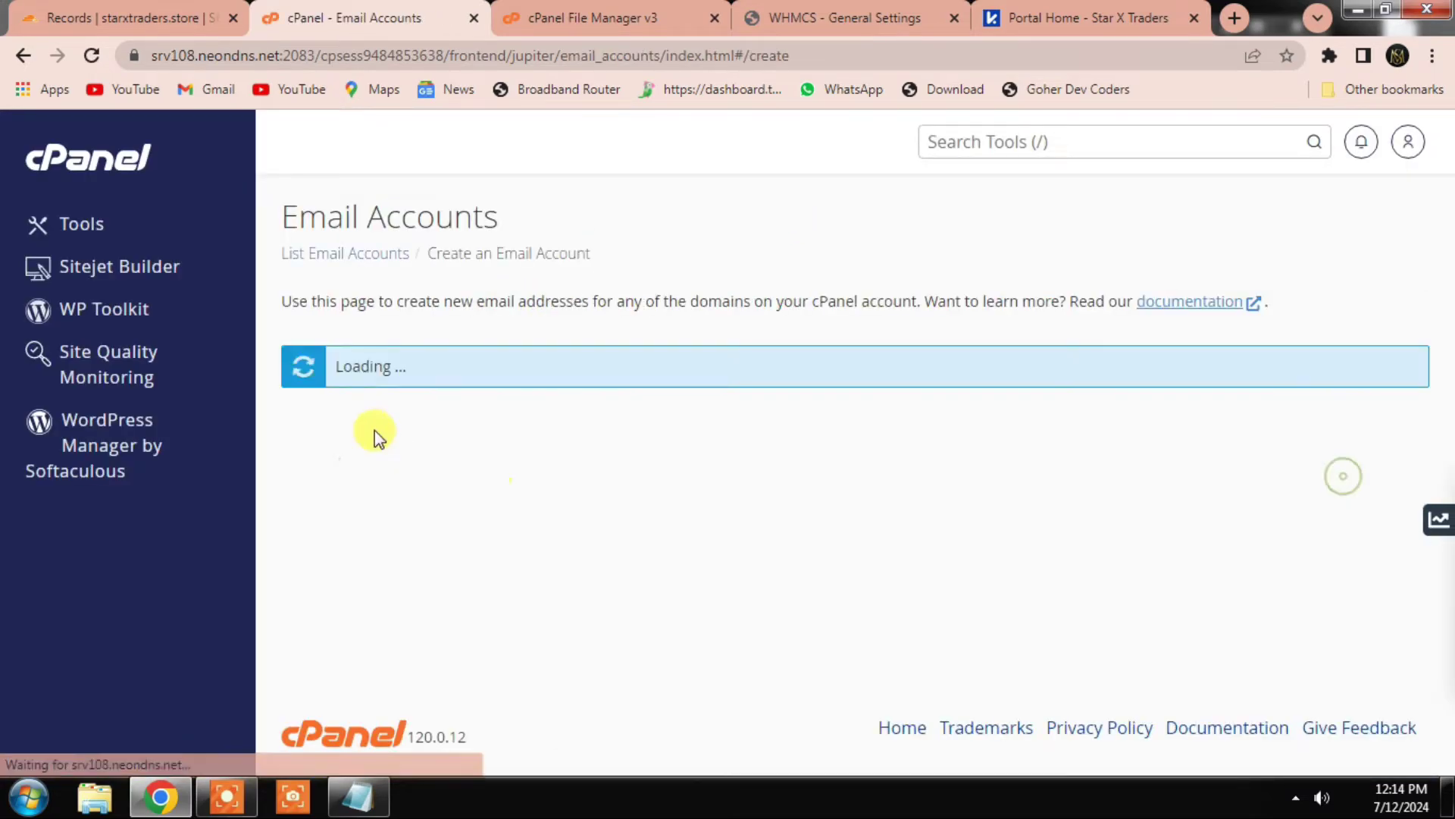
type("info")
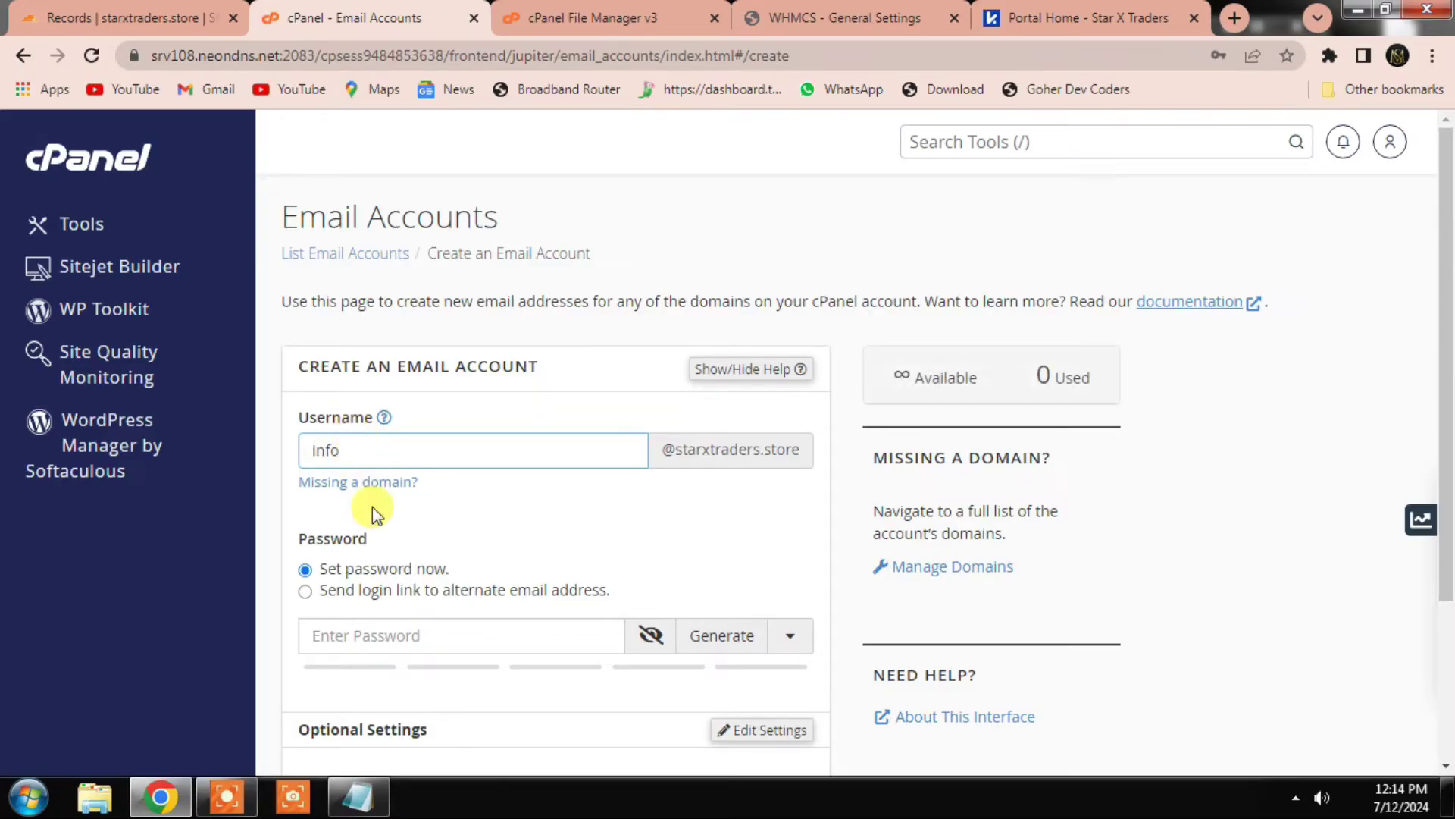
left_click(388, 635)
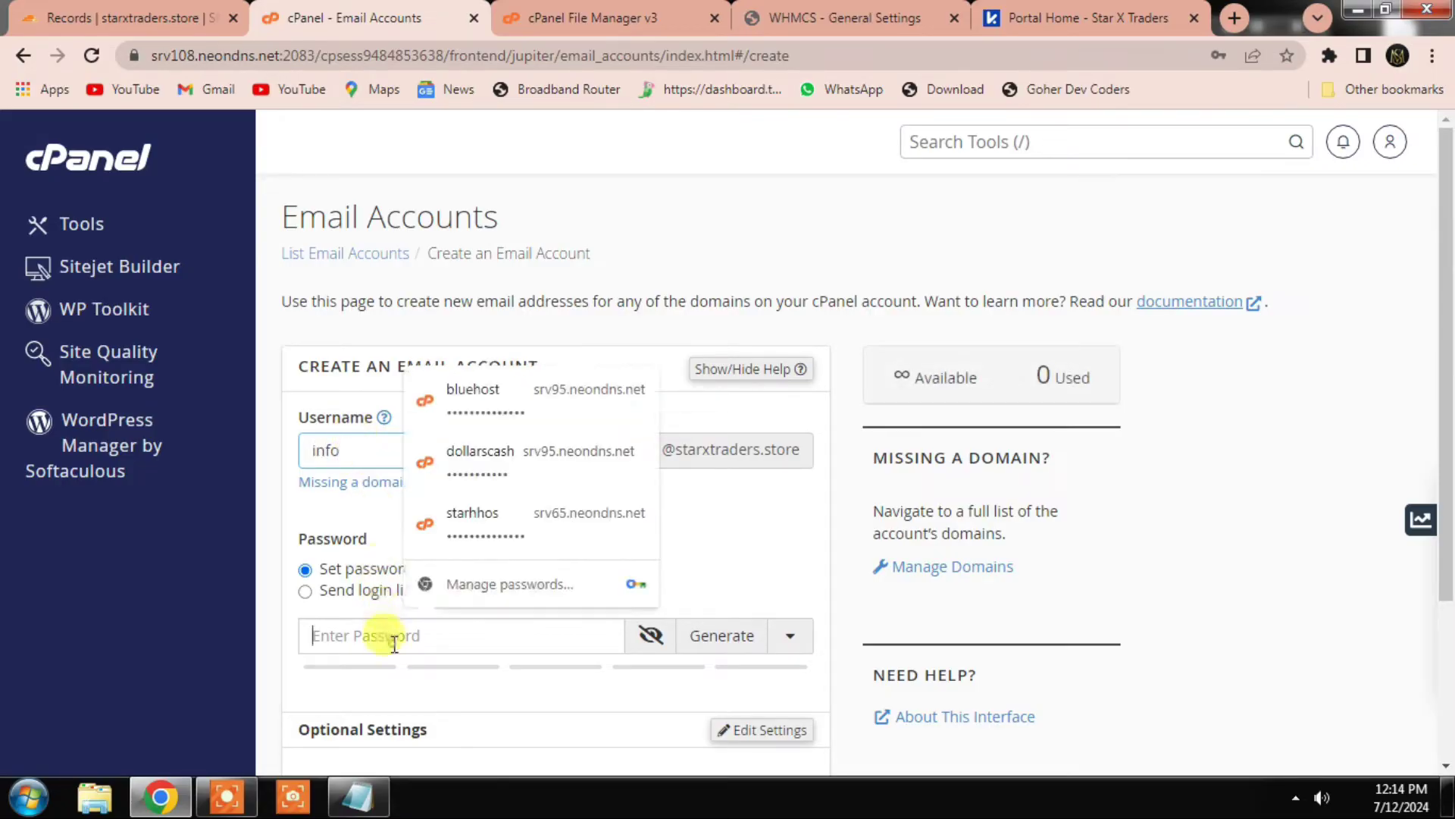
type("1234567890")
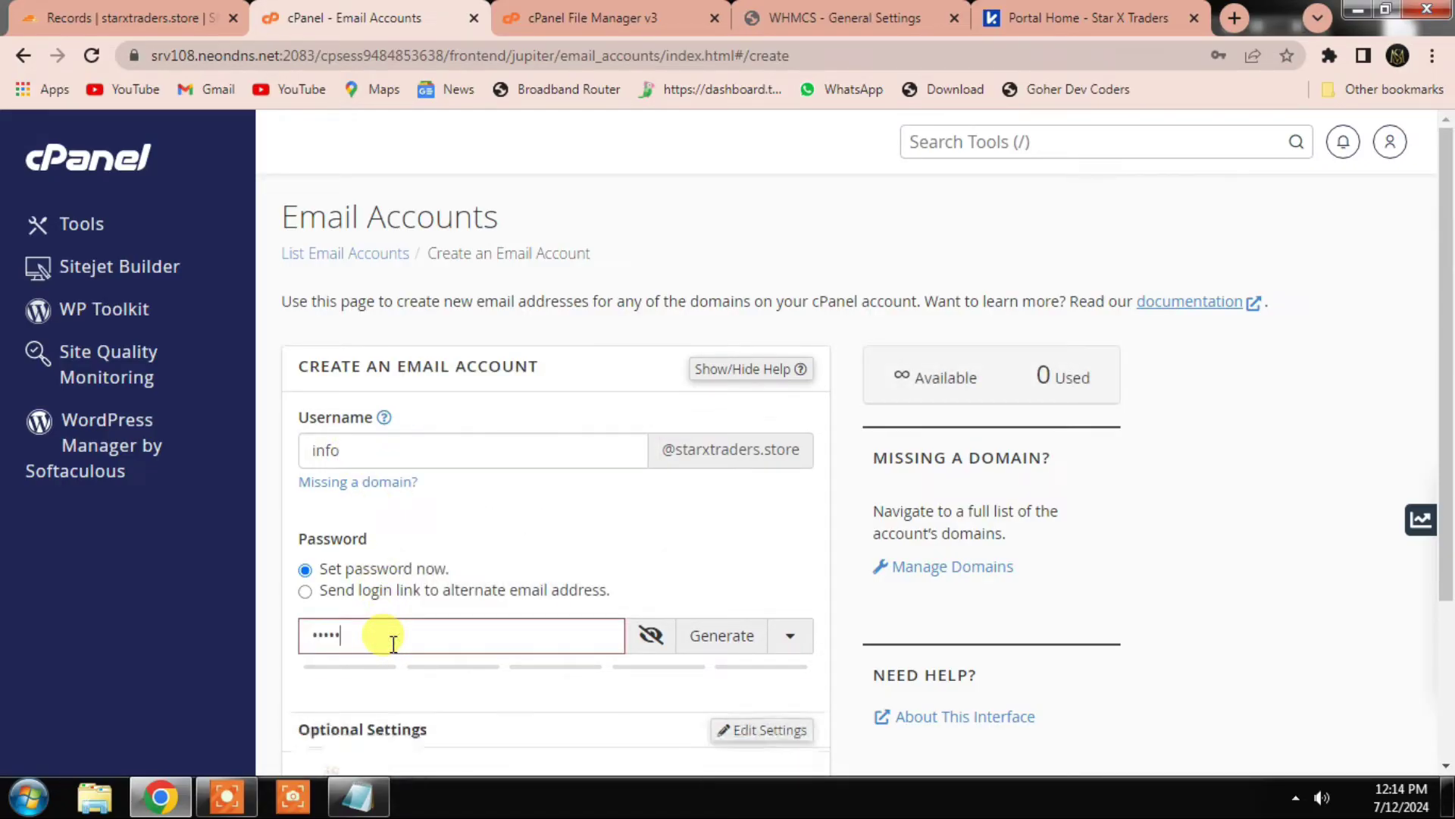
type("@")
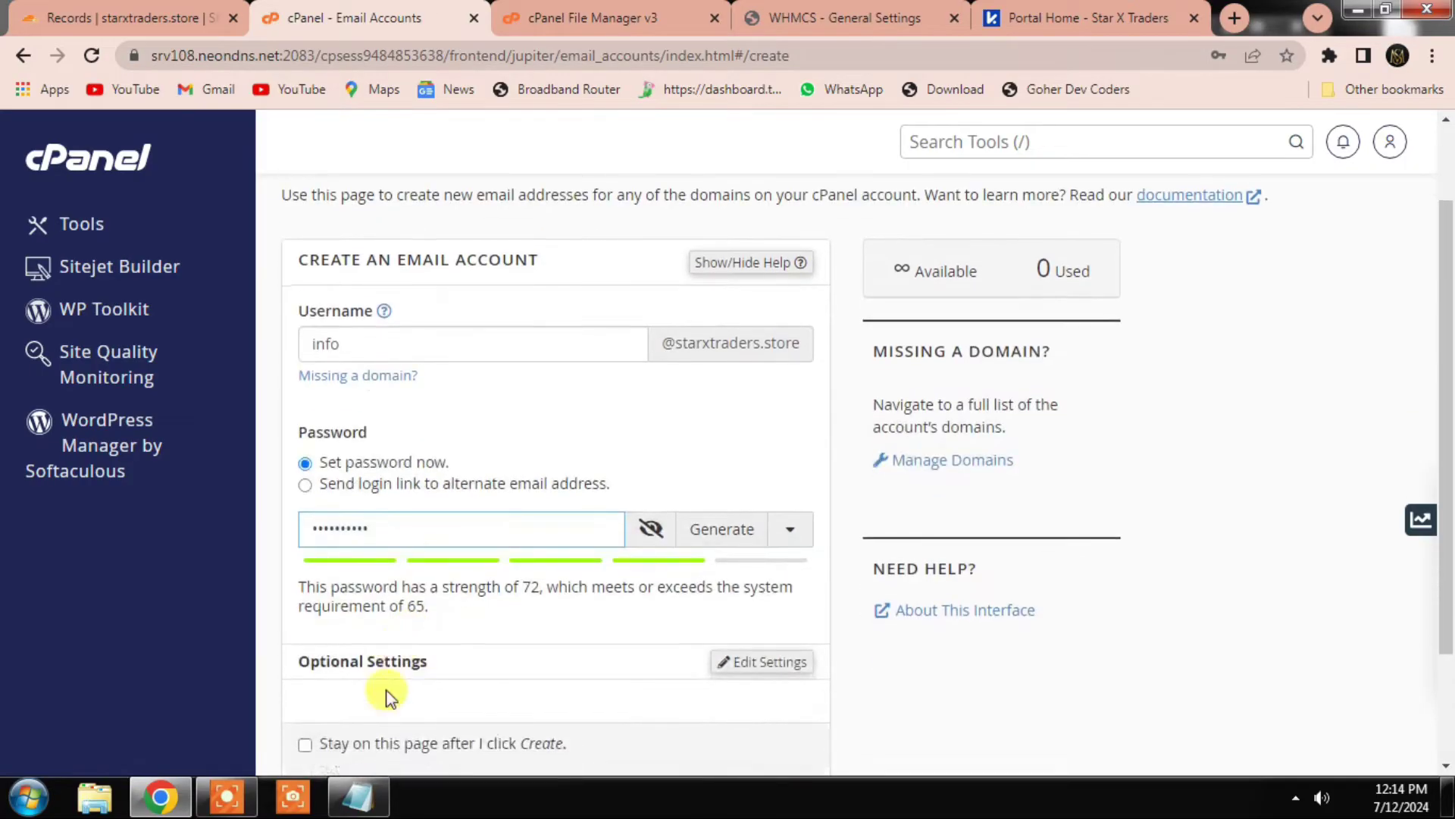
scroll(383, 693, "down", 3)
left_click(338, 644)
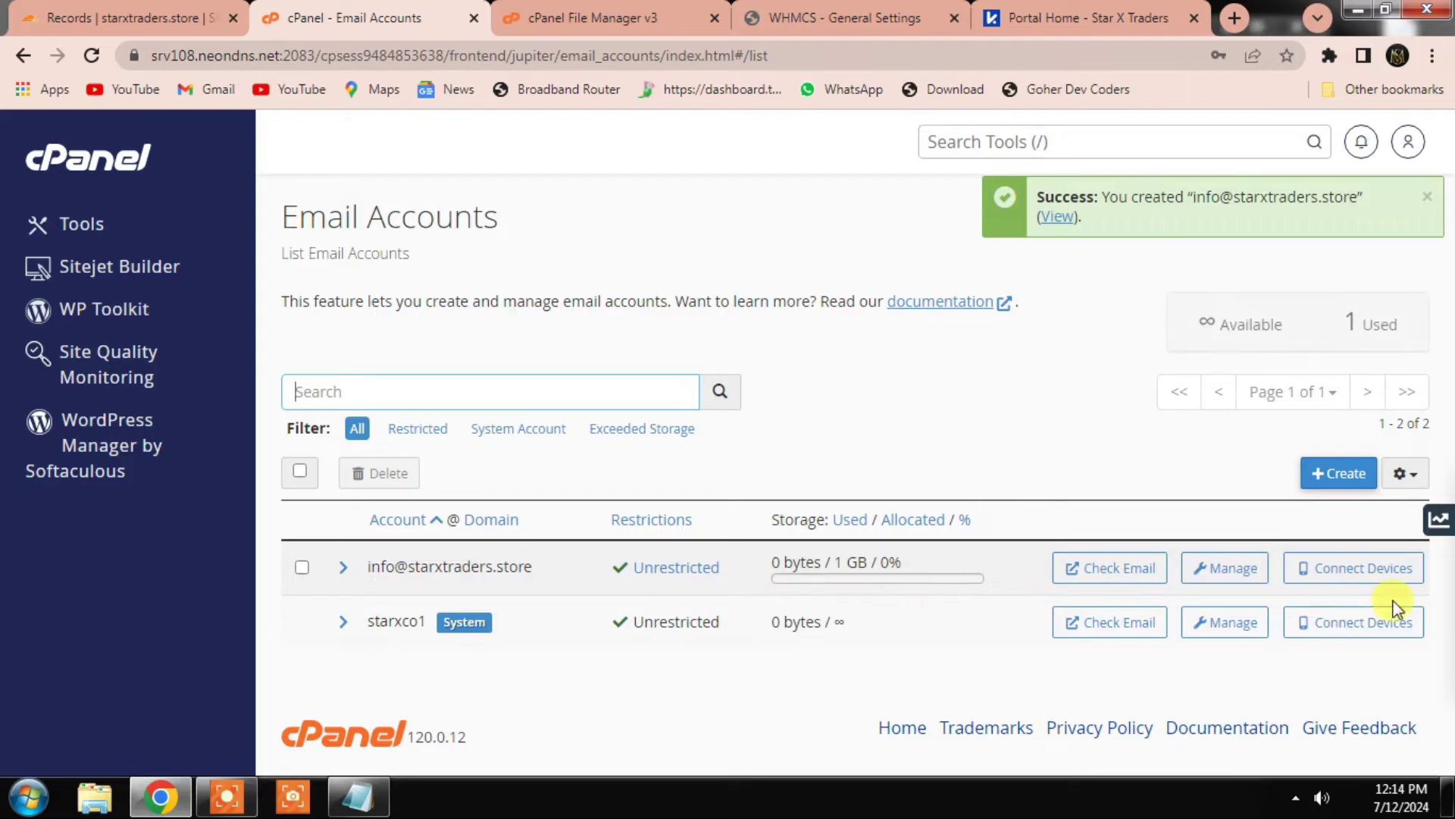
Step: Open the new mailbox's connection settings and select its username for copying
left_click(1353, 570)
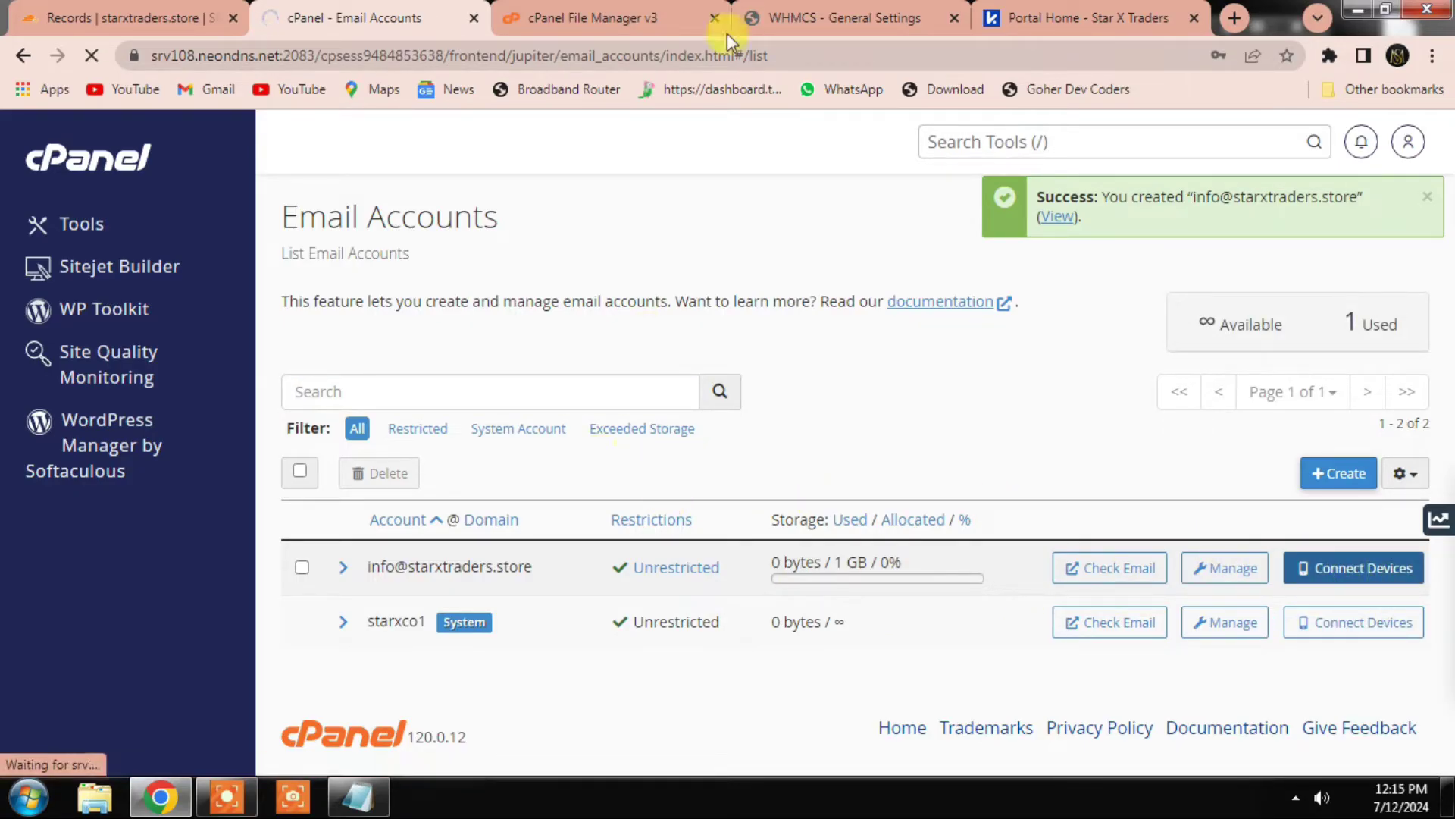
left_click(842, 17)
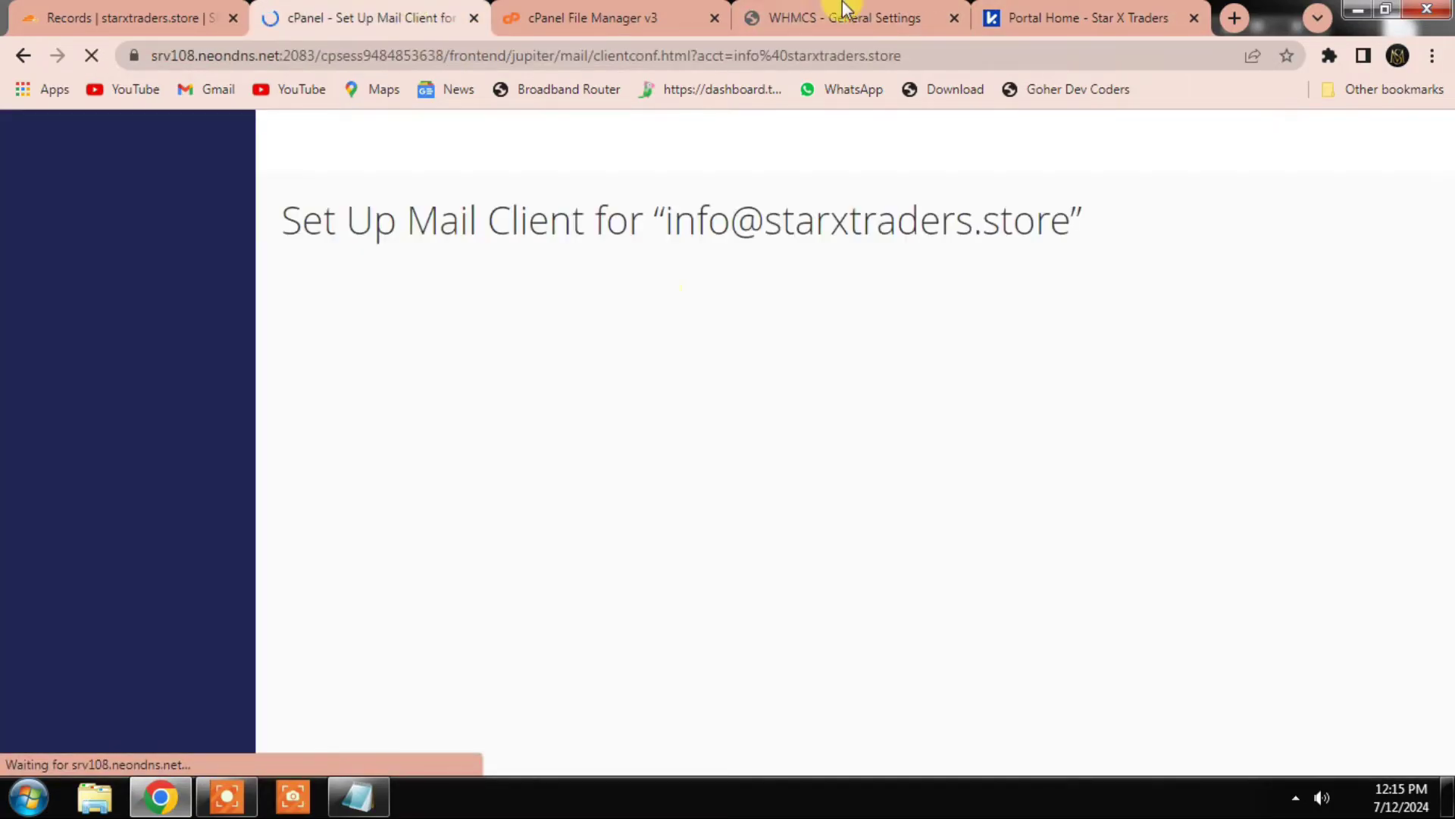
scroll(428, 530, "down", 4)
scroll(427, 546, "down", 2)
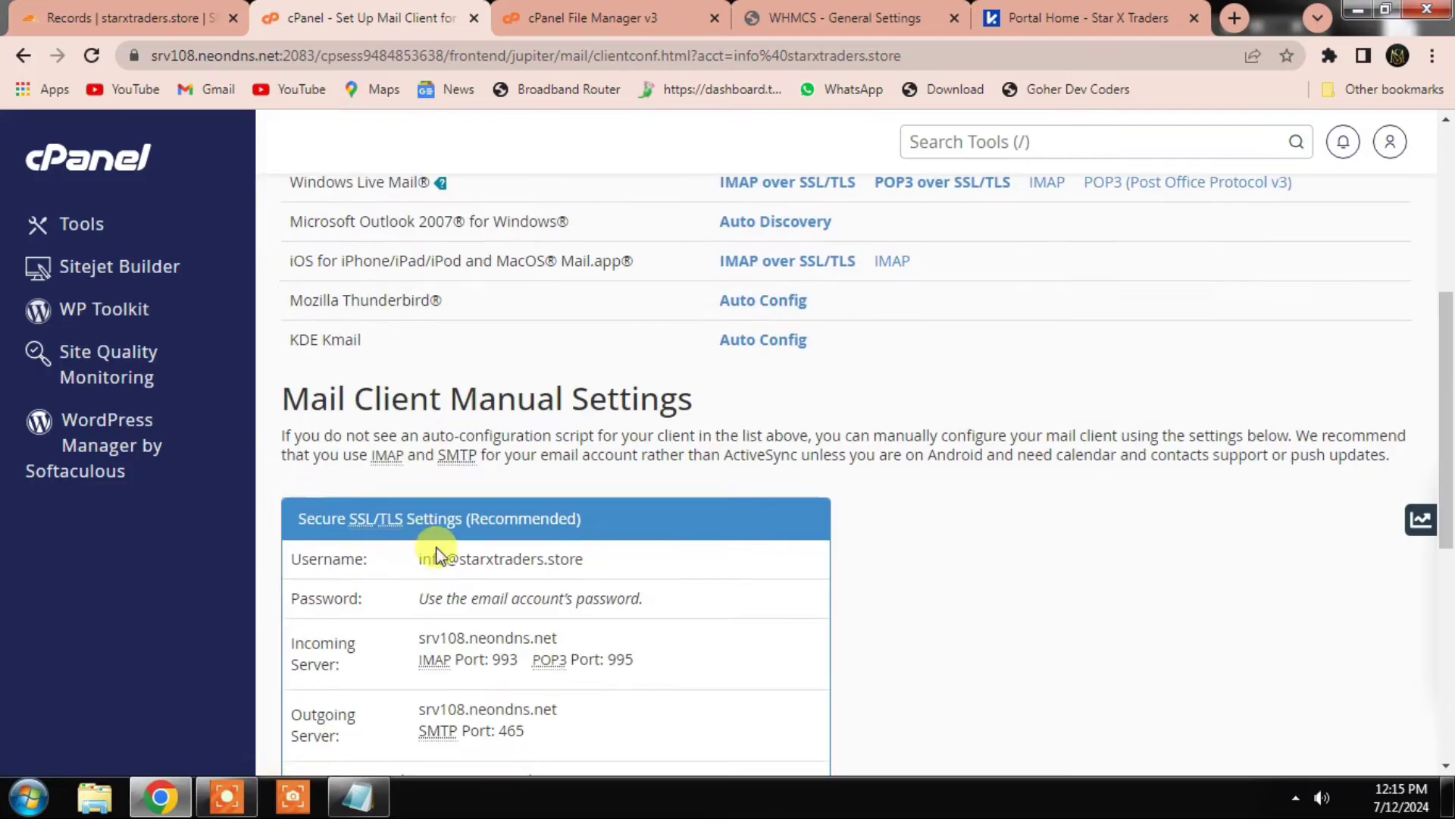
triple_click(485, 559)
key("ctrl+c")
Step: Enter the mailbox address and password as SMTP credentials, test the configuration, and save
left_click(834, 18)
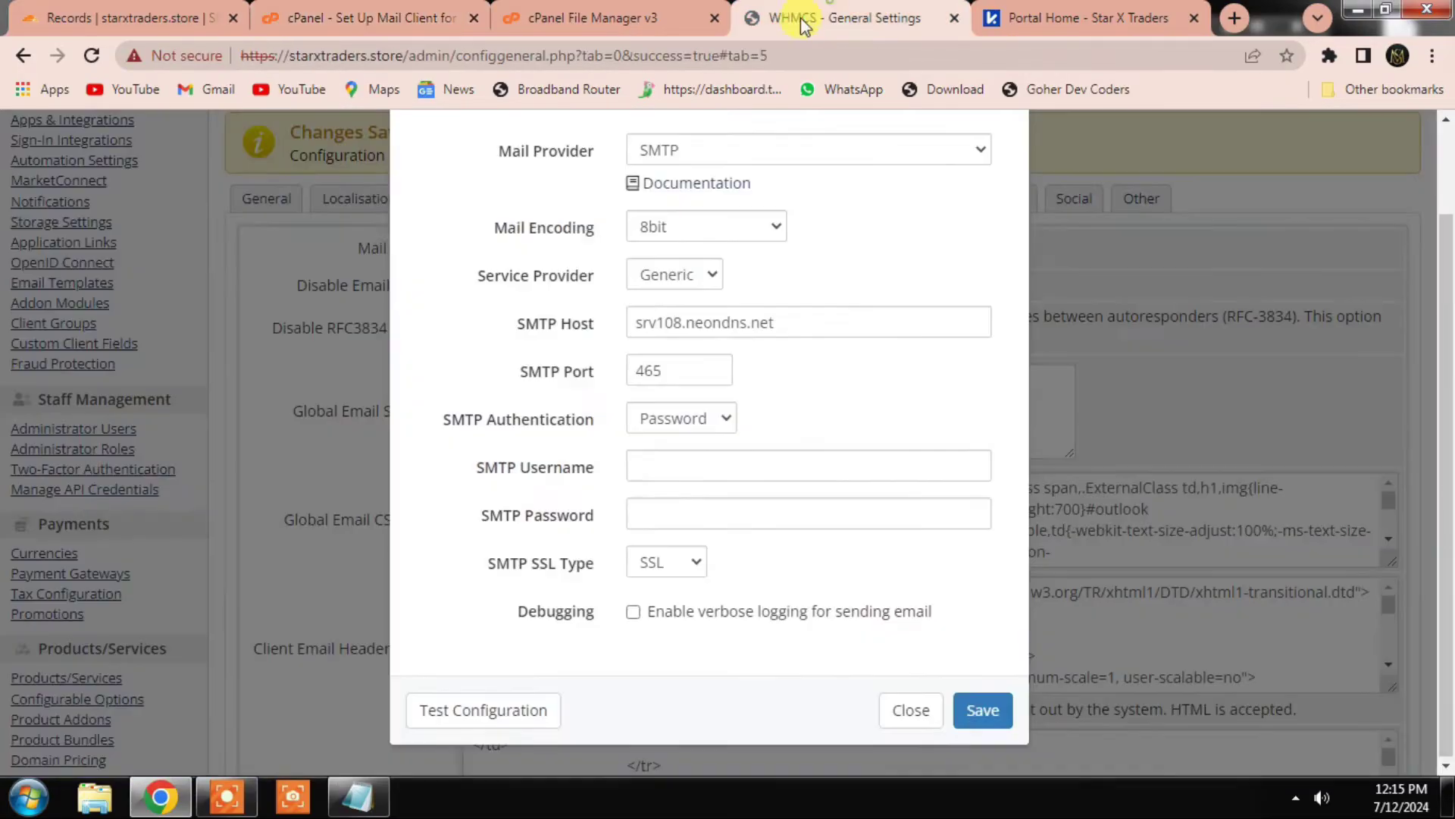
left_click(658, 466)
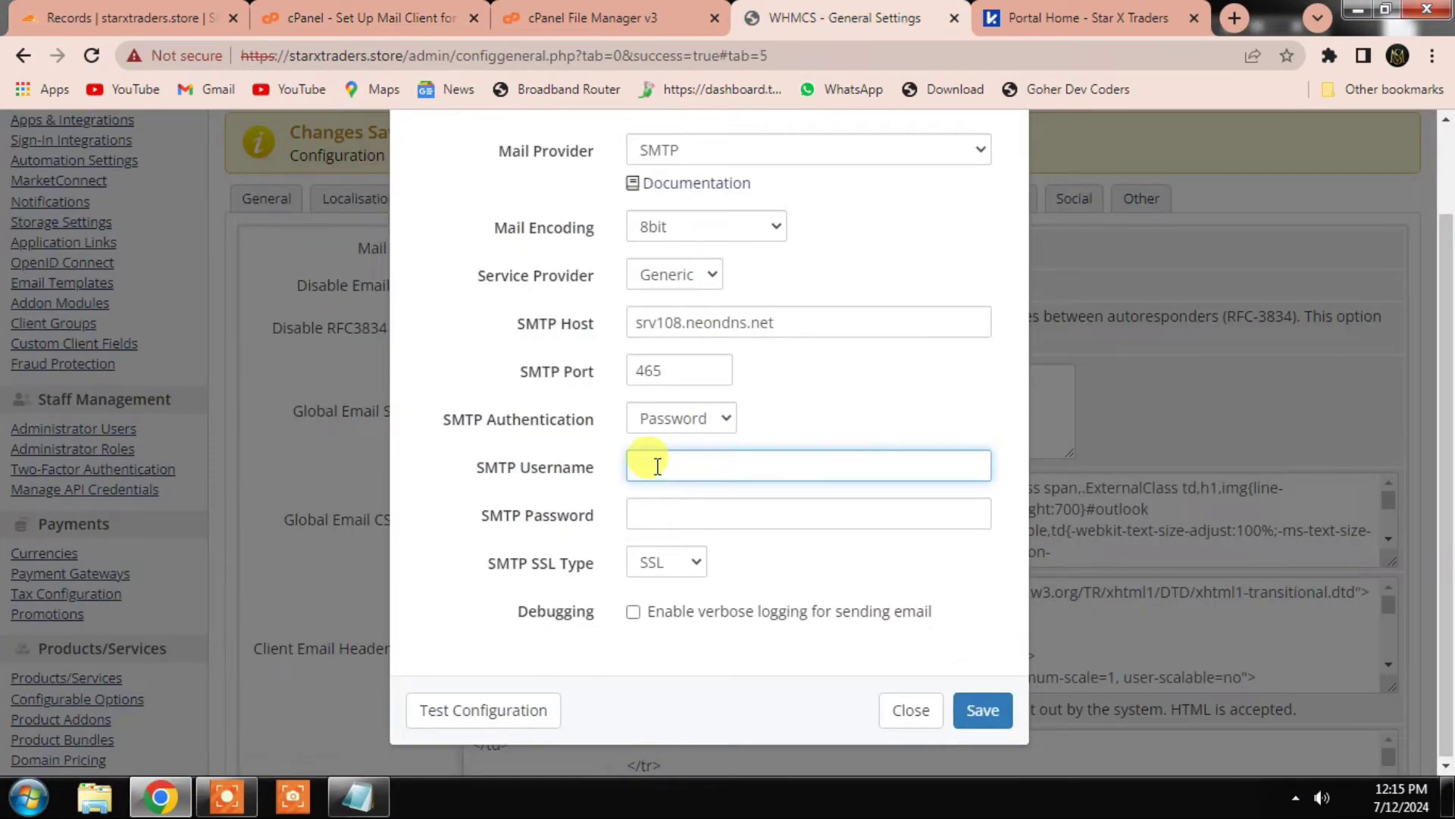
key("ctrl+v")
left_click(666, 516)
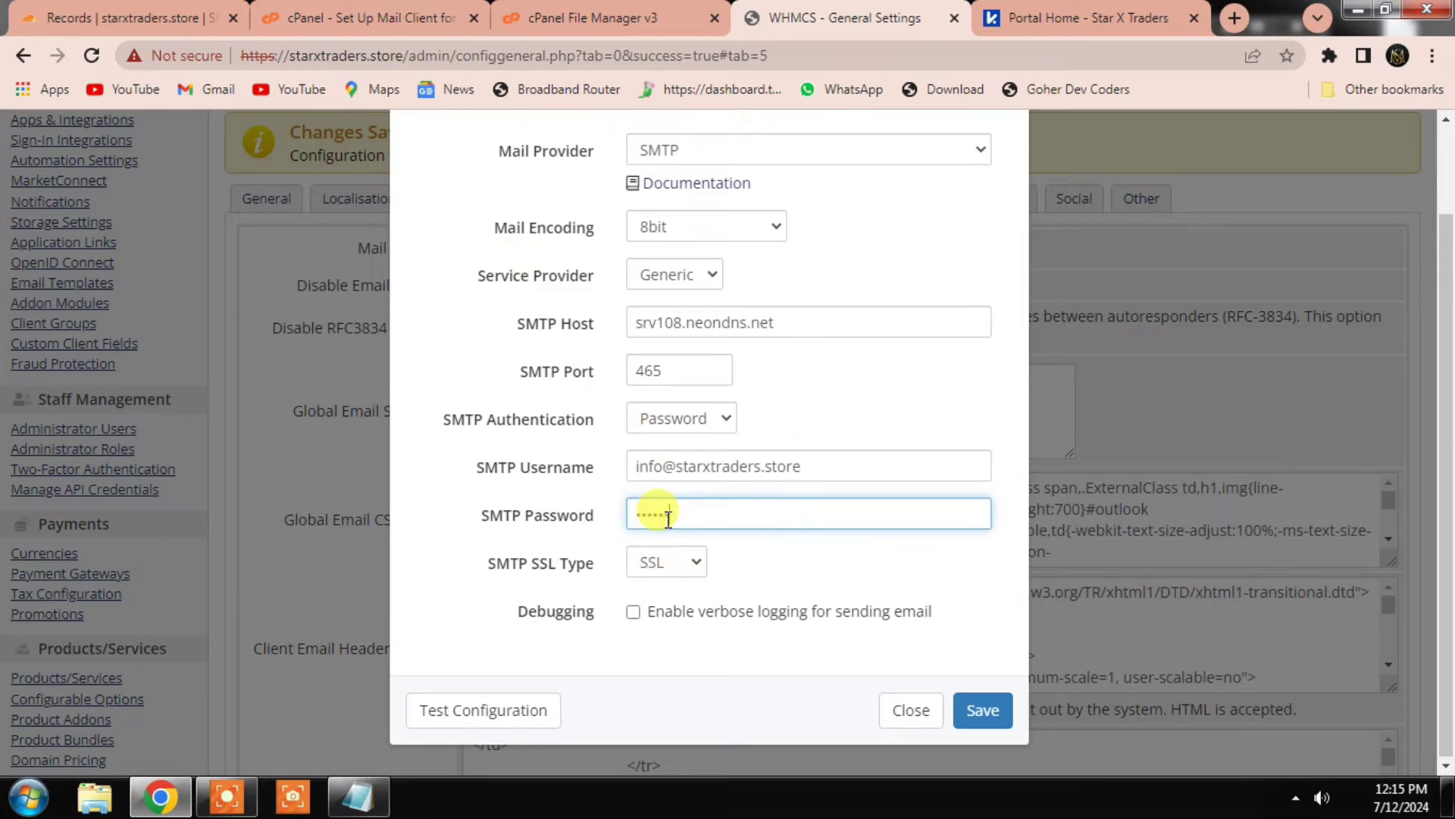
scroll(667, 517, "up", 1)
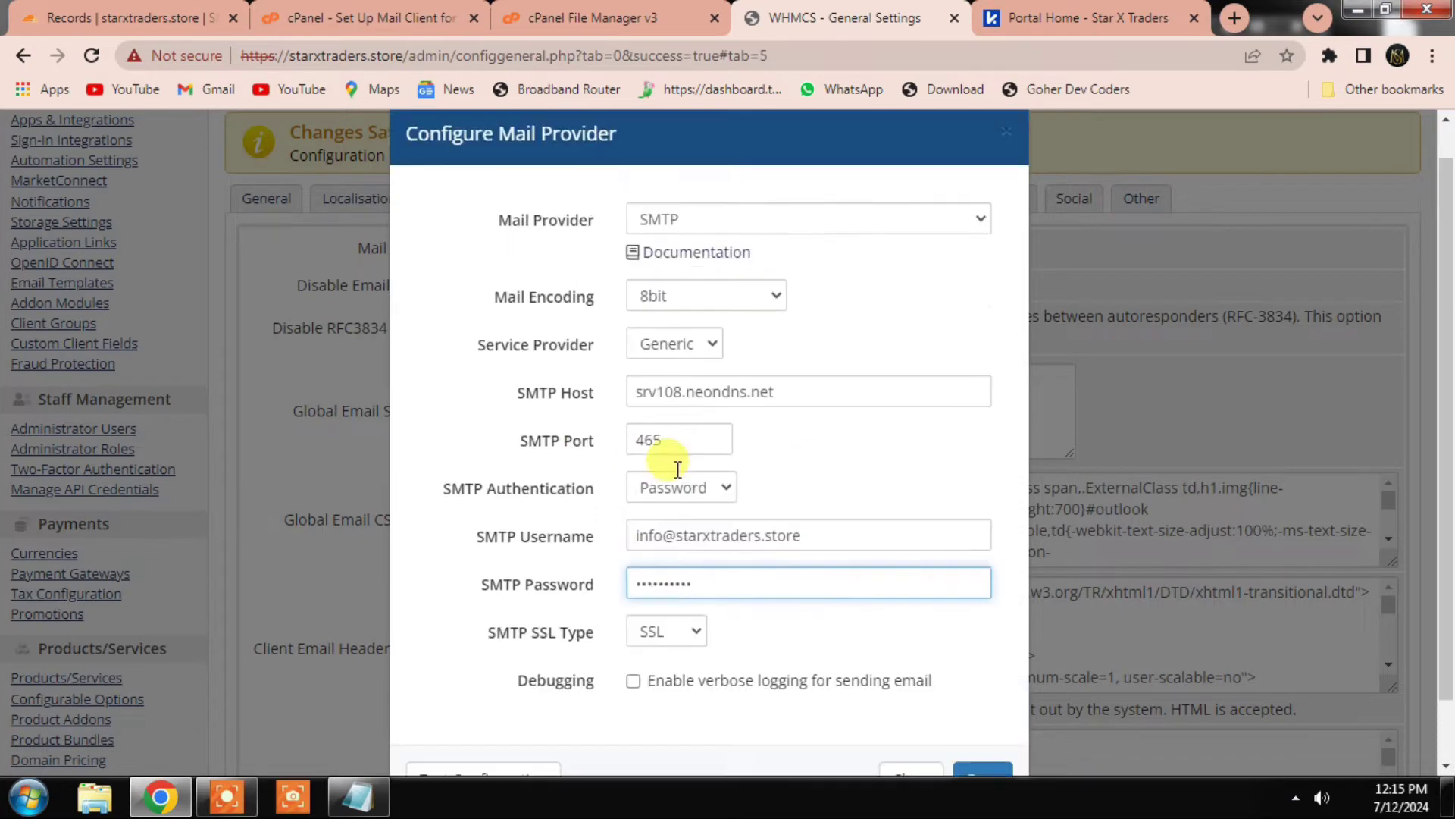
scroll(683, 545, "down", 1)
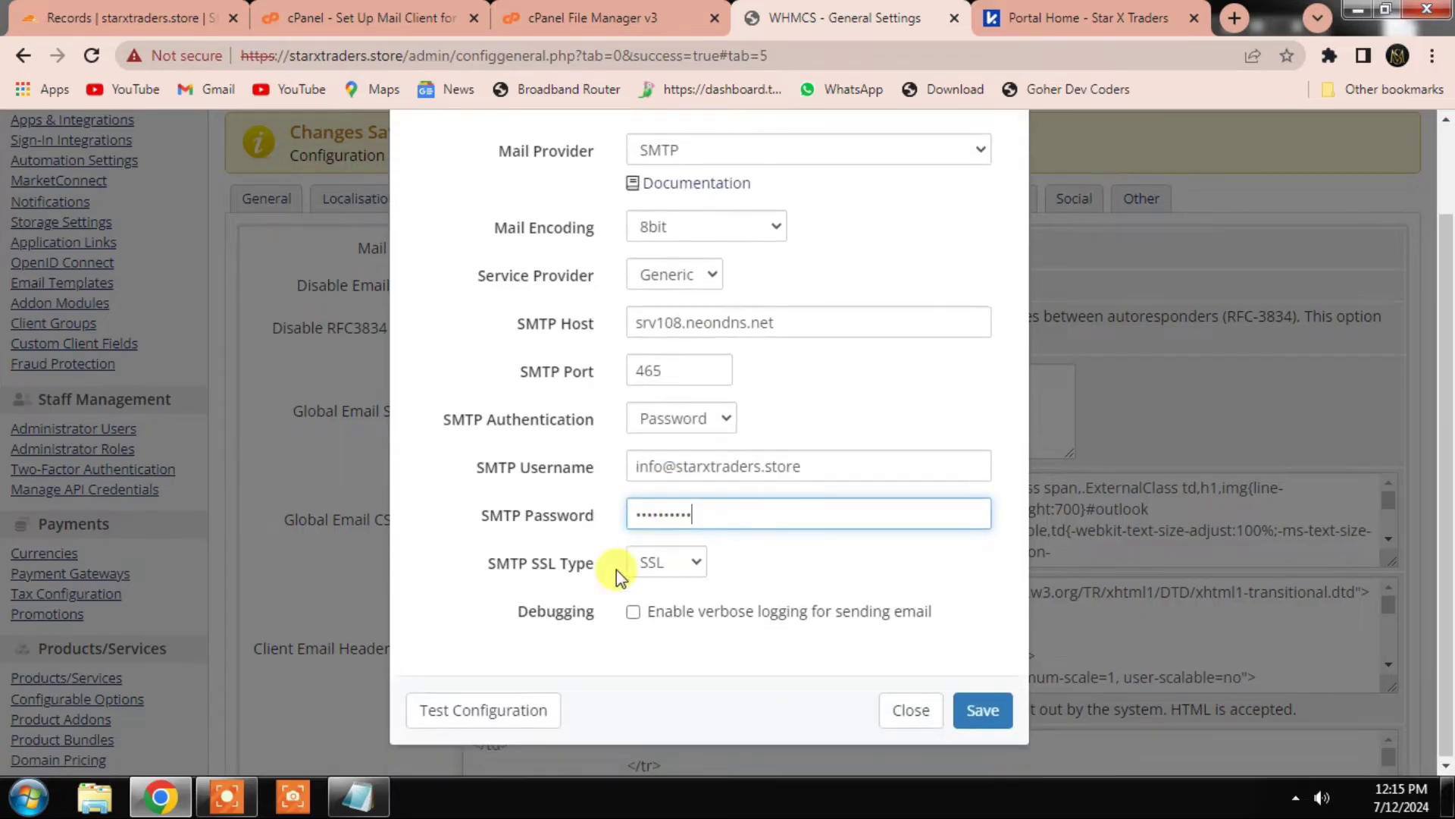
left_click(513, 708)
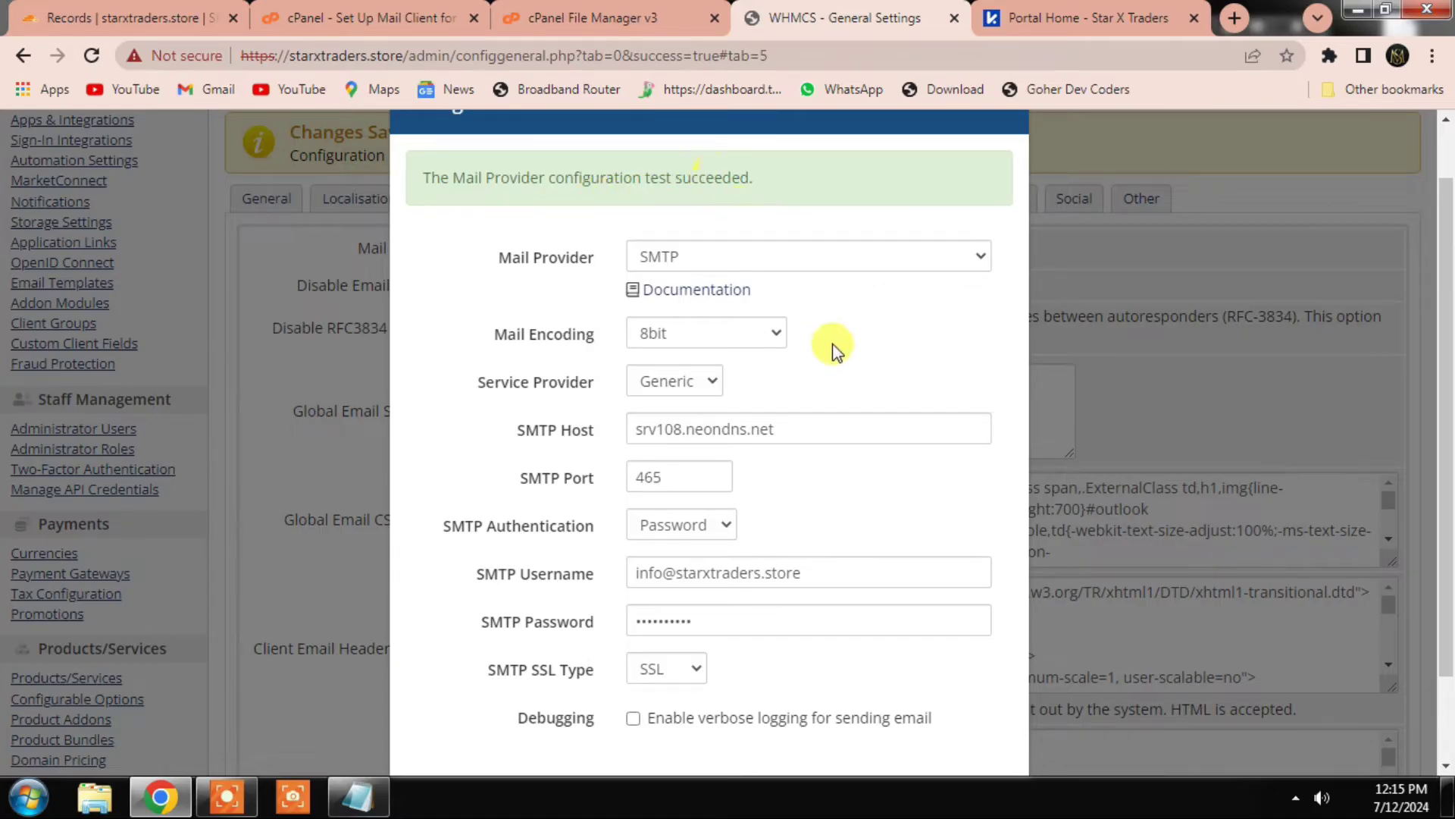
scroll(833, 379, "down", 2)
left_click(983, 710)
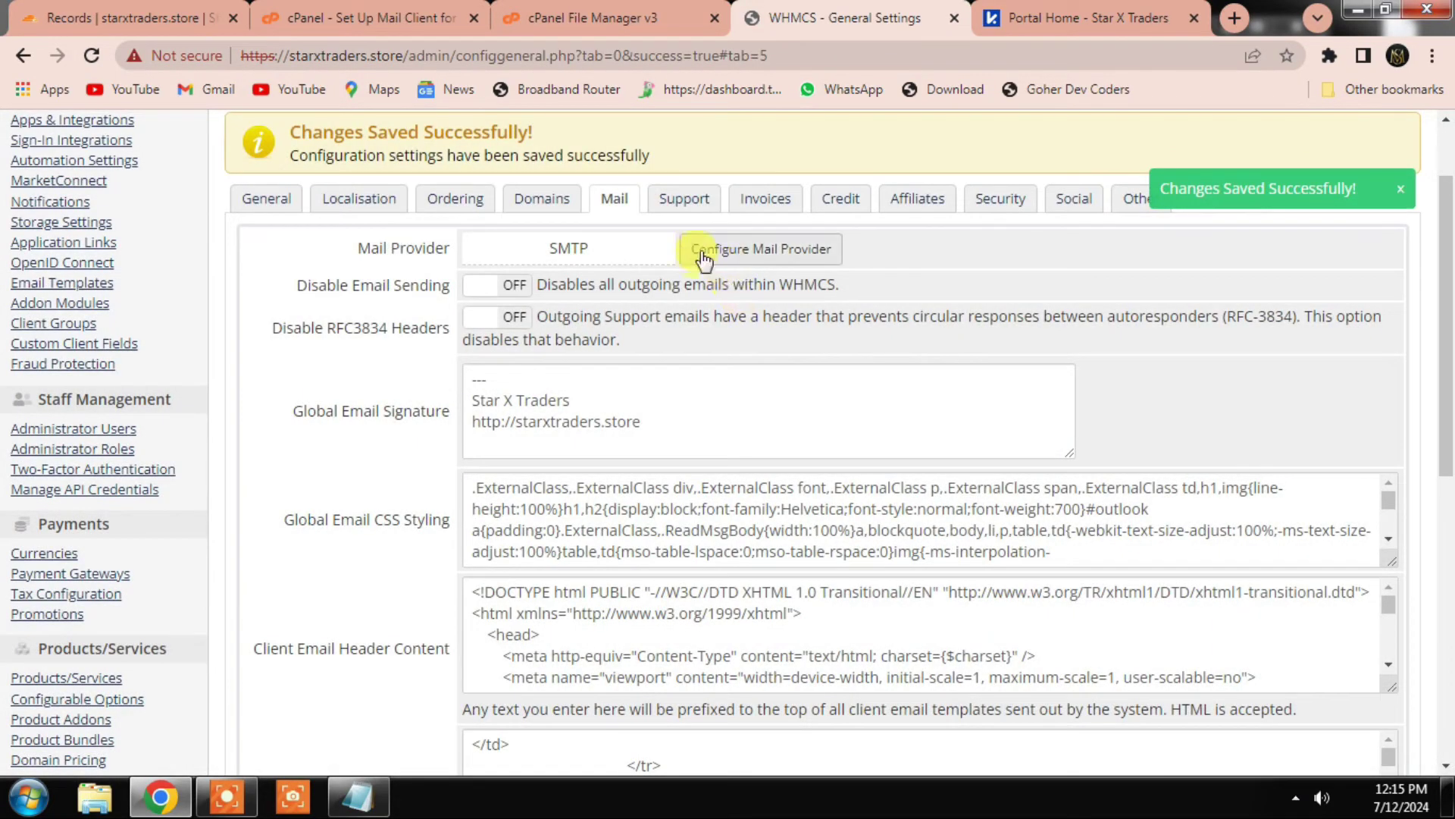
Step: Browse the Support, Invoices, Credit, Affiliates and Security settings tabs
left_click(685, 199)
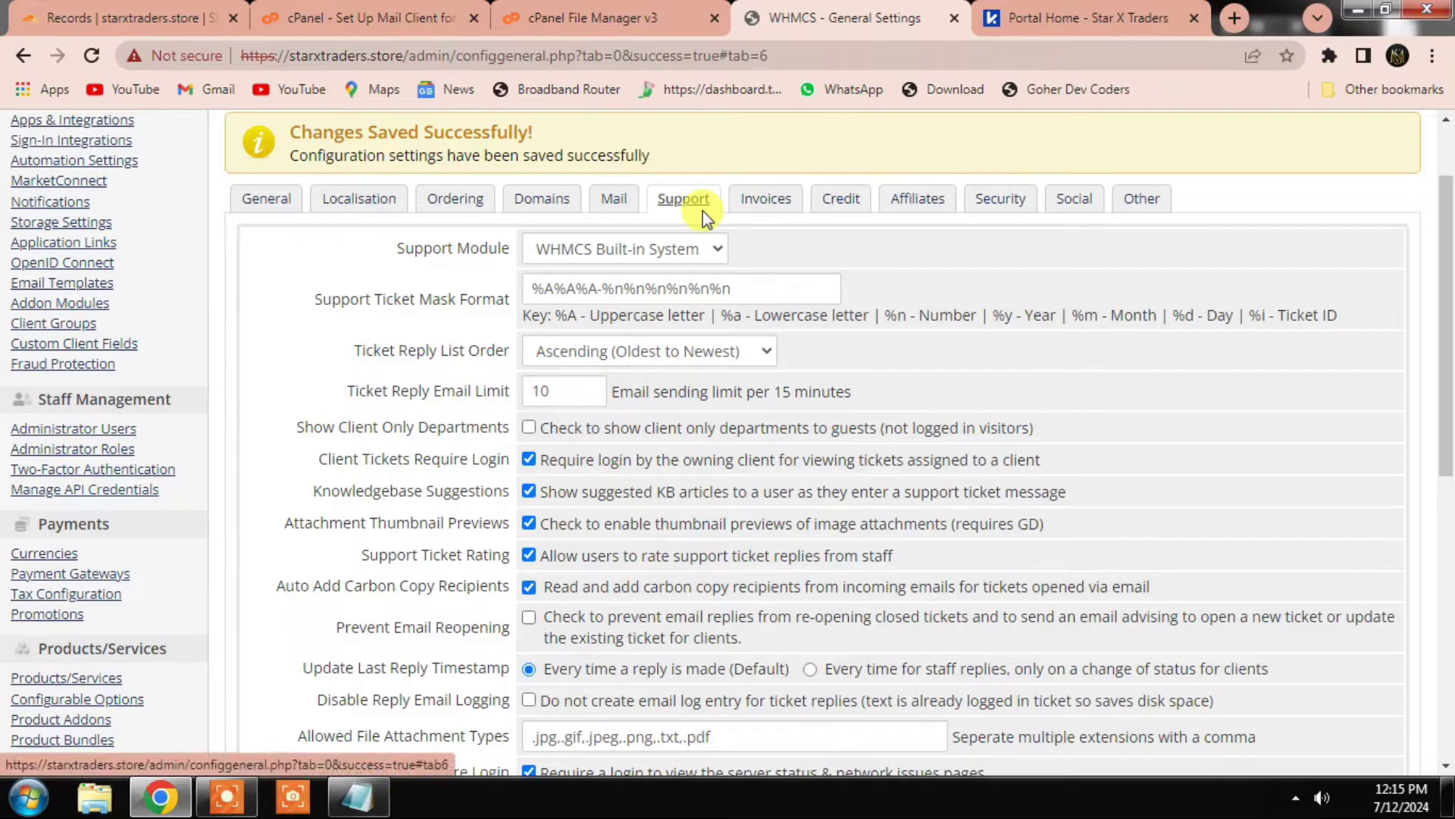
left_click(768, 203)
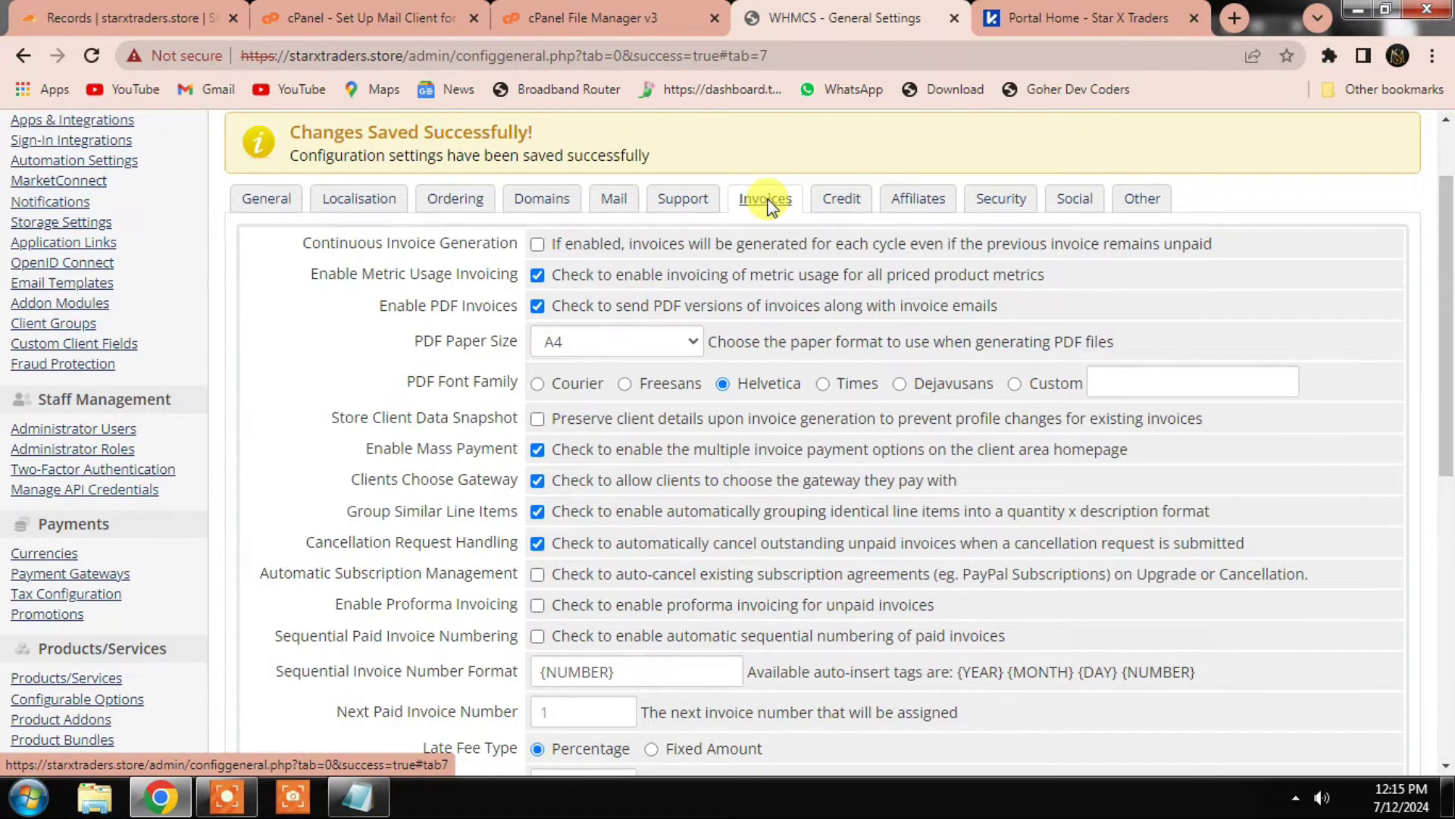
left_click(841, 205)
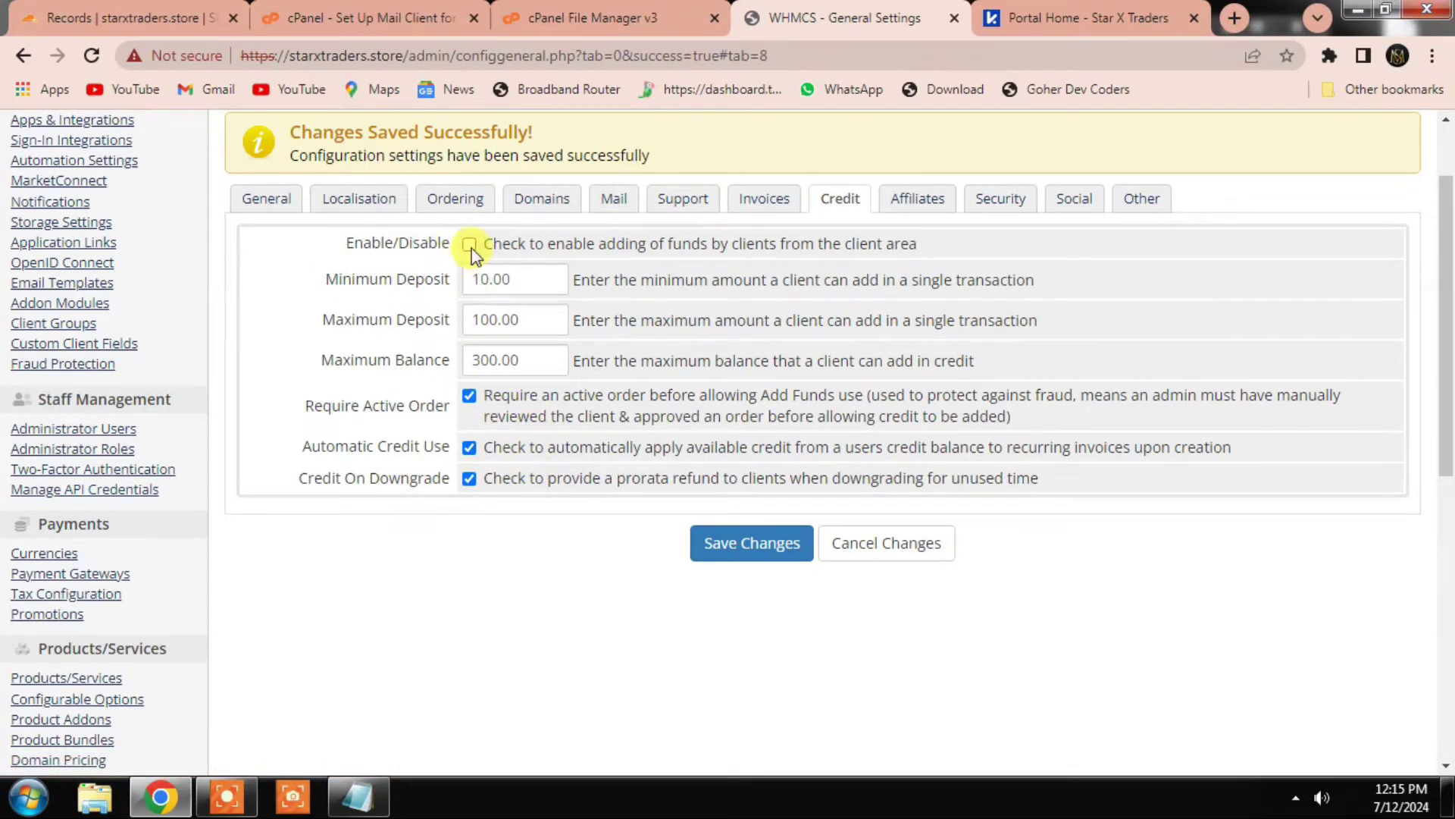
left_click(918, 199)
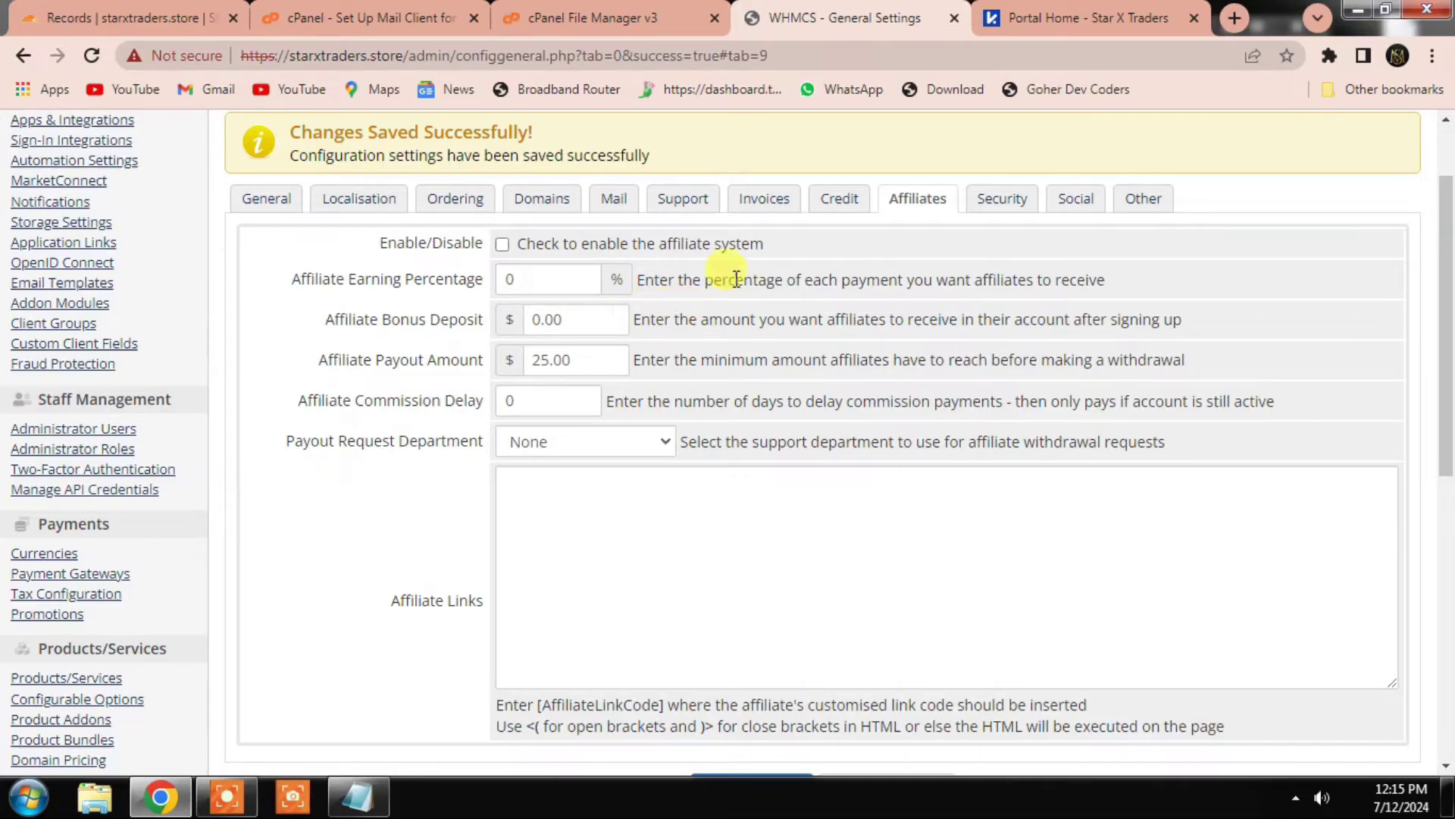
left_click(1000, 202)
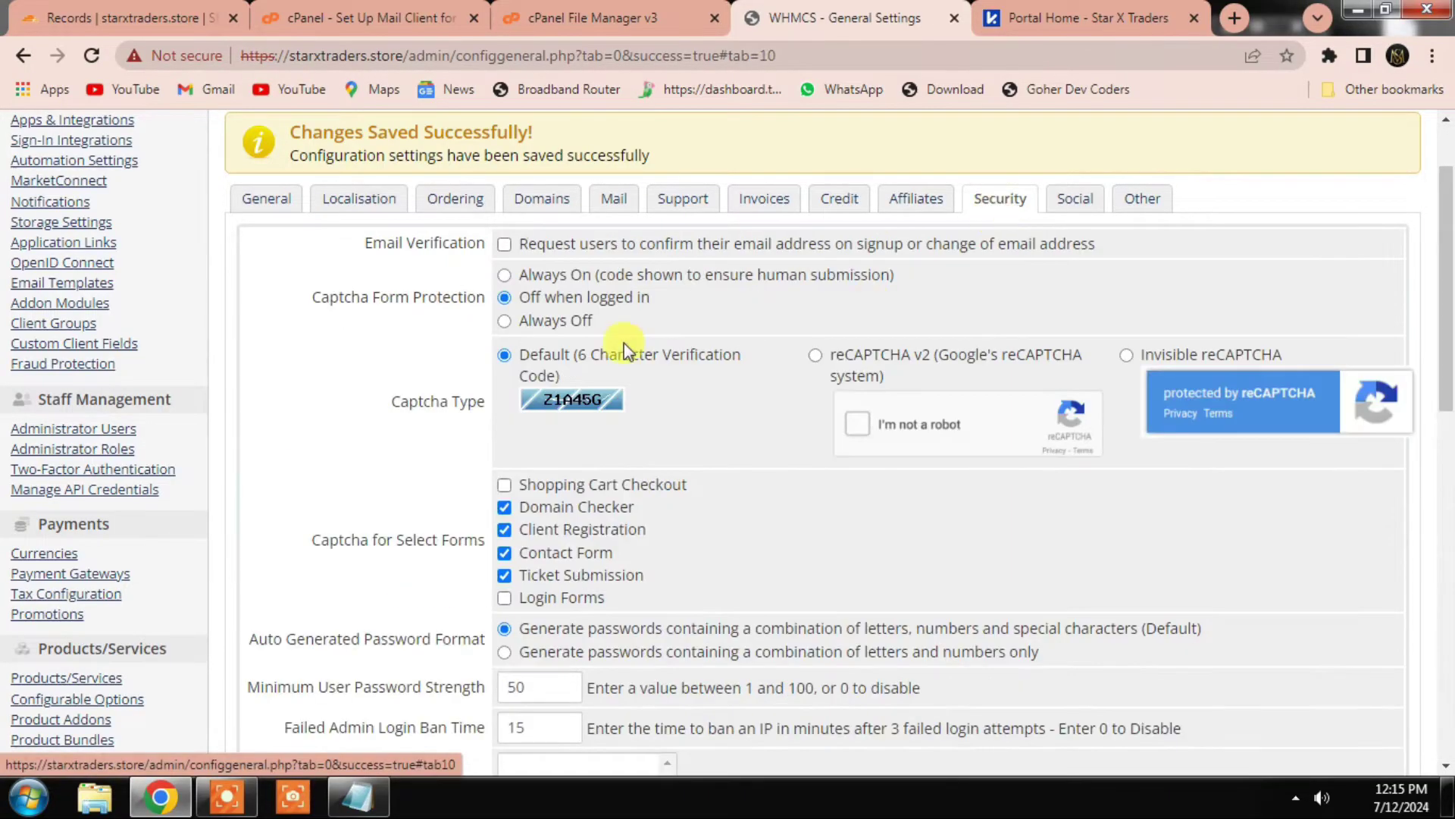
Step: Check the storefront domain-search captcha, then save Captcha Form Protection as Always Off
left_click(1052, 9)
scroll(793, 400, "down", 8)
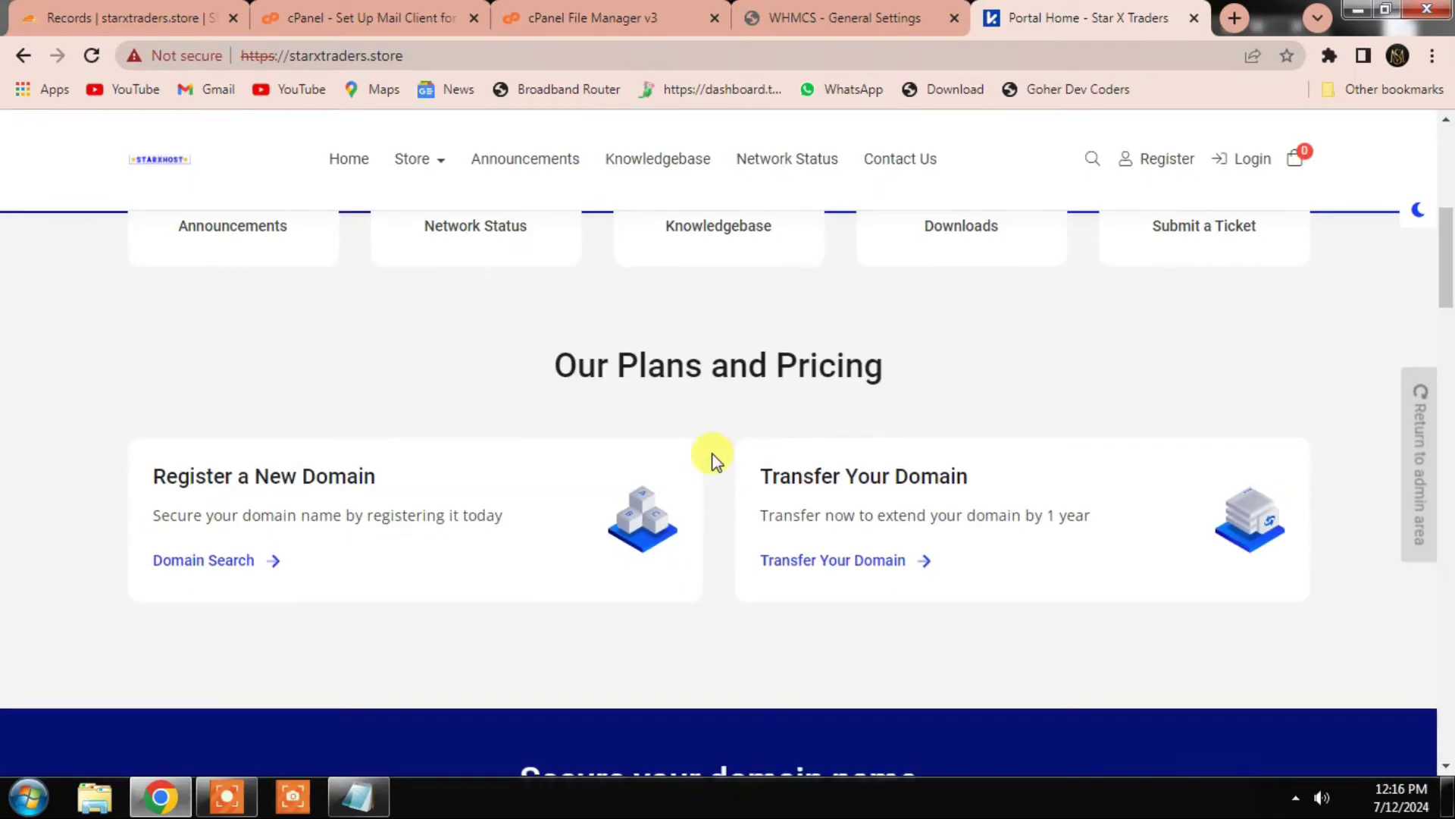
scroll(728, 455, "down", 5)
left_click(765, 595)
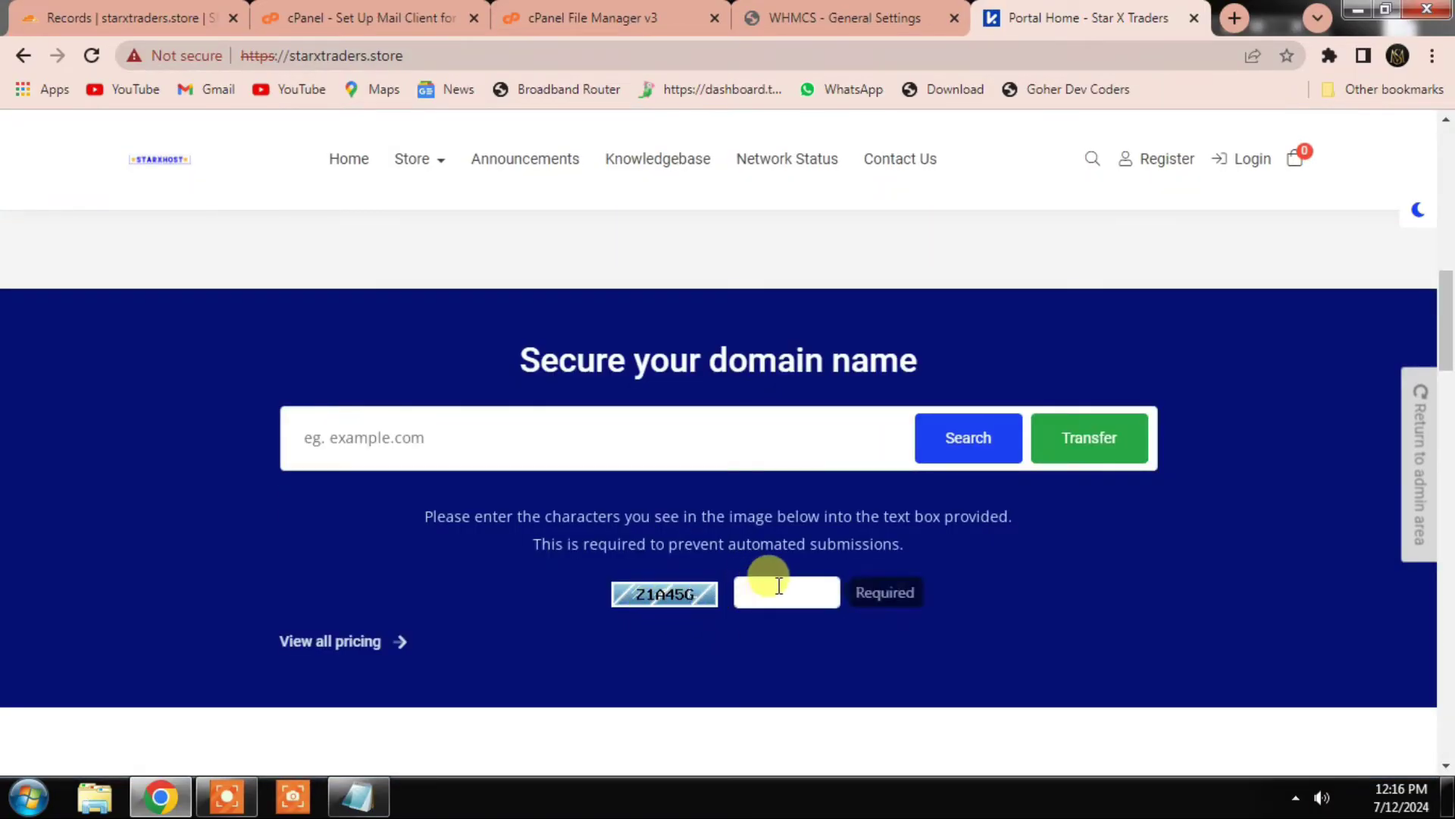
left_click(877, 13)
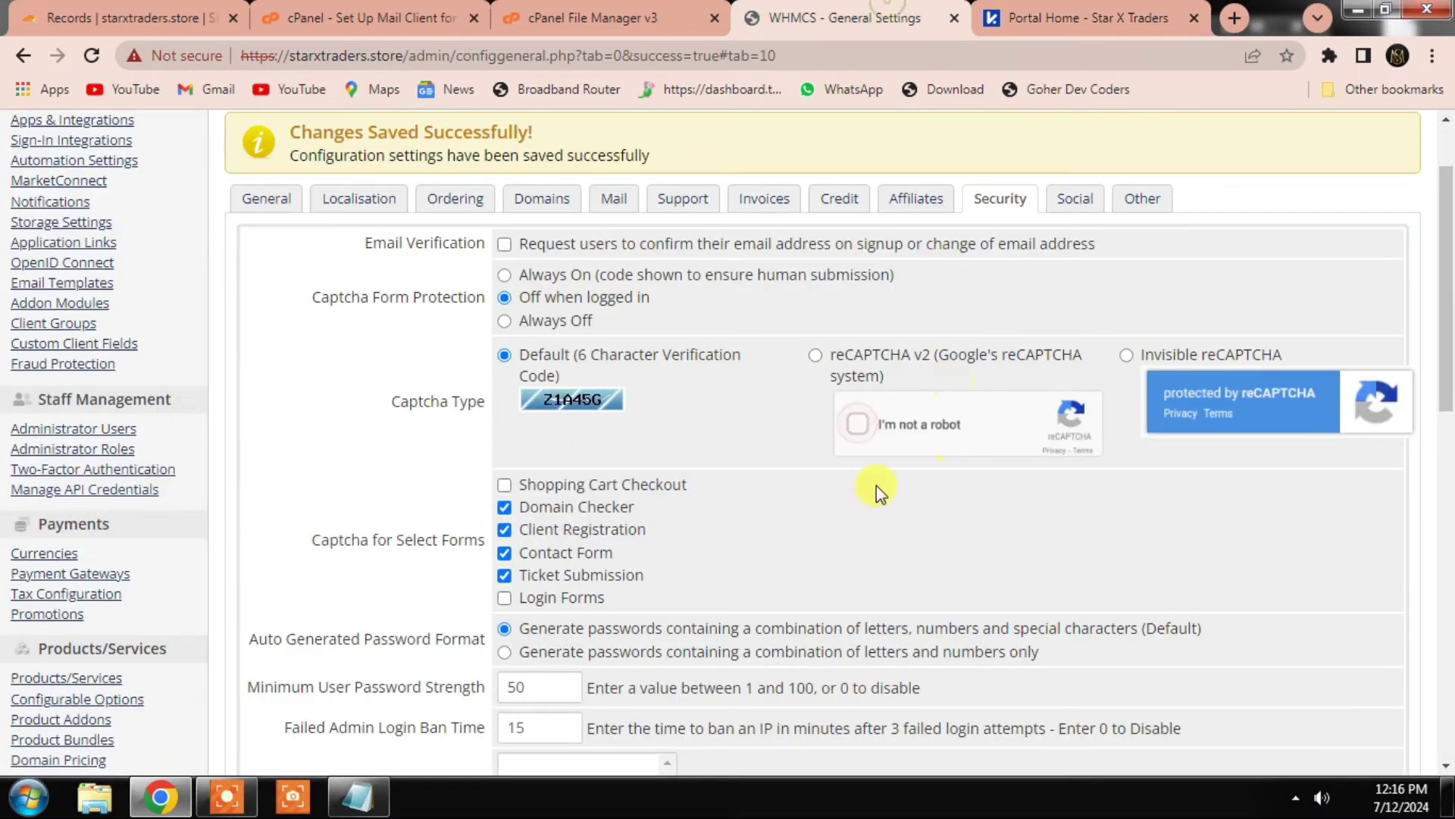
left_click(504, 322)
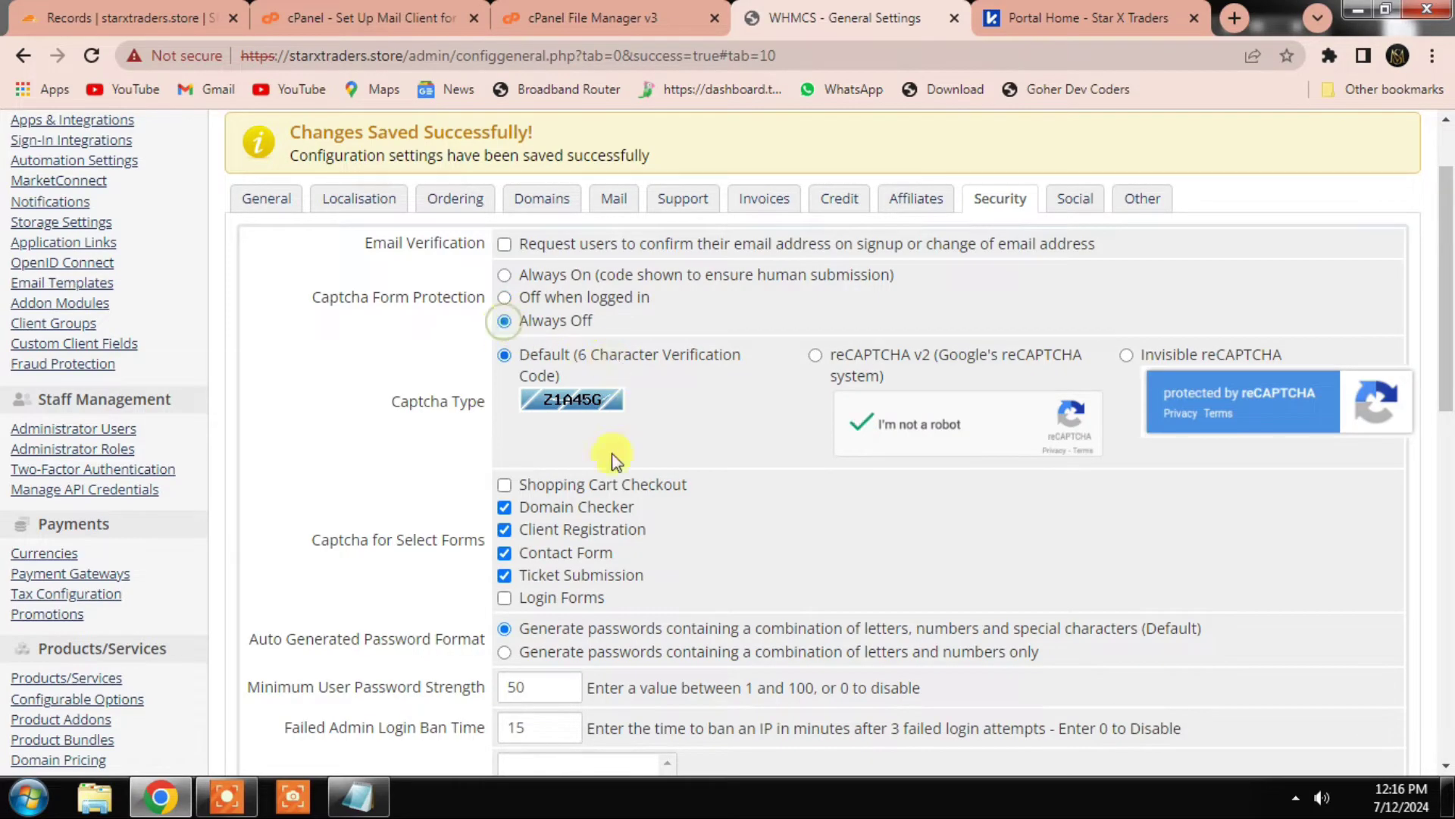
scroll(611, 545, "down", 11)
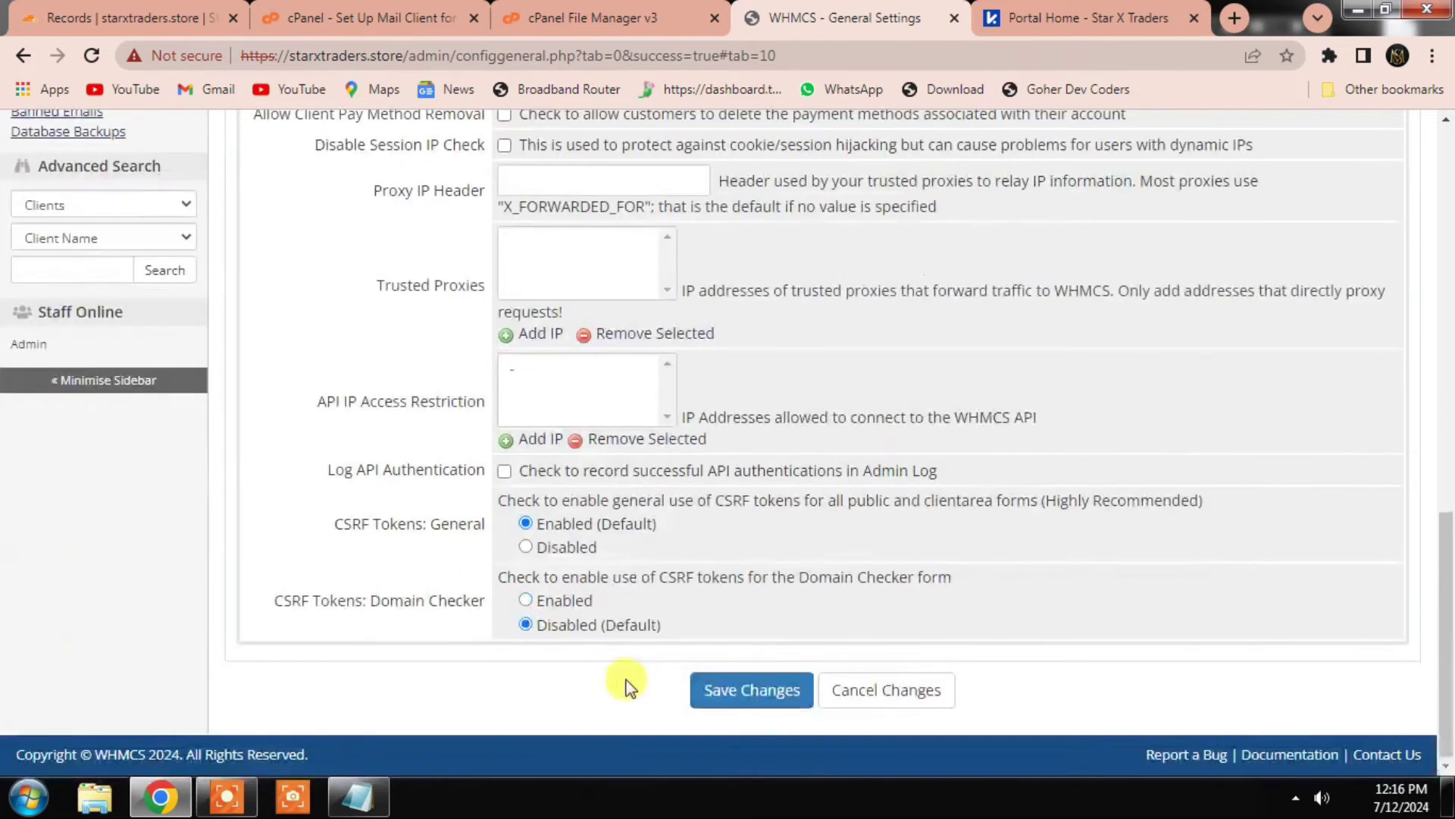
left_click(727, 689)
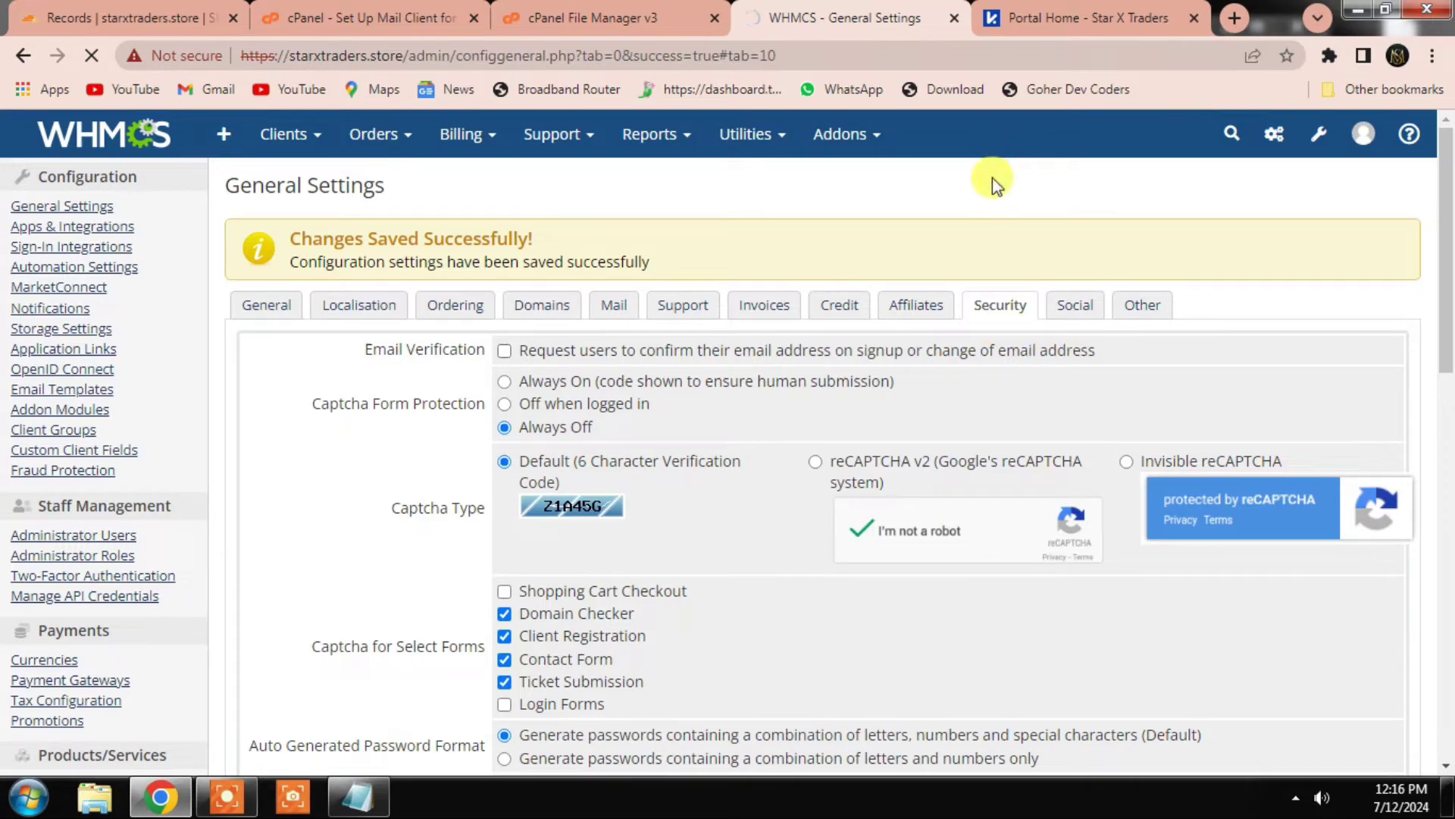
Step: Recheck the storefront, then pass the reCAPTCHA check on the admin settings page
left_click(1081, 21)
scroll(843, 493, "down", 10)
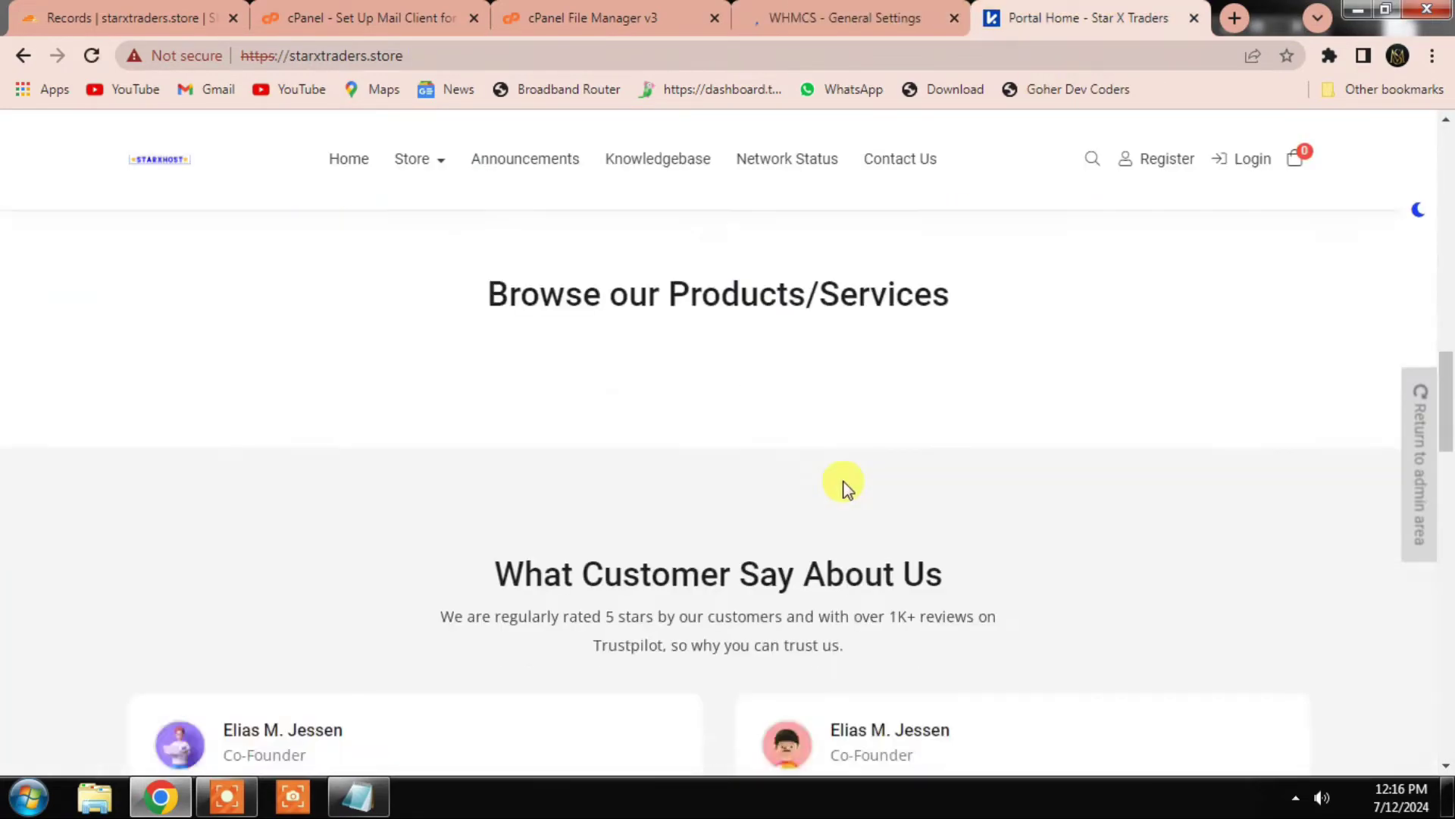
scroll(854, 457, "down", 6)
scroll(853, 432, "up", 12)
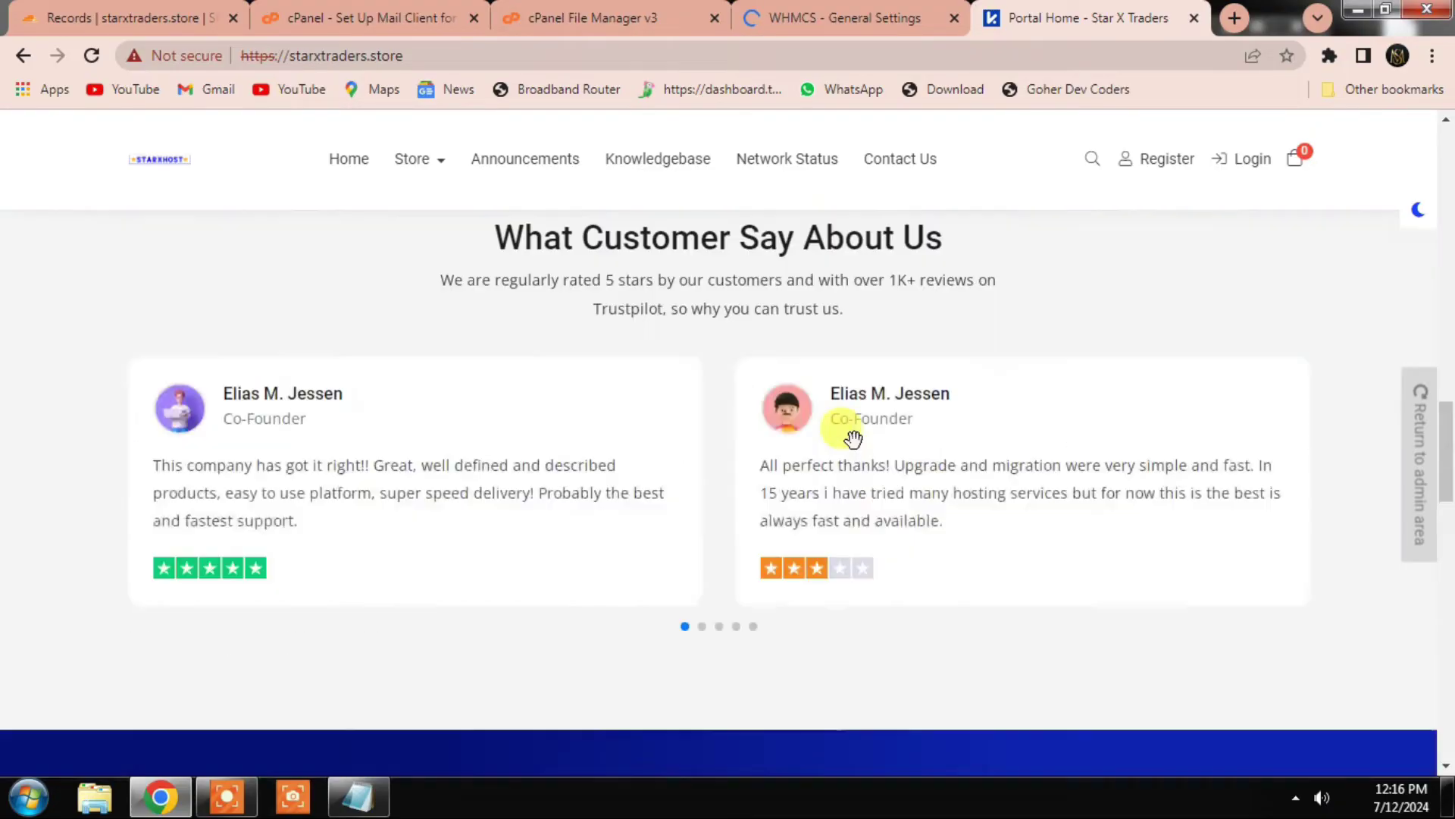
key("ctrl+shift+Tab")
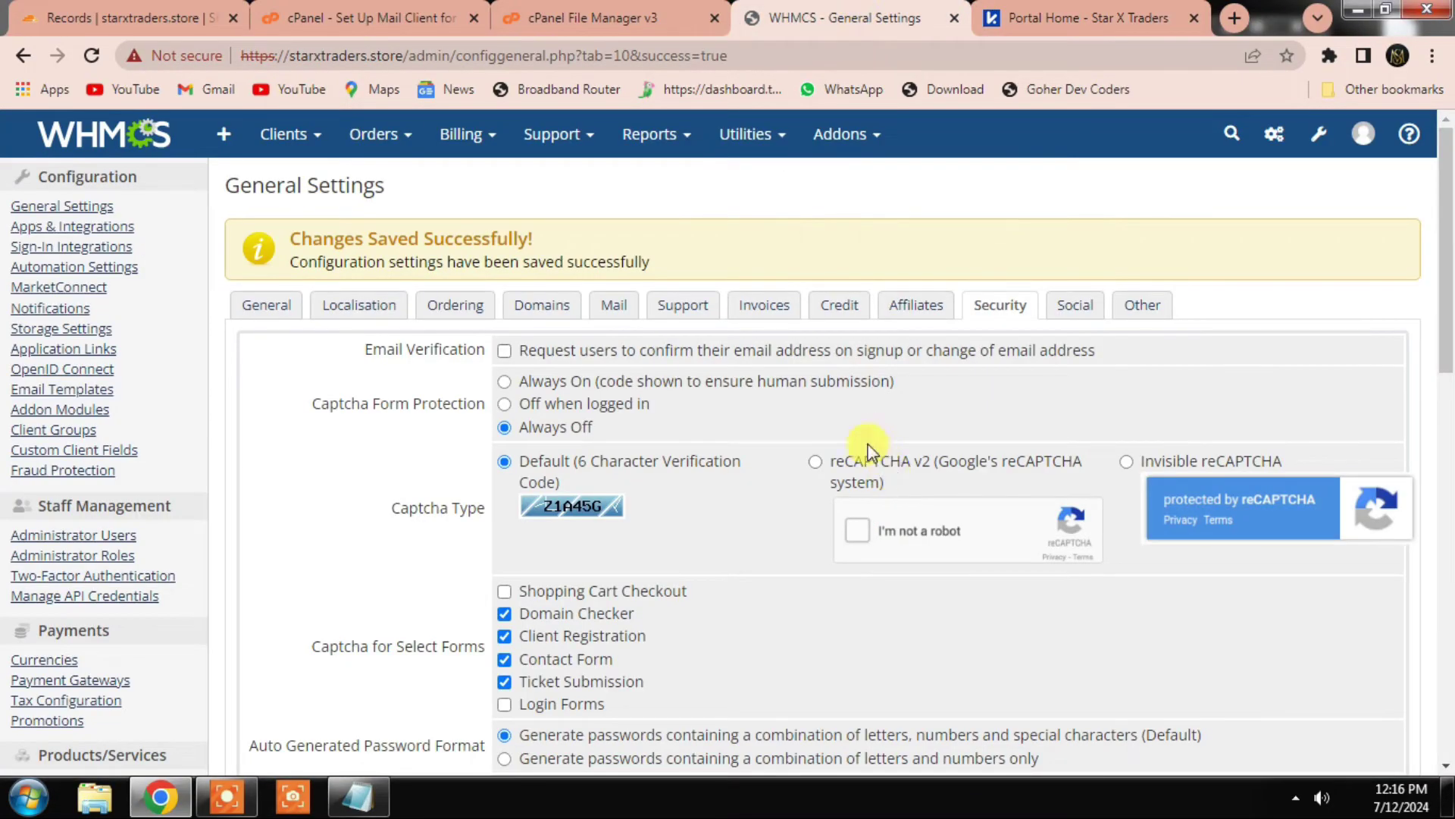
left_click(857, 530)
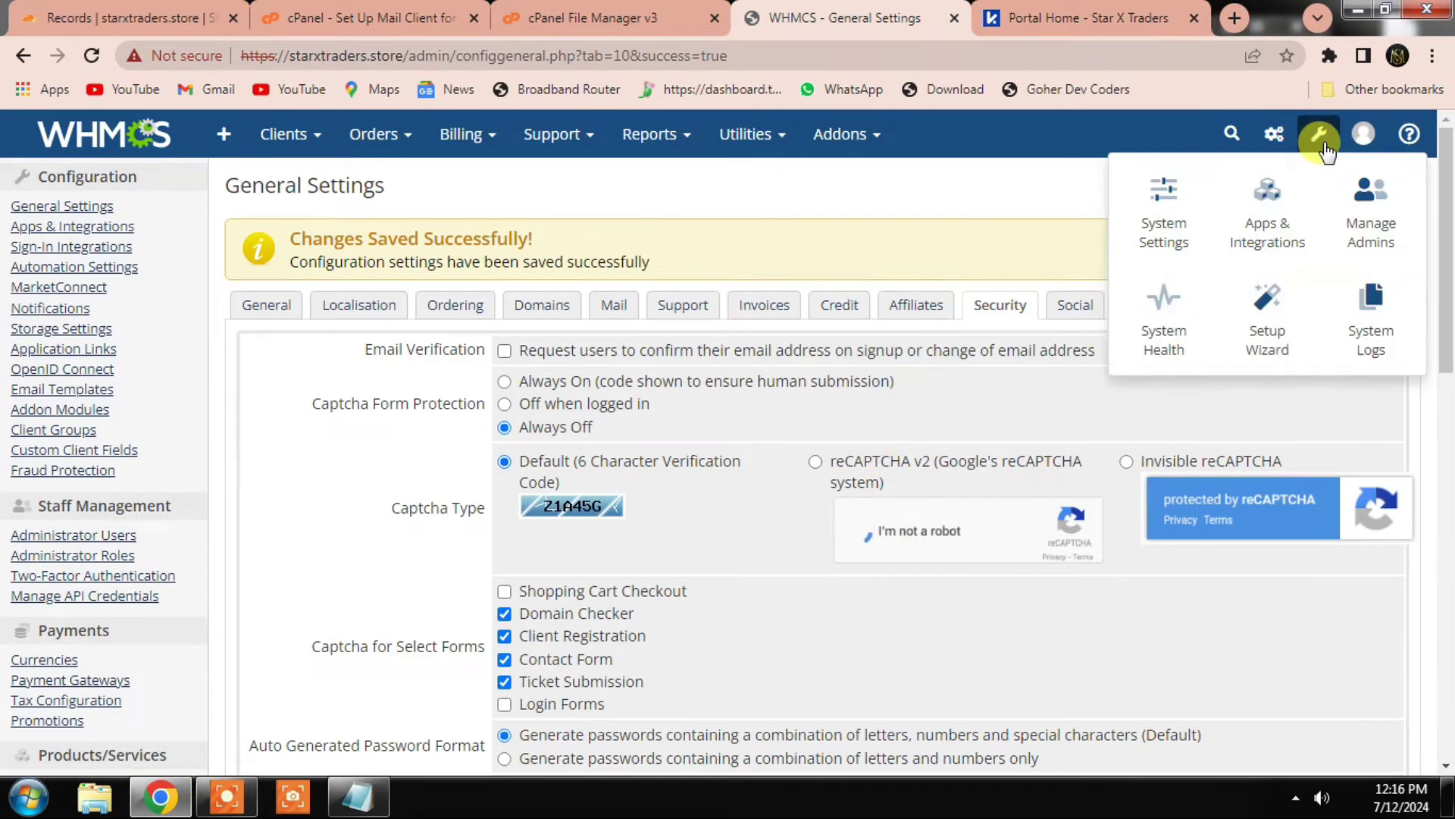
Step: Find and open the Currencies page from the System Settings search
mouse_move(1320, 134)
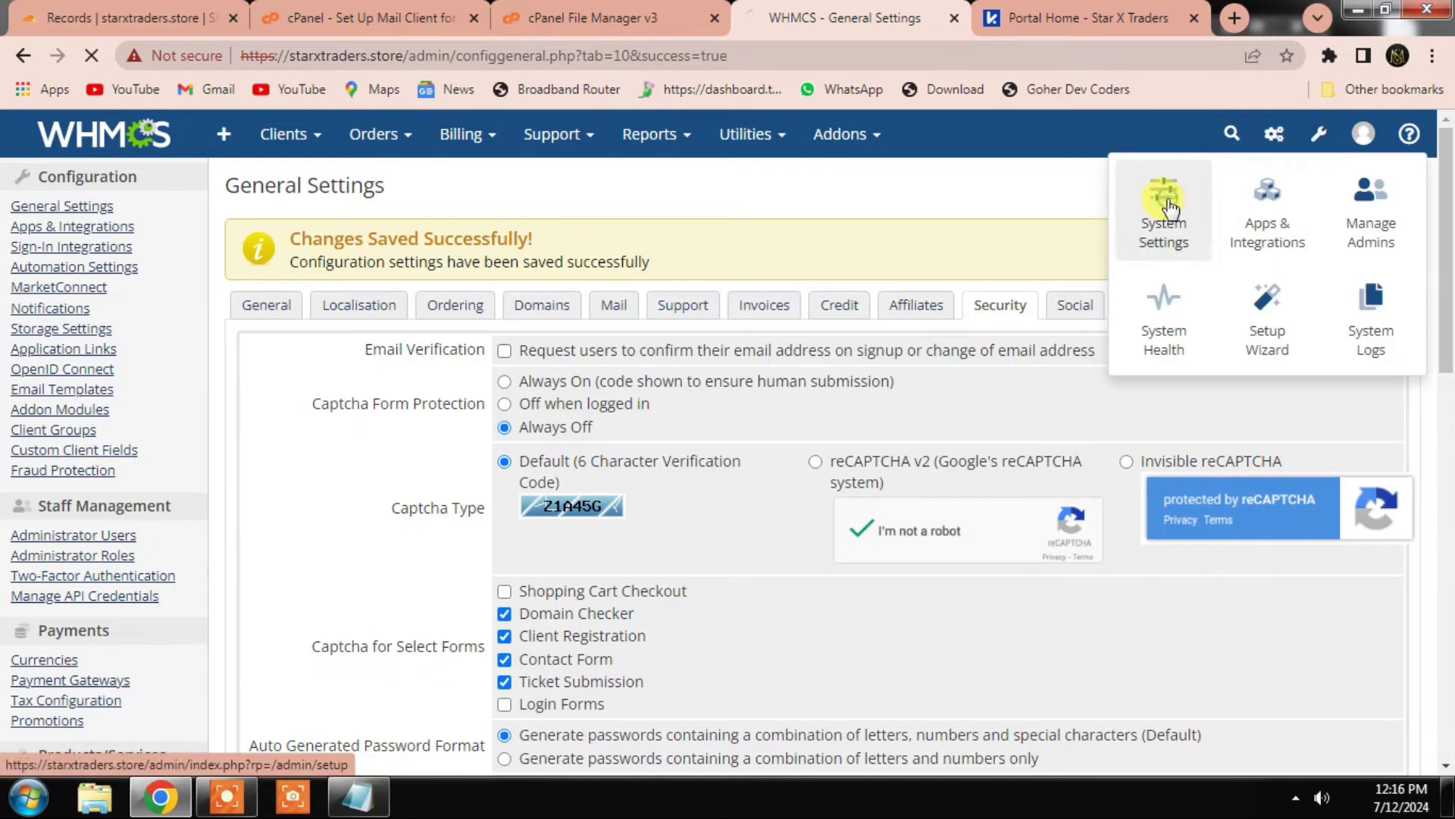
left_click(1171, 209)
left_click(1091, 23)
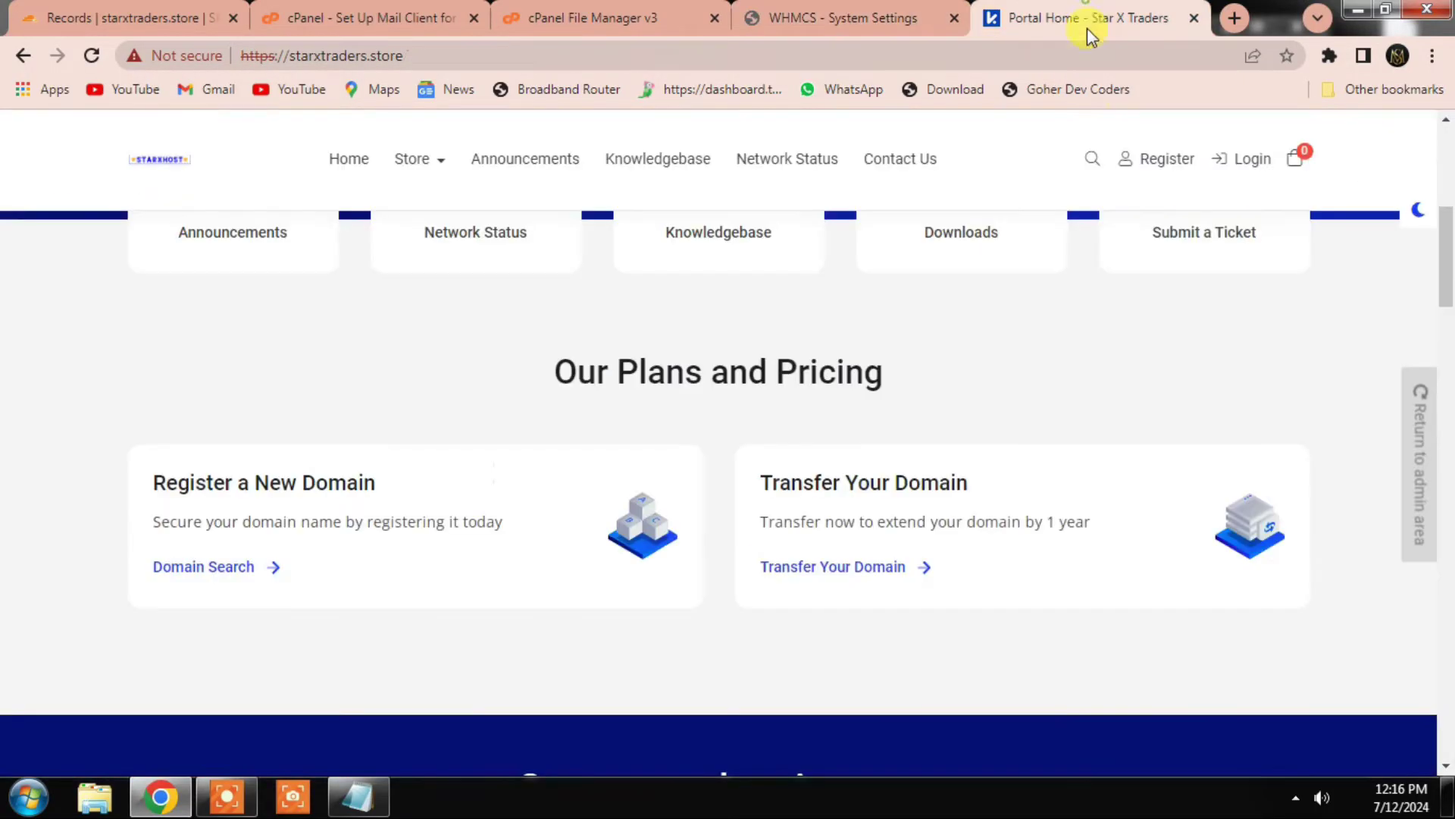
left_click(892, 27)
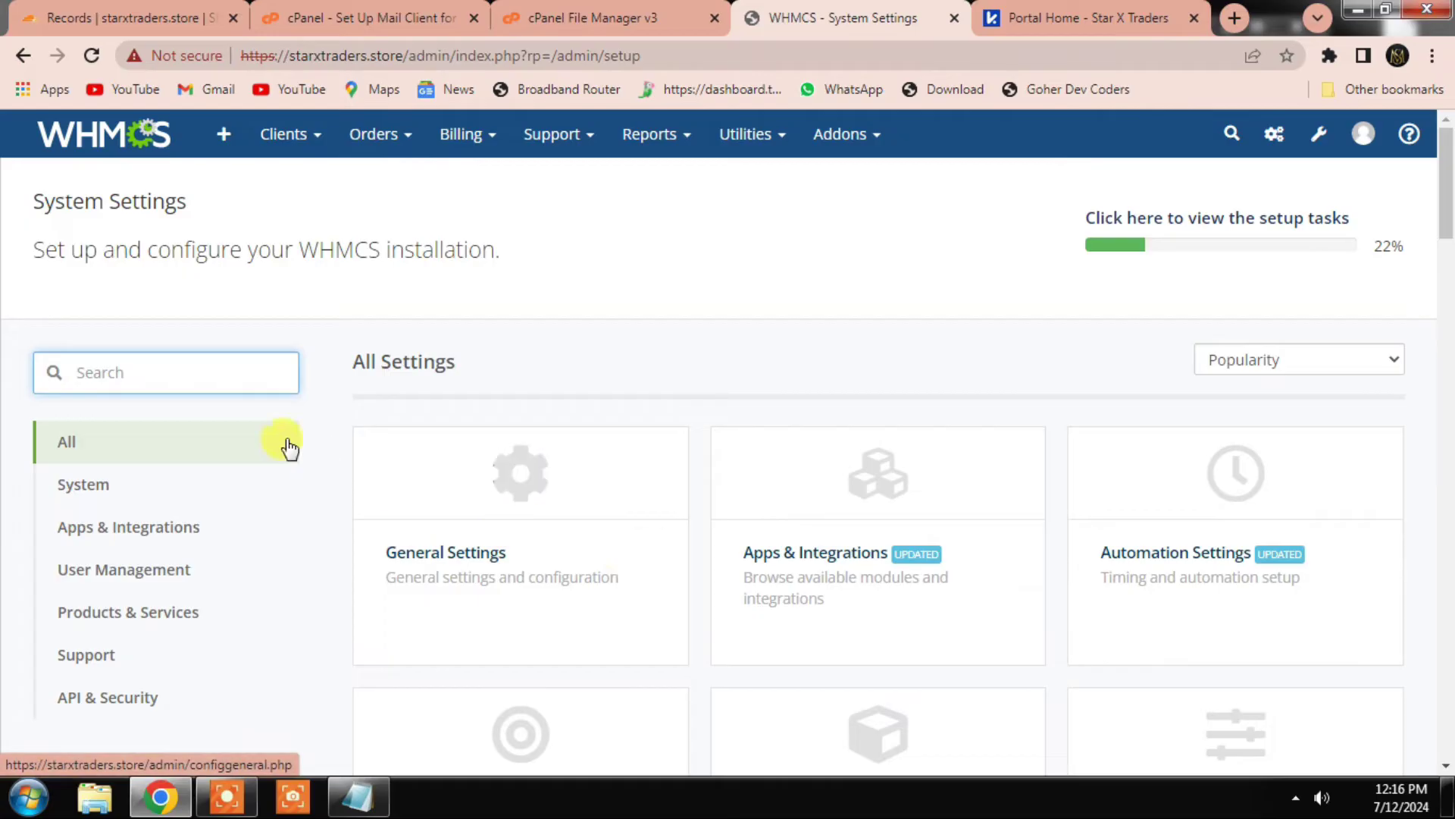
type("cr")
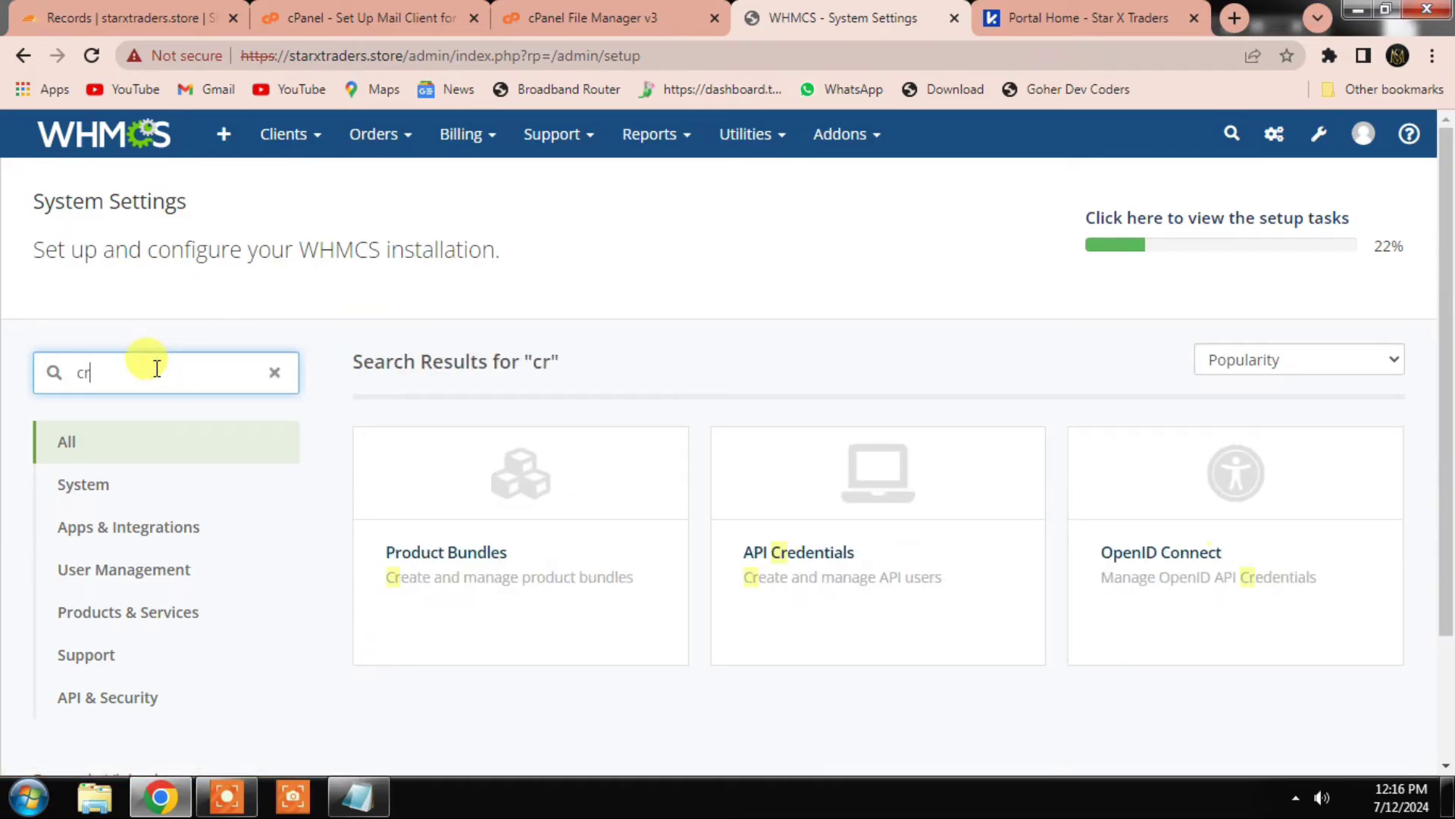
key("BackSpace")
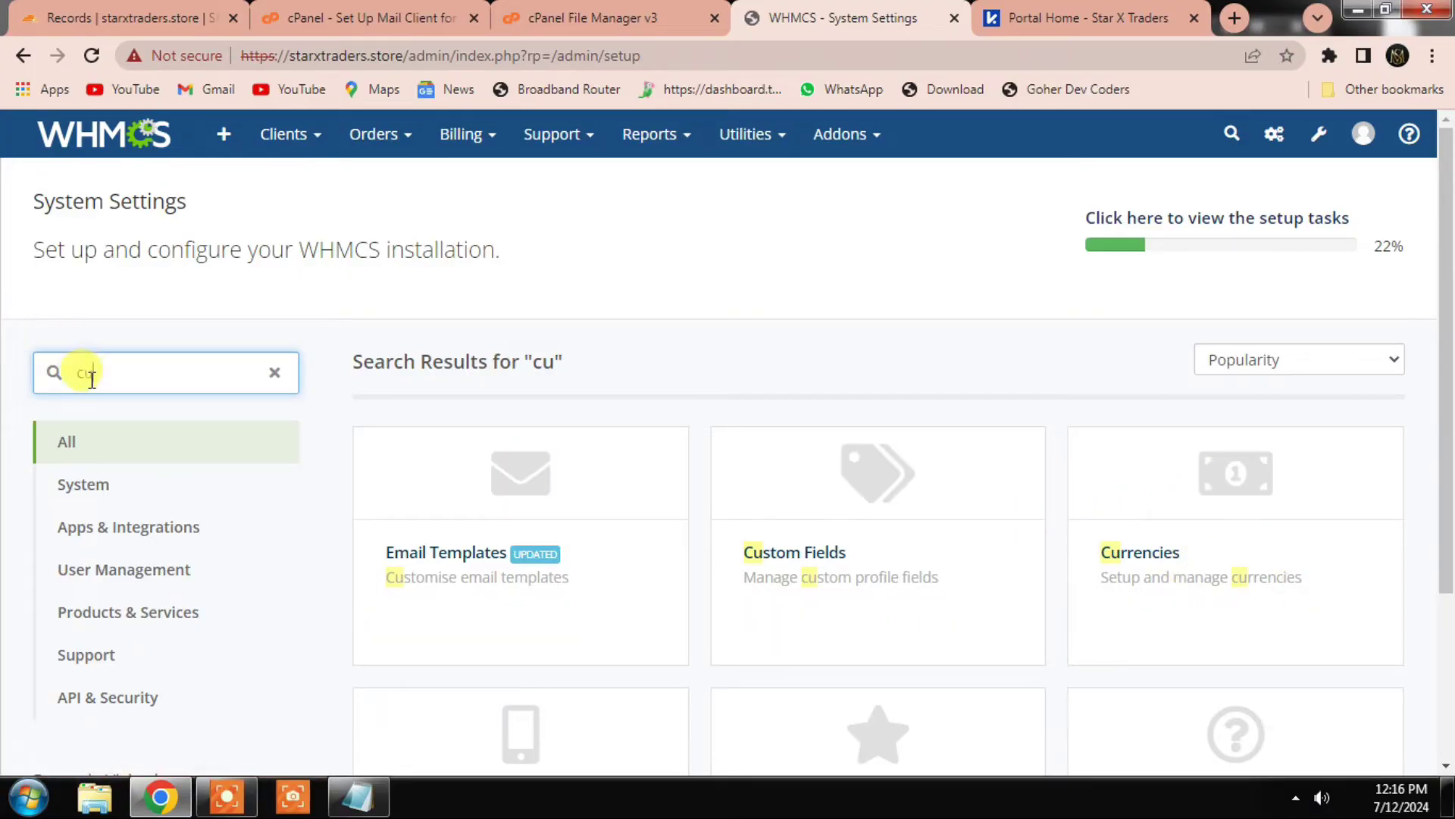
left_click(1240, 492)
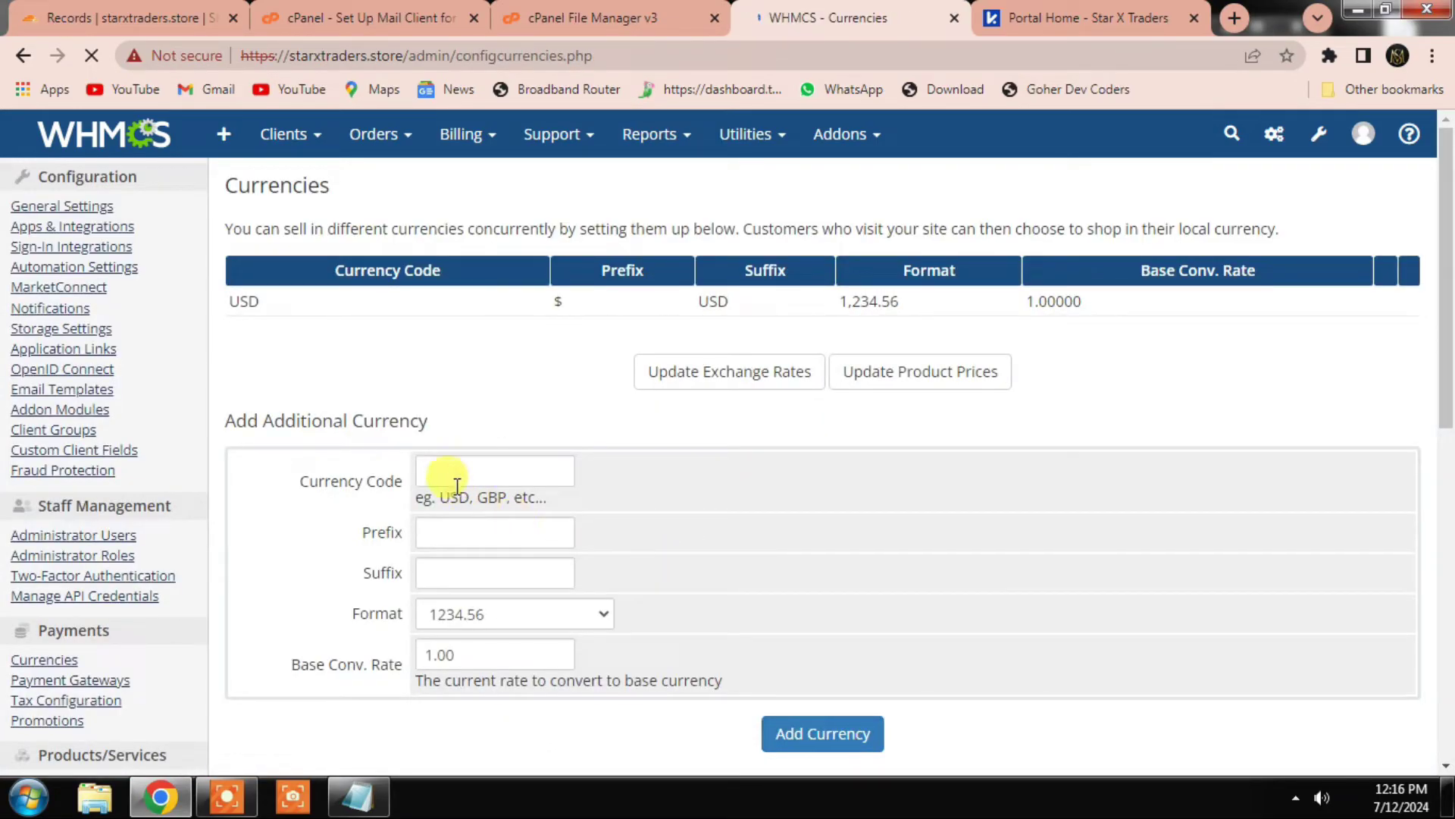
Step: Add a PKR currency with prefix Rs and suffix Pkr
left_click(451, 474)
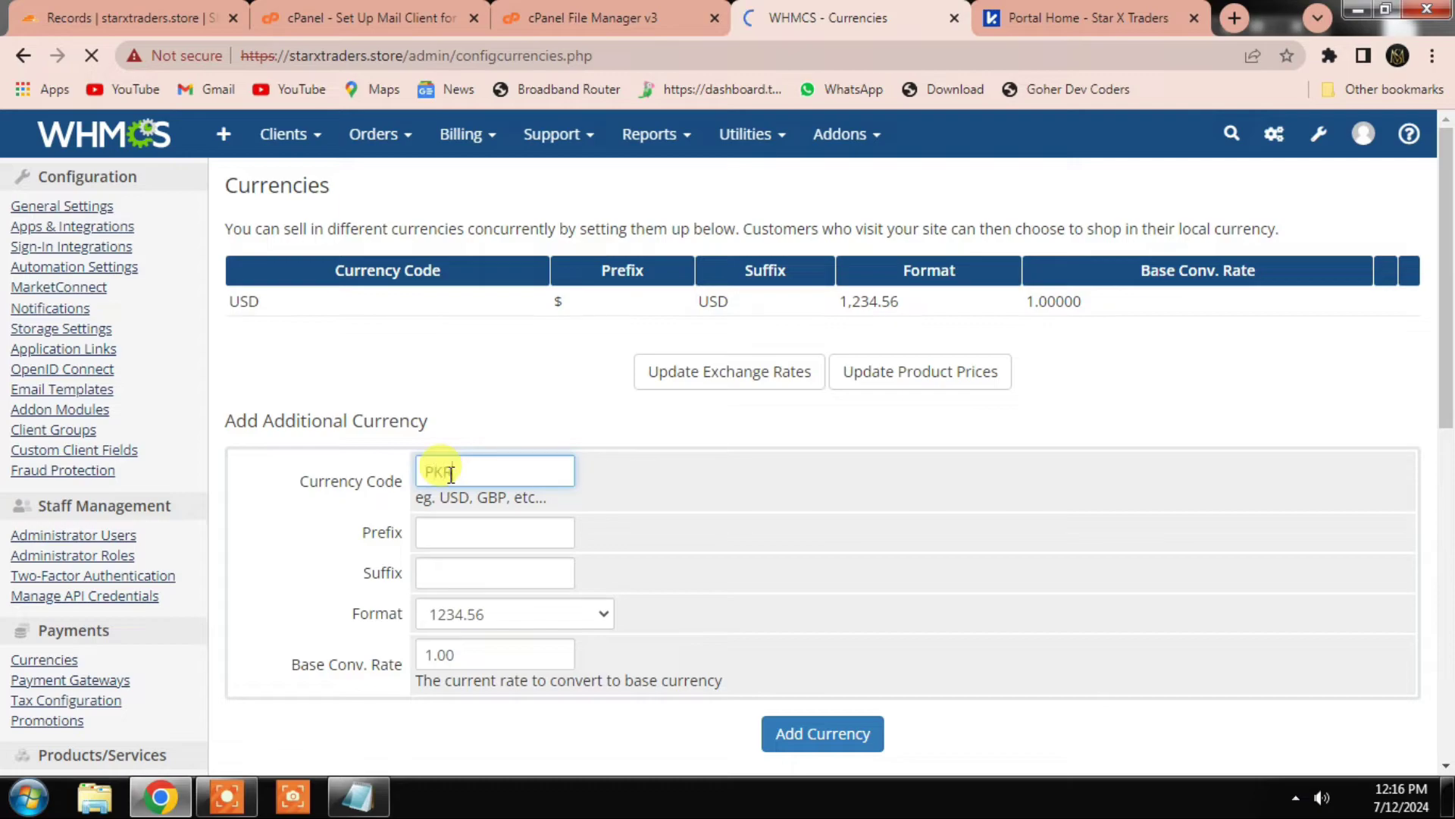
type("PKR")
left_click(485, 539)
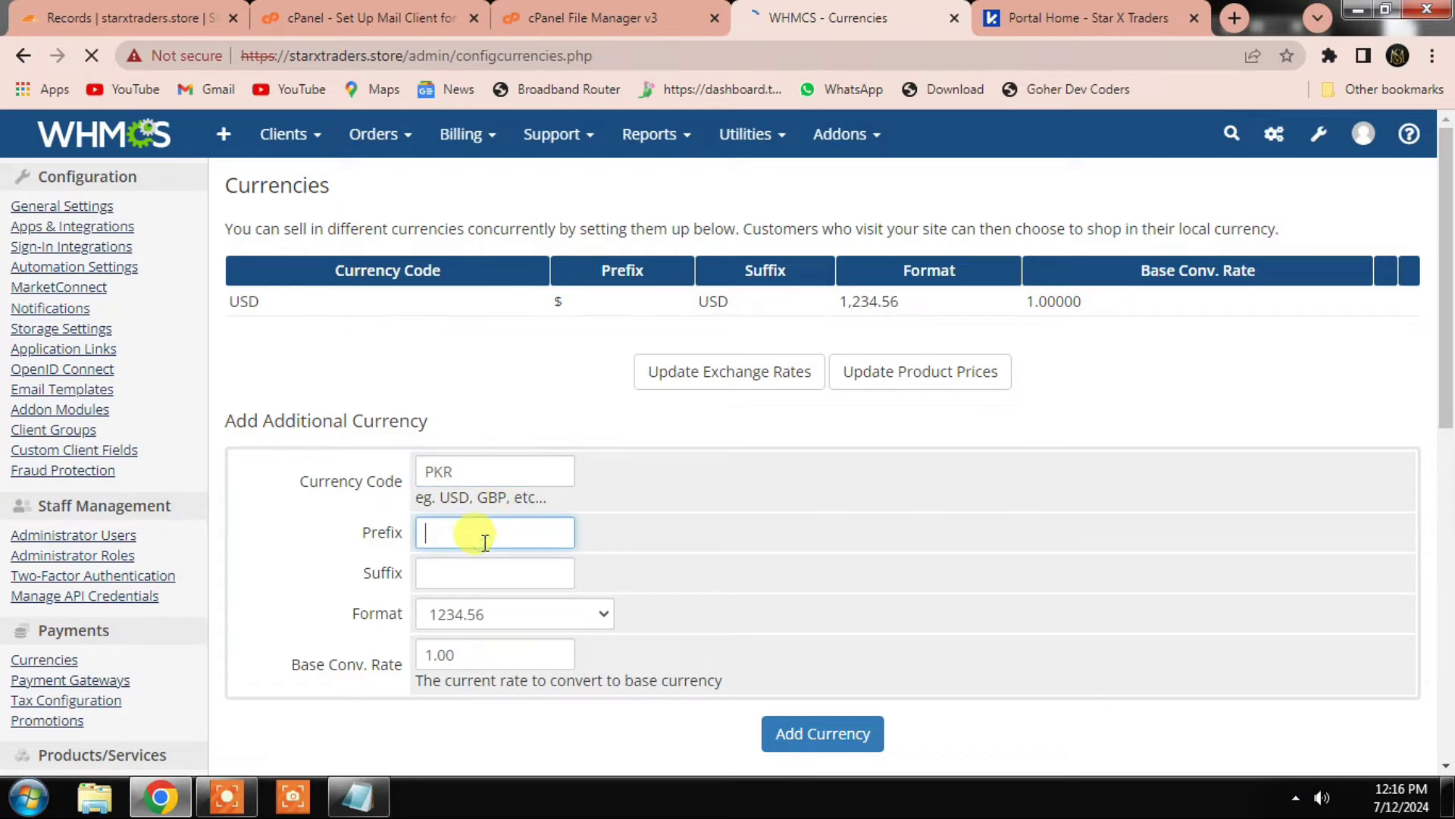
type("Rs")
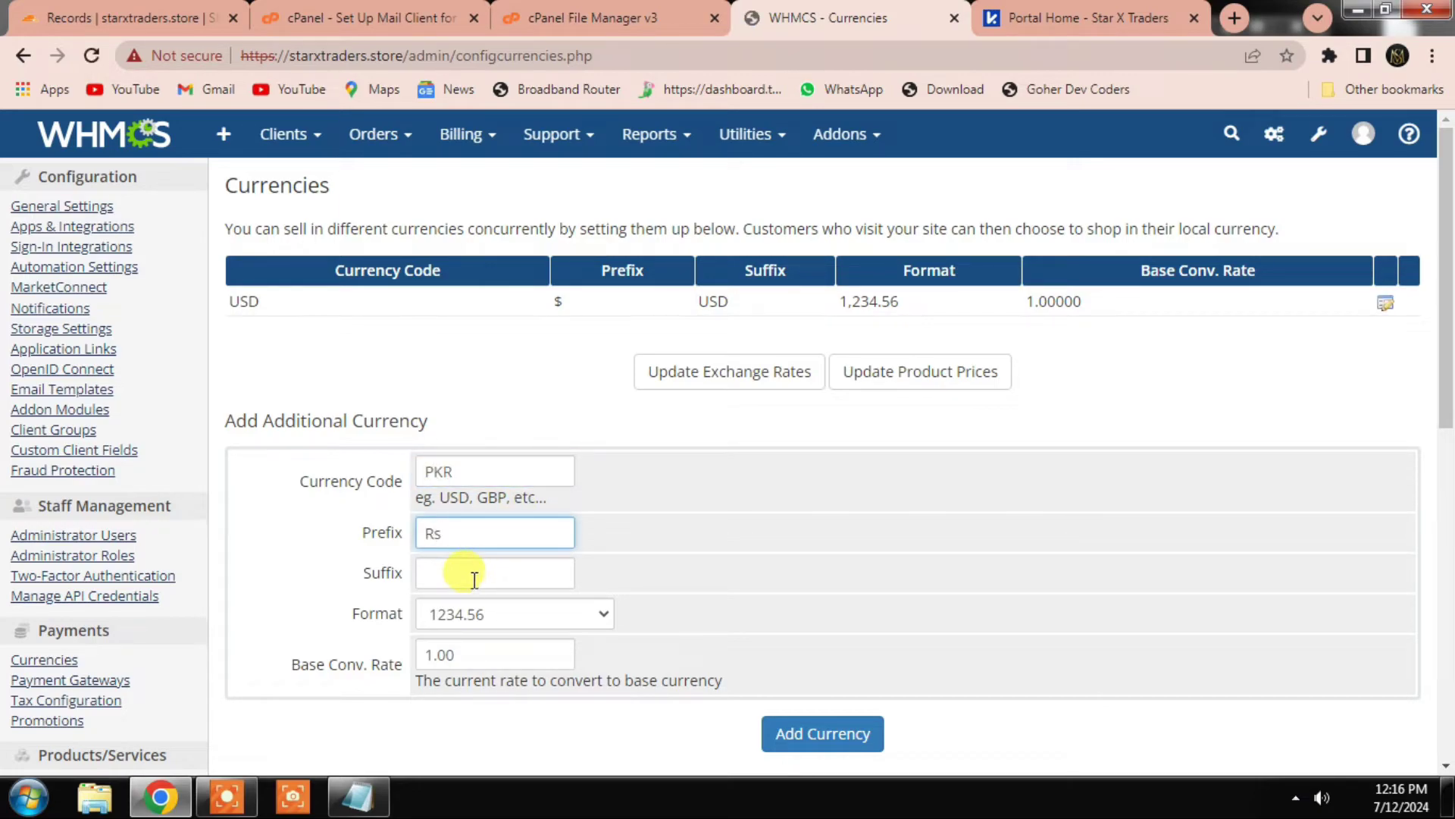
left_click(474, 580)
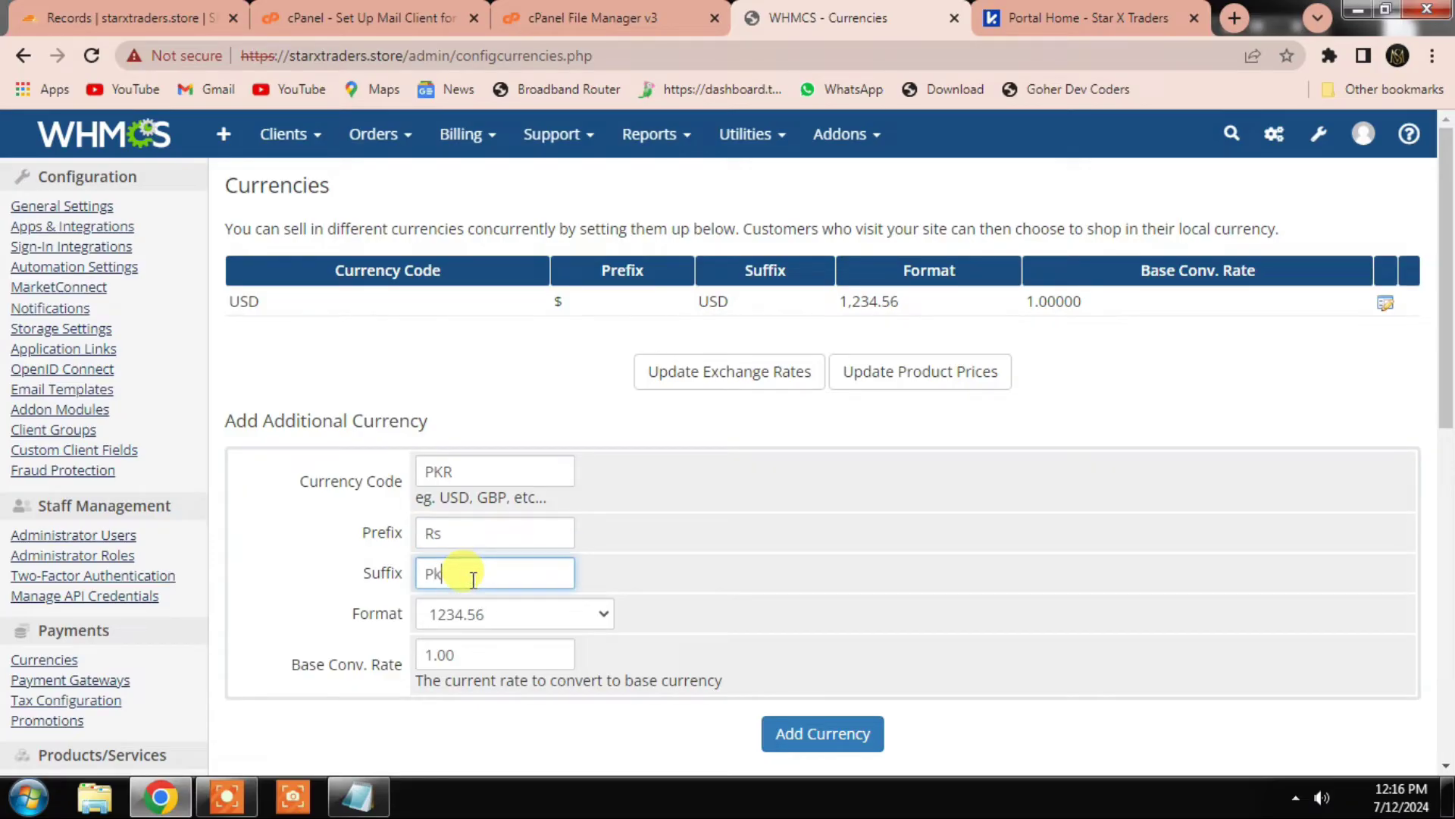
left_click(812, 731)
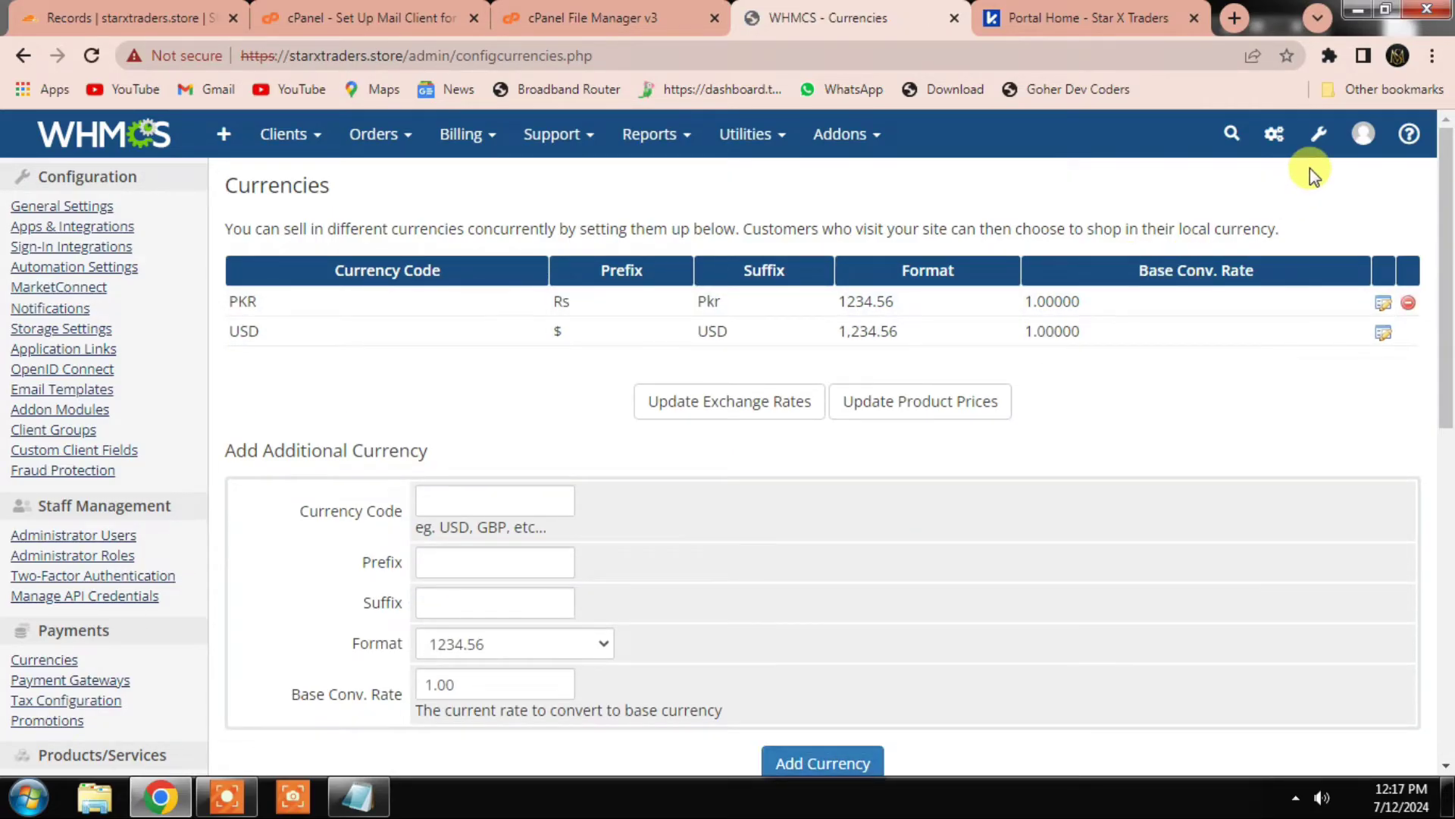
left_click(1318, 138)
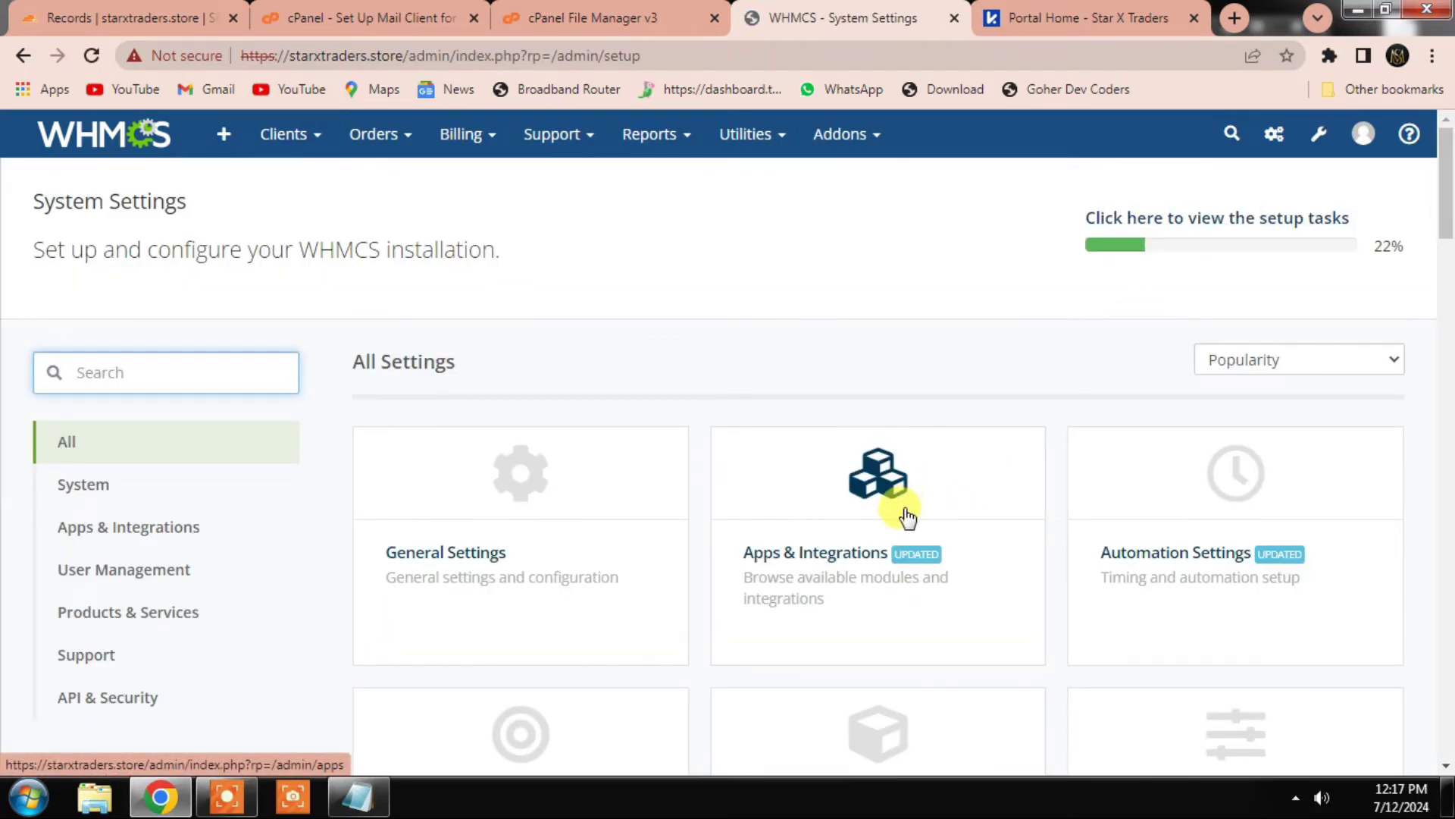
Step: Open the Servers configuration page from the admin configuration shortcuts
scroll(906, 515, "down", 1)
scroll(893, 513, "down", 1)
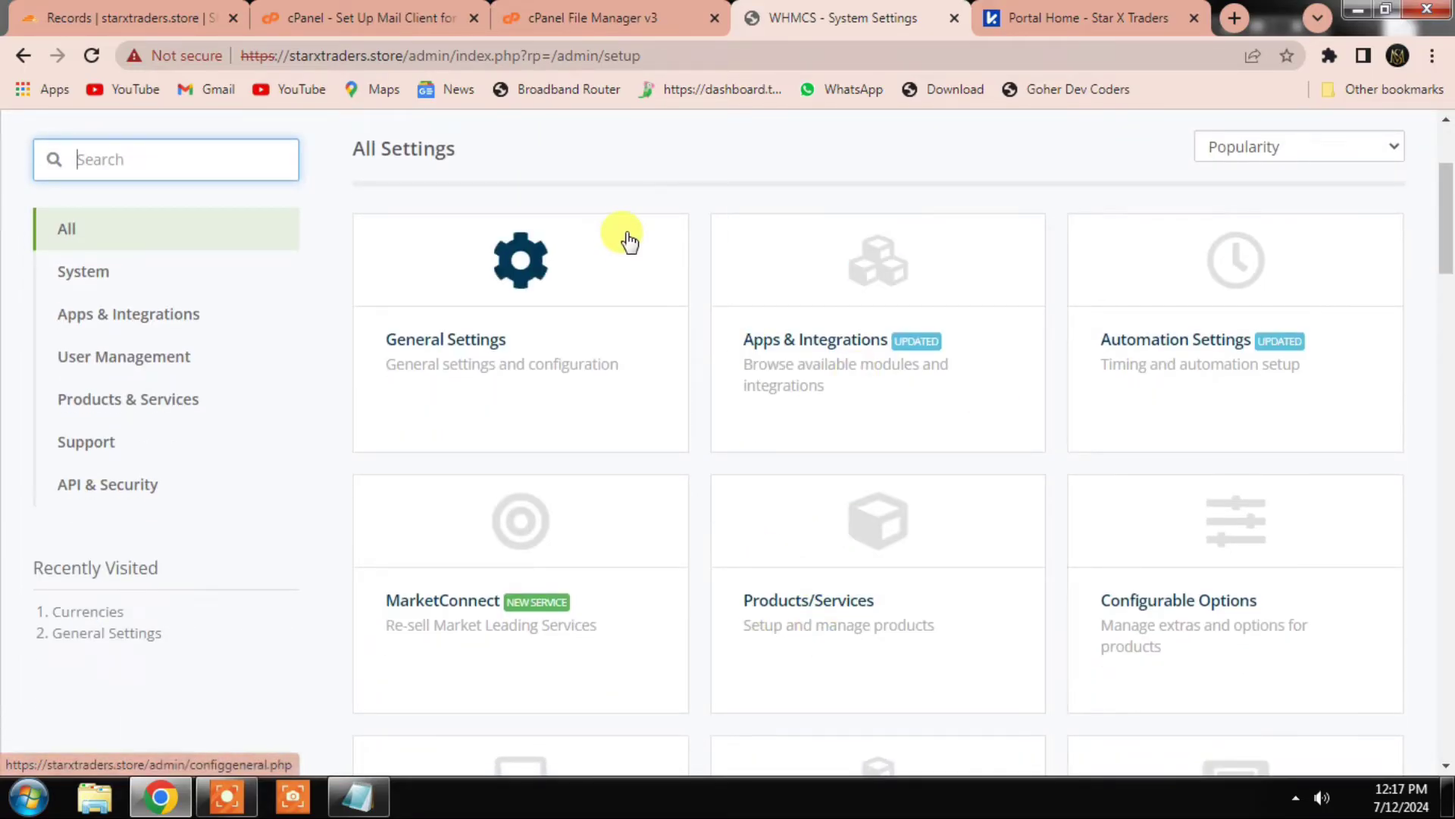
scroll(978, 269, "up", 1)
scroll(978, 269, "up", 2)
left_click(1274, 134)
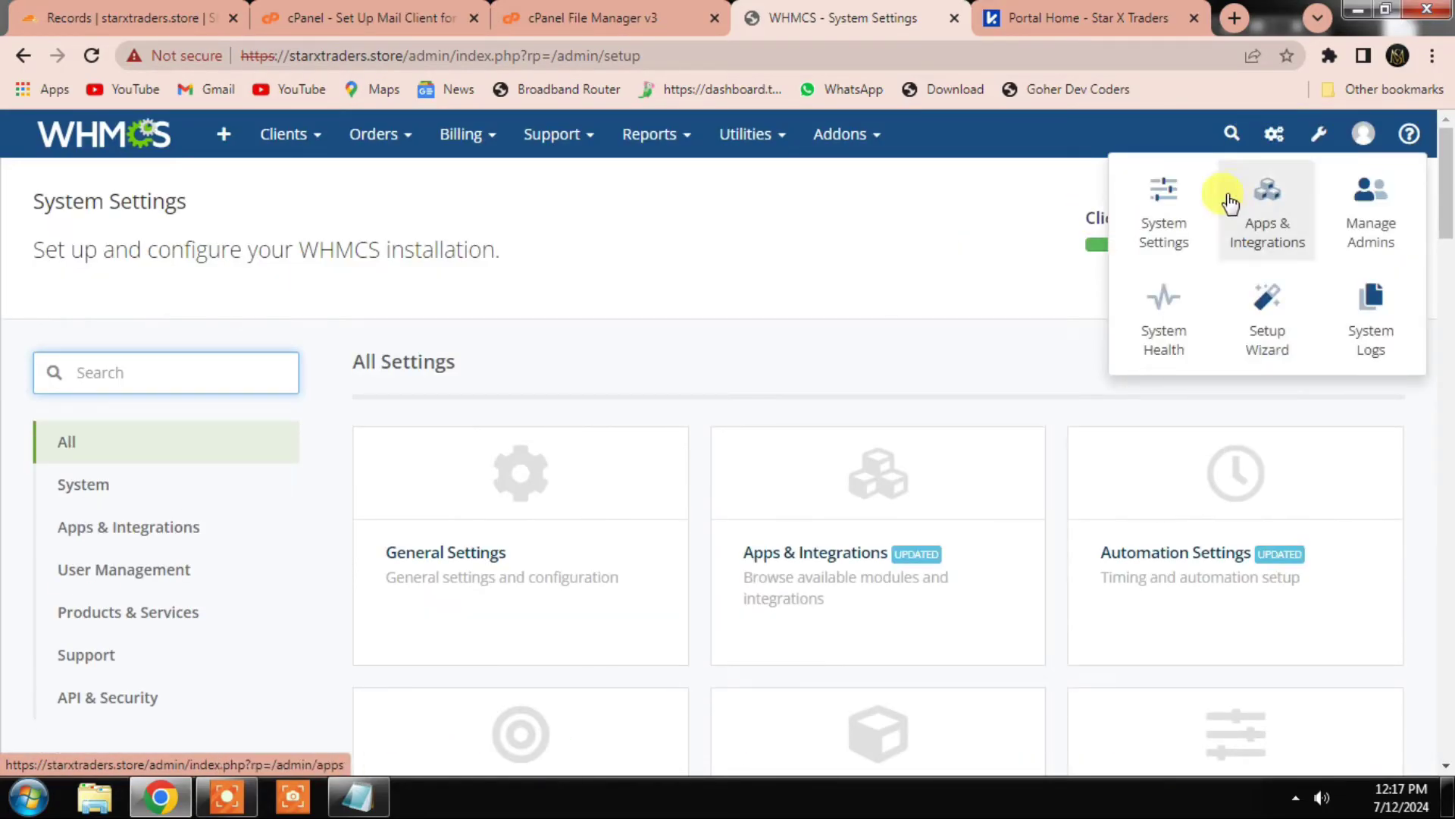
left_click(1175, 203)
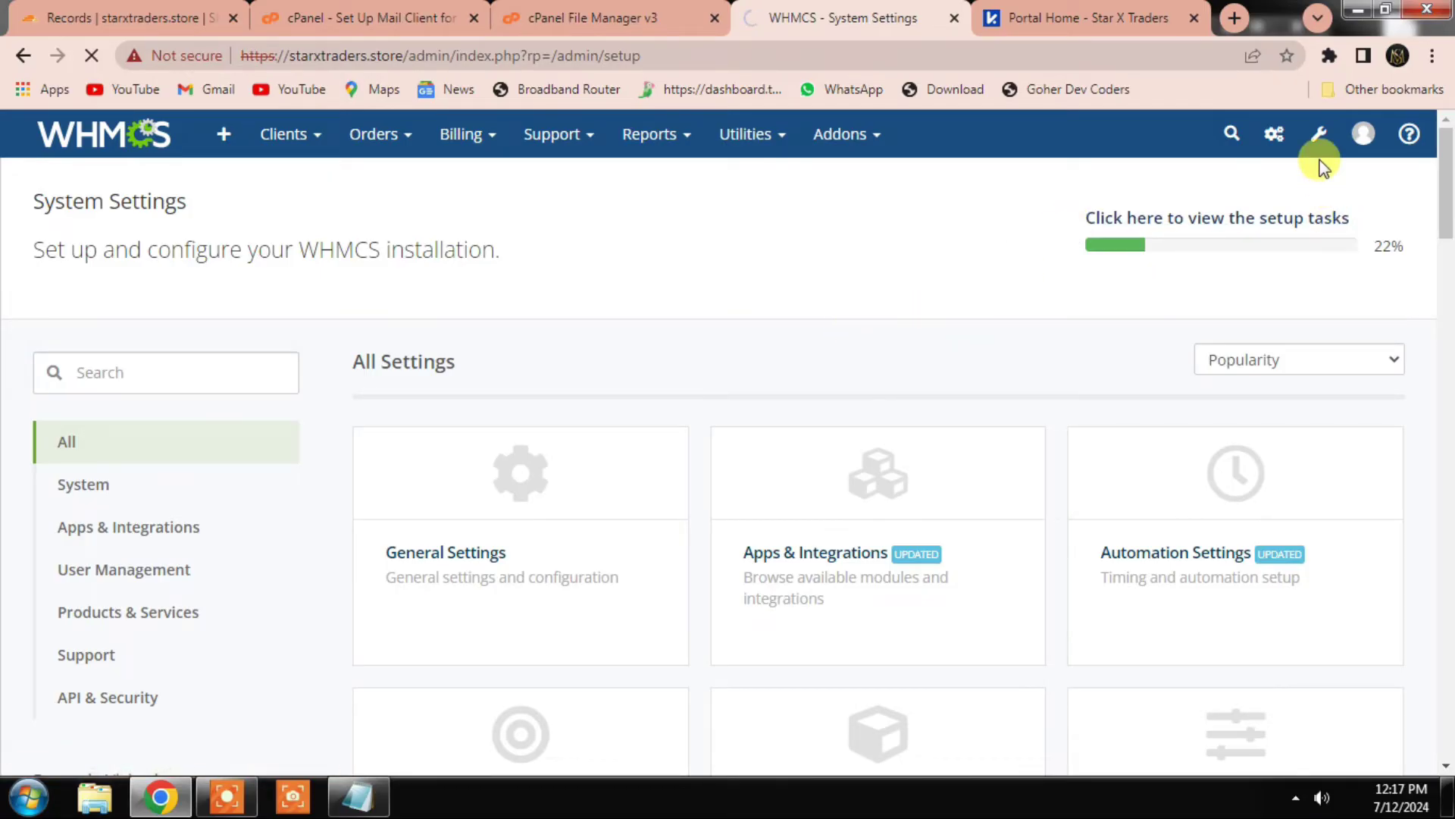
left_click(1318, 136)
scroll(788, 554, "down", 4)
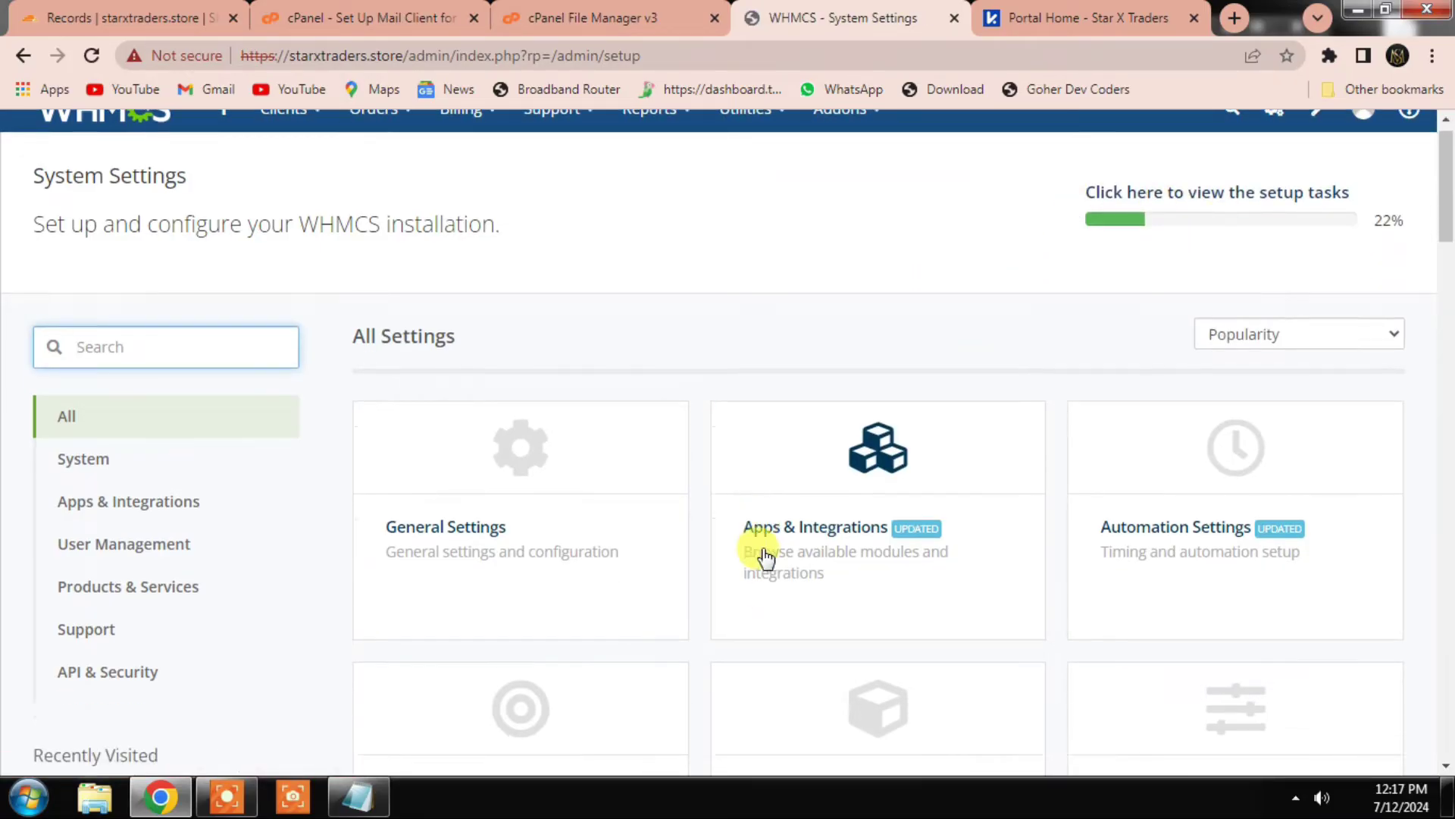
scroll(810, 557, "down", 5)
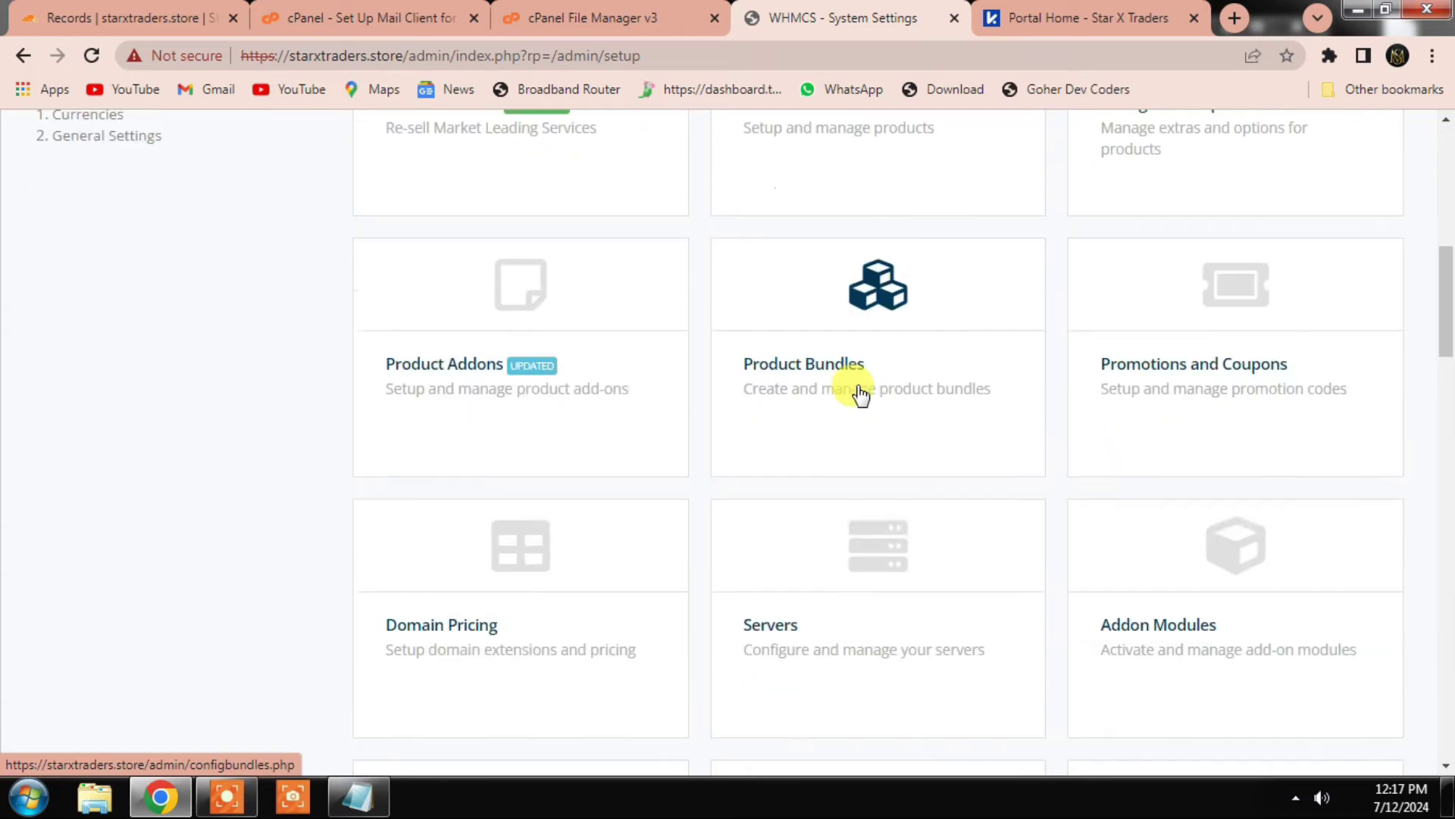
left_click(864, 551)
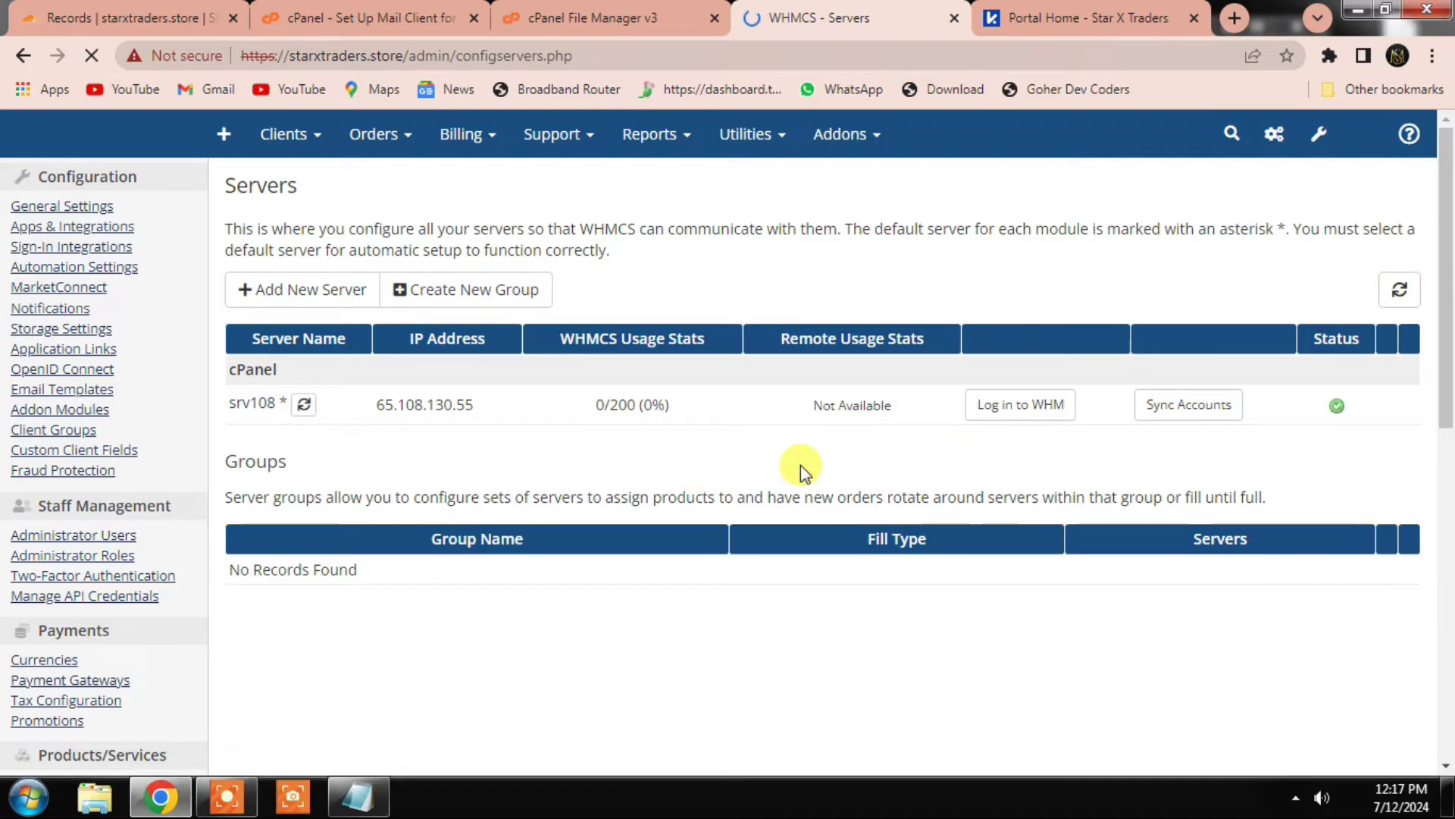
Step: Log in to WHM for server srv108 in its own tab, then return to WHMCS
left_click(1044, 416)
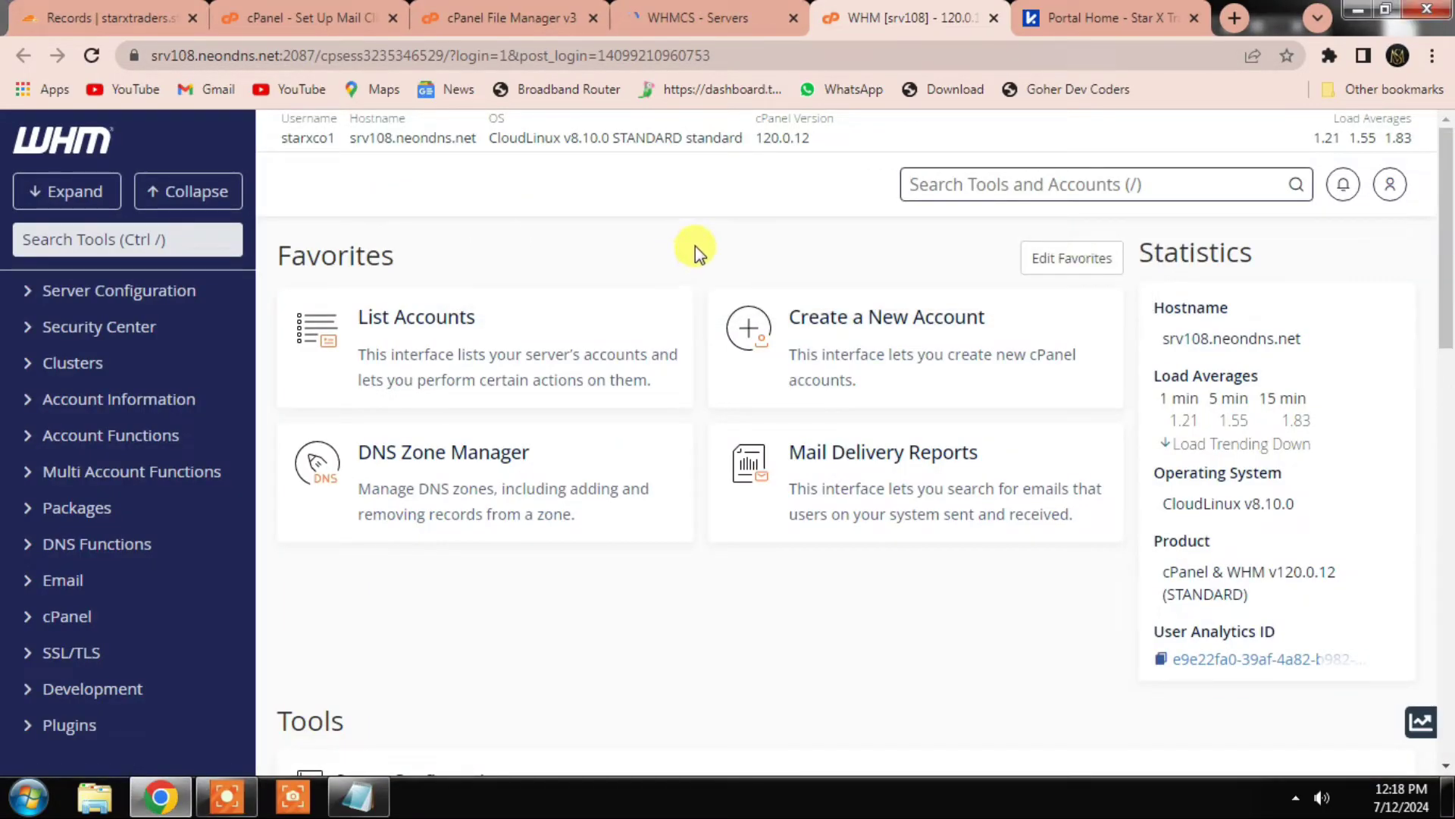
left_click_drag(902, 15, 727, 18)
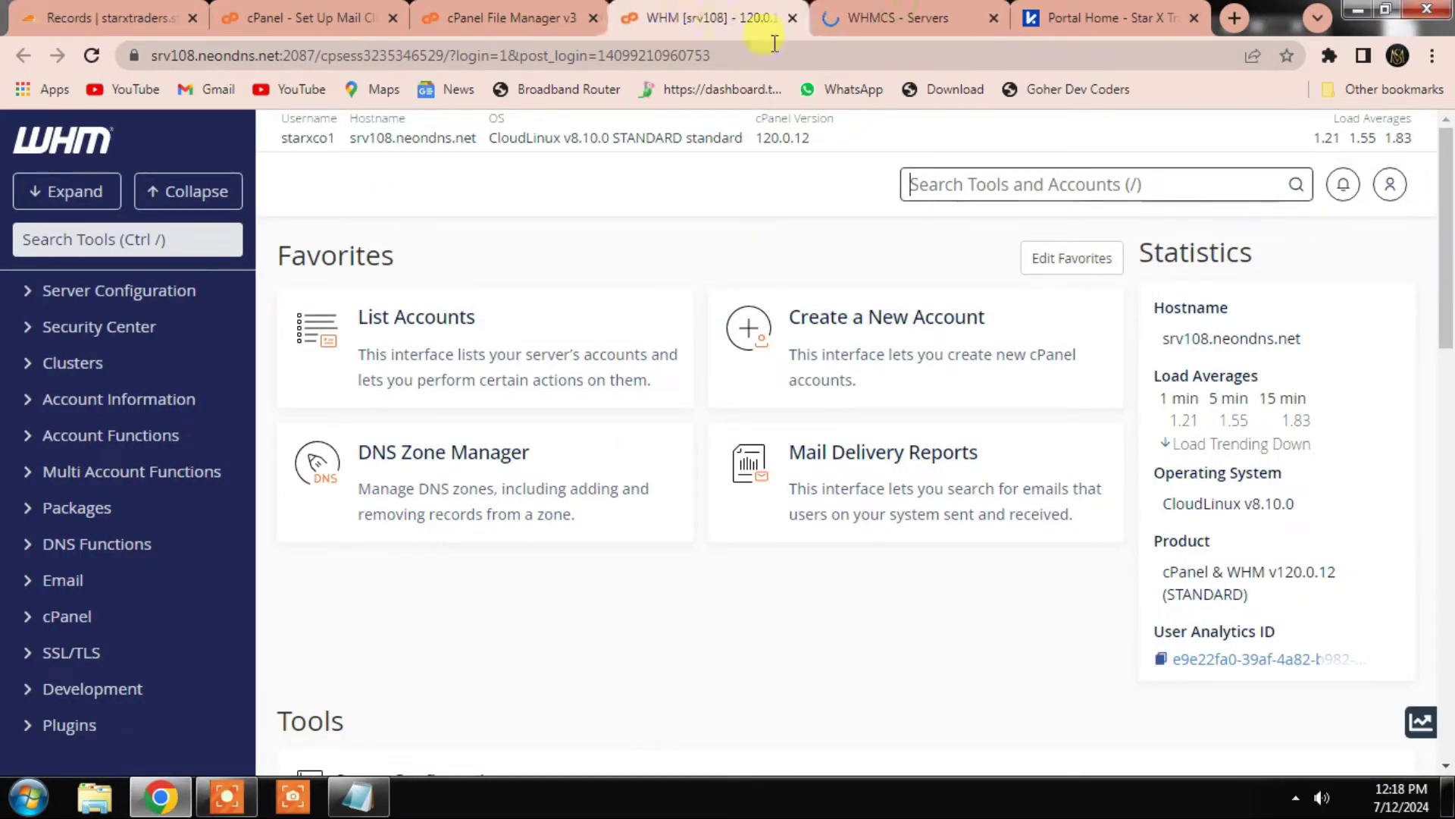
left_click(882, 17)
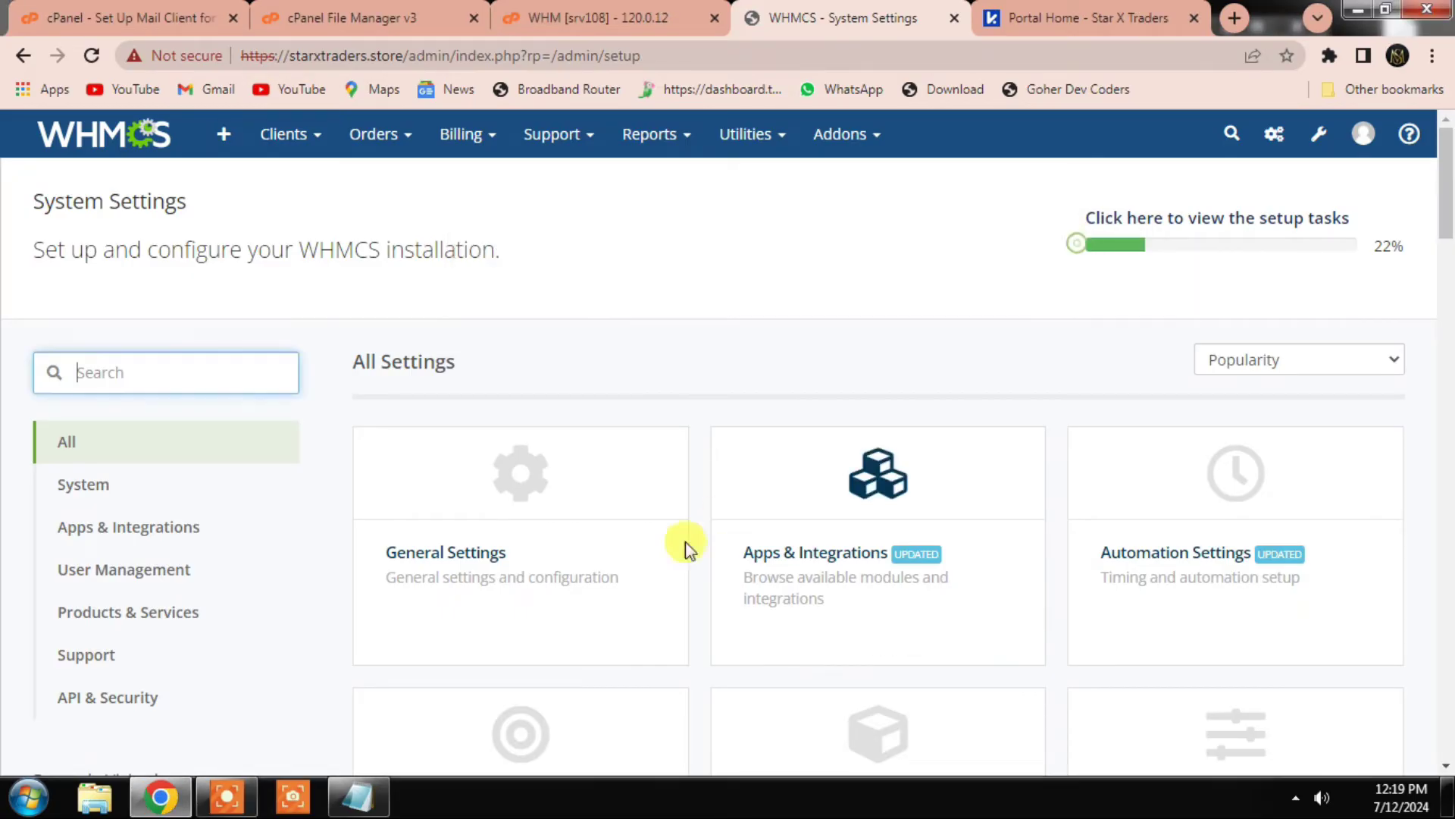
scroll(686, 547, "down", 3)
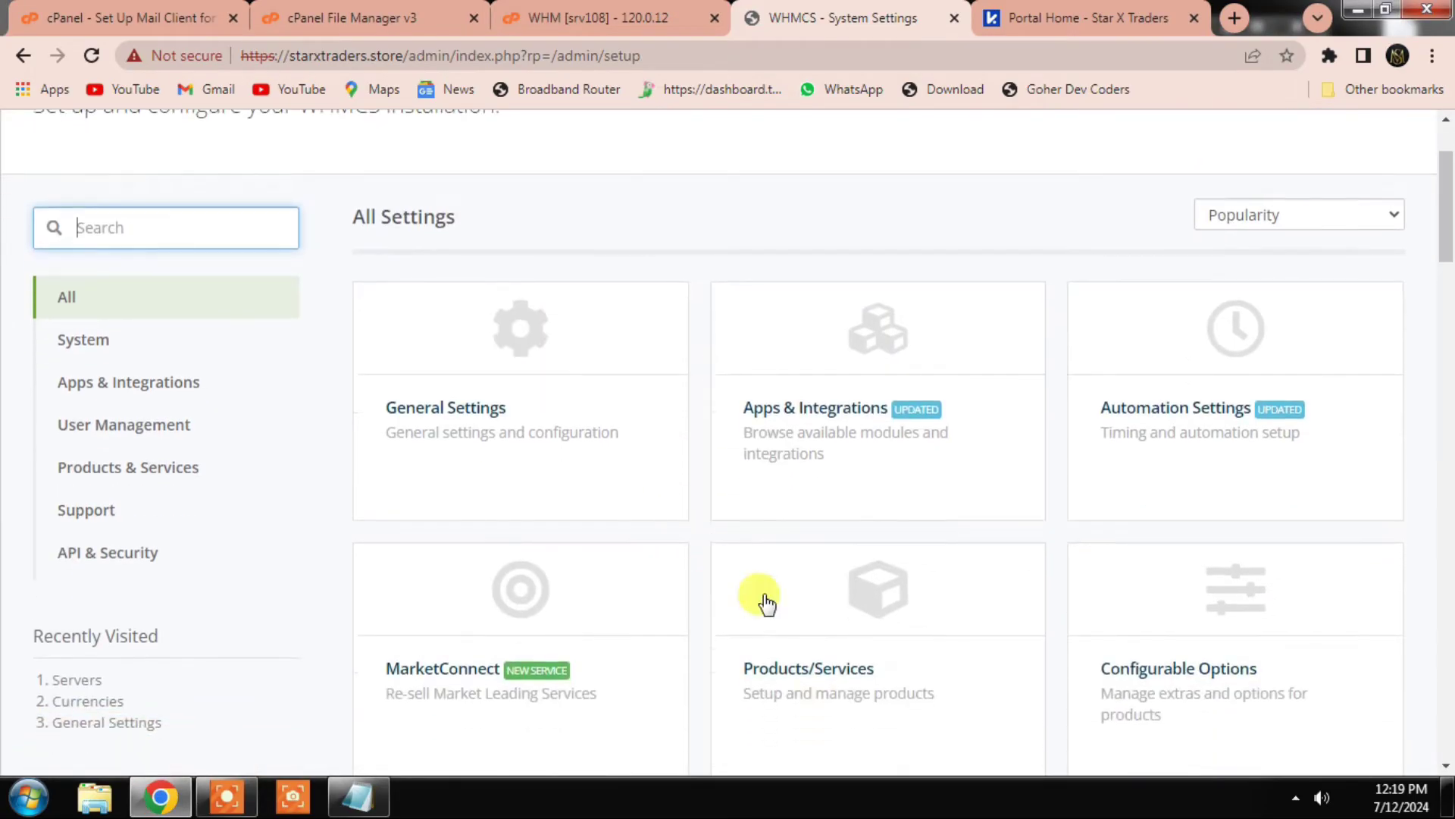
Step: Open the WHMCS Products/Services setup page after glancing at the storefront categories
left_click(897, 538)
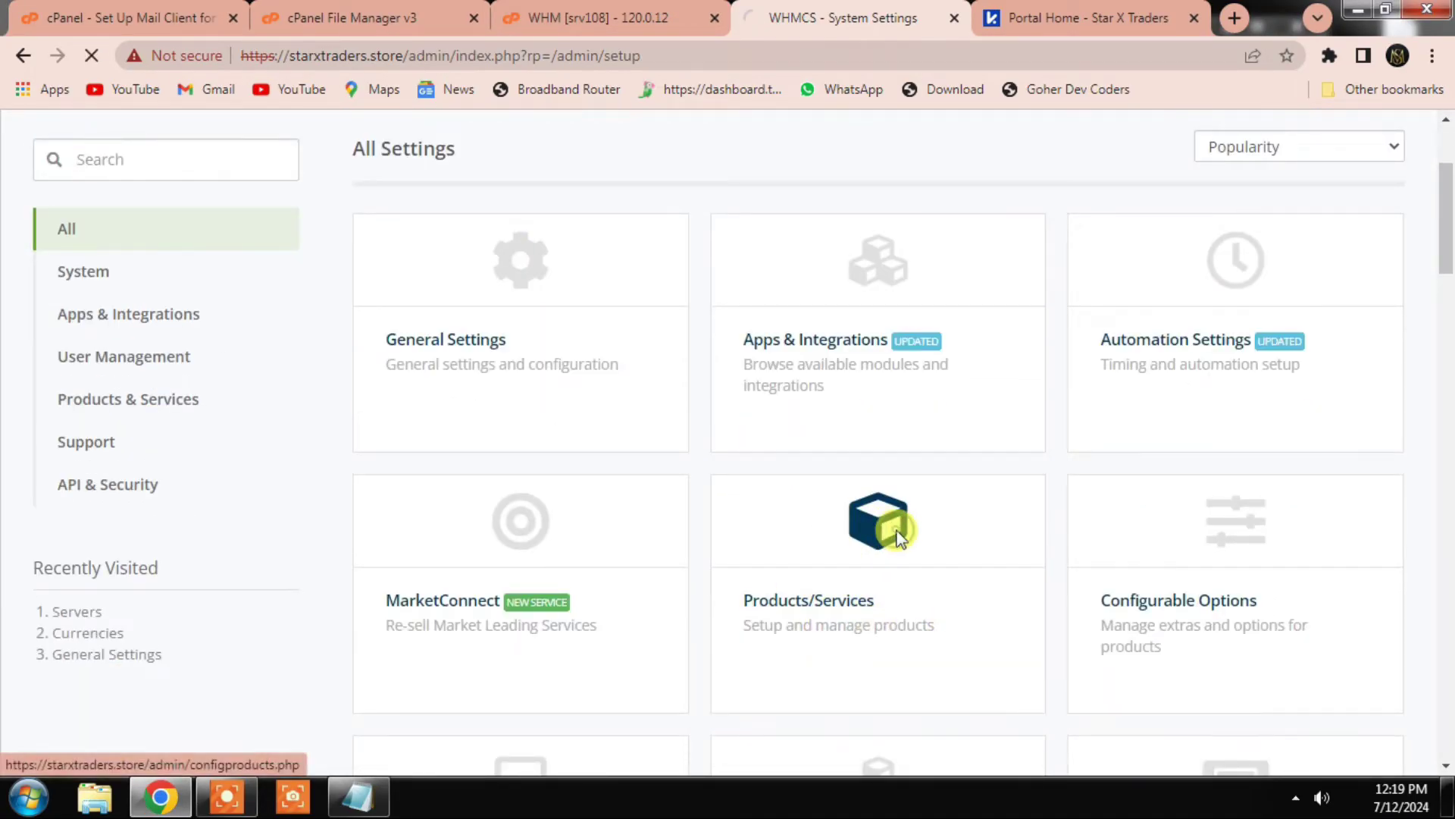
left_click(1038, 15)
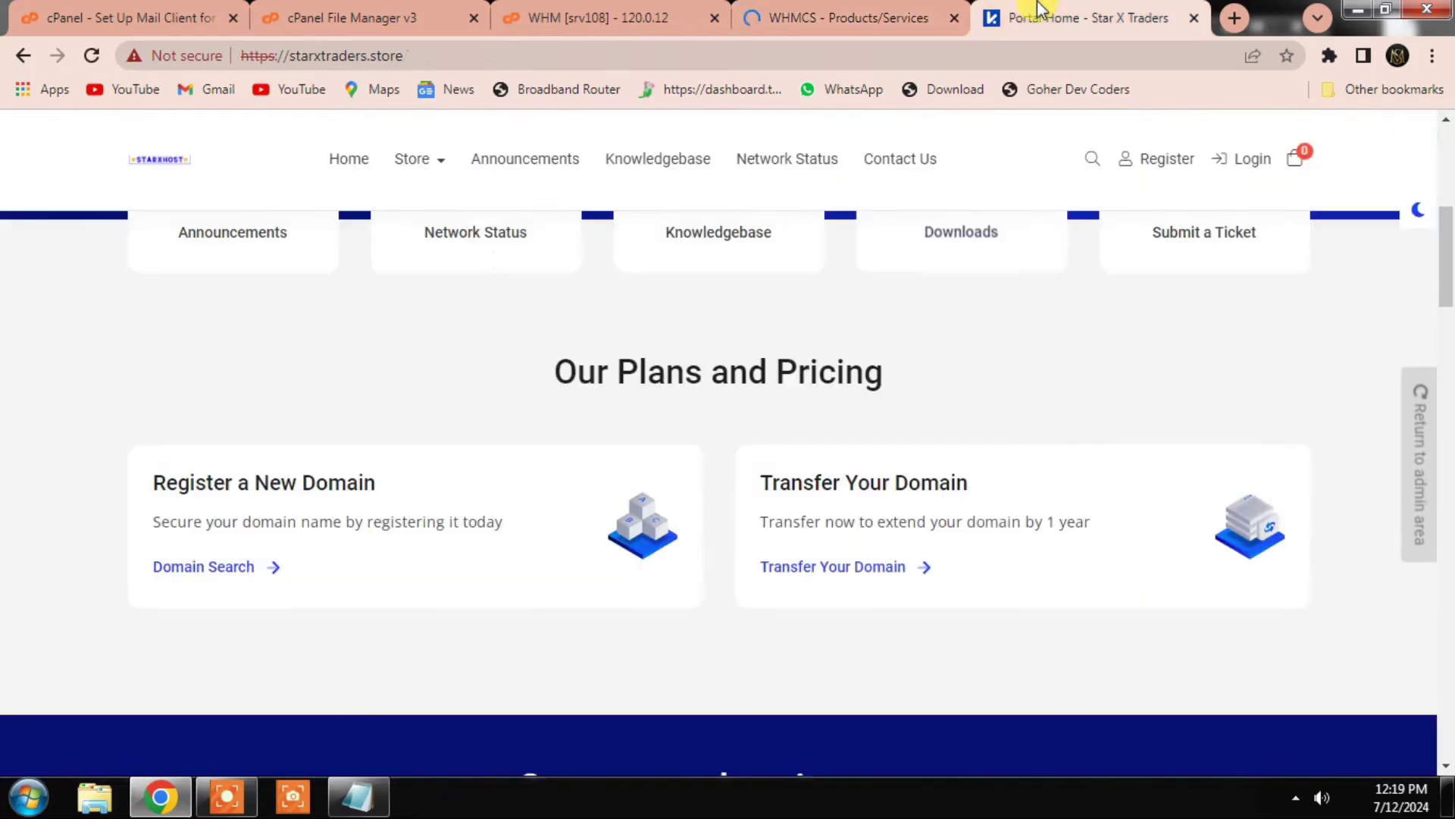
left_click(413, 165)
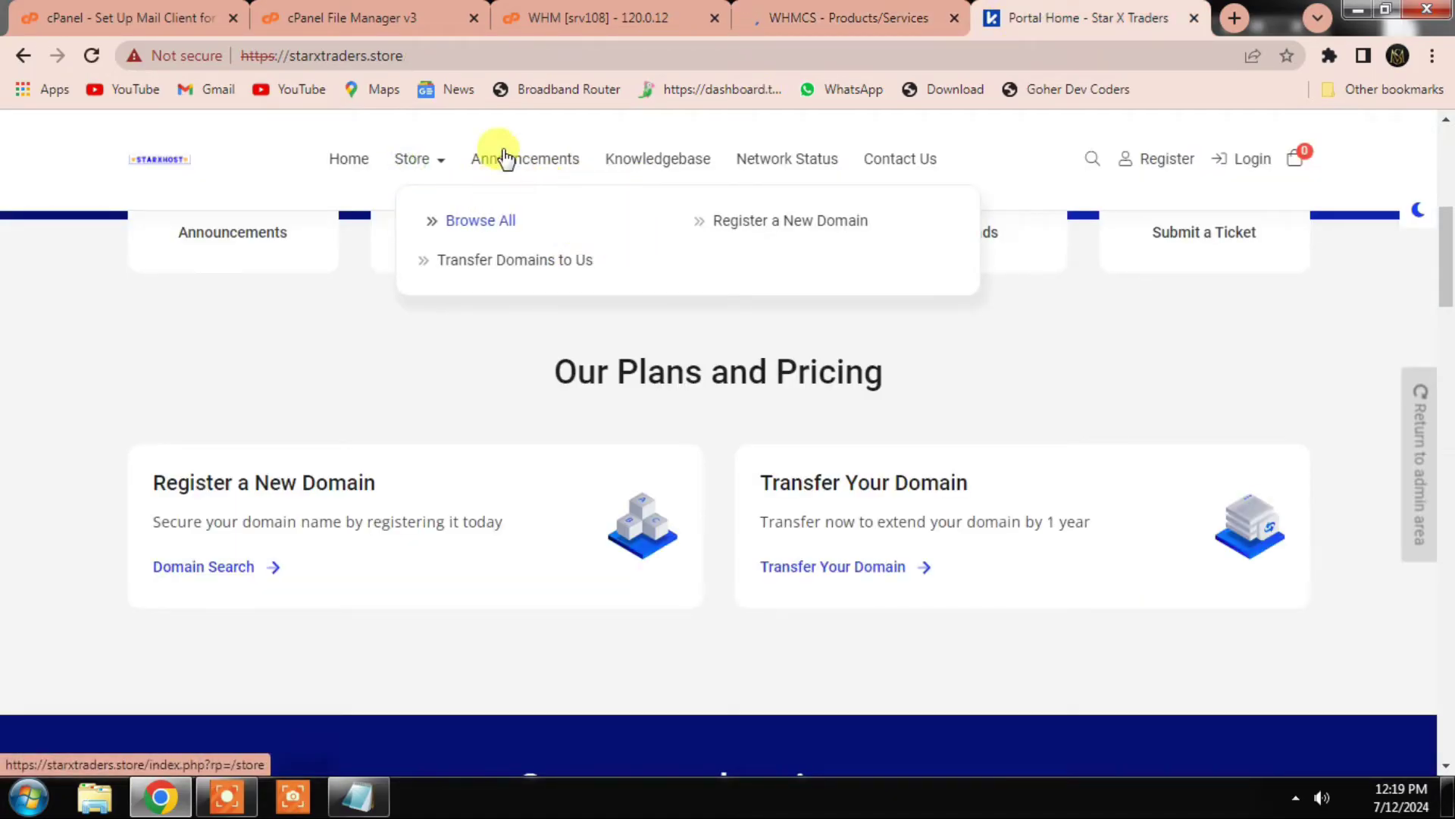
left_click(442, 166)
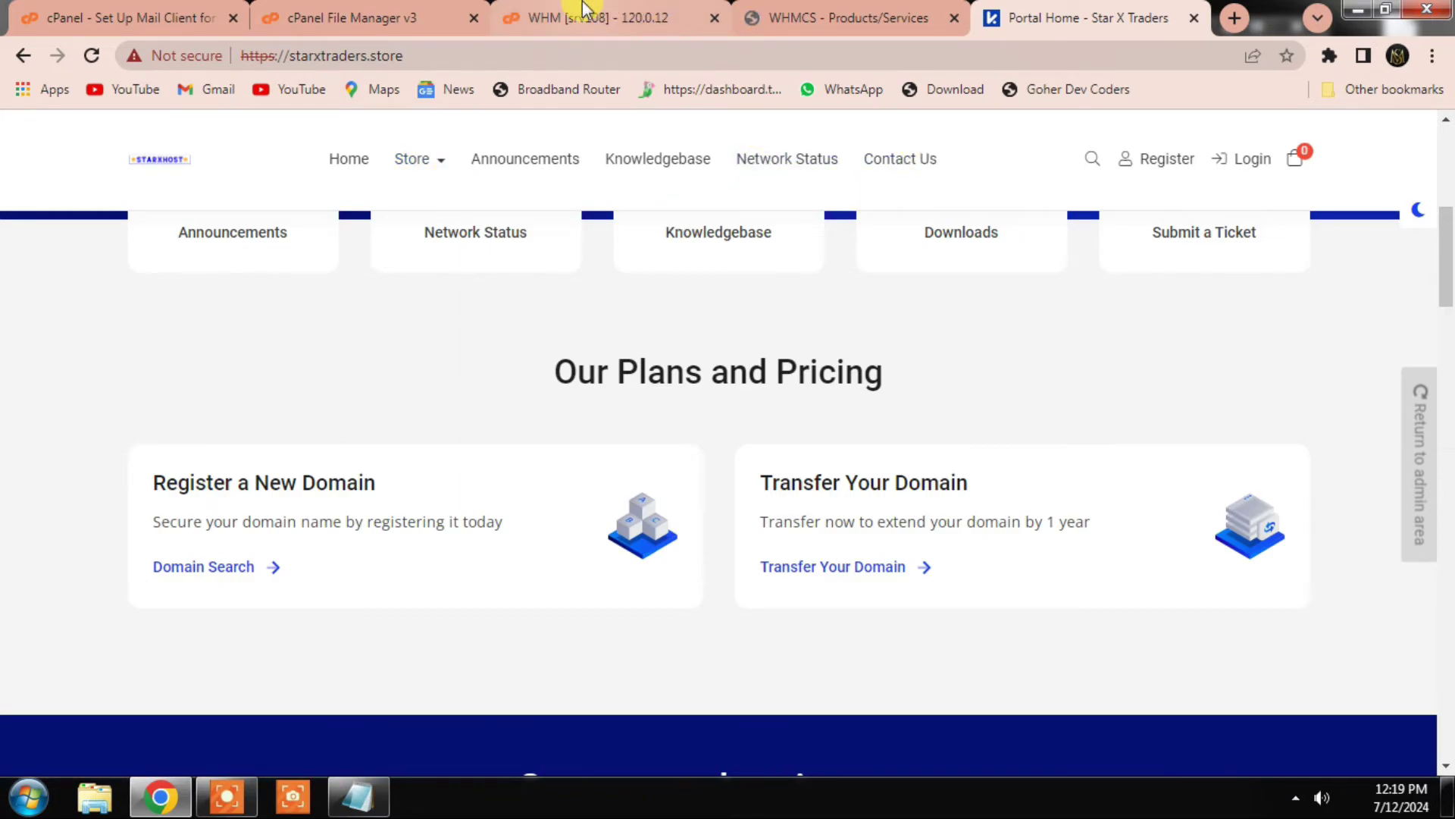
left_click(585, 11)
left_click(830, 16)
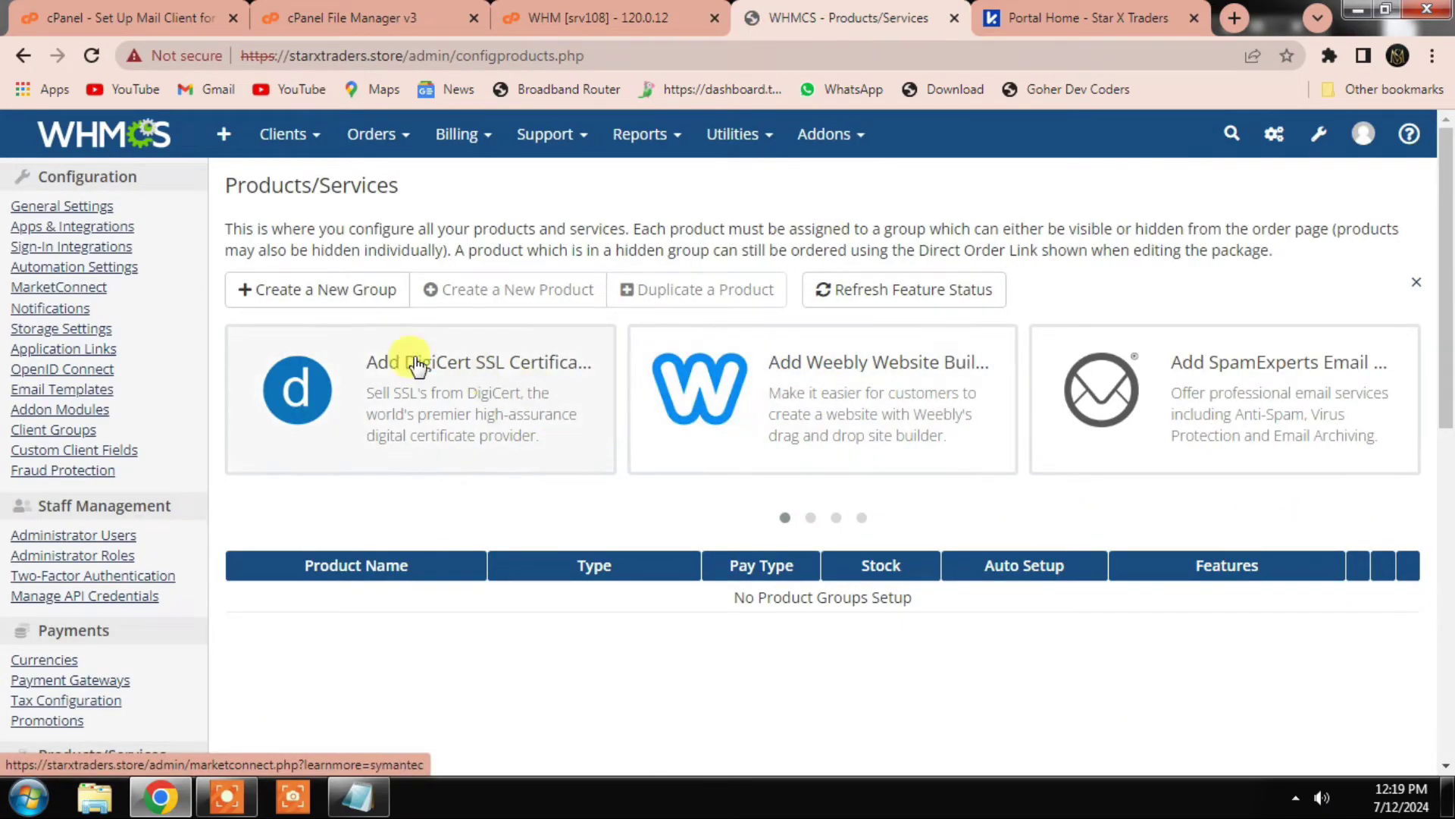
Step: Create the Web Hosting product group with headline 'Fast And Secure' and save it
left_click(315, 298)
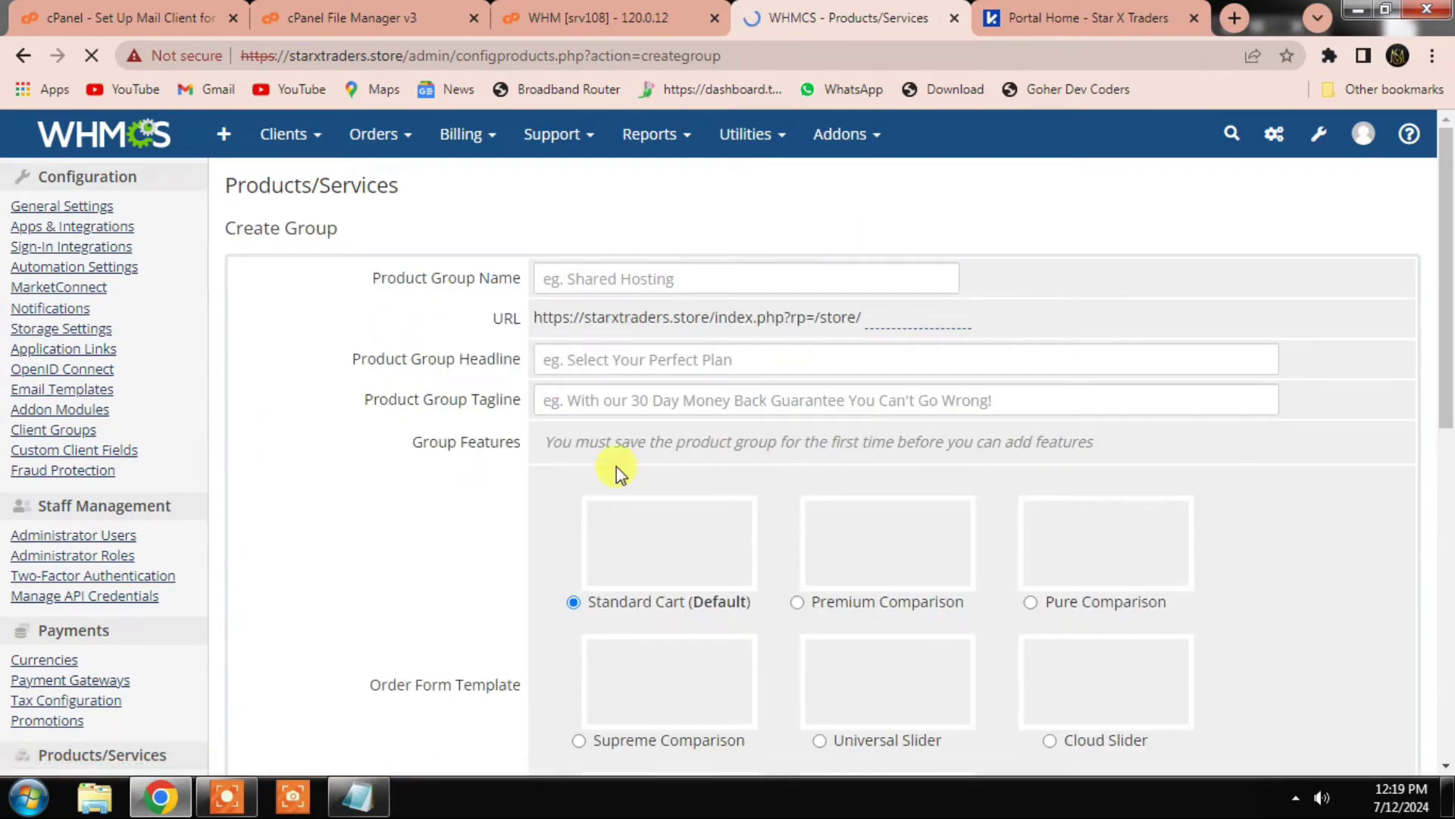
left_click(597, 279)
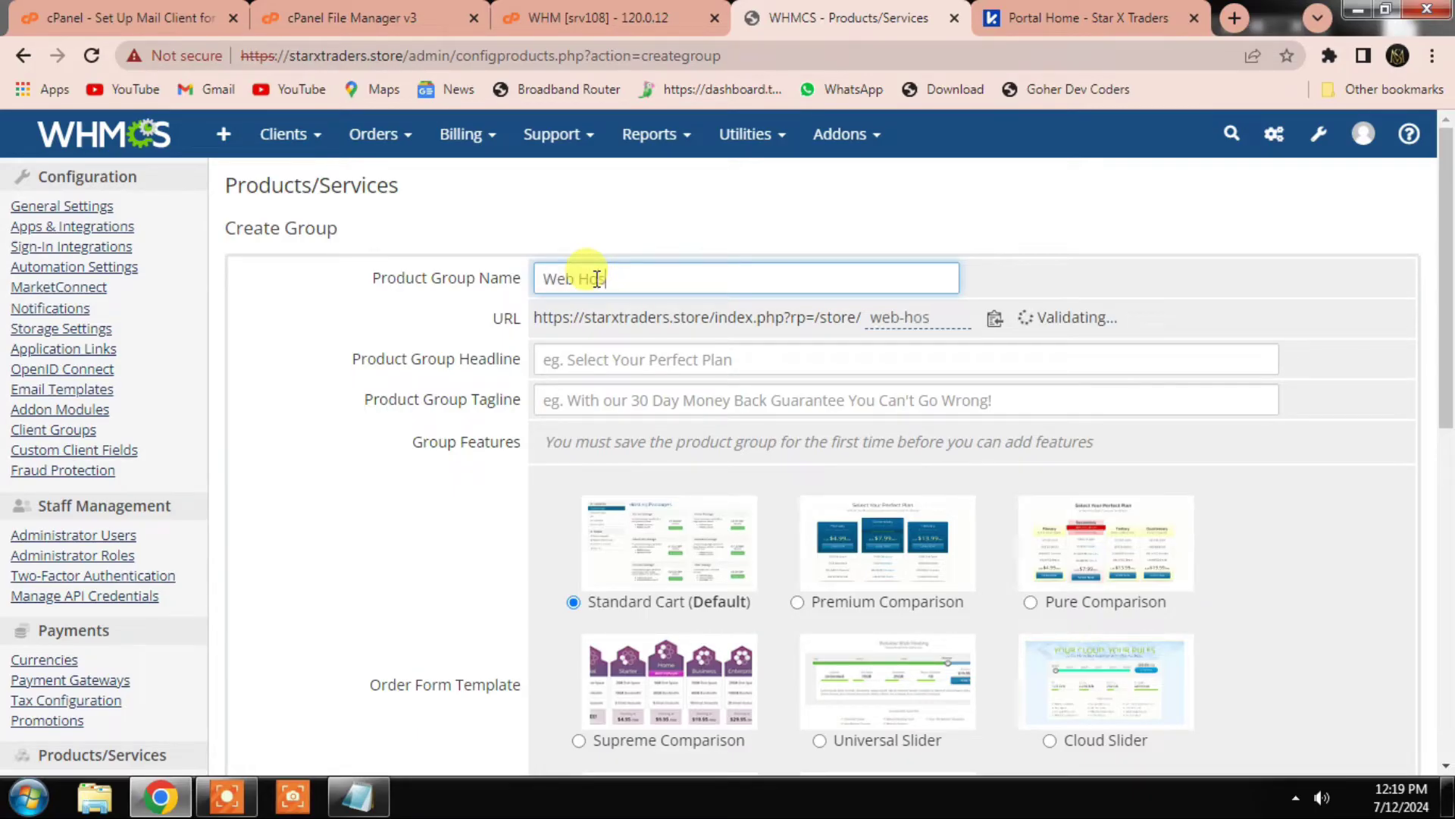
left_click(615, 367)
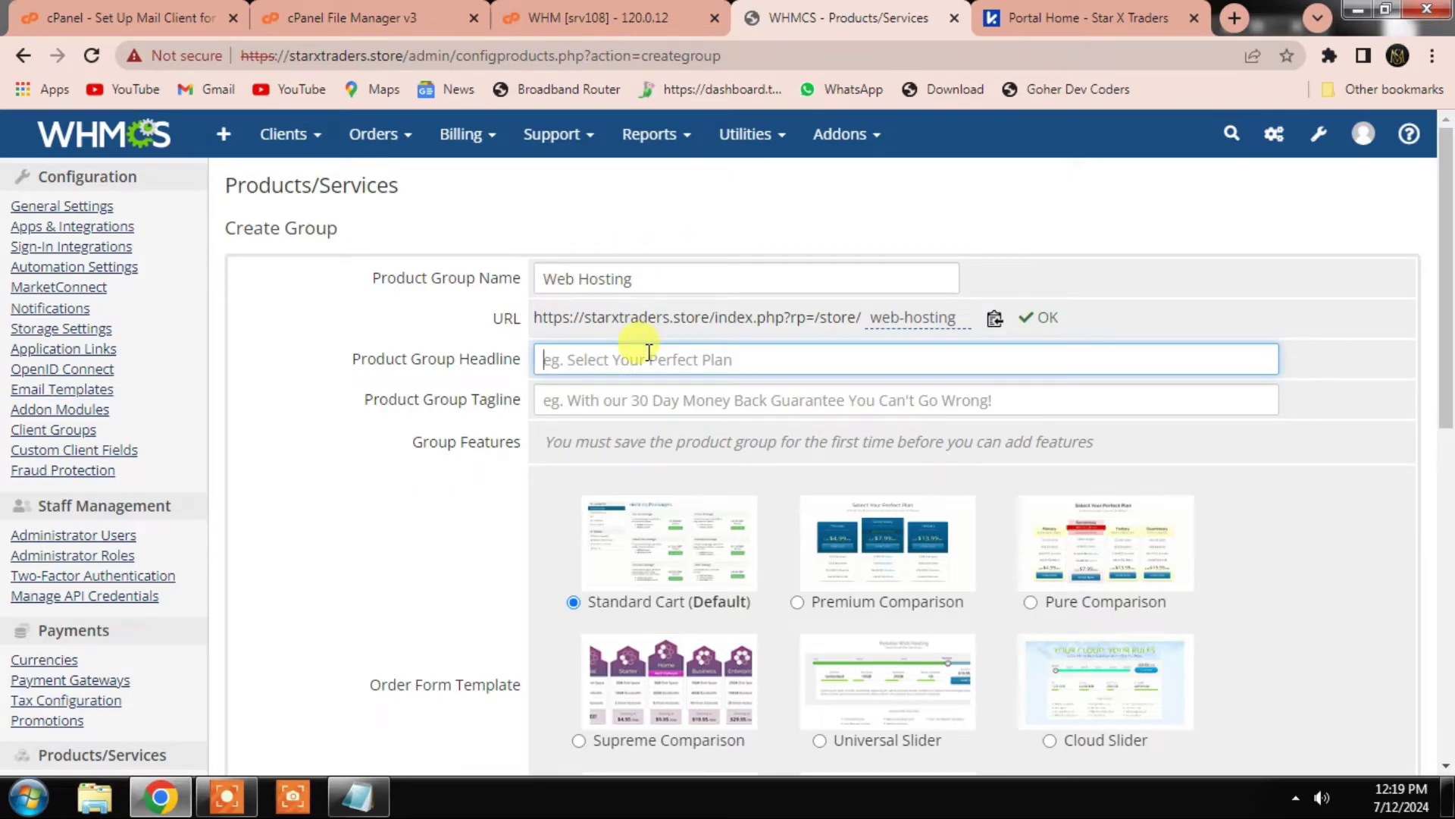
type("Fast And Secure")
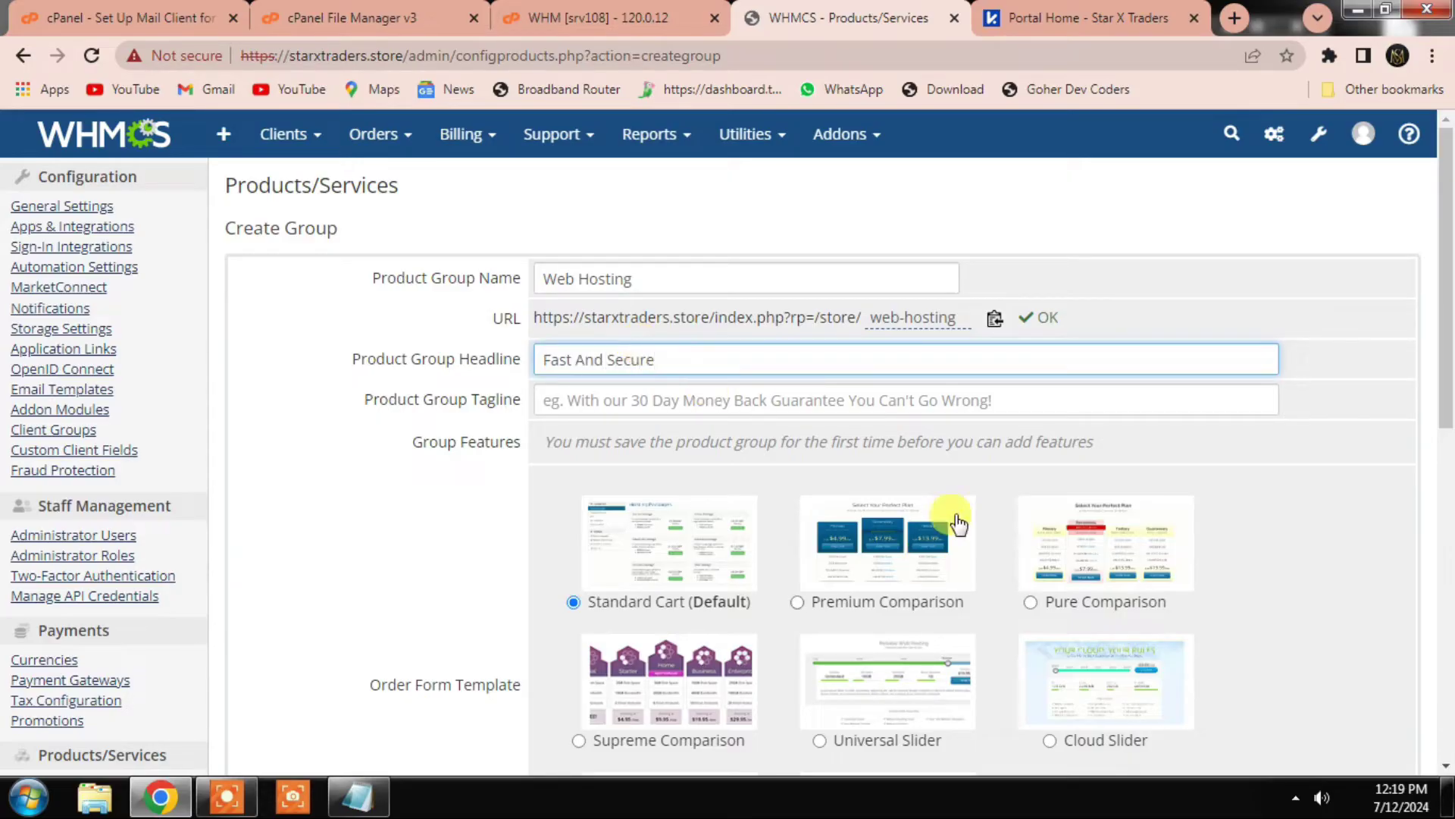
scroll(909, 629, "down", 3)
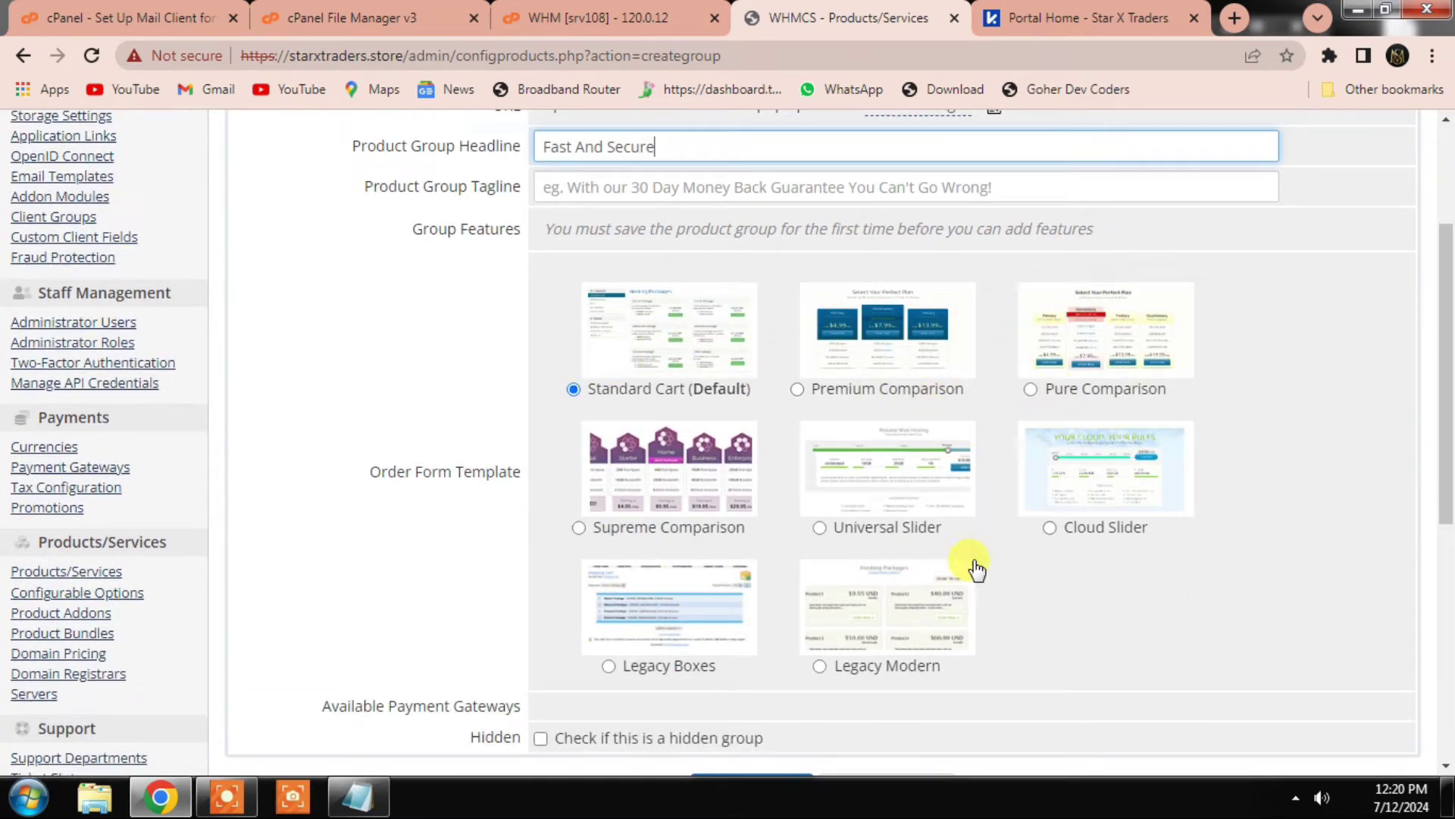
scroll(796, 588, "down", 1)
scroll(730, 586, "down", 3)
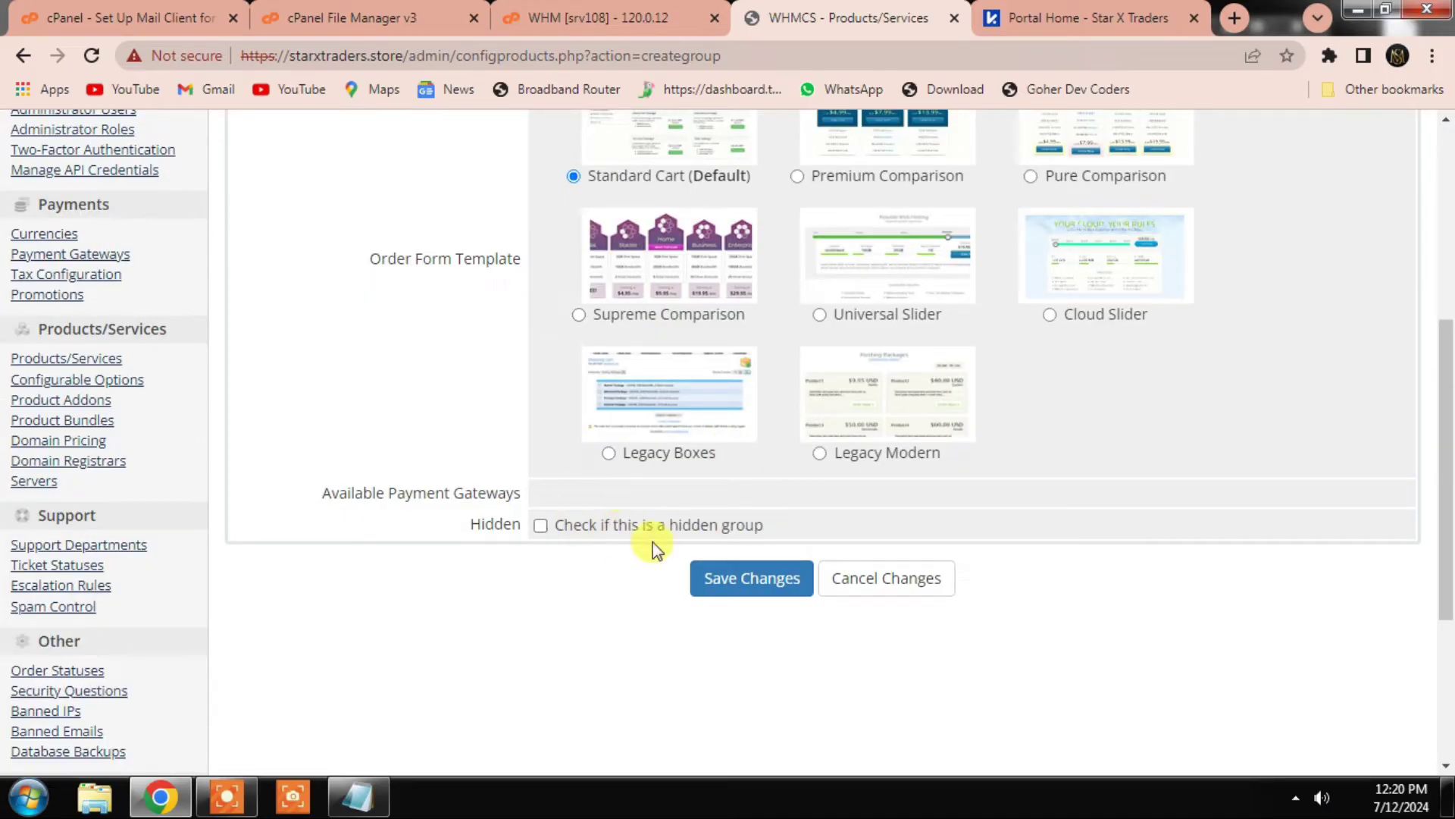
left_click(754, 583)
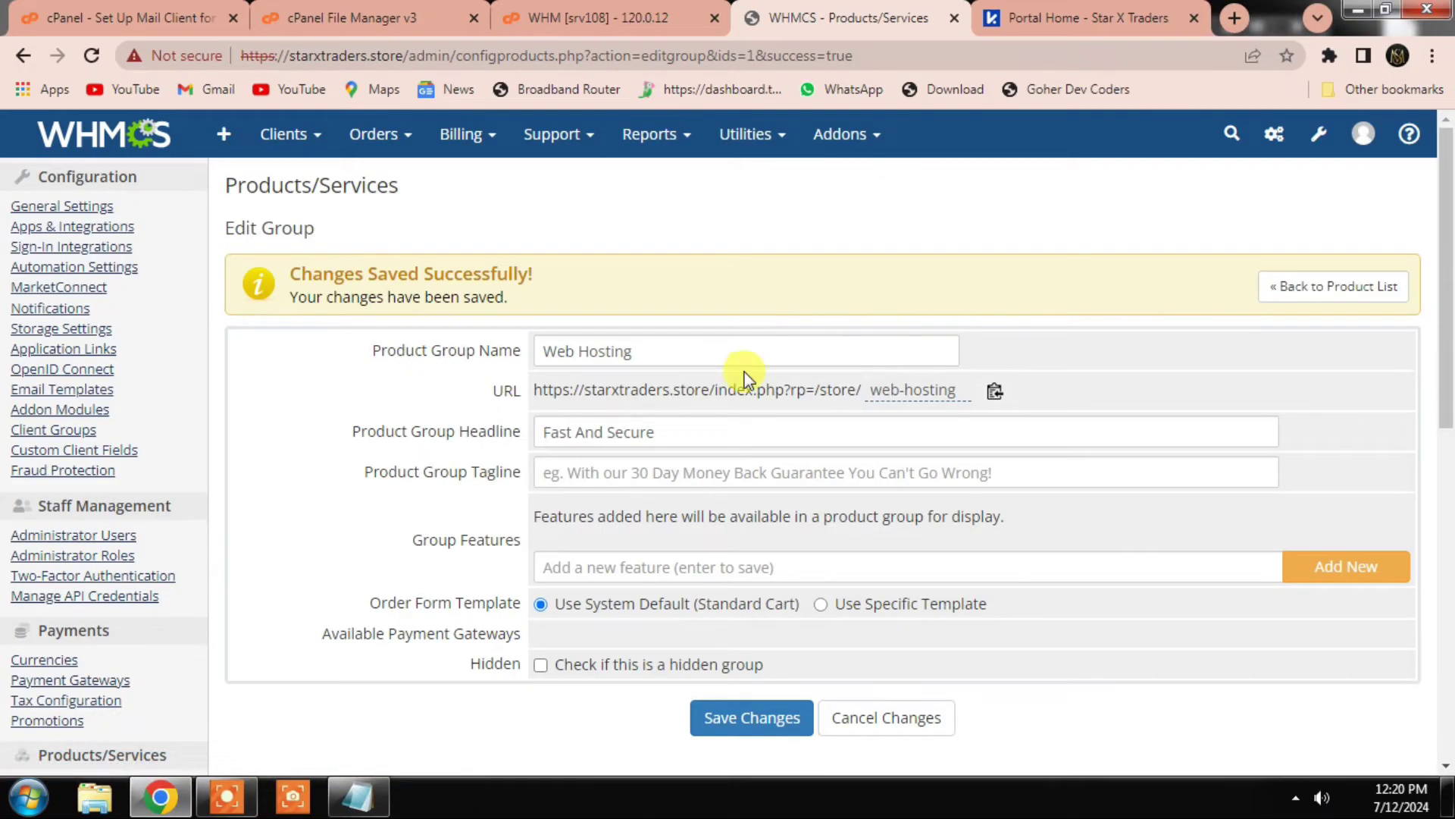
left_click(1326, 286)
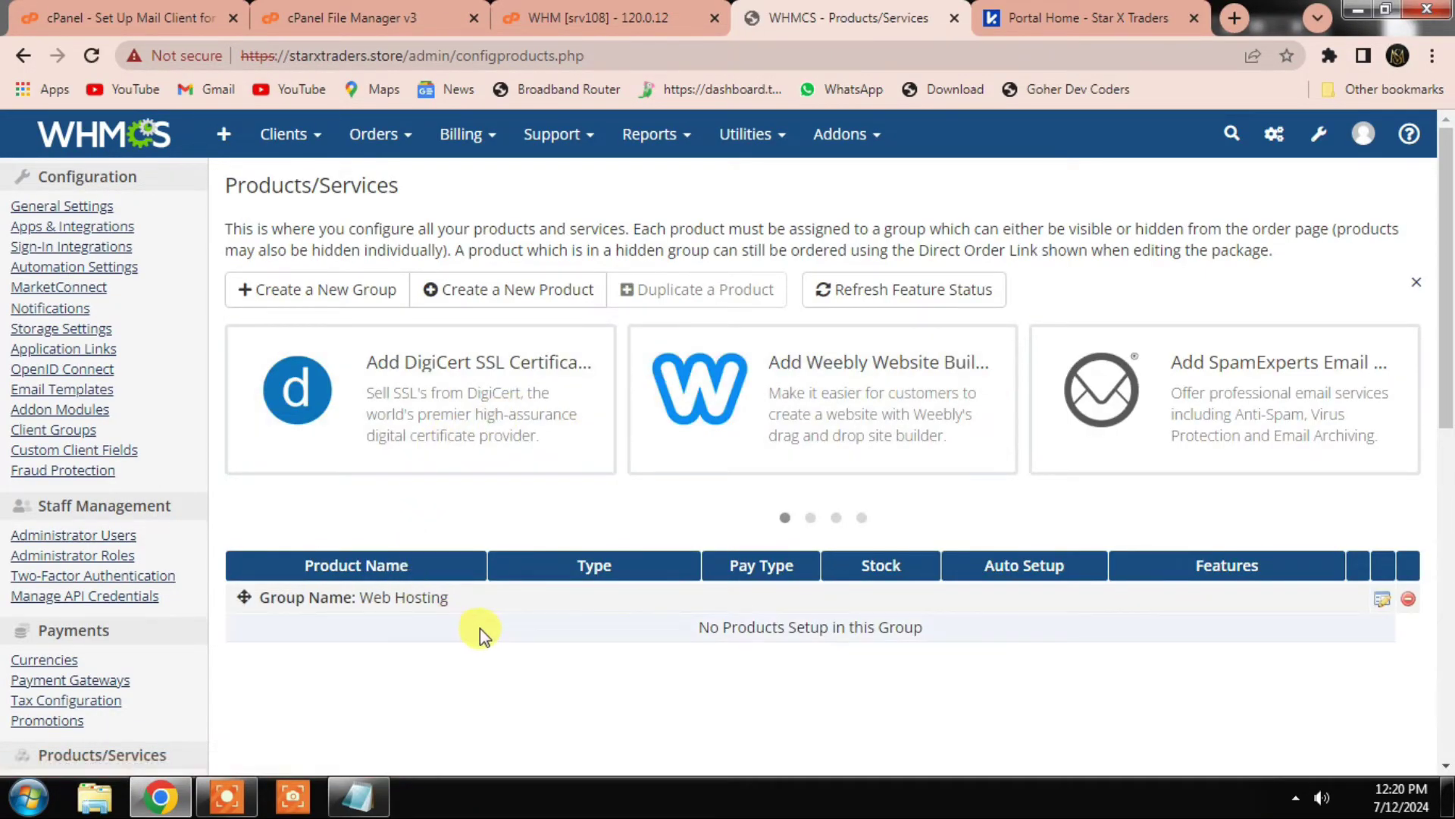
Step: Create a visible shared hosting product 'Star Basic' in Web Hosting using the cPanel module
left_click(506, 307)
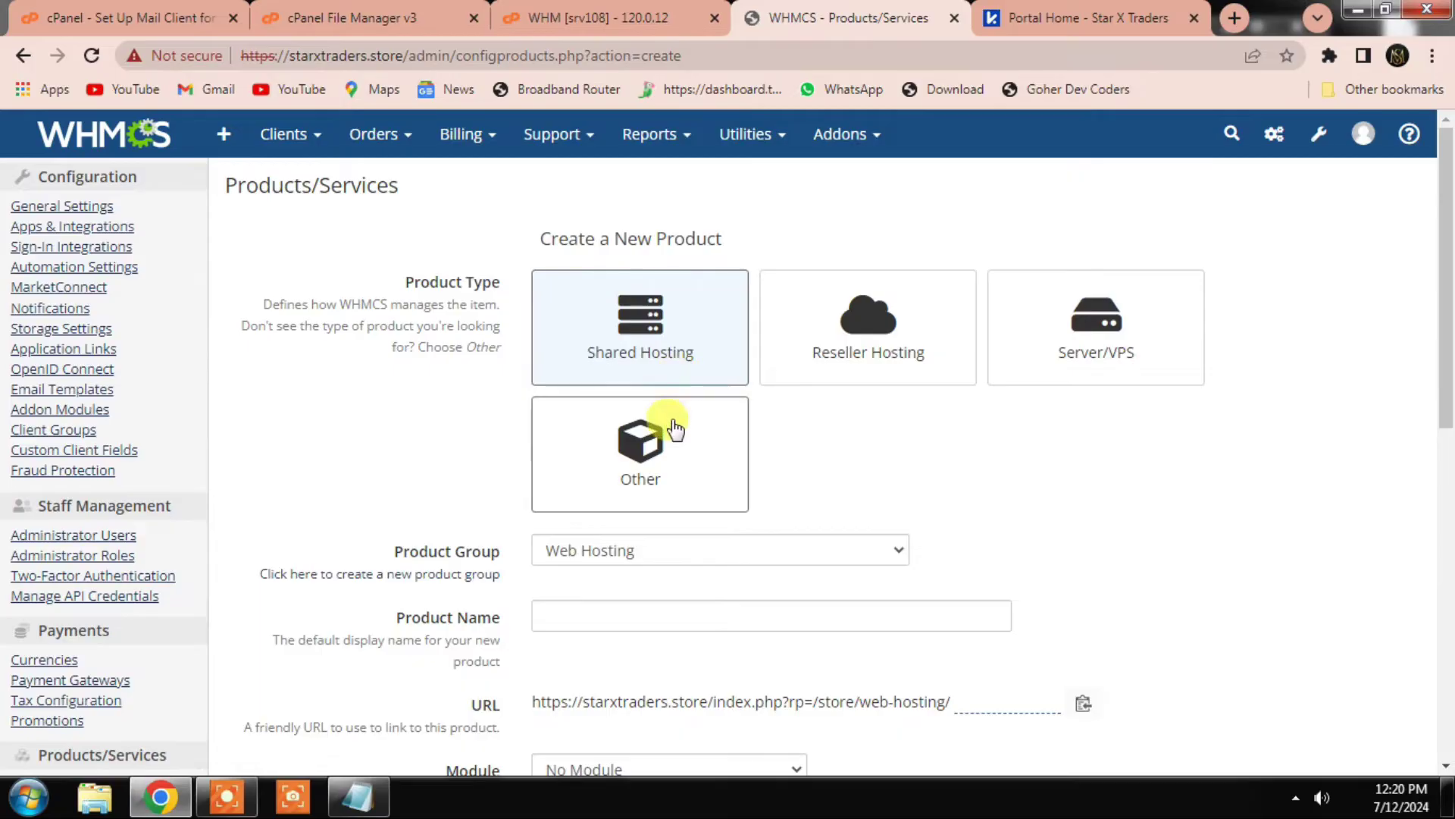
scroll(682, 470, "down", 1)
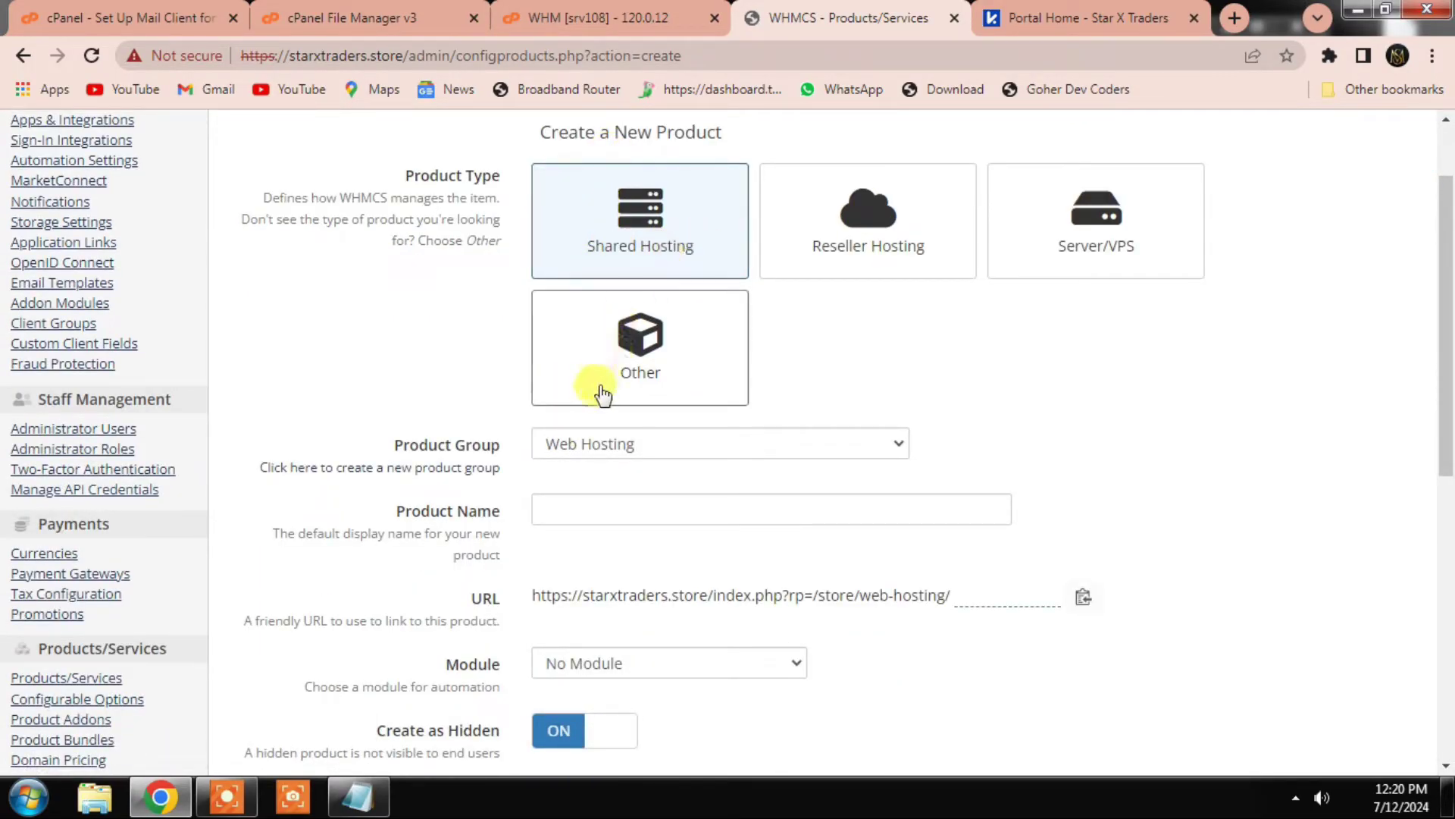
left_click(617, 444)
left_click(612, 470)
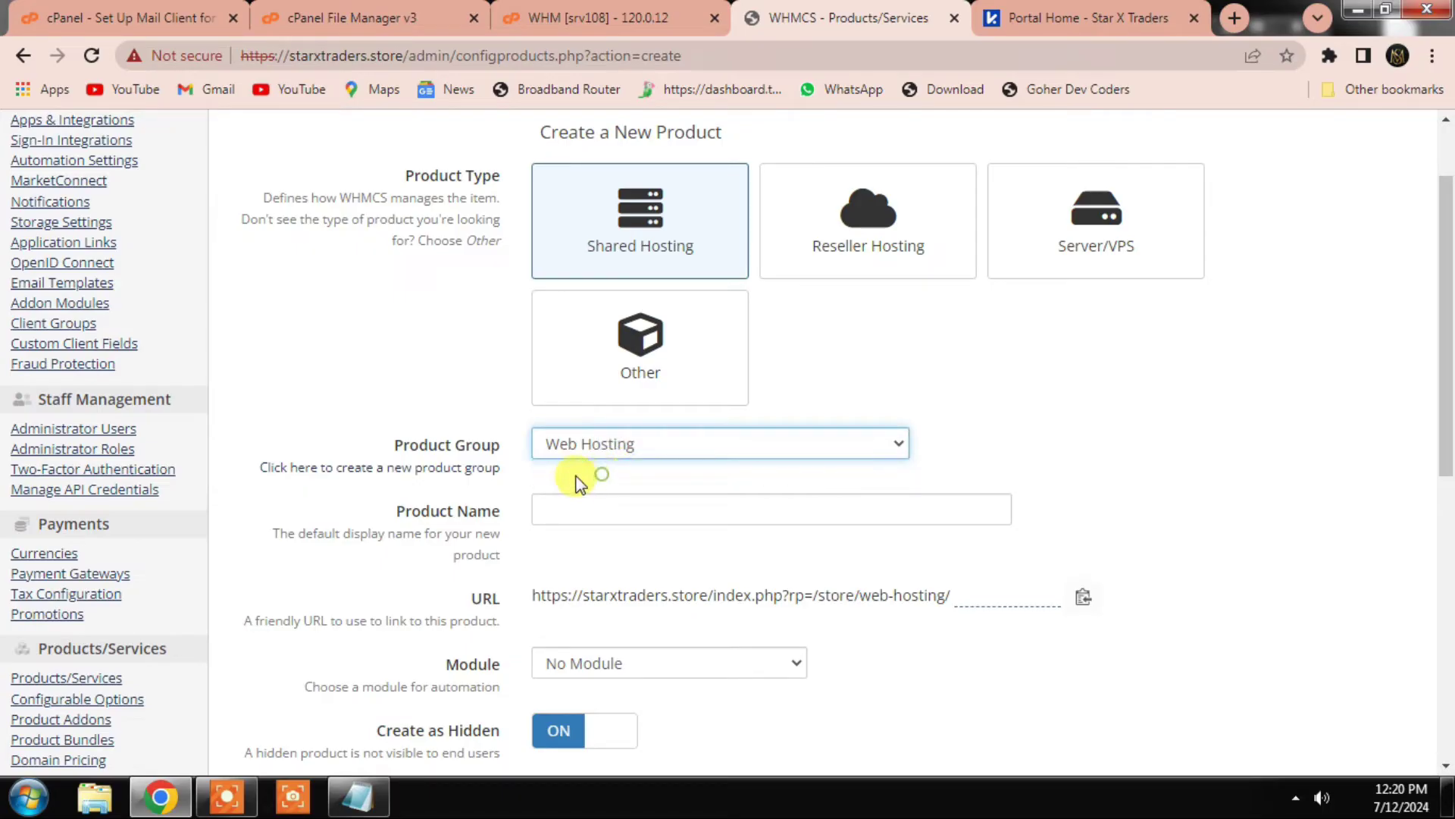
left_click(560, 517)
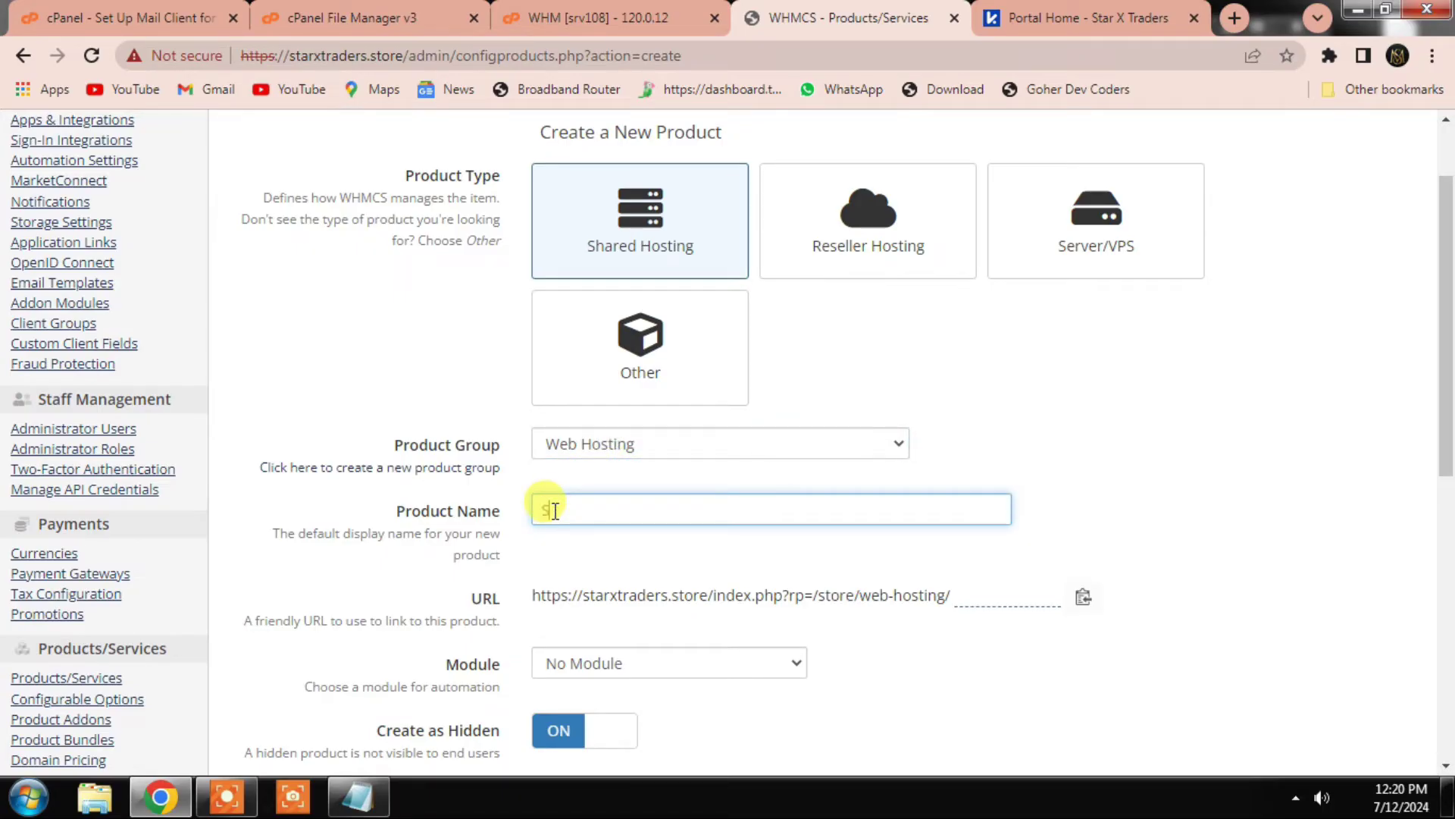
type("Star ")
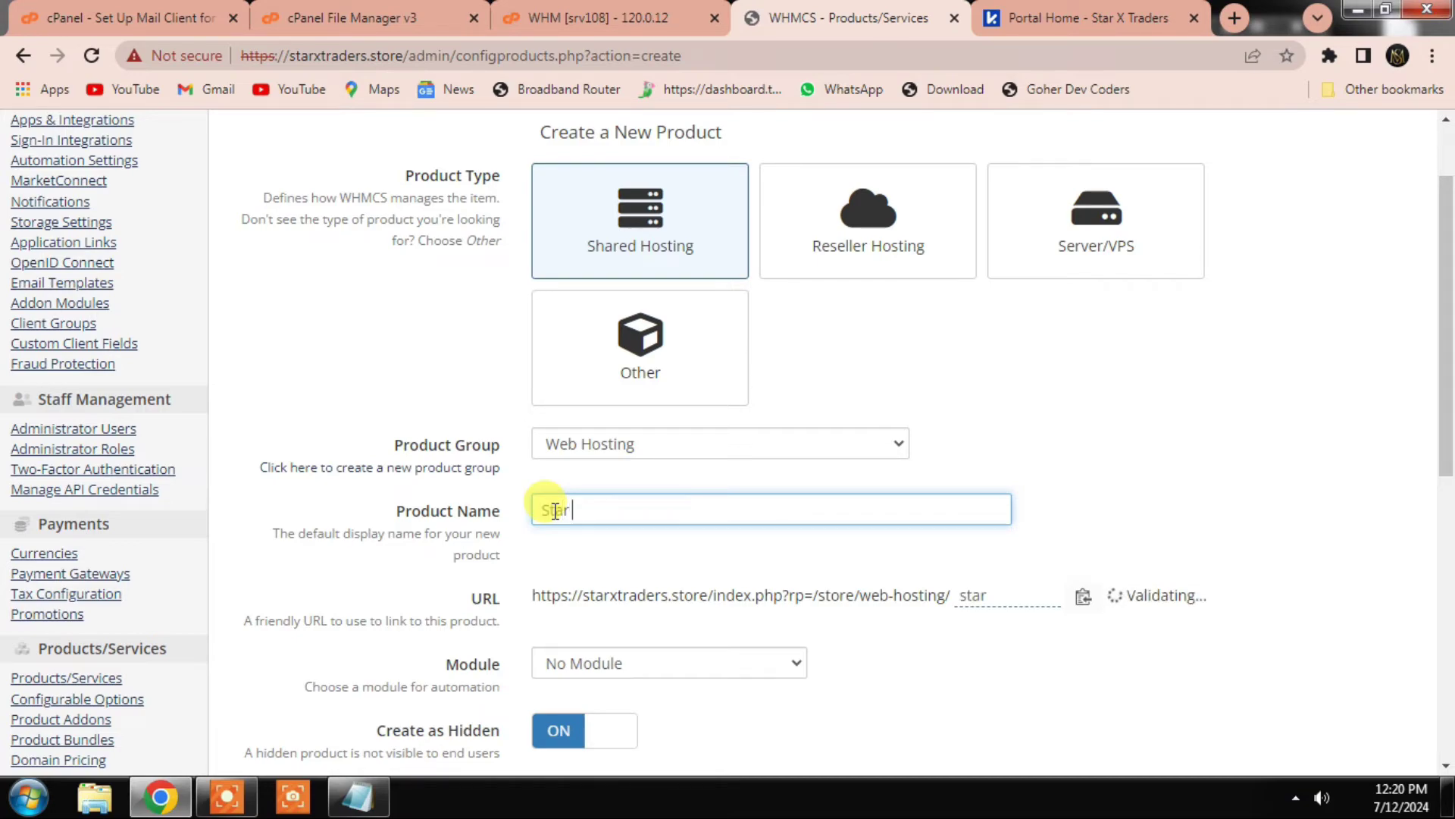
type("Basic")
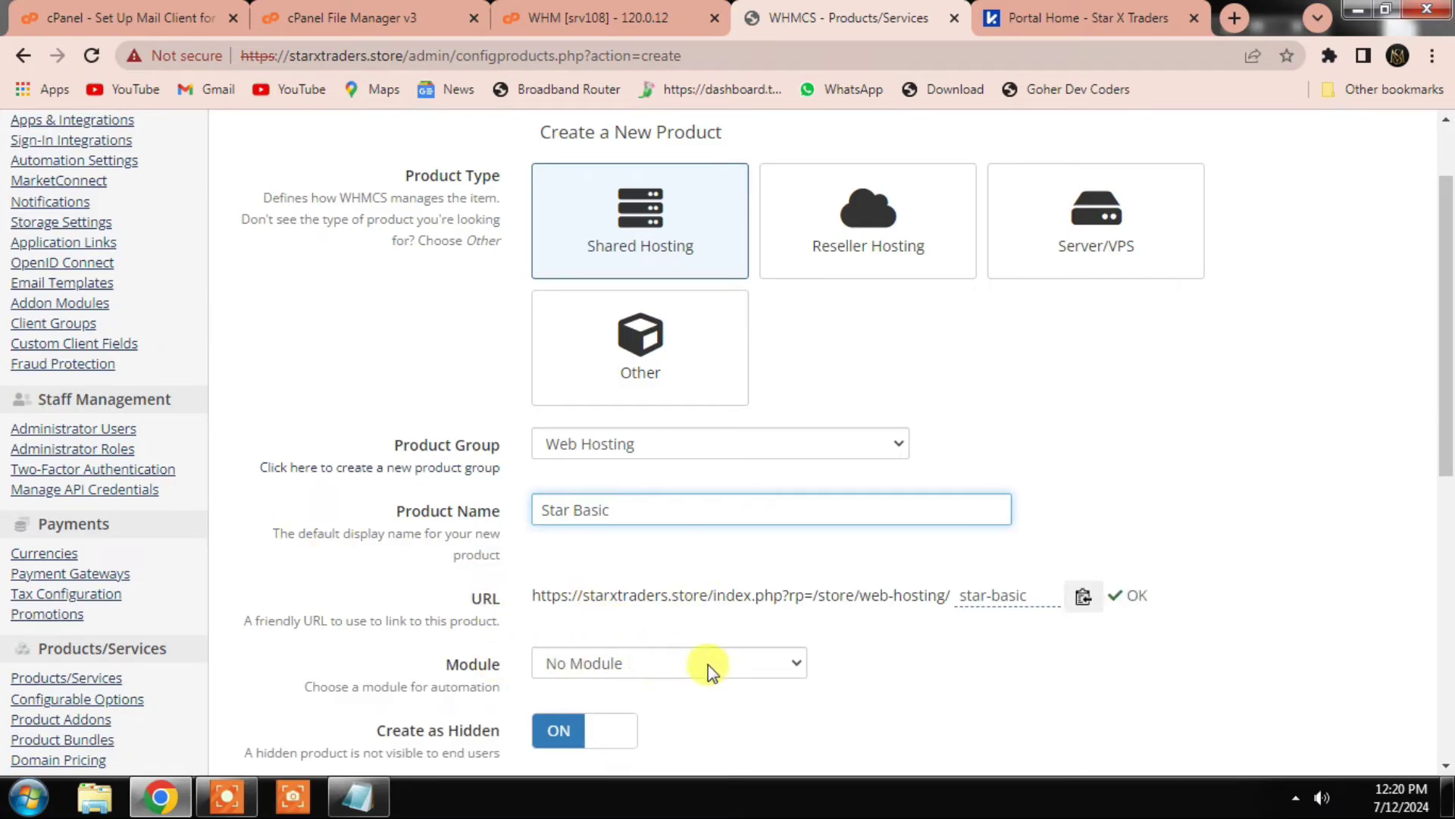
left_click(682, 663)
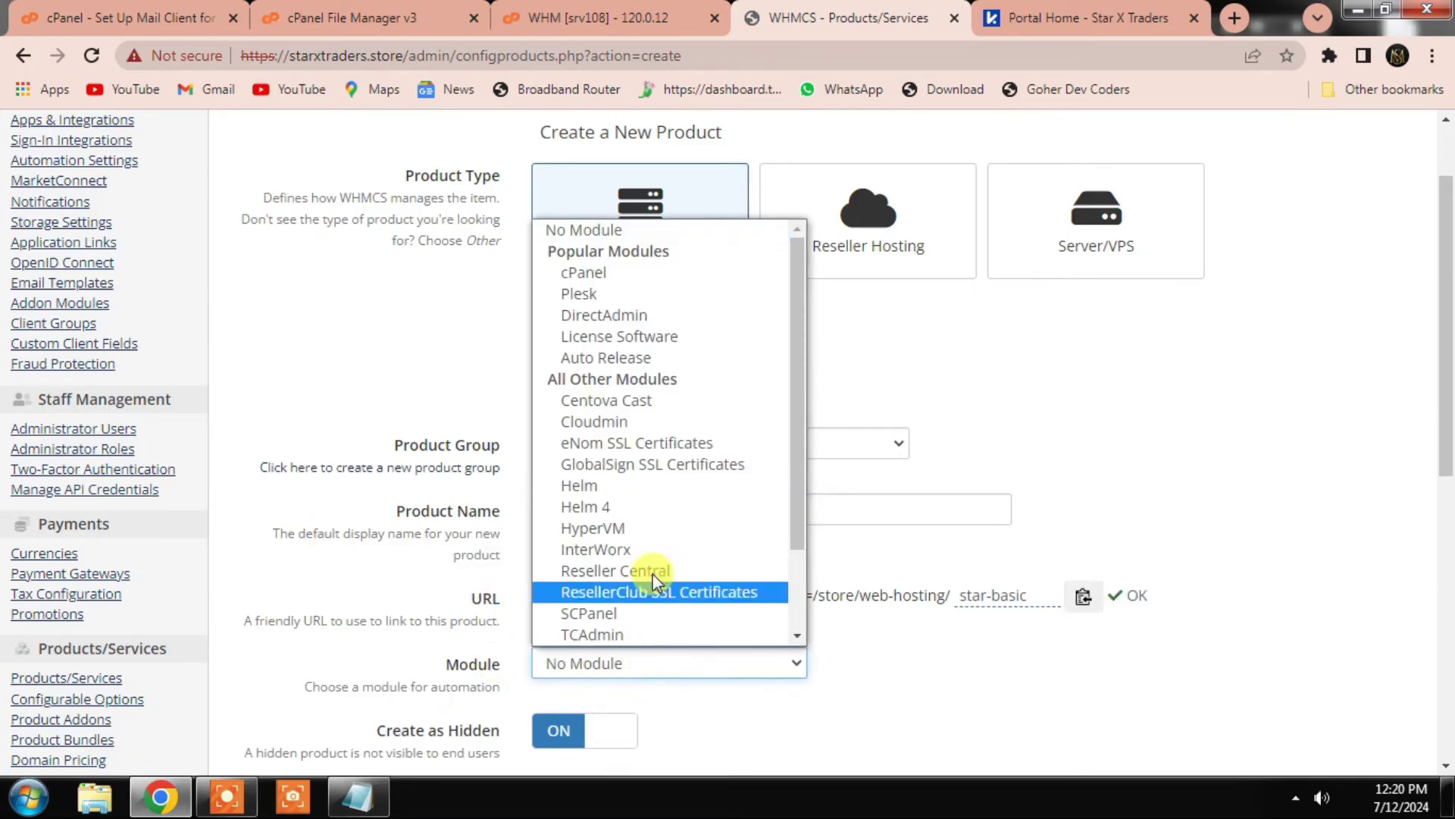
left_click(583, 272)
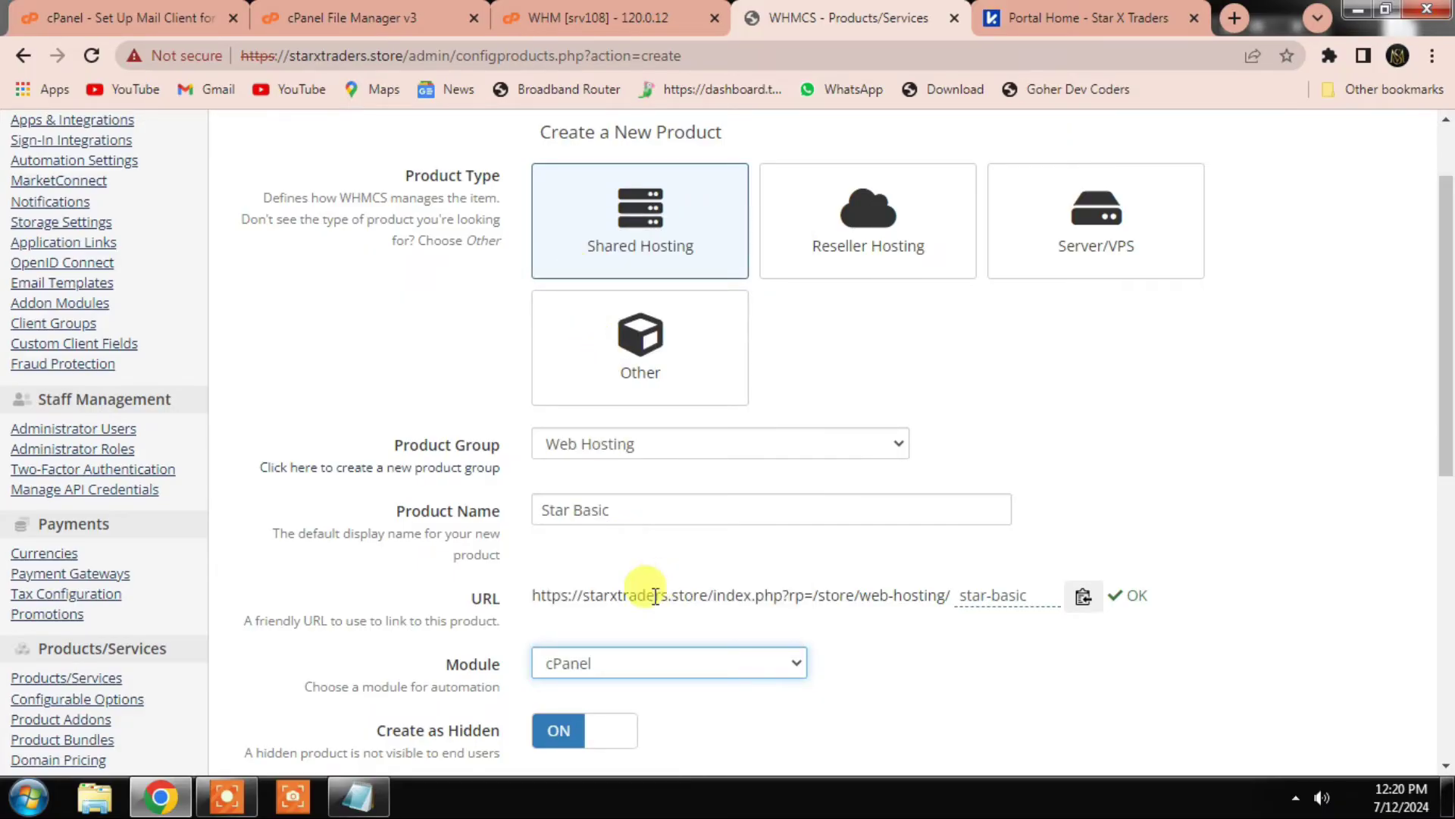
scroll(599, 667, "down", 2)
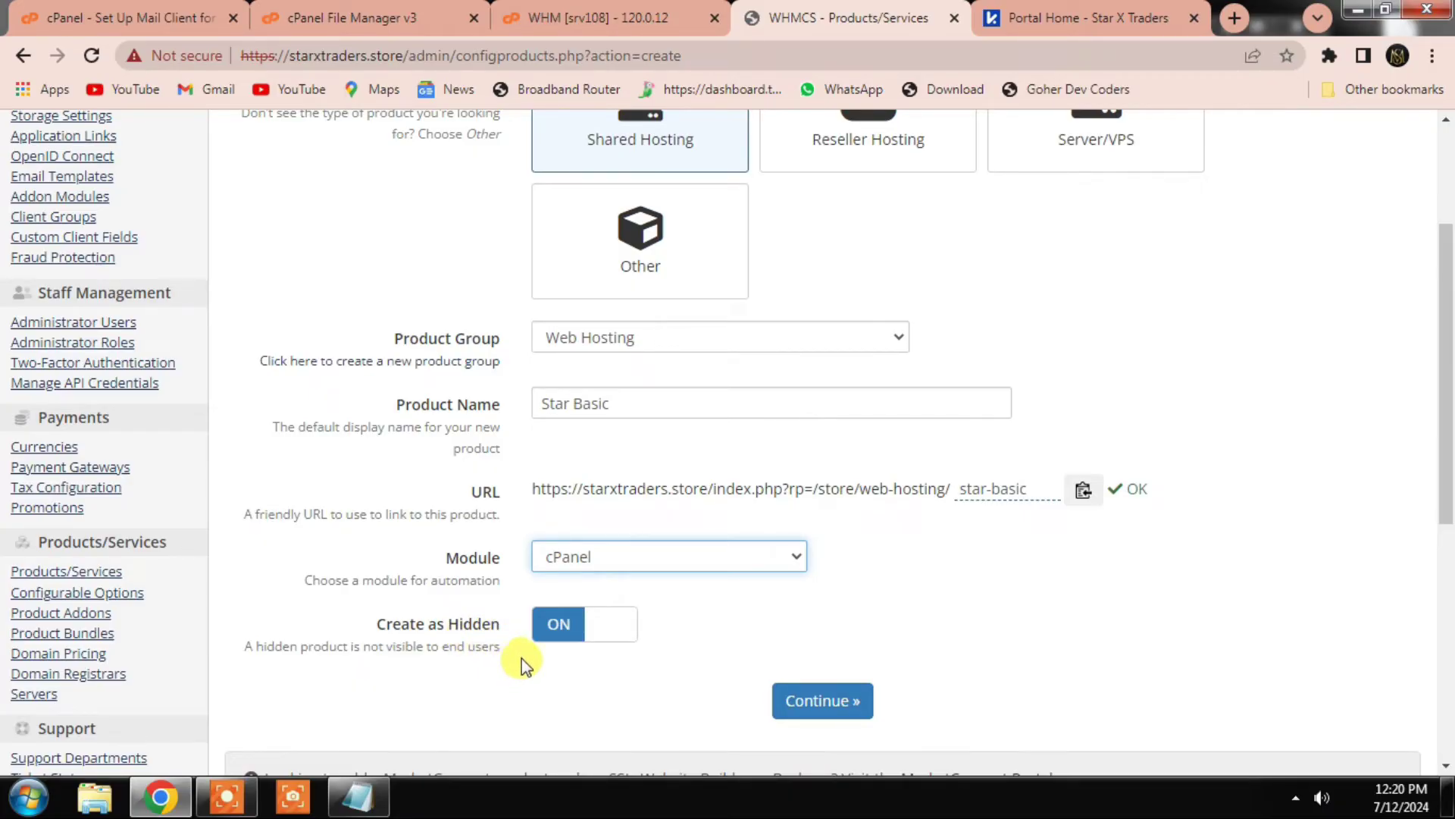
left_click(565, 633)
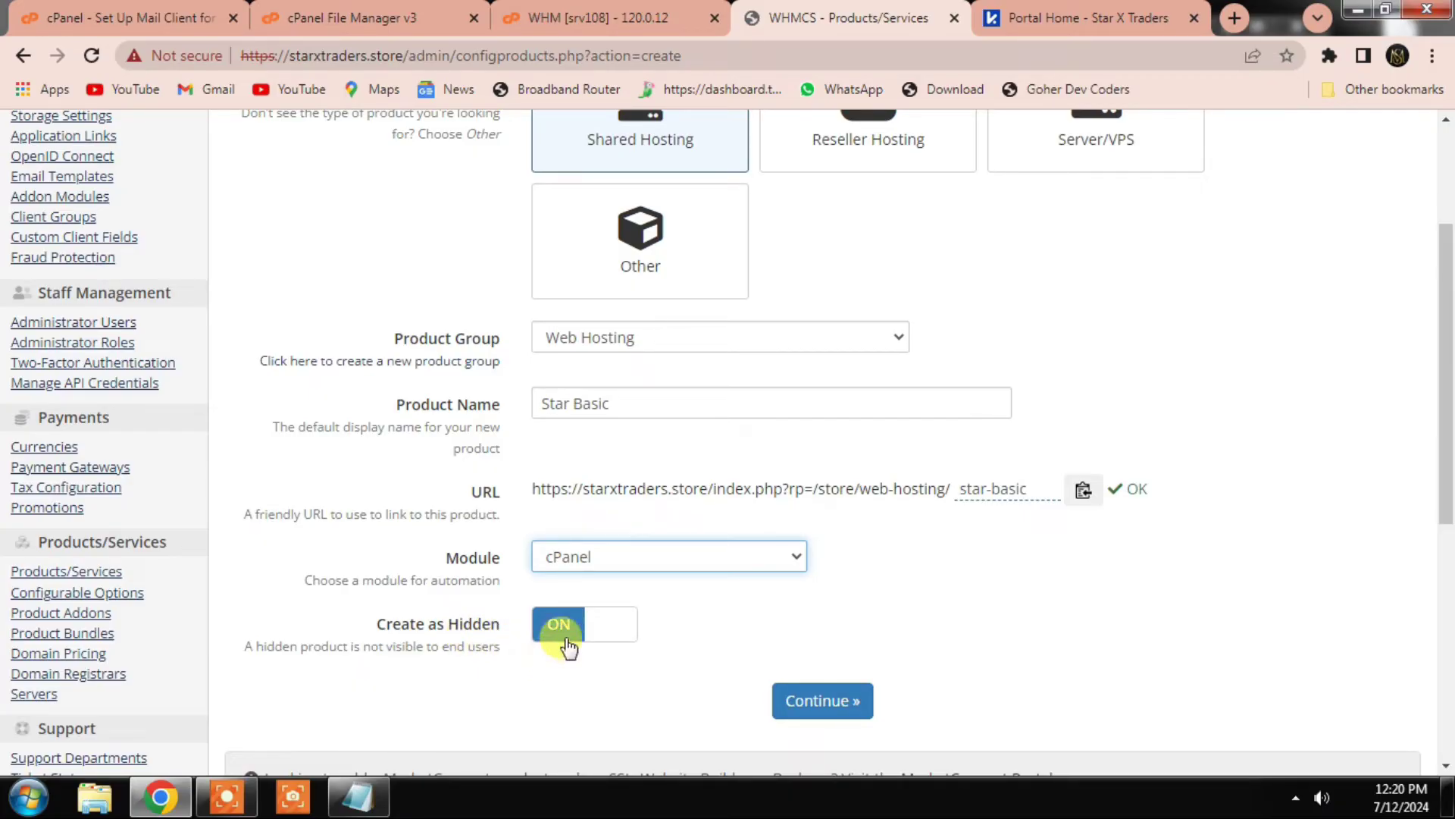
left_click(806, 699)
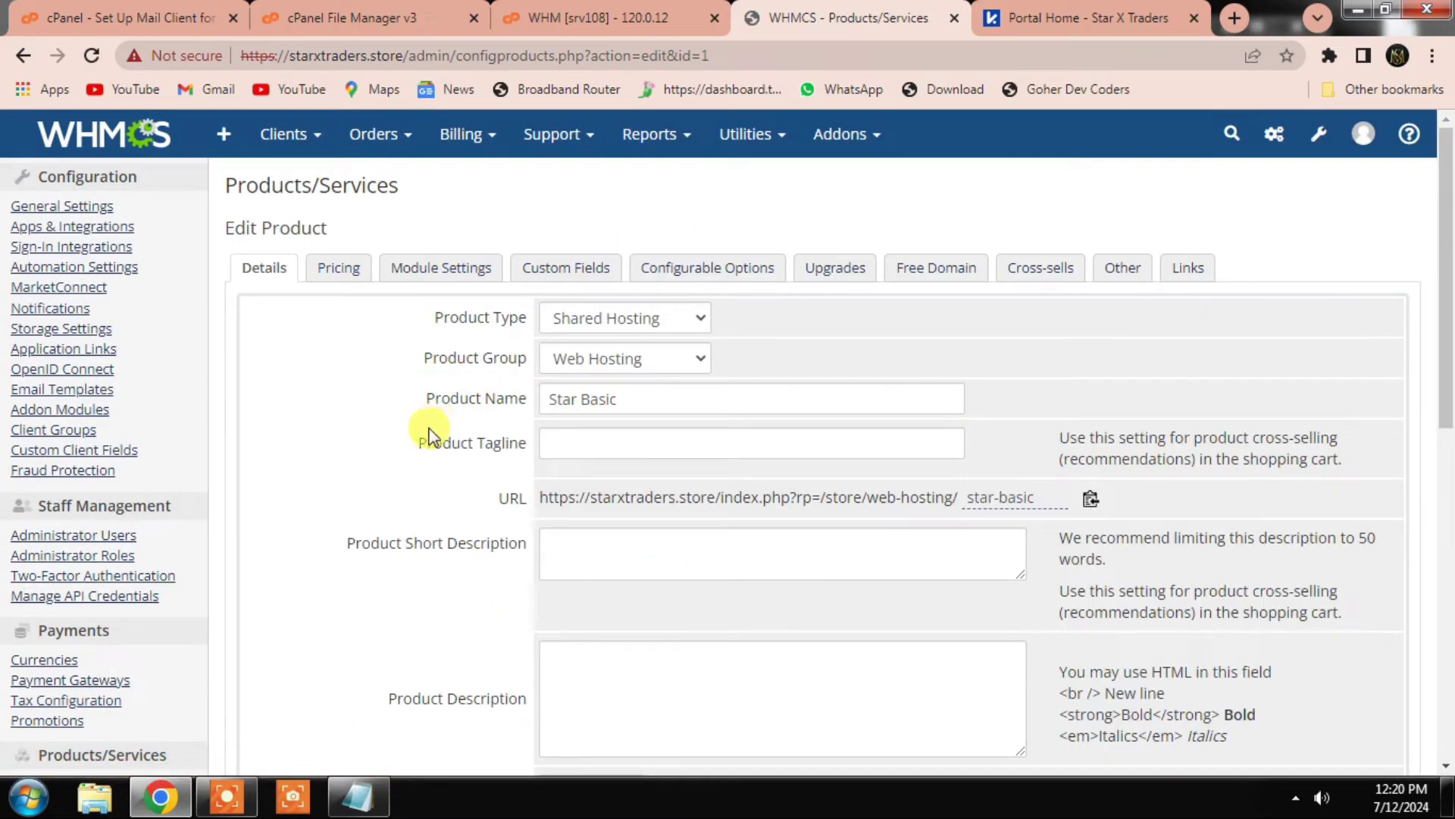
Step: Open a new blank browser tab beside the Star Basic edit page
scroll(417, 341, "down", 3)
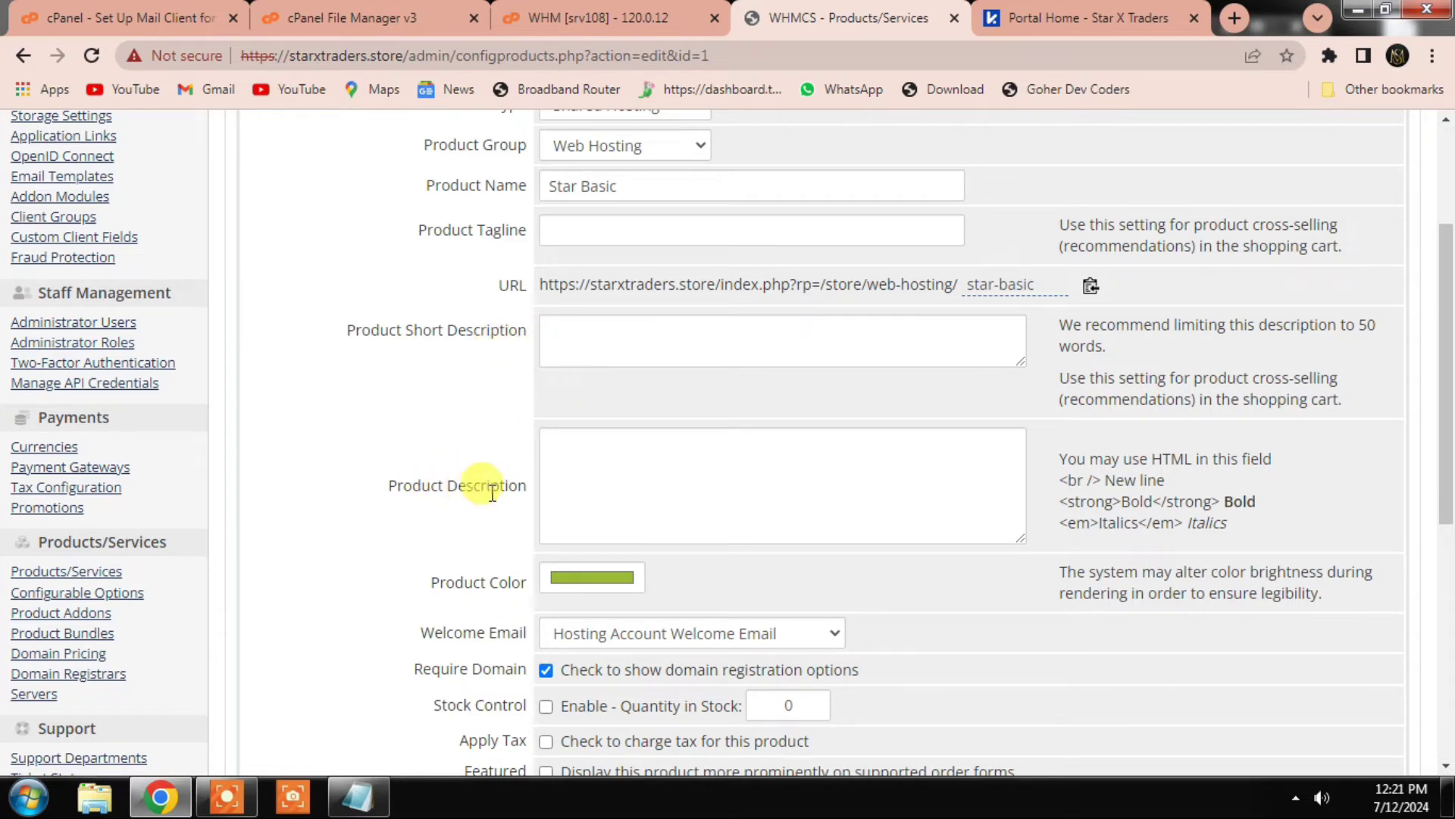
left_click(604, 465)
scroll(604, 480, "up", 1)
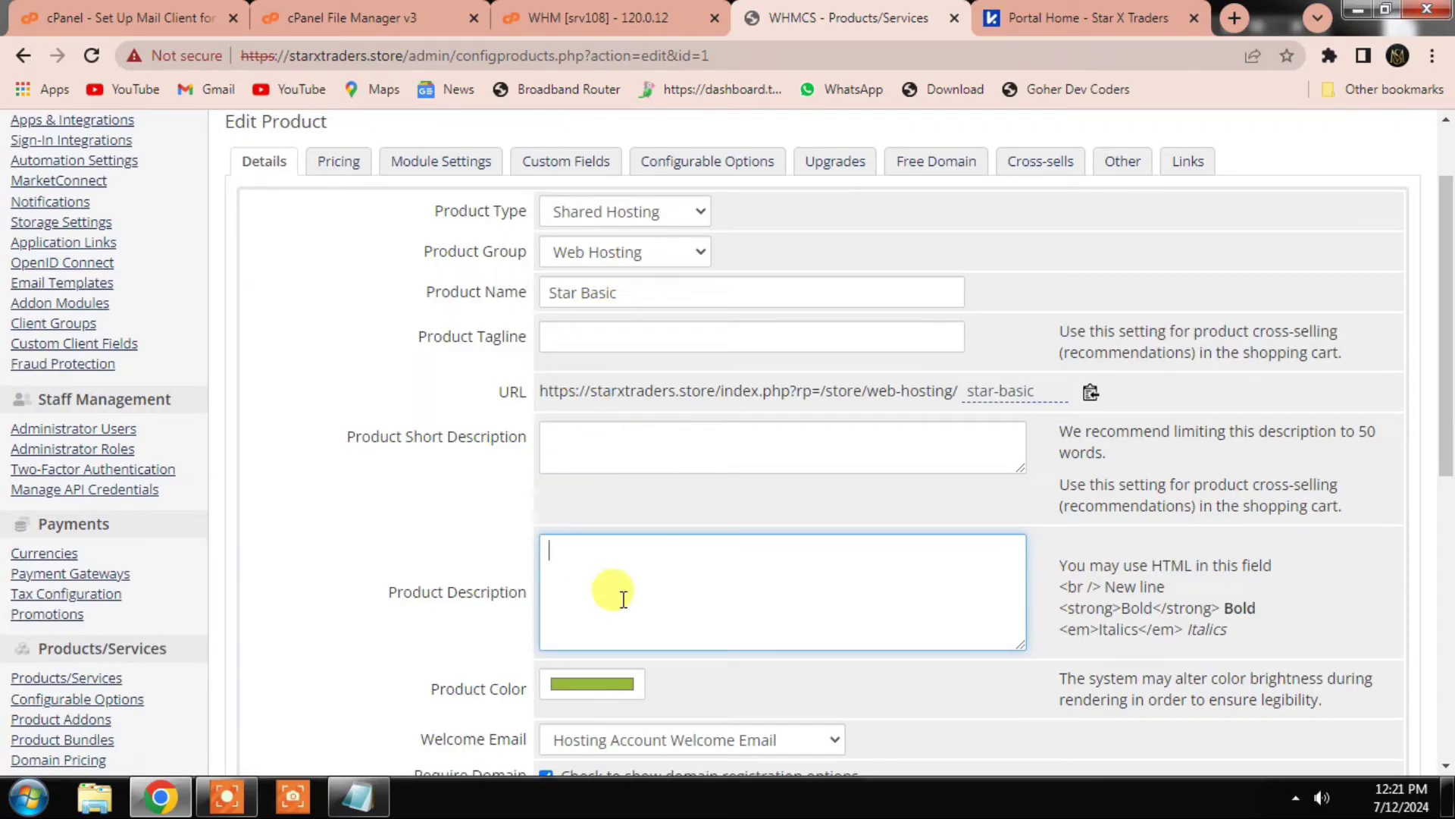
left_click(1082, 9)
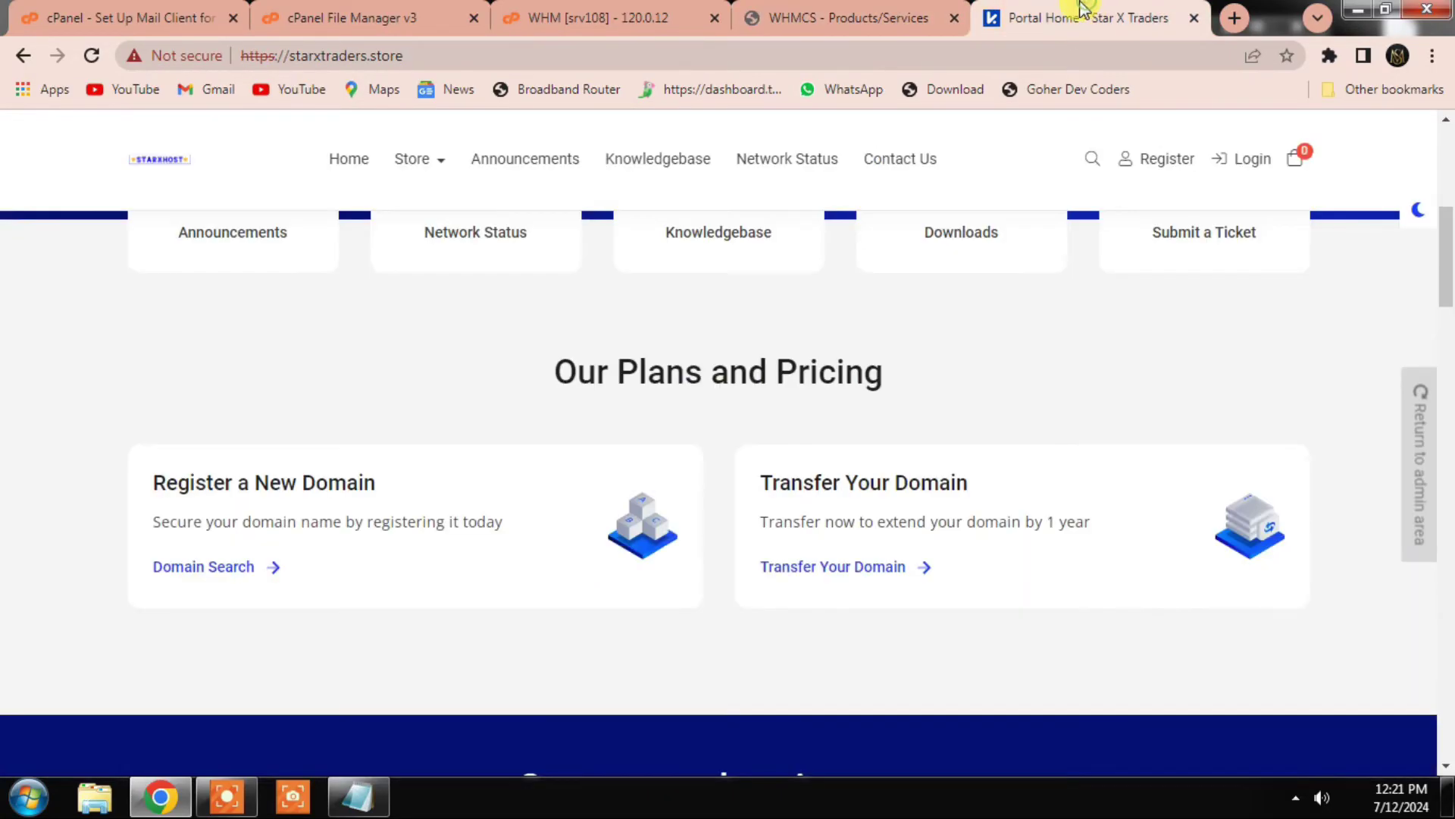
left_click(1235, 18)
left_click(712, 18)
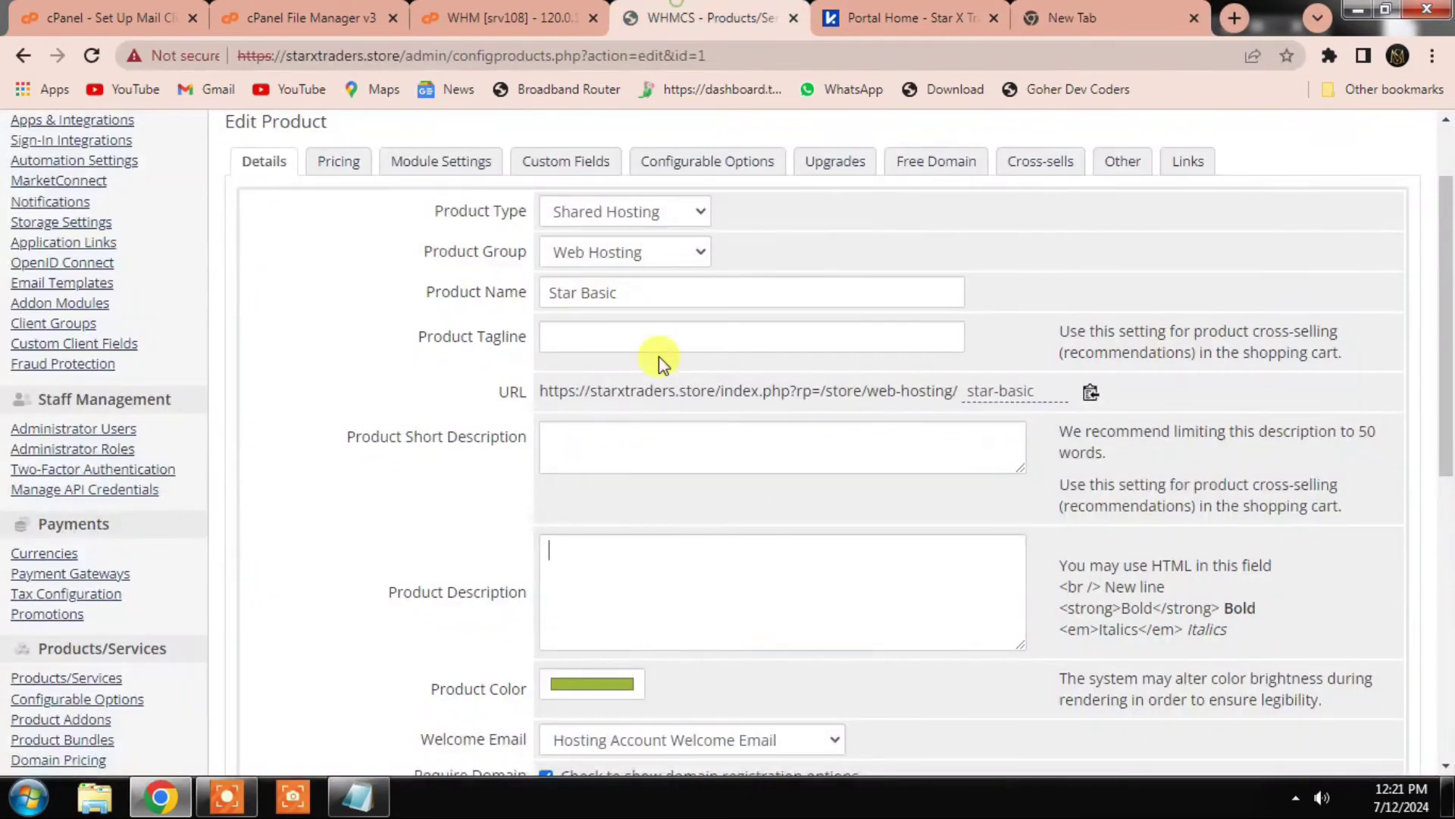
left_click(1076, 14)
Step: Load starxhost.com in the new tab, proceeding past the insecure connection warning
type("star")
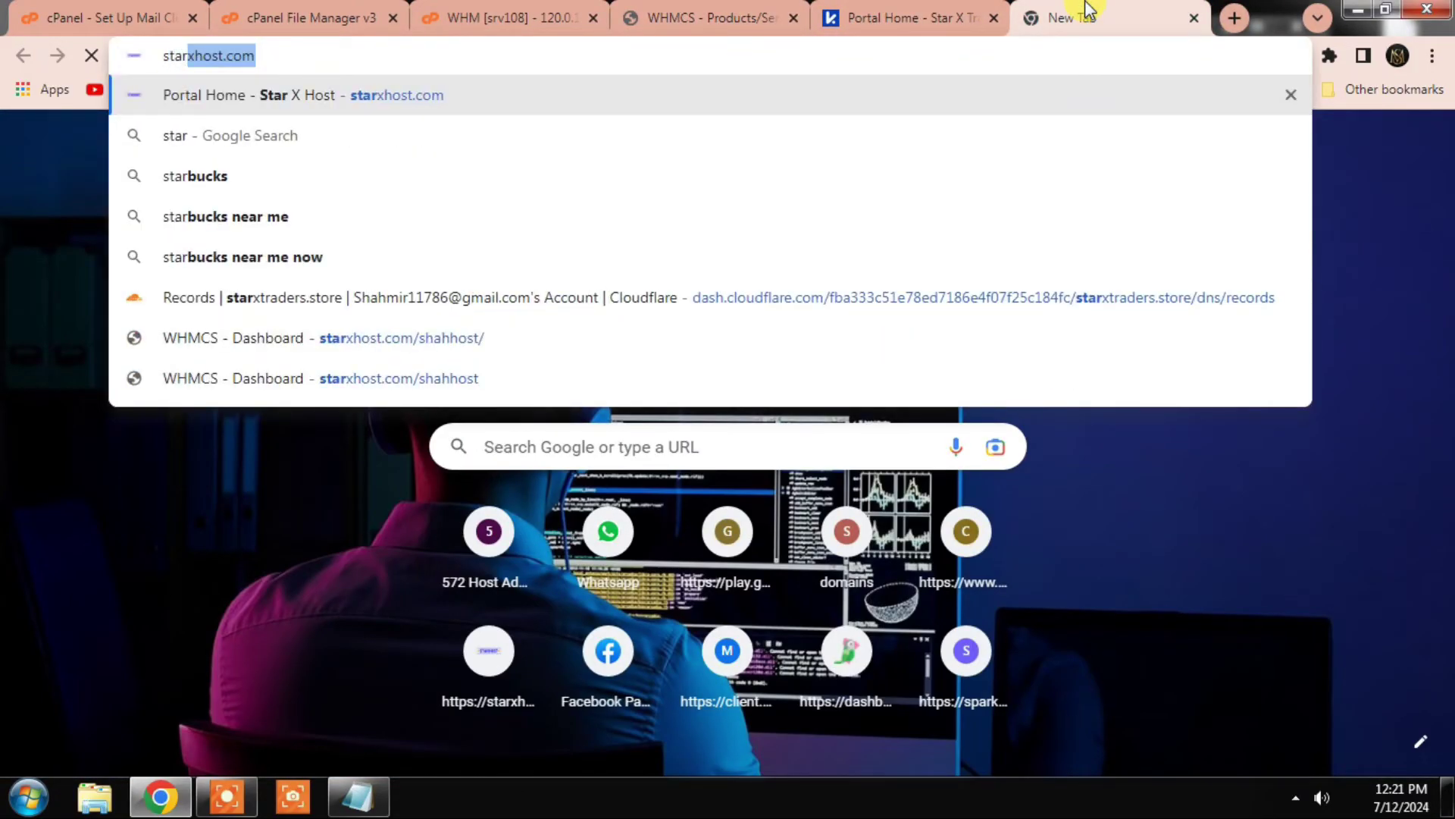
key("Right")
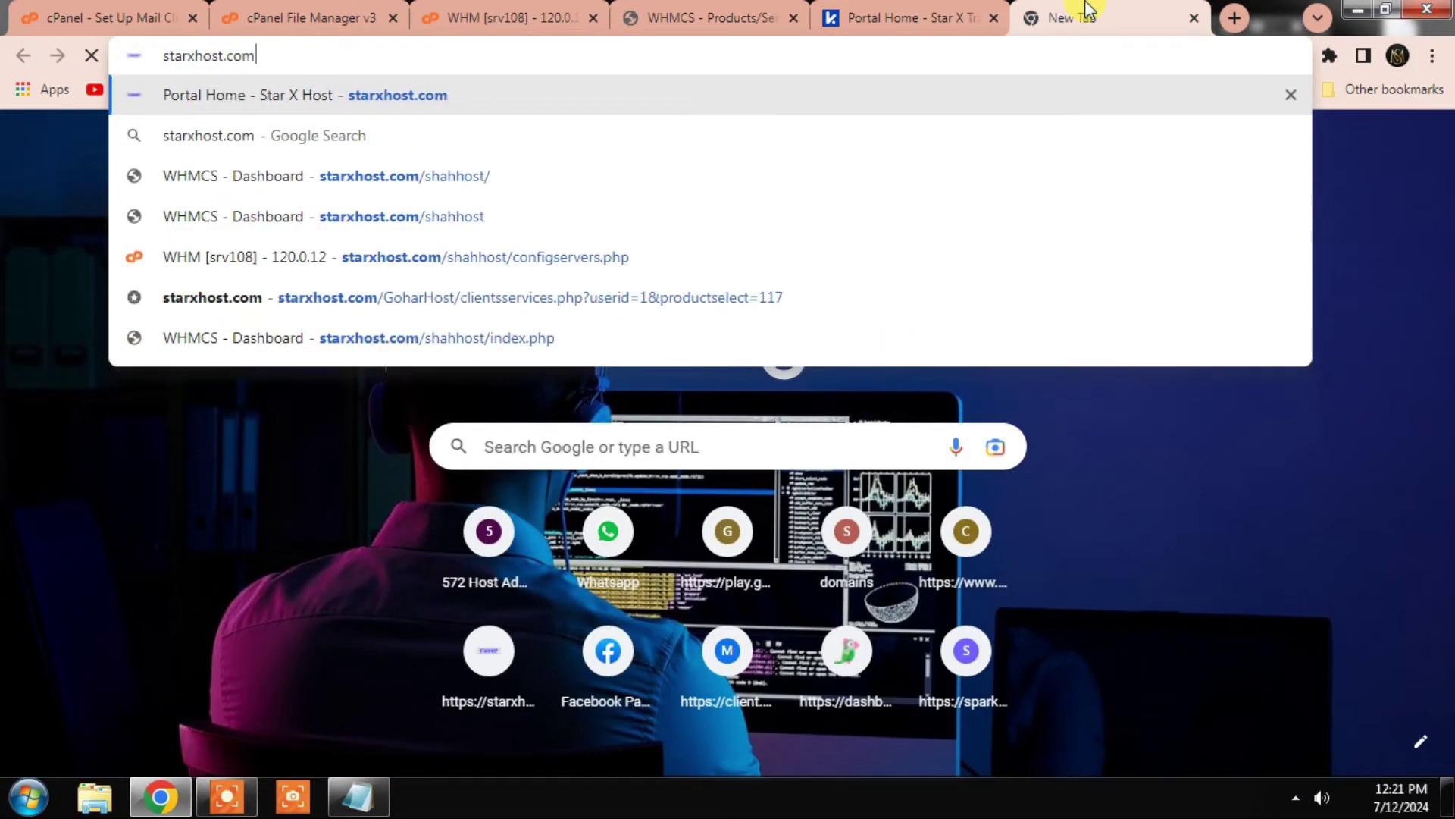
key("Return")
left_click(713, 18)
left_click(656, 539)
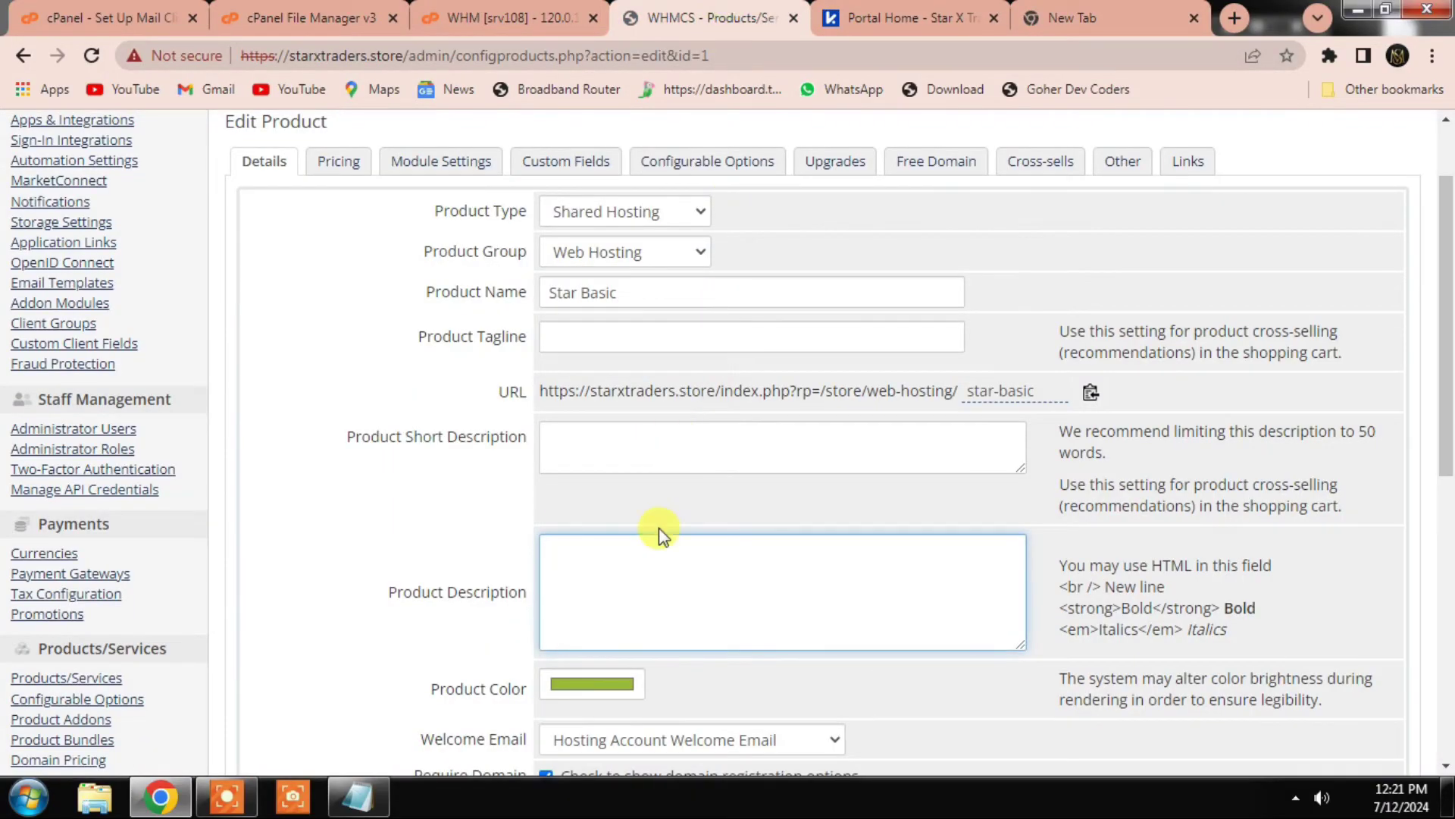
scroll(666, 542, "down", 3)
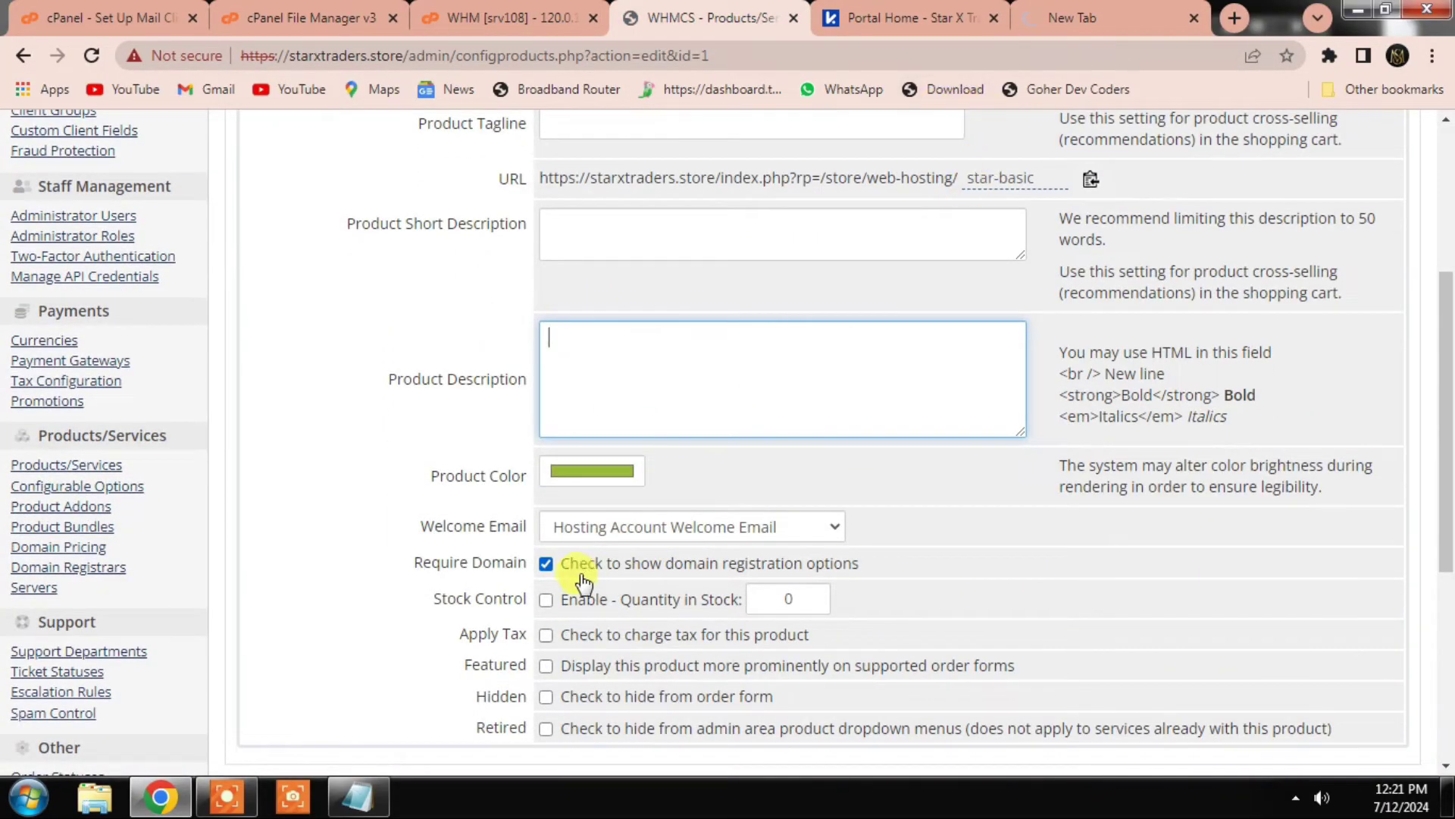
scroll(582, 581, "down", 1)
scroll(832, 207, "up", 3)
key("ctrl+9")
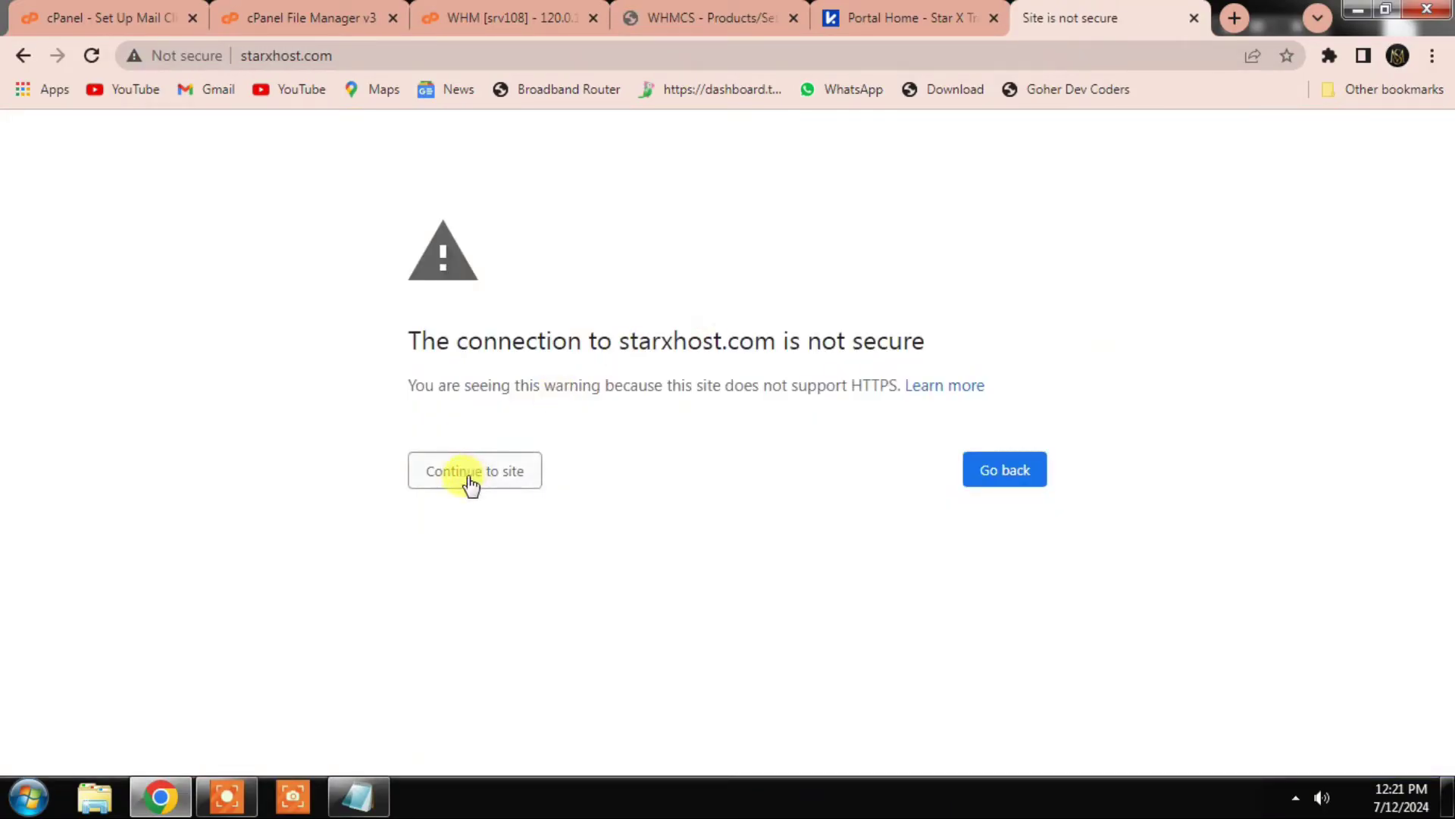
left_click(470, 485)
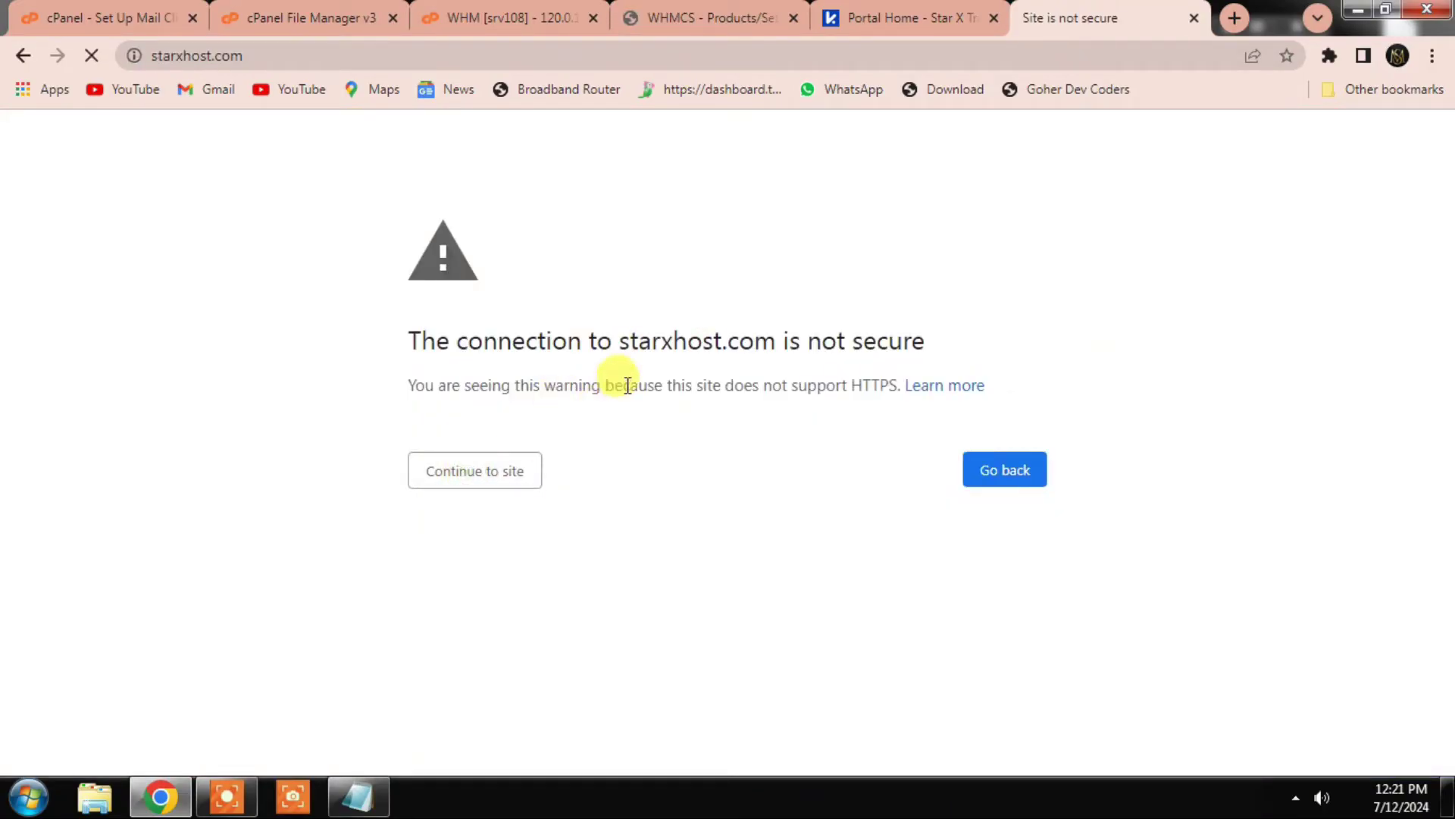
Step: Copy the Star 1 plan description from starxhost.com's Web Hosting page
left_click(644, 11)
scroll(588, 438, "down", 3)
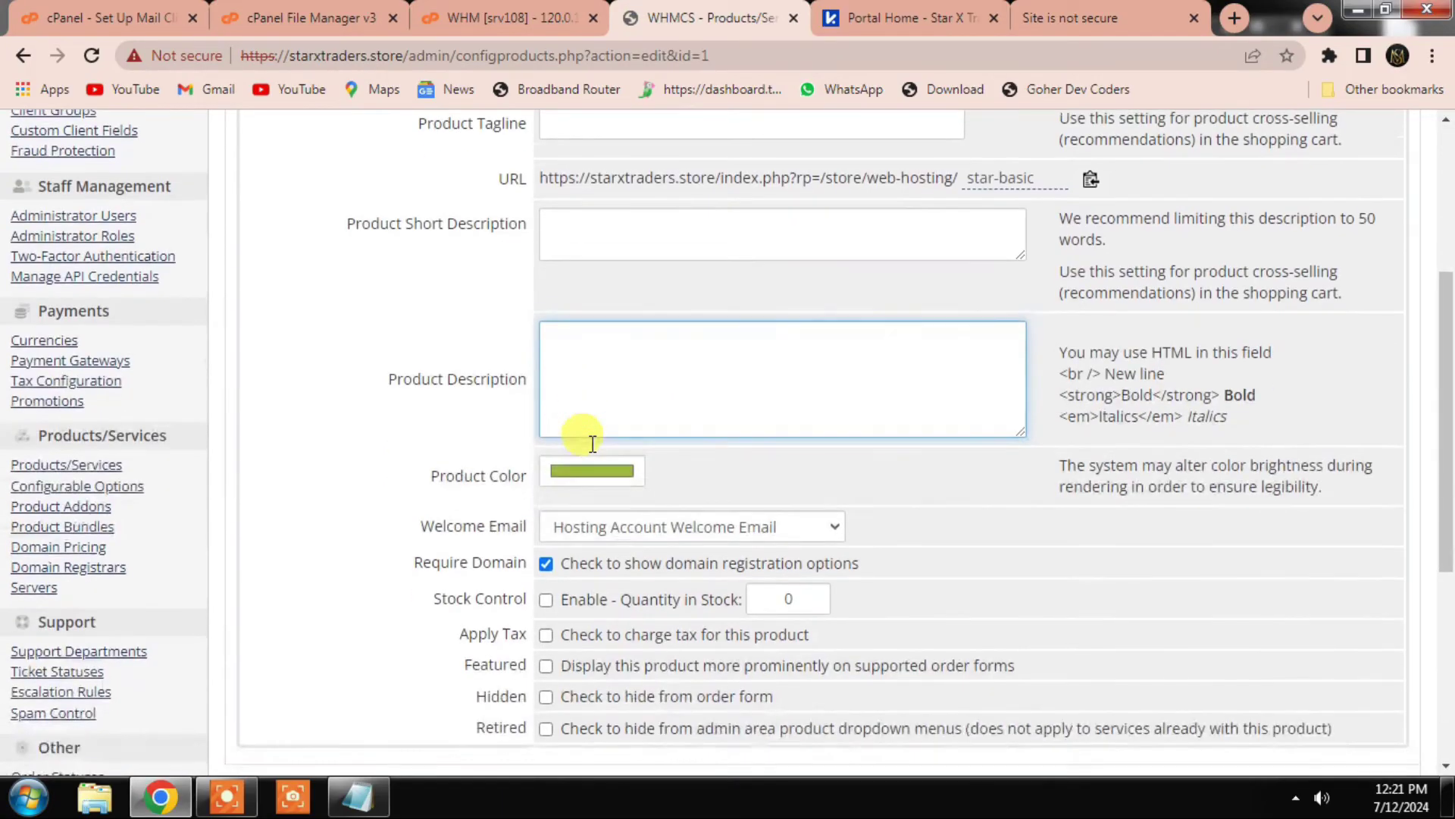
left_click(1107, 17)
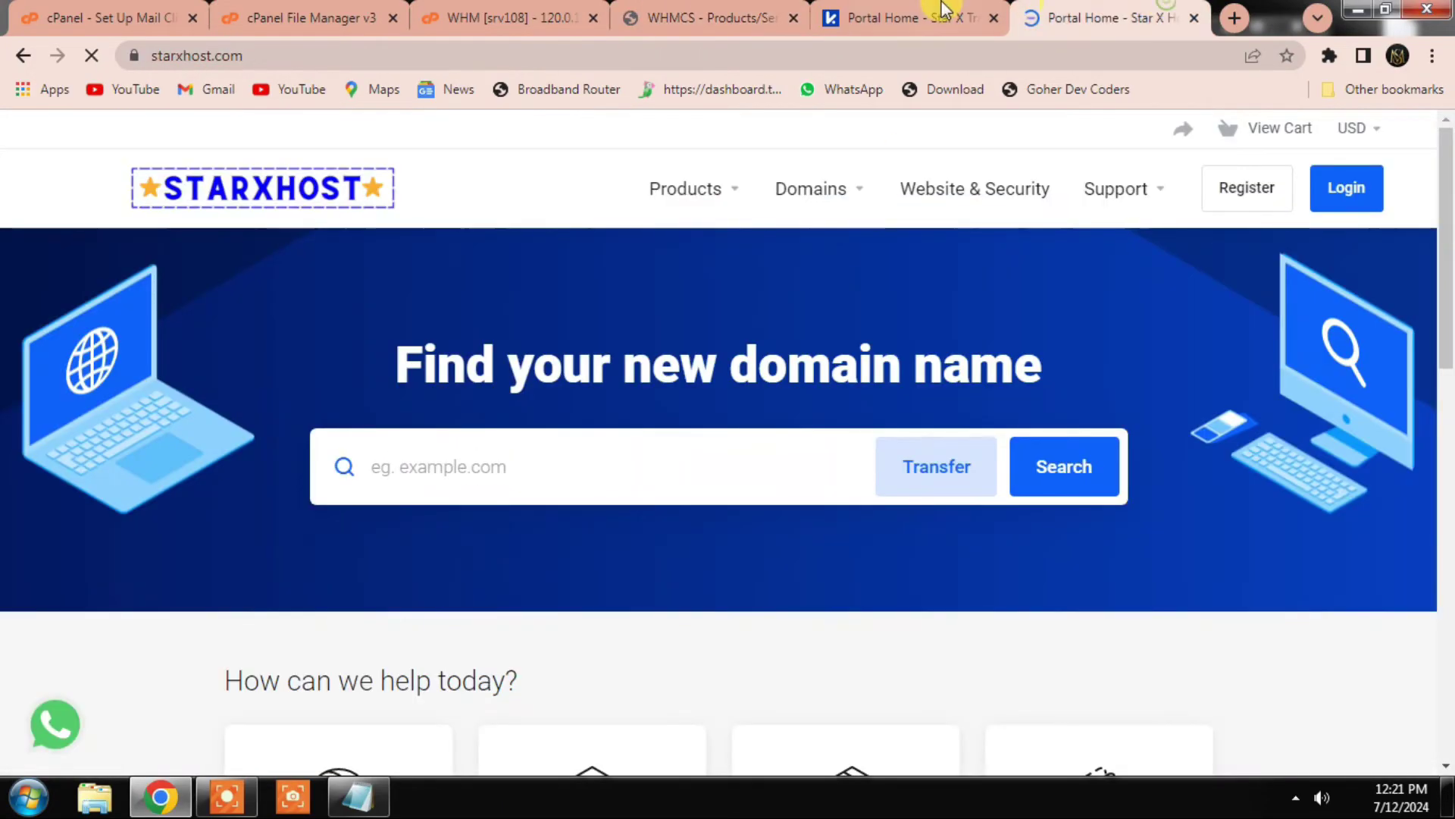
left_click(1140, 190)
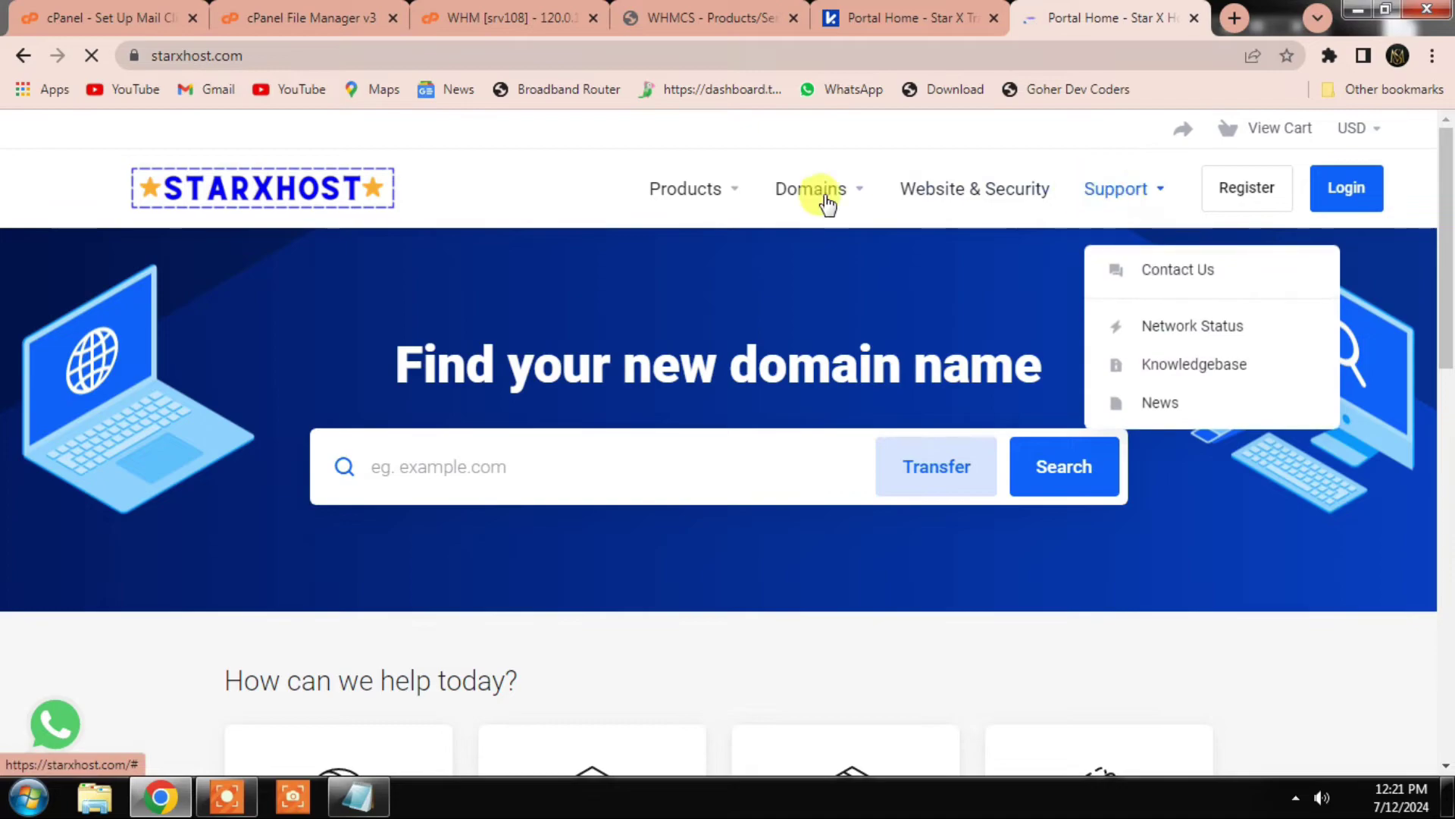
left_click(724, 193)
left_click(738, 275)
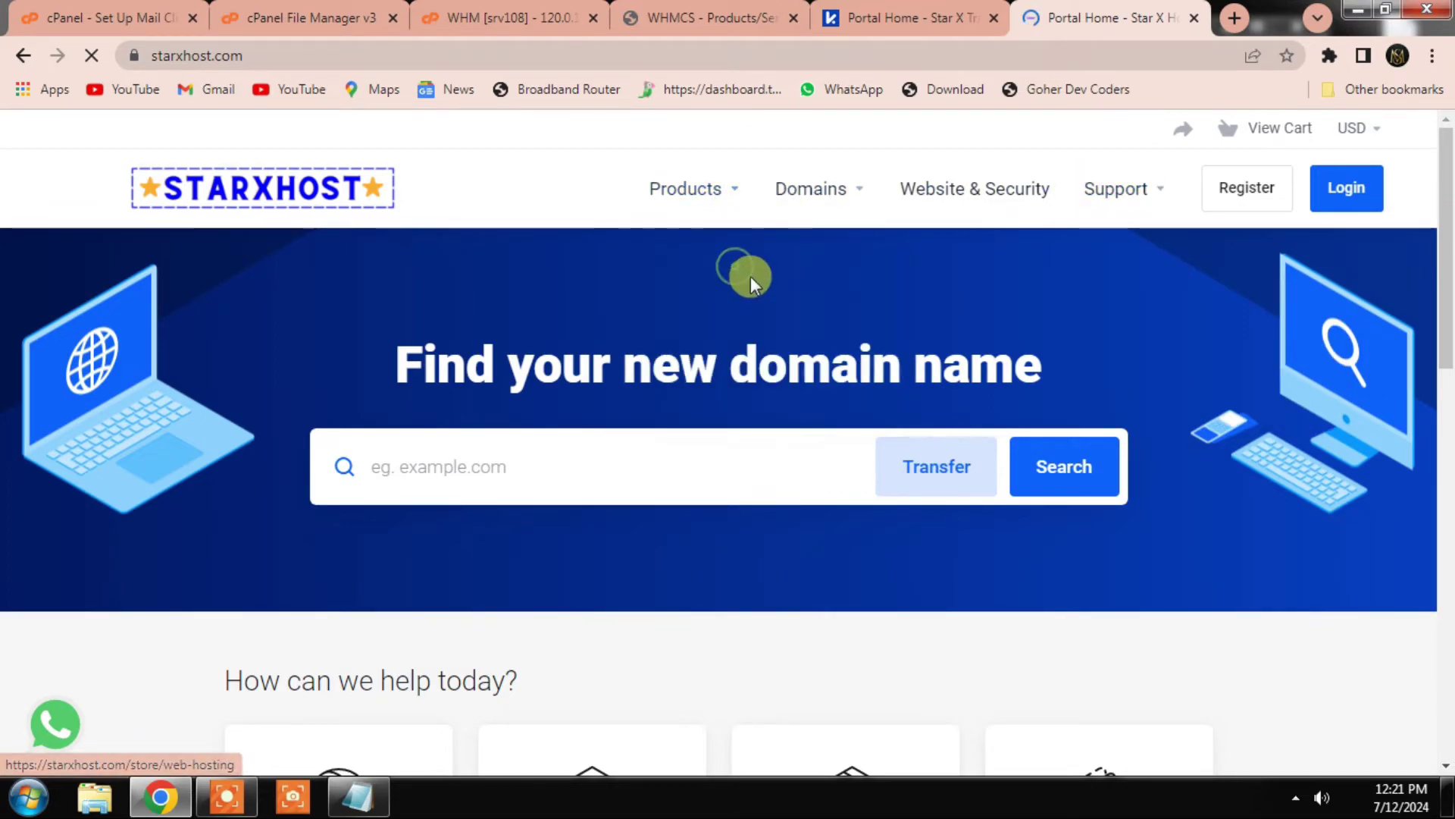
scroll(674, 381, "down", 3)
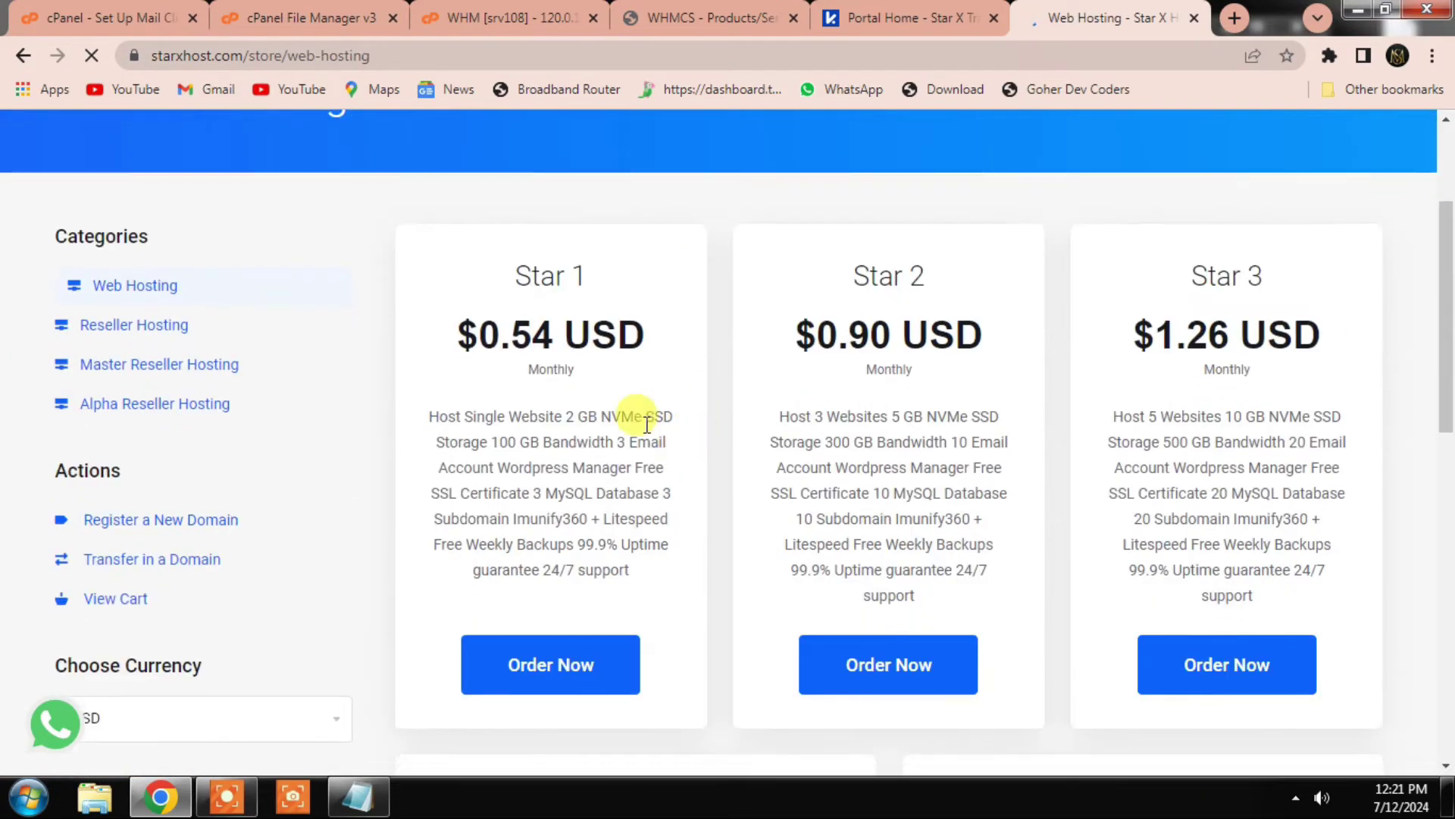
left_click_drag(432, 419, 639, 575)
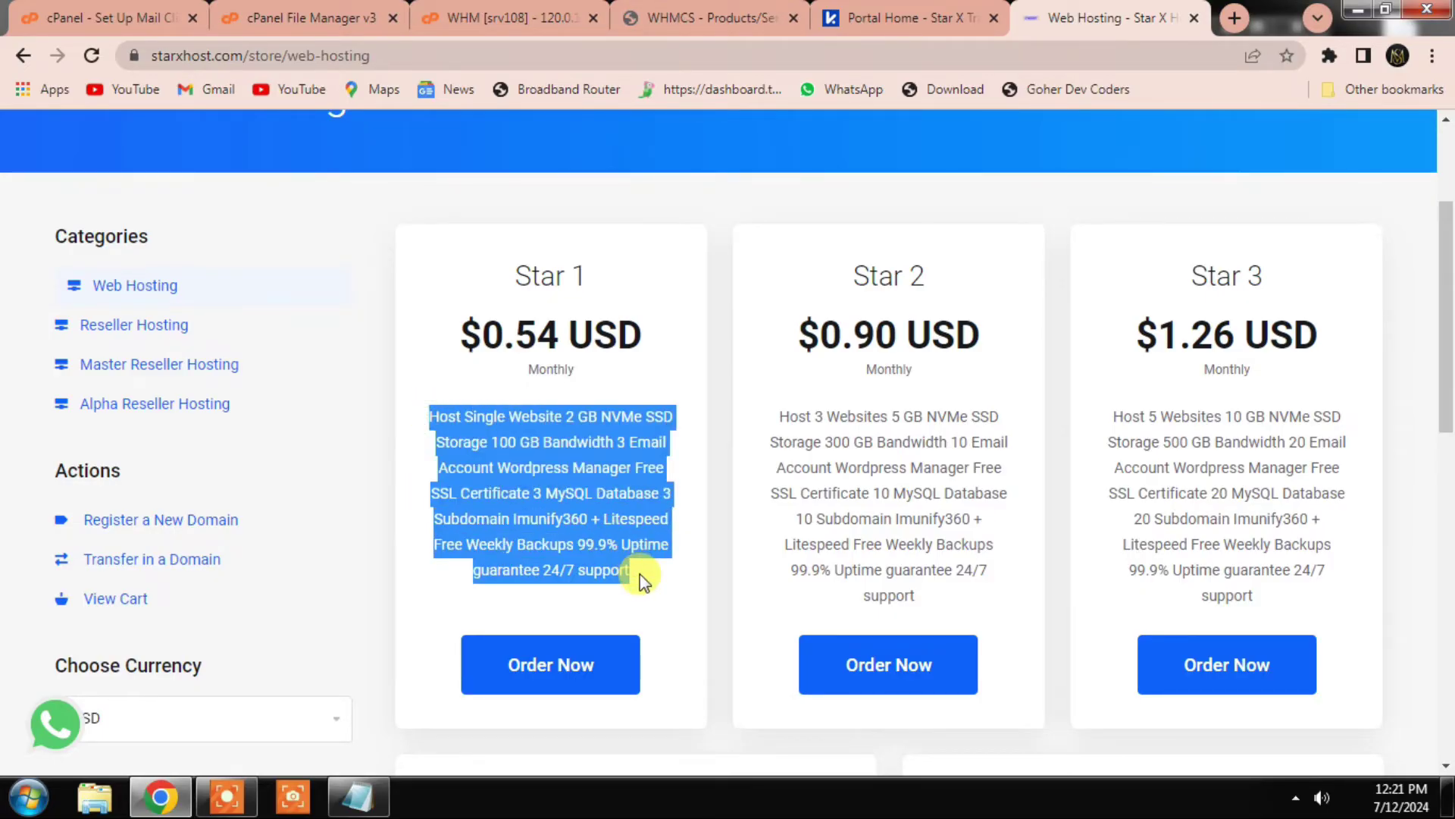
key("ctrl+c")
left_click(705, 17)
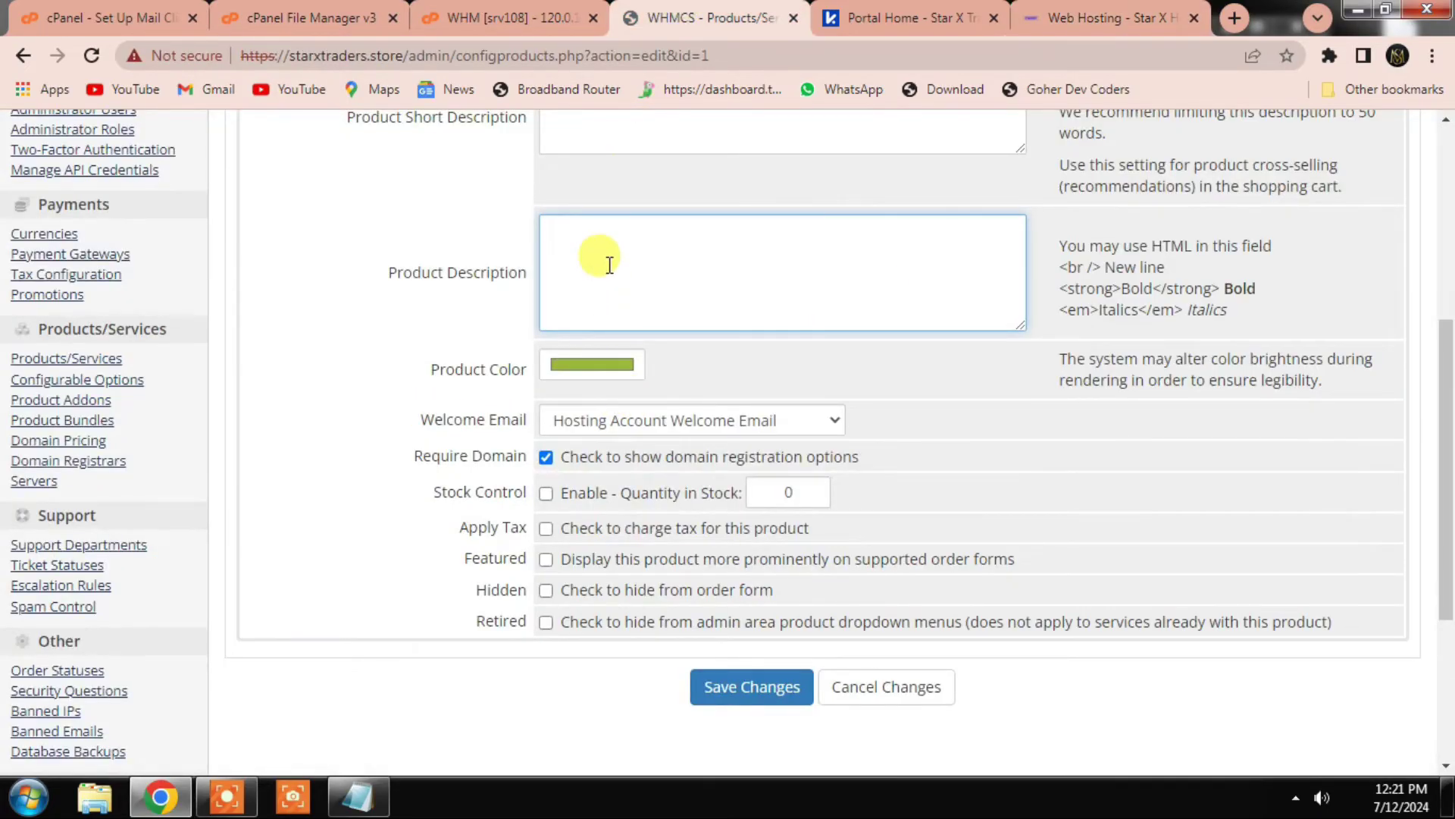
Step: Paste the Star 1 features into Star Basic's Product Description and save
key("ctrl+v")
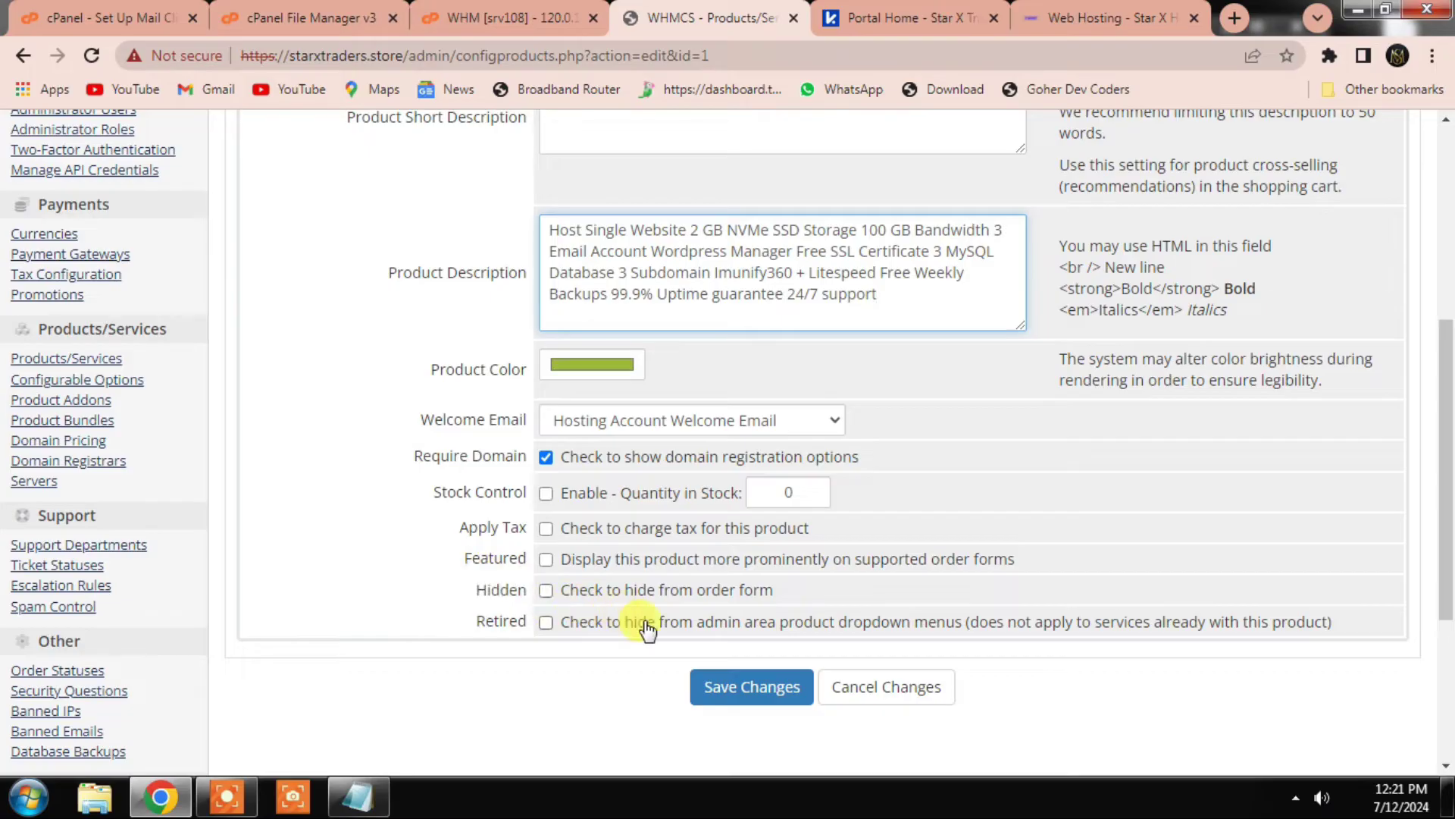
scroll(546, 559, "up", 6)
scroll(667, 606, "down", 7)
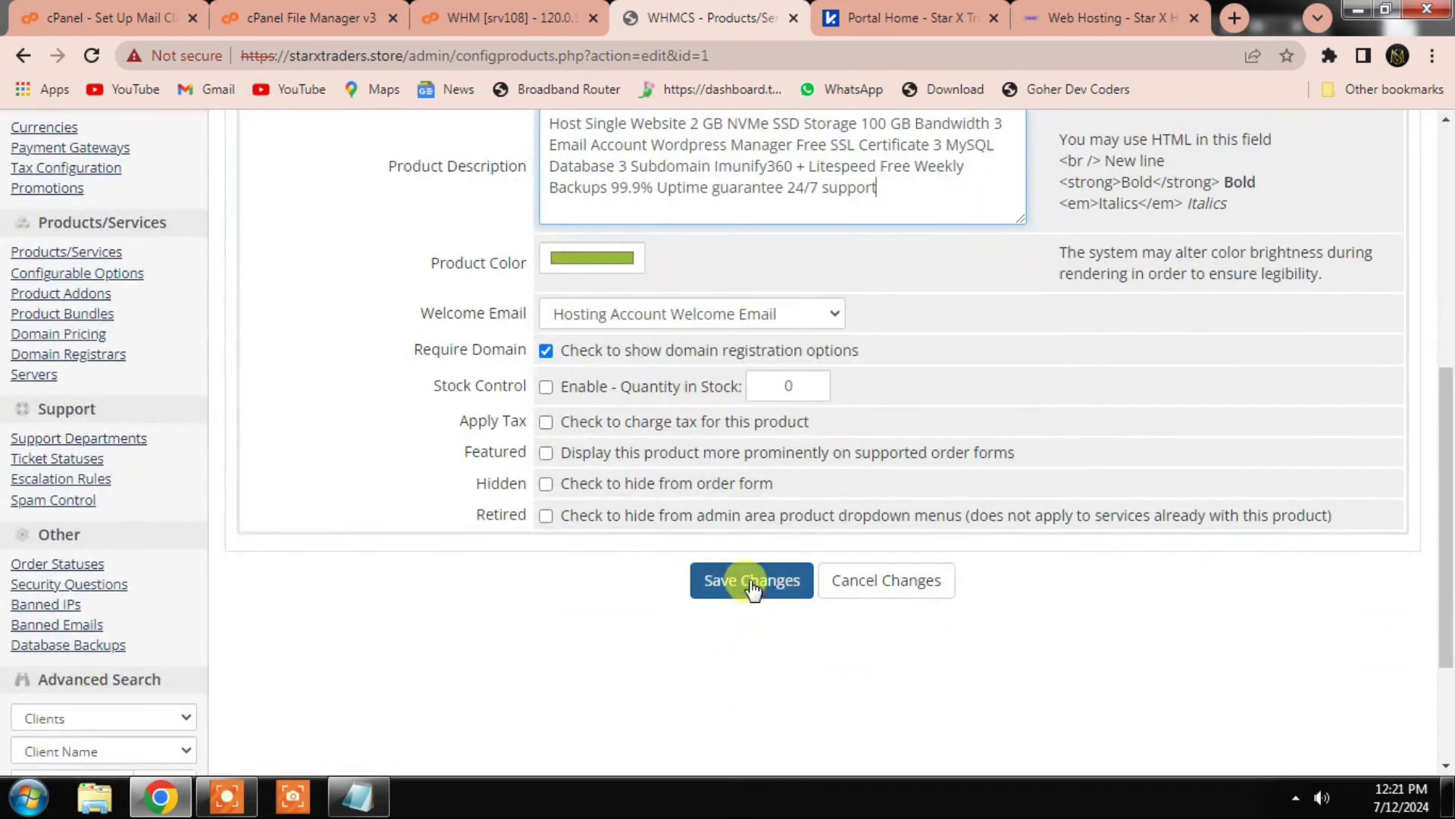
left_click(752, 586)
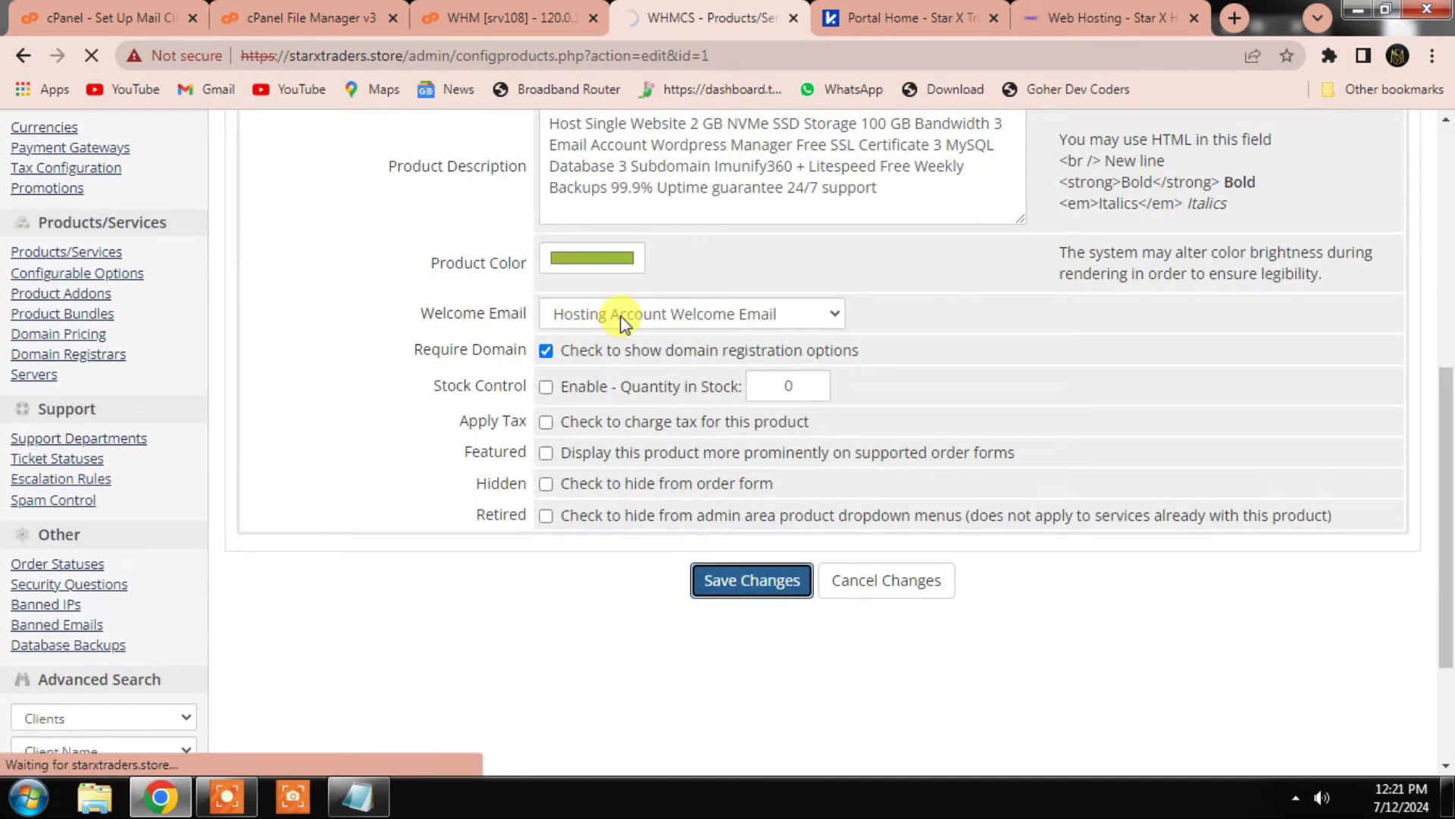
left_click(506, 15)
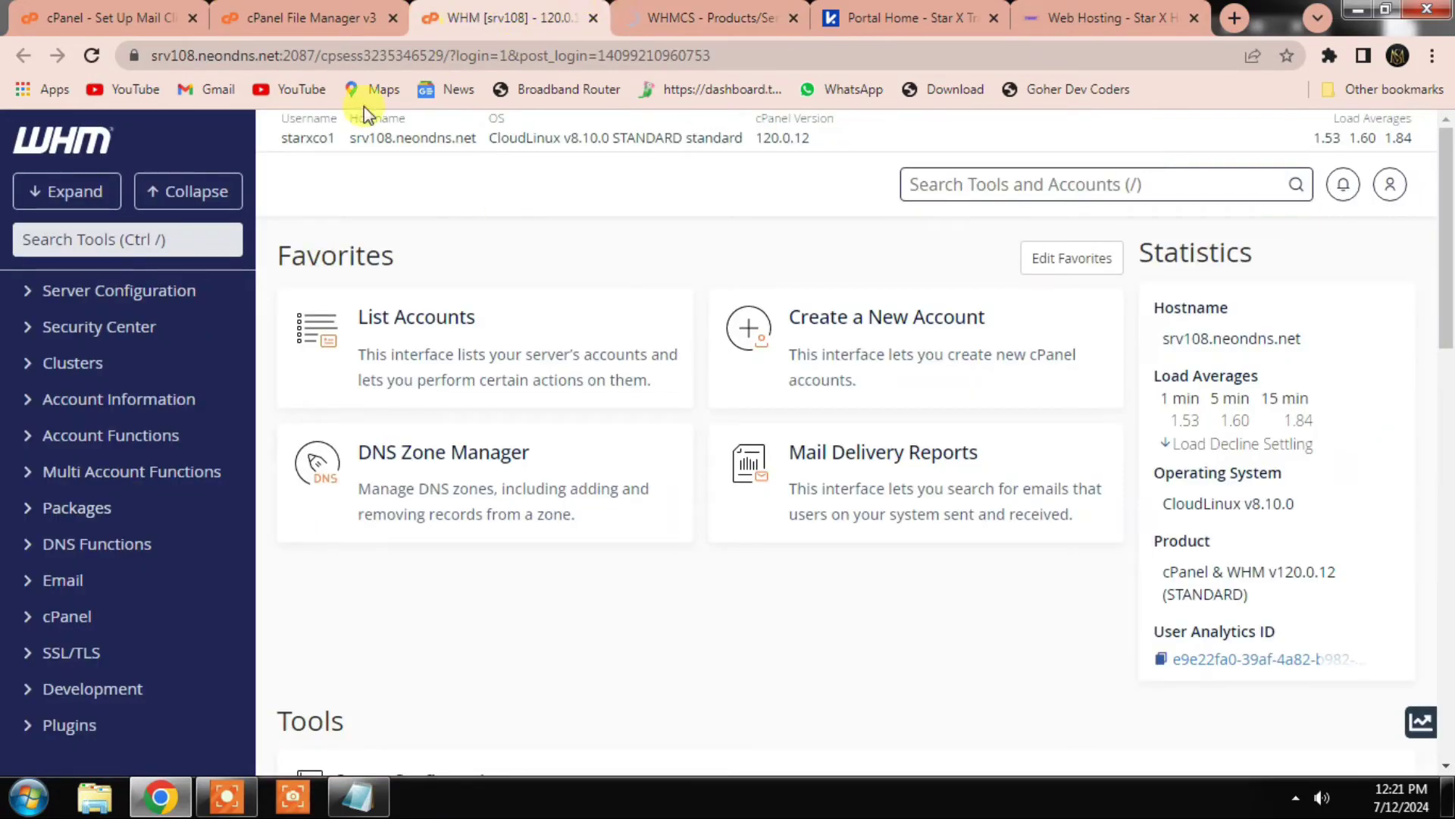
key("ctrl+Tab")
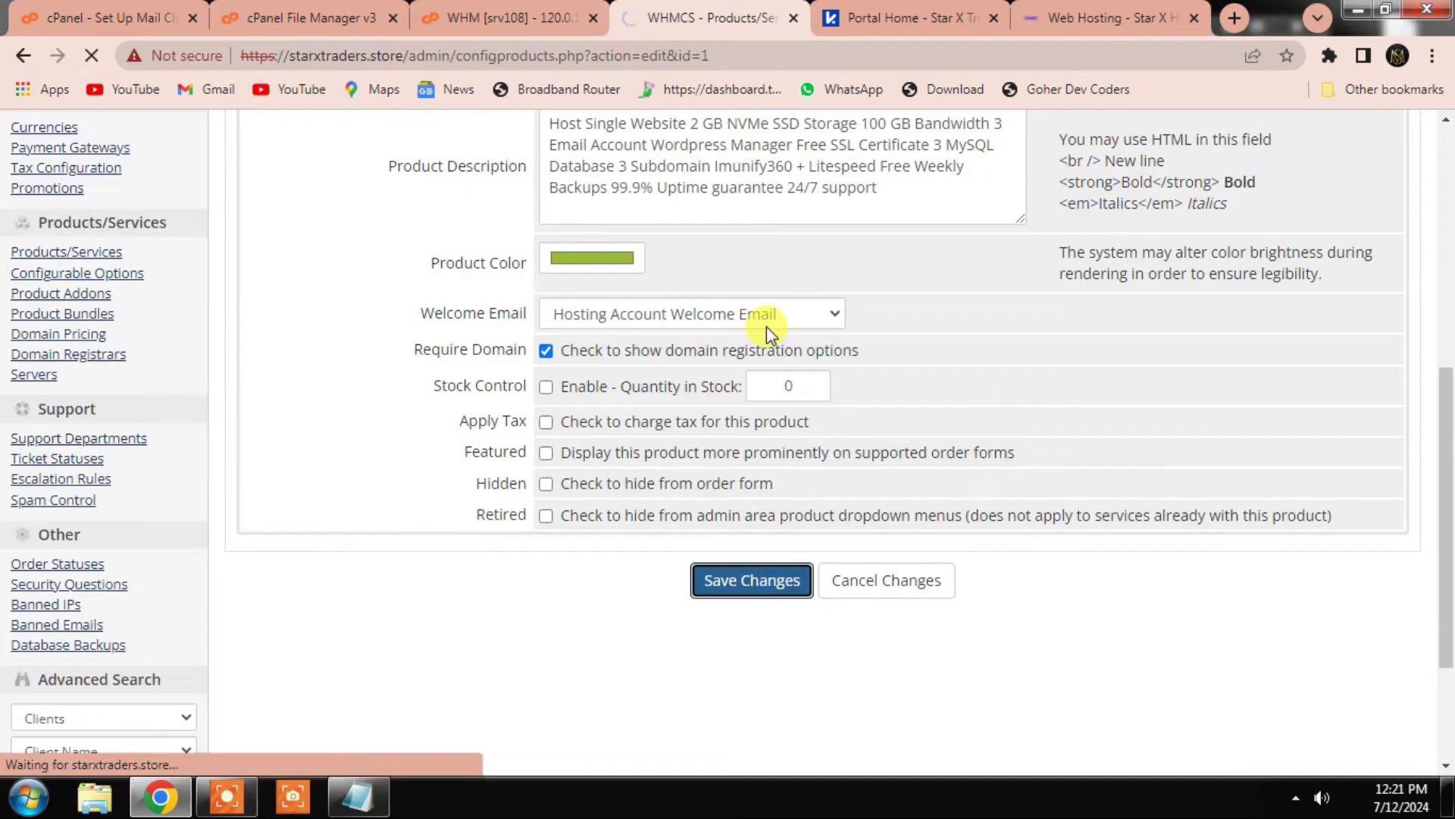
key("ctrl+shift+Tab")
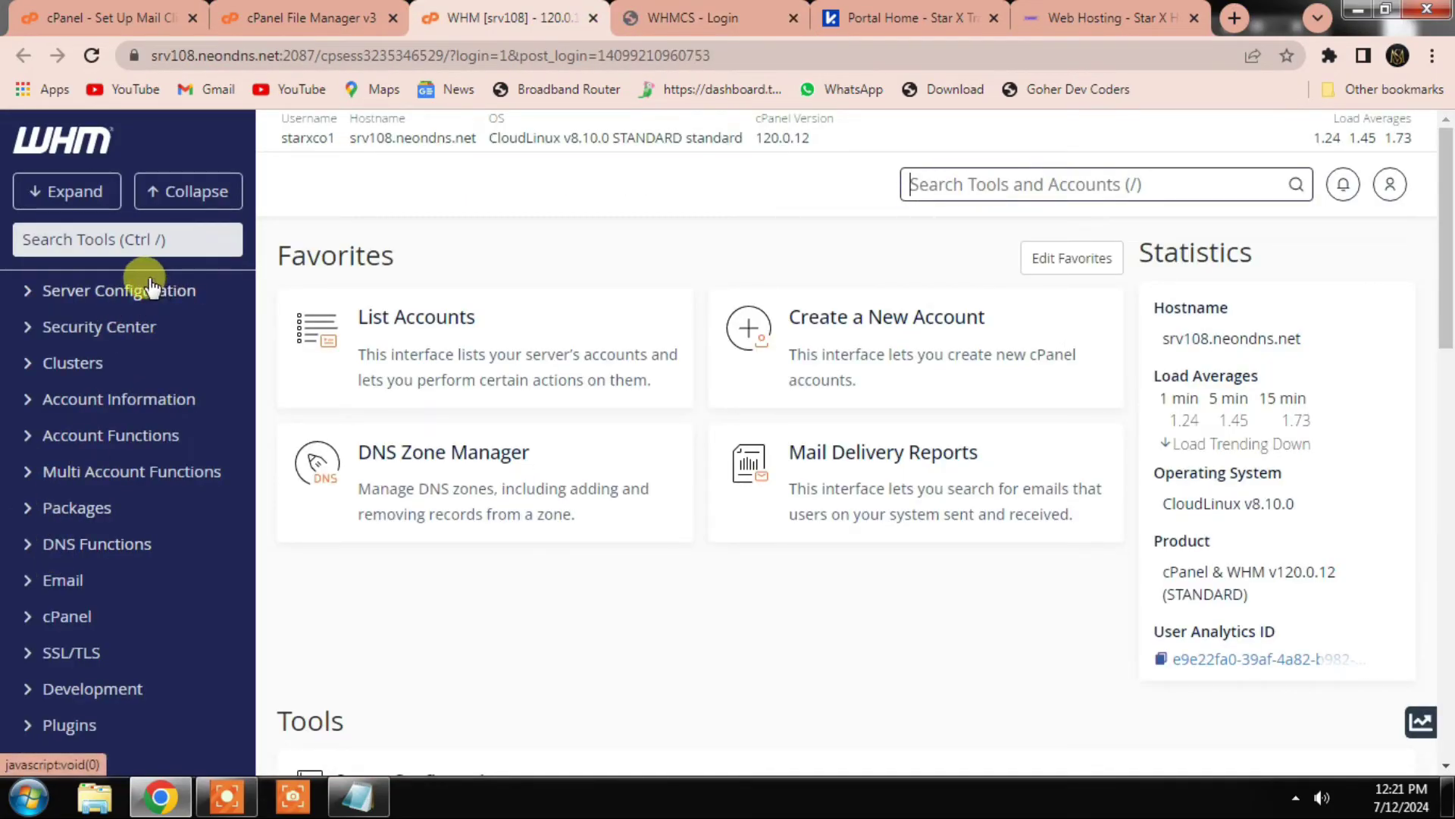
Step: Open WHM's Add a Package form and log back into the WHMCS admin area
left_click(42, 506)
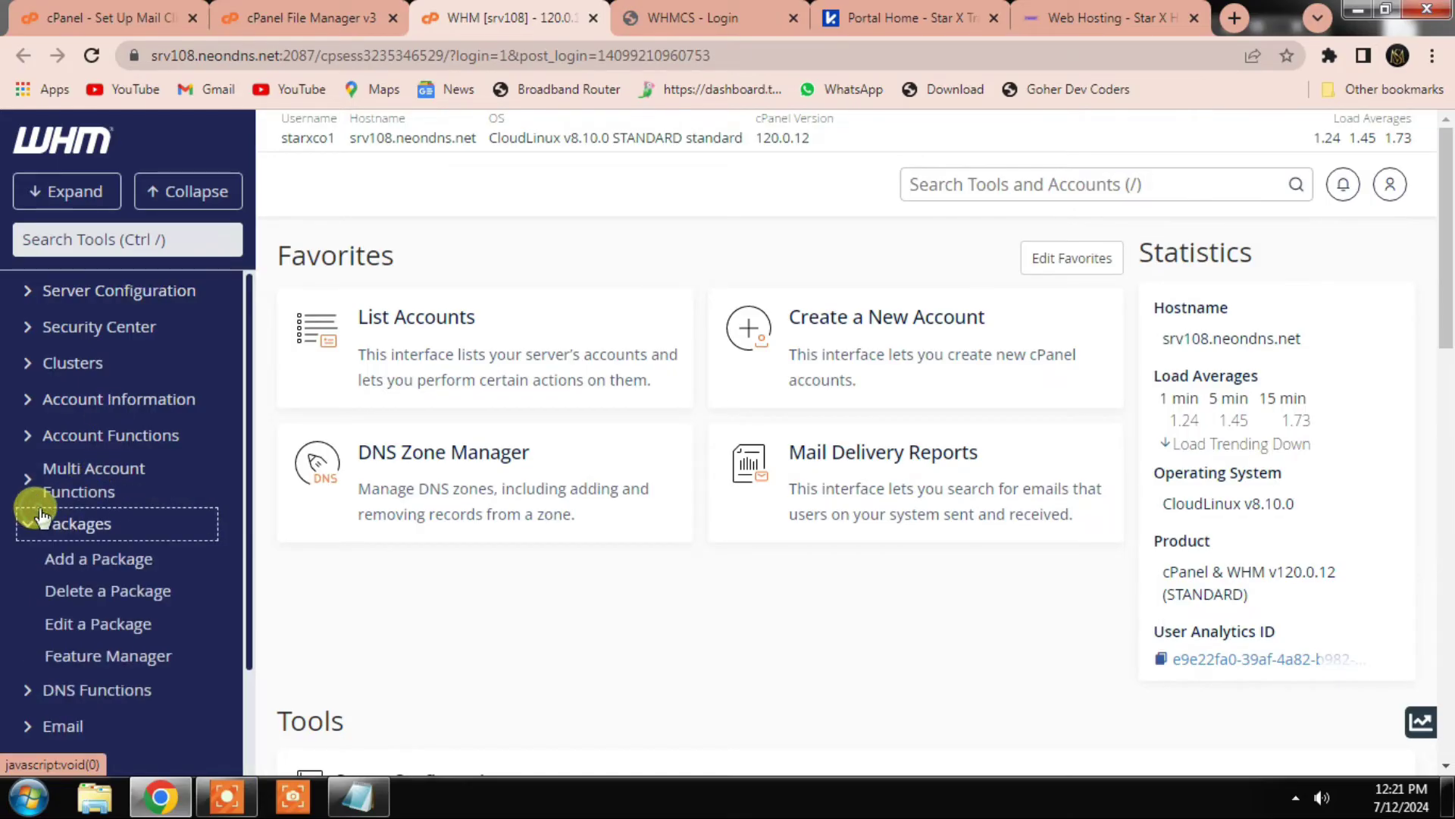
left_click(74, 558)
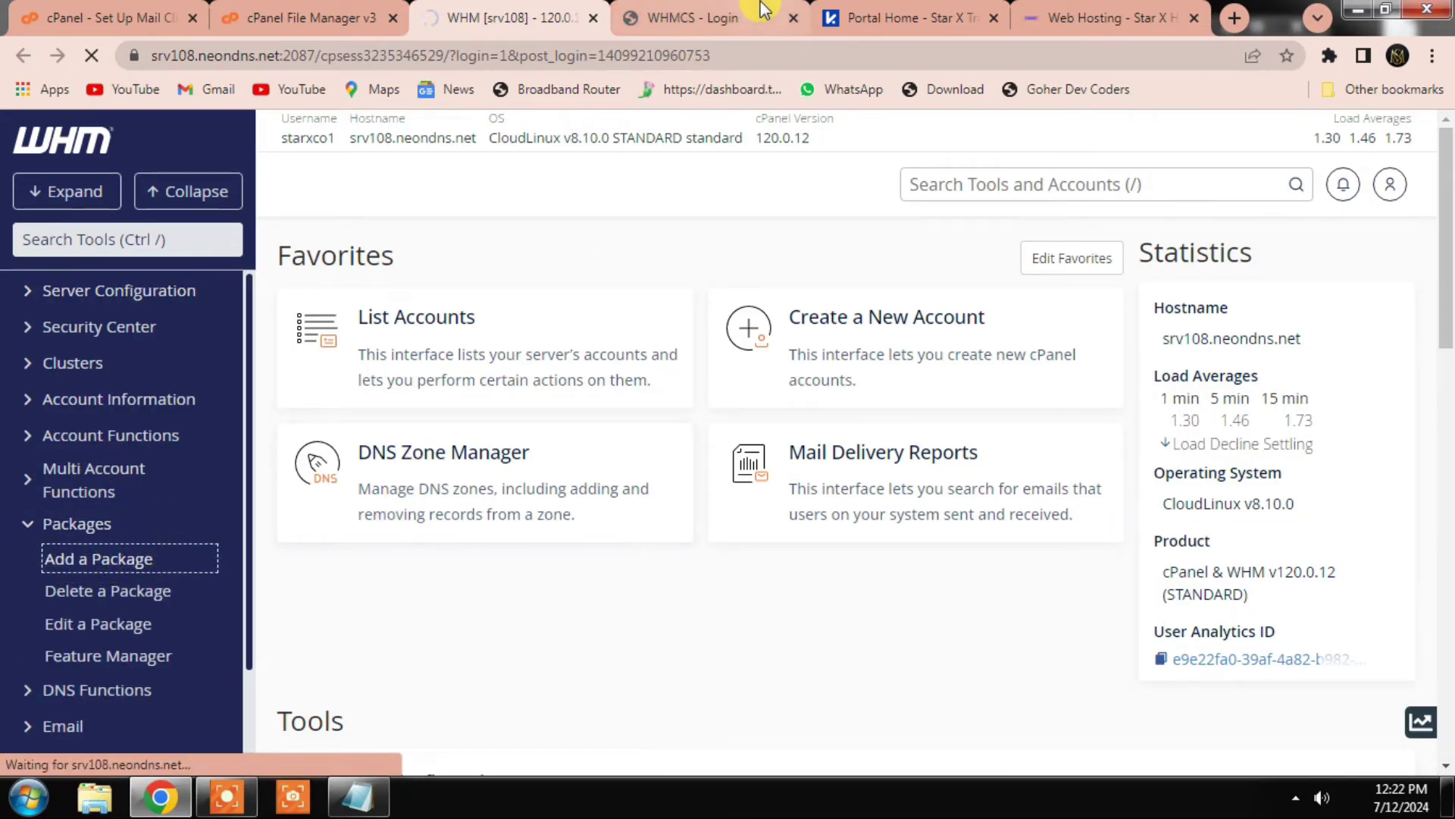
left_click(872, 15)
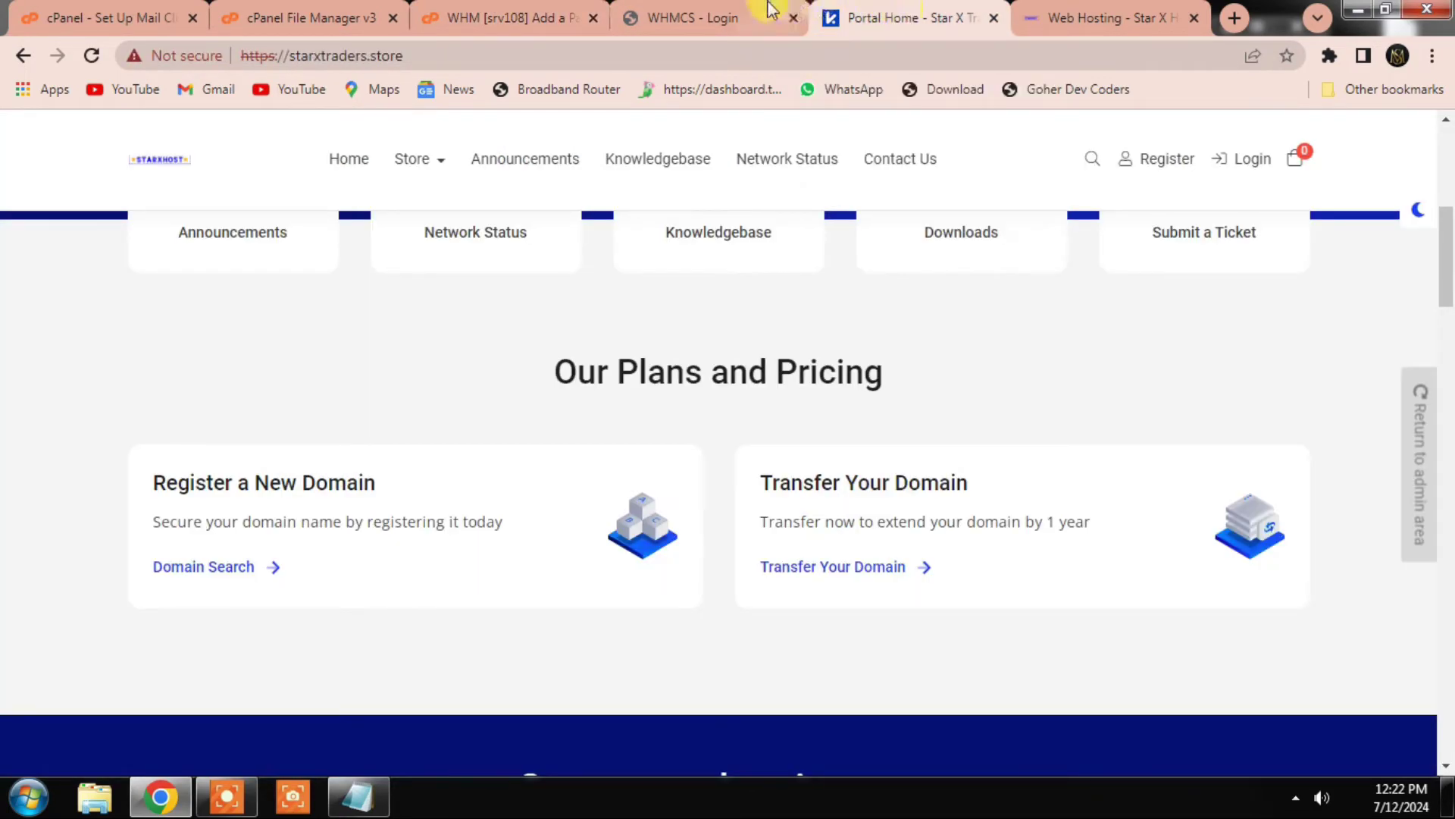
left_click(682, 18)
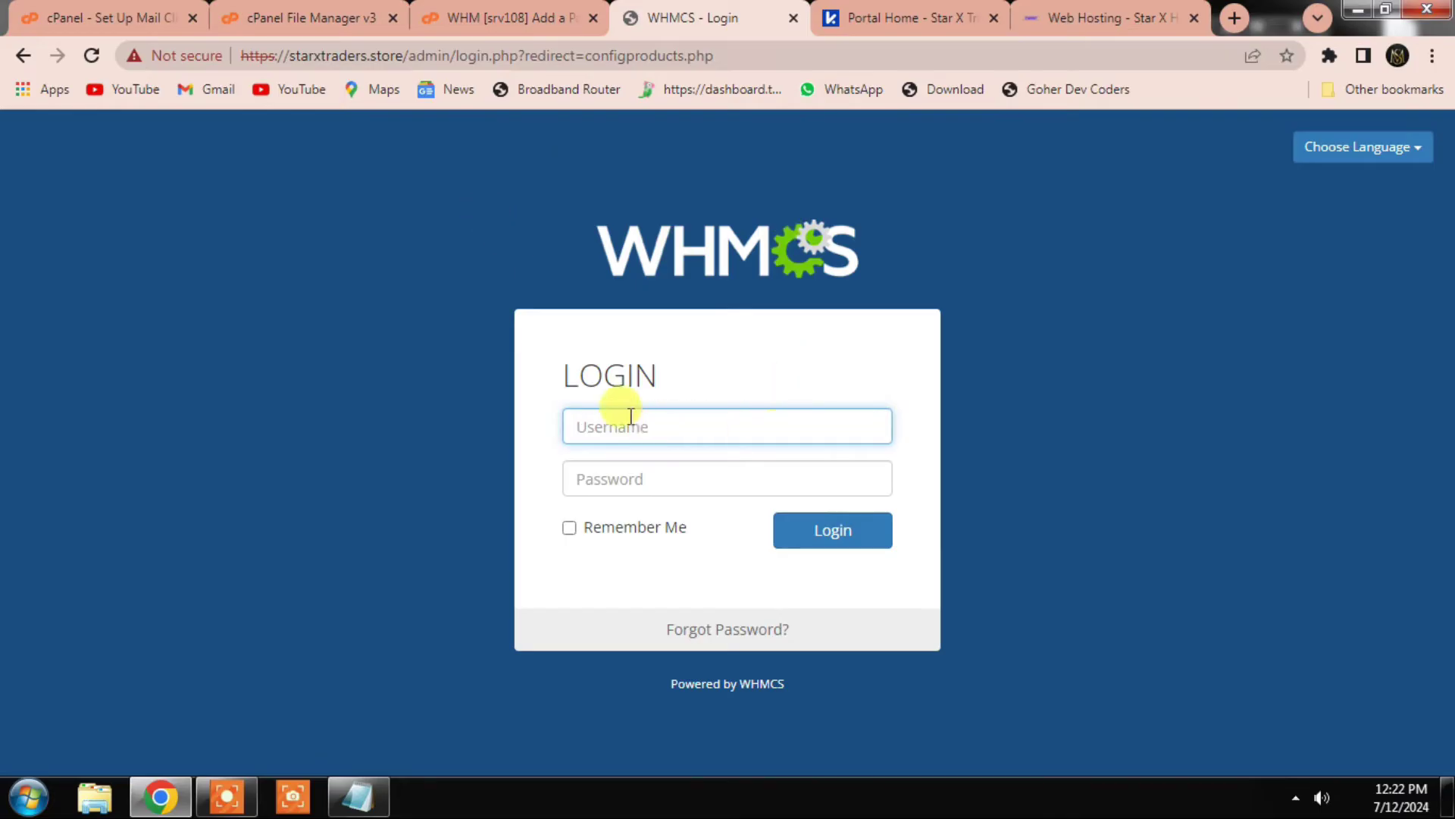
type("Admin")
key("Return")
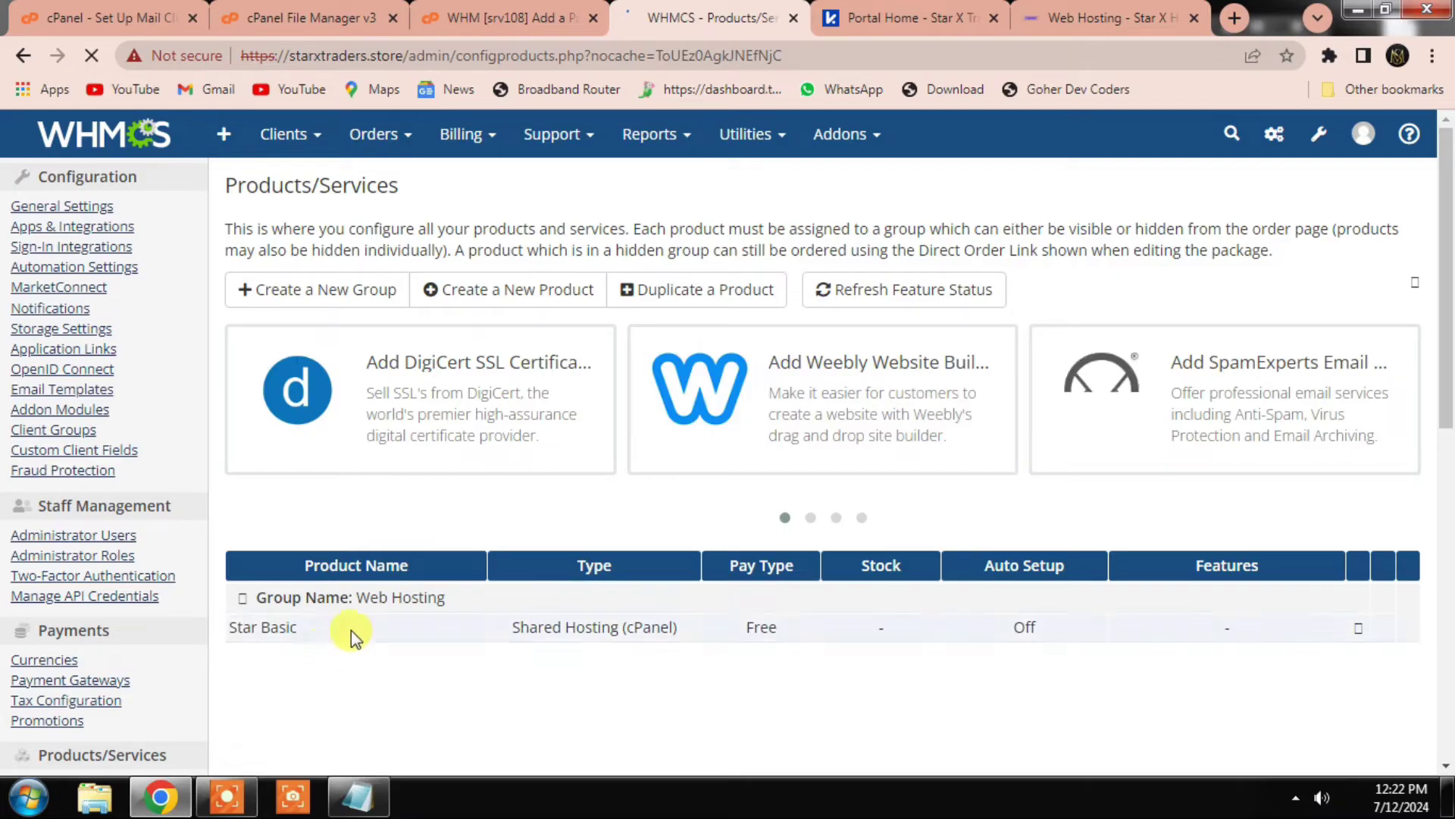
Step: Name the WHM package Star Basic and reopen Star Basic's edit page in WHMCS
left_click(582, 11)
scroll(455, 407, "down", 1)
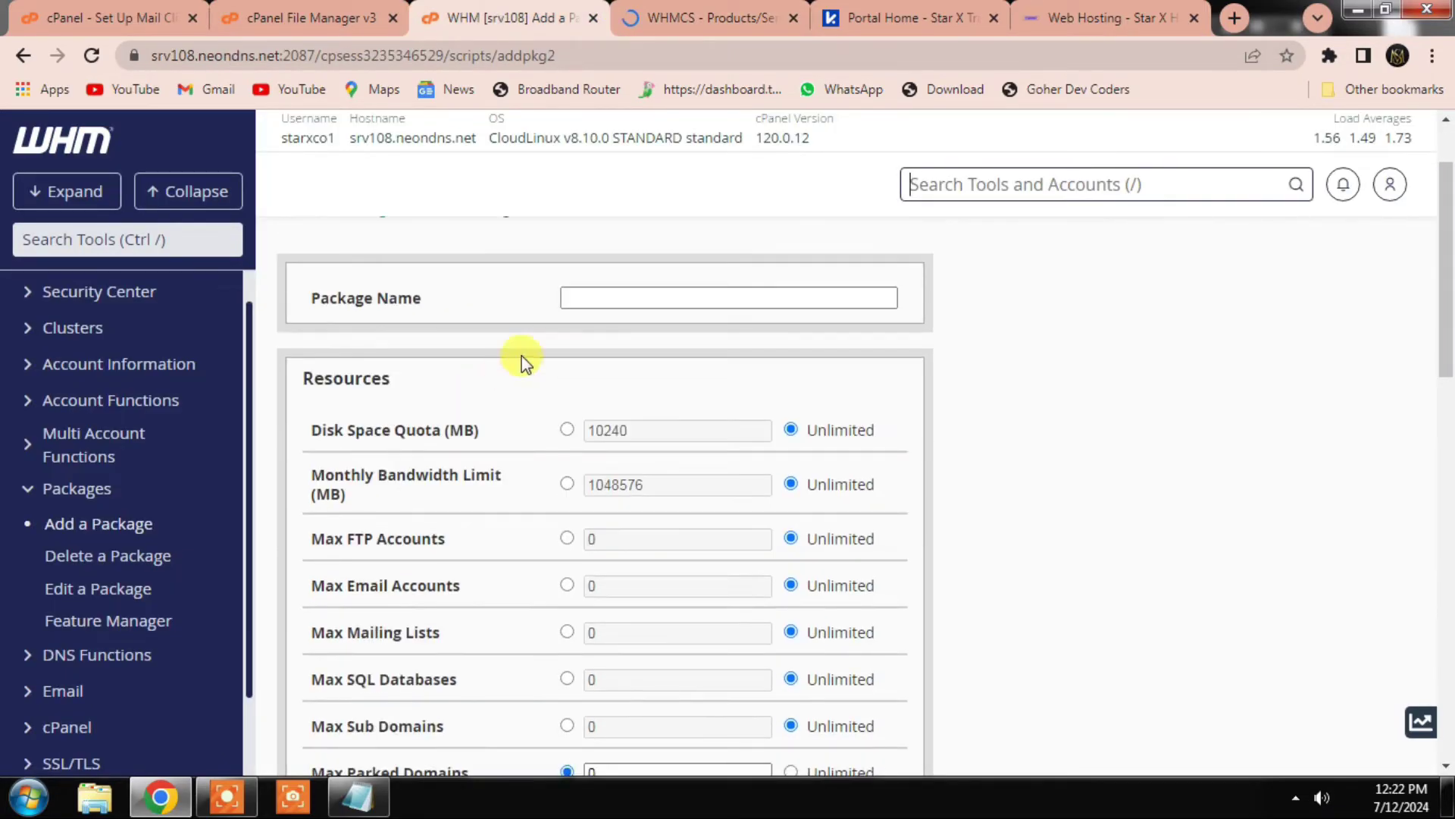
left_click(584, 293)
left_click(591, 291)
type("Star")
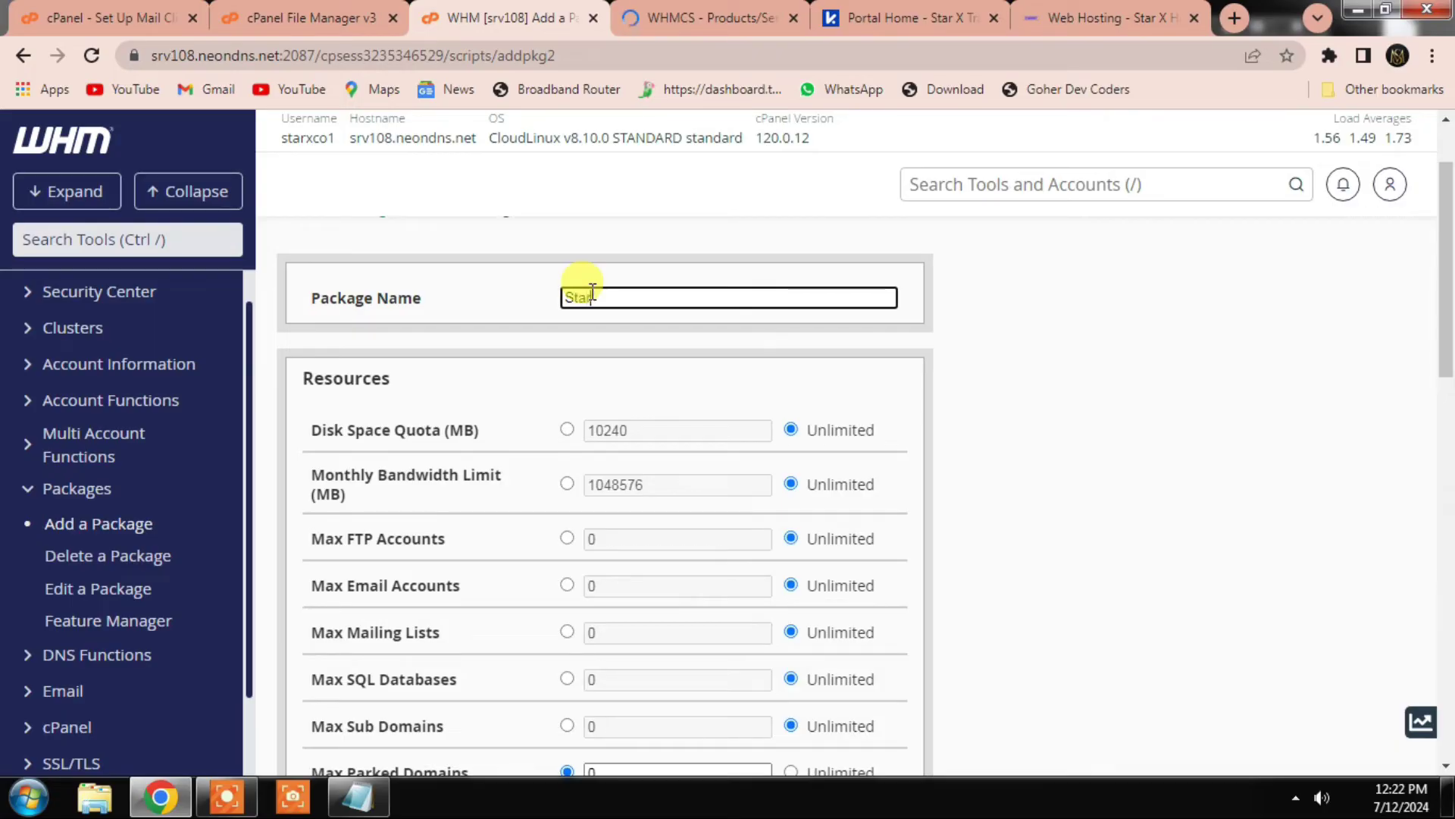
type(" Basic")
scroll(657, 379, "down", 1)
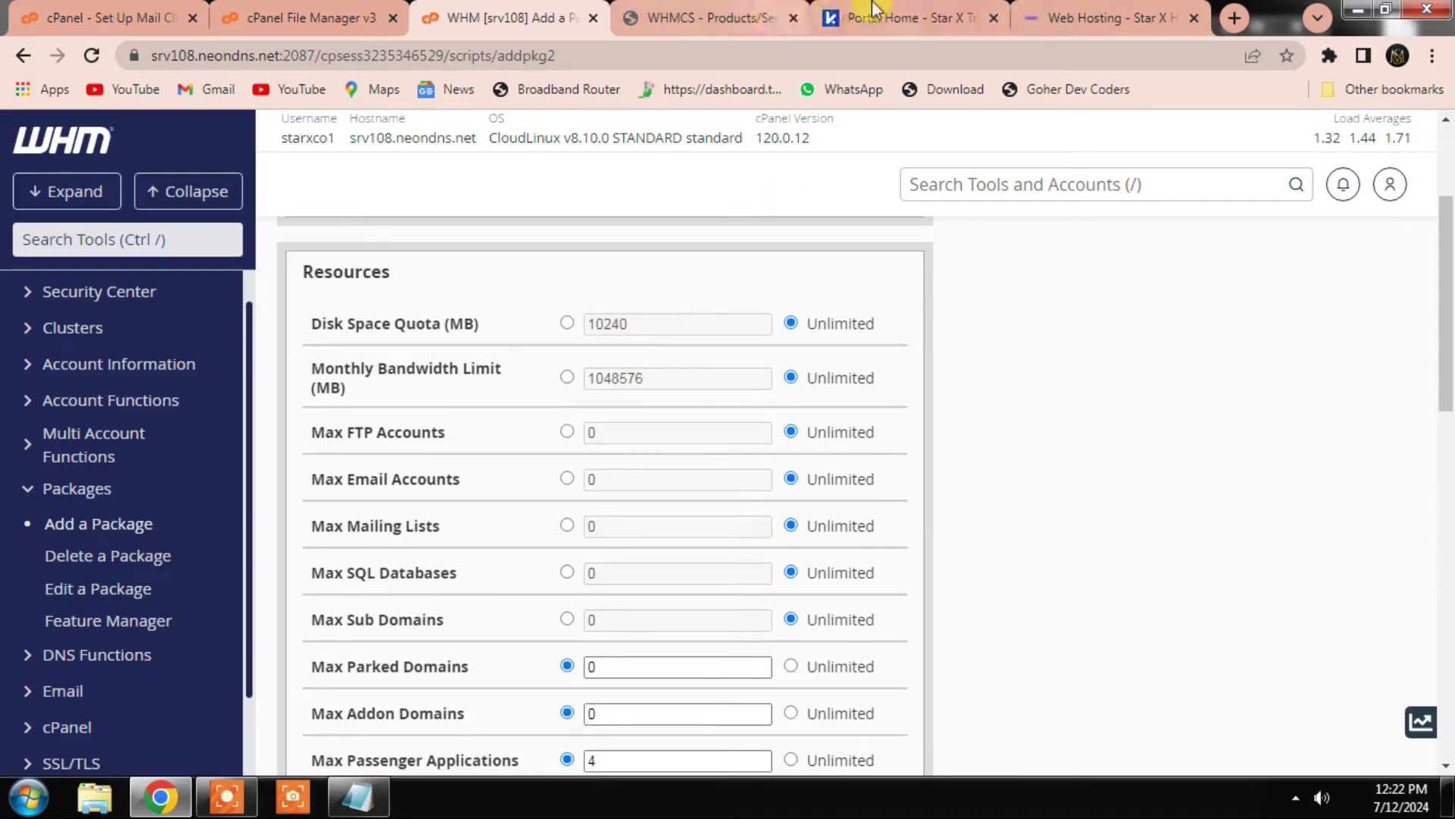
left_click(746, 16)
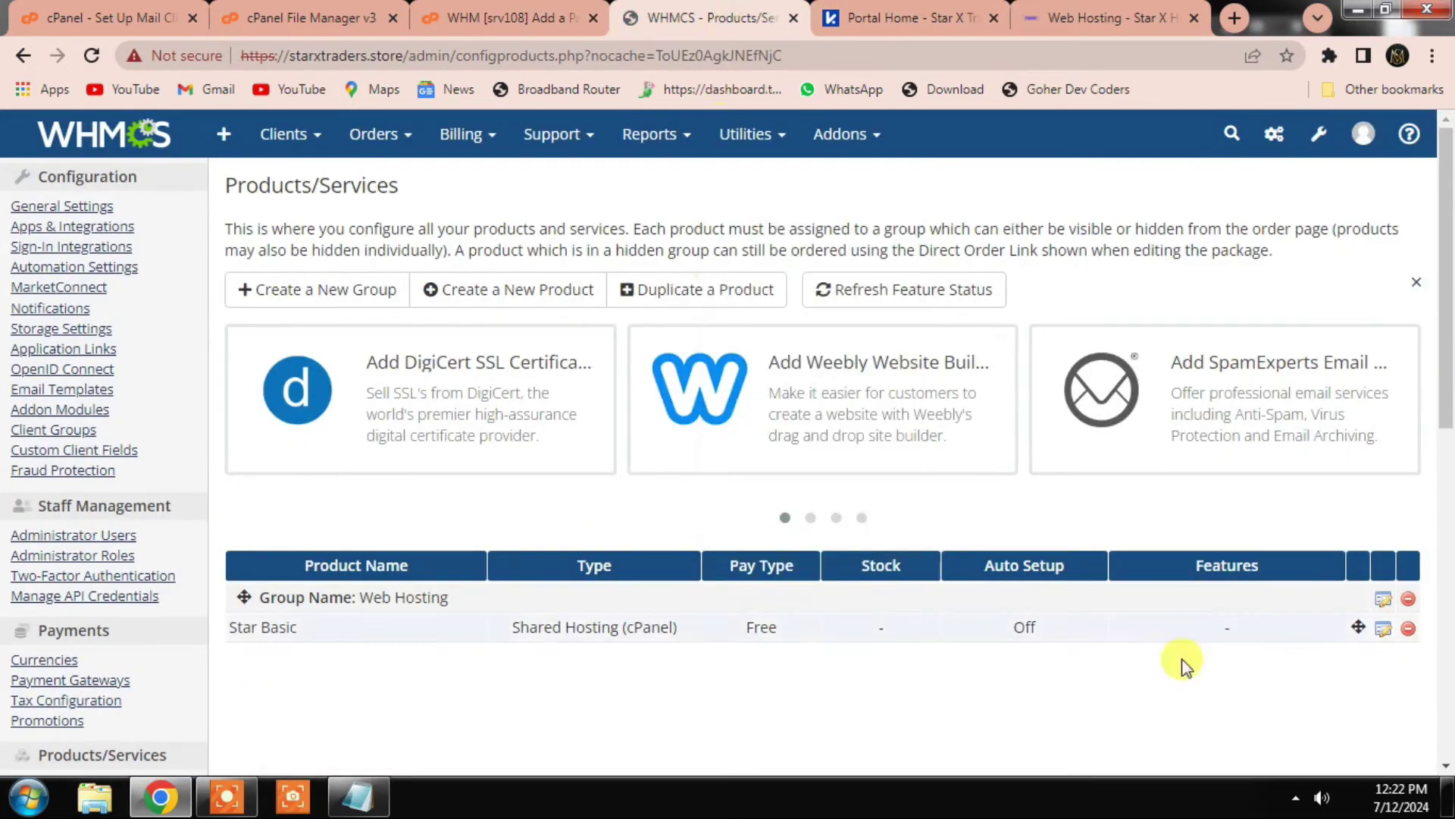
left_click(1384, 629)
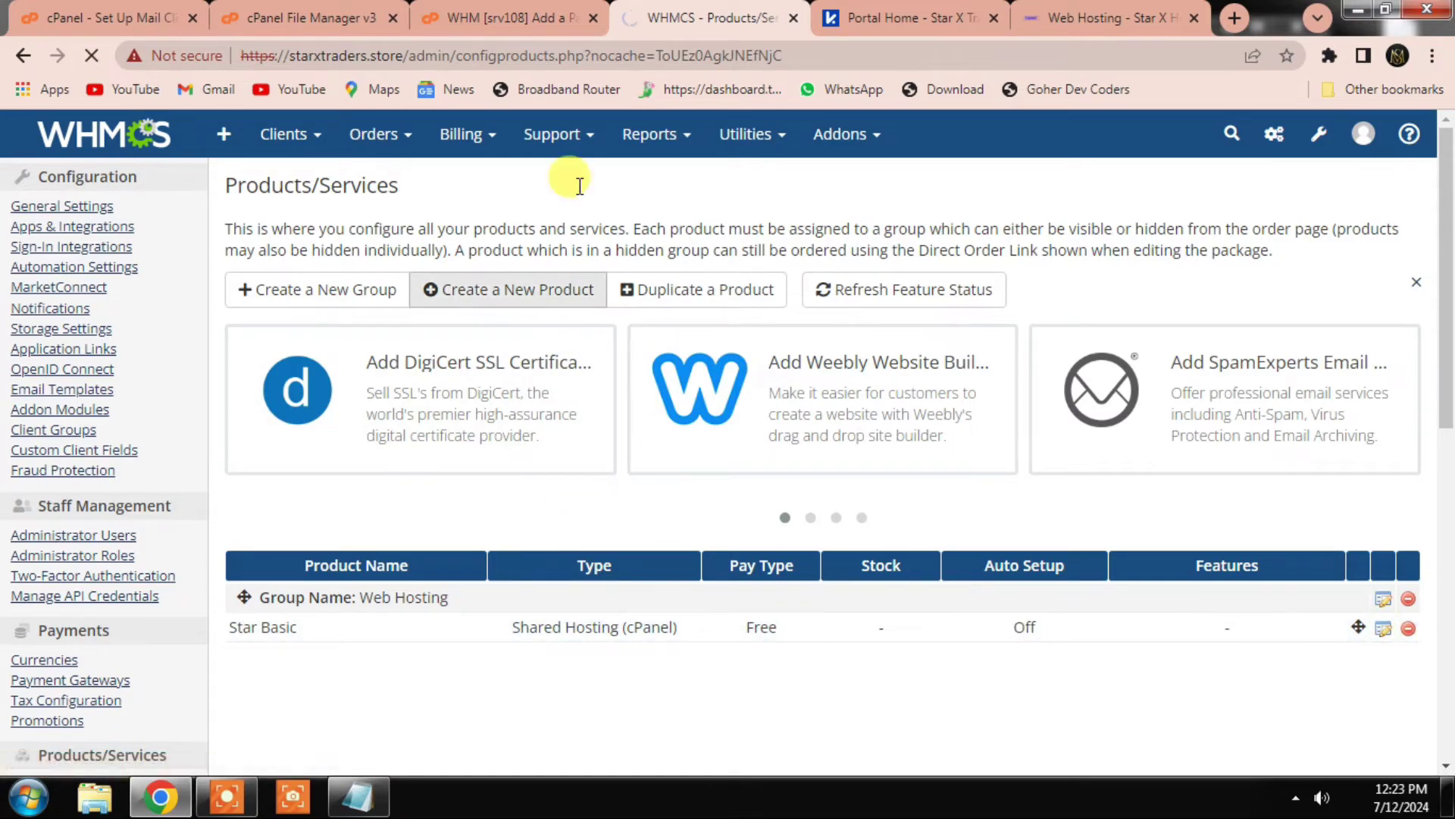
left_click(506, 18)
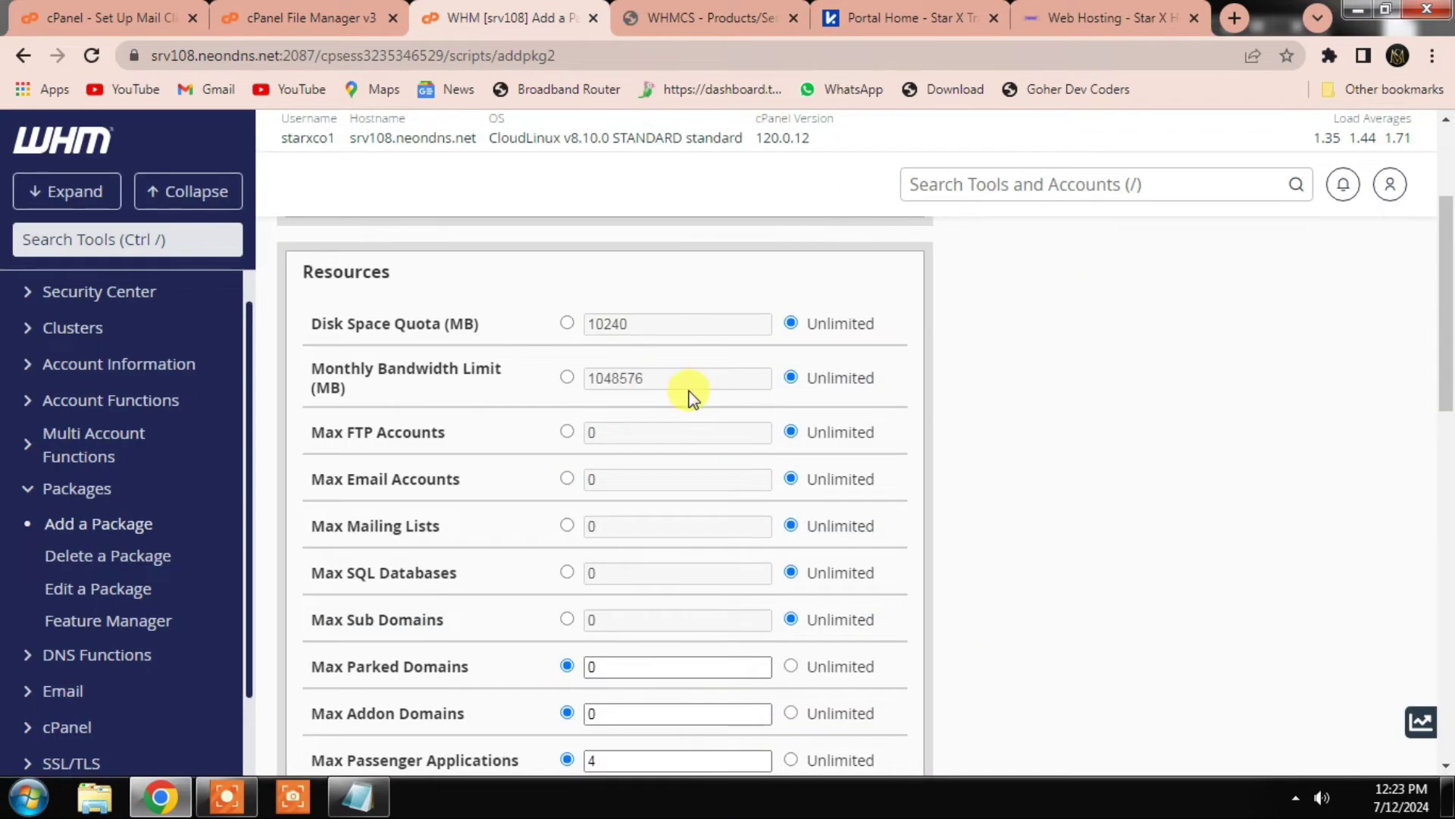
scroll(629, 394, "down", 2)
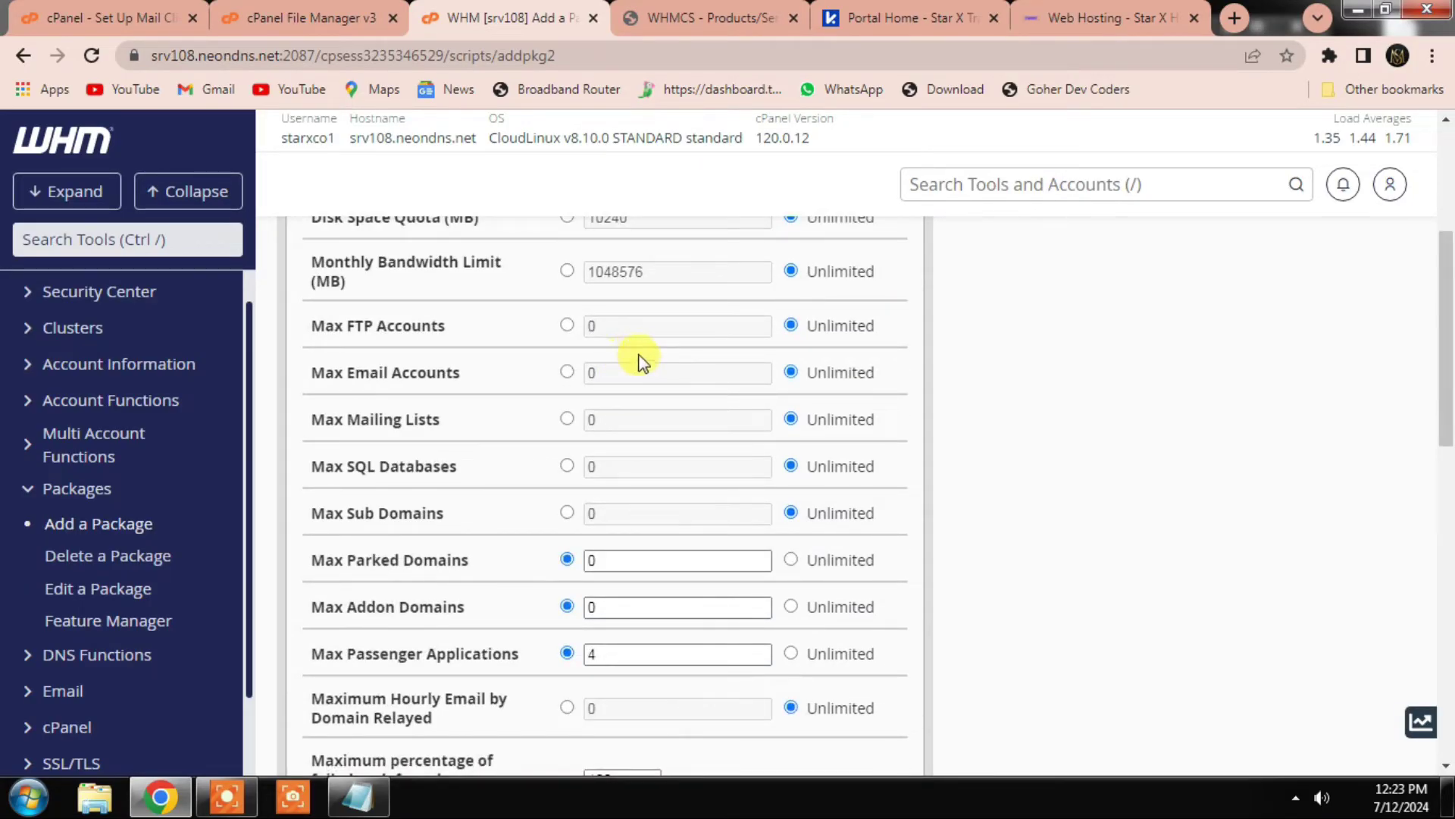
left_click(703, 11)
Step: Paste the Star 1 feature text into Star Basic's Product Description again
scroll(648, 508, "down", 3)
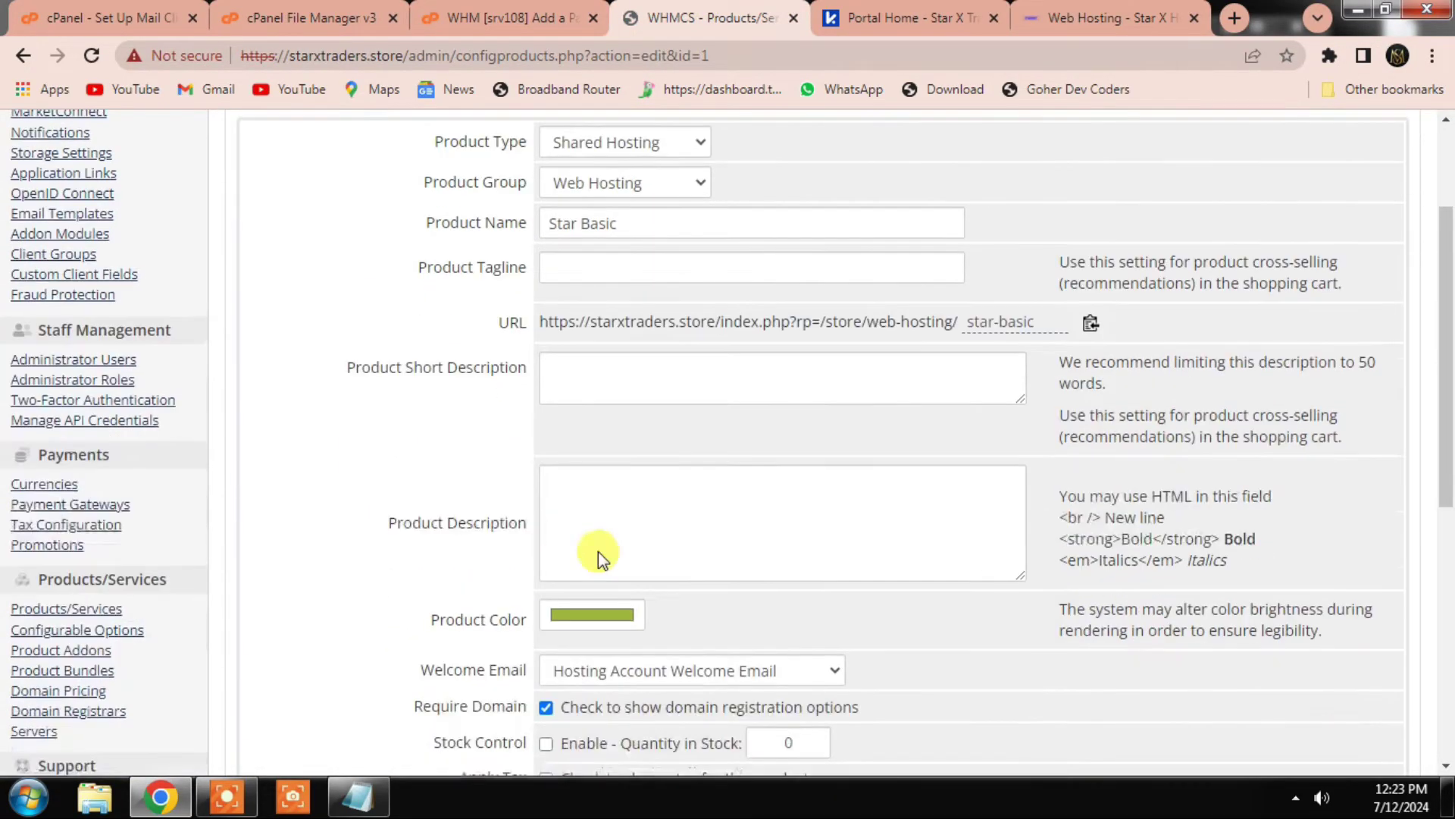
left_click(651, 489)
type("Host Single Website 2 GB NVMe SSD Storage 100 GB Bandwidth 3 Email Account Wordpress Manager Free SSL Certificate 3 MySQL Database 3 Subdomain Imunify360 + Litespeed Free Weekly Backups 99.9% Uptime guarantee 24/7 support")
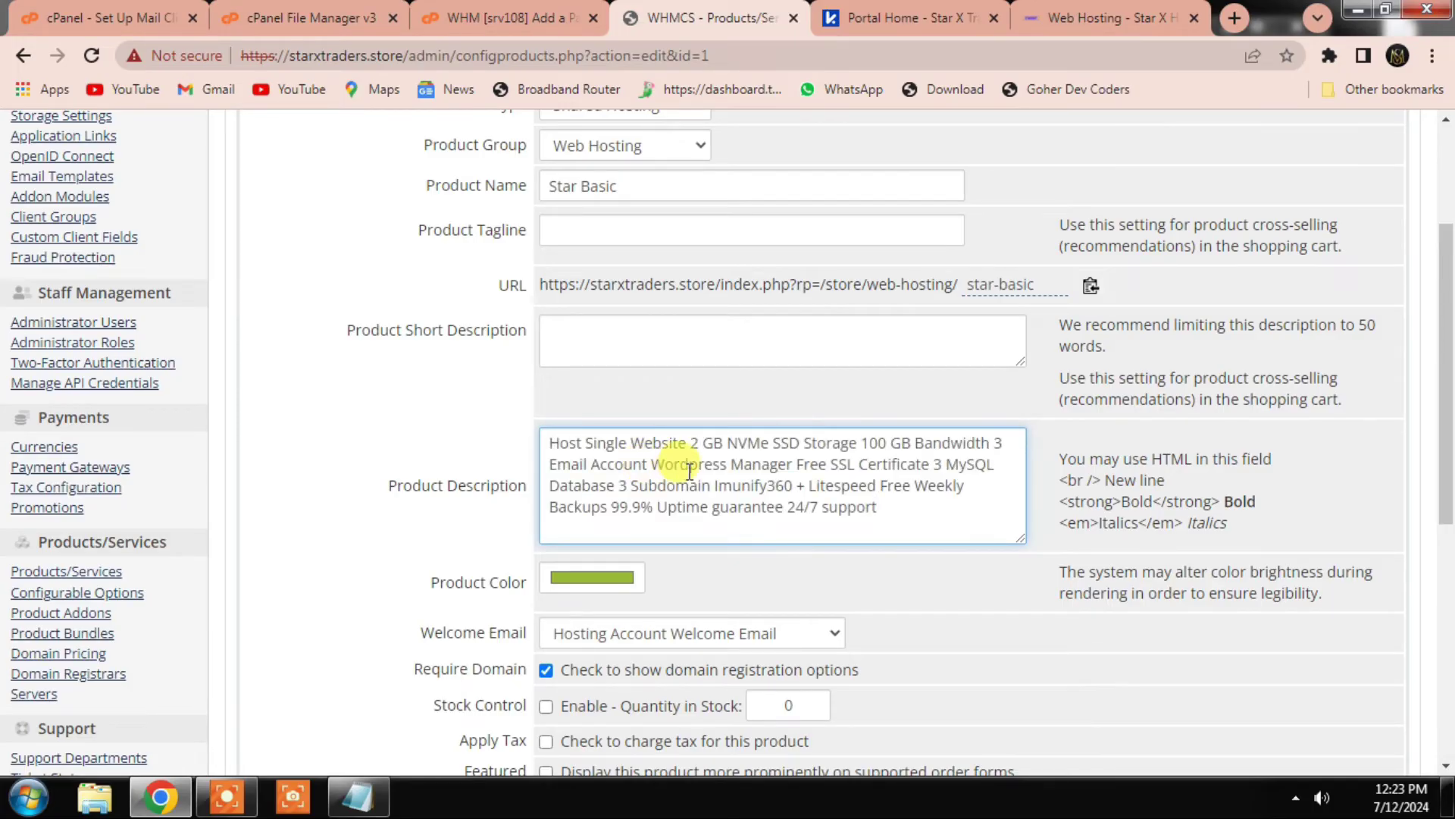
scroll(640, 491, "up", 2)
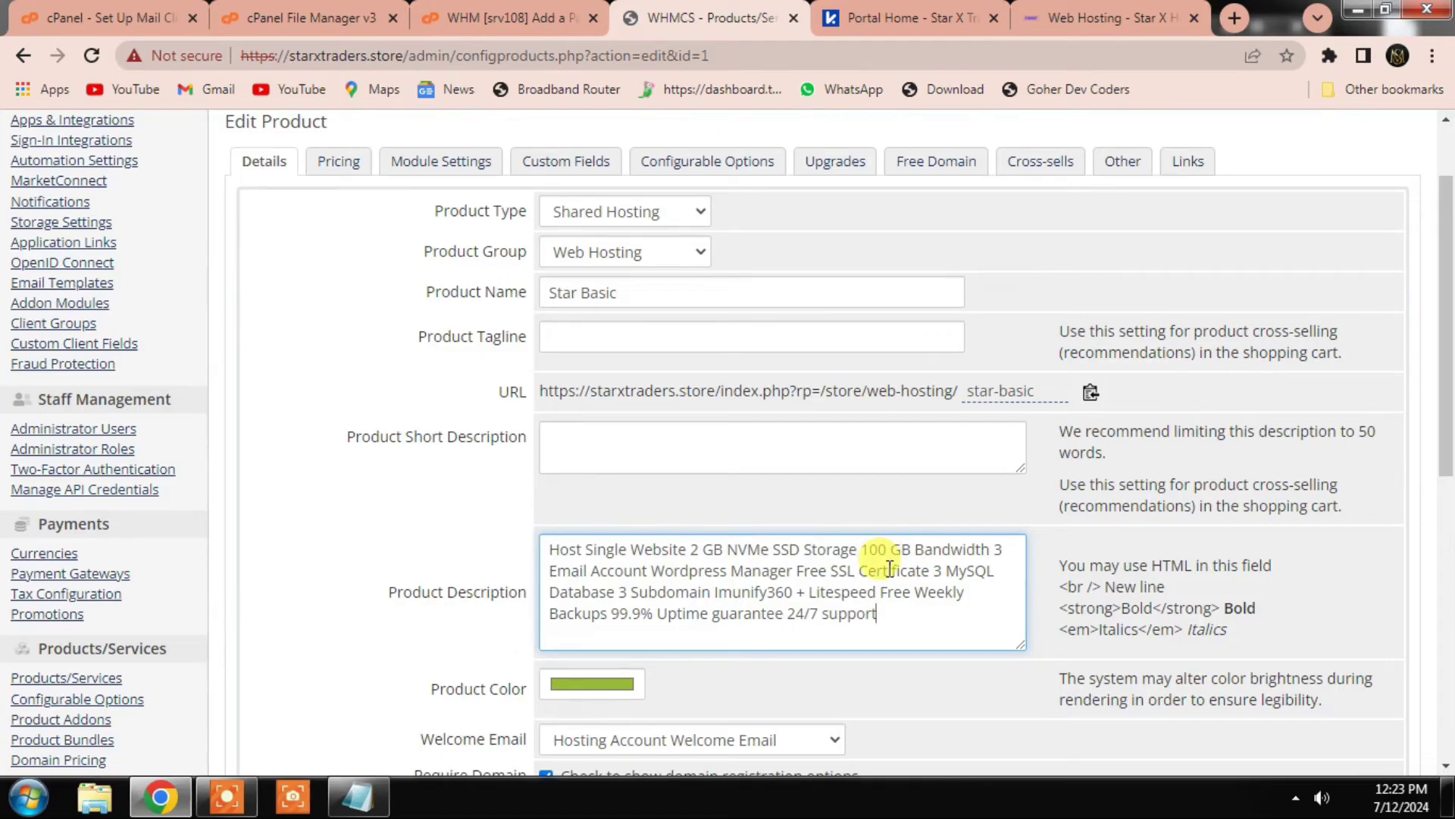
left_click(542, 9)
left_click(652, 16)
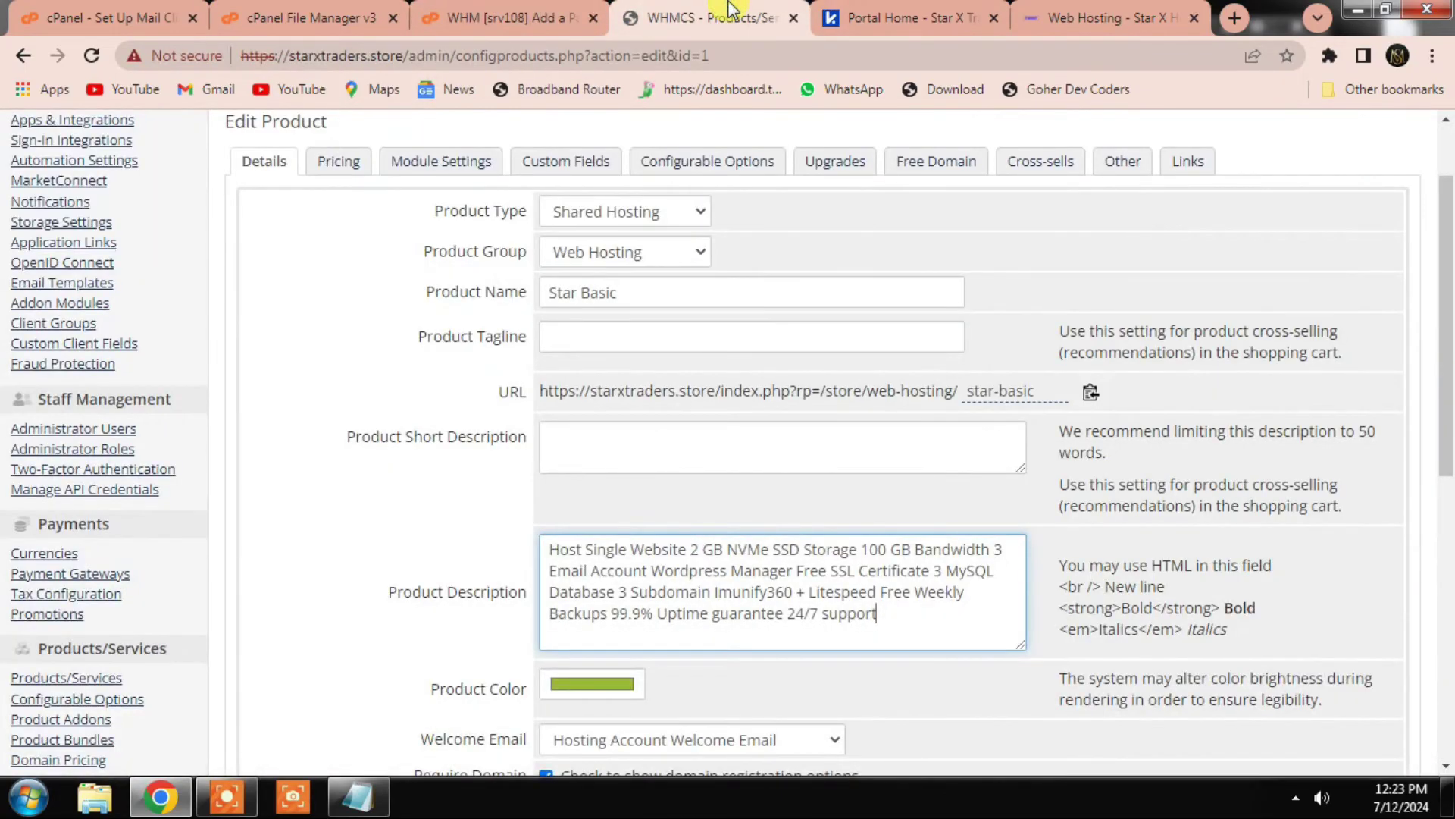
left_click(550, 15)
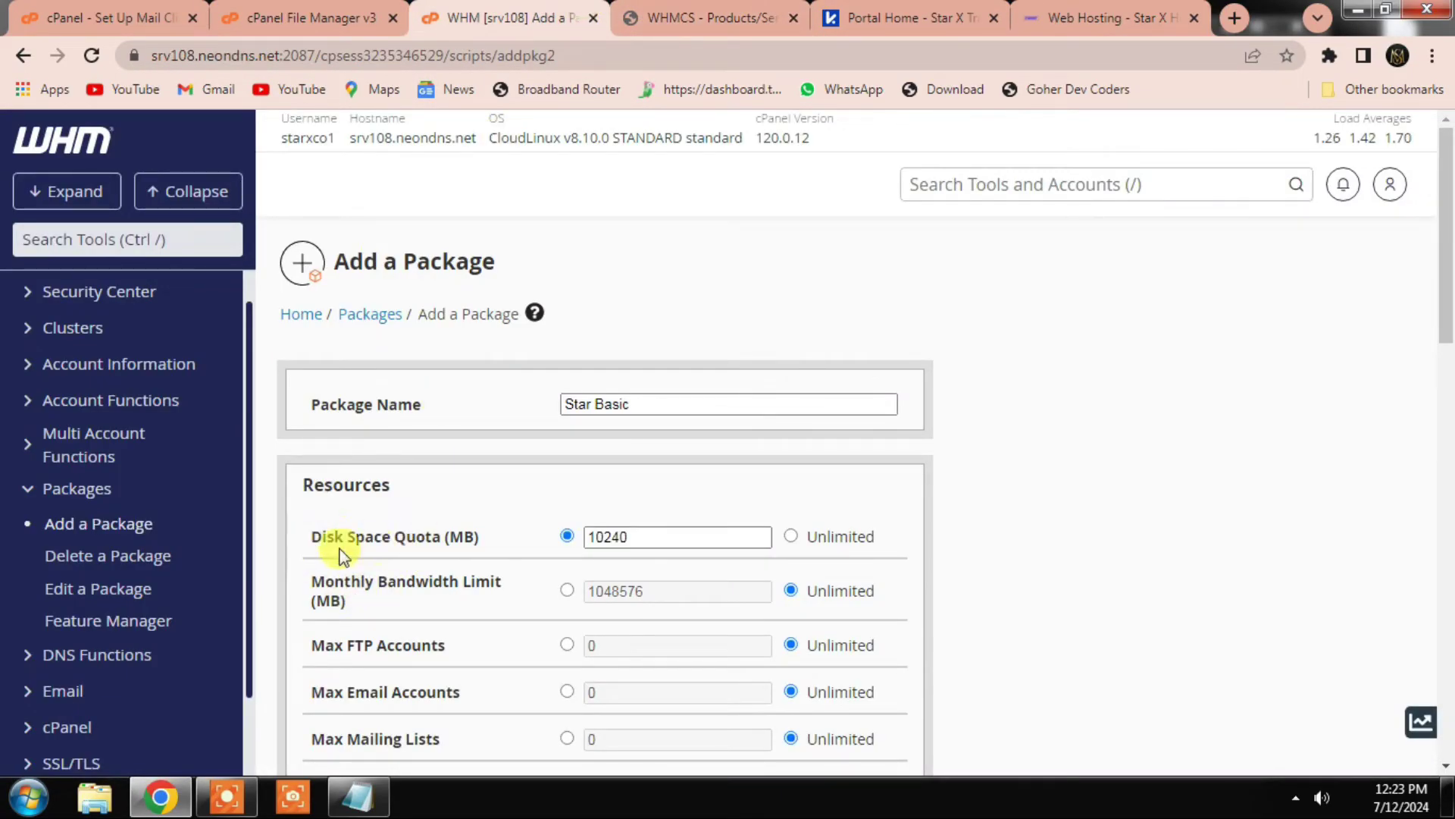
Step: Give the Star Basic package 2000 MB disk quota and 100000 MB monthly bandwidth
left_click_drag(669, 539, 540, 520)
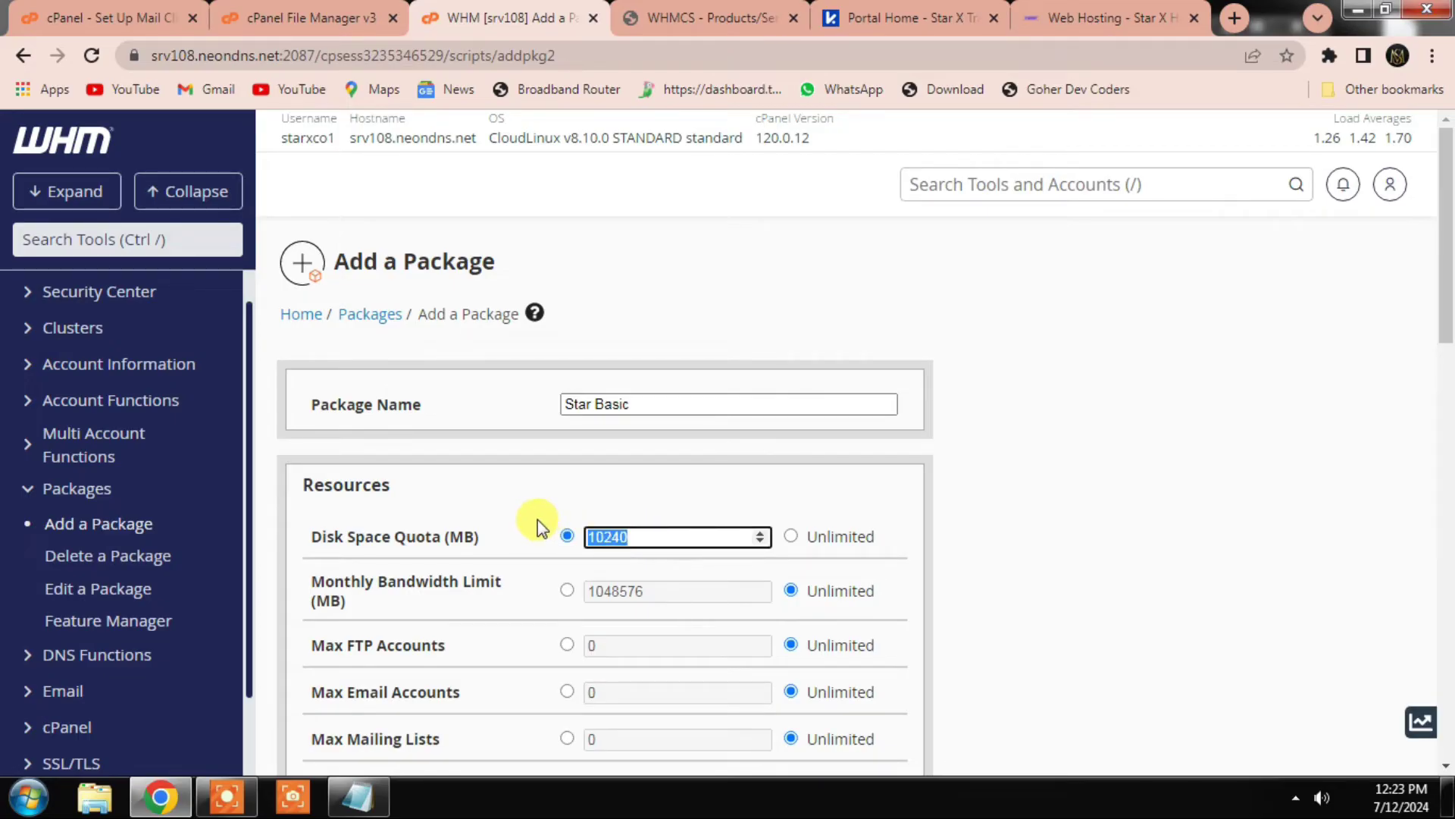
type("2000")
left_click(569, 591)
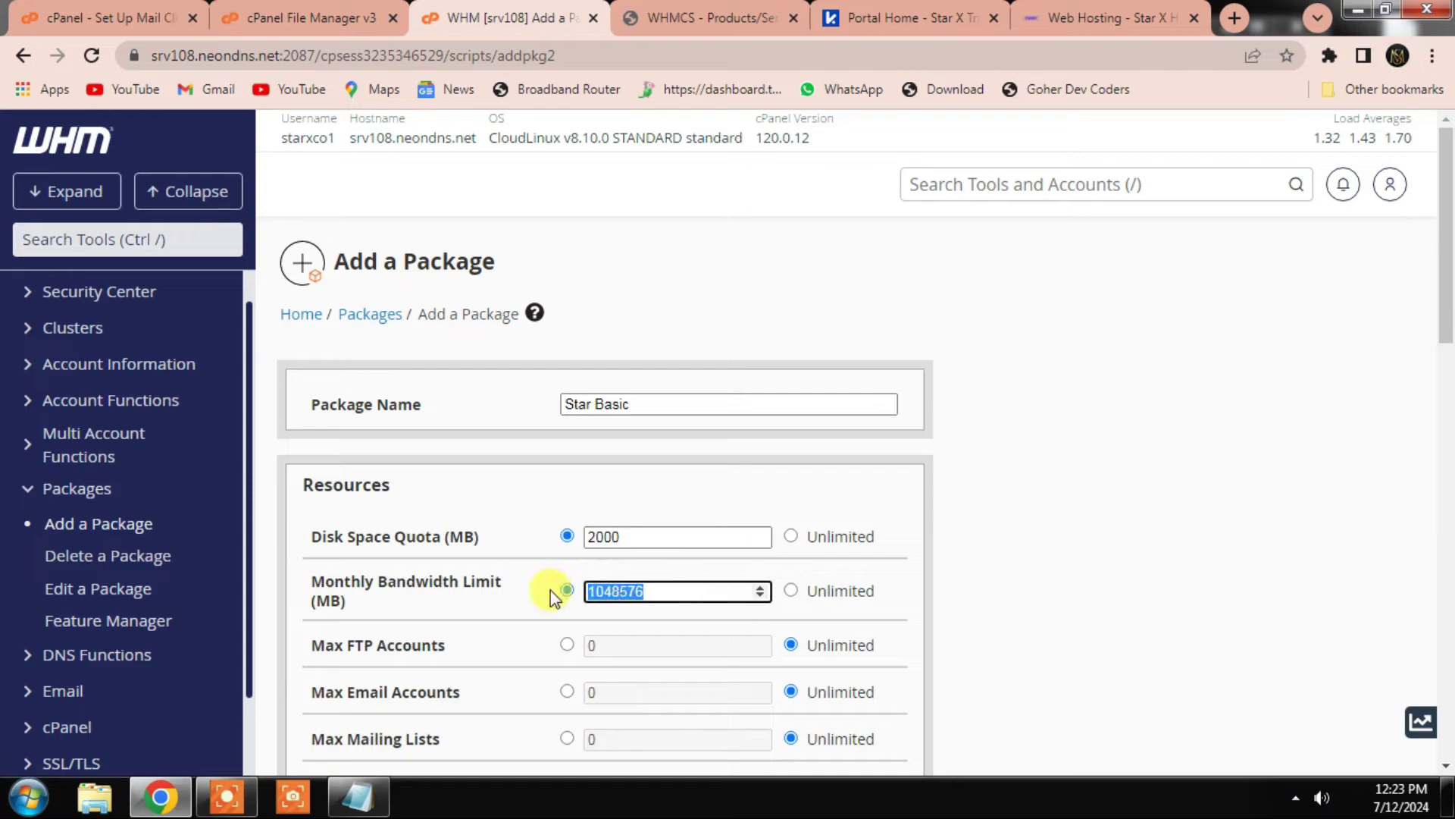
type("10000")
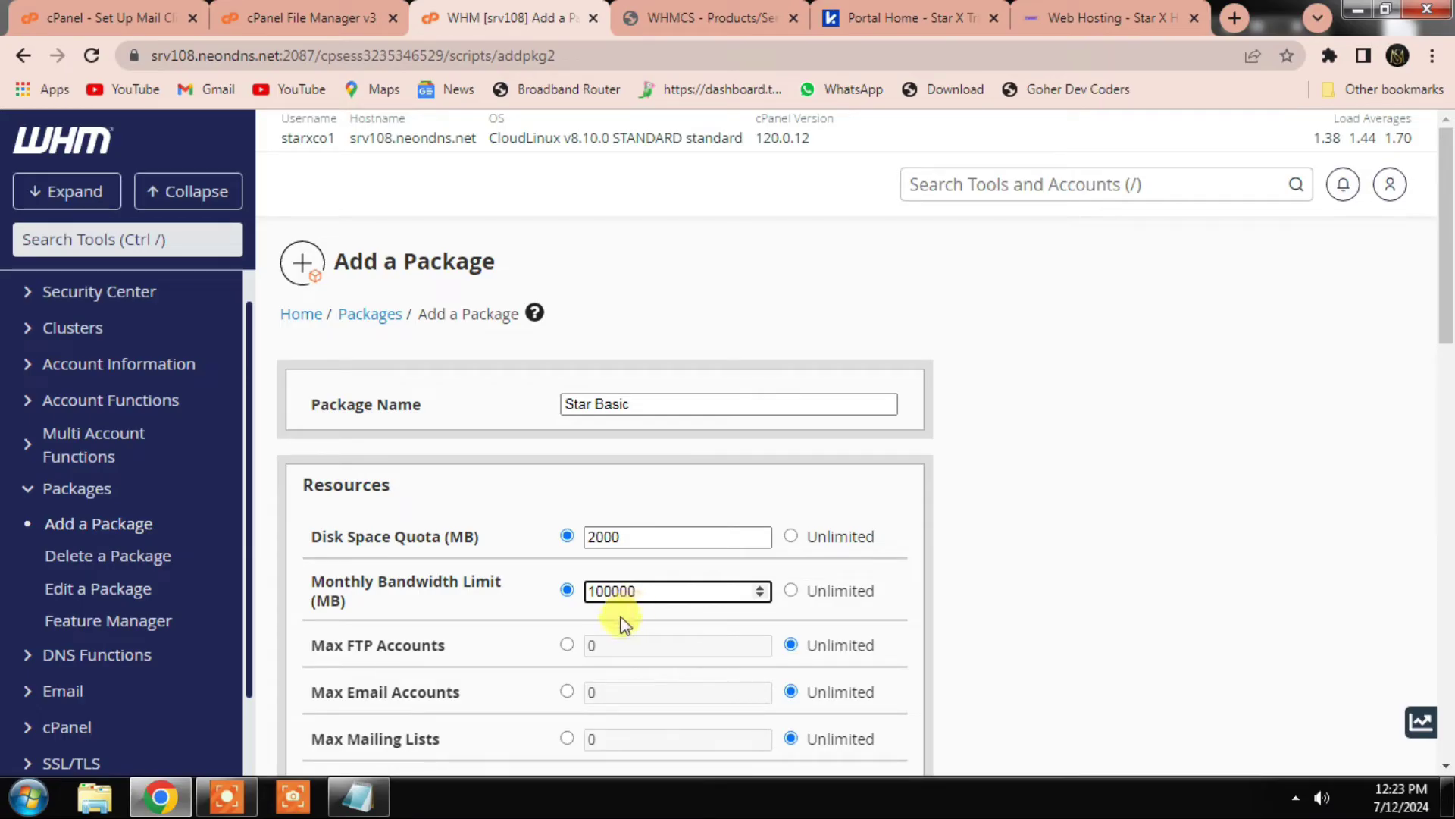
type("0")
scroll(652, 591, "down", 1)
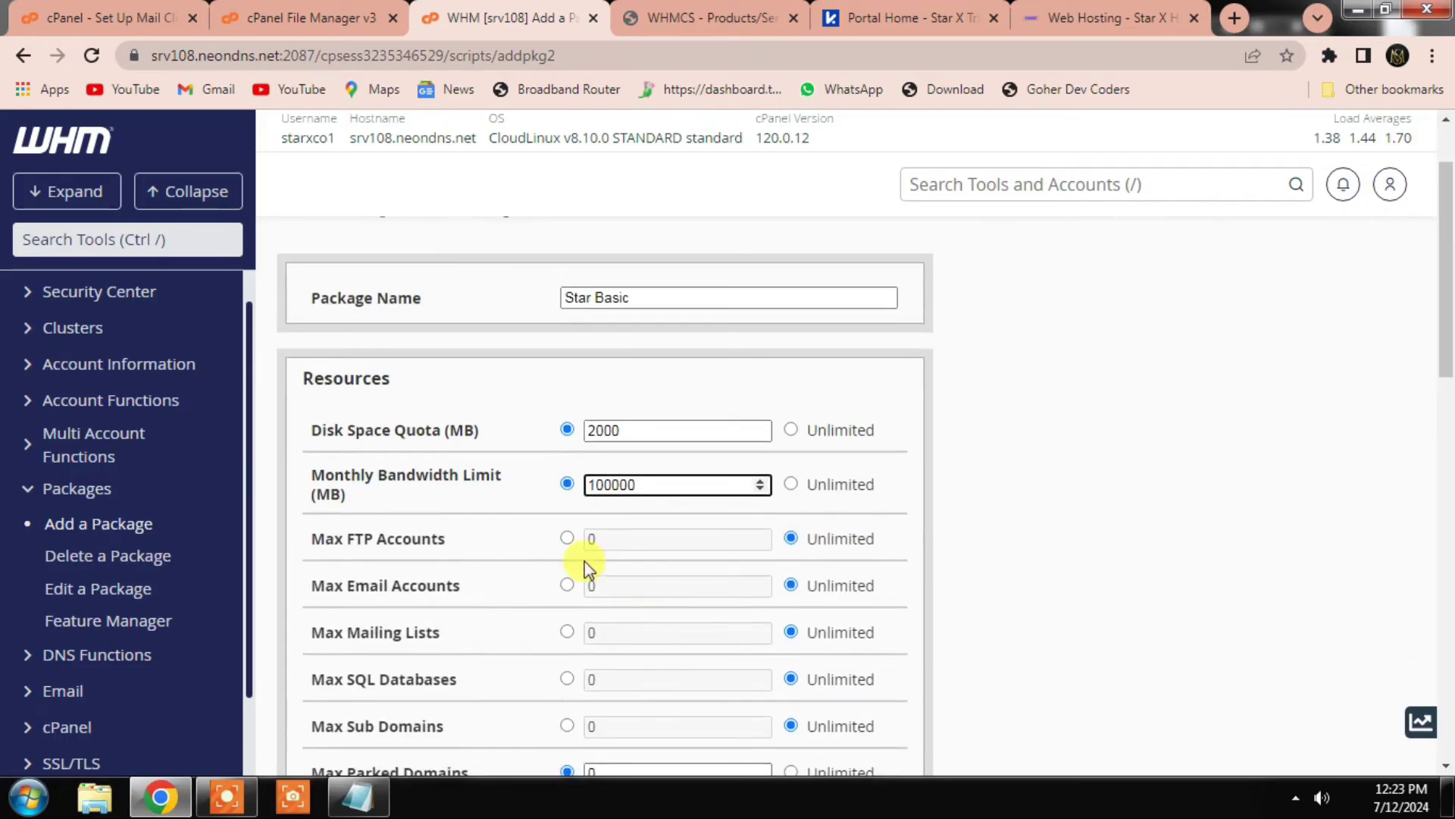
Step: Check the WHMCS product description, then take FTP, email, mailing list, SQL and subdomain limits off Unlimited
left_click(743, 17)
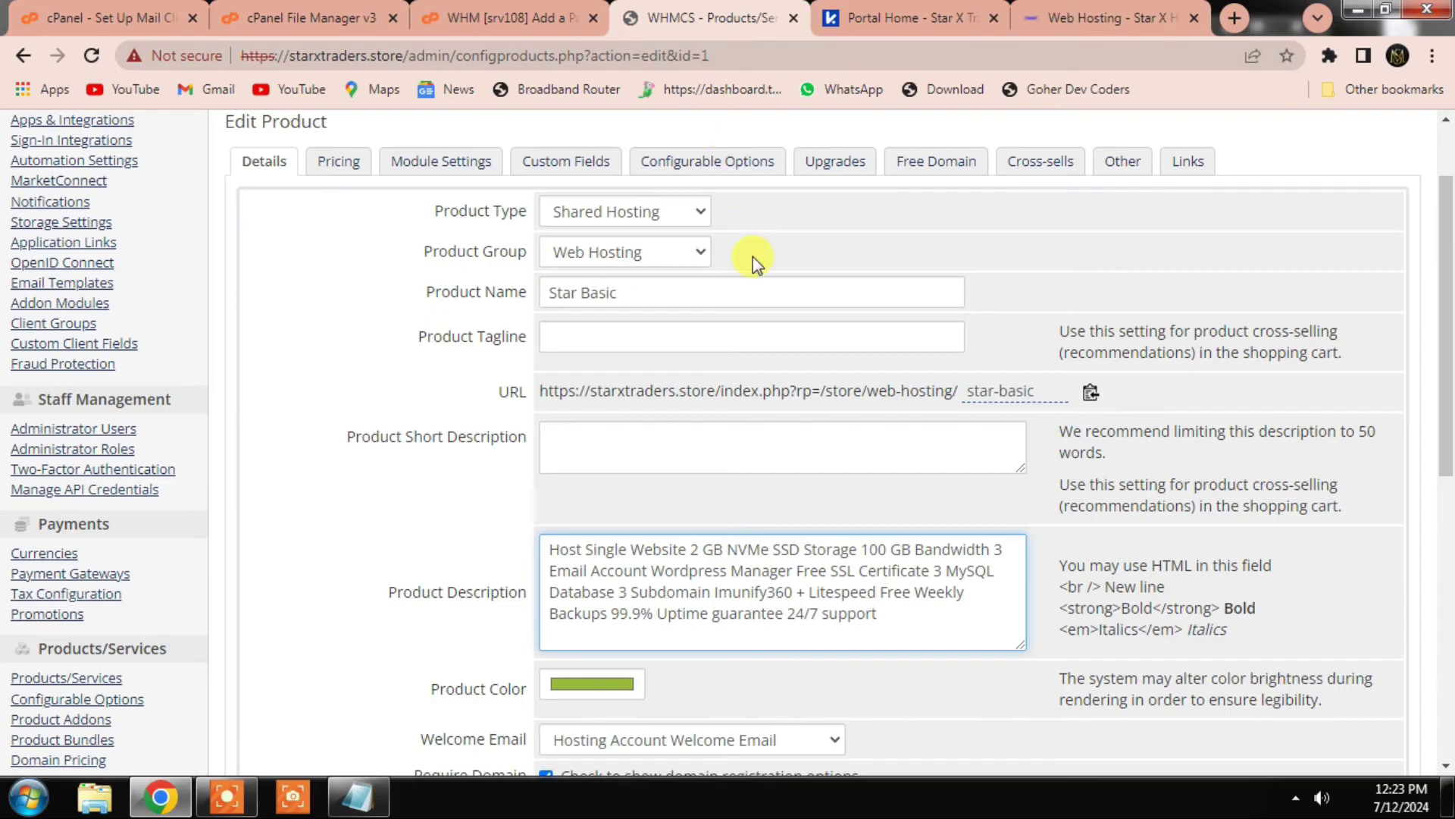
left_click(507, 17)
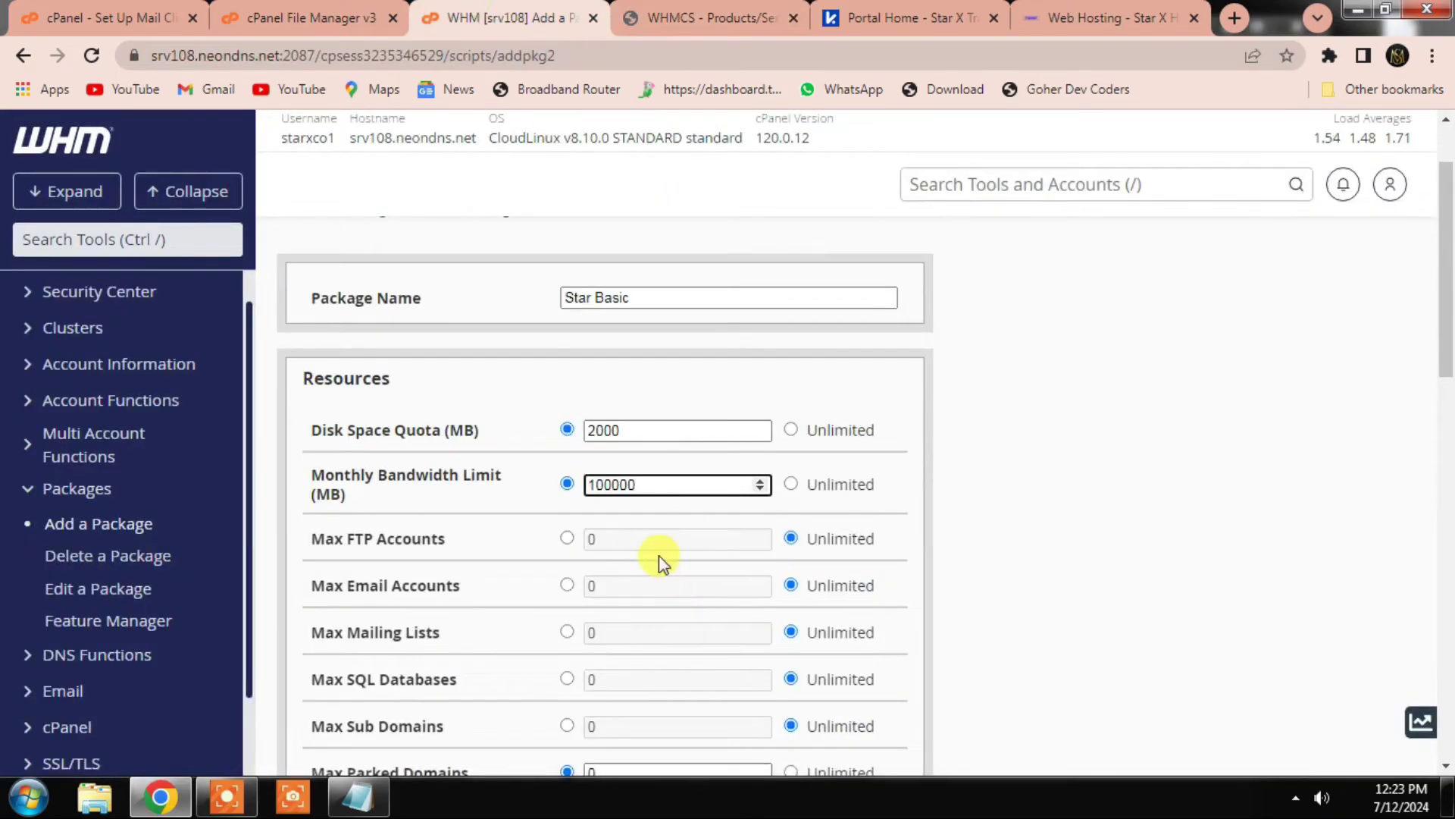
left_click(743, 17)
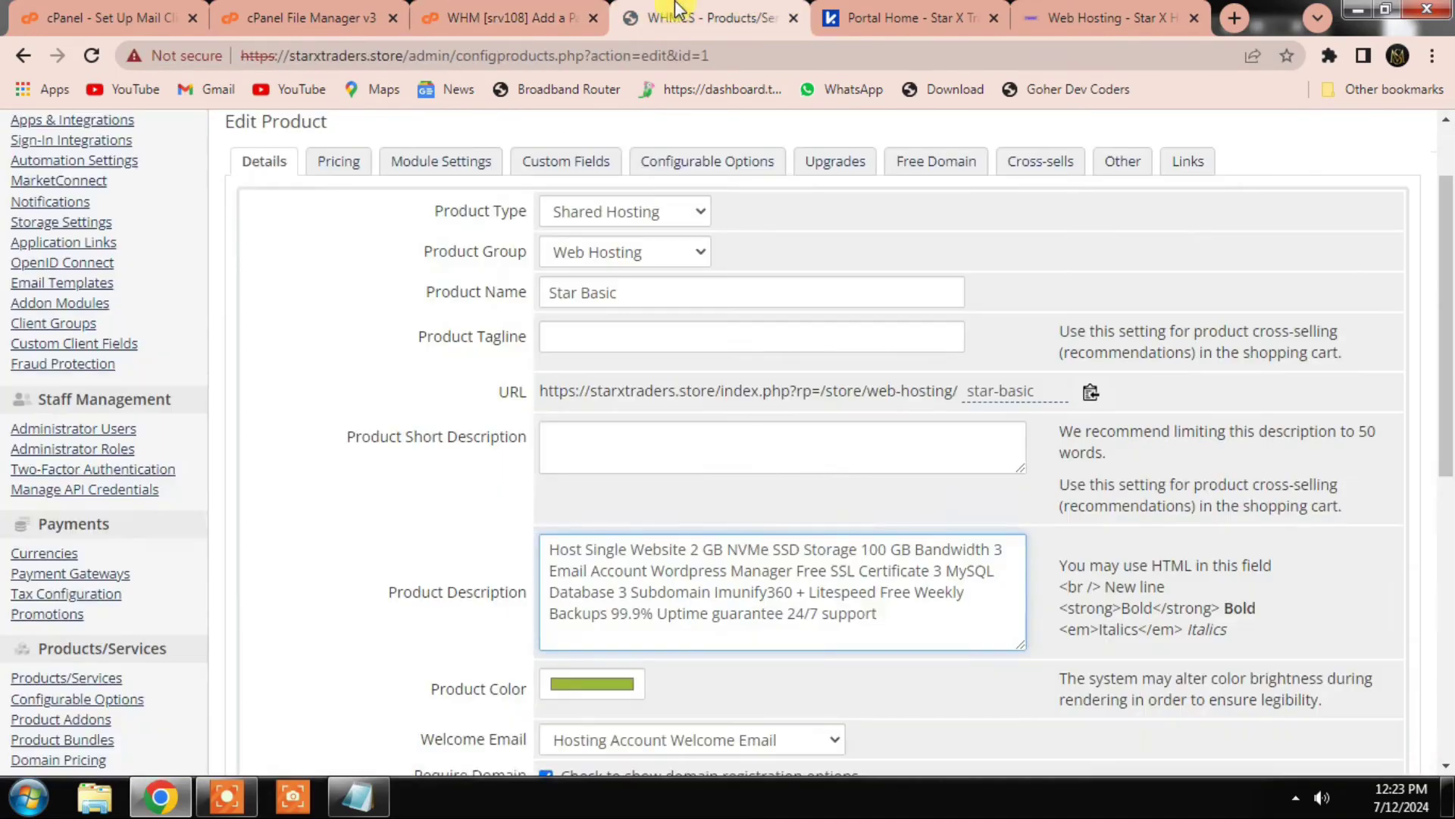
left_click(506, 17)
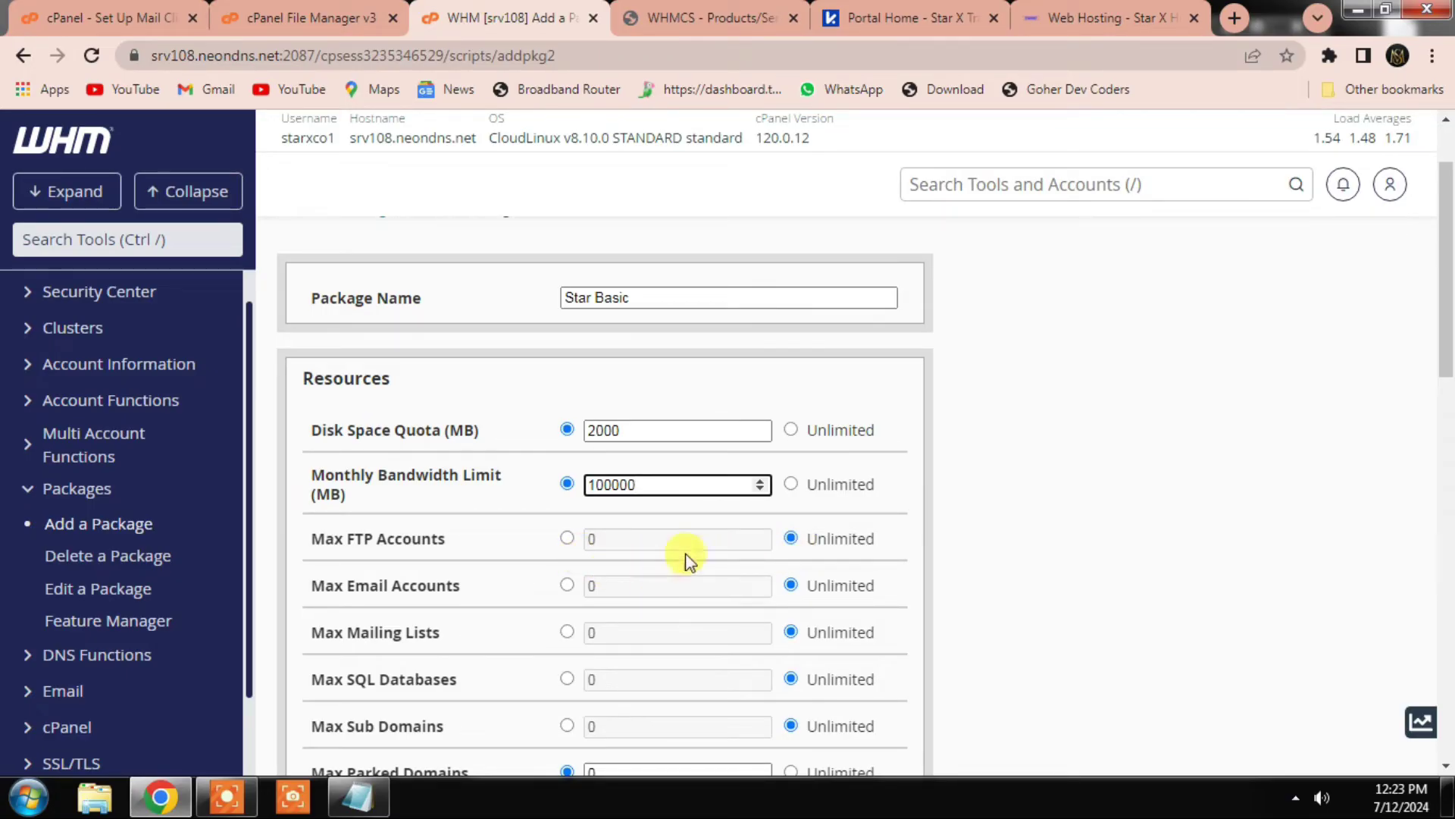
left_click(567, 539)
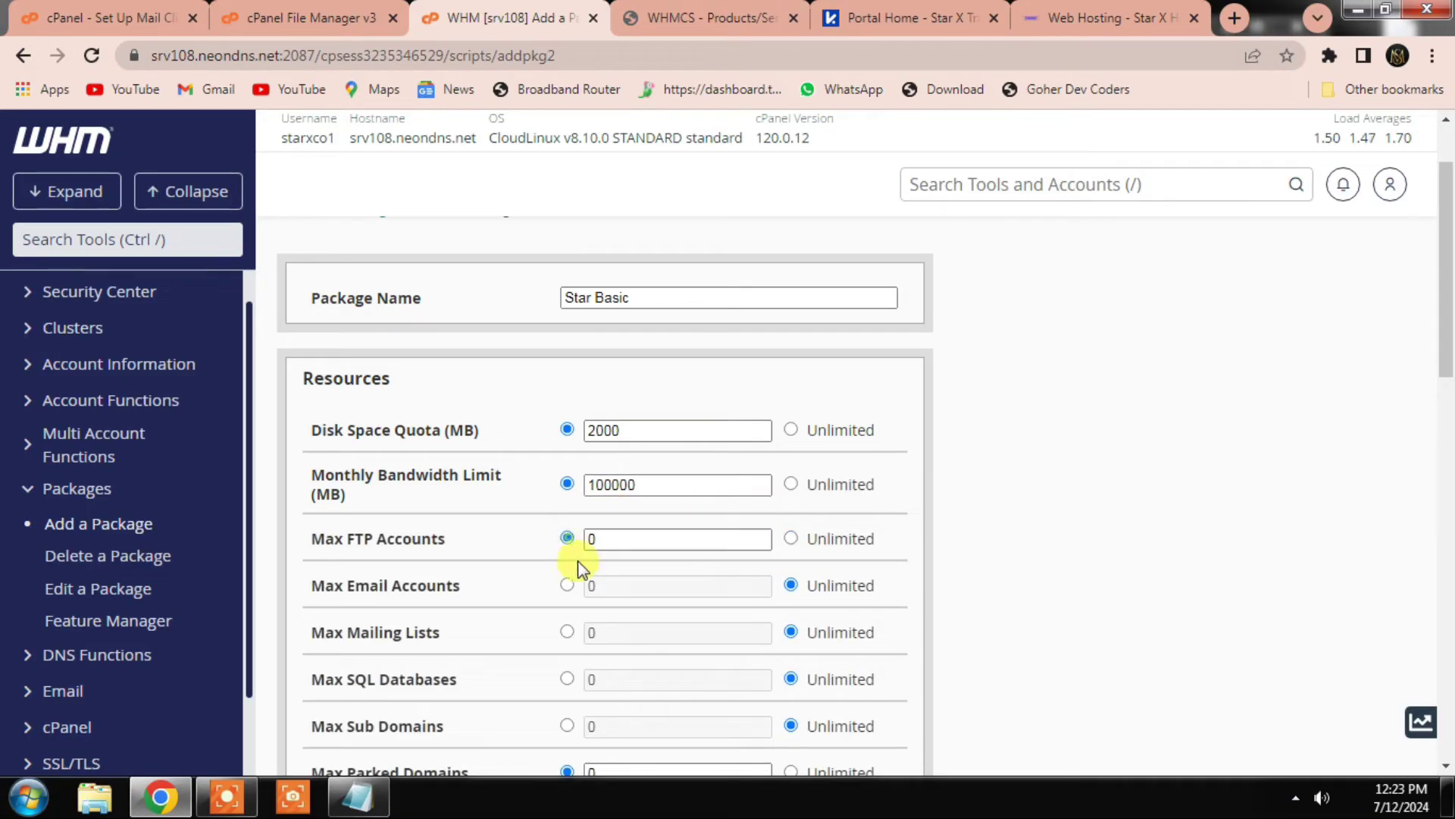
left_click(568, 586)
left_click(568, 632)
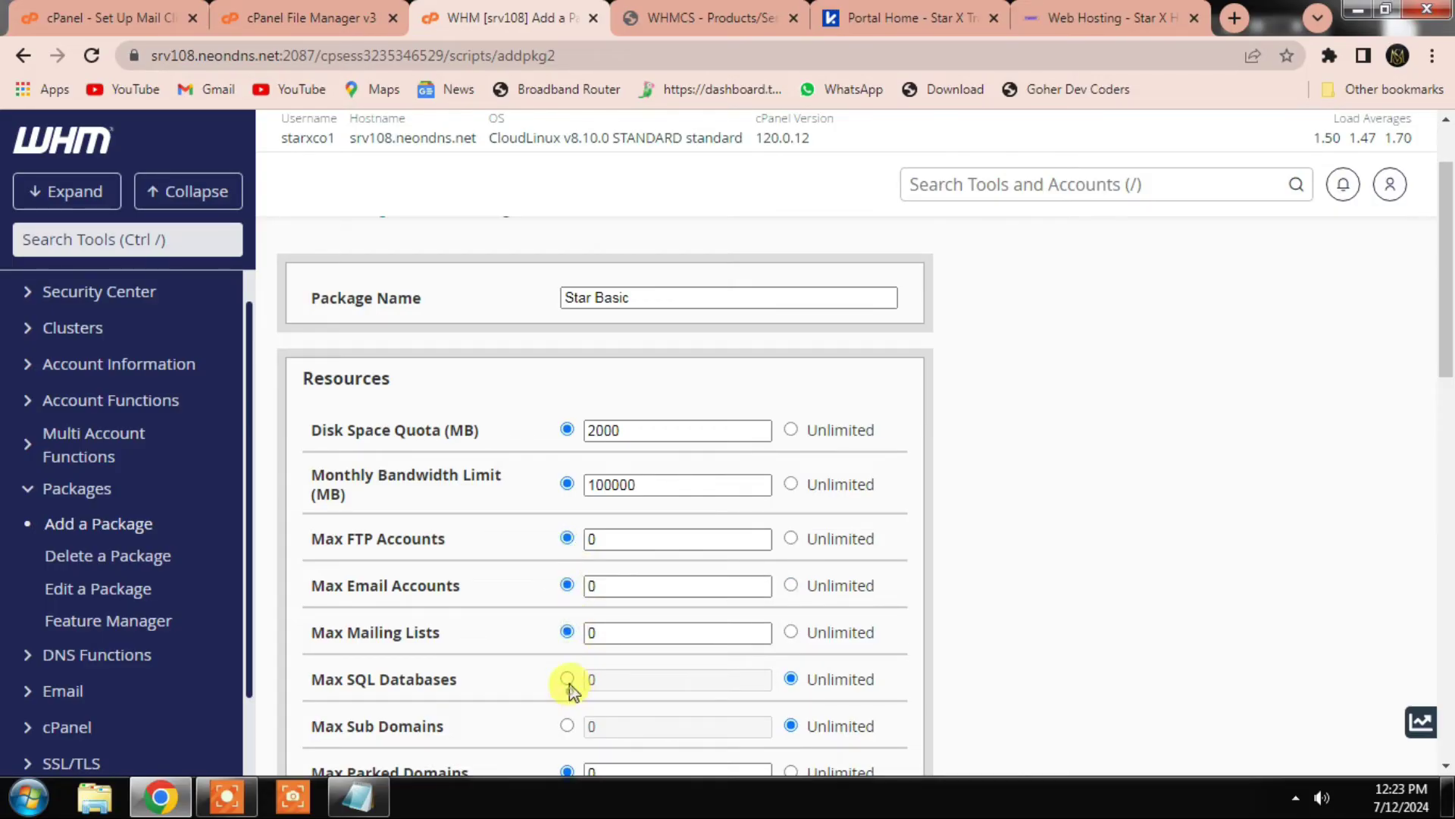
left_click(567, 680)
left_click(567, 725)
Step: Set FTP, email, mailing list, SQL, subdomain and parked domain limits to 1
left_click(592, 540)
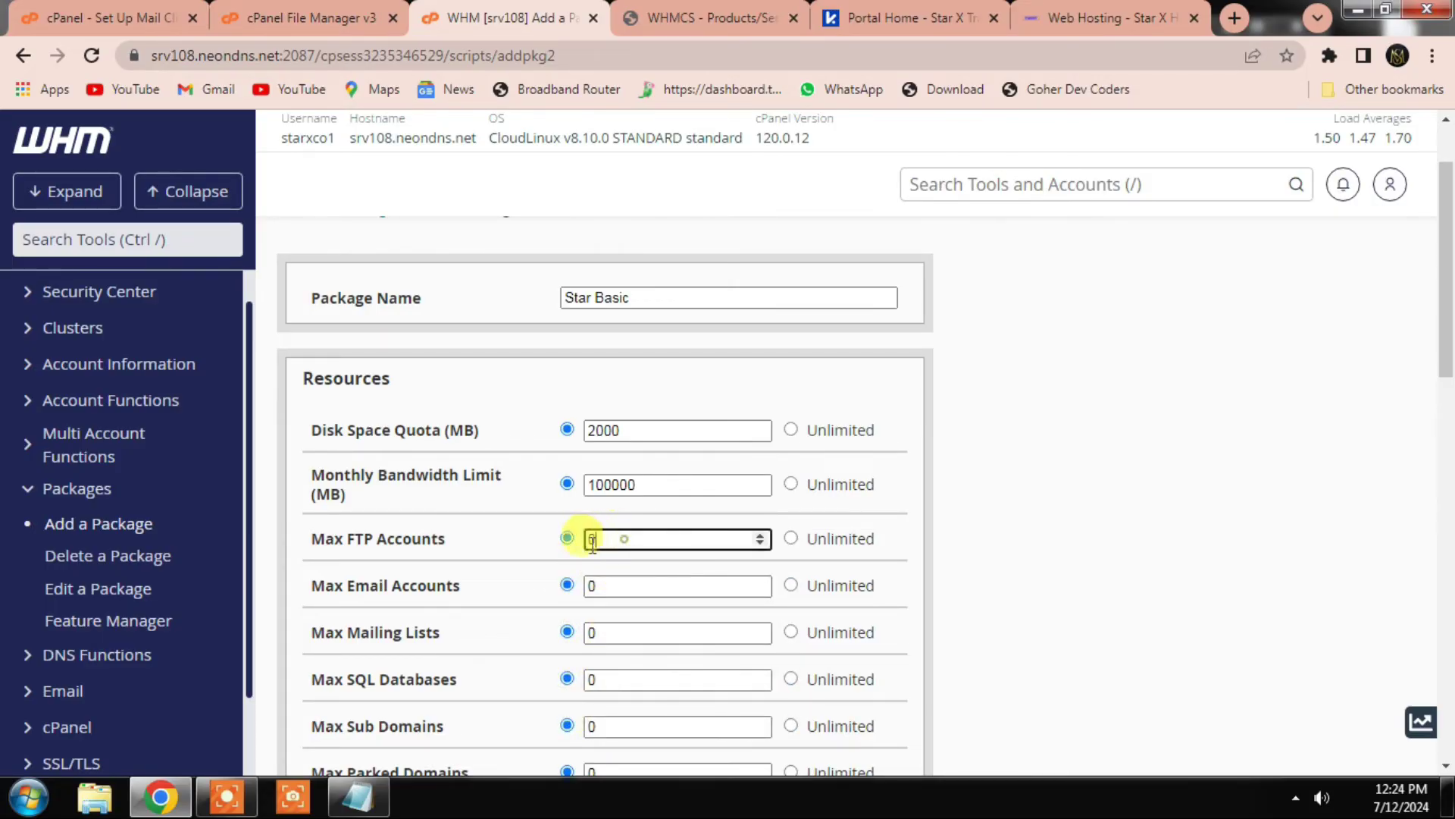
type("1")
left_click(596, 585)
type("1")
left_click(617, 633)
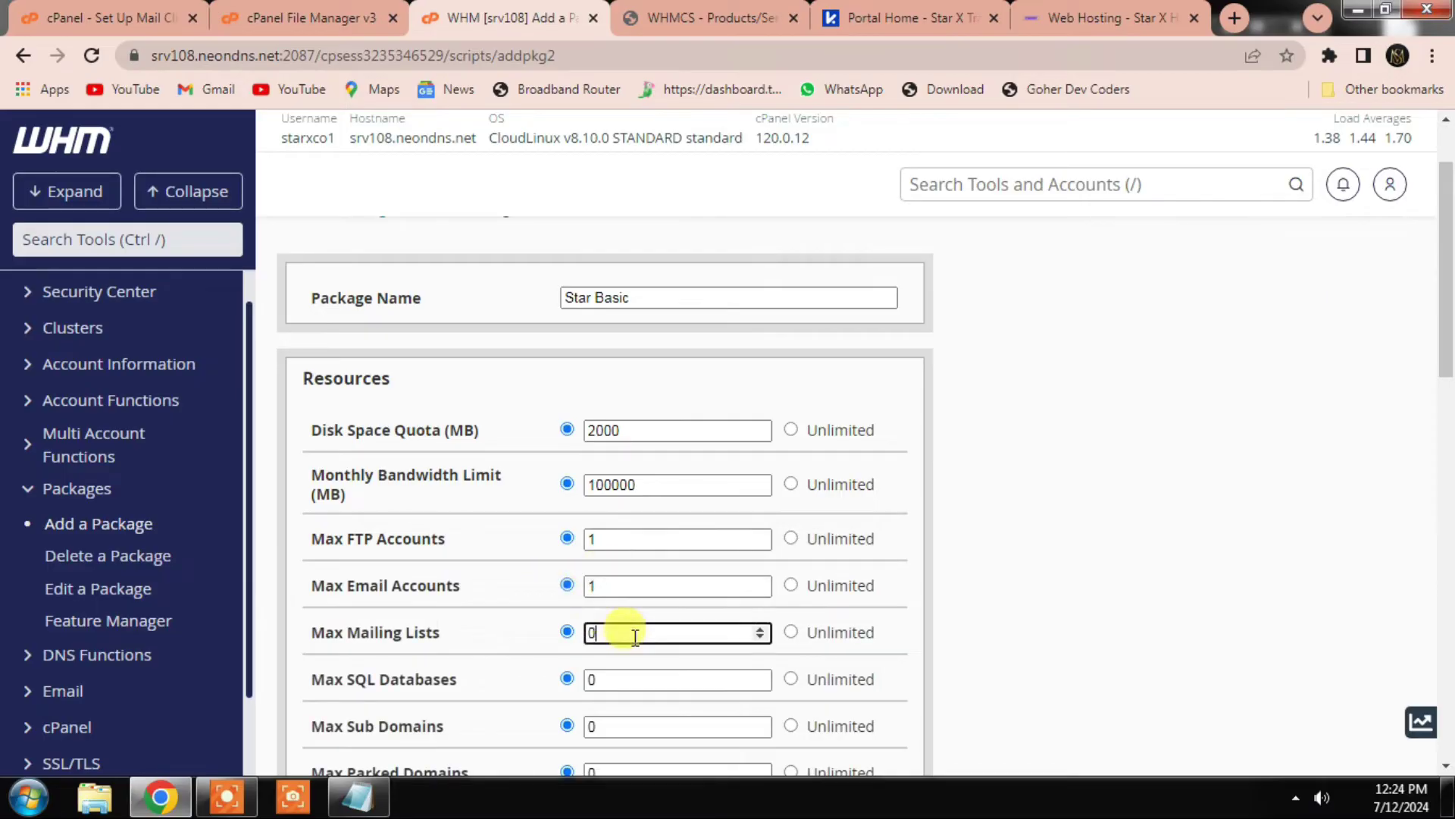
type("1")
left_click(618, 679)
type("1")
left_click(623, 726)
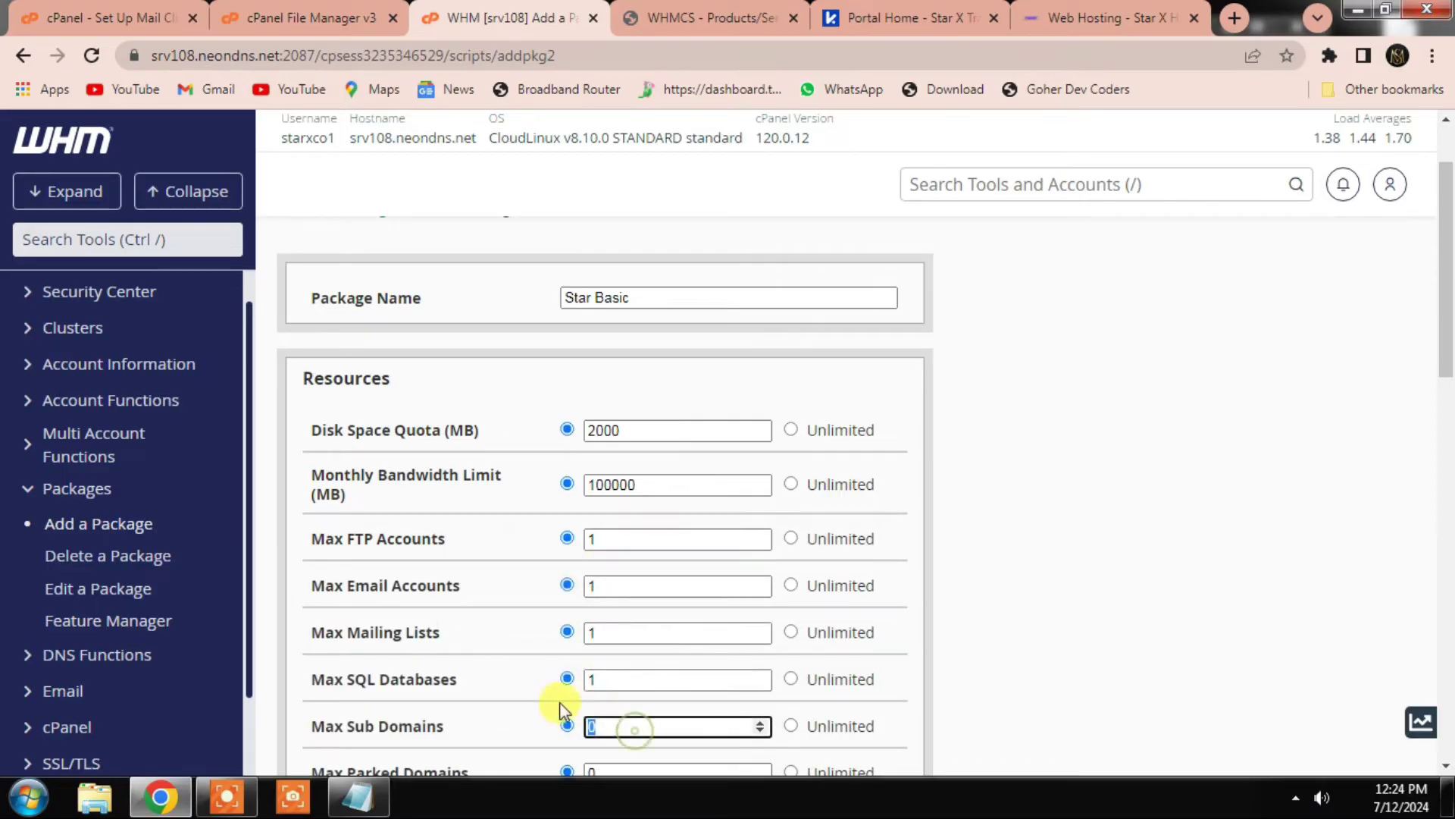
type("1")
scroll(577, 693, "down", 2)
scroll(576, 693, "down", 1)
left_click(600, 560)
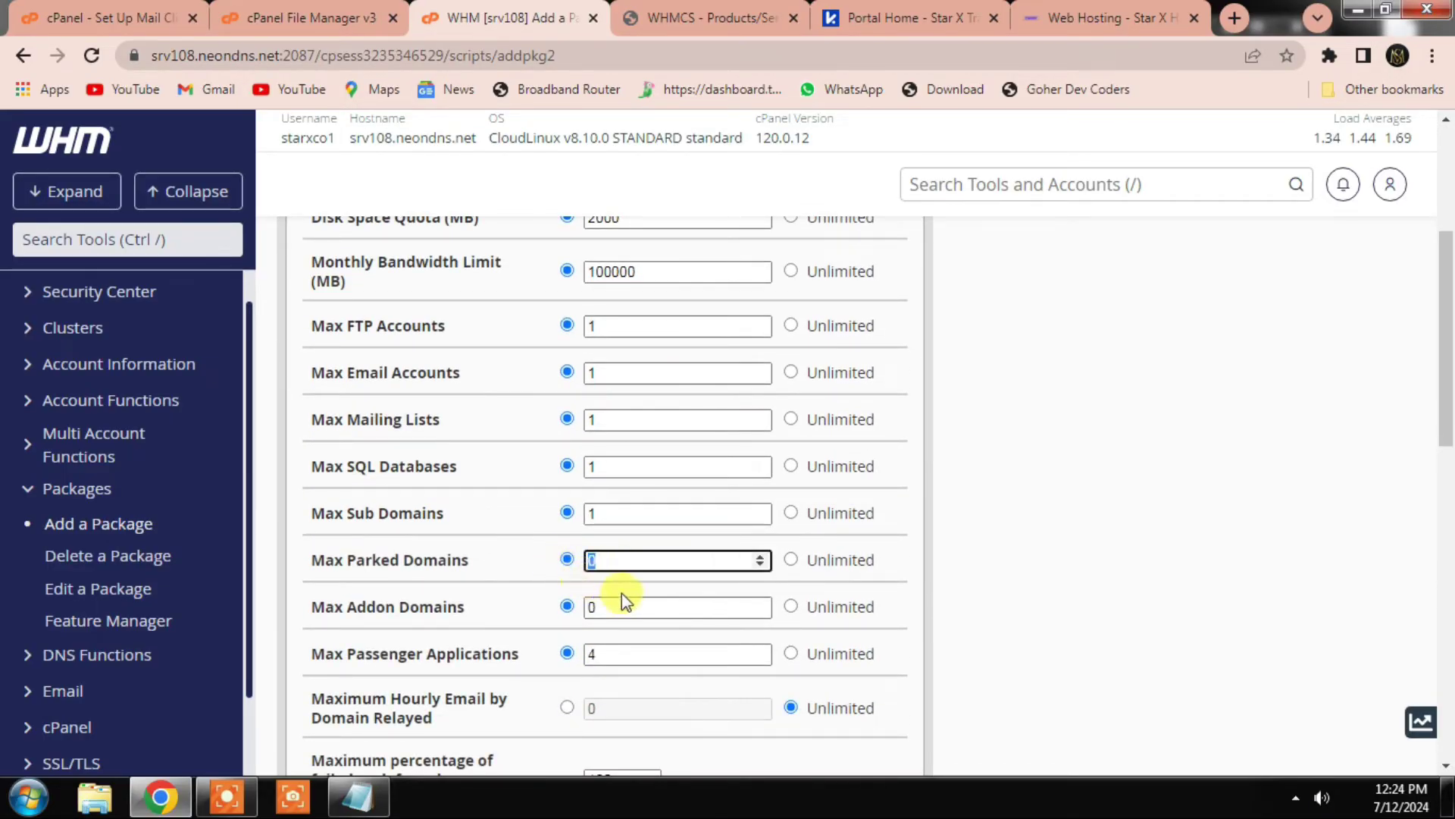
type("1")
Step: Limit addon domains to 1 and add the Star Basic package
left_click(712, 17)
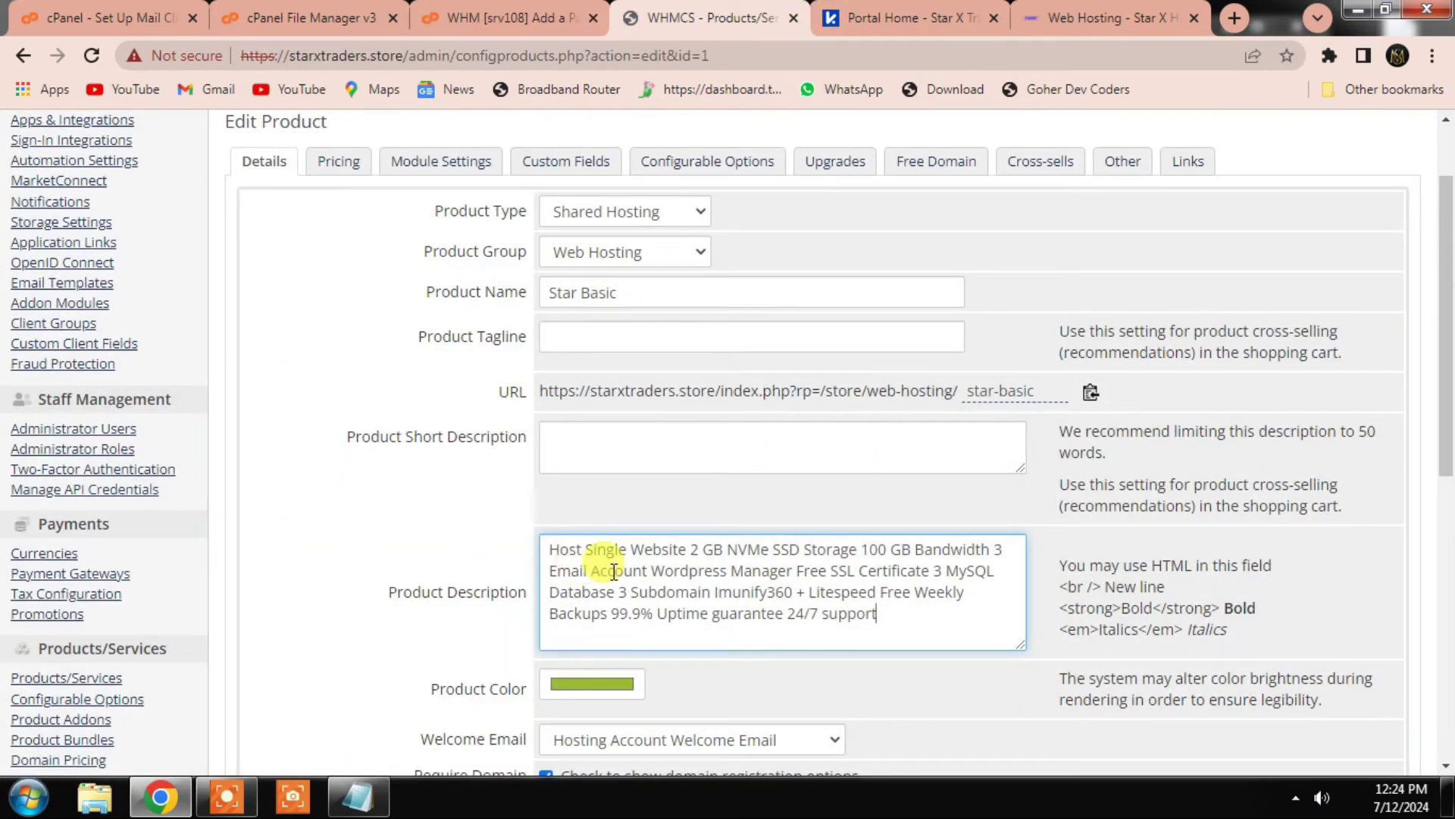
left_click(485, 11)
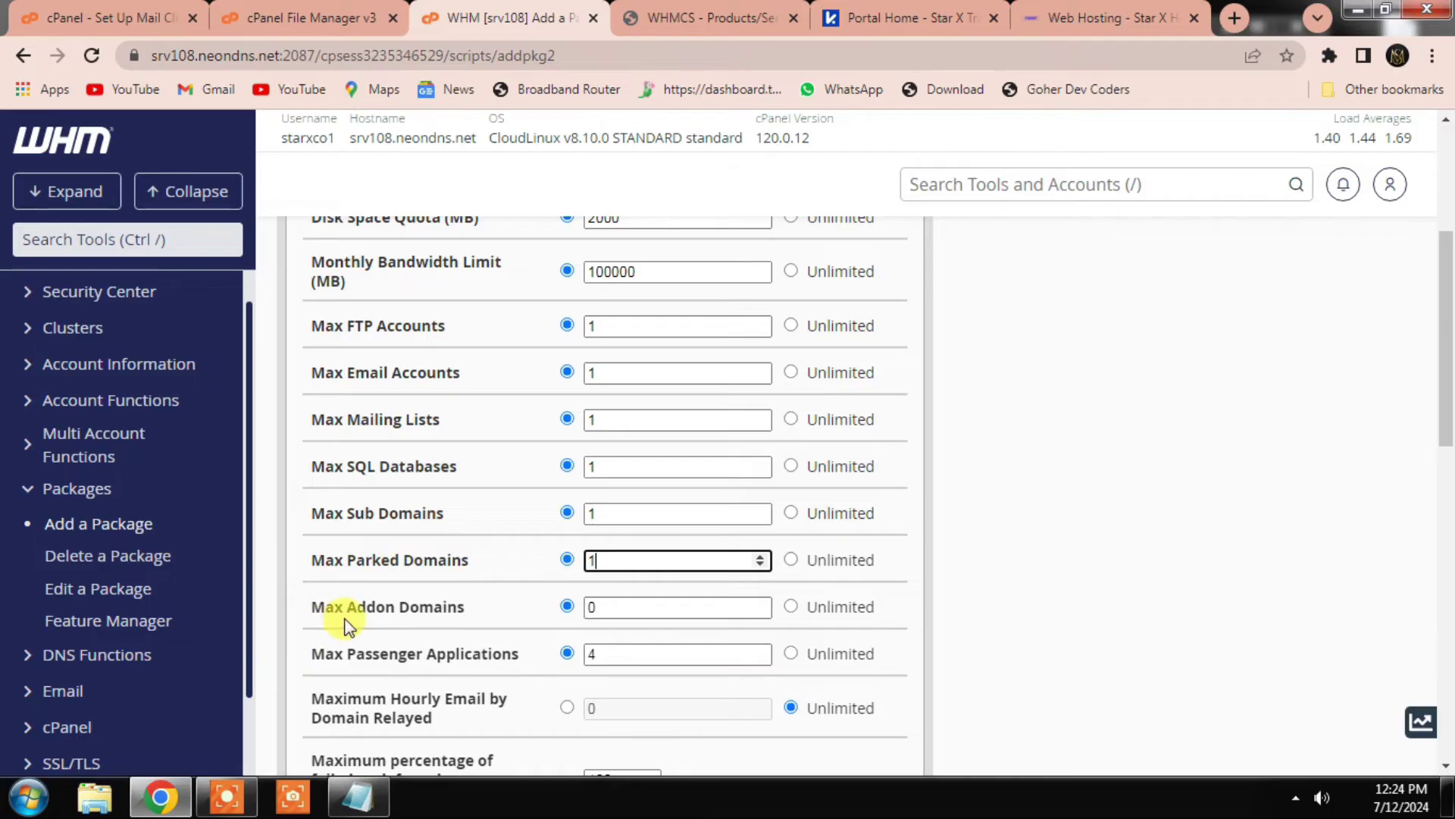
left_click(568, 607)
type("1")
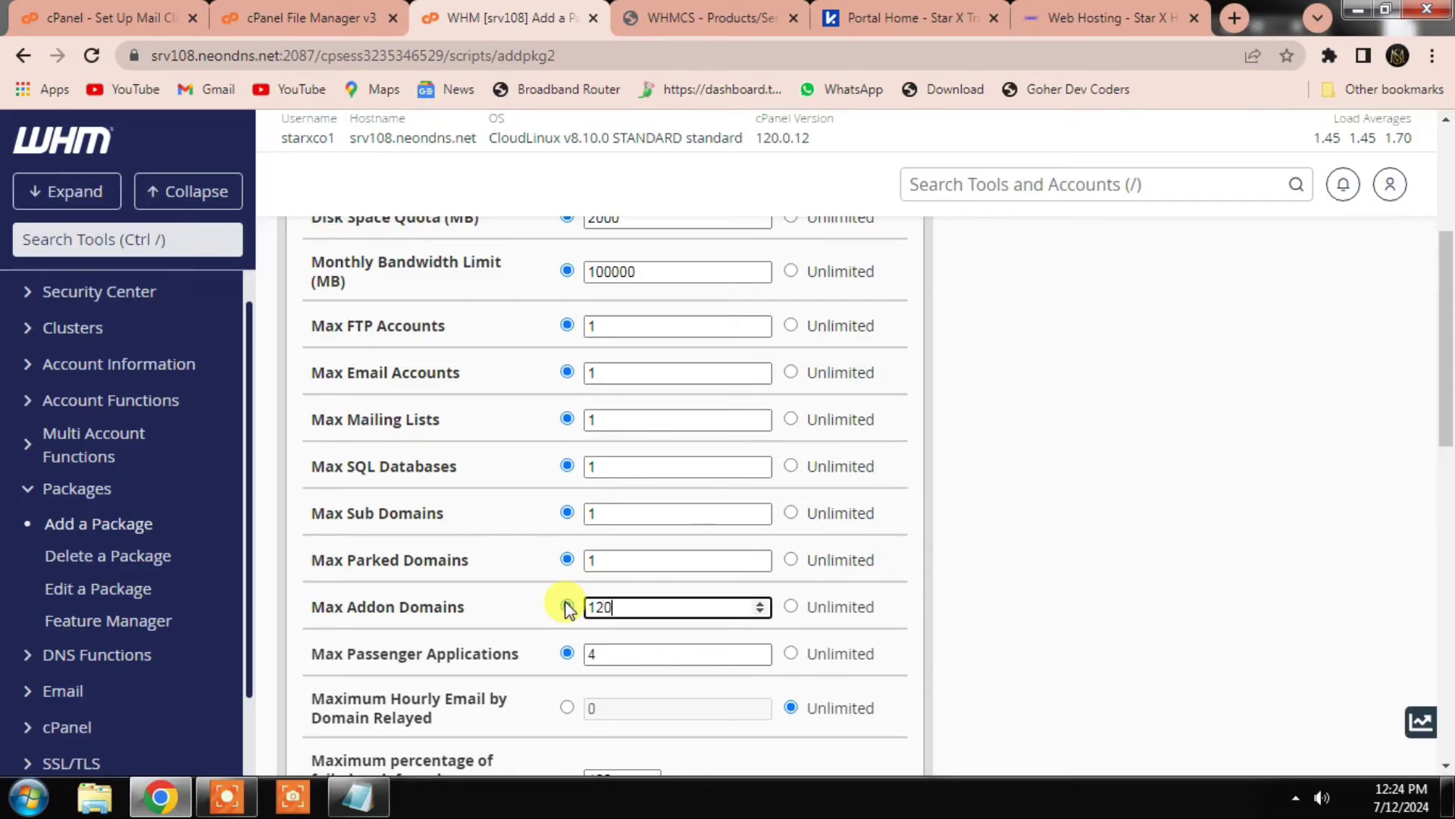
scroll(656, 608, "down", 4)
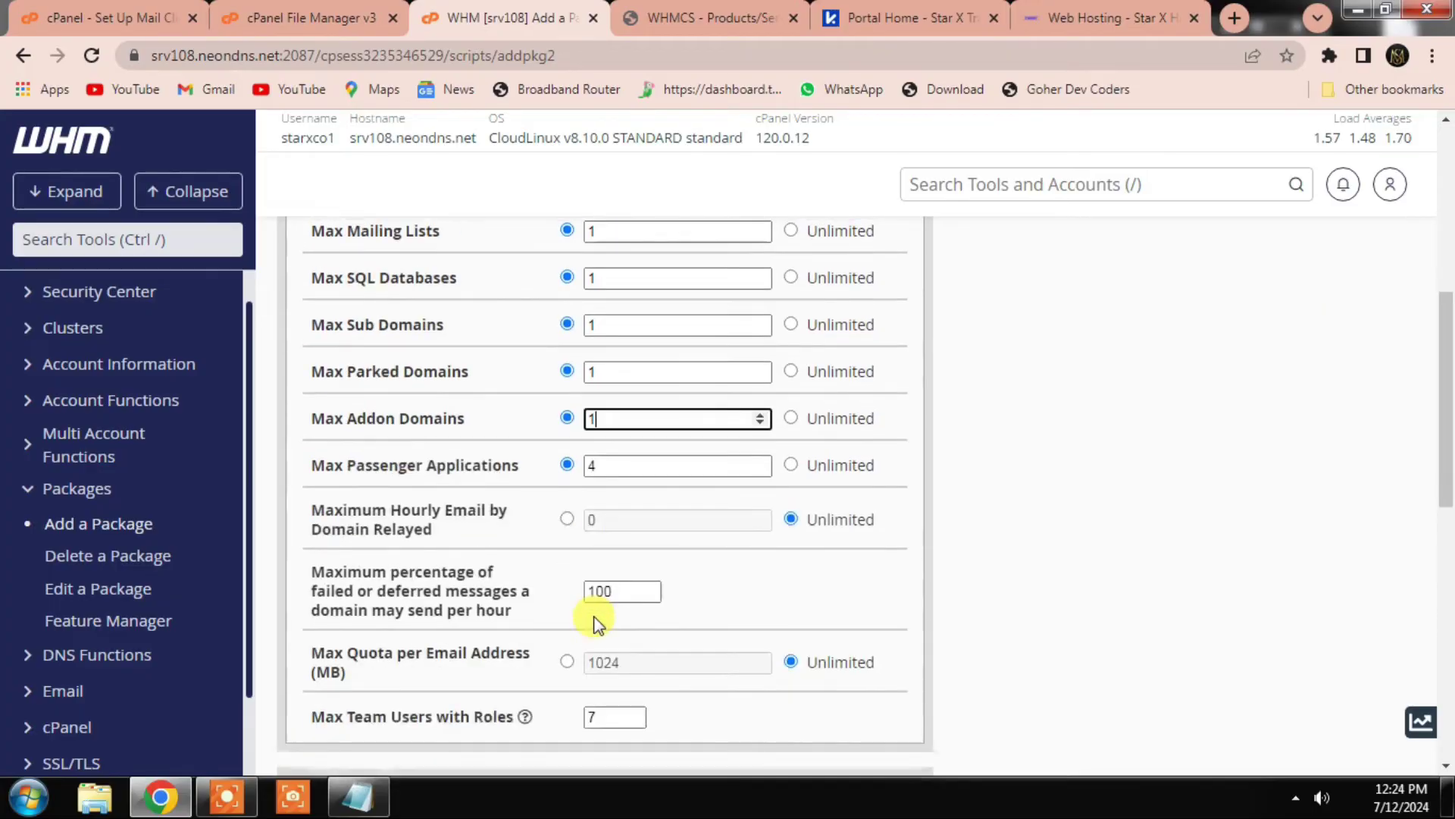
scroll(653, 573, "down", 7)
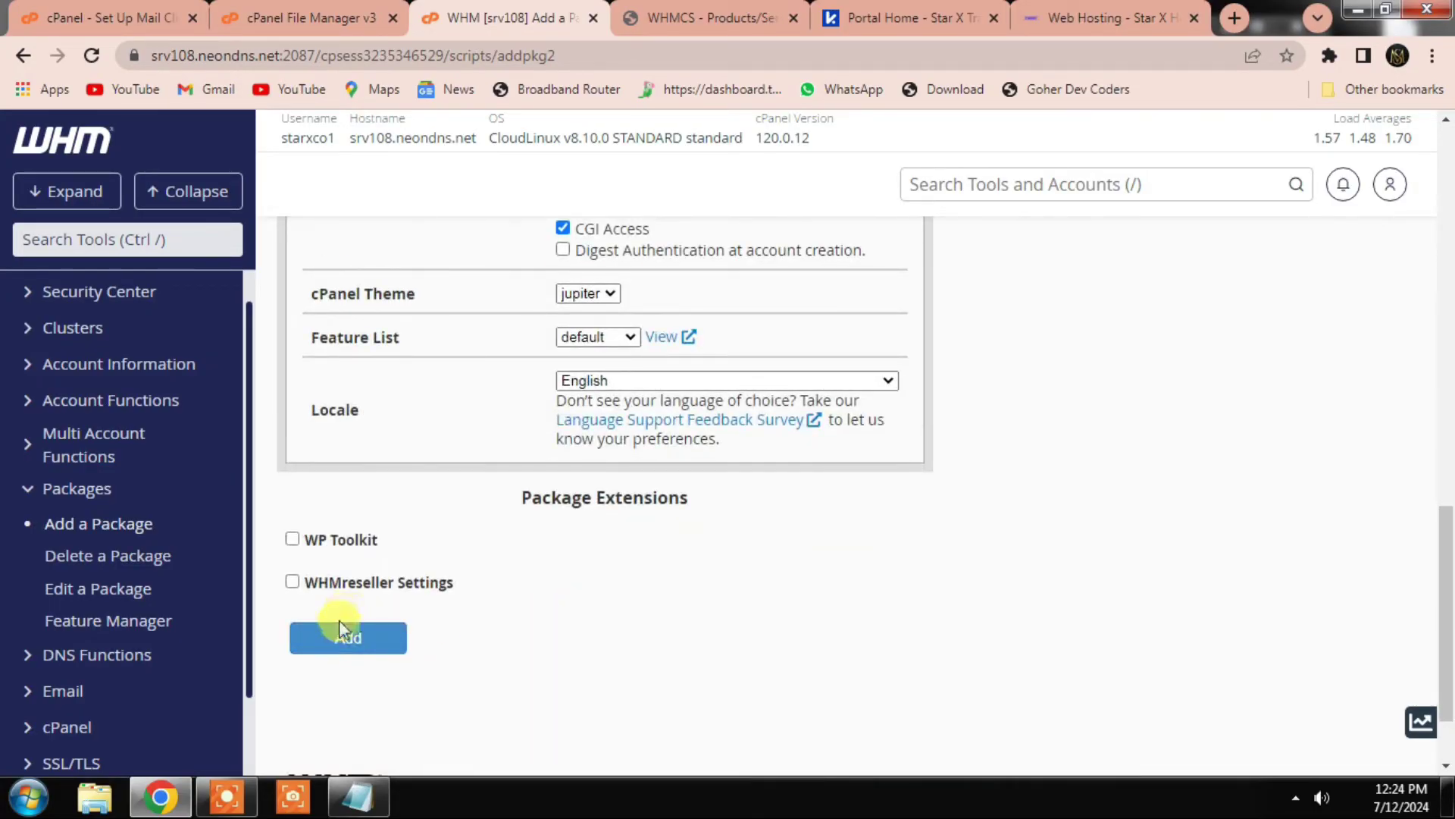
left_click(343, 644)
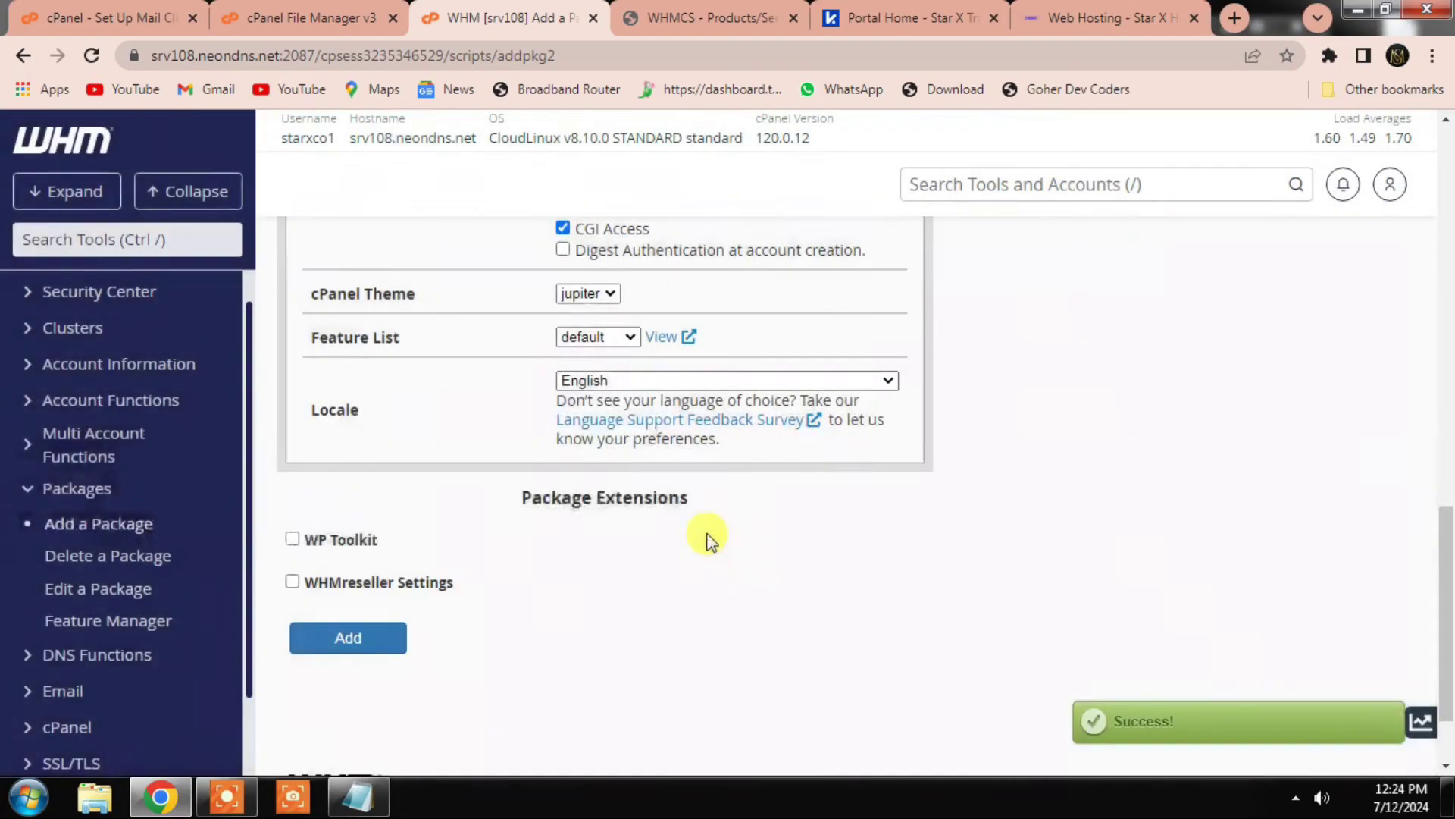
scroll(520, 480, "up", 15)
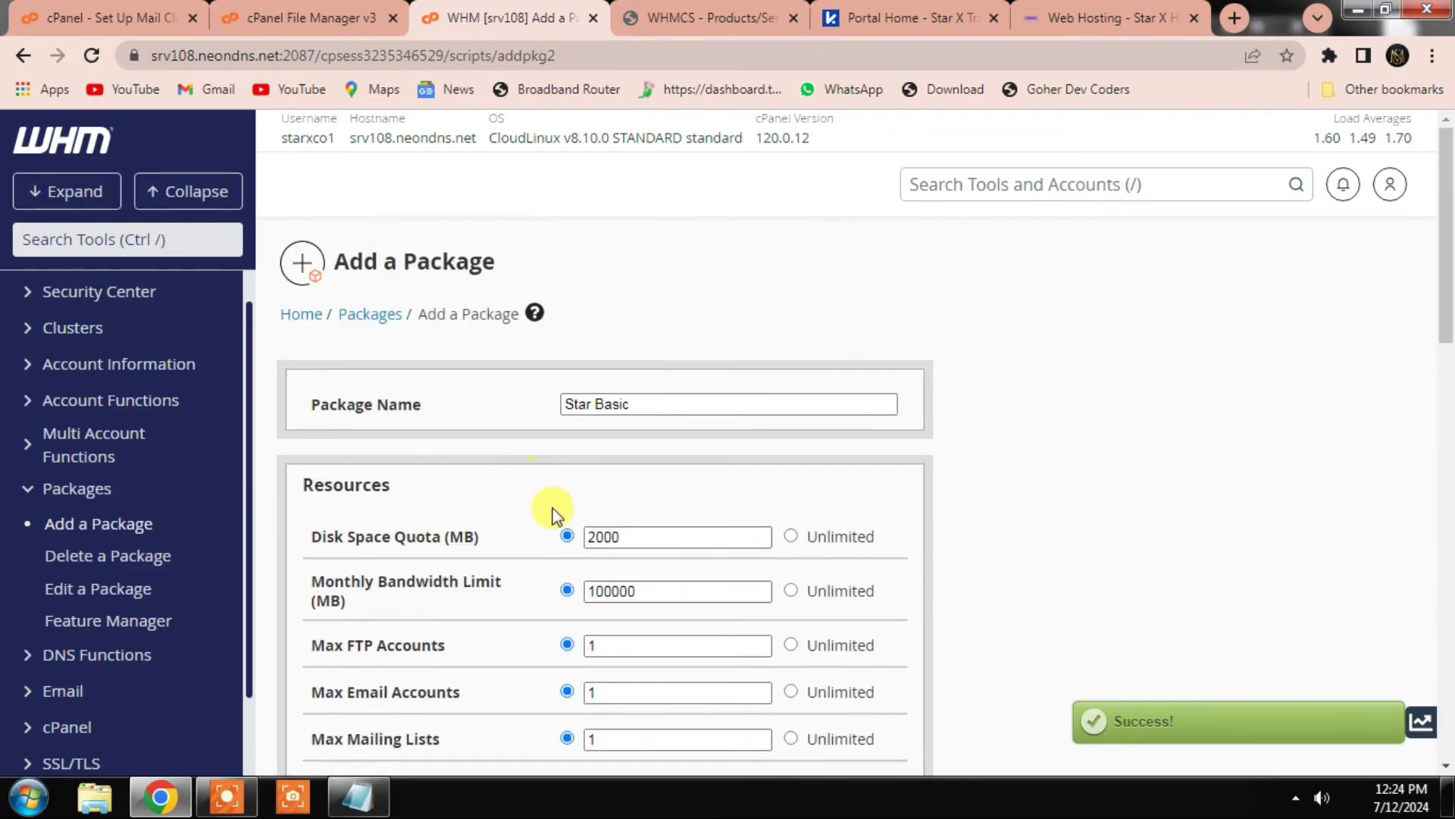
left_click(749, 11)
Step: Save Star Basic's details and make its pricing recurring with PKR and USD monthly enabled
scroll(652, 568, "down", 7)
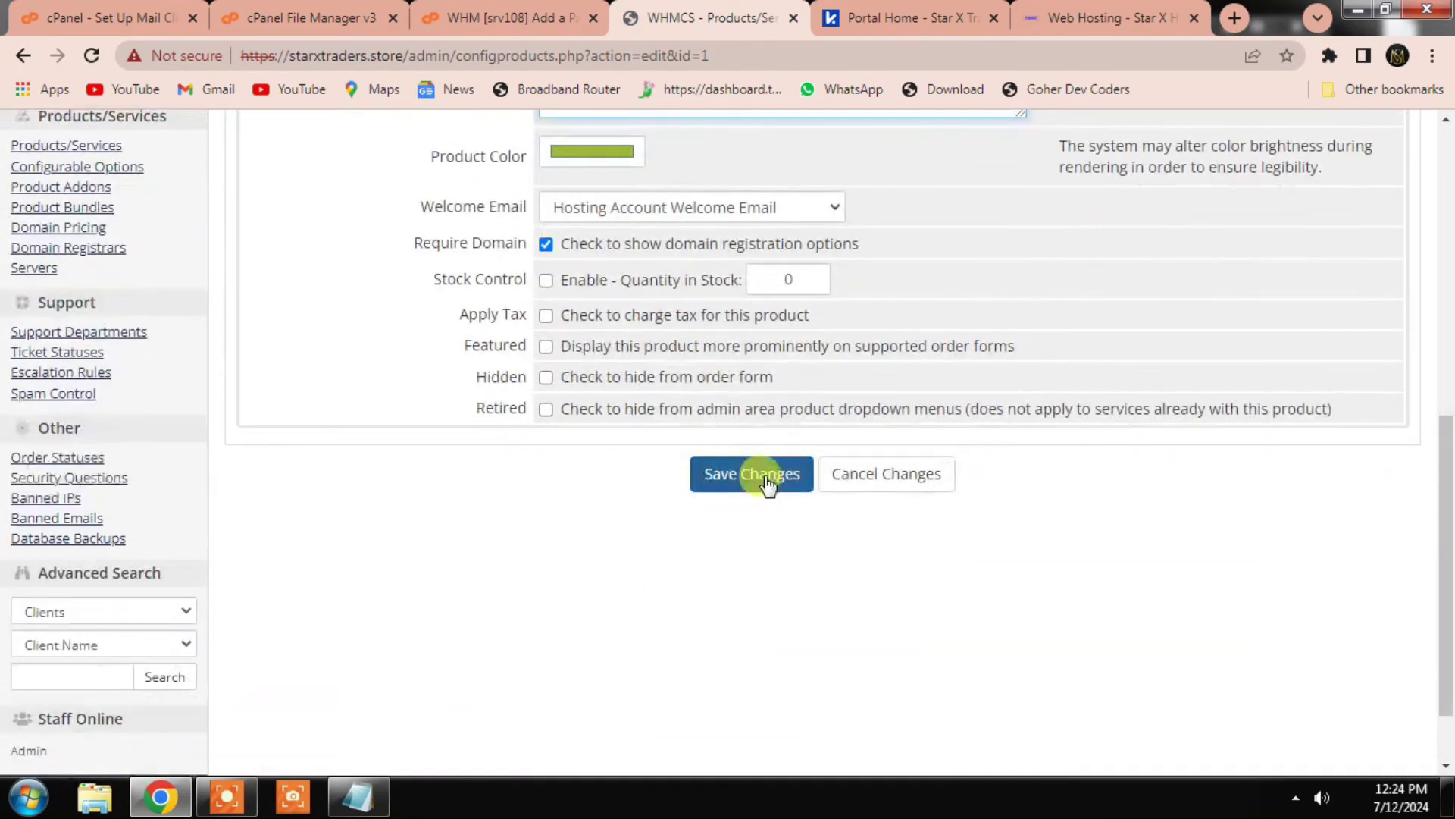
left_click(755, 474)
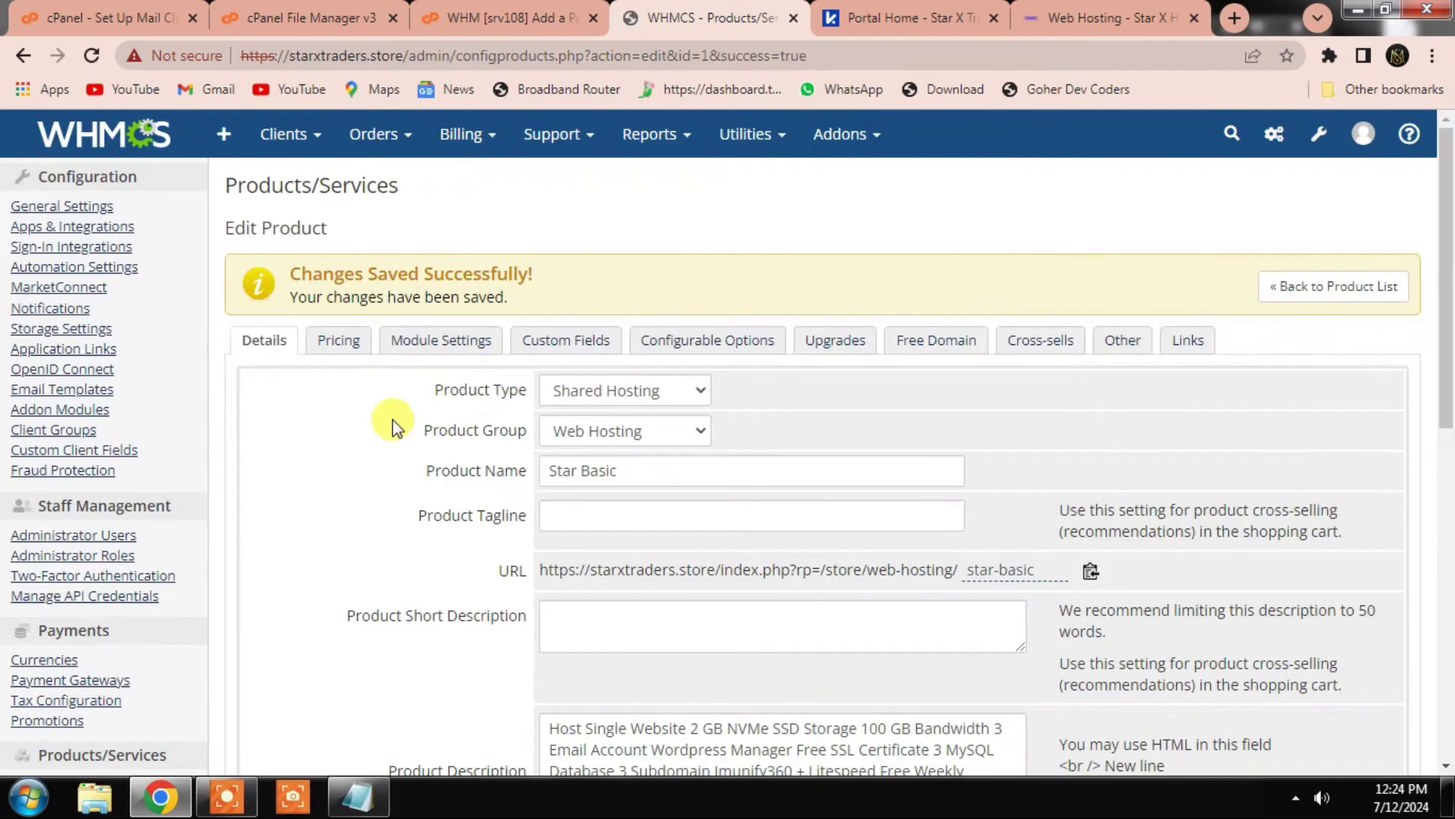
left_click(338, 341)
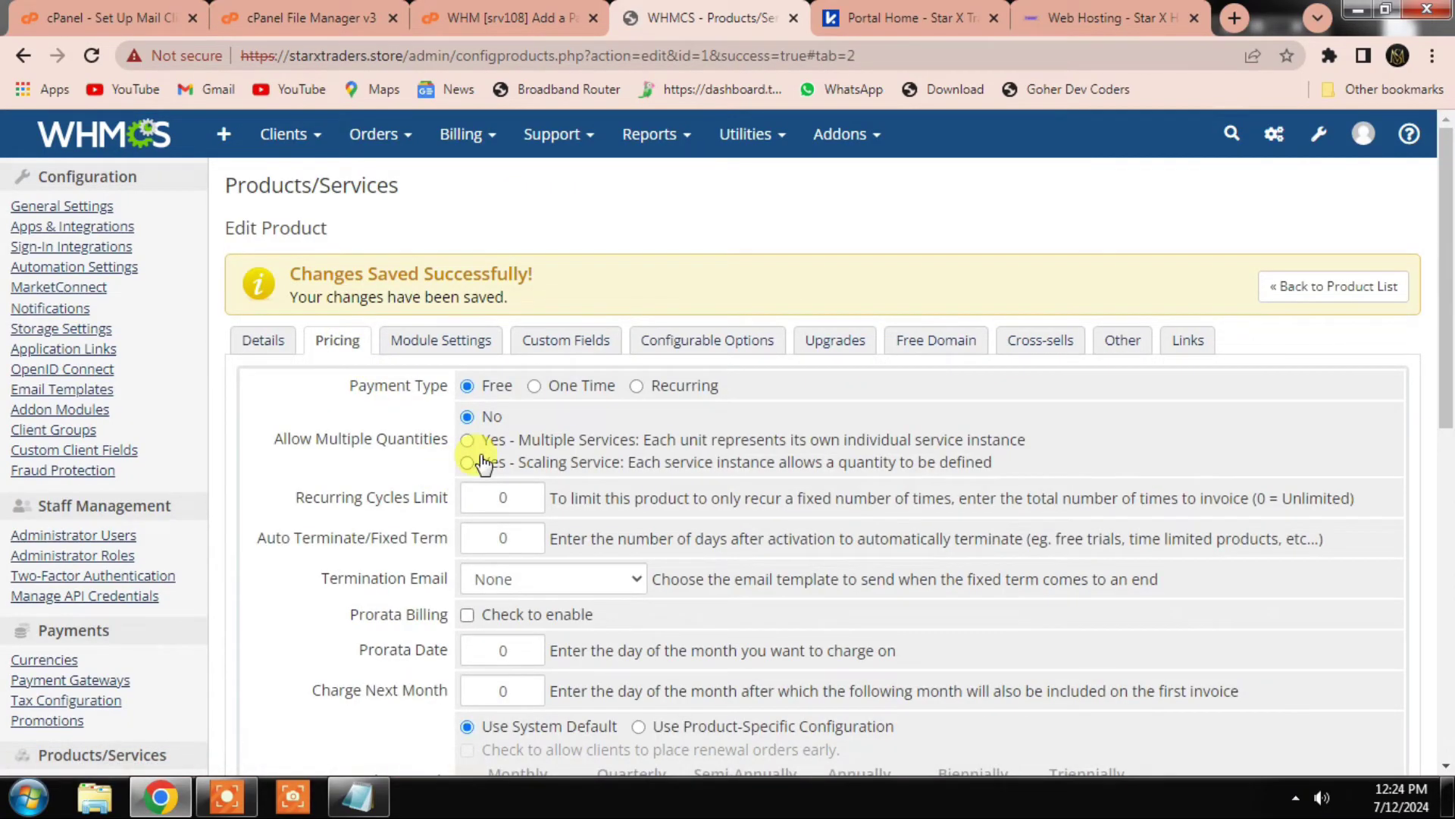
scroll(481, 464, "down", 2)
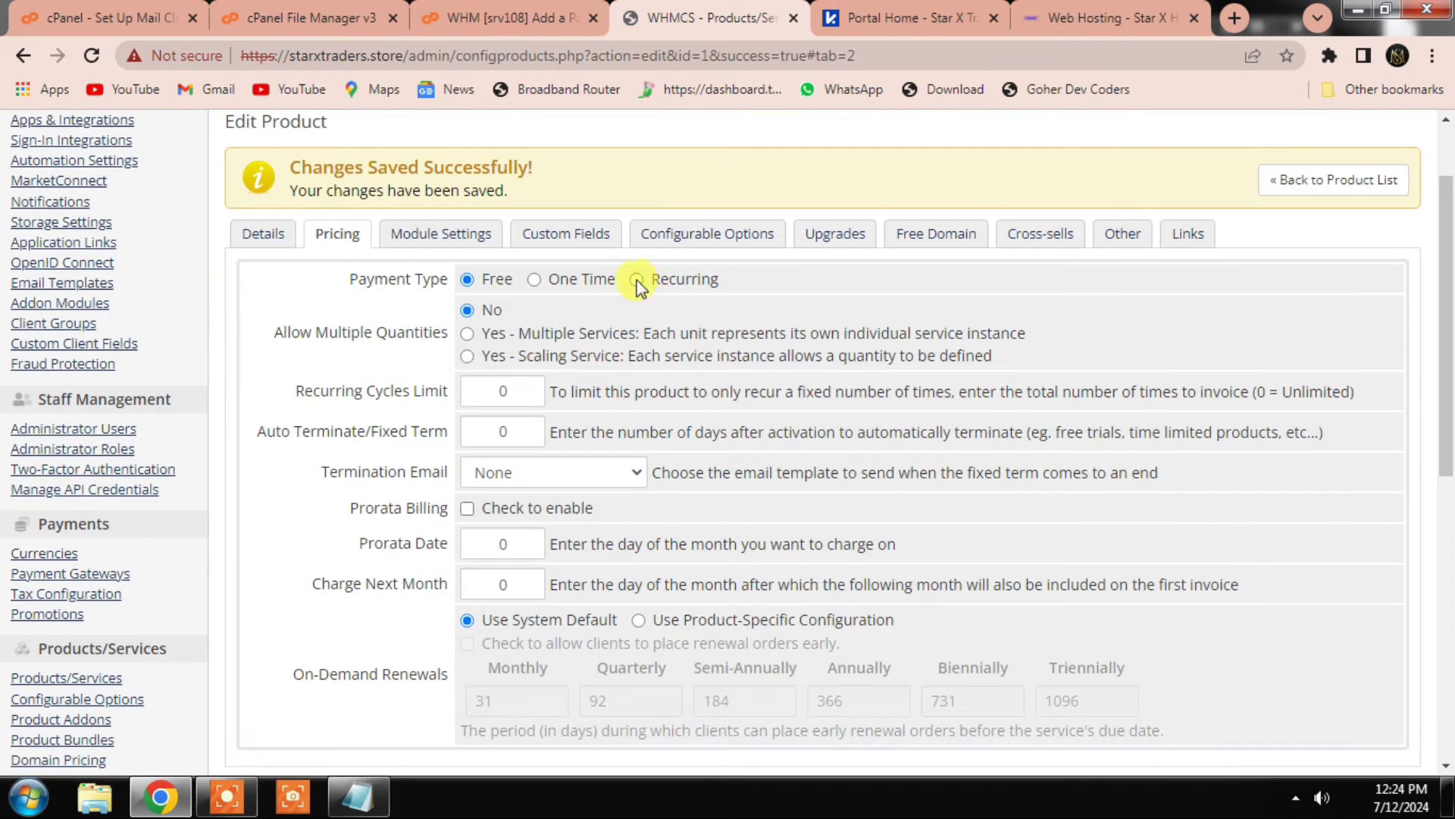
left_click(636, 281)
left_click(642, 442)
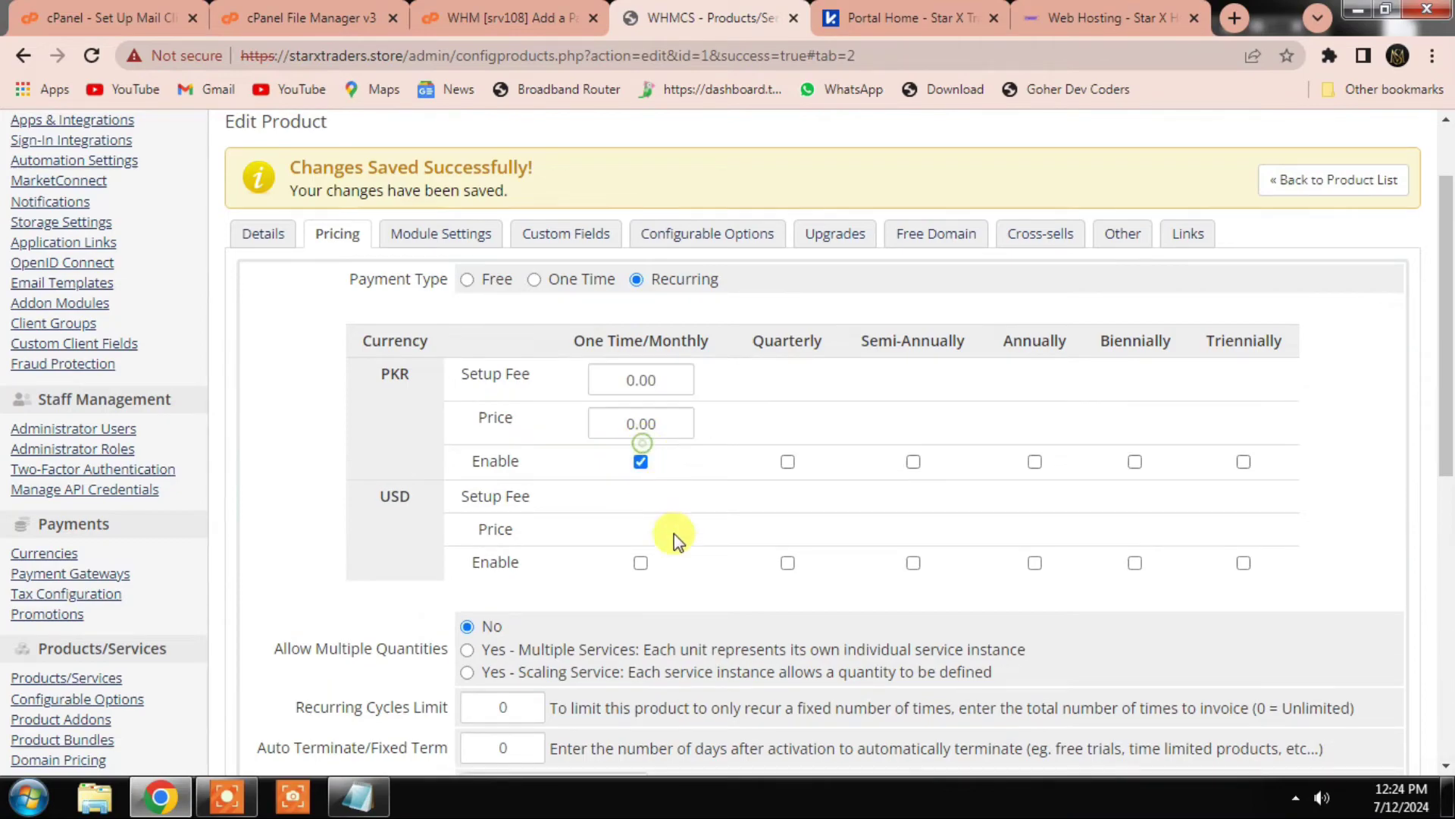
left_click(640, 563)
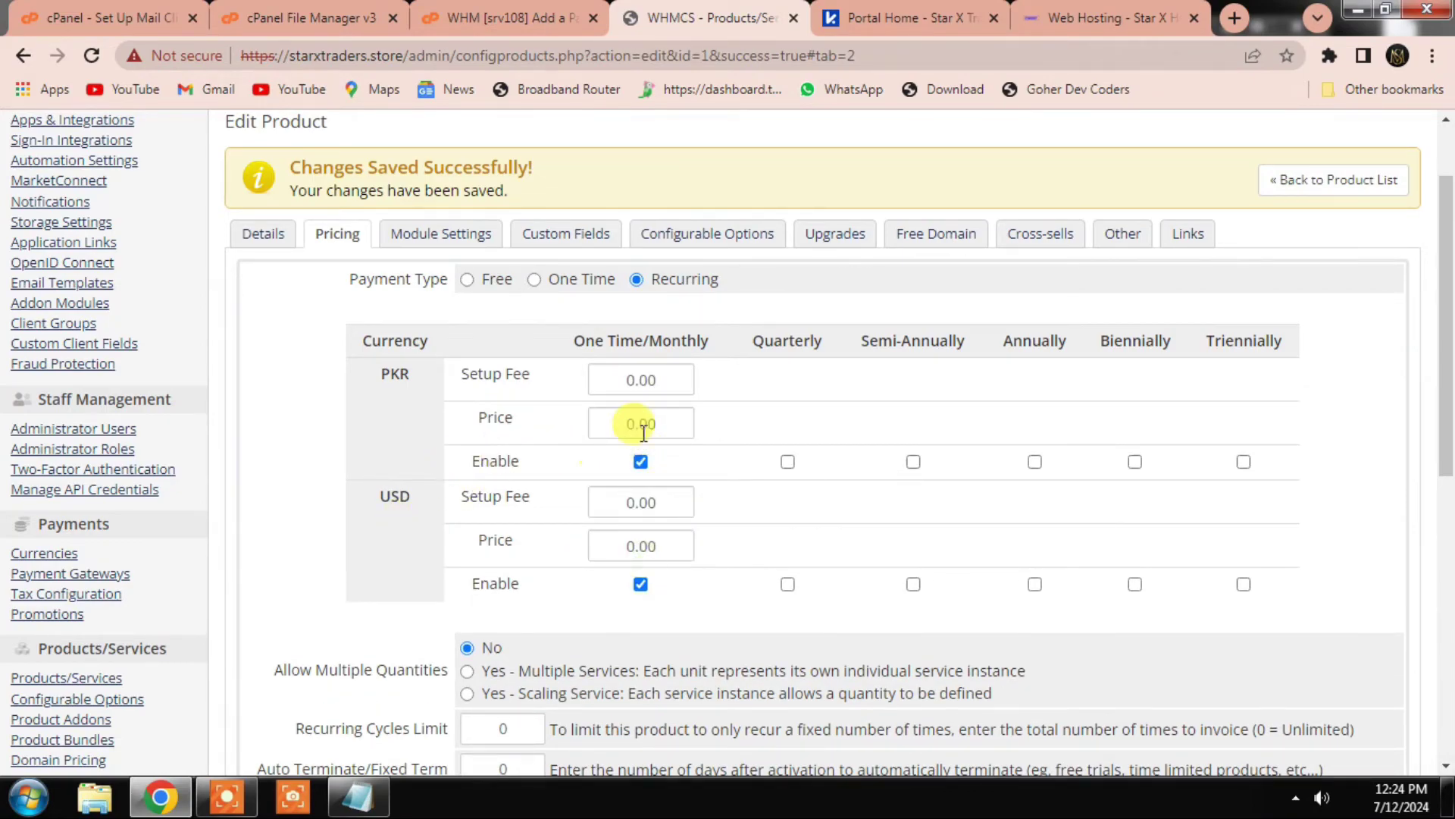
Step: Enter monthly prices of 150 in PKR and 0.54 in USD
scroll(643, 431, "up", 2)
double_click(684, 652)
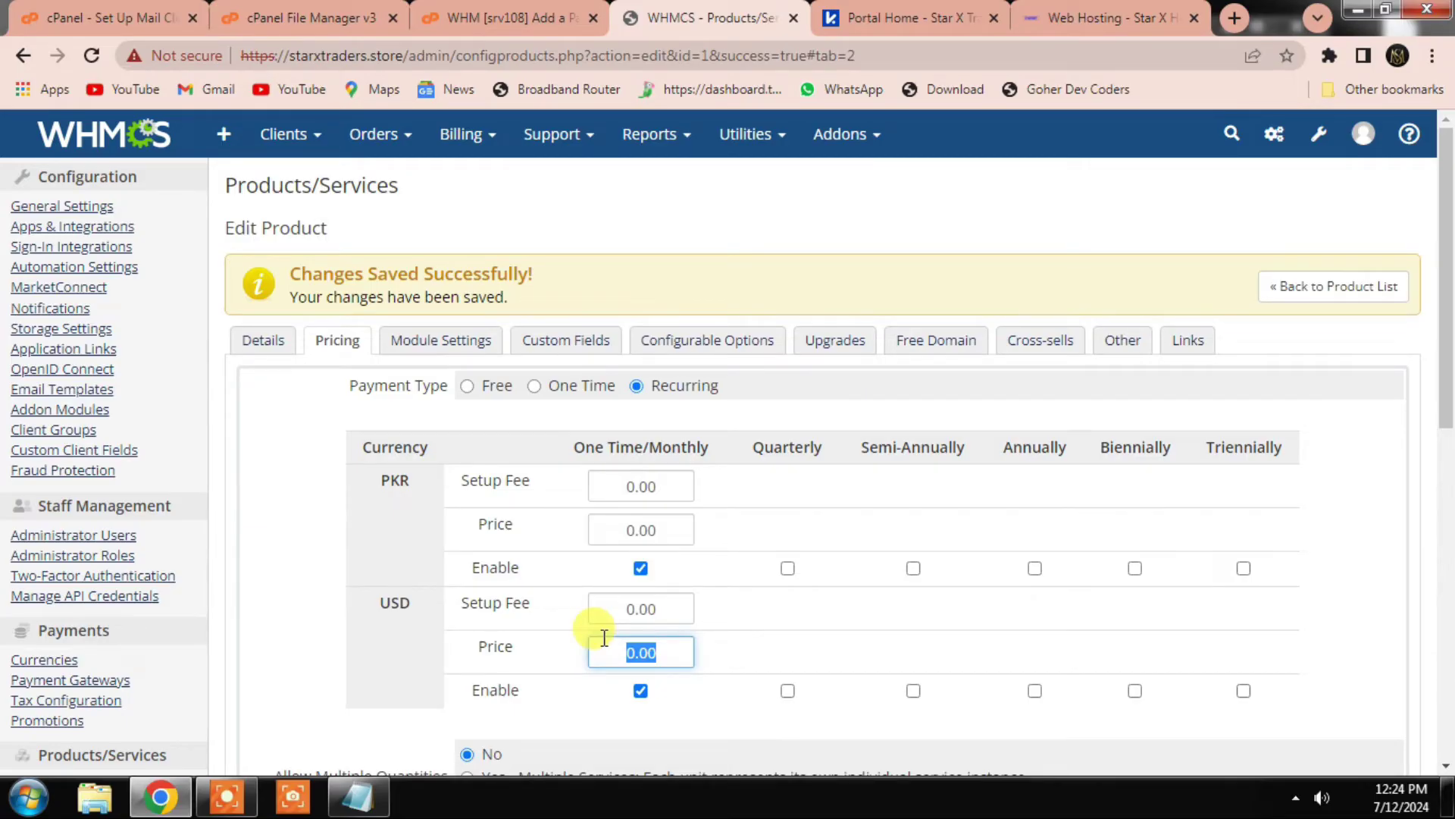
type("150")
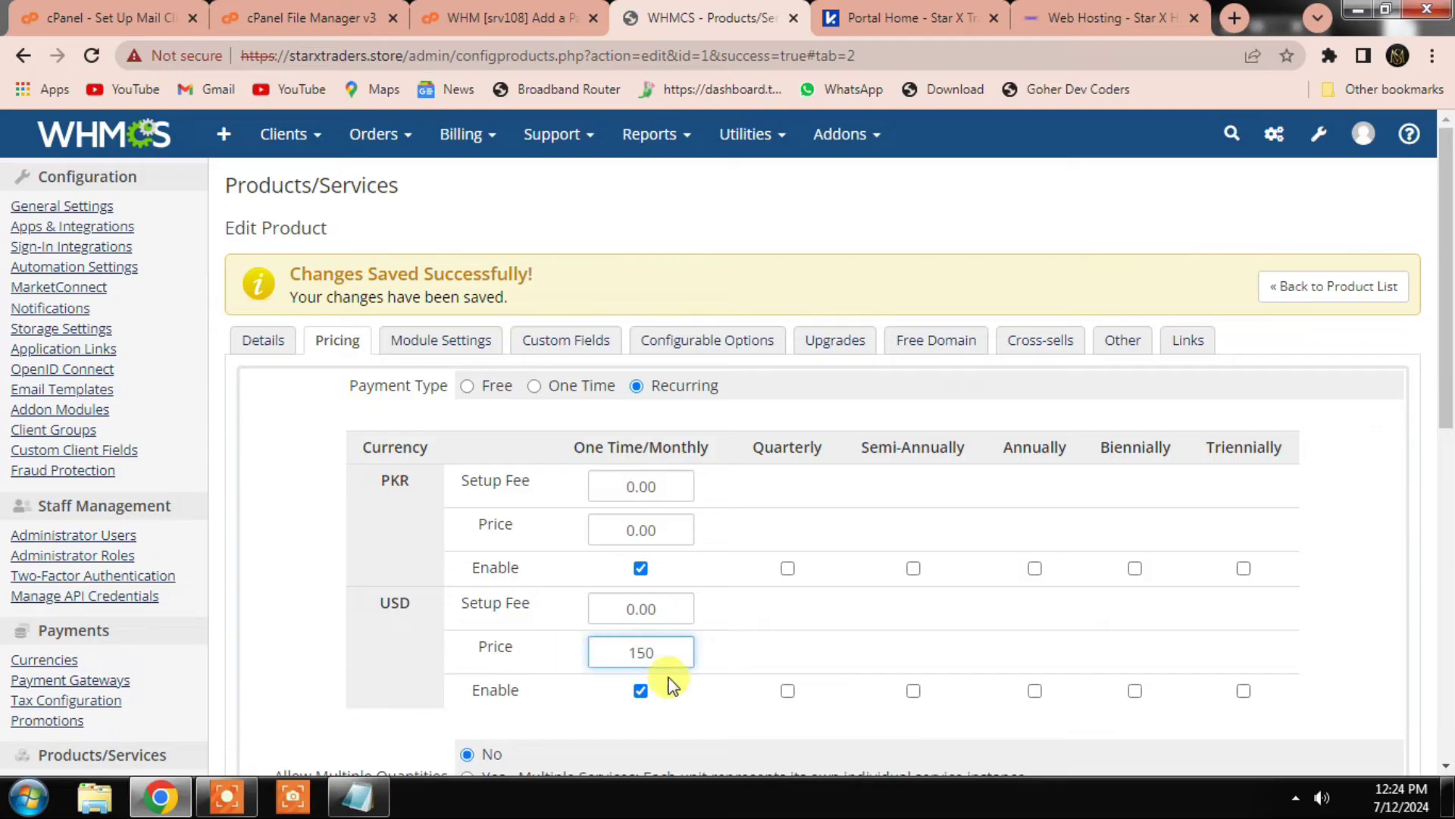
double_click(650, 650)
type("0.54")
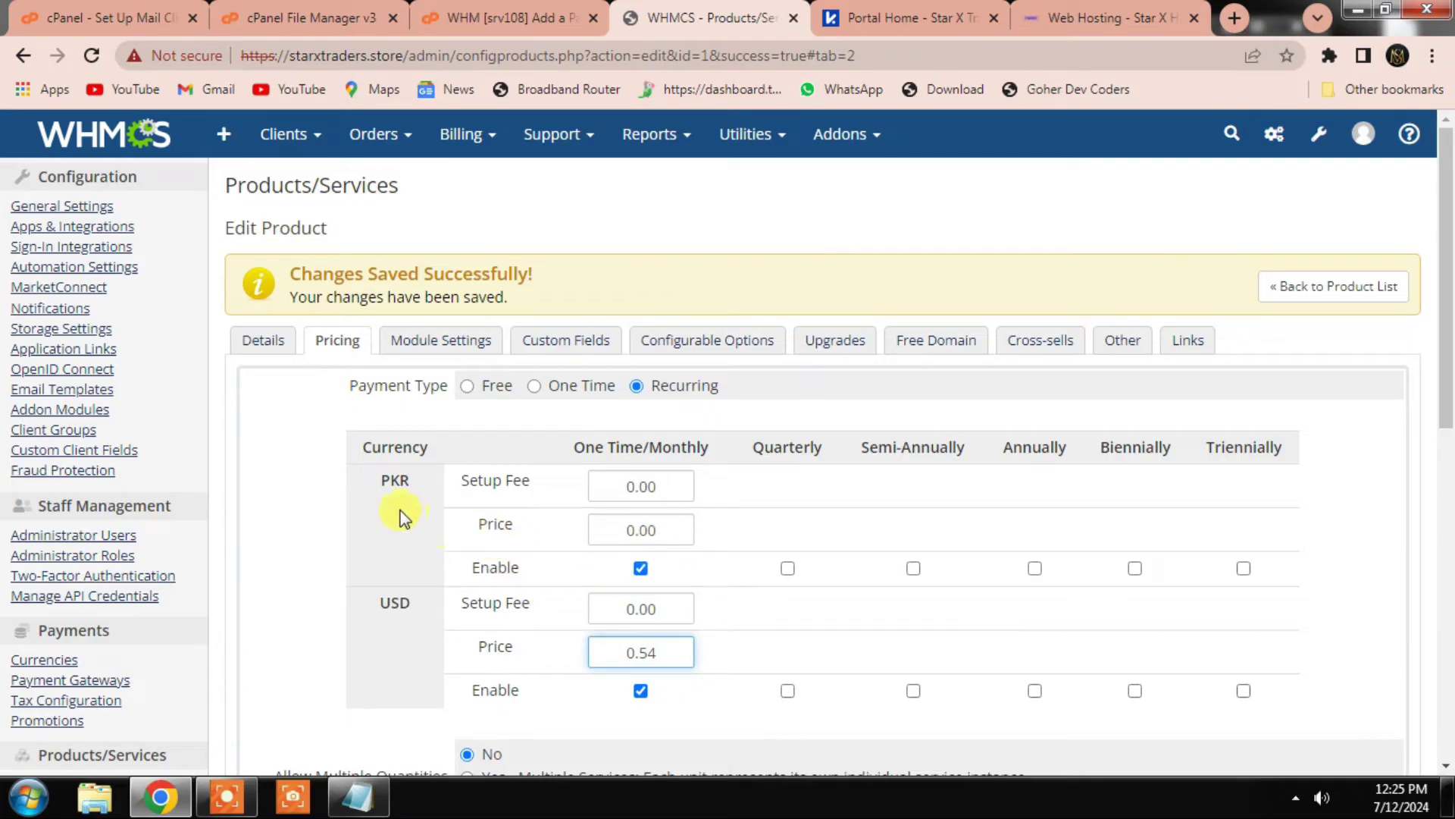
left_click_drag(682, 530, 516, 508)
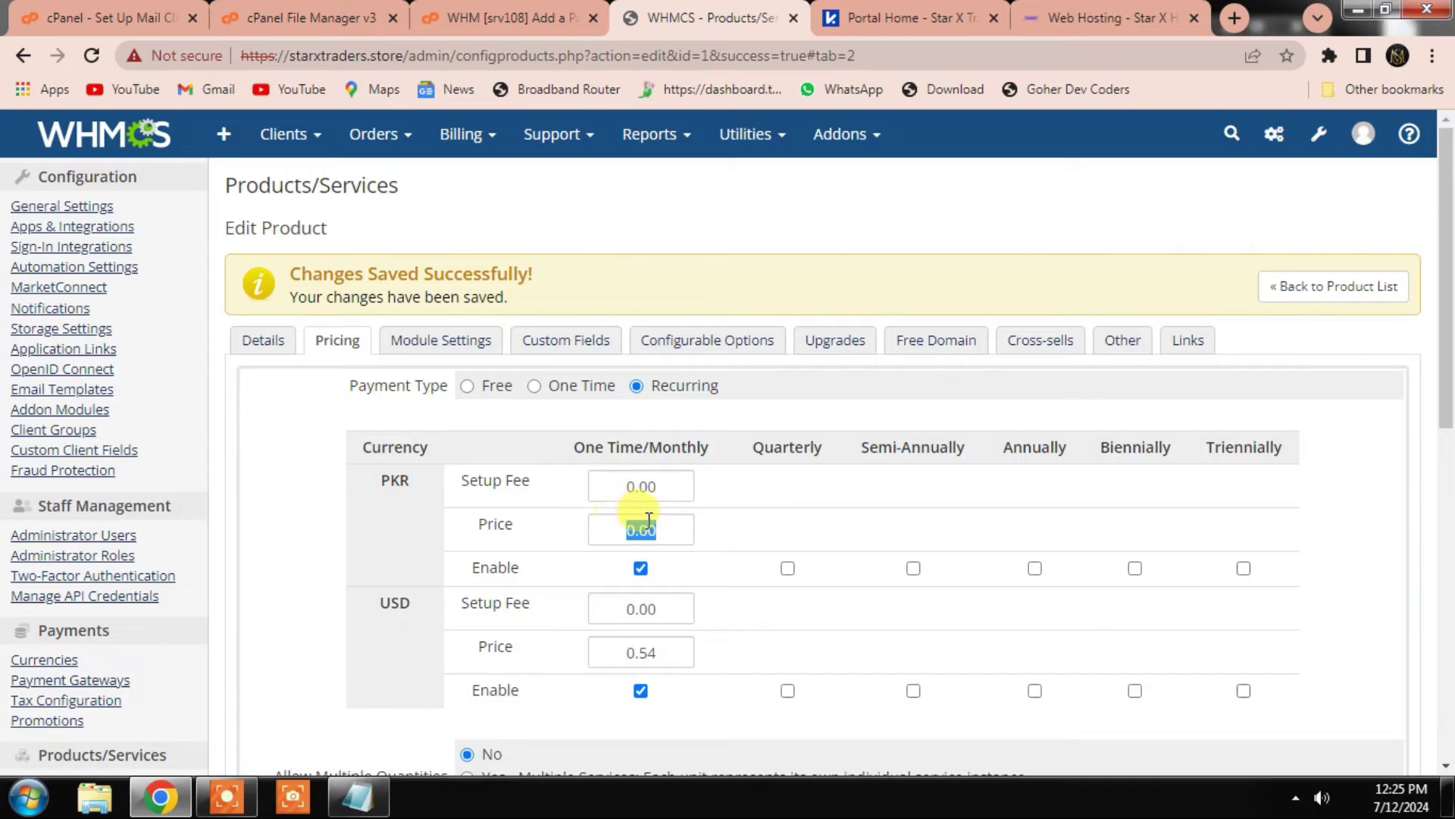
left_click_drag(666, 526, 604, 520)
type("150")
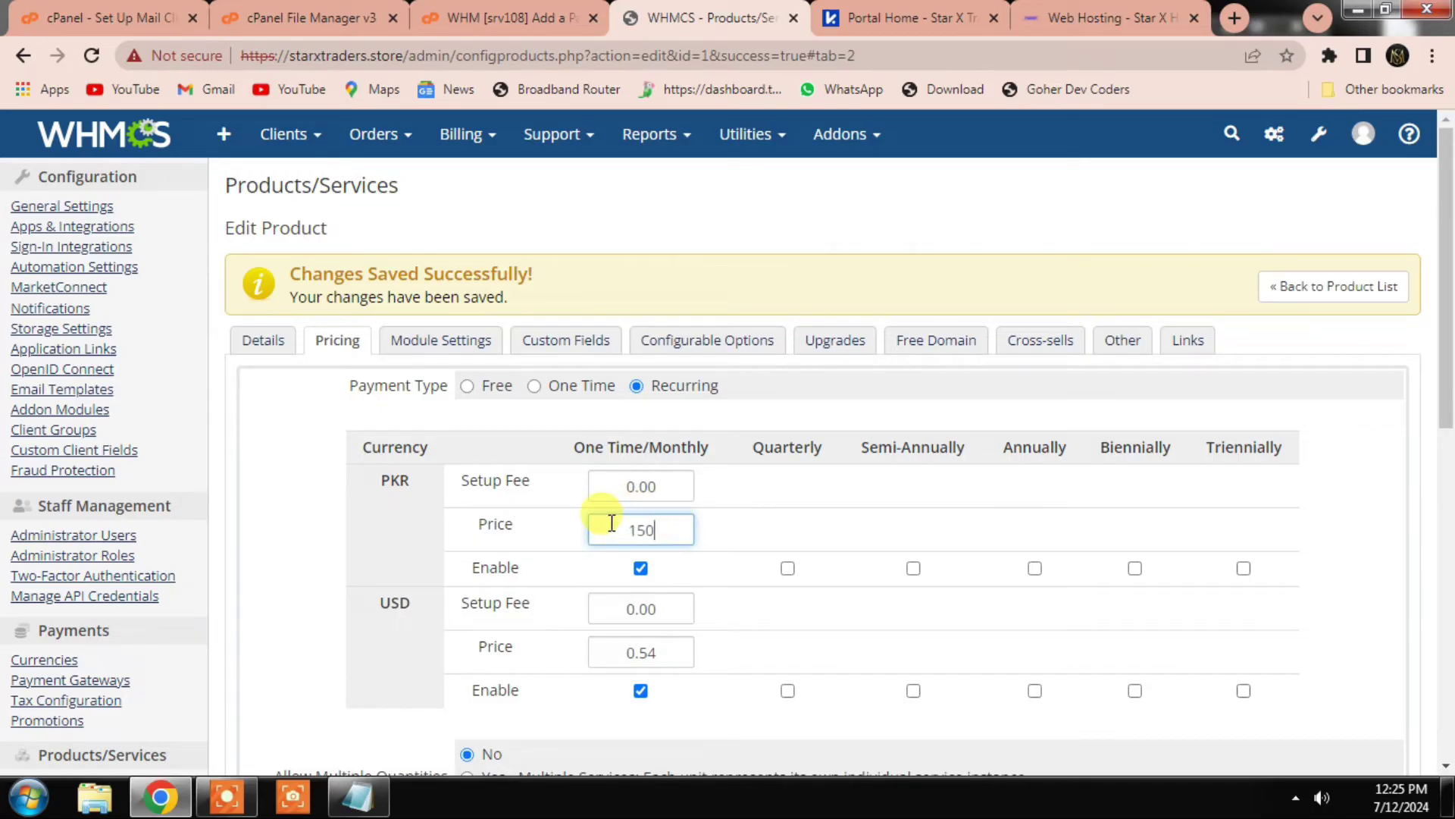
left_click(671, 656)
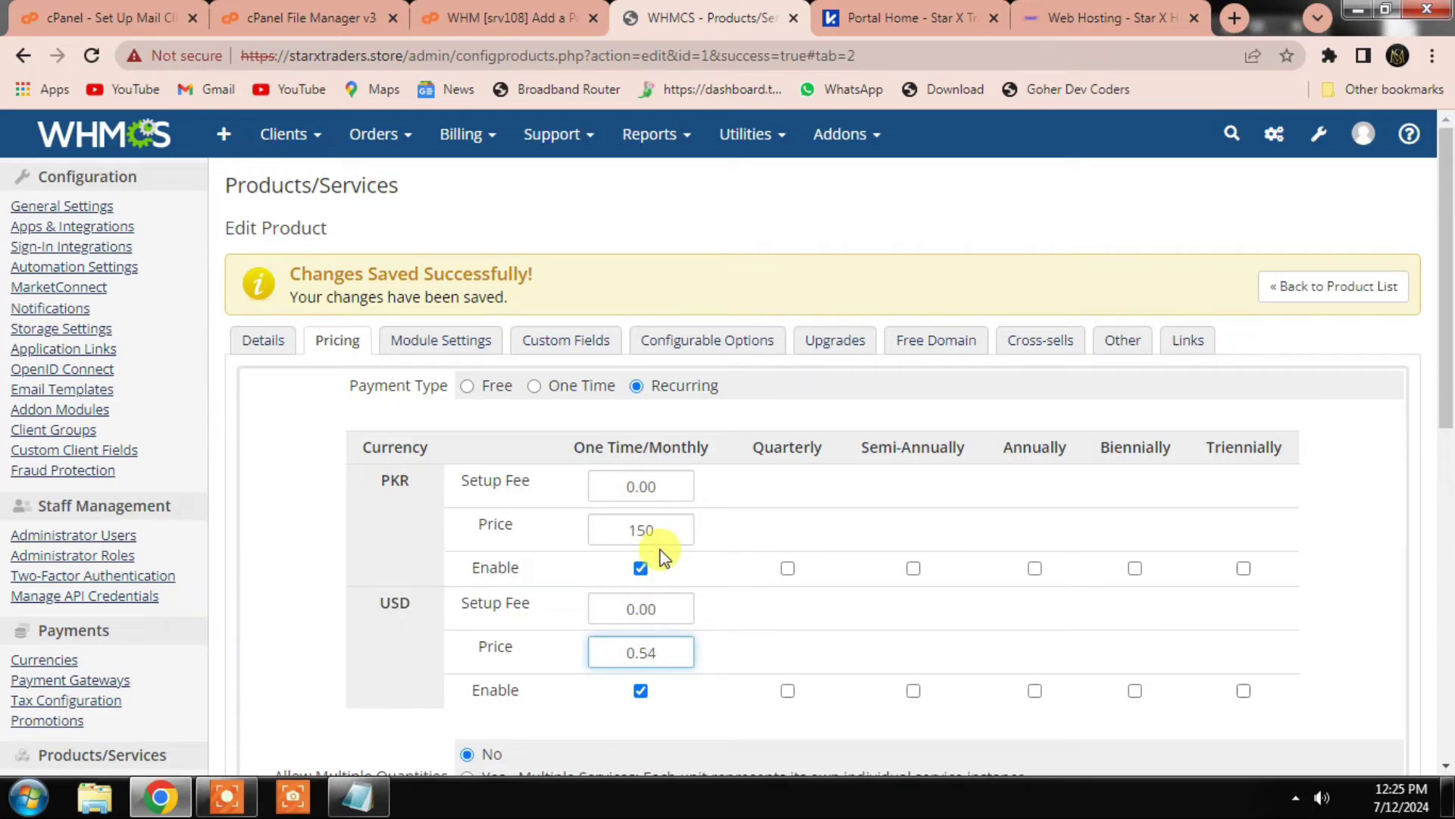
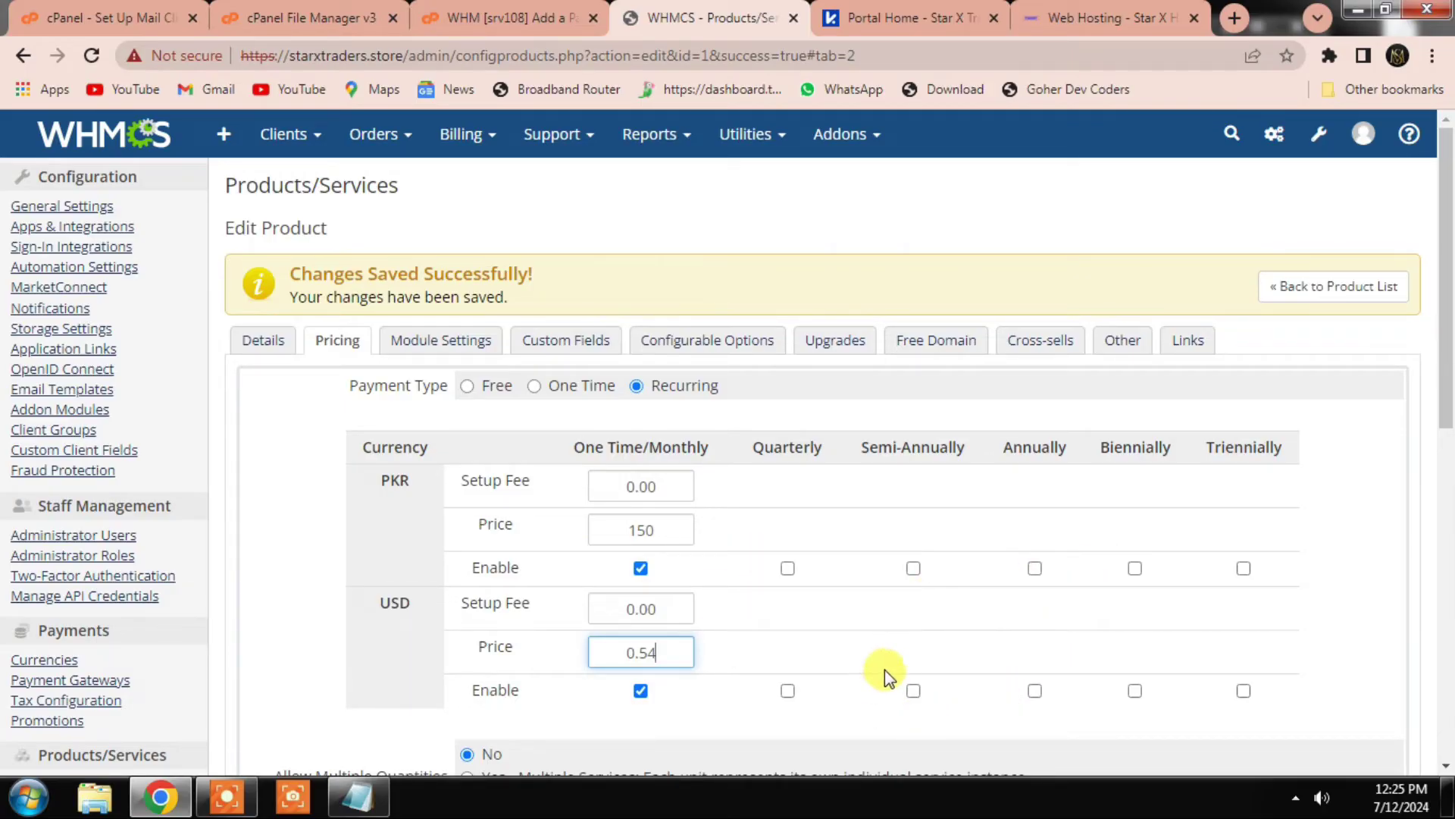
Step: Save Star Basic's monthly pricing of 150.00 PKR and 0.54 USD
scroll(826, 603, "down", 3)
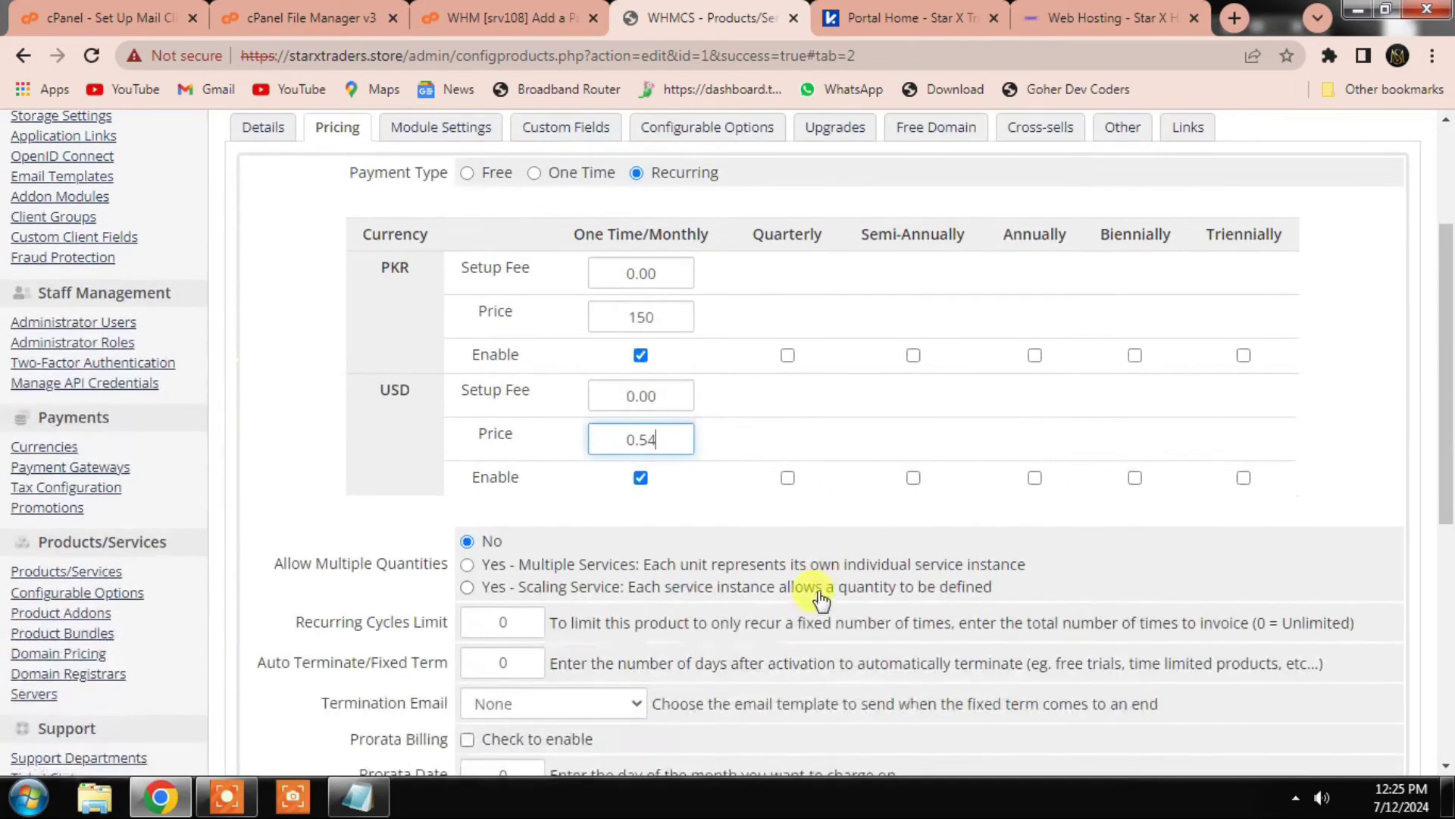
scroll(665, 432, "up", 2)
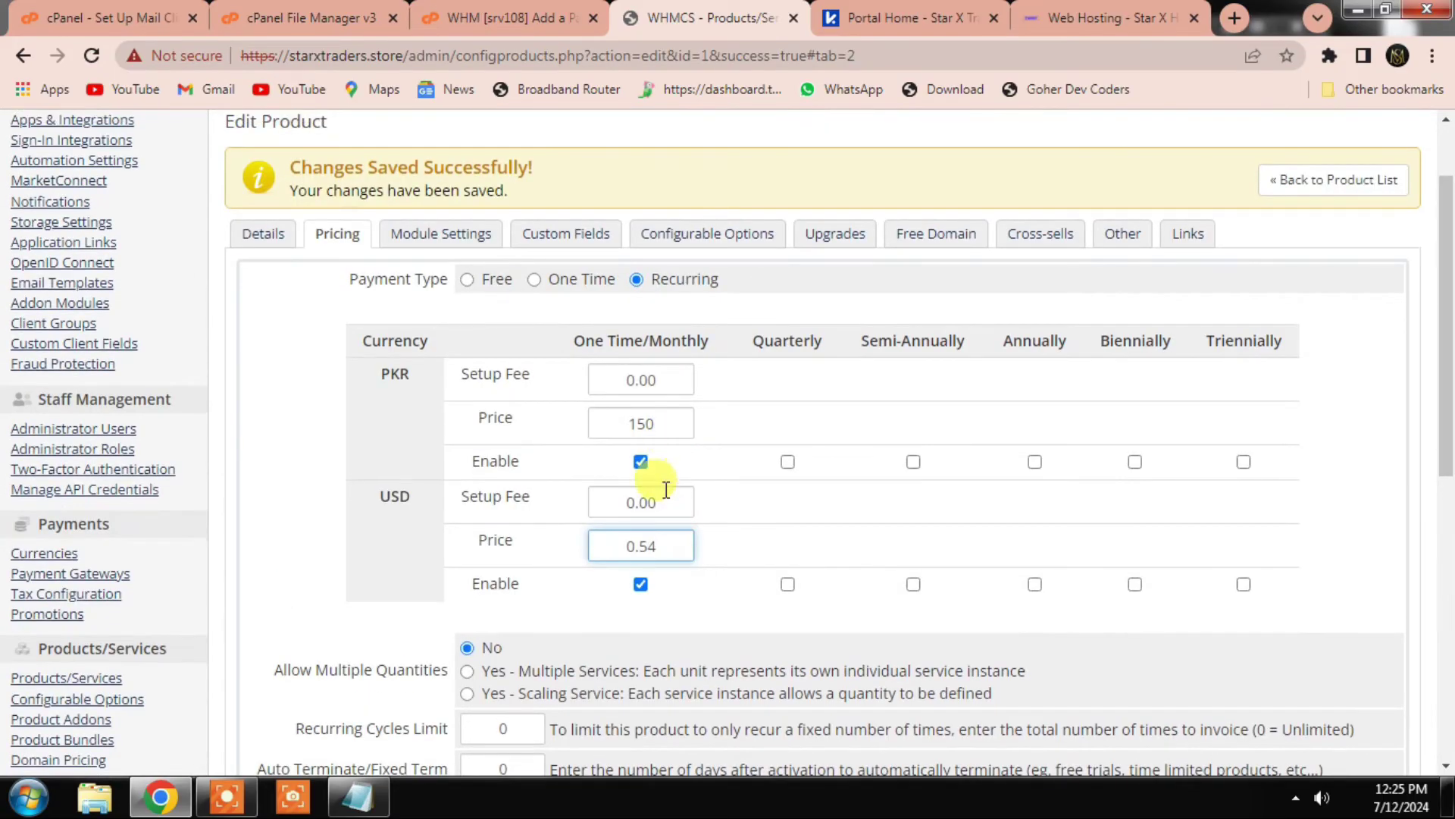
scroll(665, 489, "down", 7)
left_click(743, 601)
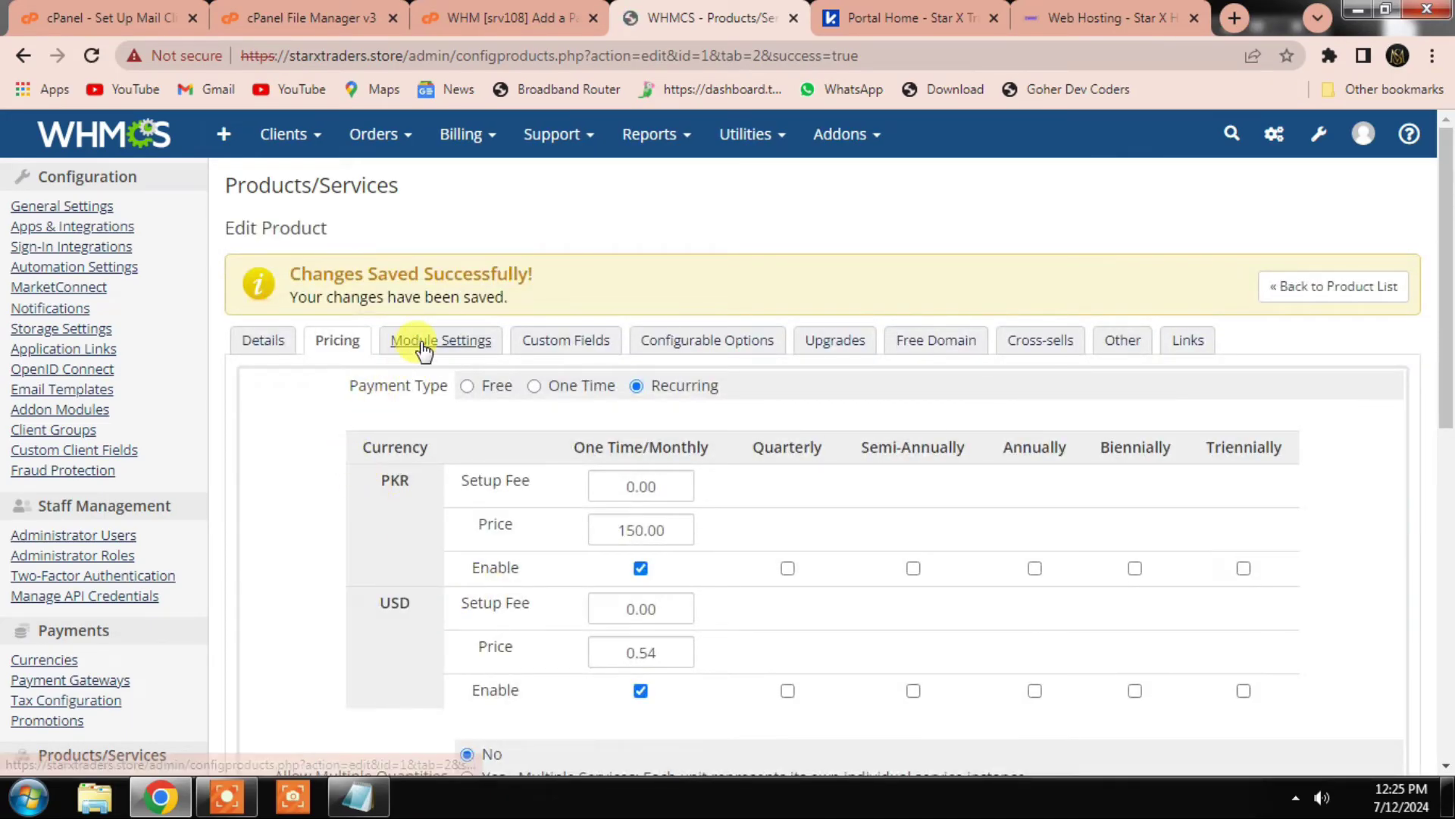
Step: In Module Settings, assign the star server group and the Star Basic WHM package
left_click(421, 345)
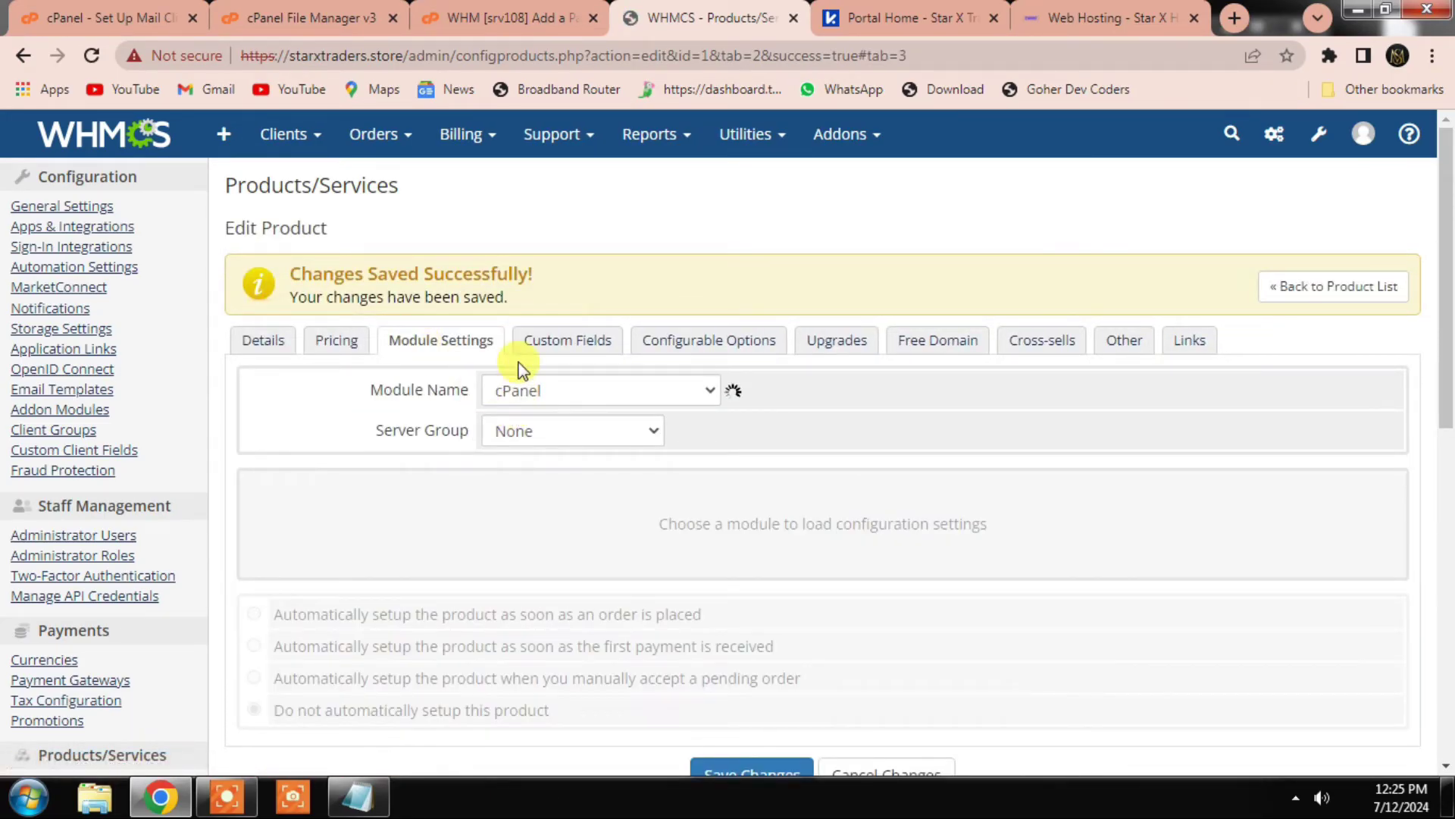
scroll(476, 453, "down", 1)
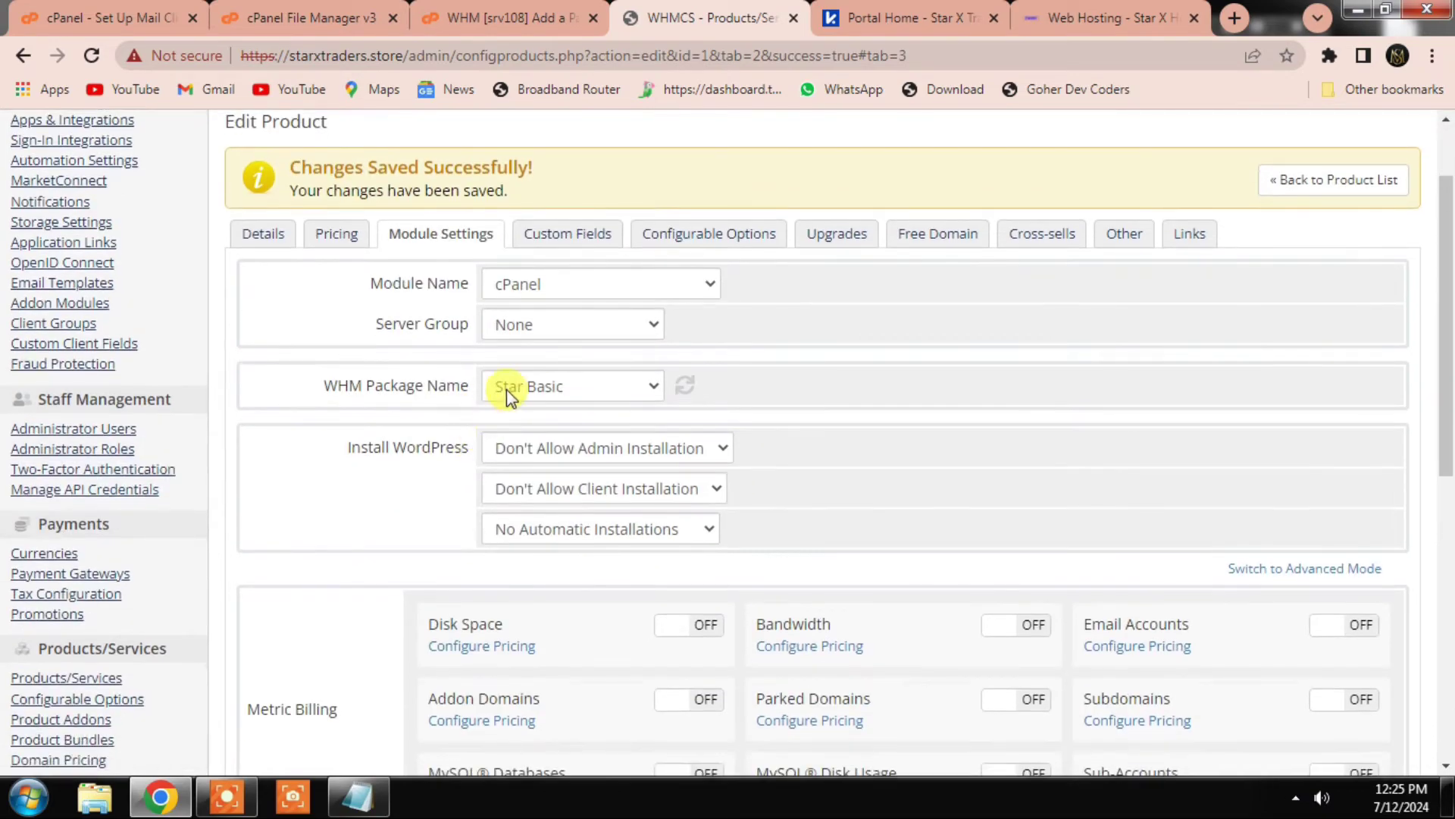
left_click(540, 335)
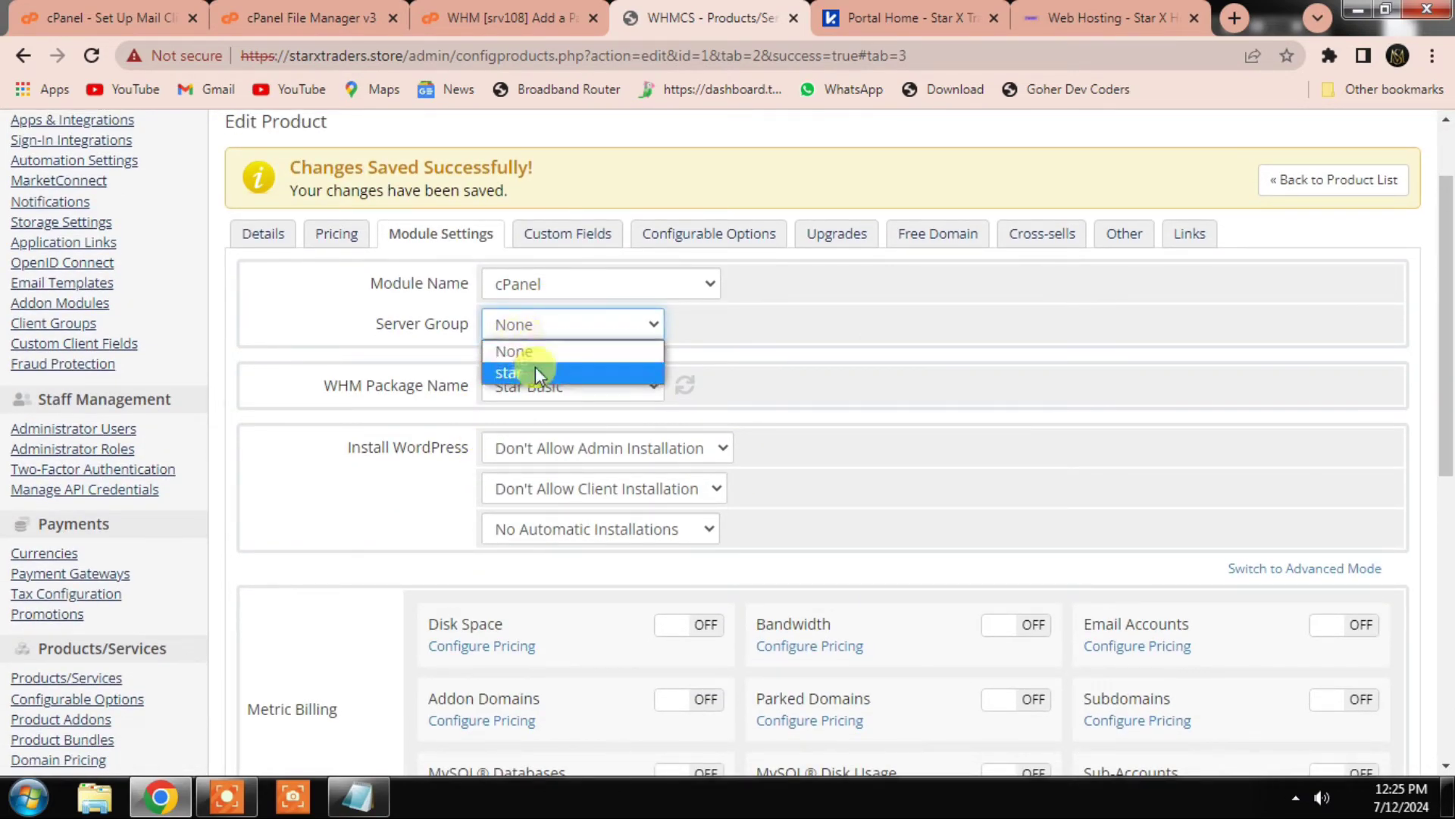
left_click(525, 372)
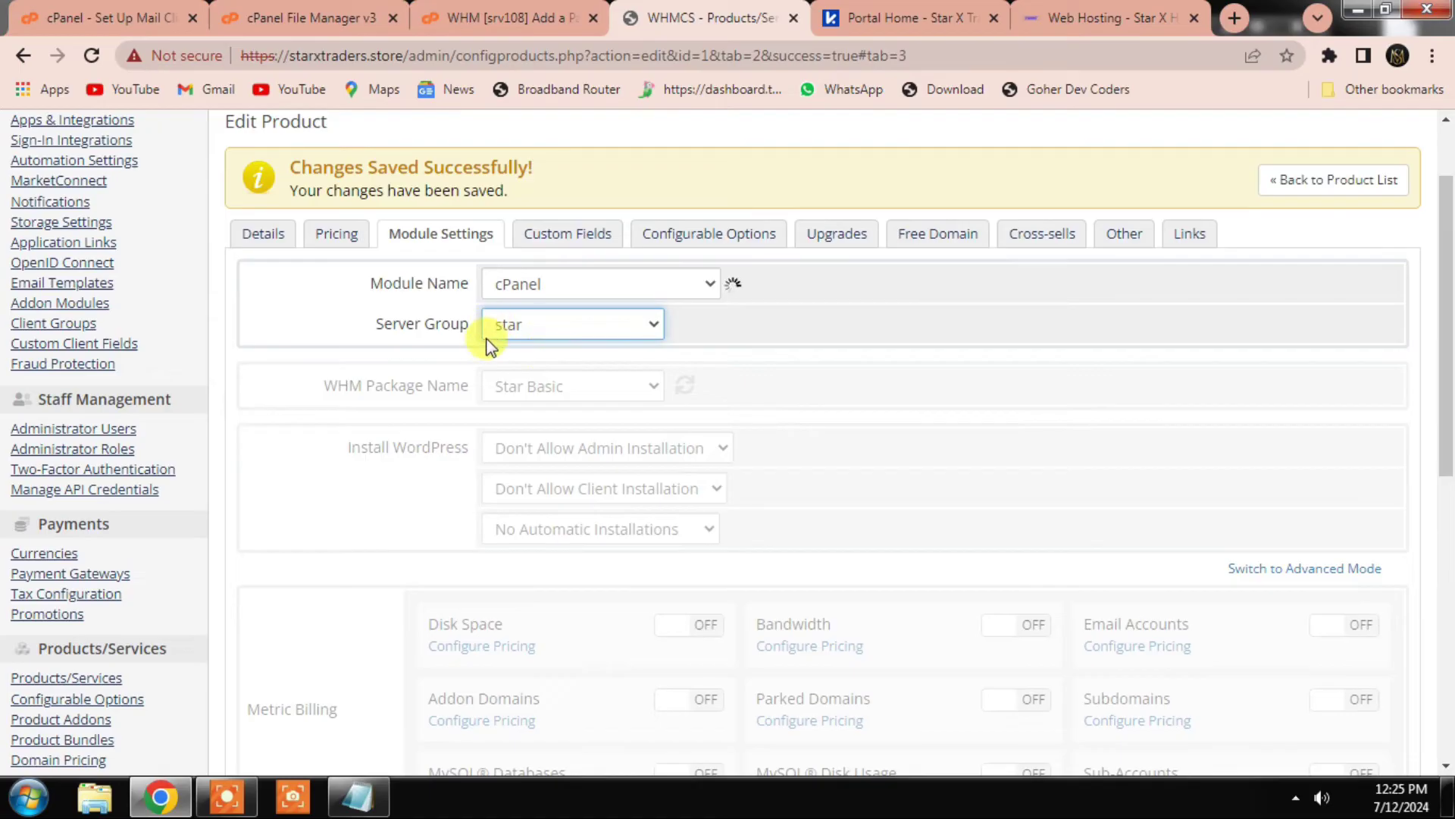
scroll(486, 345, "down", 1)
left_click(542, 295)
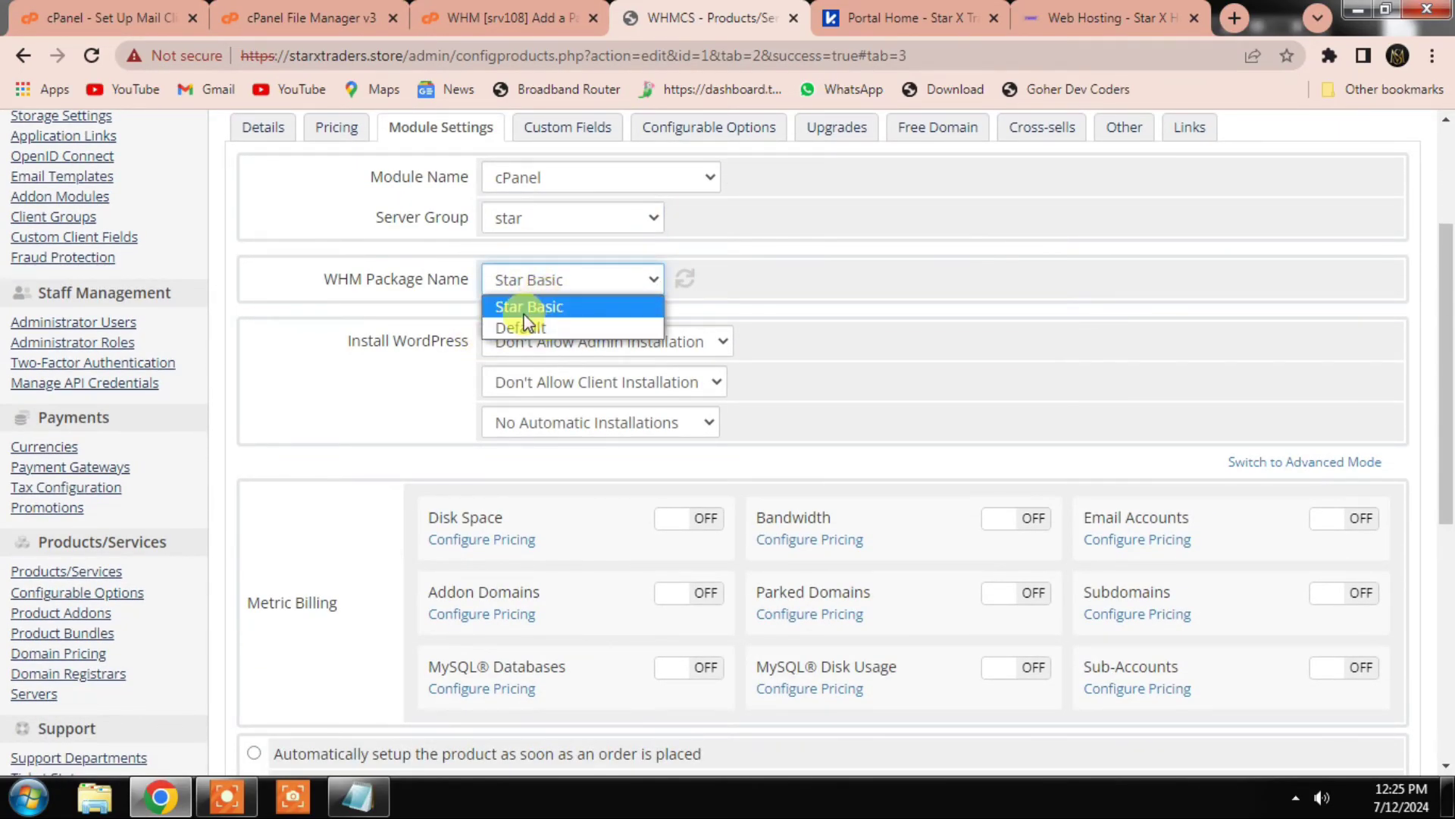
left_click(542, 305)
Step: Verify the Star Basic package in WHM, set auto-setup after first payment, and save
left_click(506, 18)
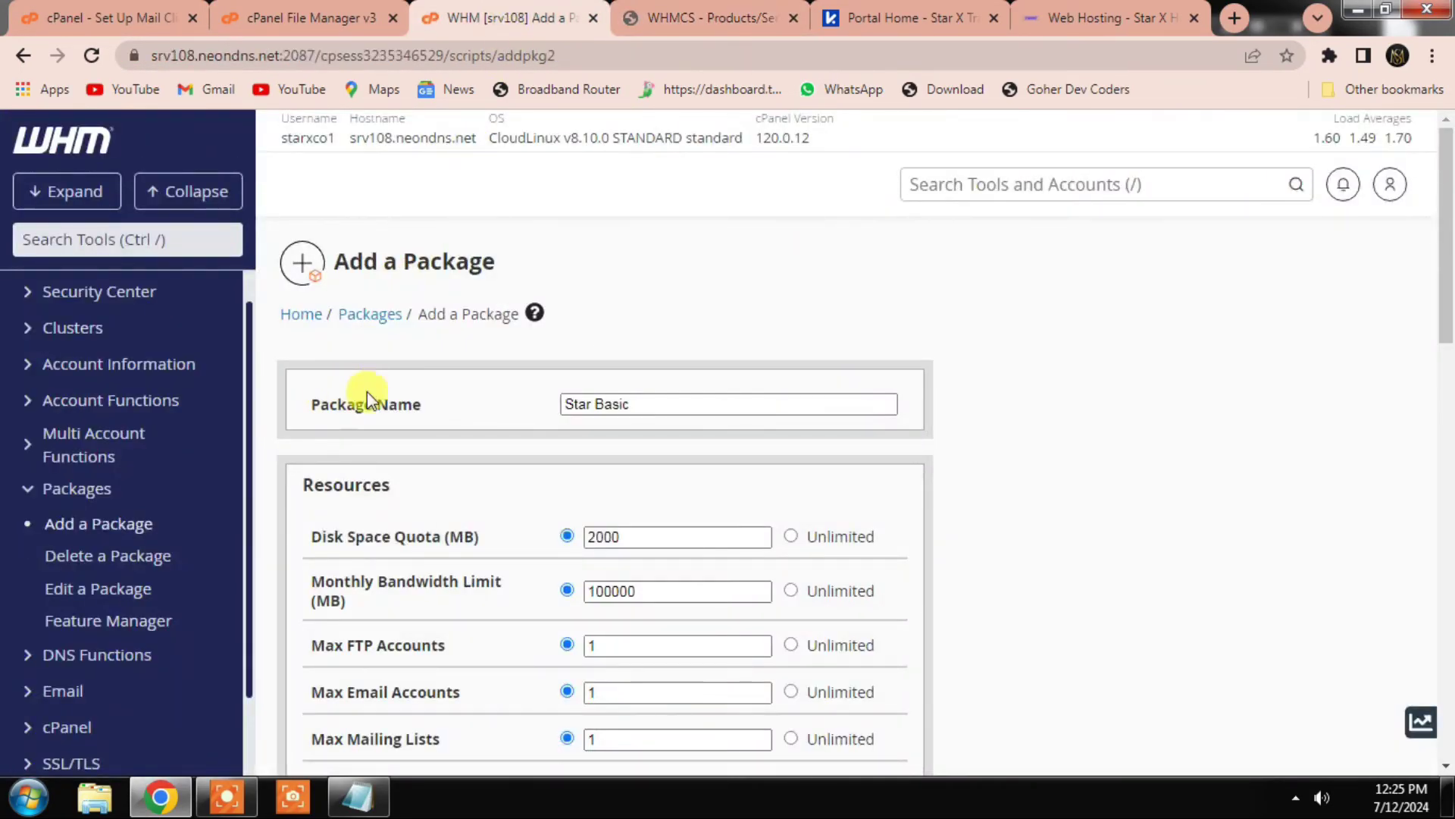
left_click(729, 17)
left_click(563, 289)
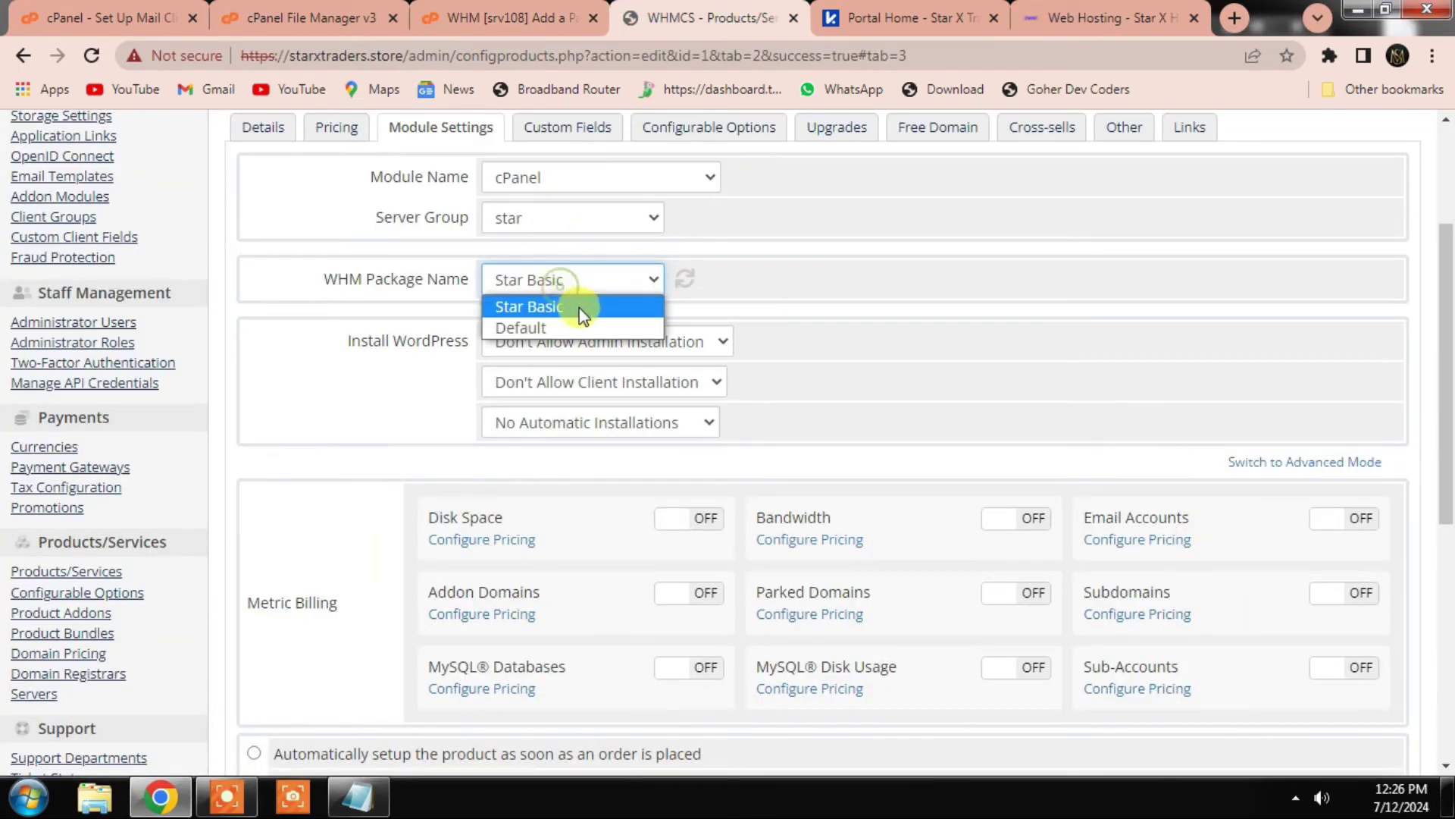
left_click(580, 308)
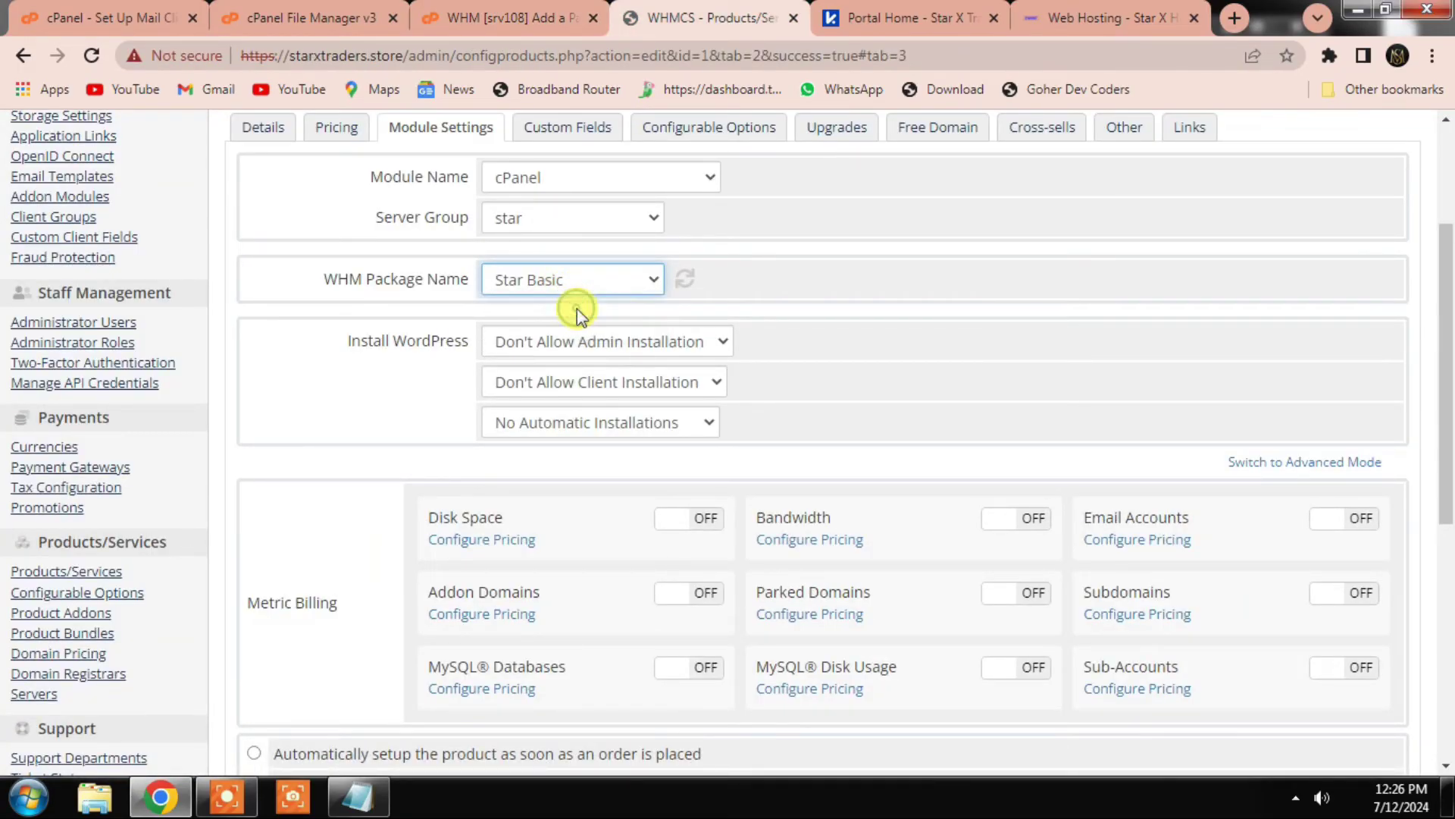
scroll(488, 439, "down", 3)
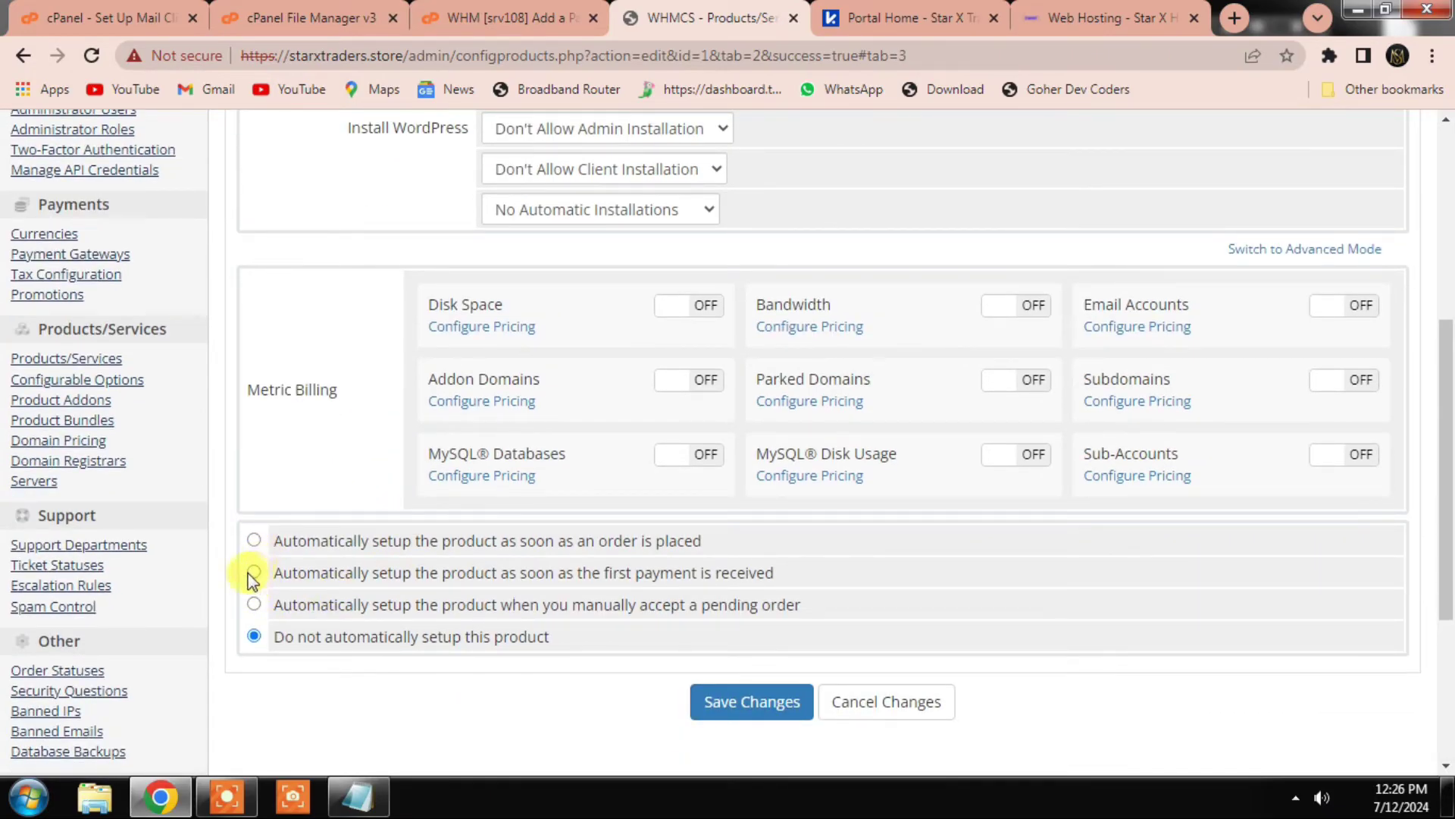
left_click(254, 573)
left_click(759, 701)
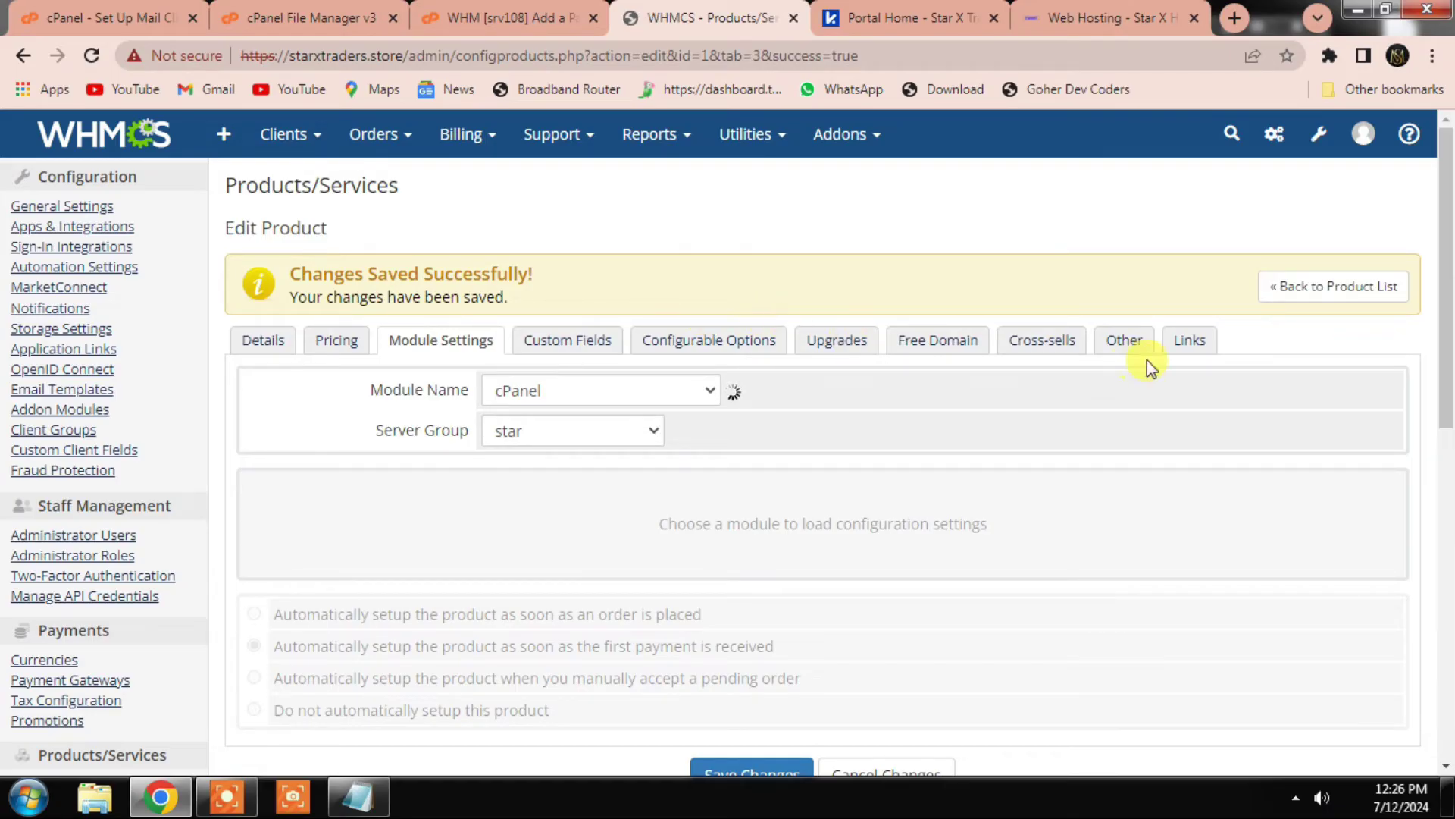
Step: Return to the product list, which now shows Star Basic under Web Hosting
left_click(1293, 286)
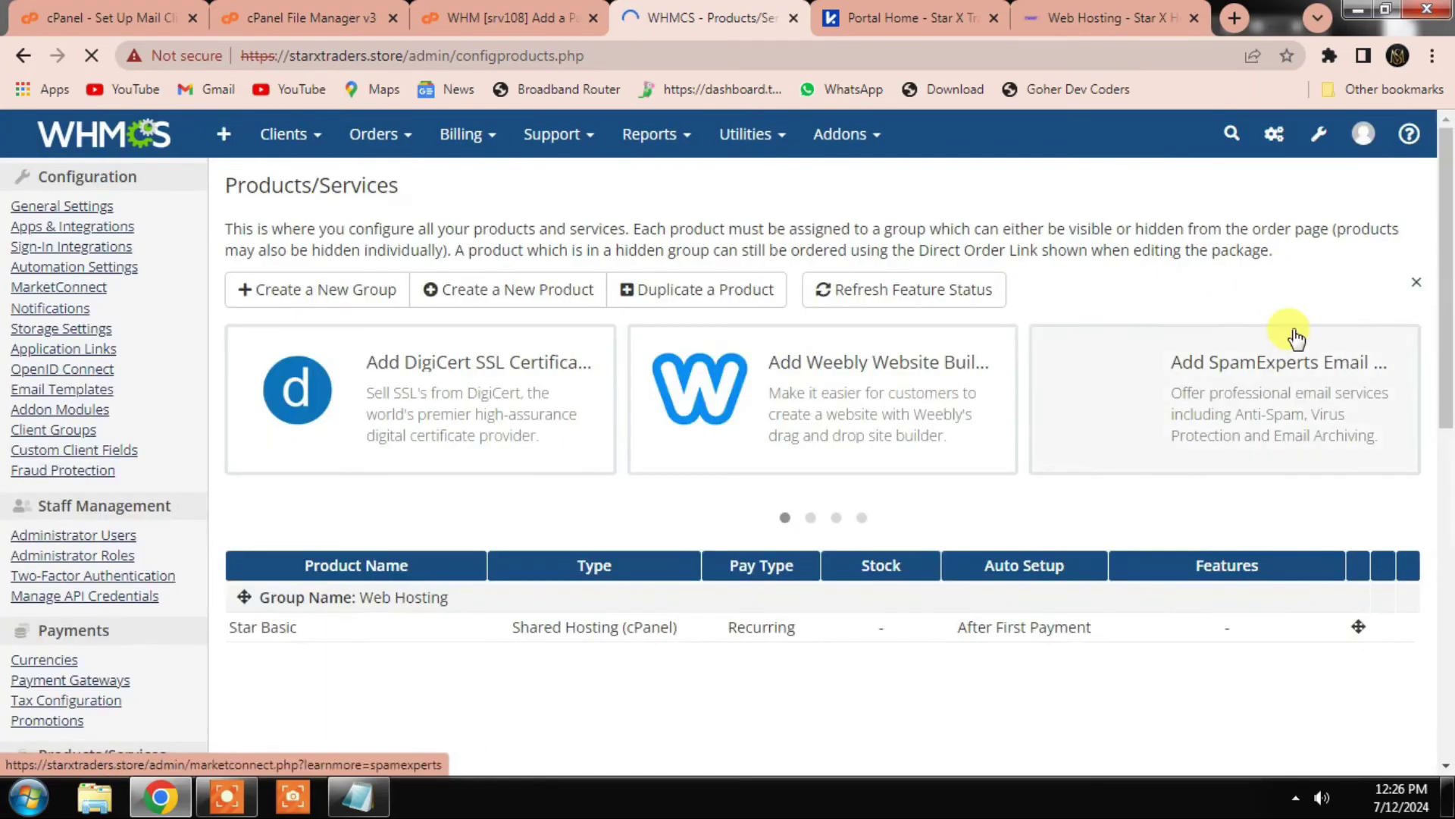
mouse_move(1318, 143)
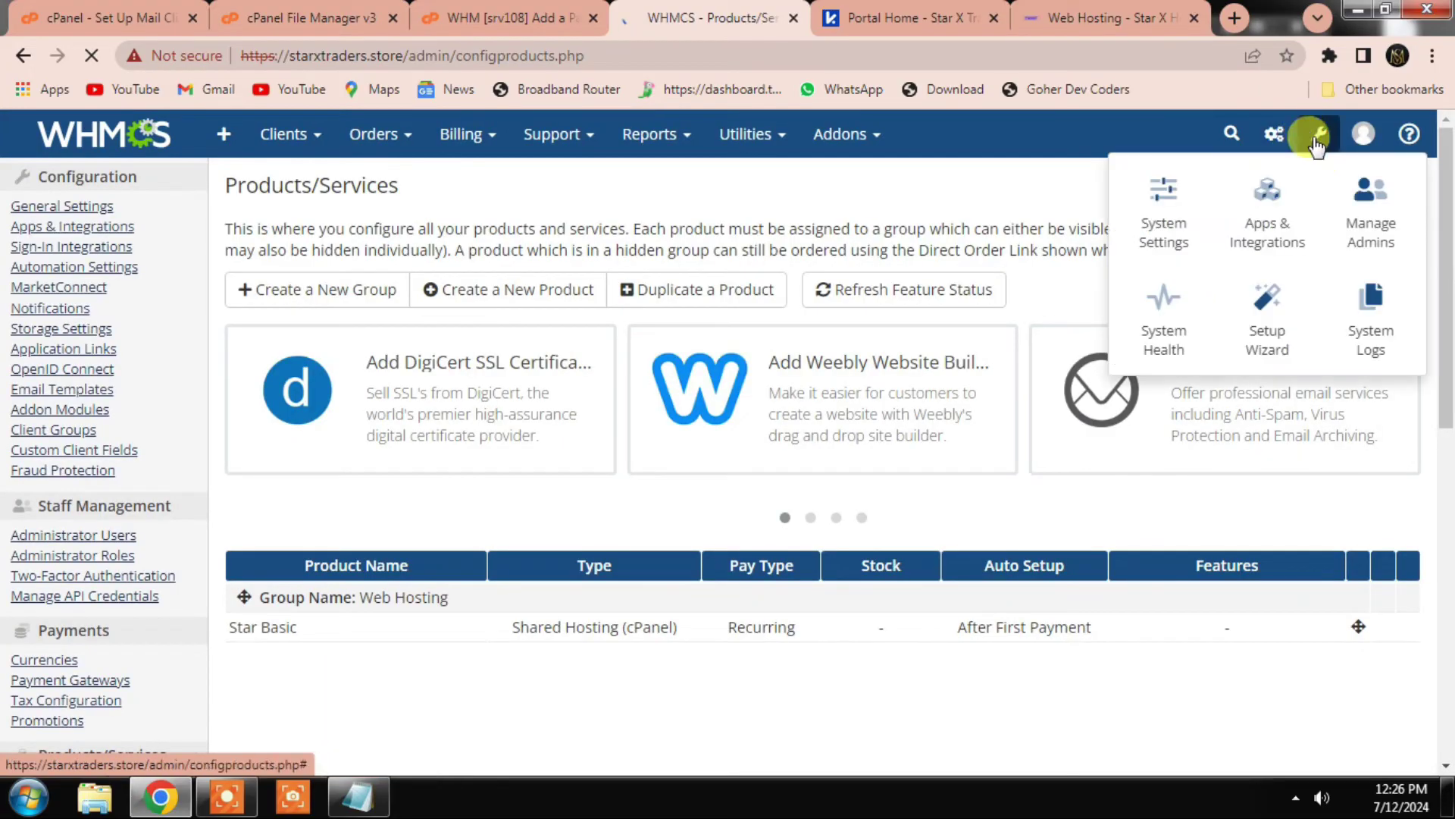
left_click(1165, 197)
left_click(902, 15)
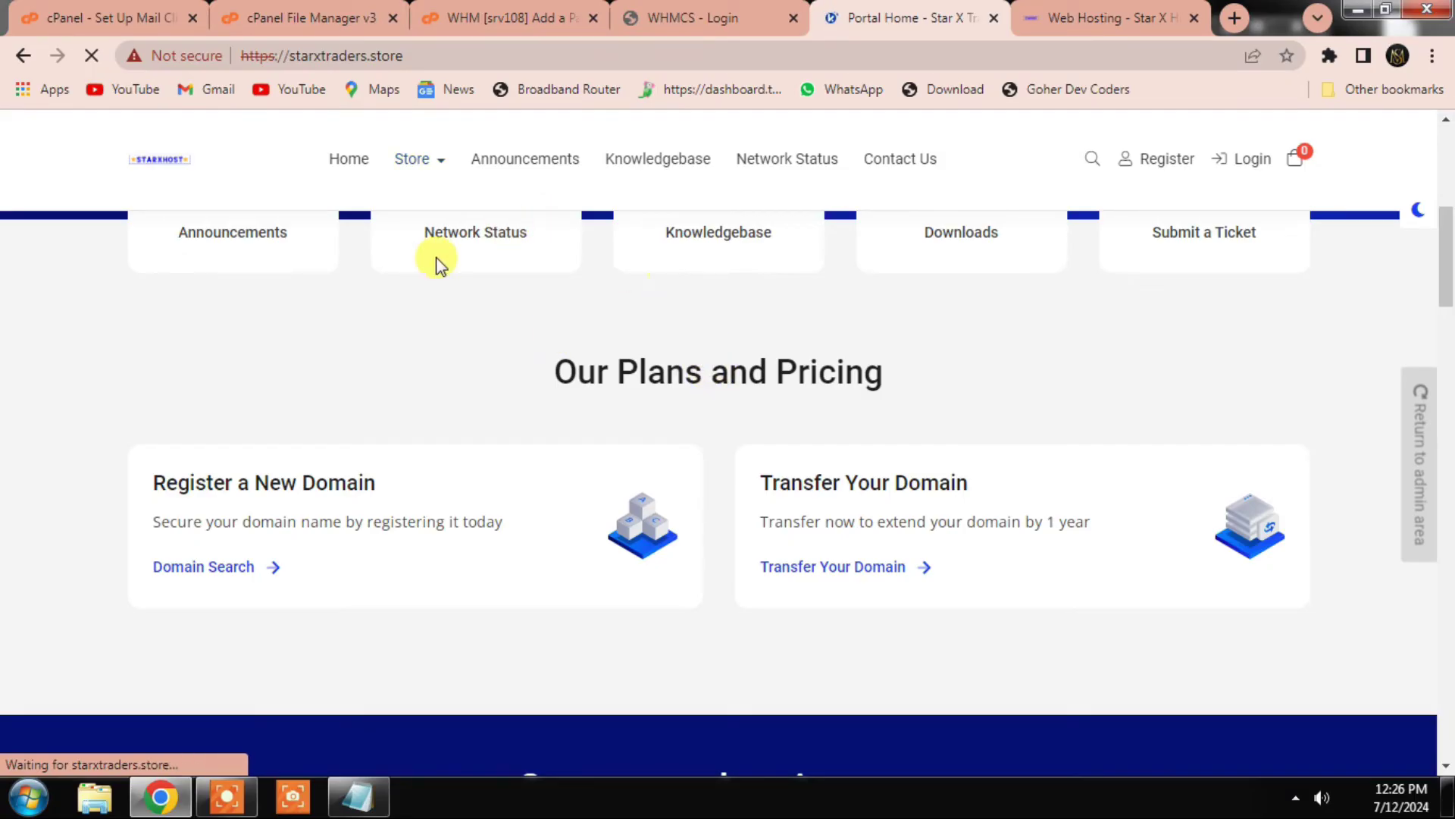
Step: Browse the storefront's Web Hosting category to confirm Star Basic at $0.54 USD monthly
scroll(420, 213, "down", 4)
scroll(420, 212, "up", 10)
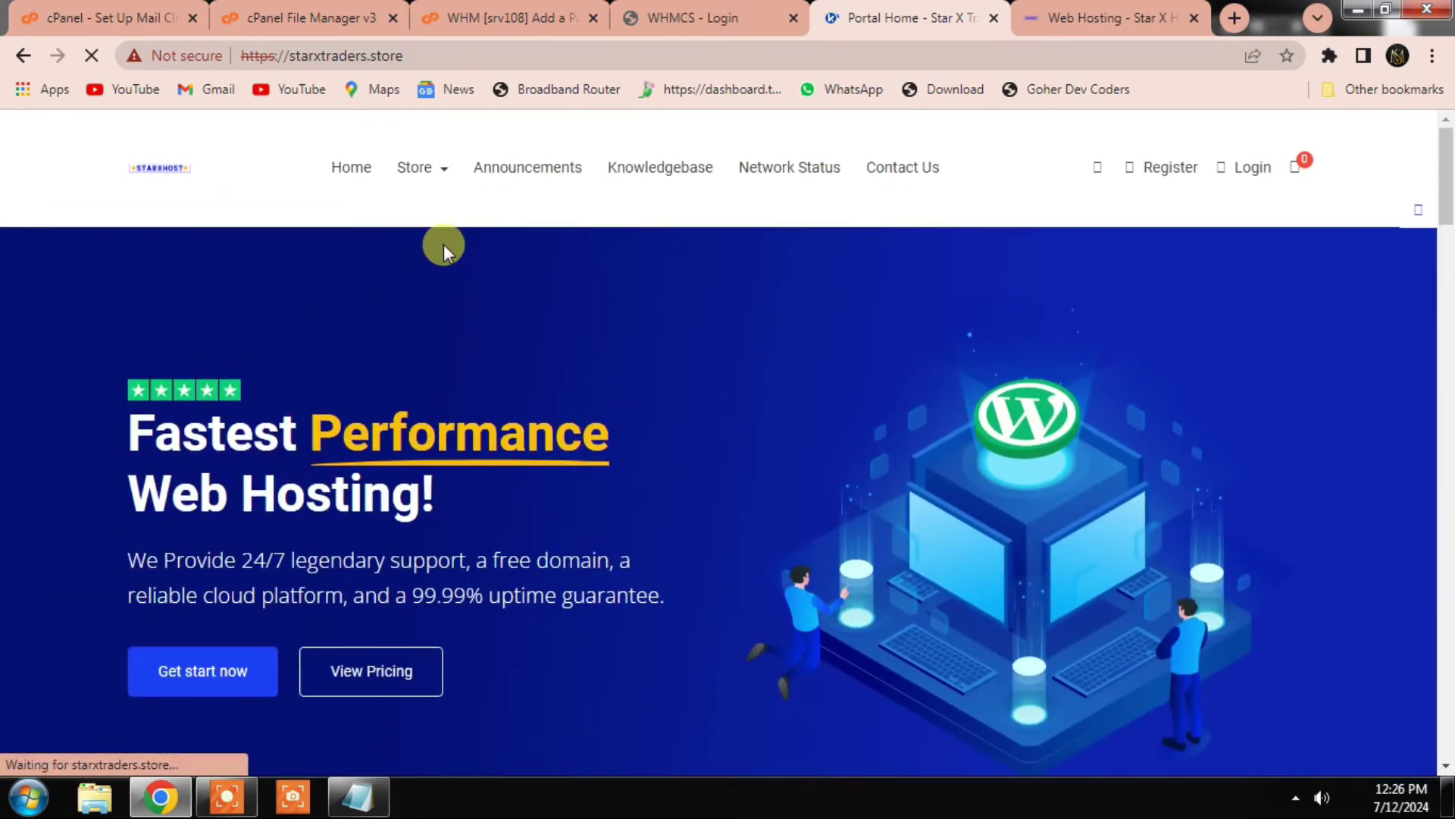
left_click(431, 180)
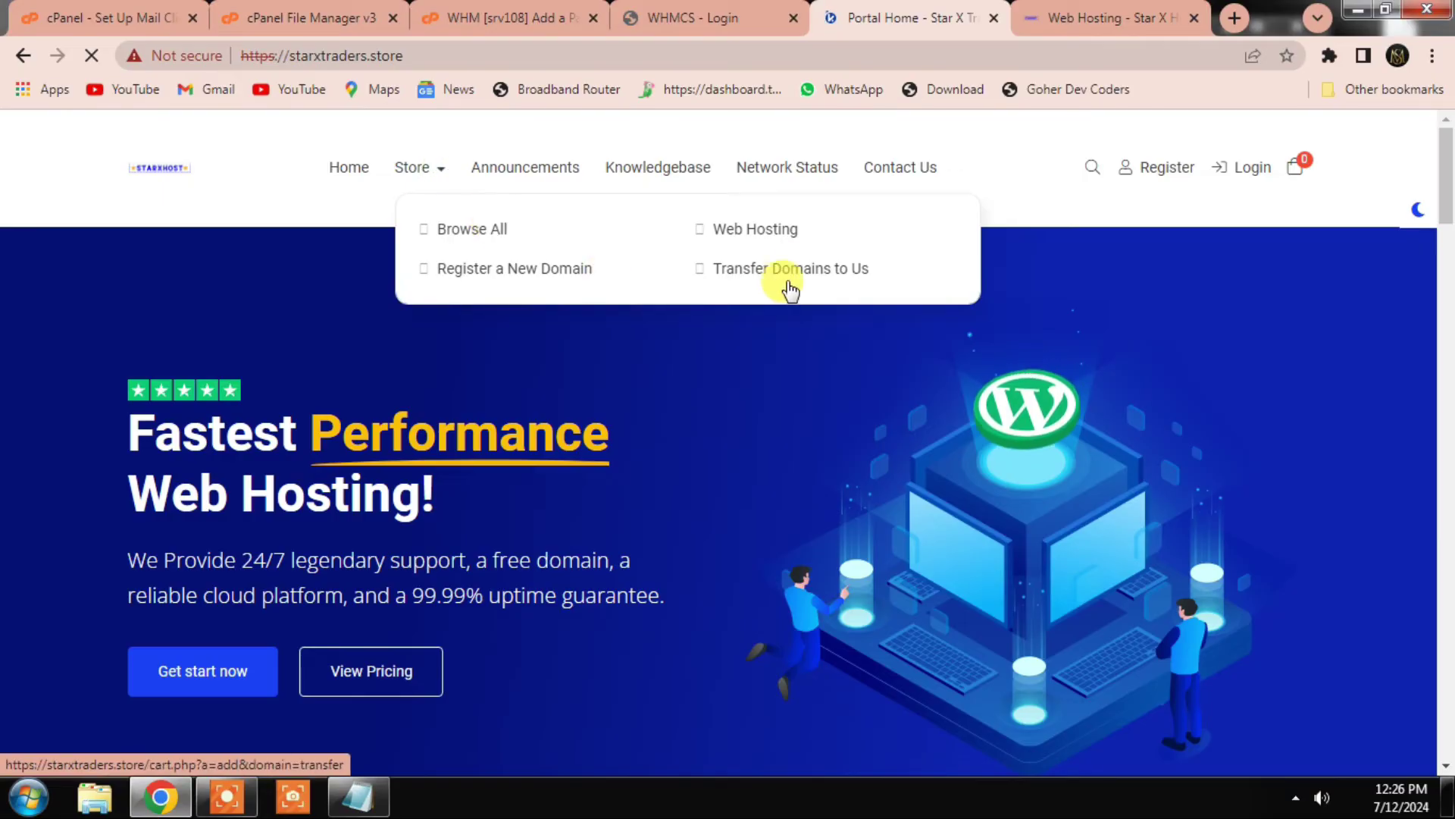
left_click(762, 235)
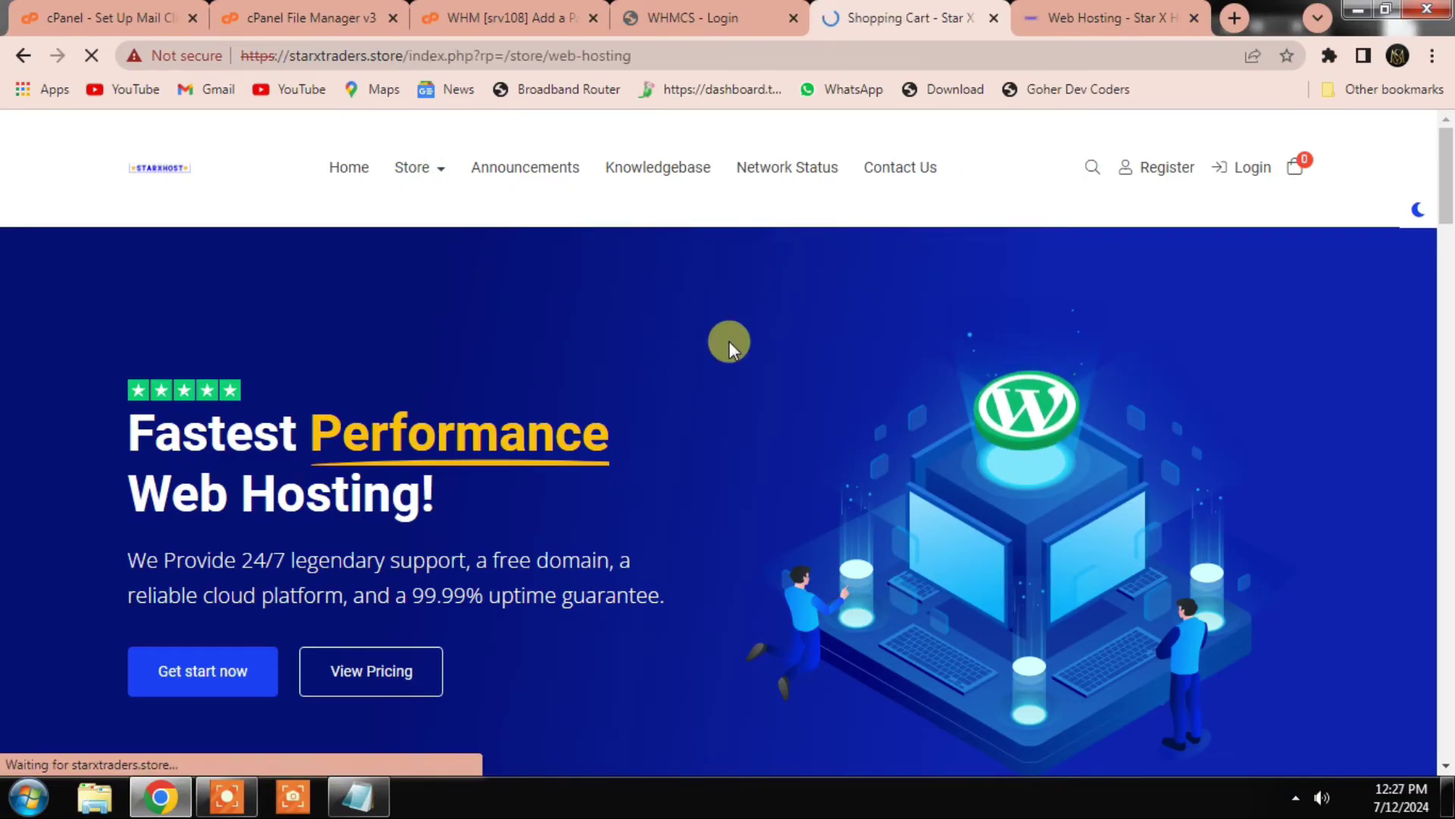
scroll(599, 531, "down", 1)
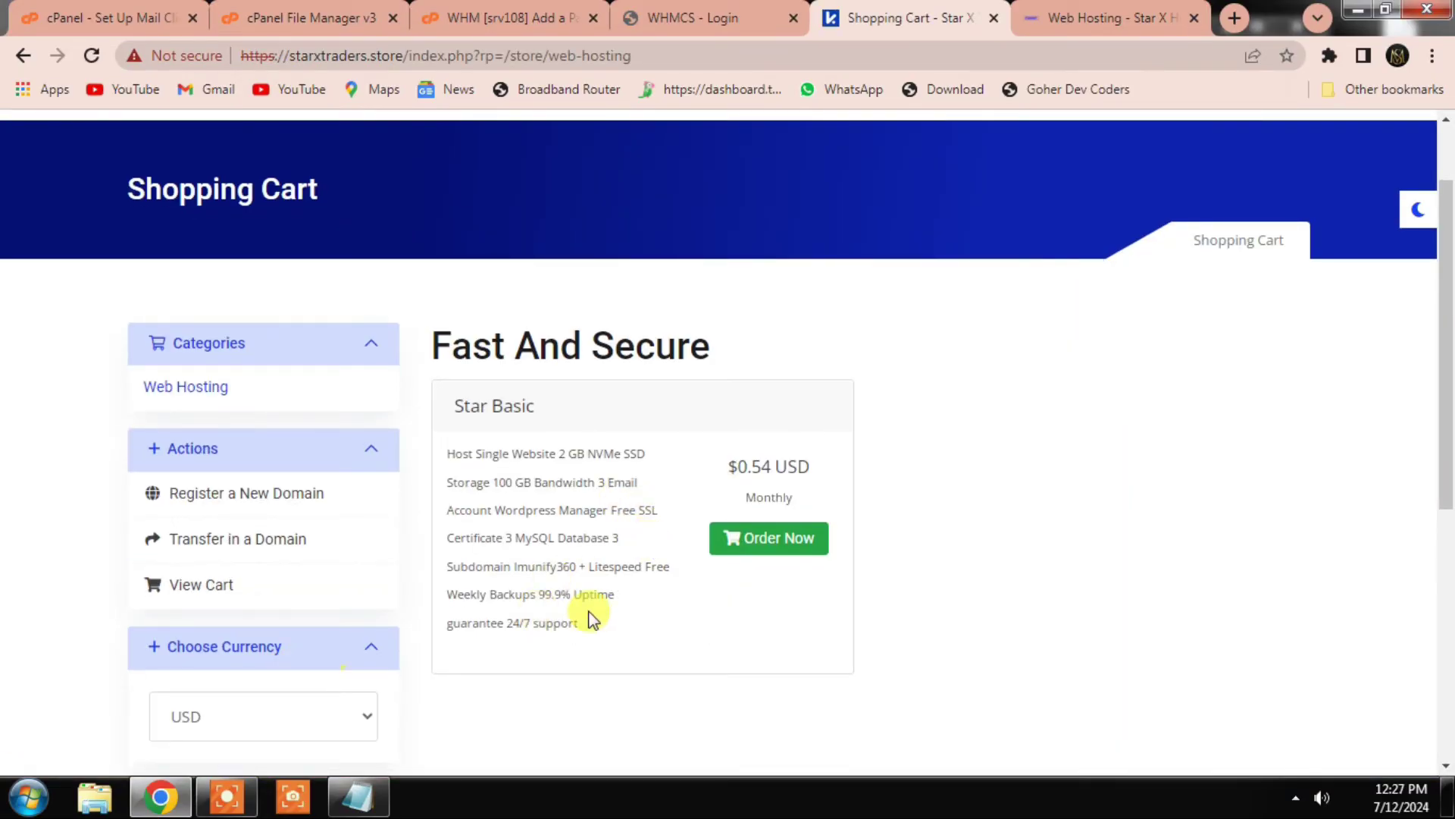
left_click(705, 17)
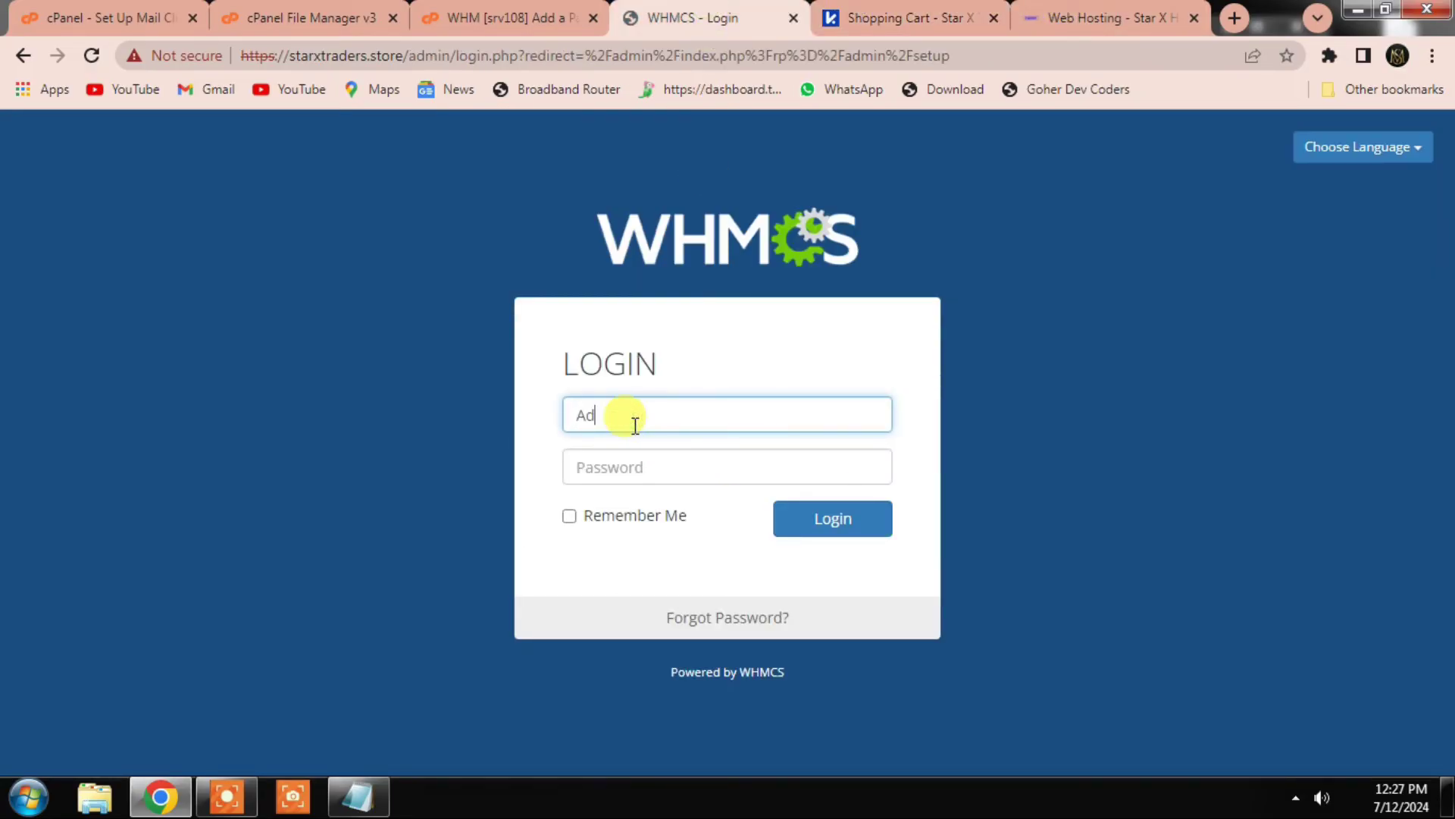
Step: Log in to the WHMCS admin area with the administrator password
left_click(631, 466)
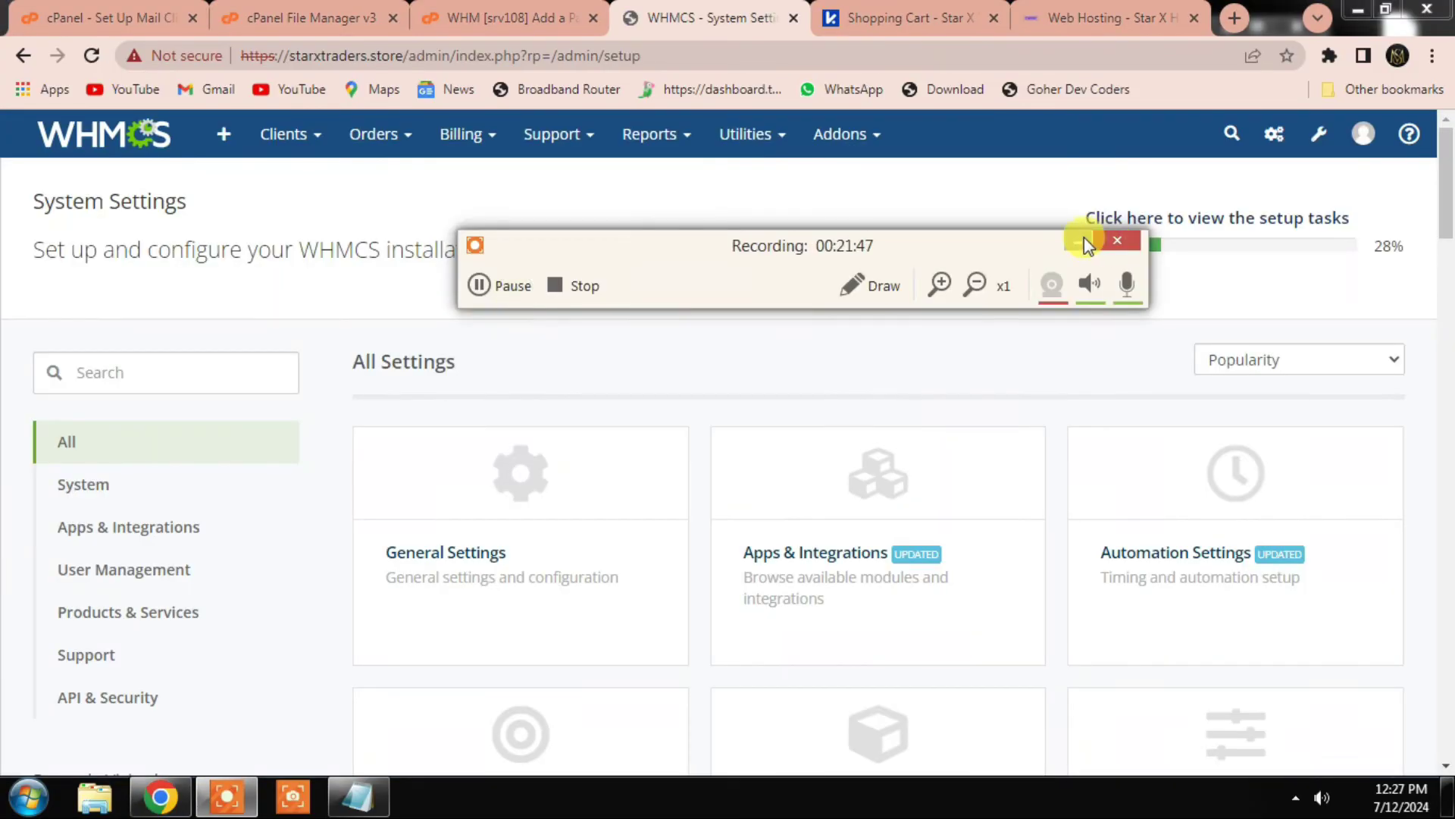
scroll(789, 568, "down", 3)
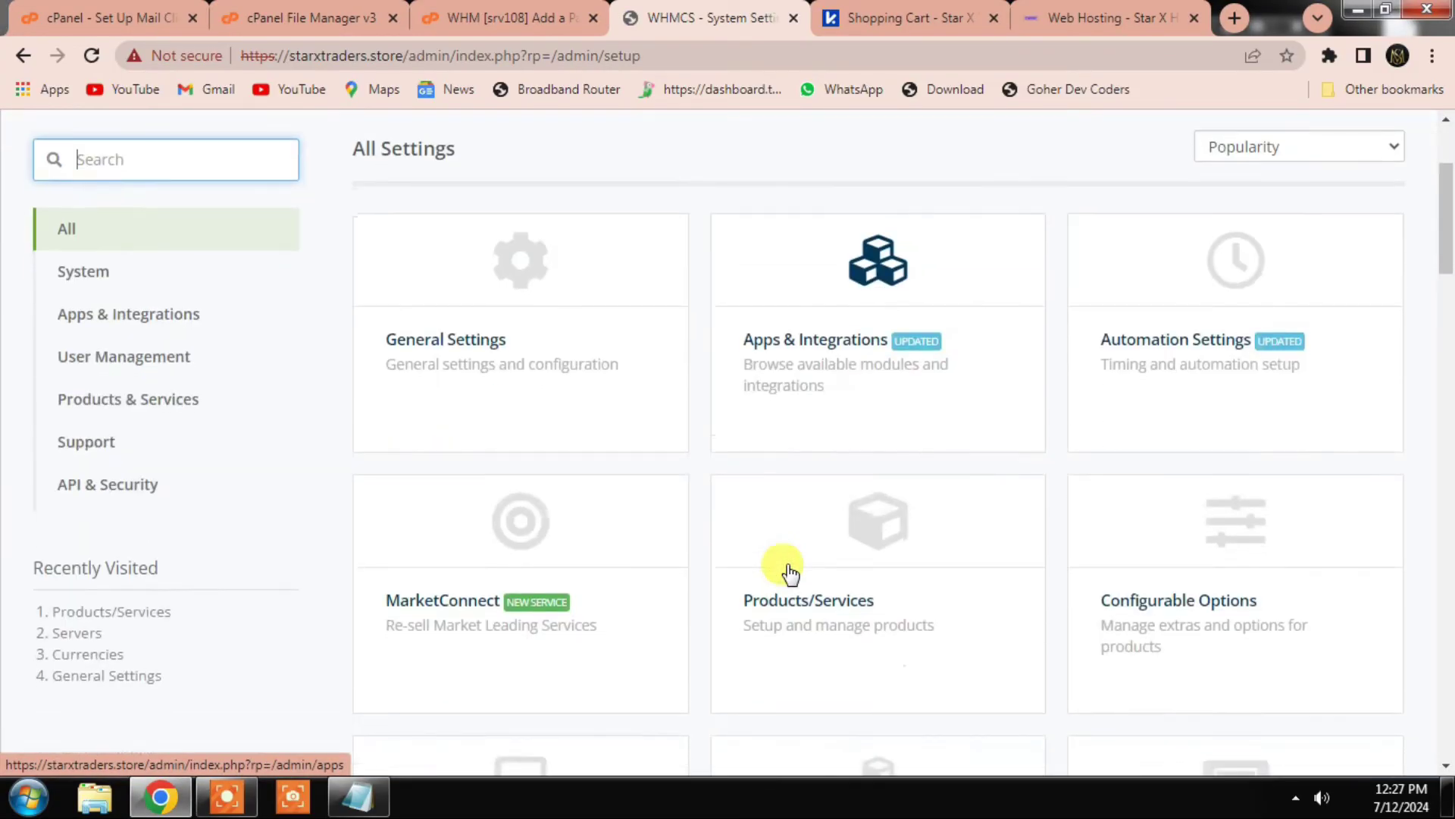
scroll(705, 561, "down", 3)
scroll(459, 450, "up", 6)
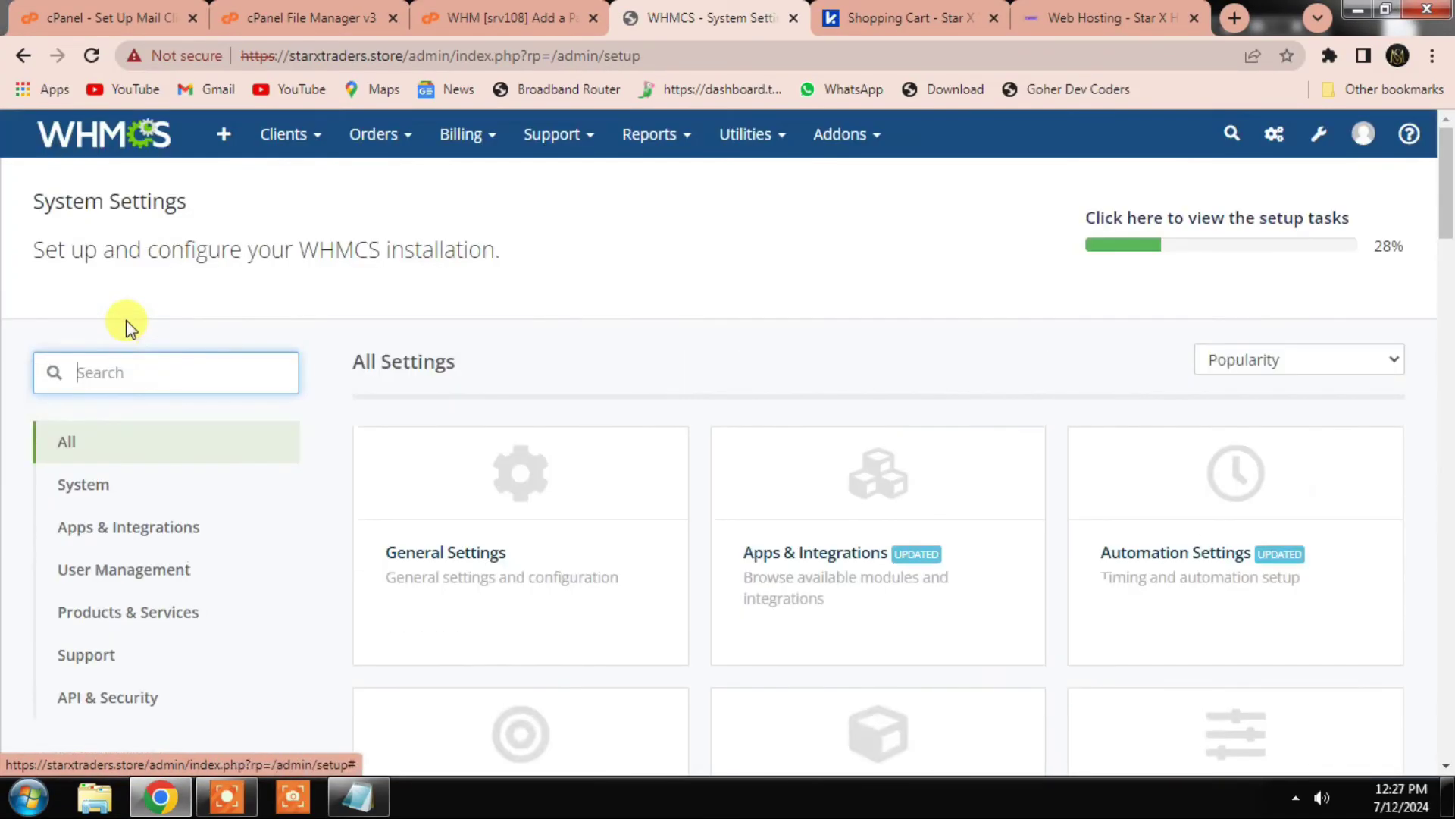
Step: Search System Settings for 'domain' and open Domain Pricing
left_click(169, 379)
type("domain")
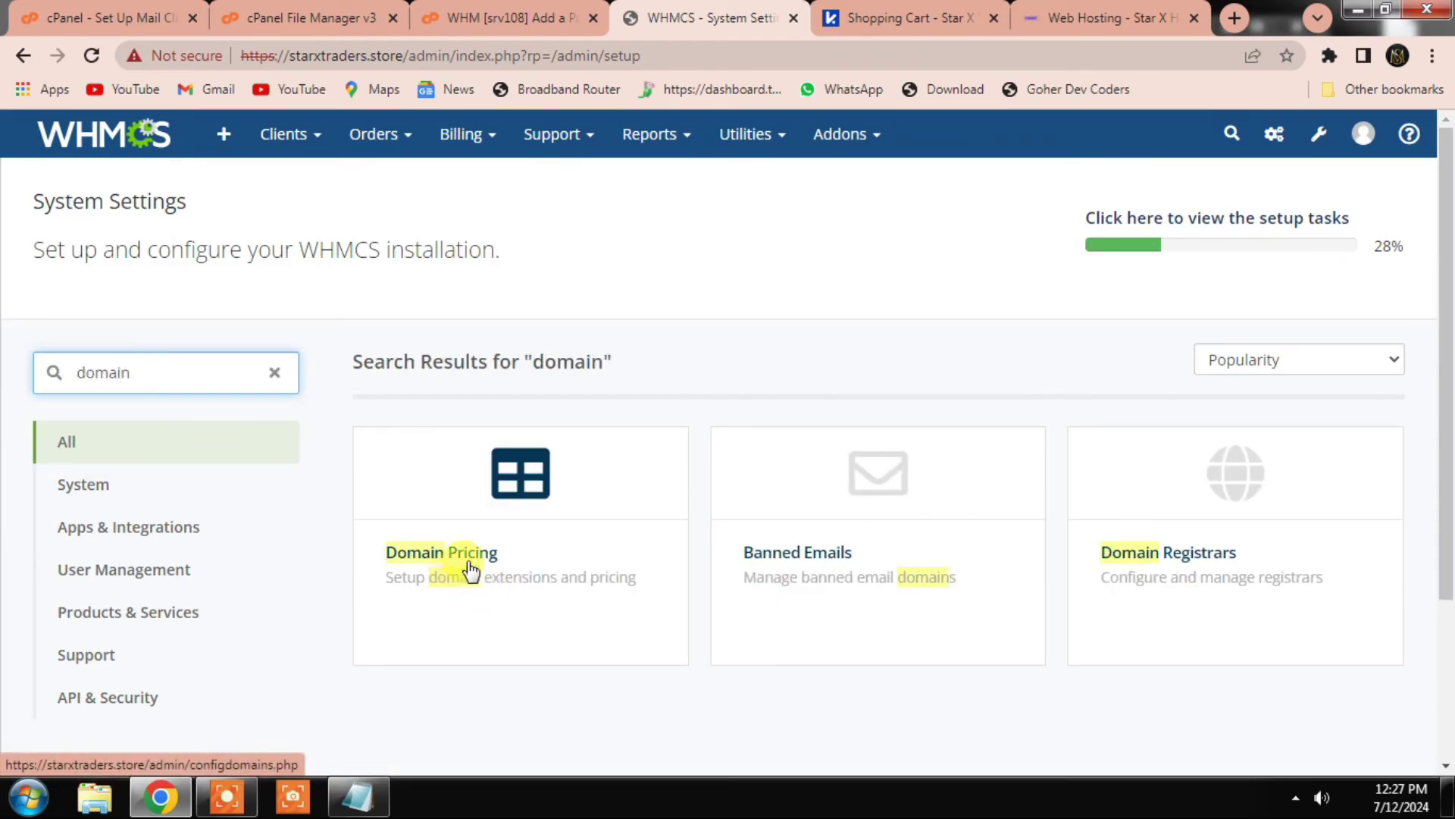
left_click(521, 502)
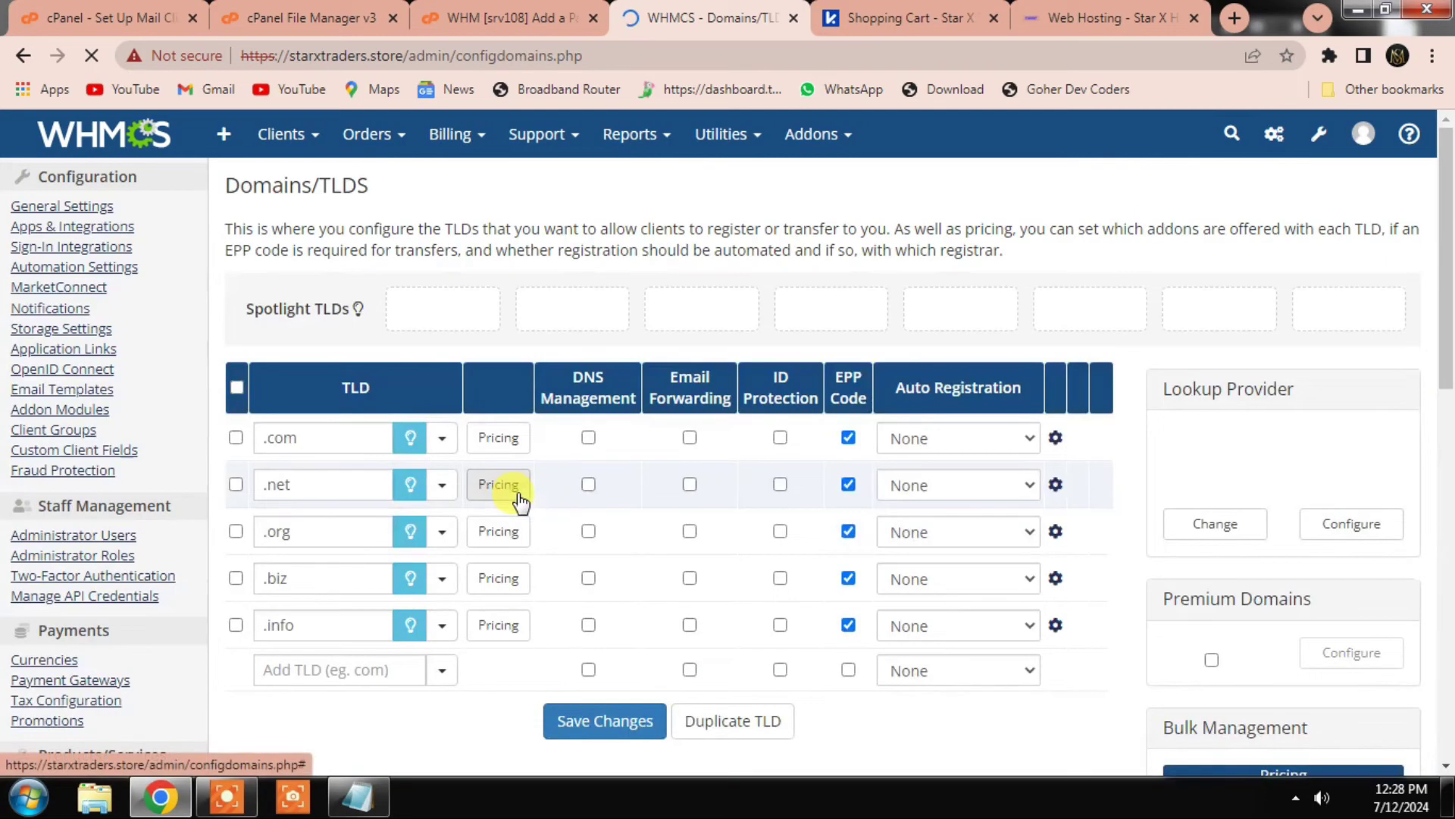
Step: Add .top as a new TLD with no label and save it
left_click(299, 438)
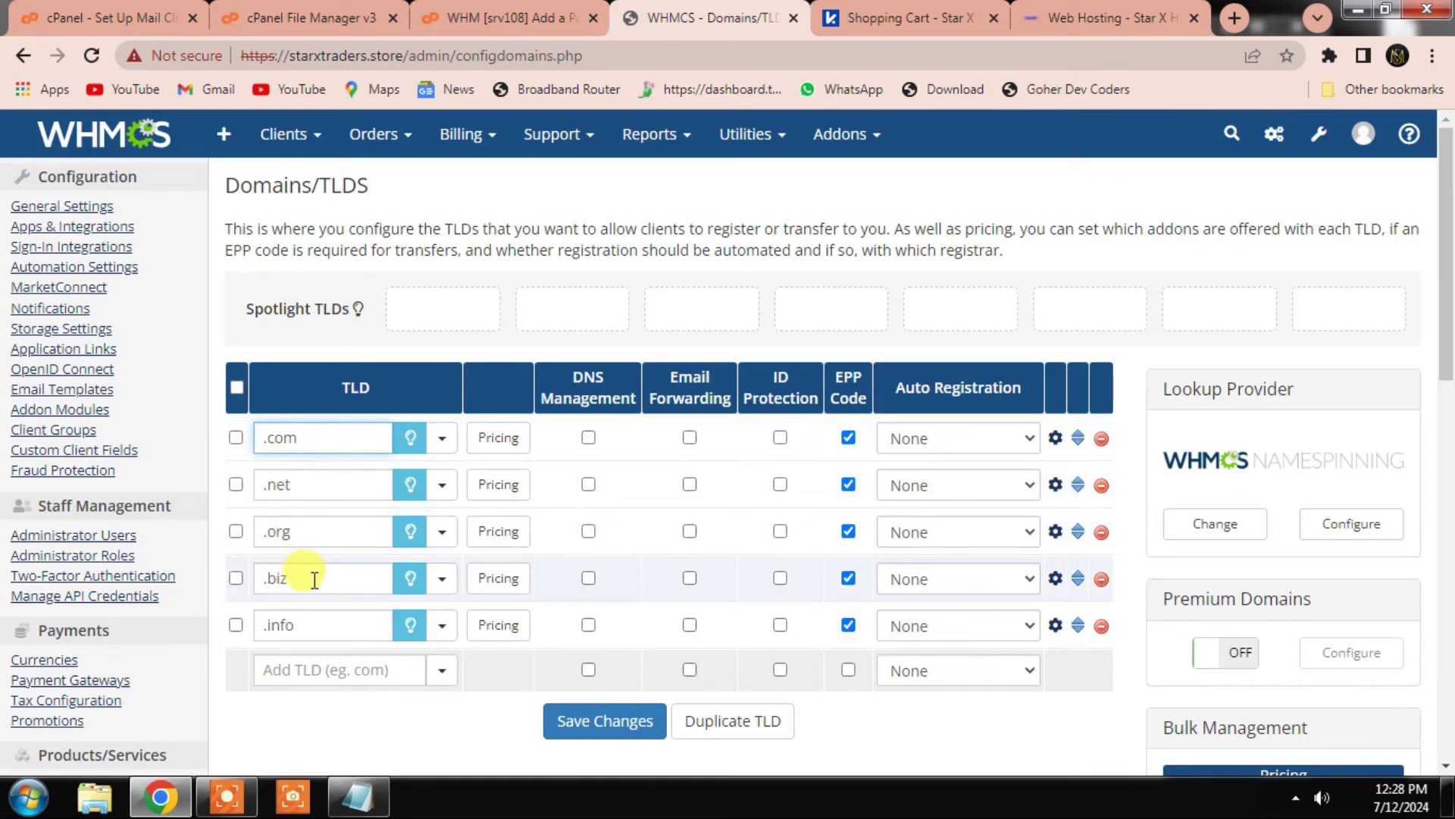
left_click(317, 672)
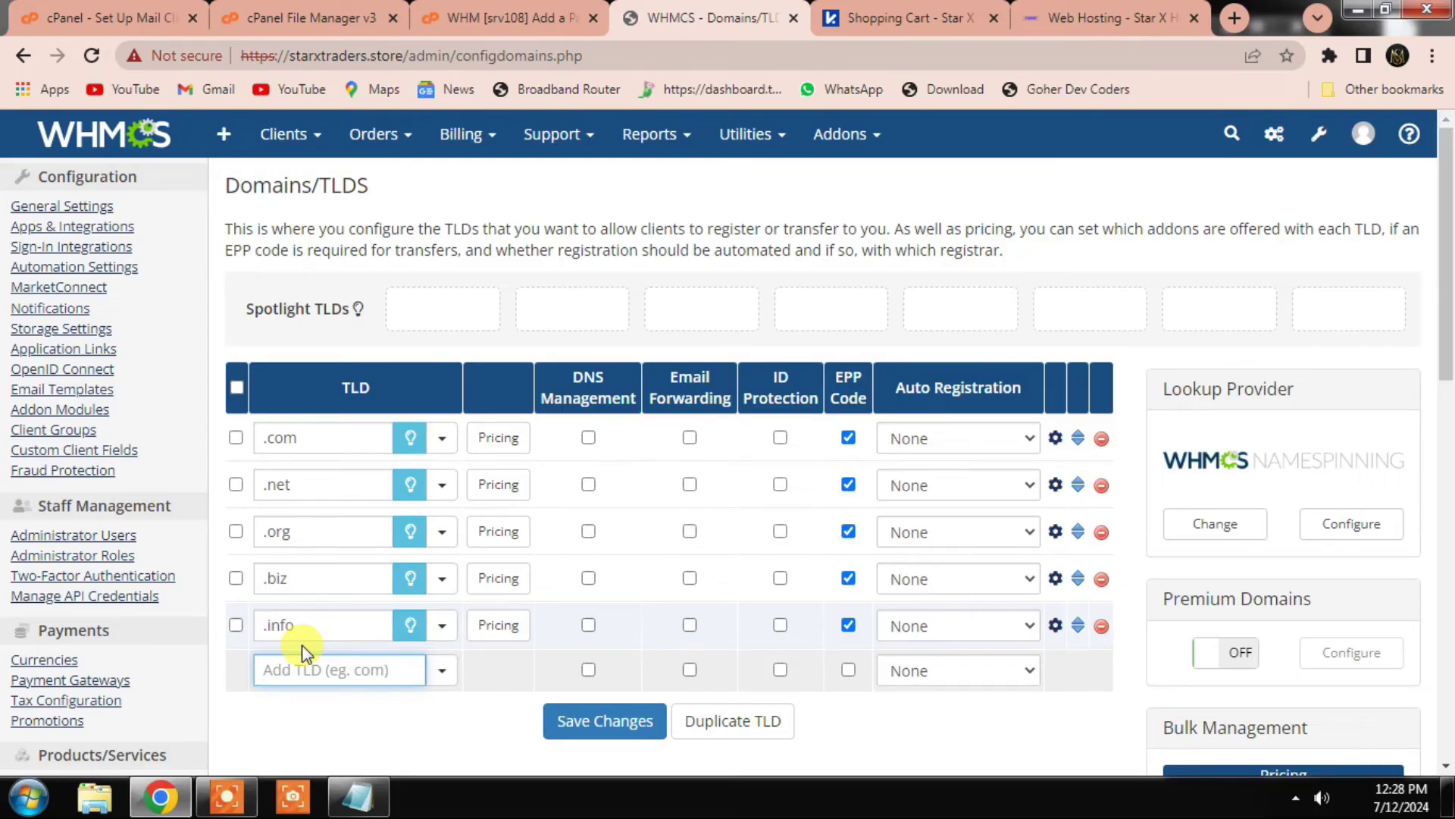
type(".top")
left_click(446, 680)
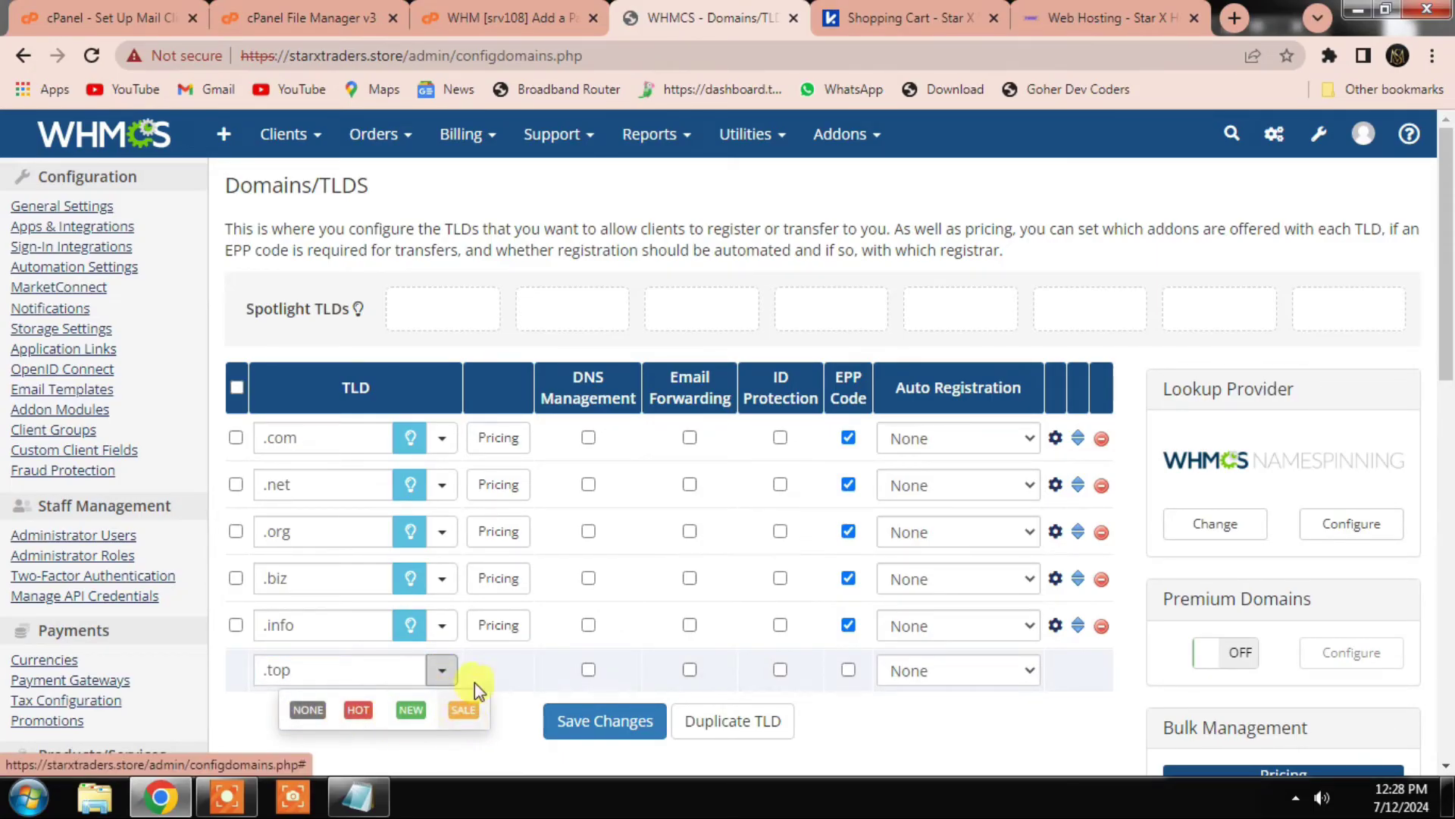
left_click(514, 667)
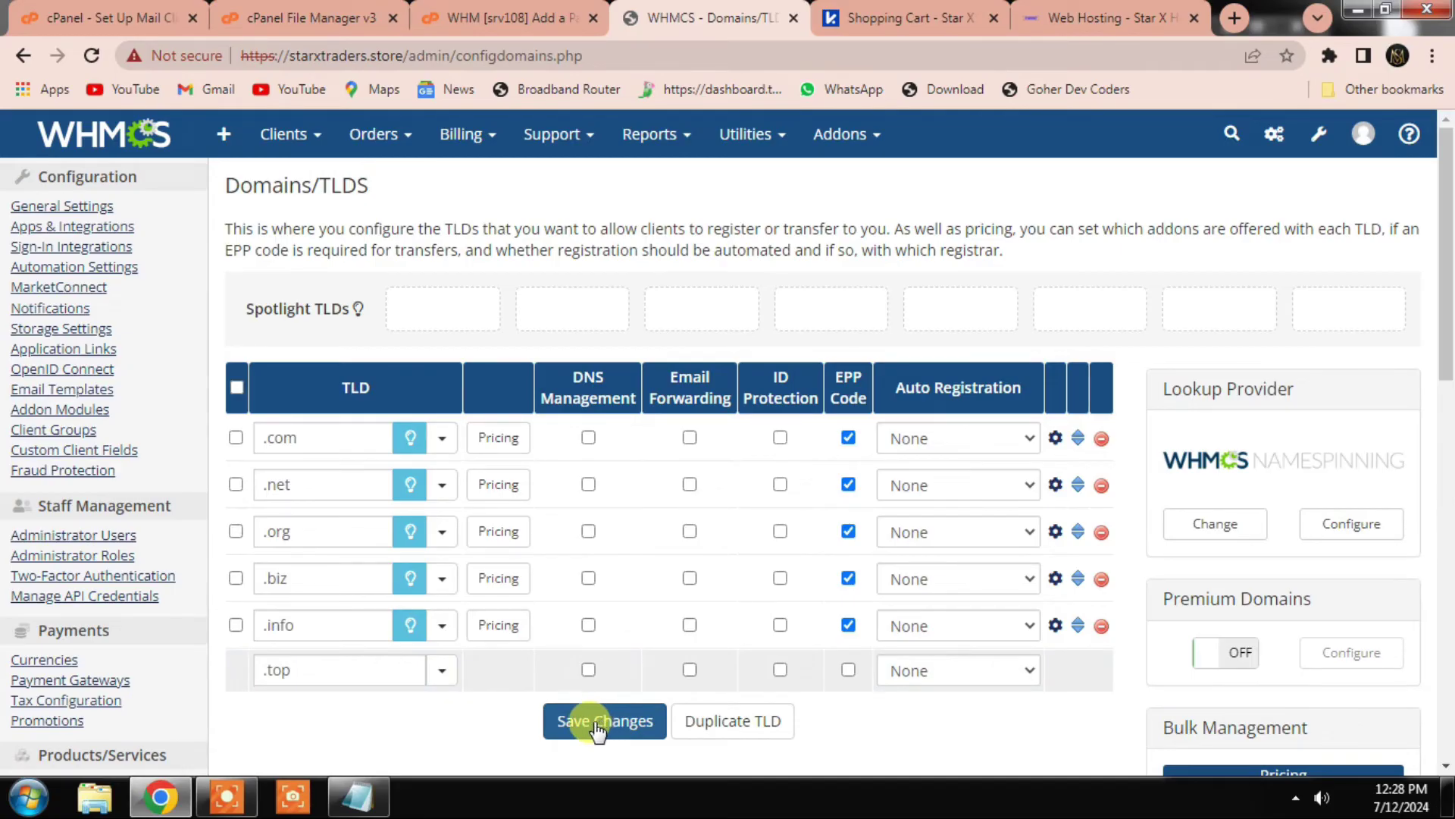
left_click(585, 726)
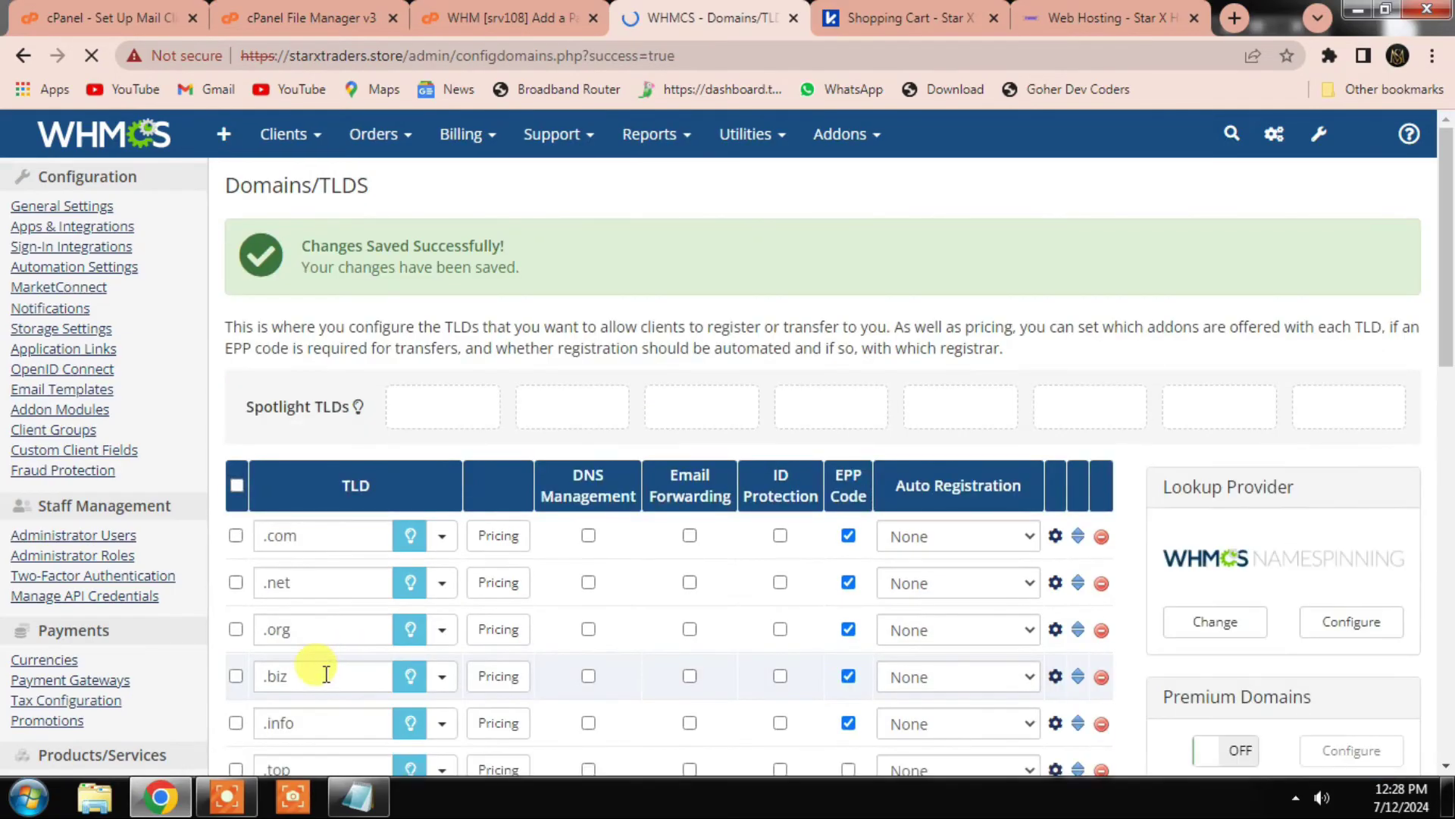
Step: Open the pricing settings for the .com TLD
scroll(326, 584, "down", 2)
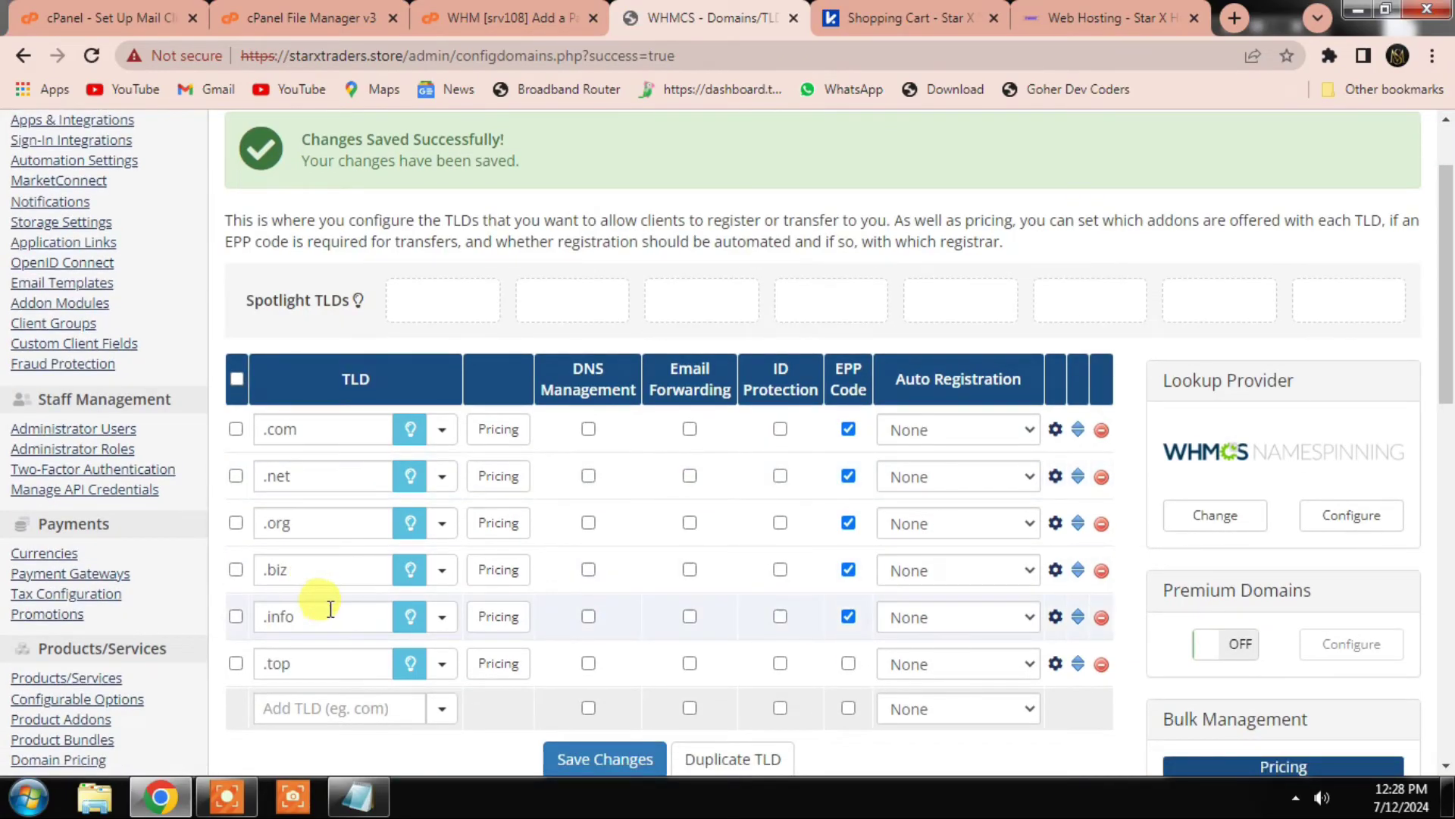
scroll(436, 644, "up", 1)
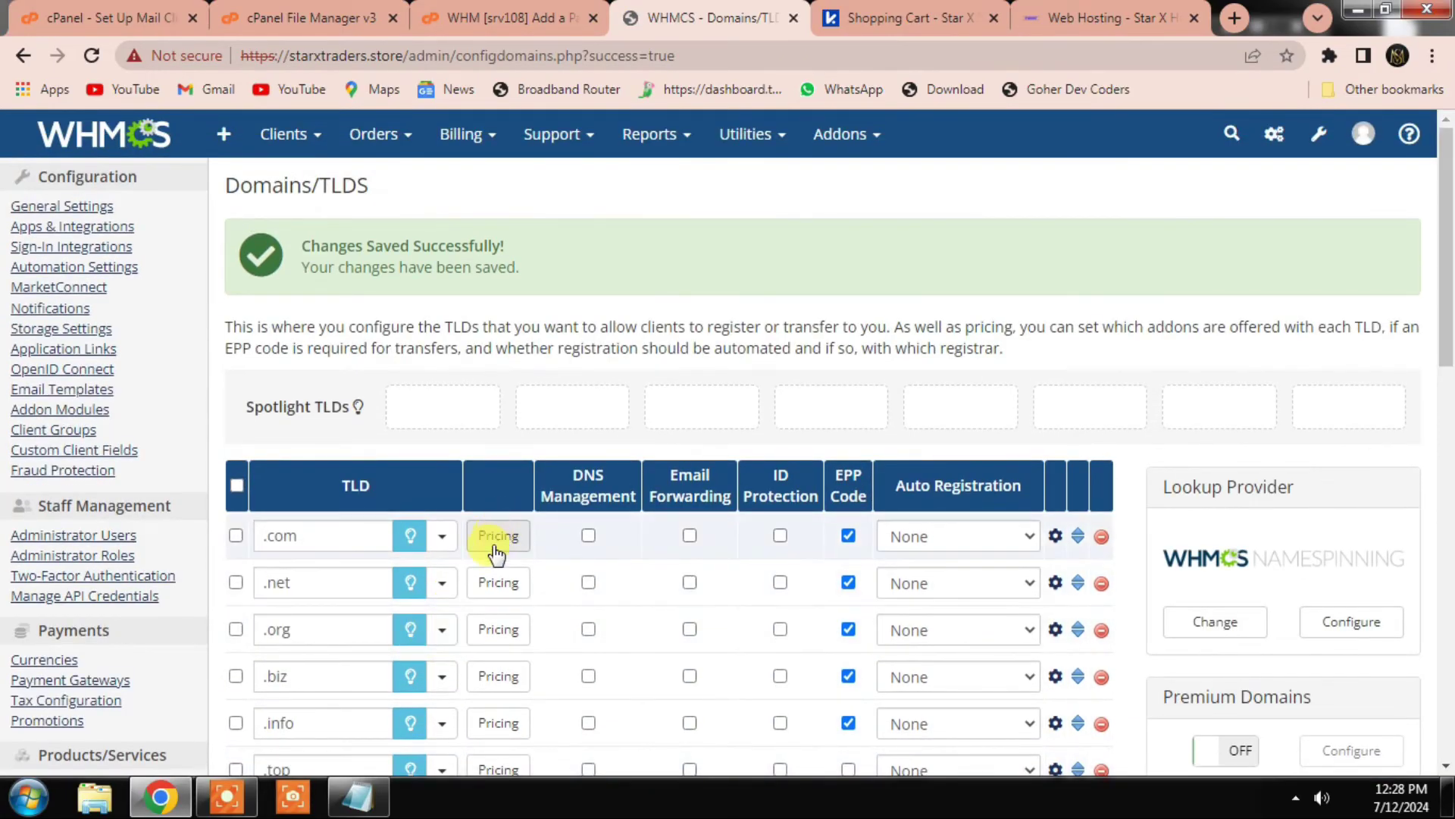
scroll(490, 680, "down", 3)
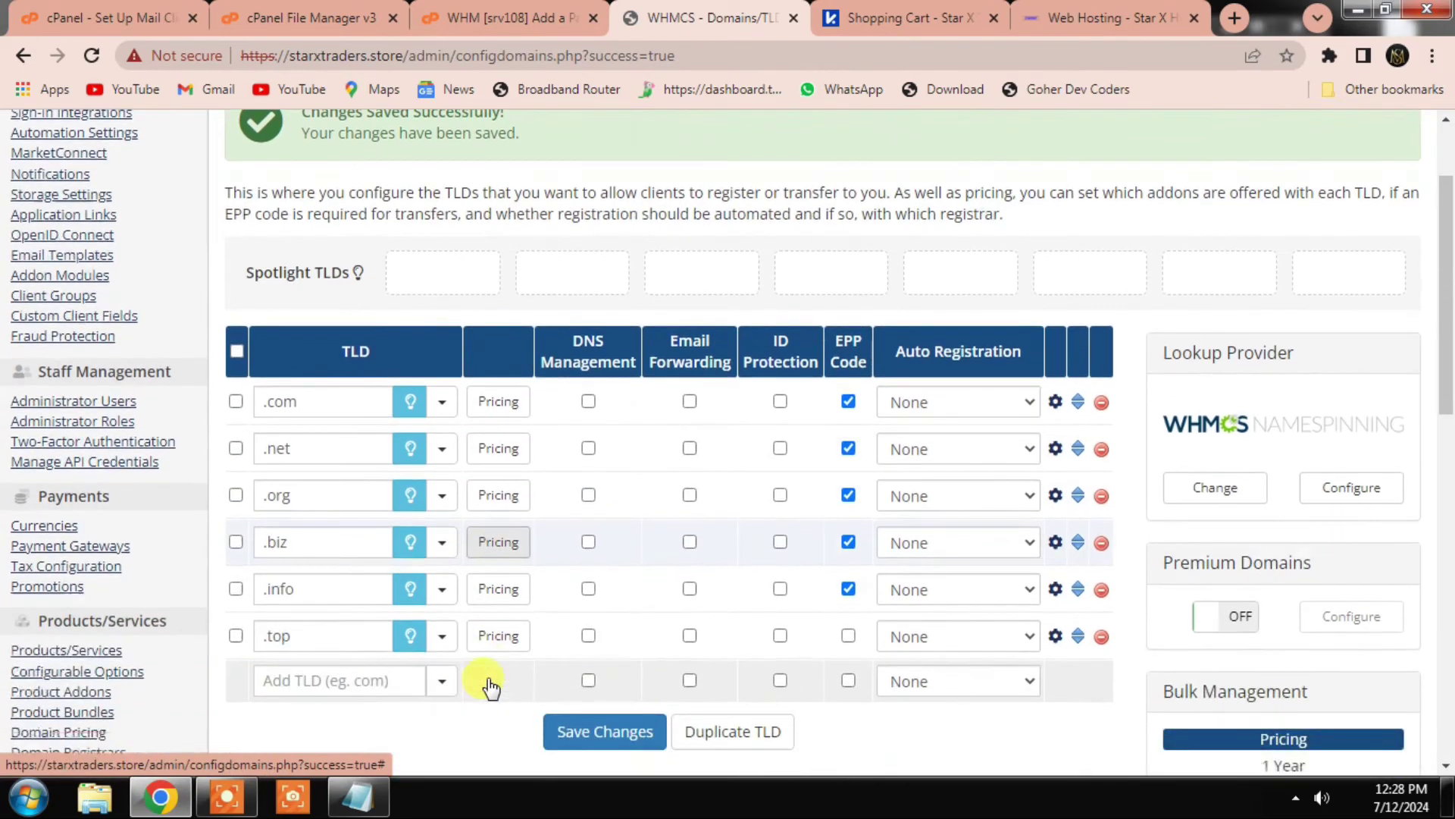
scroll(502, 560, "up", 1)
scroll(502, 567, "up", 3)
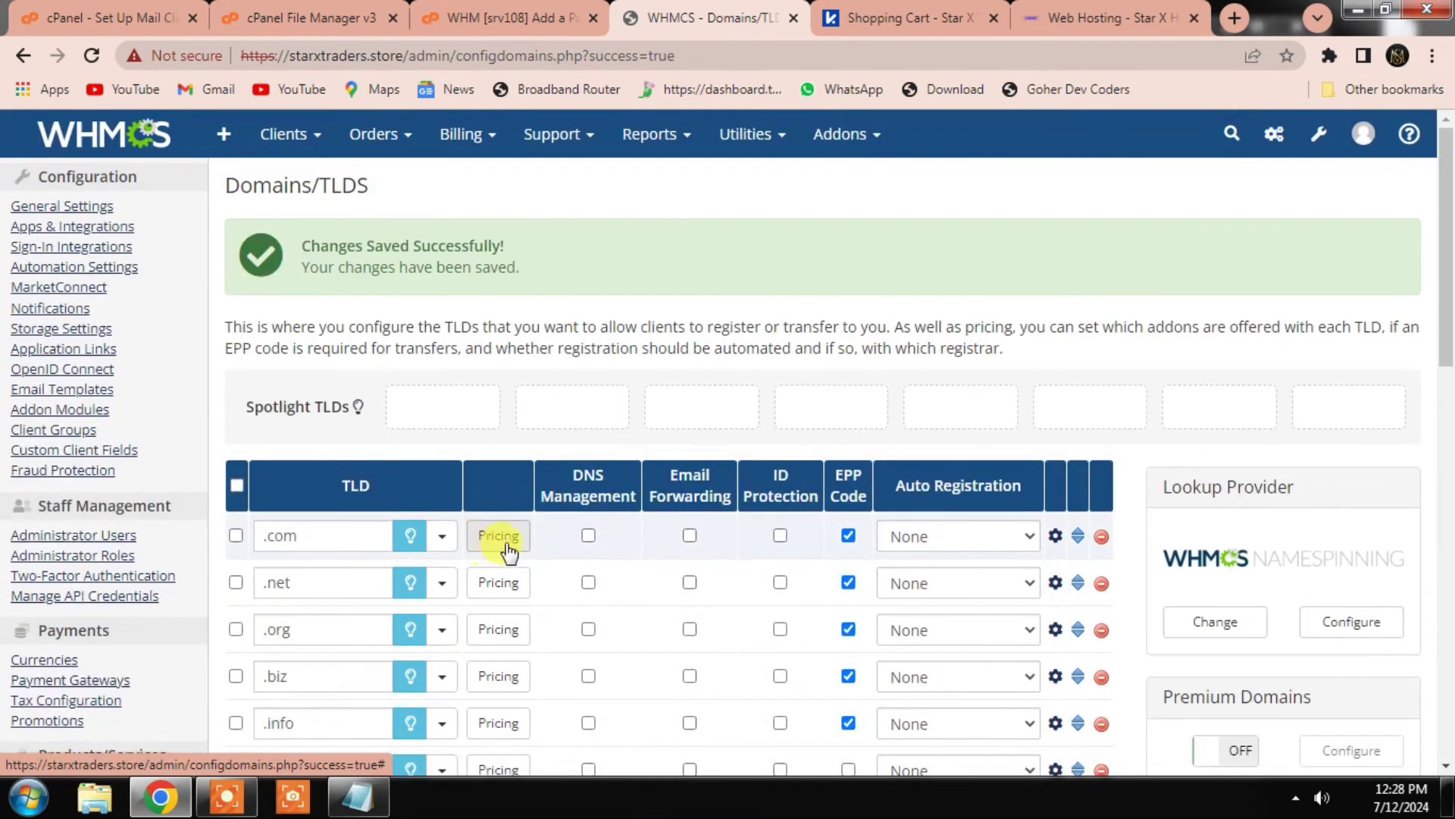
left_click(505, 543)
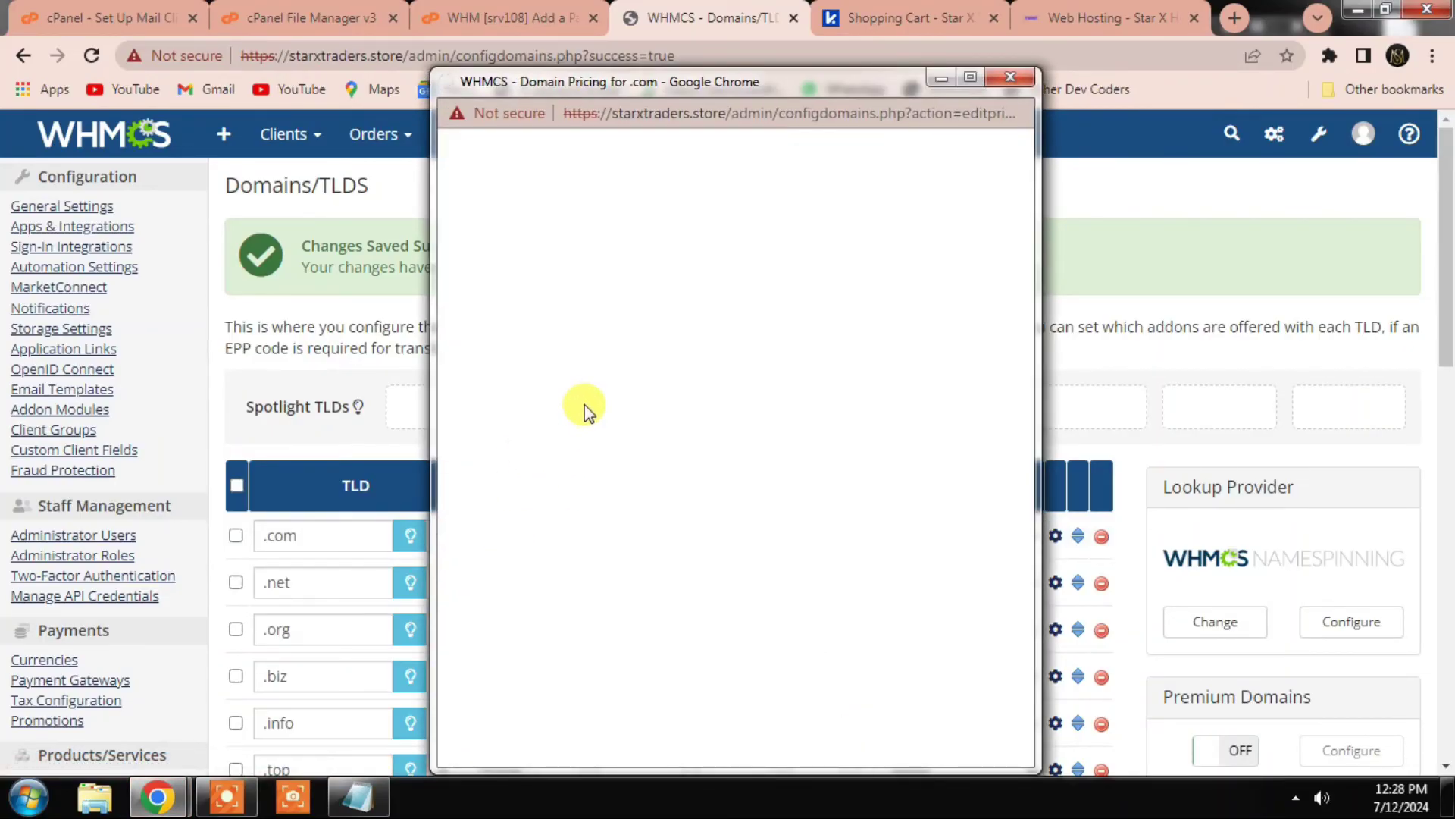
Step: Disable .com PKR pricing for the 2- through 10-year terms
scroll(652, 500, "down", 15)
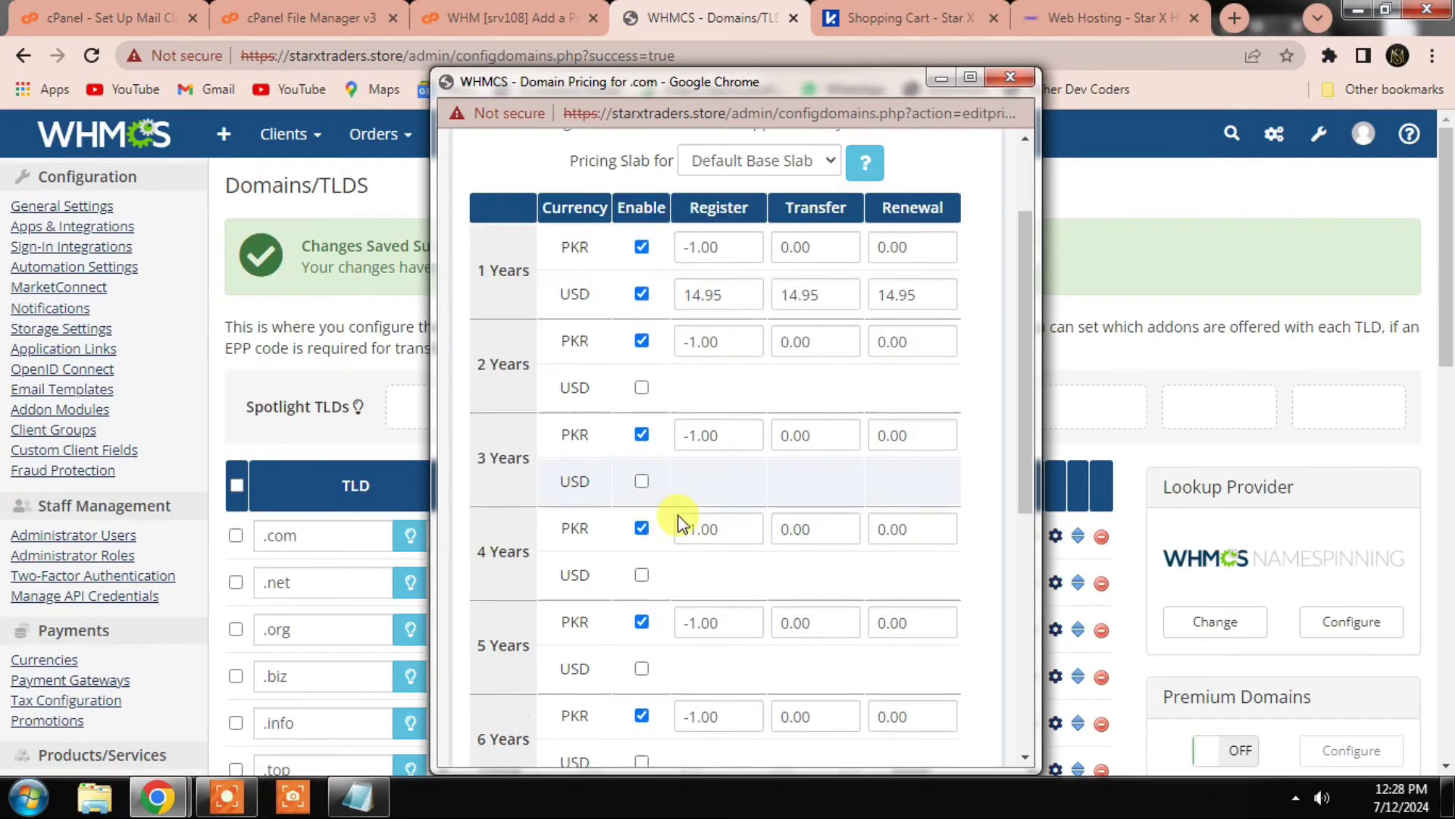
left_click(642, 597)
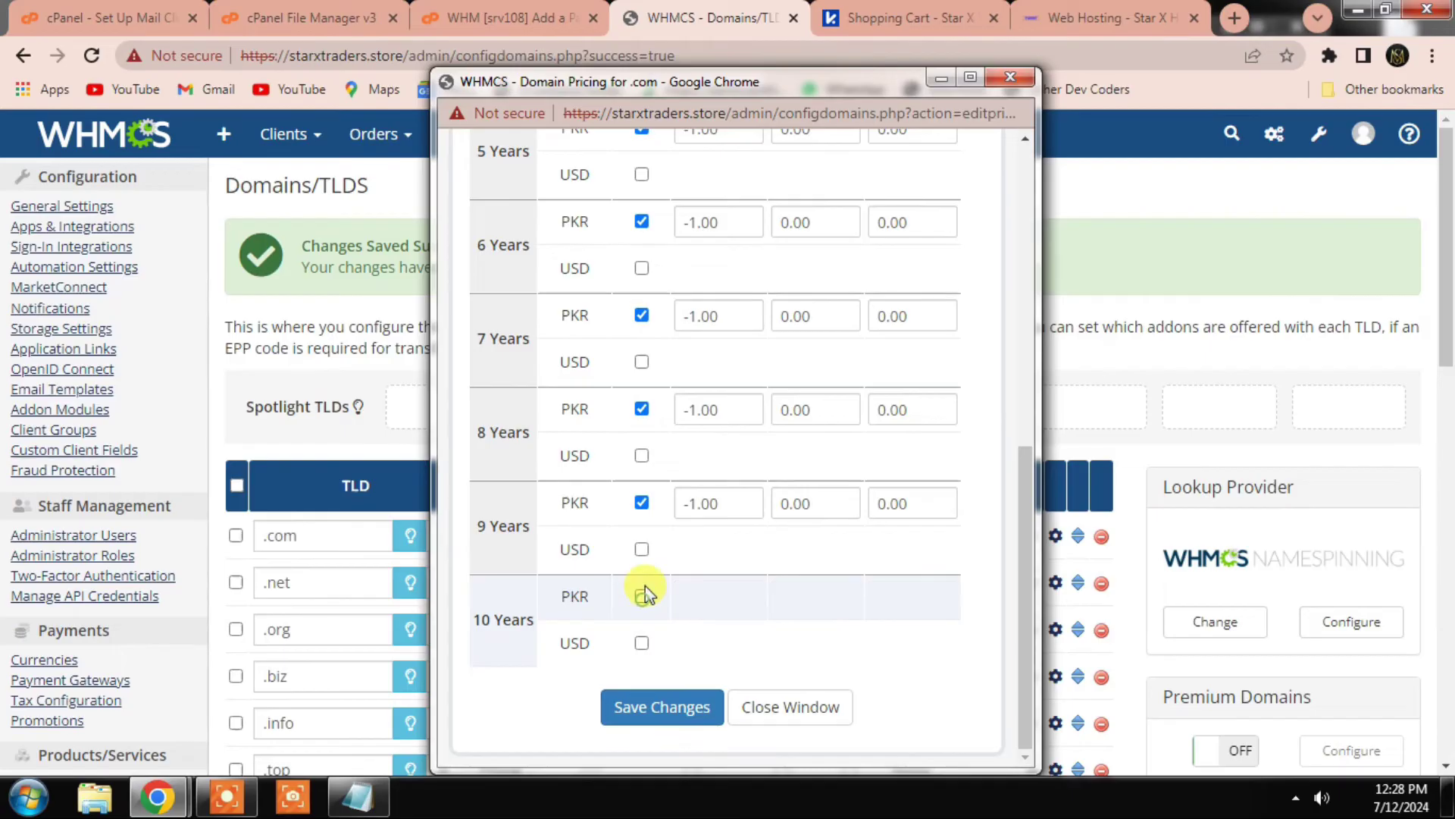
left_click(642, 503)
scroll(648, 492, "up", 2)
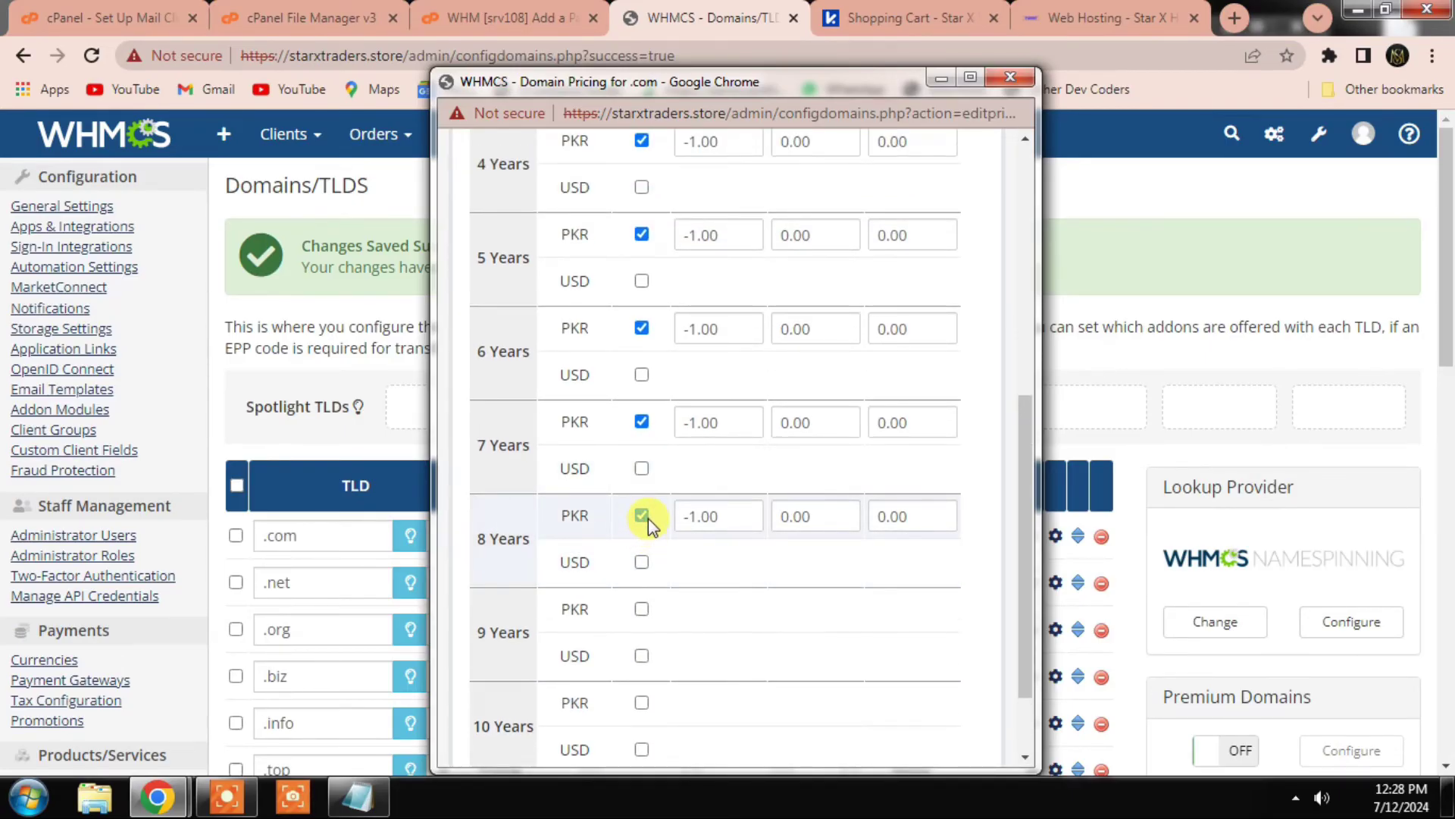
left_click(645, 521)
scroll(646, 521, "up", 2)
left_click(643, 529)
scroll(643, 530, "up", 2)
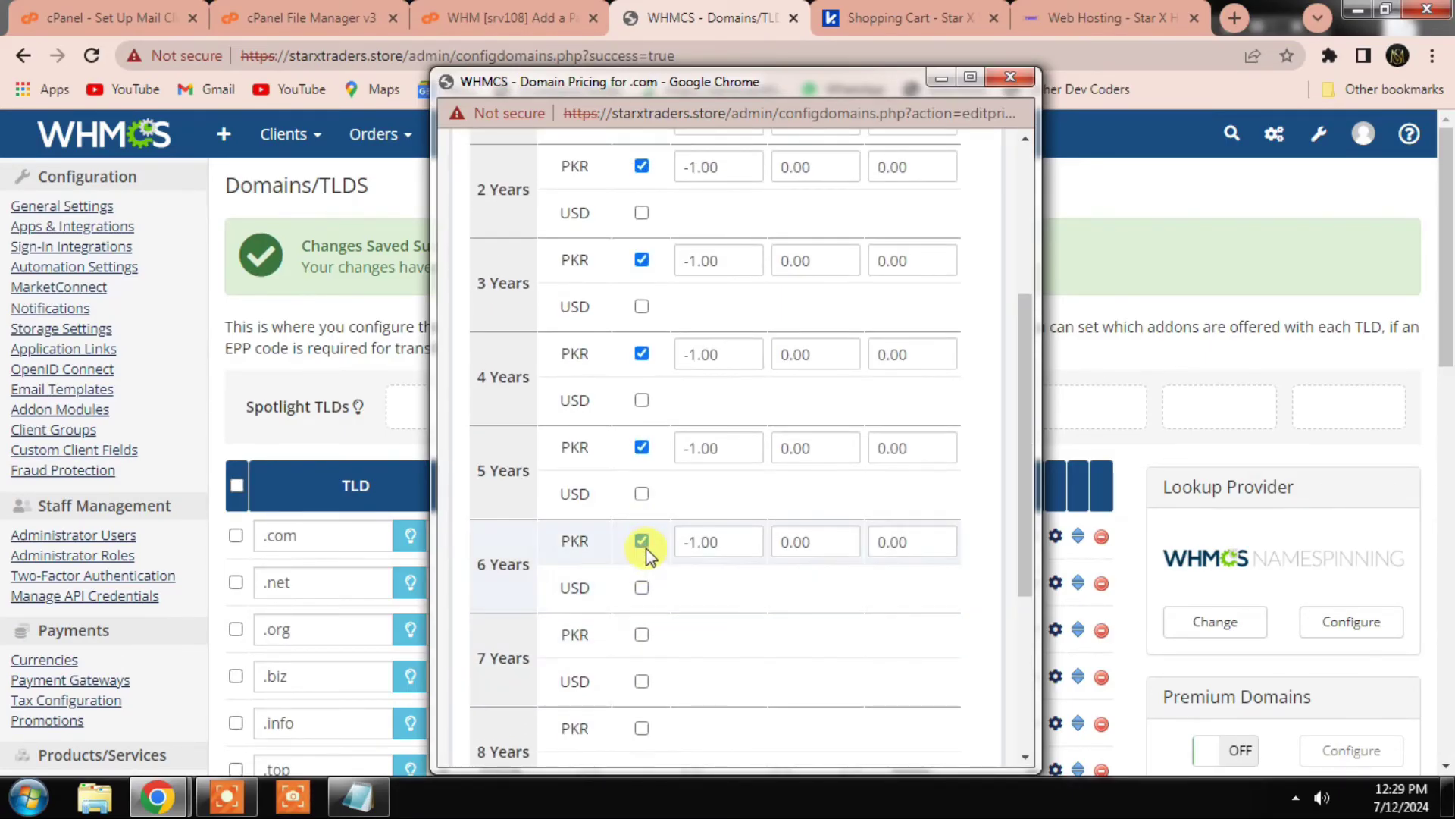
left_click(642, 535)
scroll(644, 546, "up", 4)
left_click(642, 661)
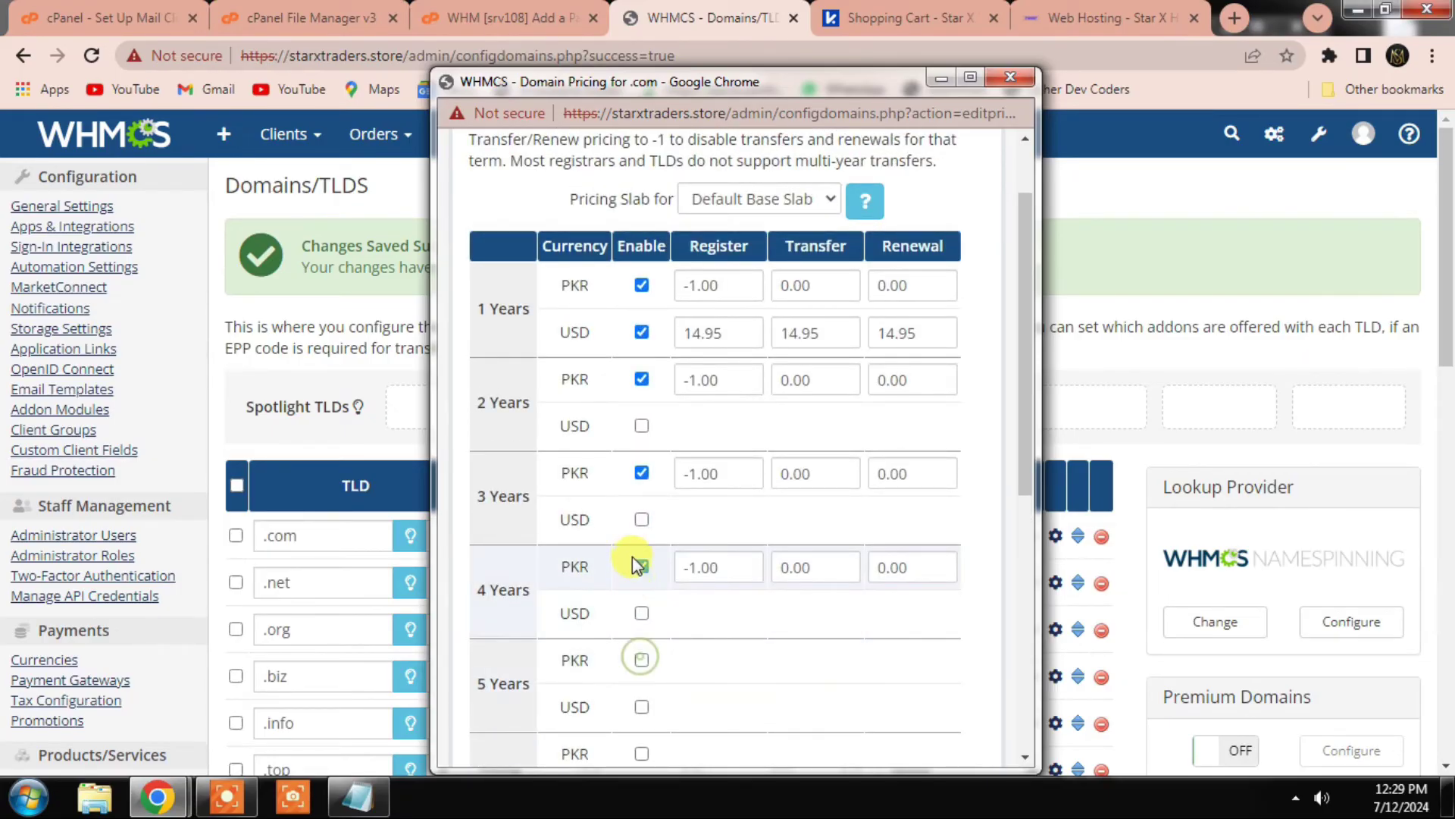
left_click(642, 567)
left_click(642, 473)
scroll(644, 523, "up", 2)
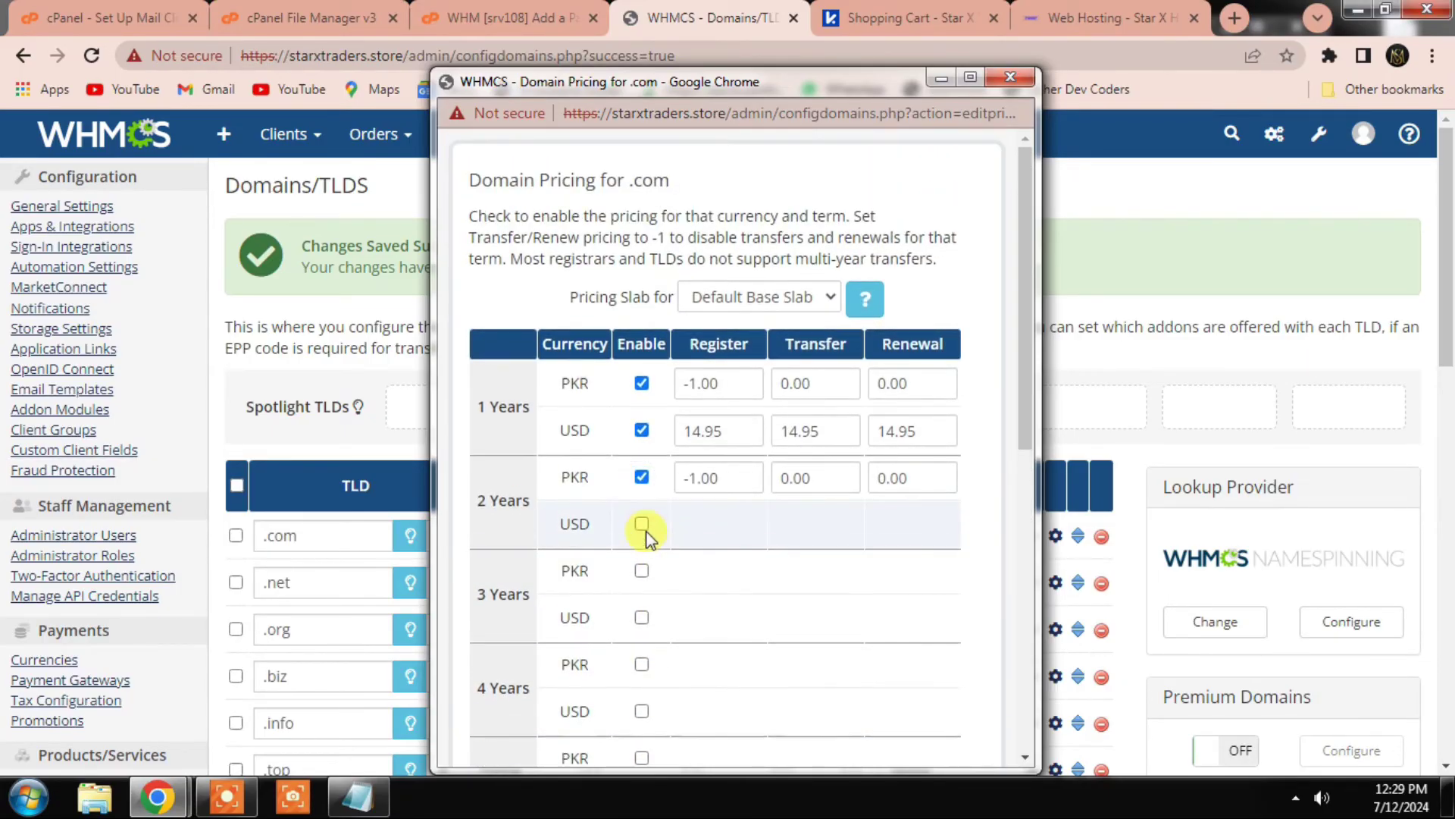
left_click(642, 478)
scroll(651, 482, "down", 2)
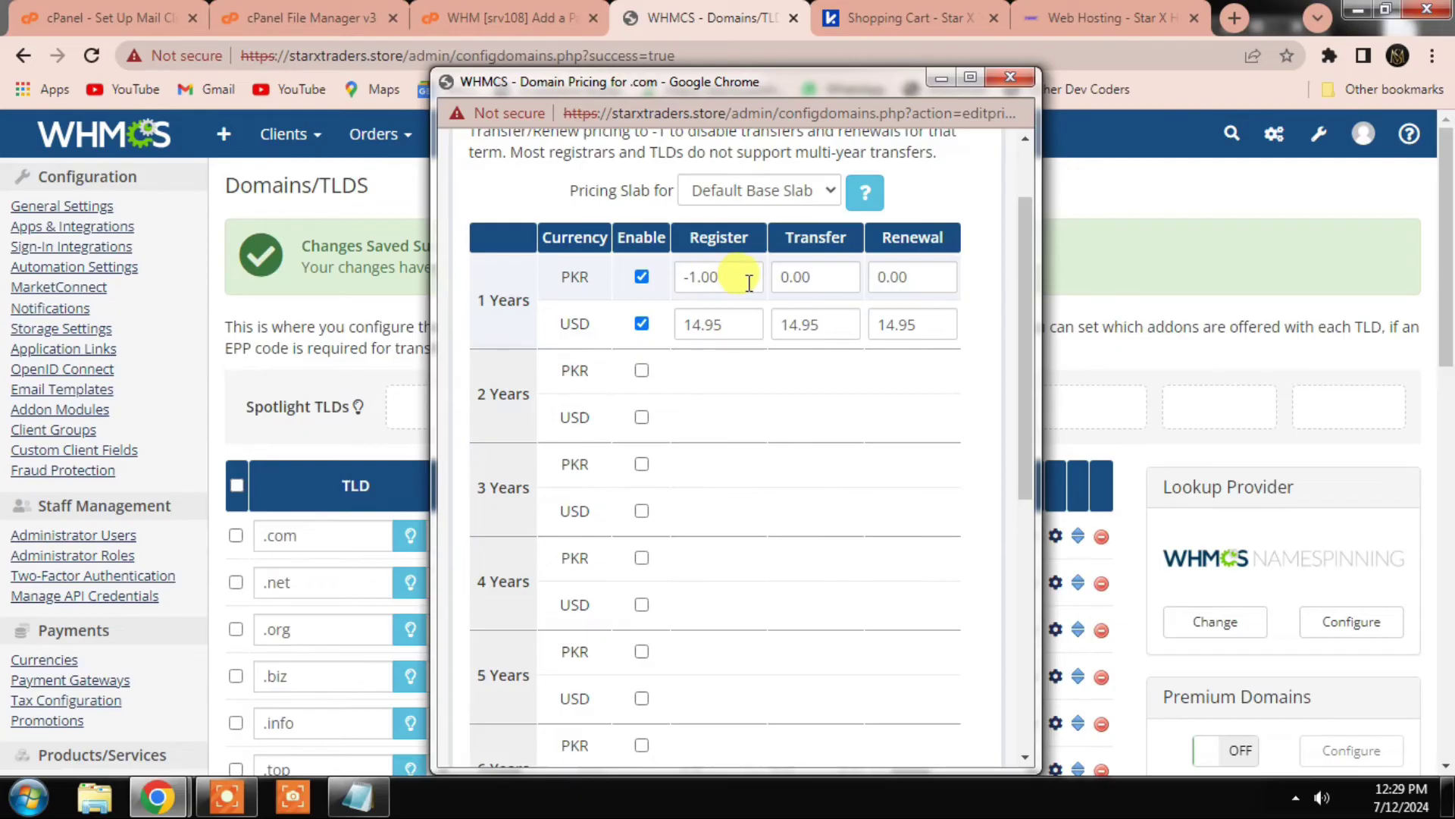
Step: Set .com 1-year registration to 14 USD and 4500 PKR, then save
left_click_drag(745, 277, 678, 277)
left_click_drag(745, 325, 677, 322)
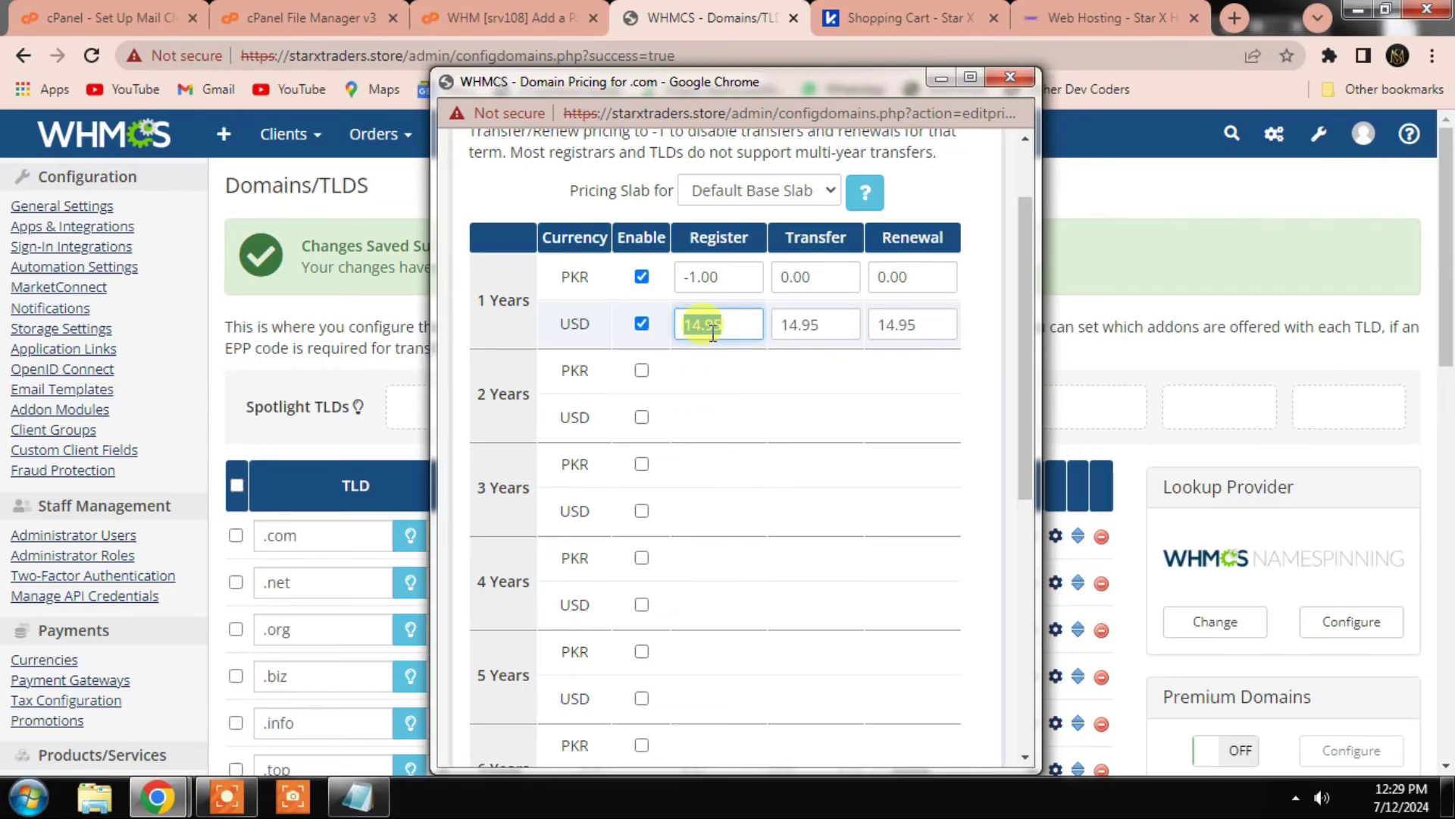
type("14")
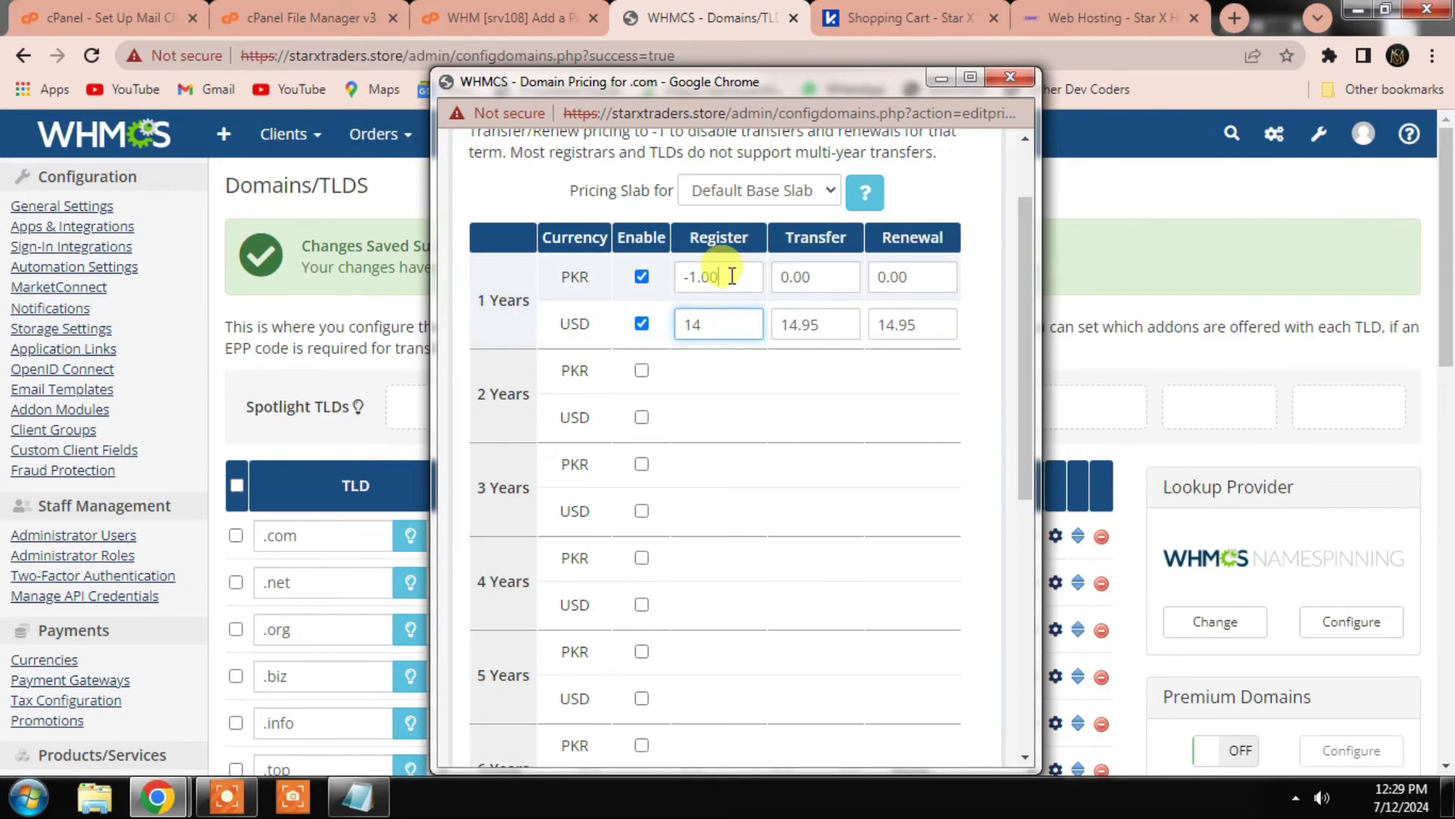
triple_click(729, 274)
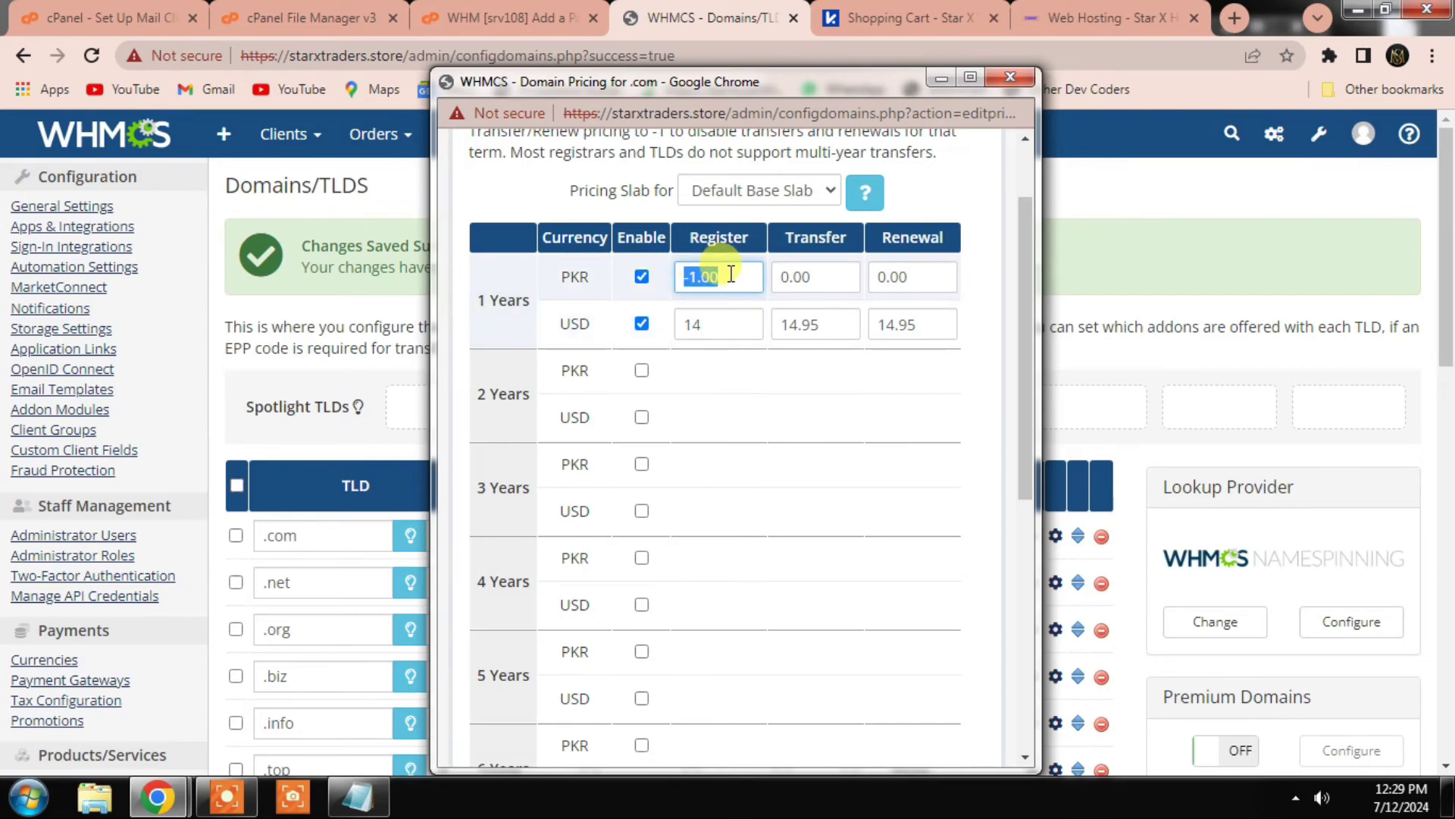
type("45")
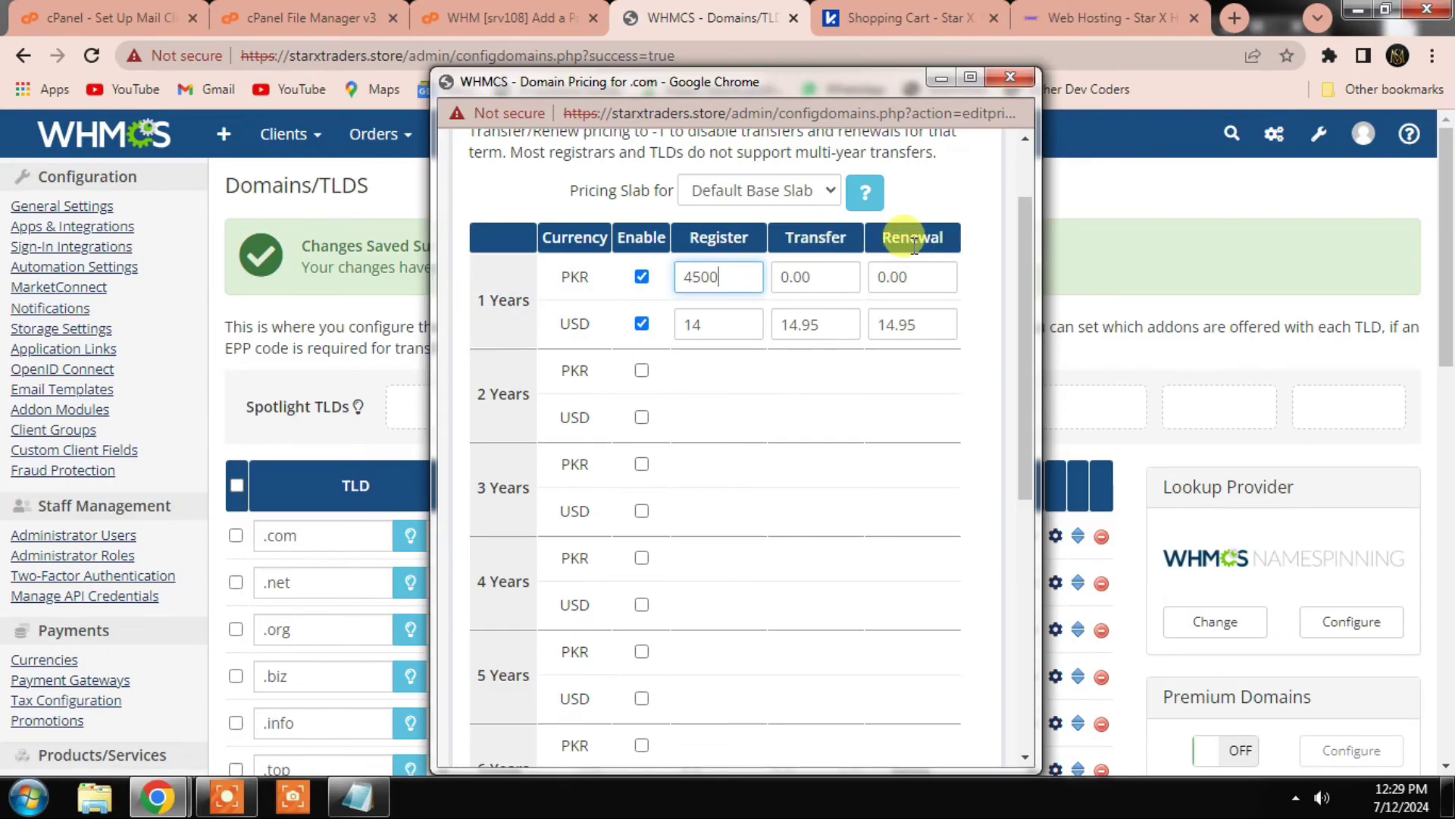
scroll(806, 384, "down", 7)
left_click(667, 694)
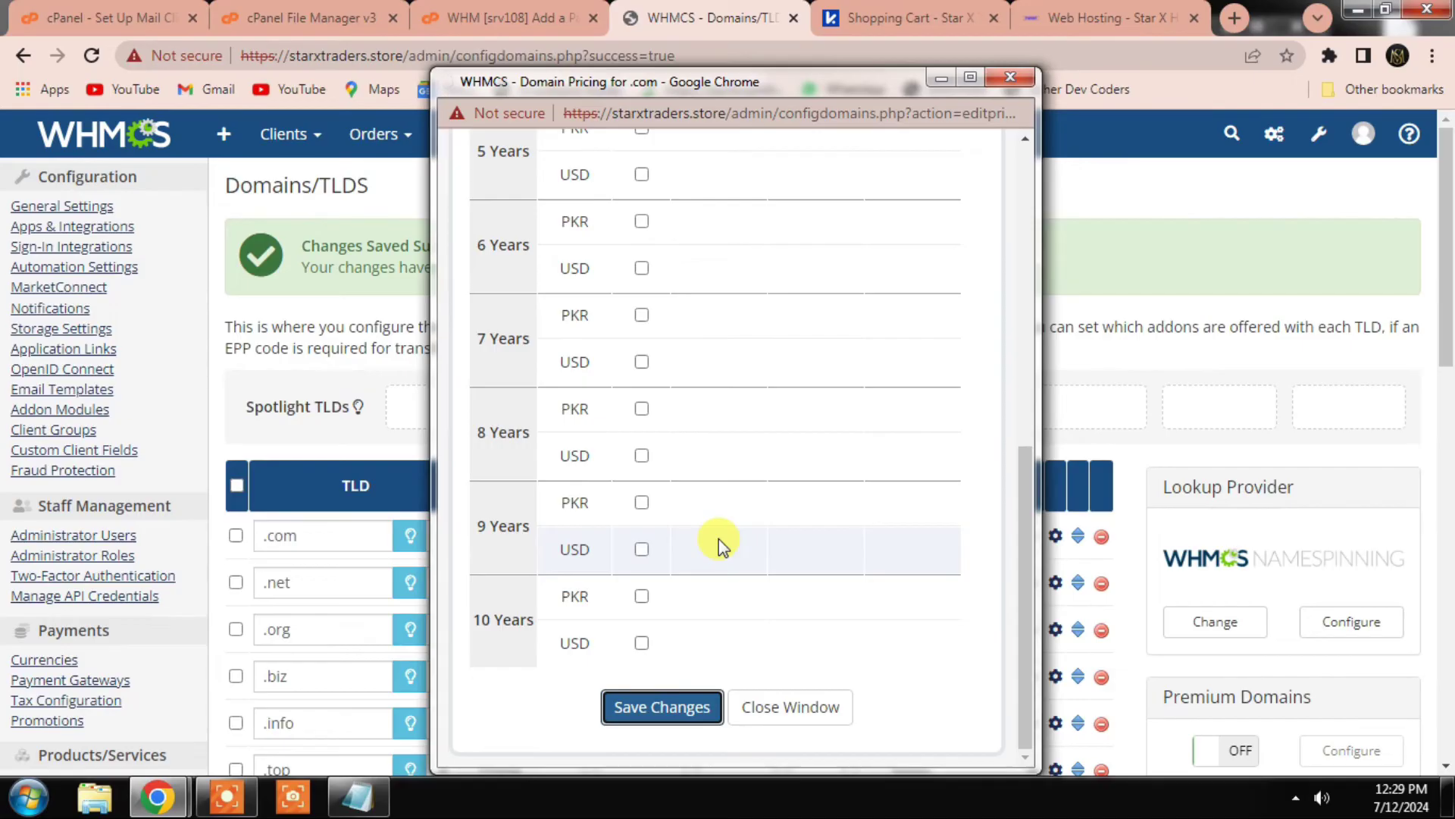
left_click(411, 475)
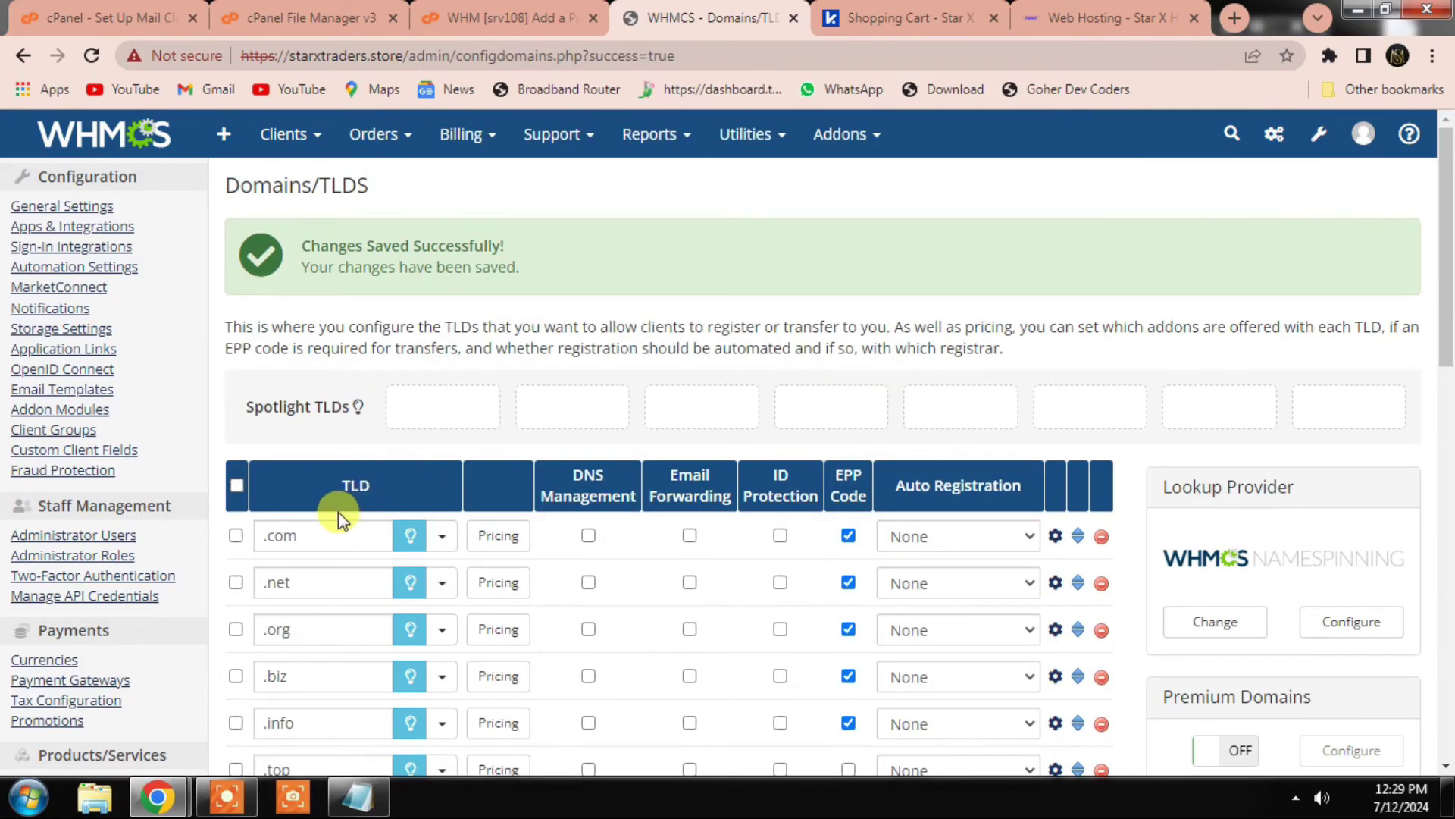
Step: Add .com to the Spotlight TLDs with its lightbulb button
double_click(256, 405)
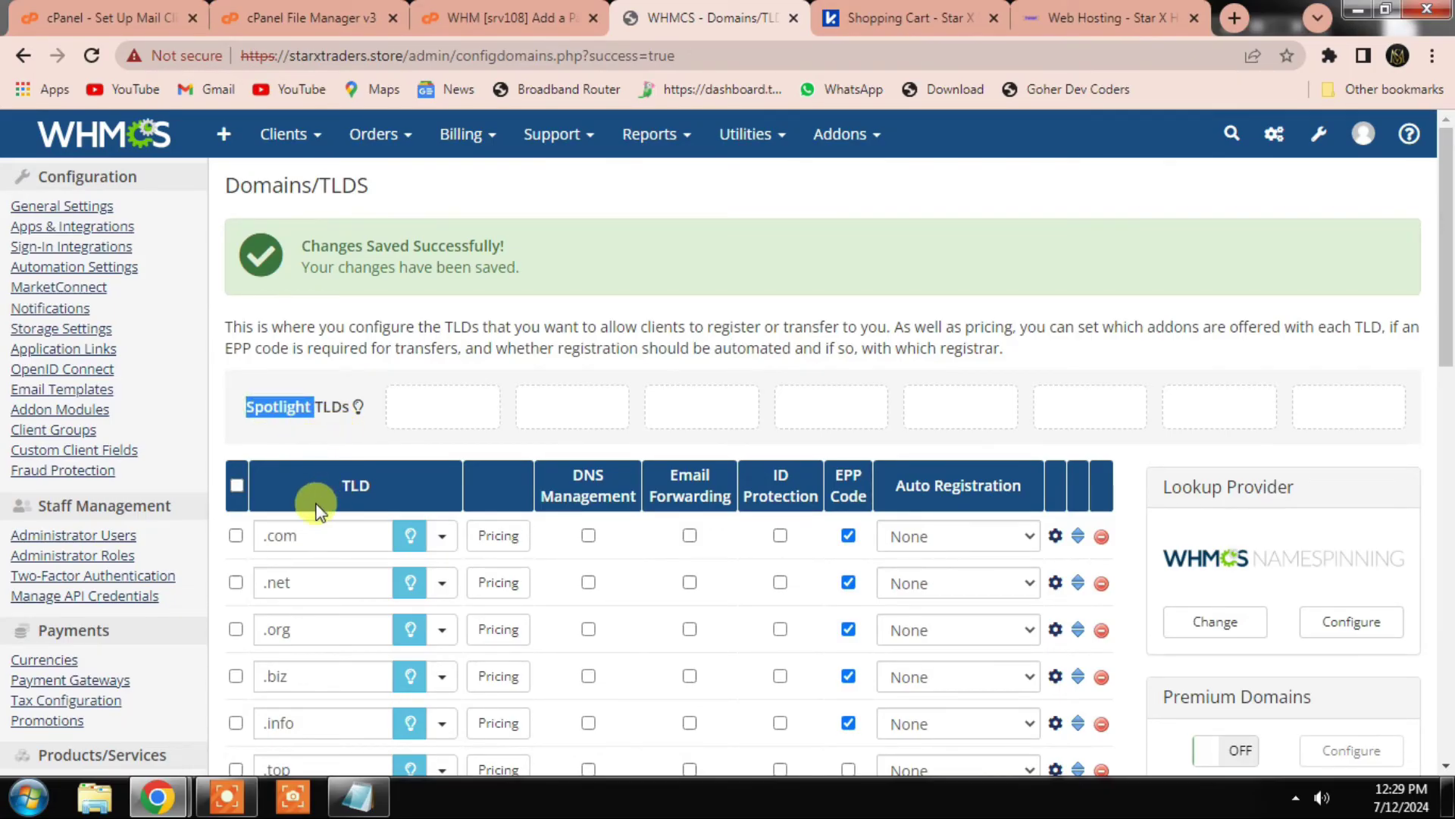
left_click(305, 449)
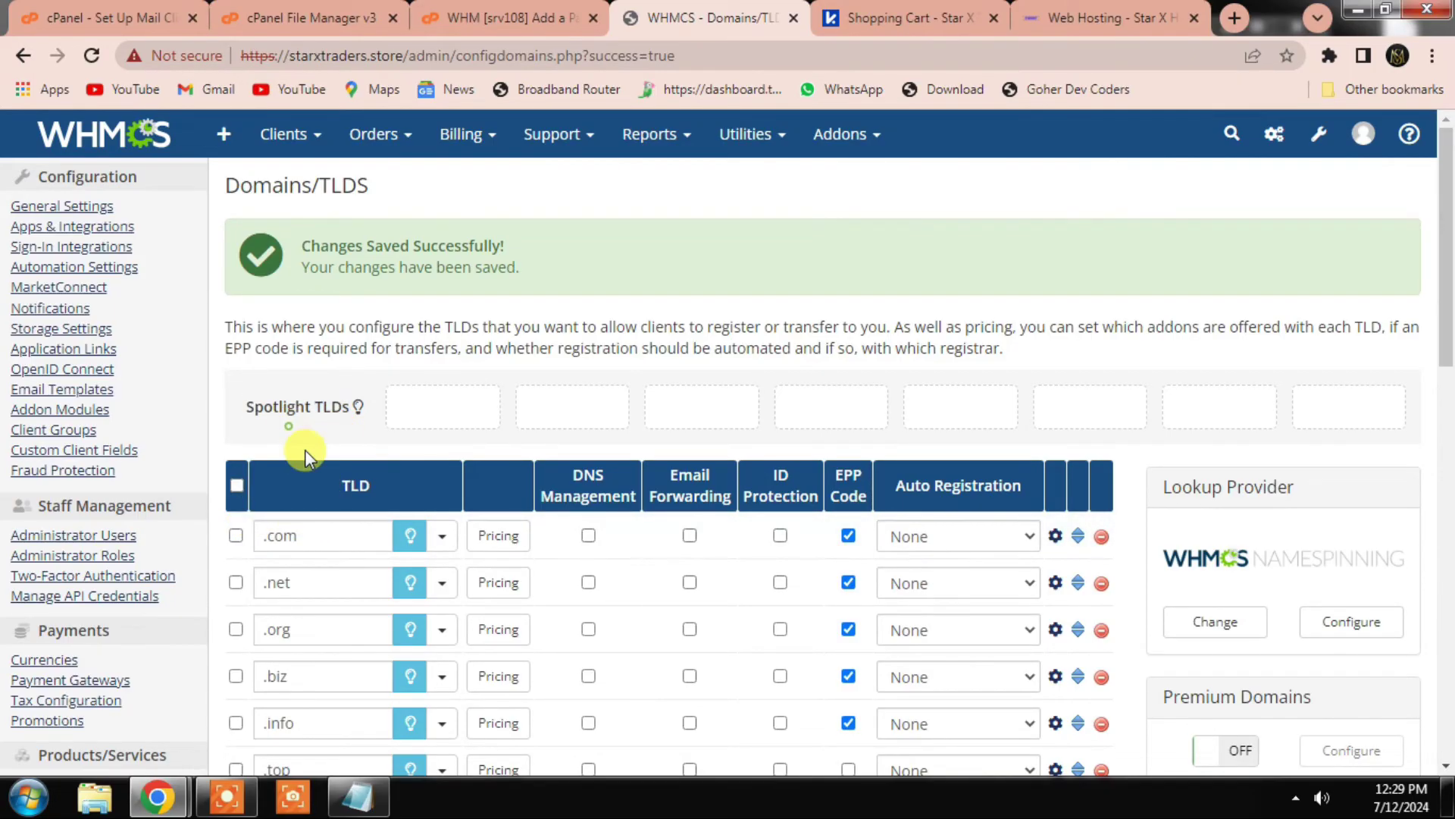
left_click(410, 540)
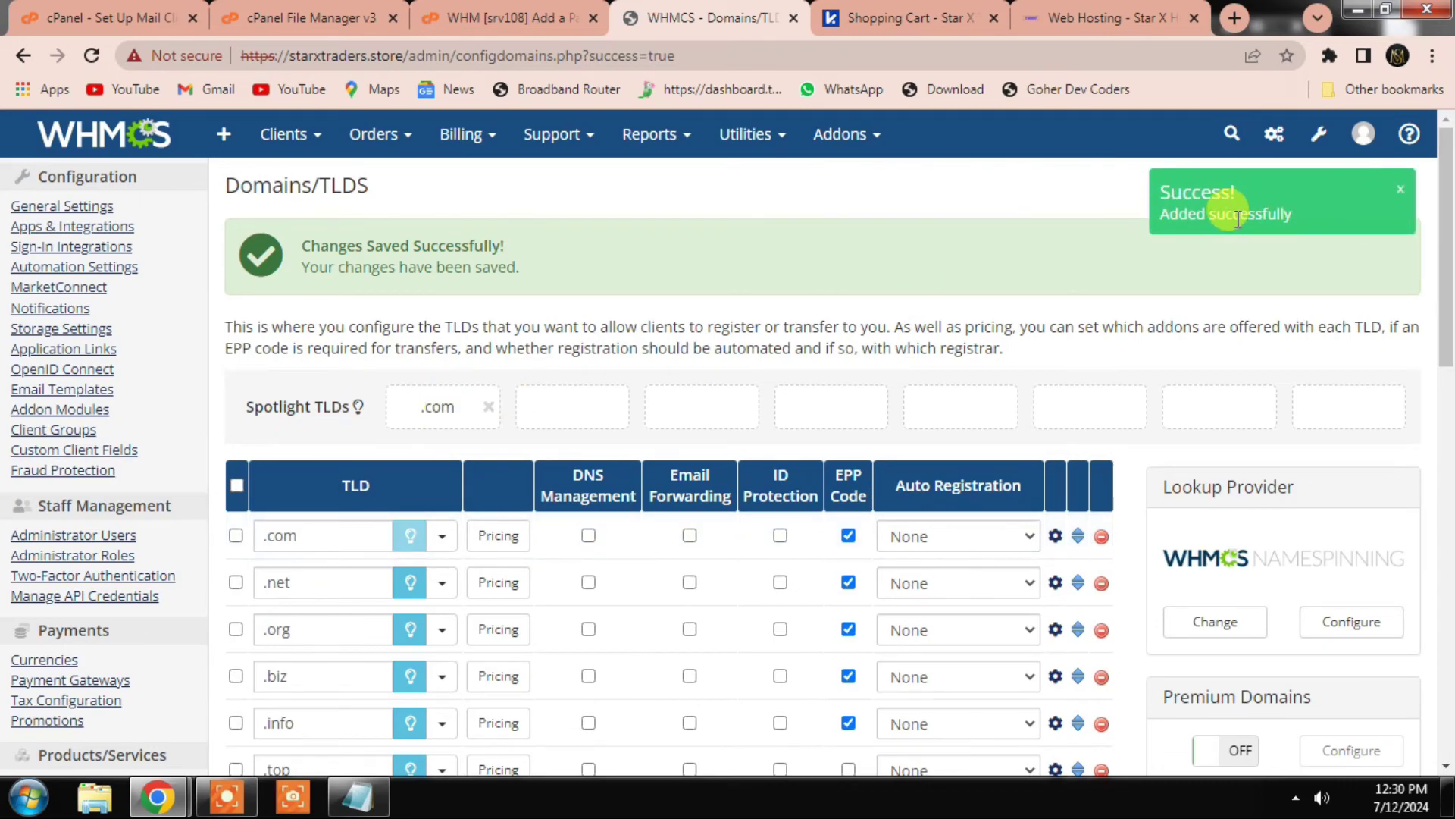
left_click(910, 17)
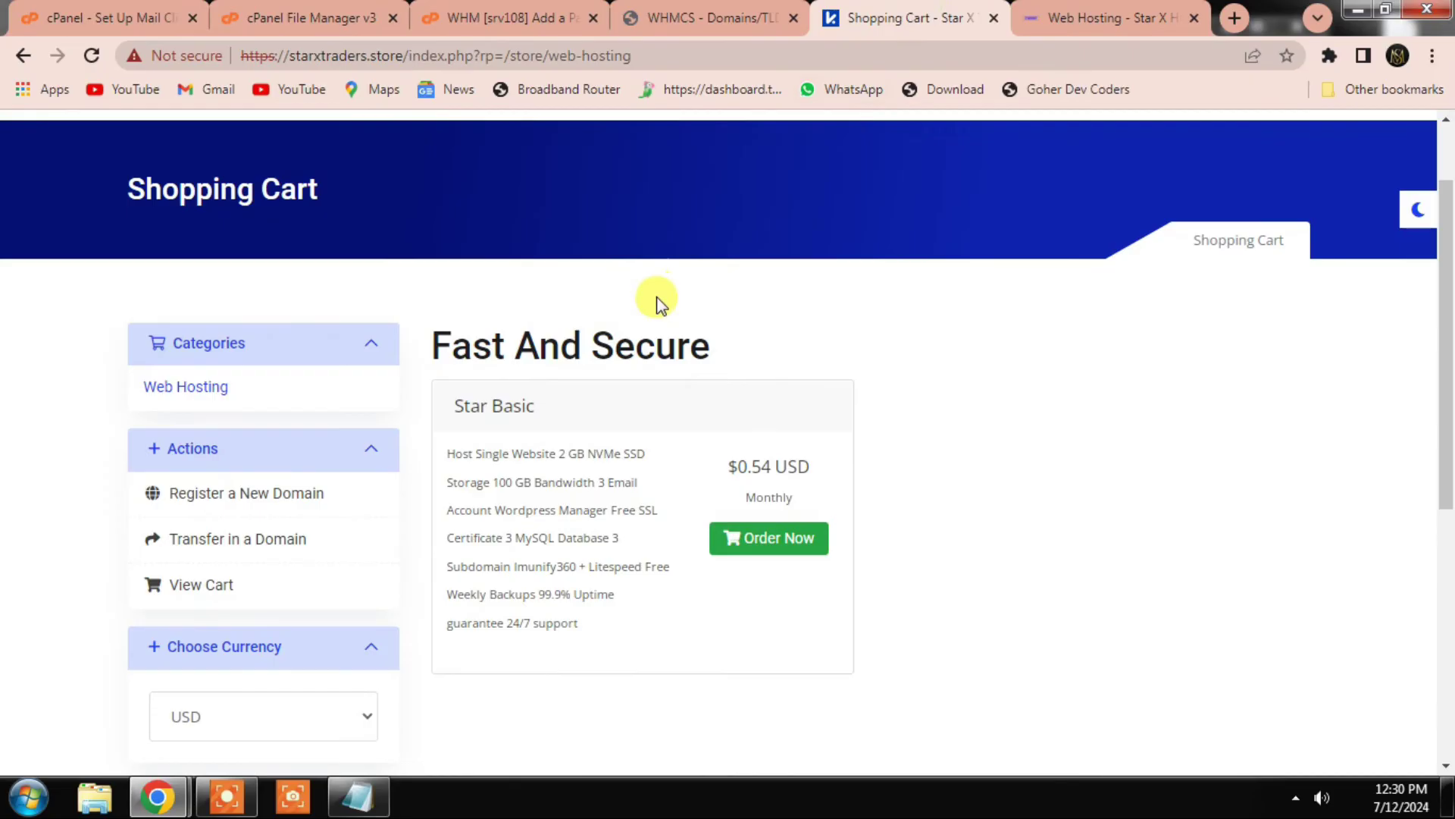
Step: Reload the storefront and go to Store > Register a New Domain
key("F5")
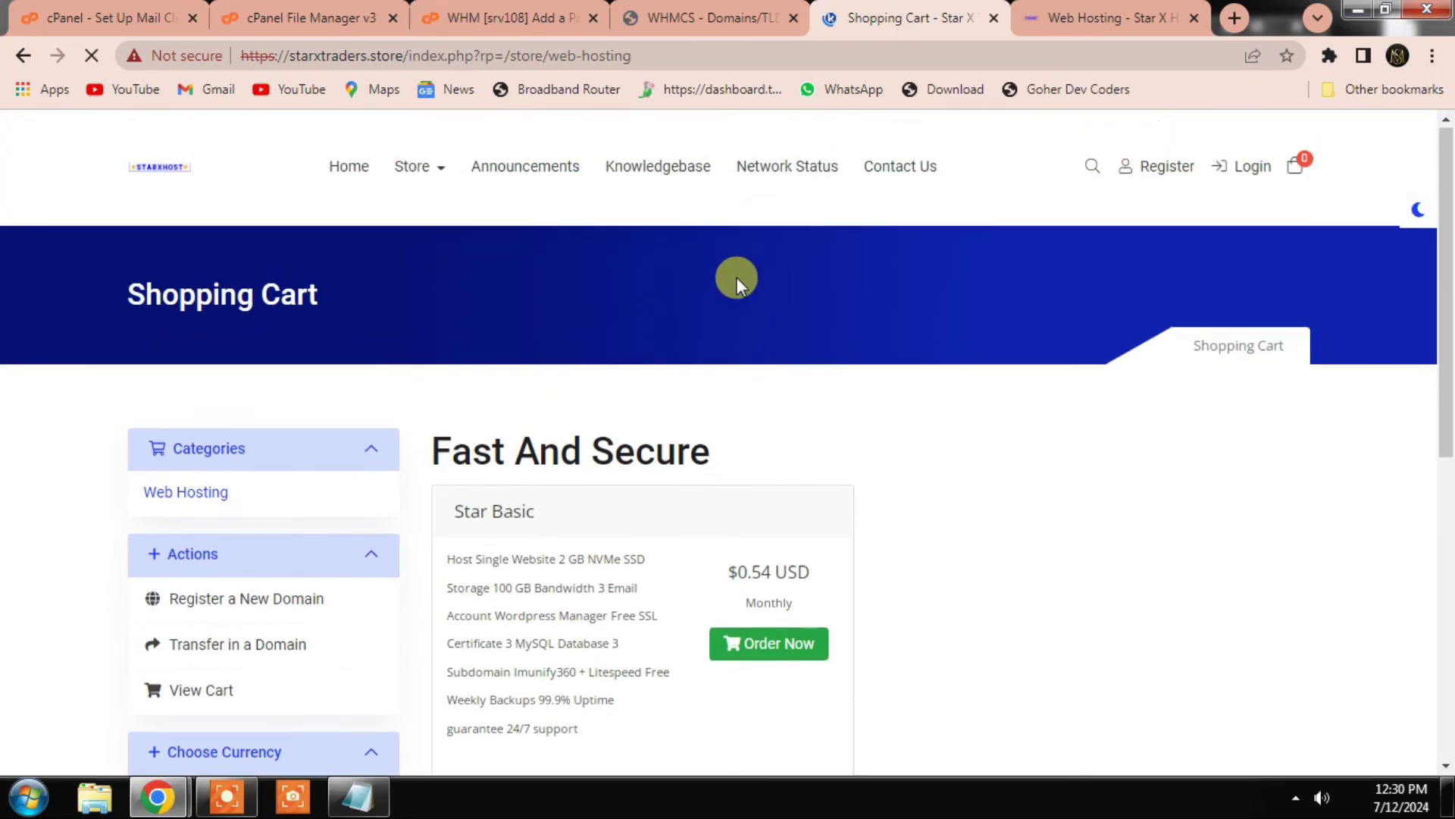
scroll(388, 167, "down", 1)
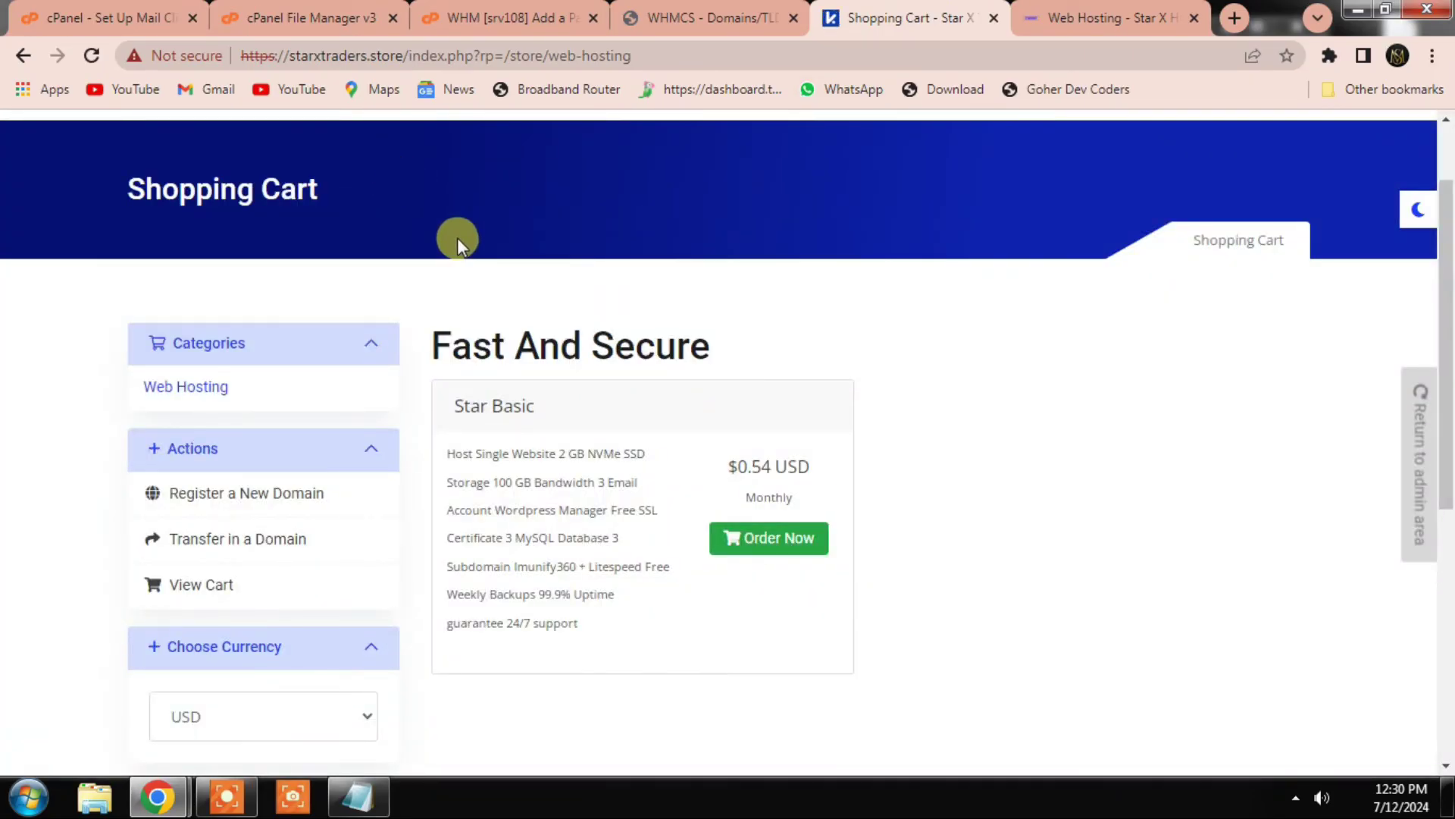
scroll(457, 238, "up", 1)
left_click(425, 171)
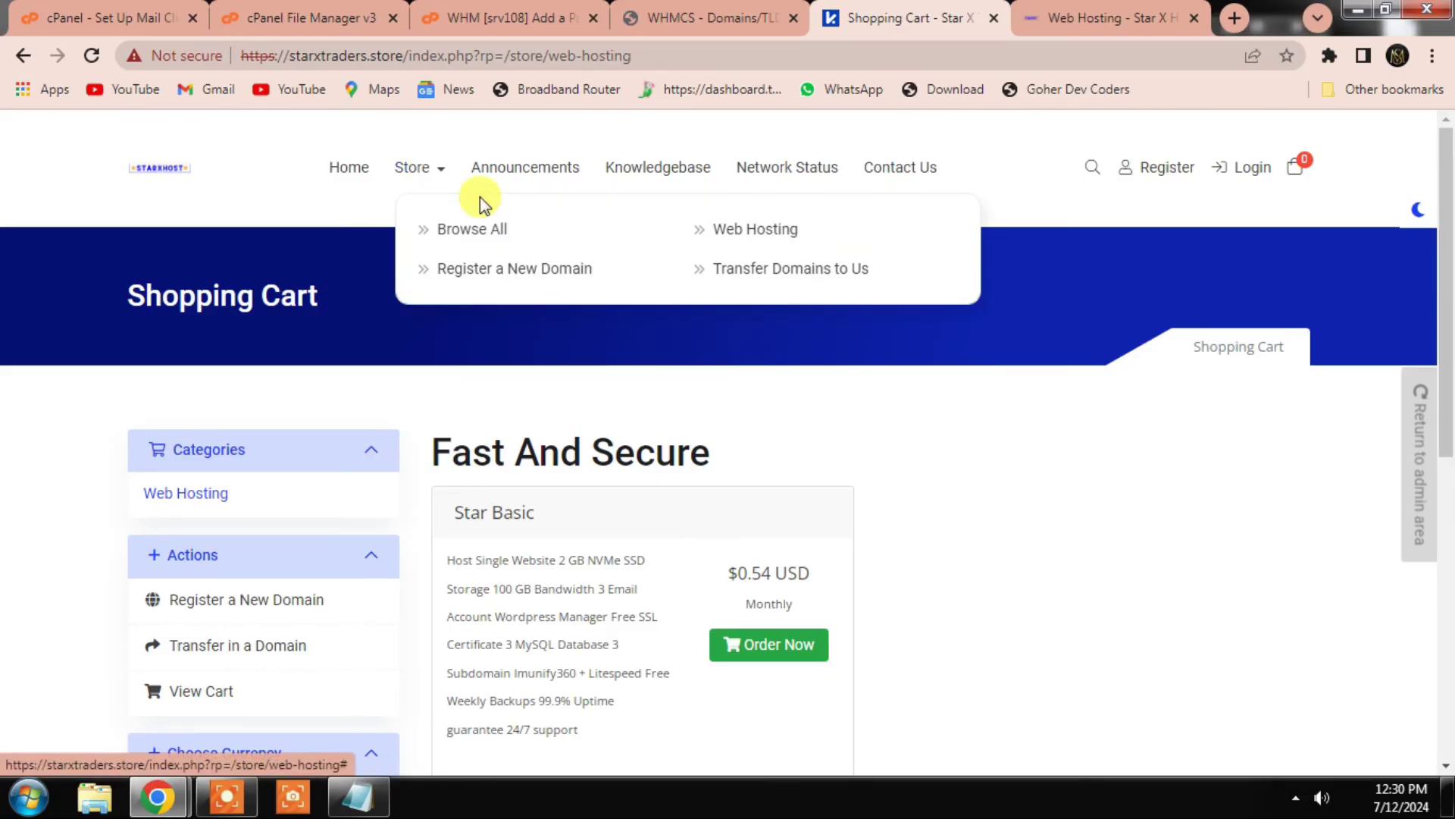
left_click(530, 269)
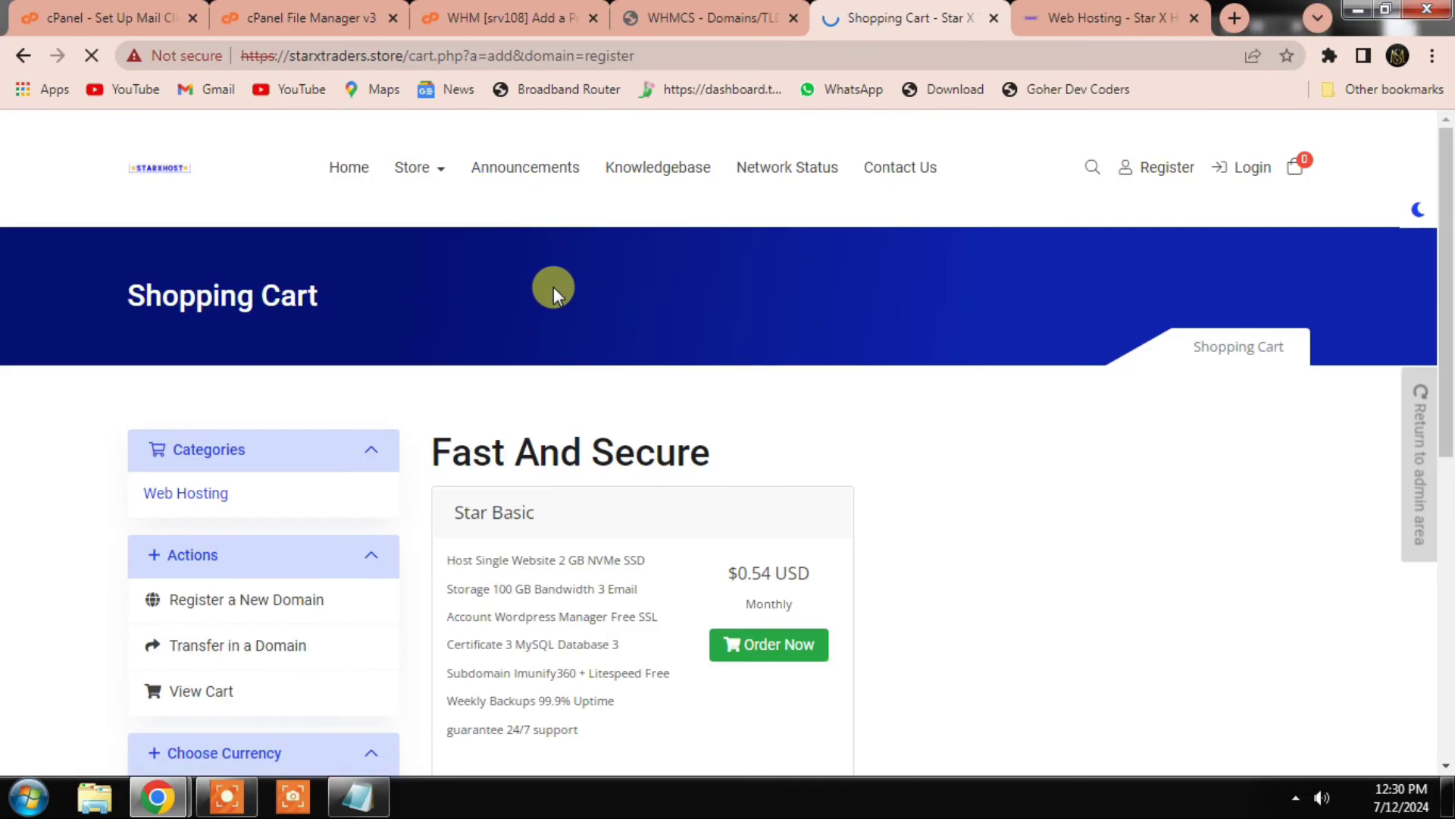
scroll(591, 387, "down", 4)
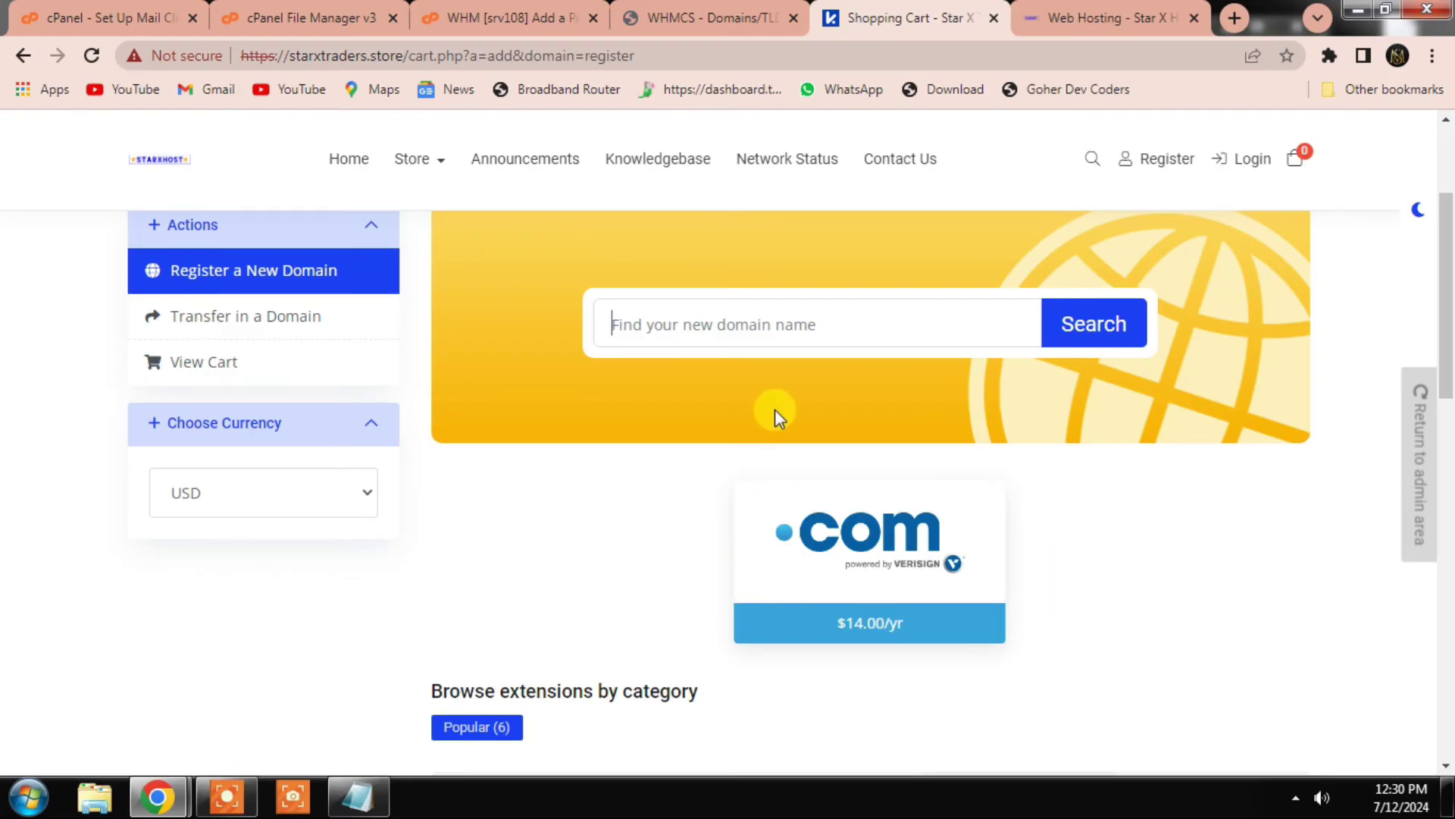
scroll(774, 409, "up", 5)
Step: Spotlight .net, .org and .biz in admin, then reload the storefront's Register Domain page
left_click(698, 18)
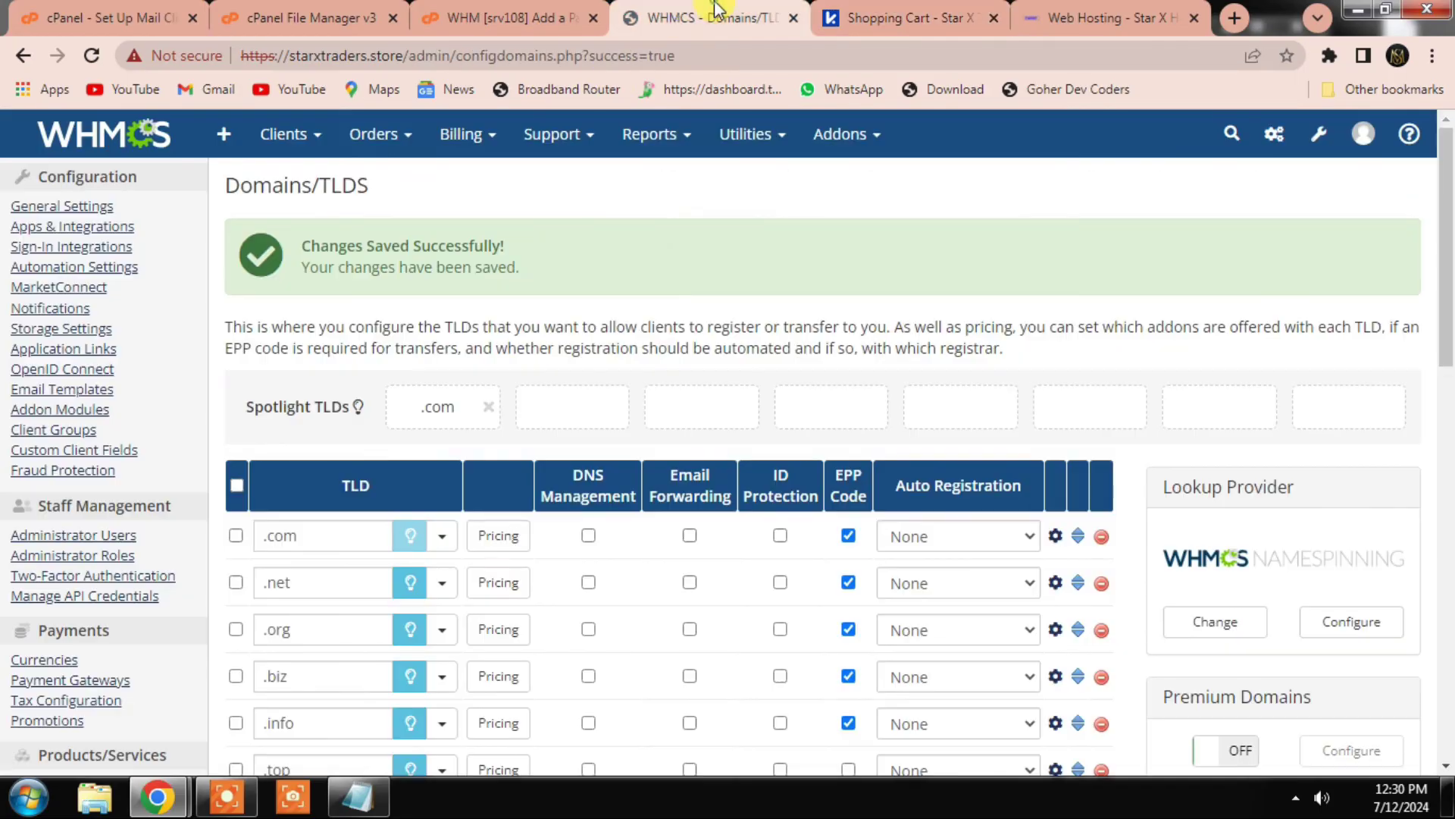
left_click(410, 584)
left_click(410, 631)
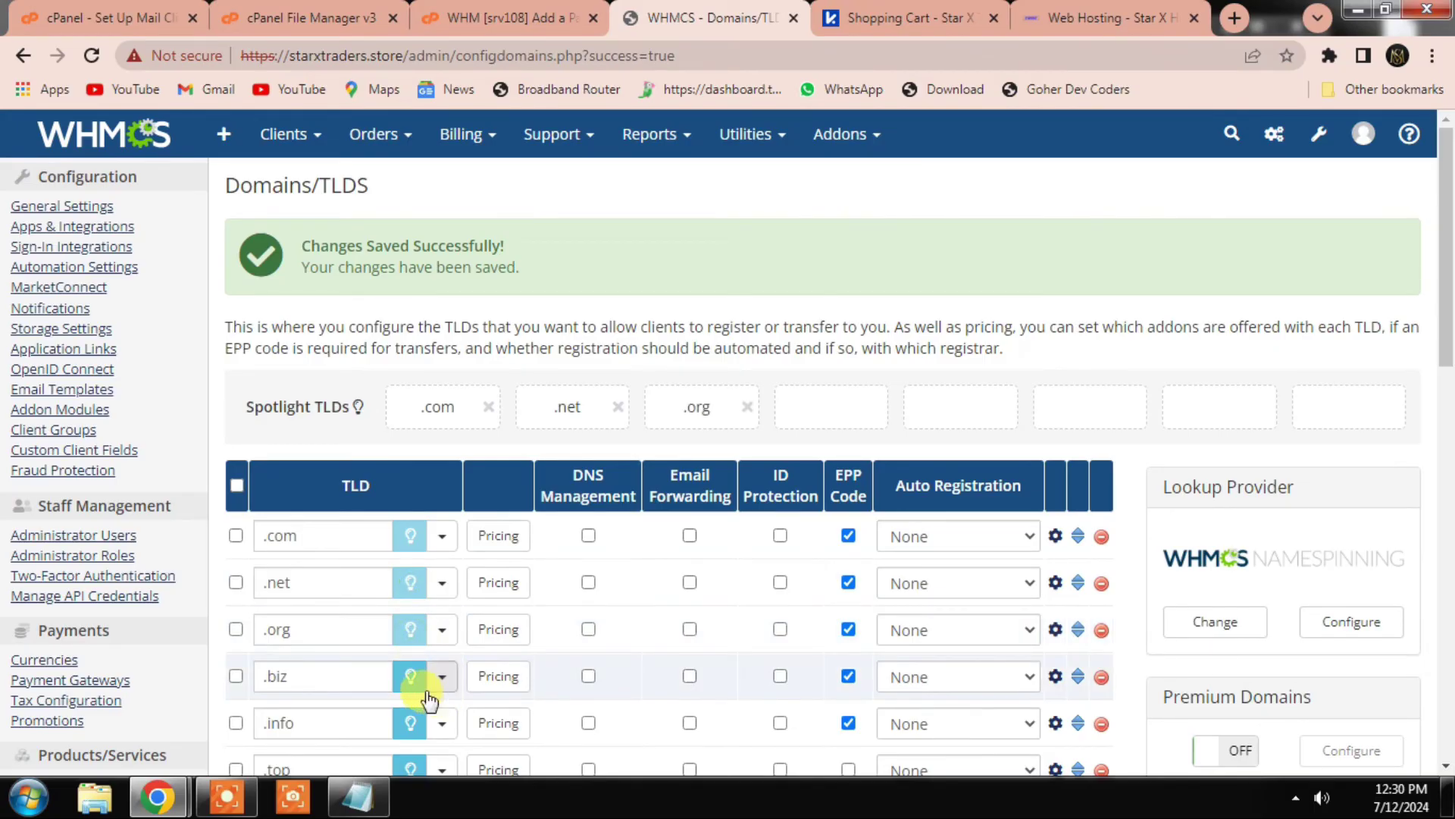
left_click(410, 676)
mouse_move(896, 129)
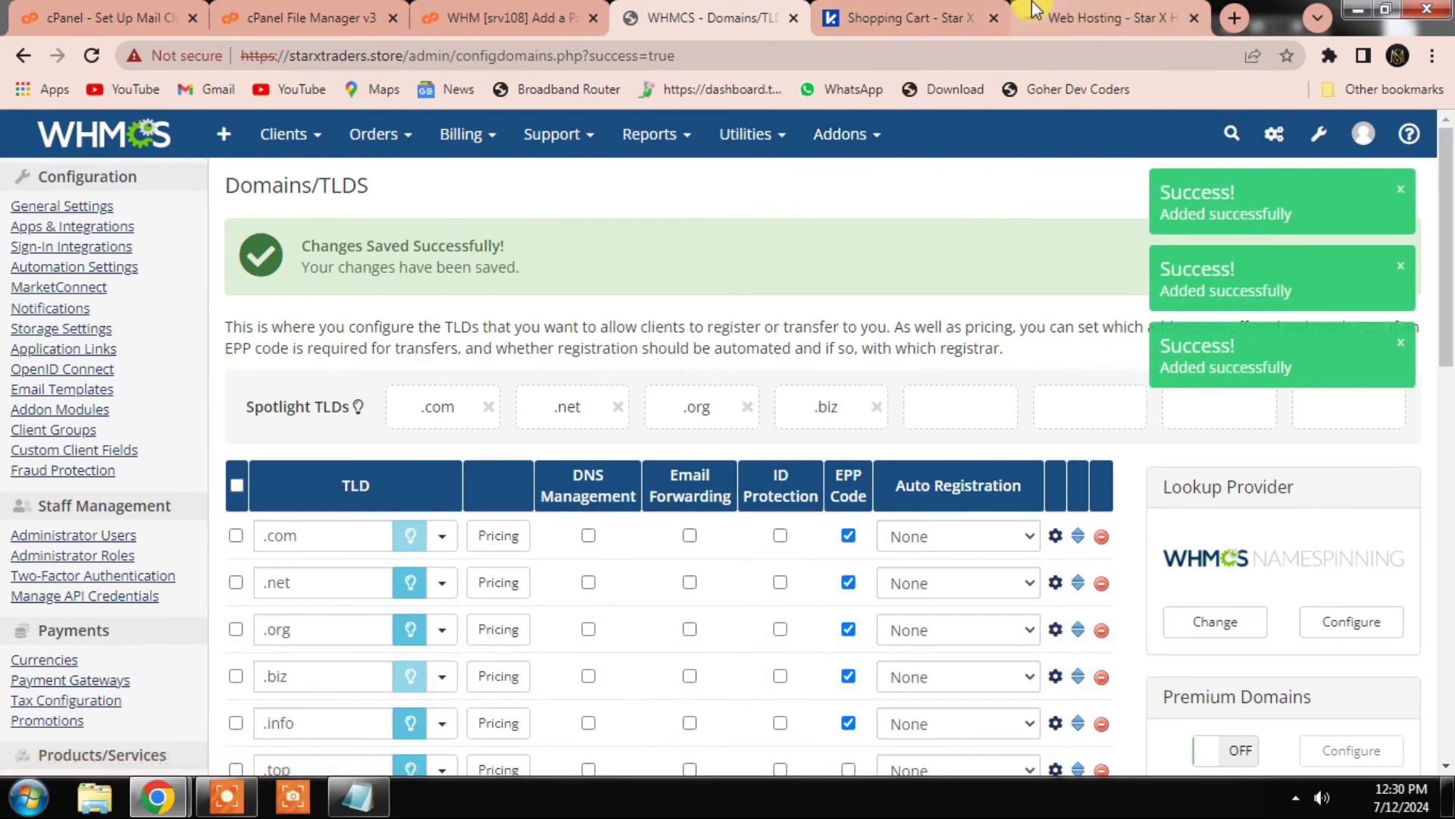
left_click(921, 9)
left_click(660, 425)
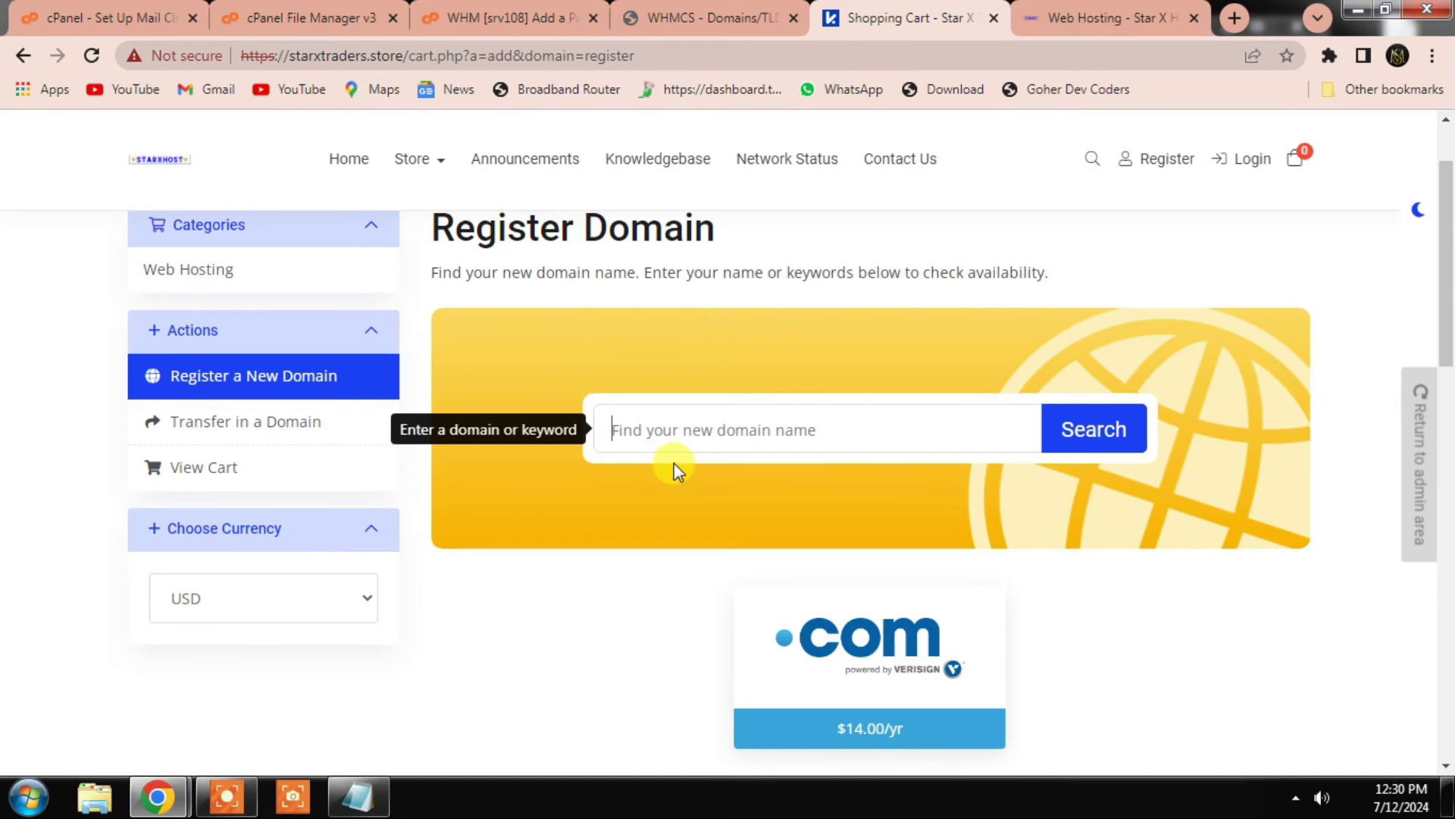
Step: Keep the storefront currency on USD, then return to admin and open the configuration wrench
scroll(288, 415, "up", 1)
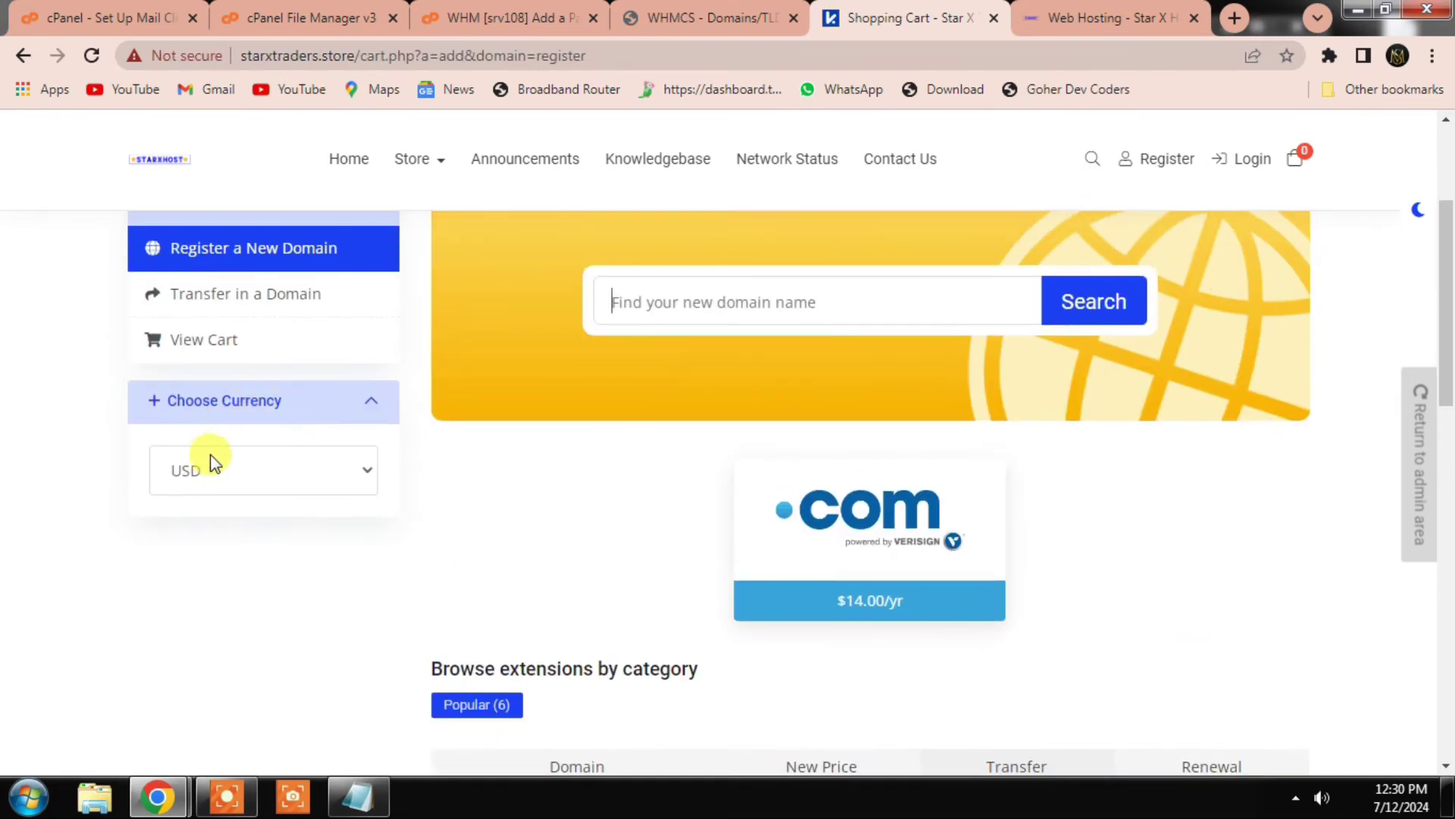
left_click(214, 468)
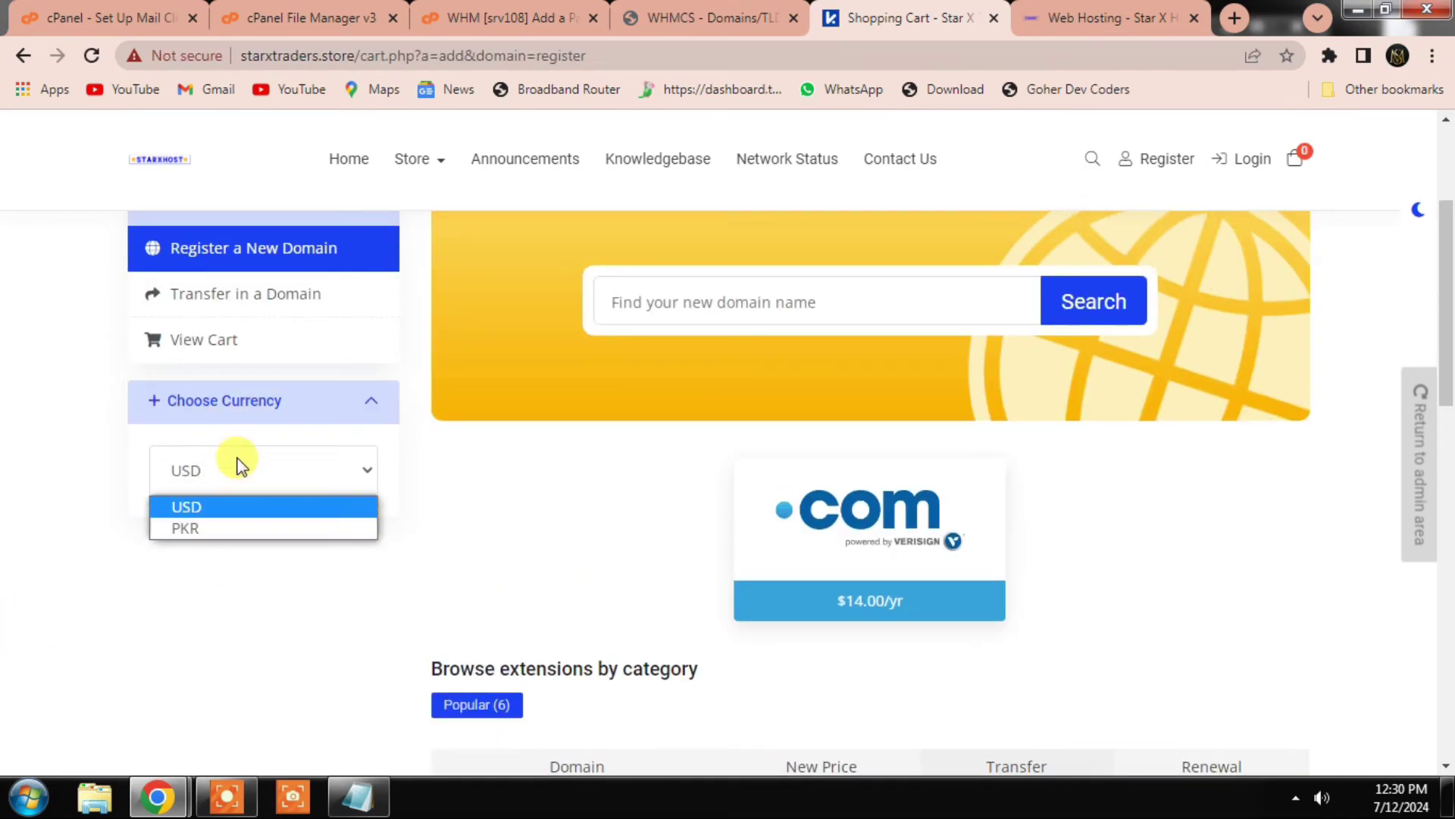
left_click(293, 398)
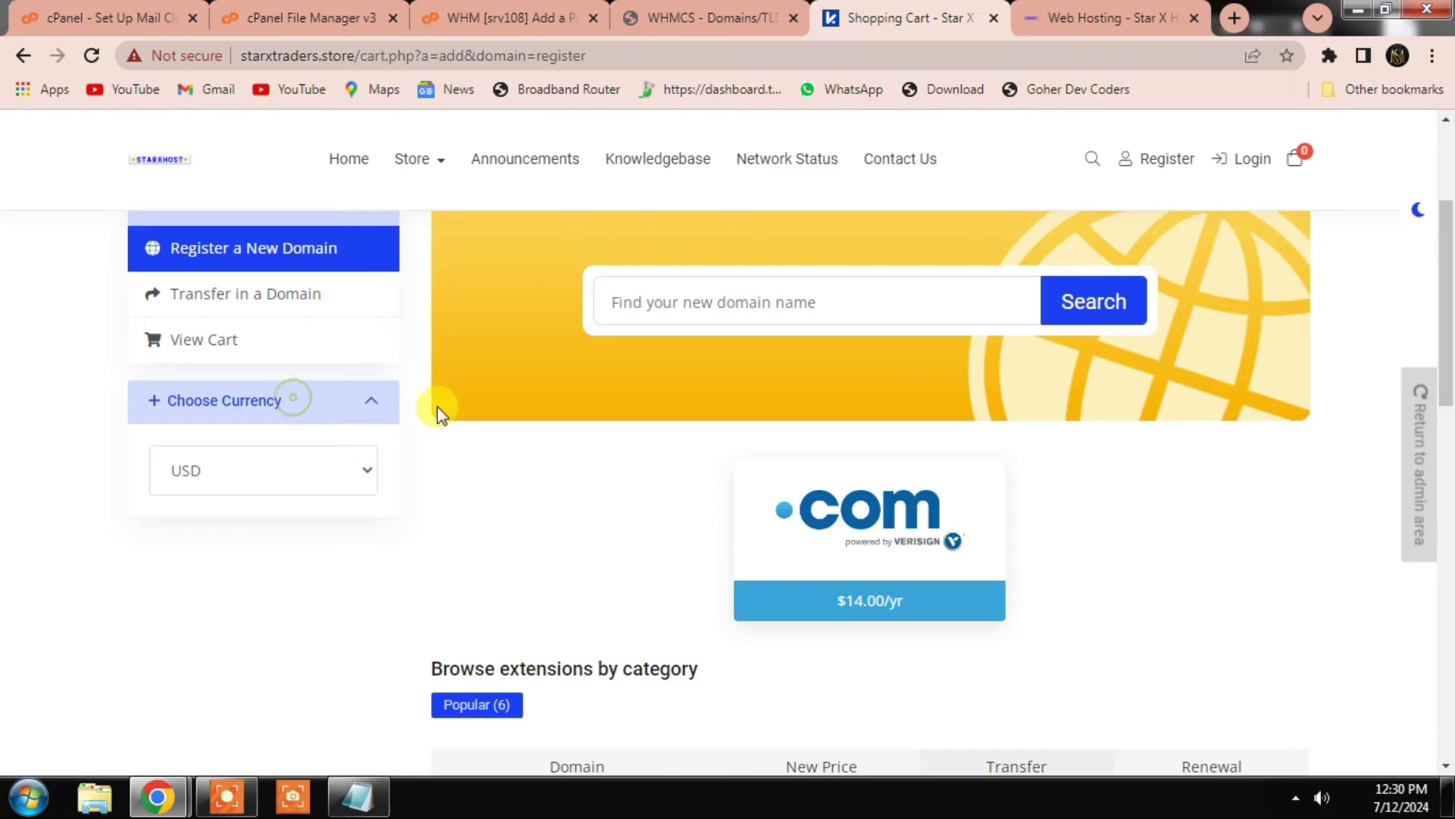
left_click(712, 17)
left_click(1319, 134)
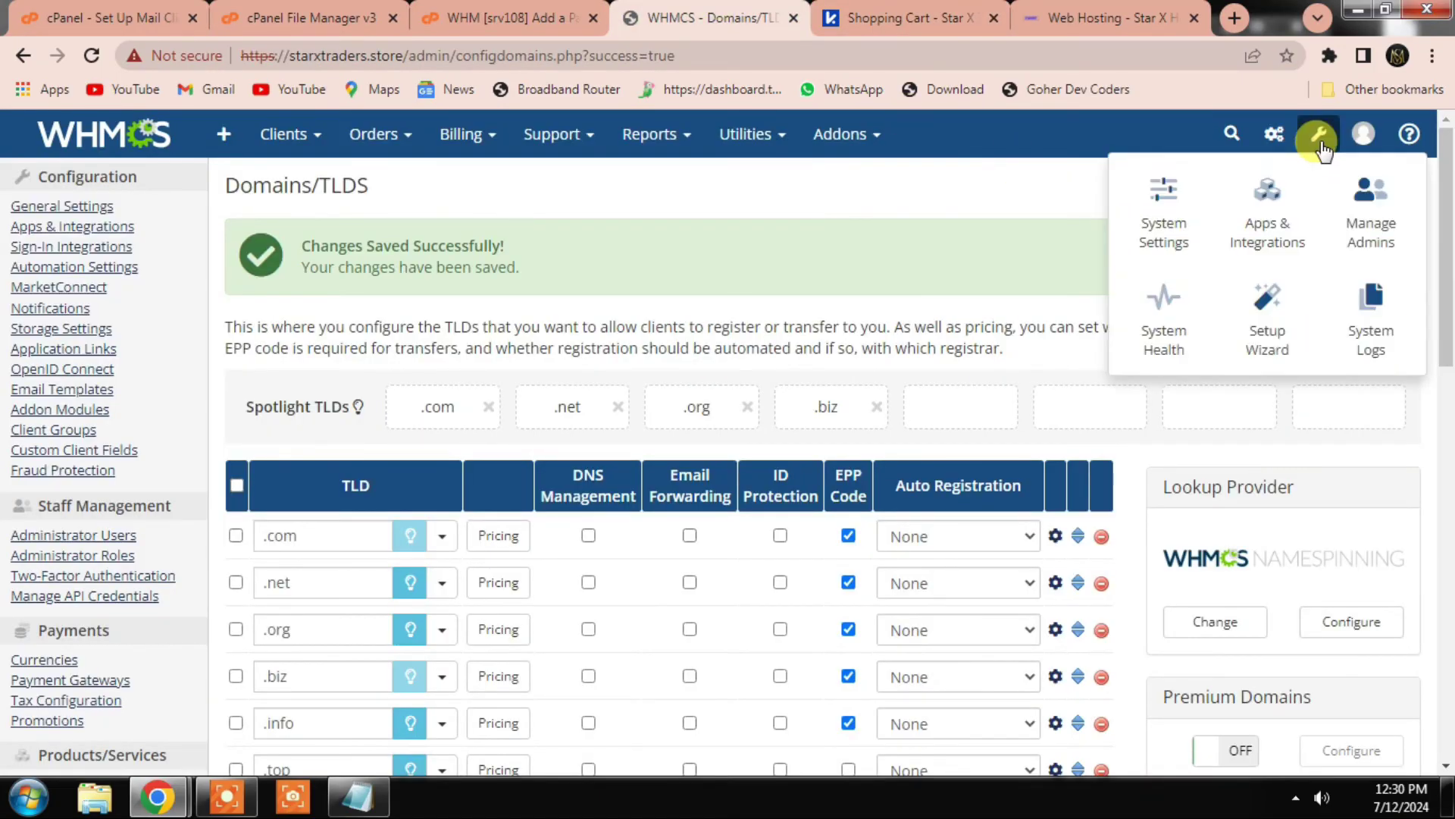
Step: Go to System Settings > Apps & Integrations and browse all apps
left_click(1161, 213)
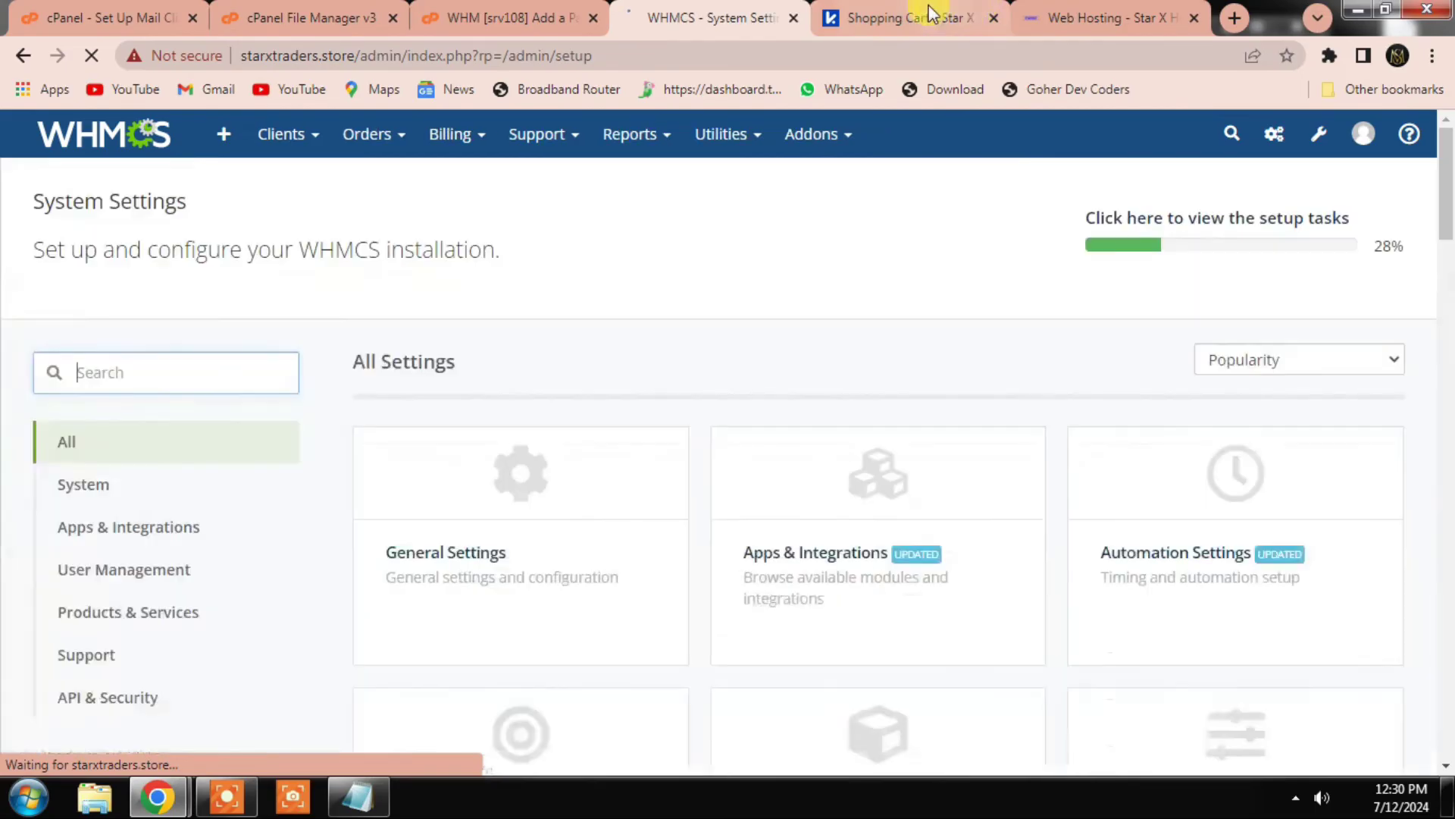
left_click(921, 15)
left_click(699, 11)
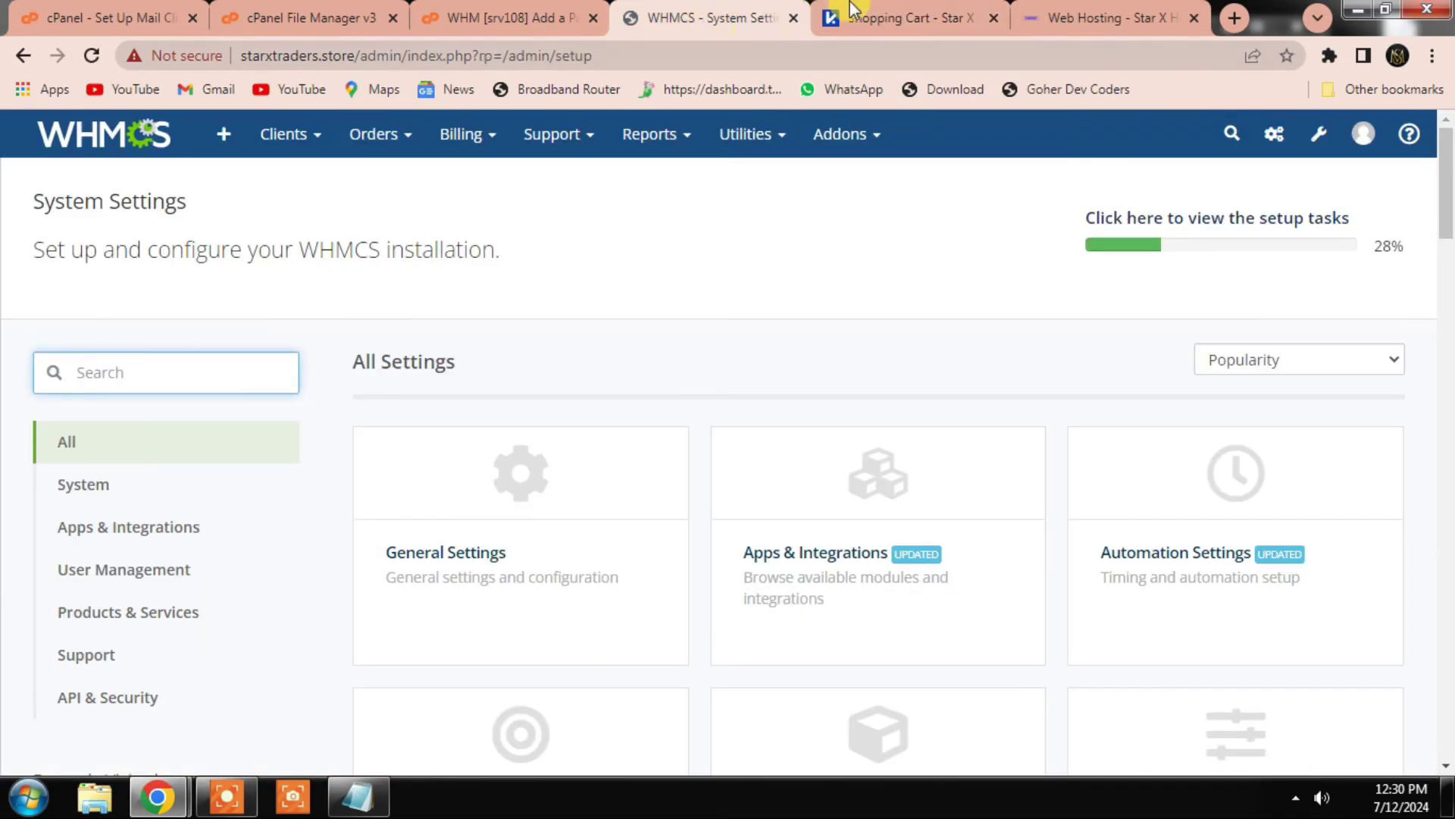
left_click(834, 14)
left_click(694, 14)
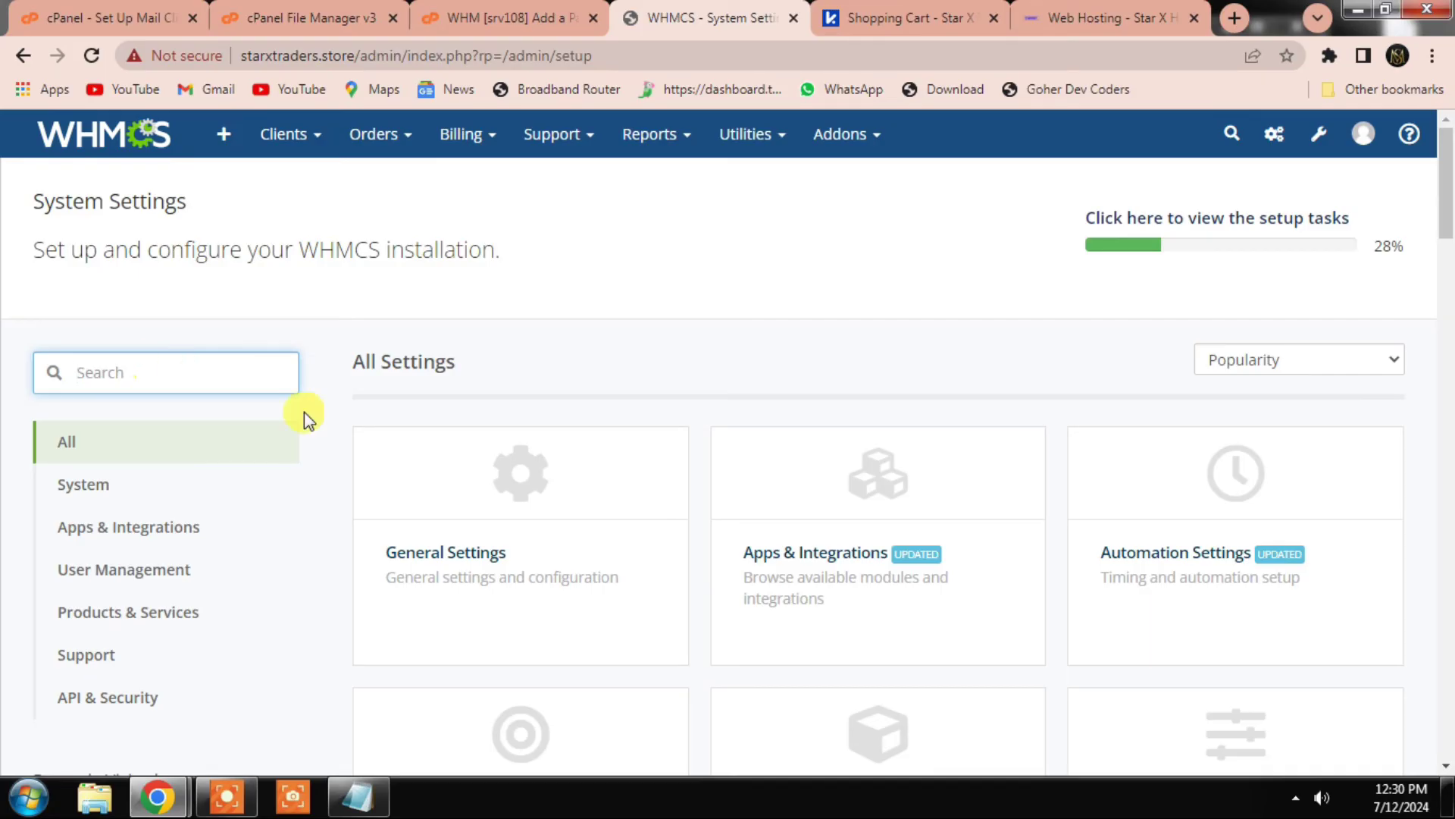
scroll(898, 493, "down", 2)
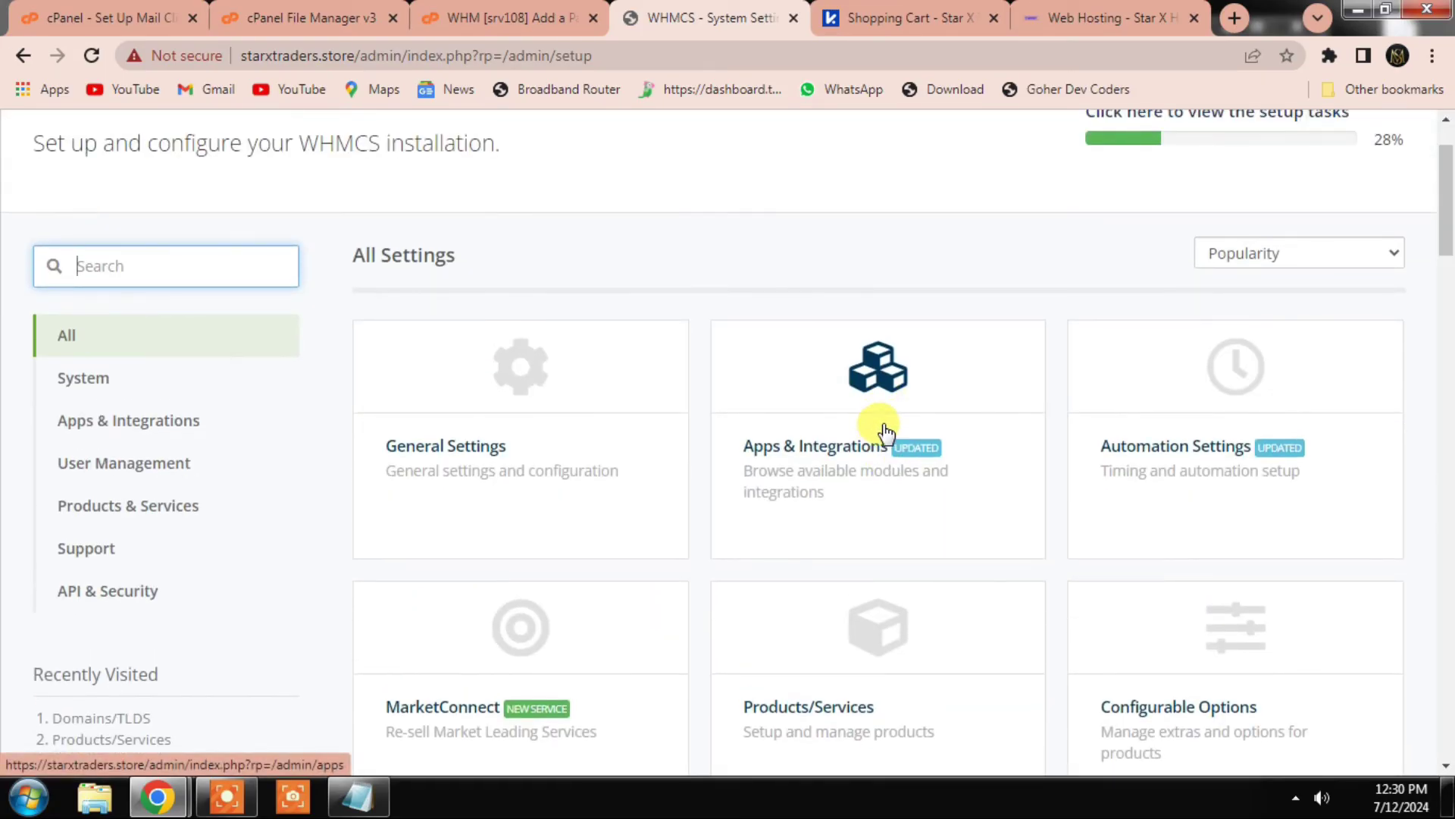
left_click(872, 396)
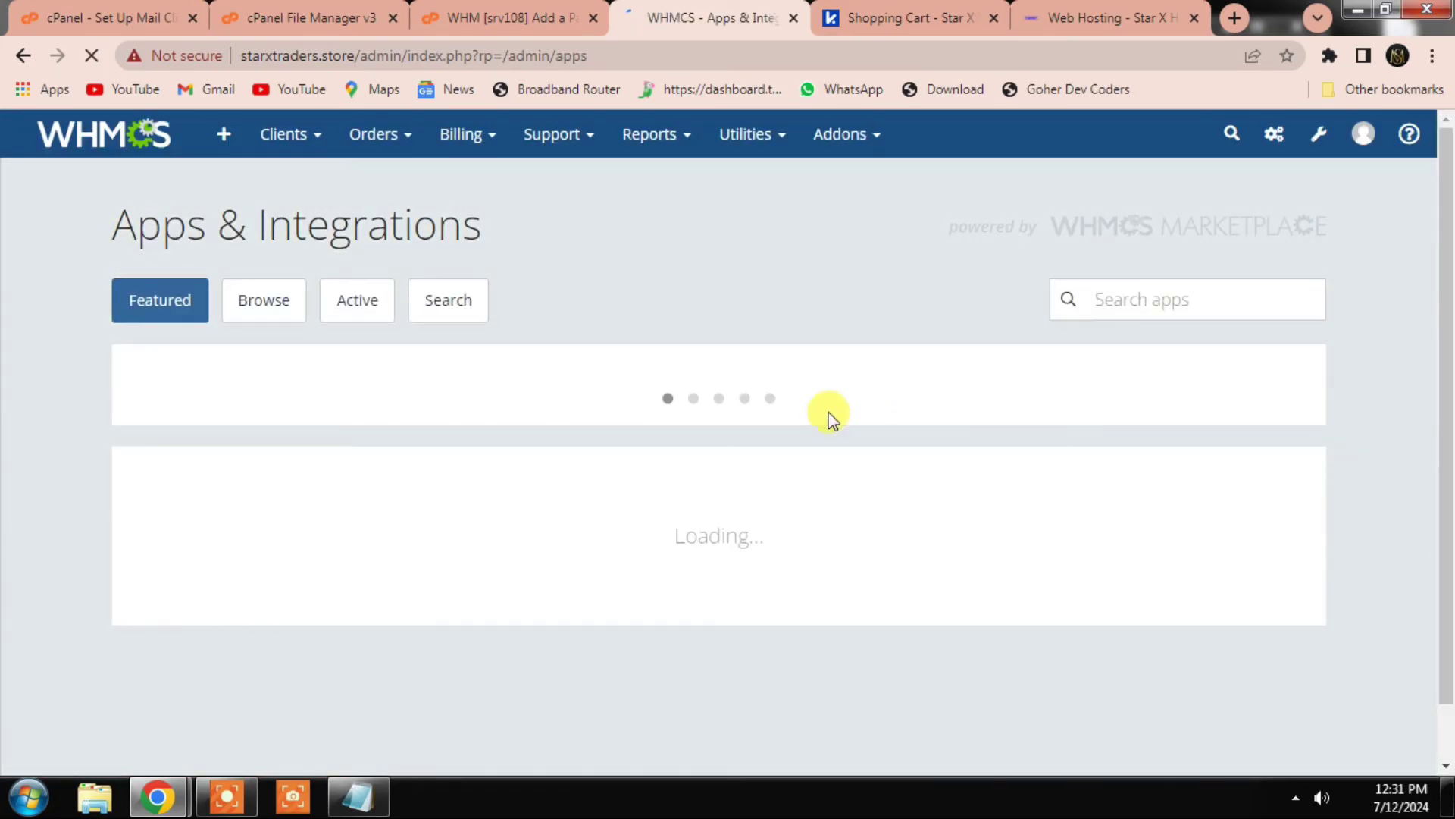
scroll(828, 412, "down", 4)
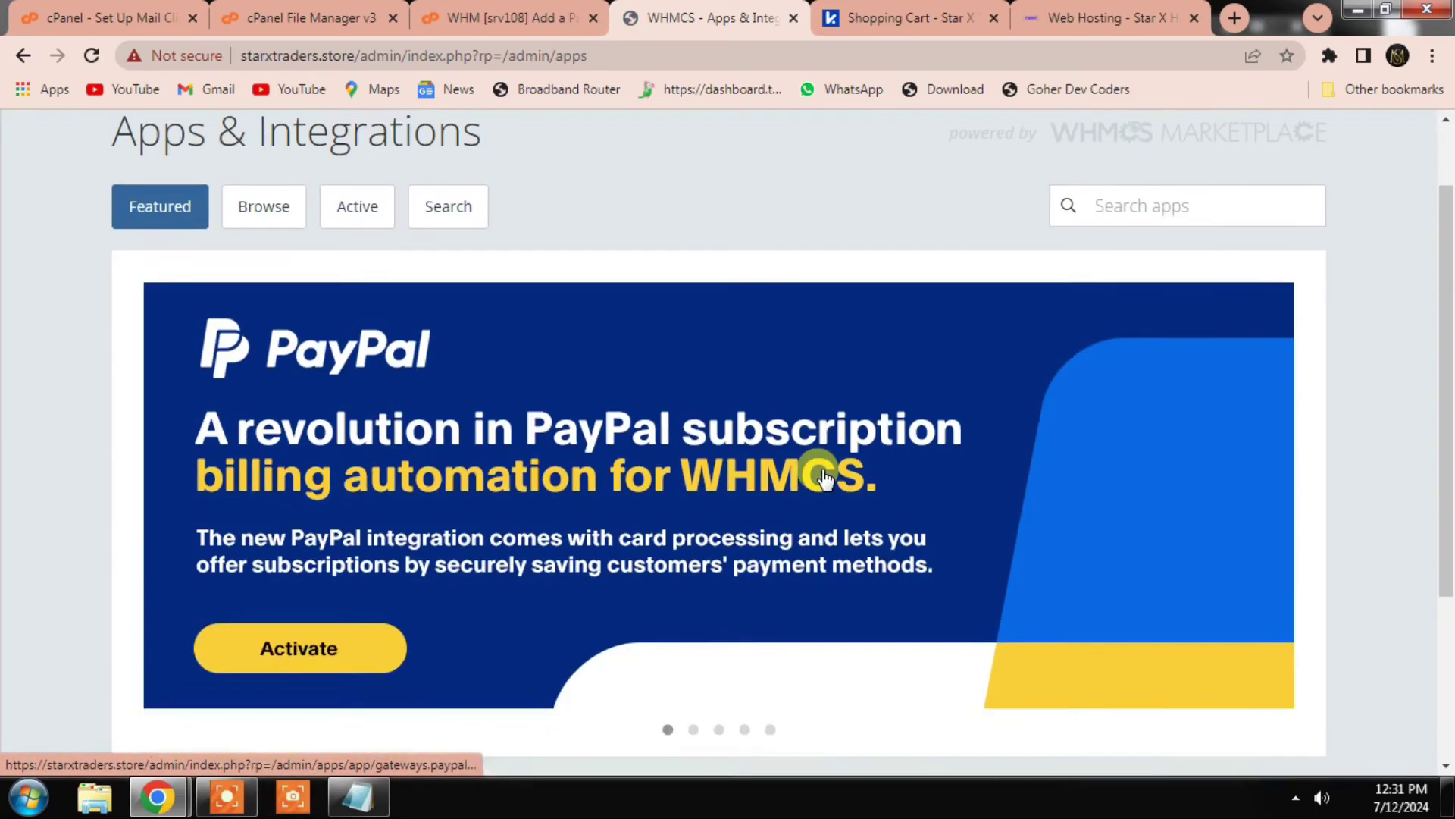
scroll(642, 453, "up", 5)
left_click(292, 276)
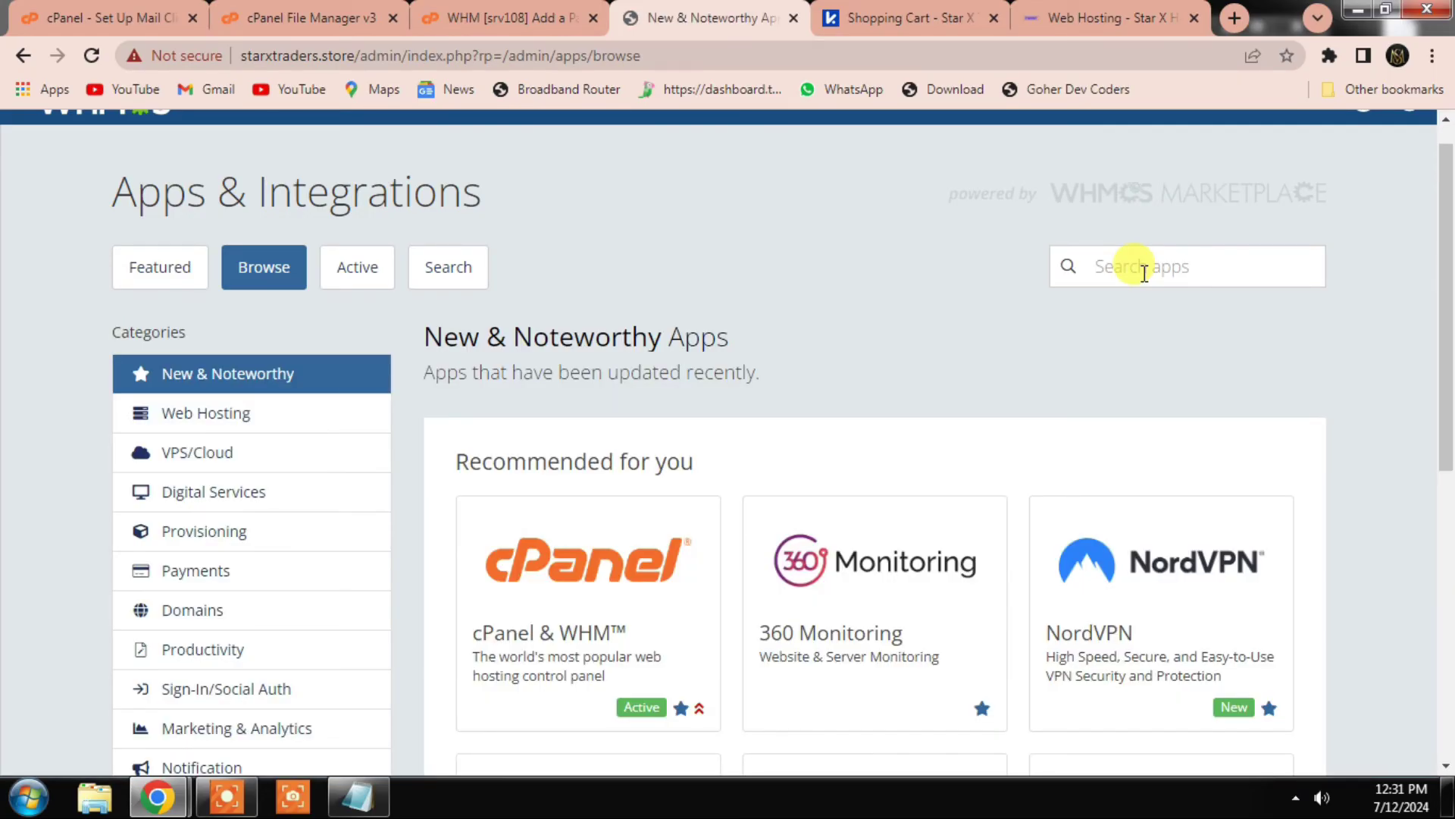
Step: Search 'ban', activate the Bank Transfer gateway, and confirm with the administrator password
left_click(1144, 273)
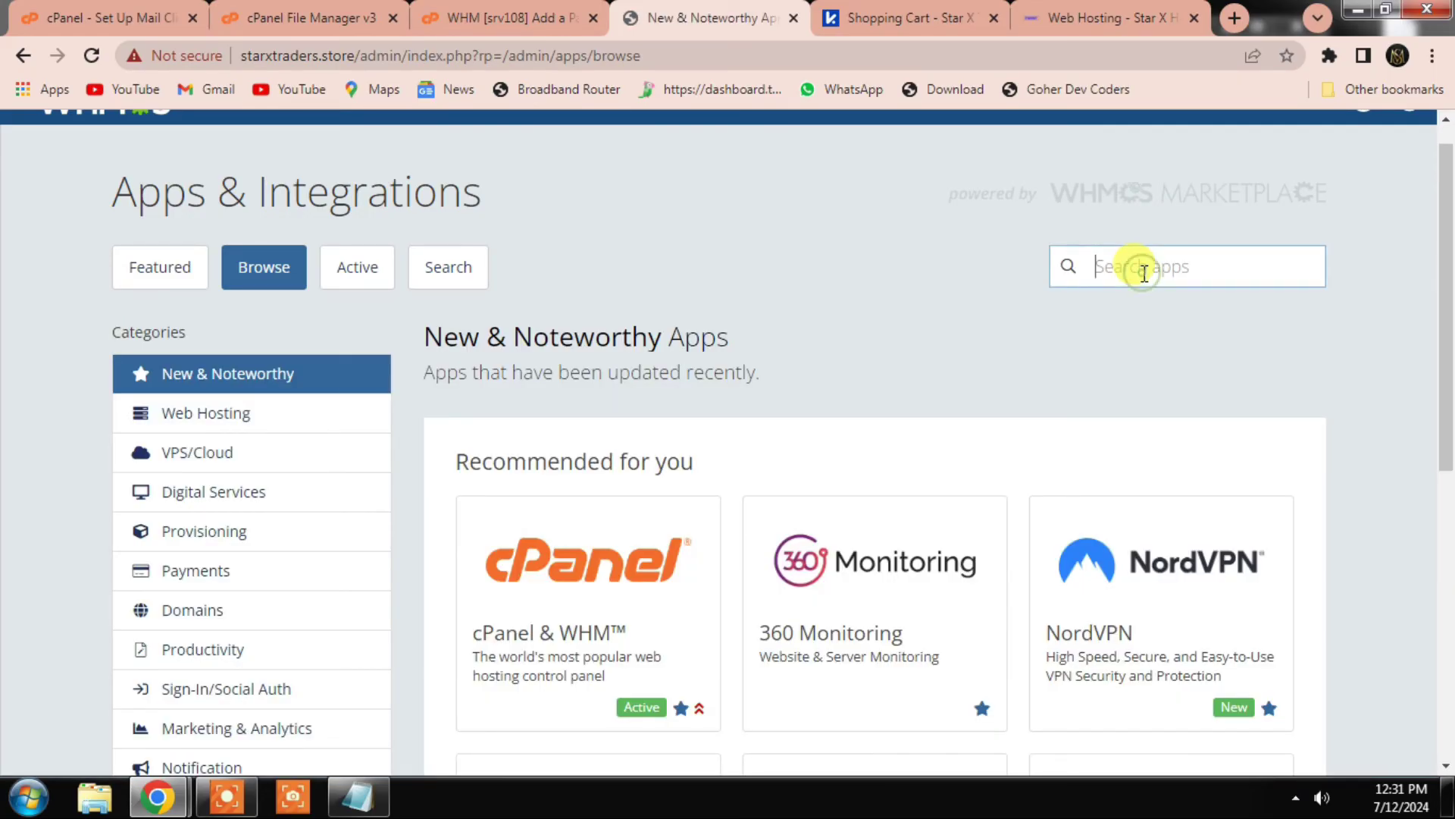
type("bank")
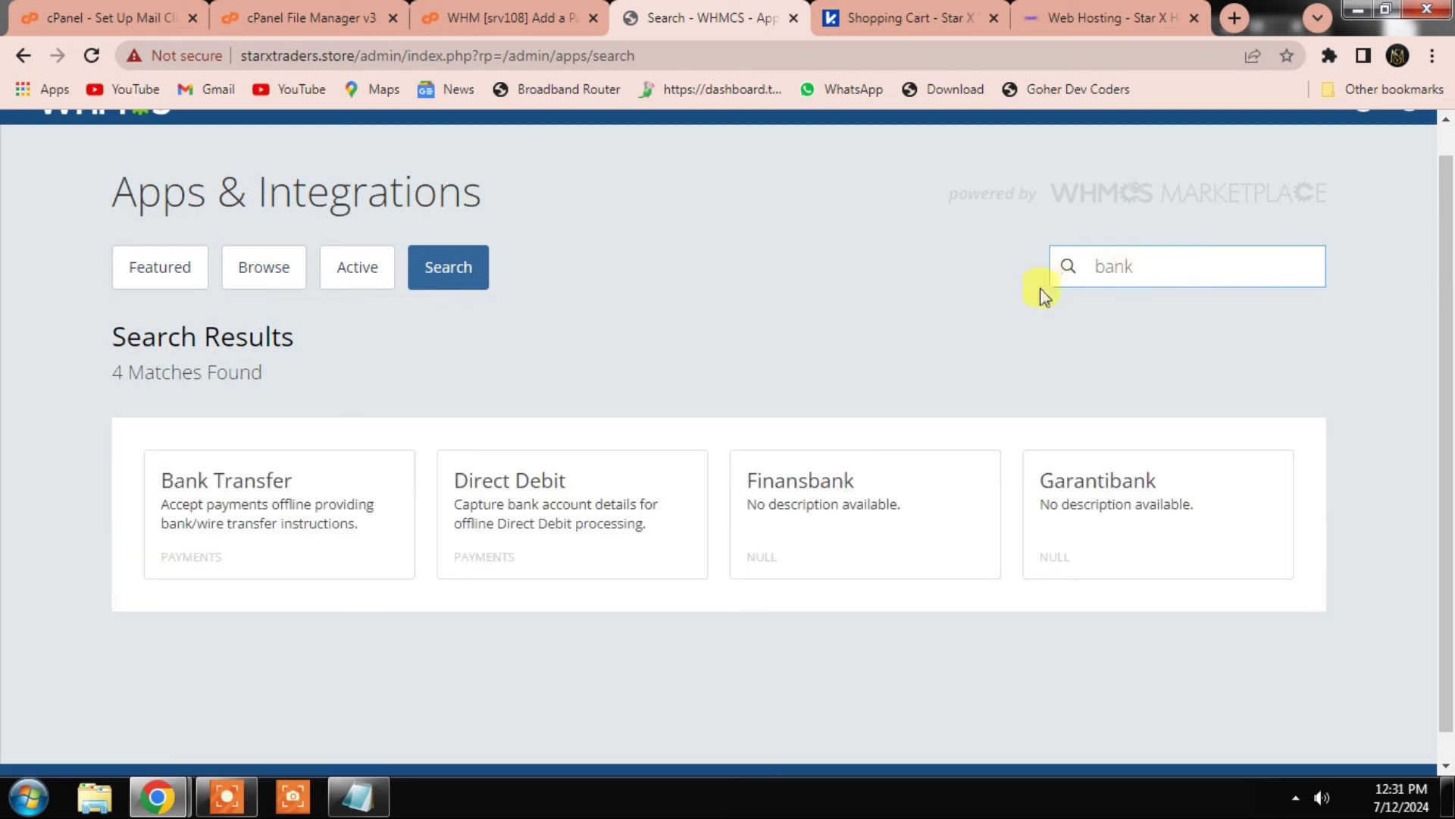
left_click(241, 500)
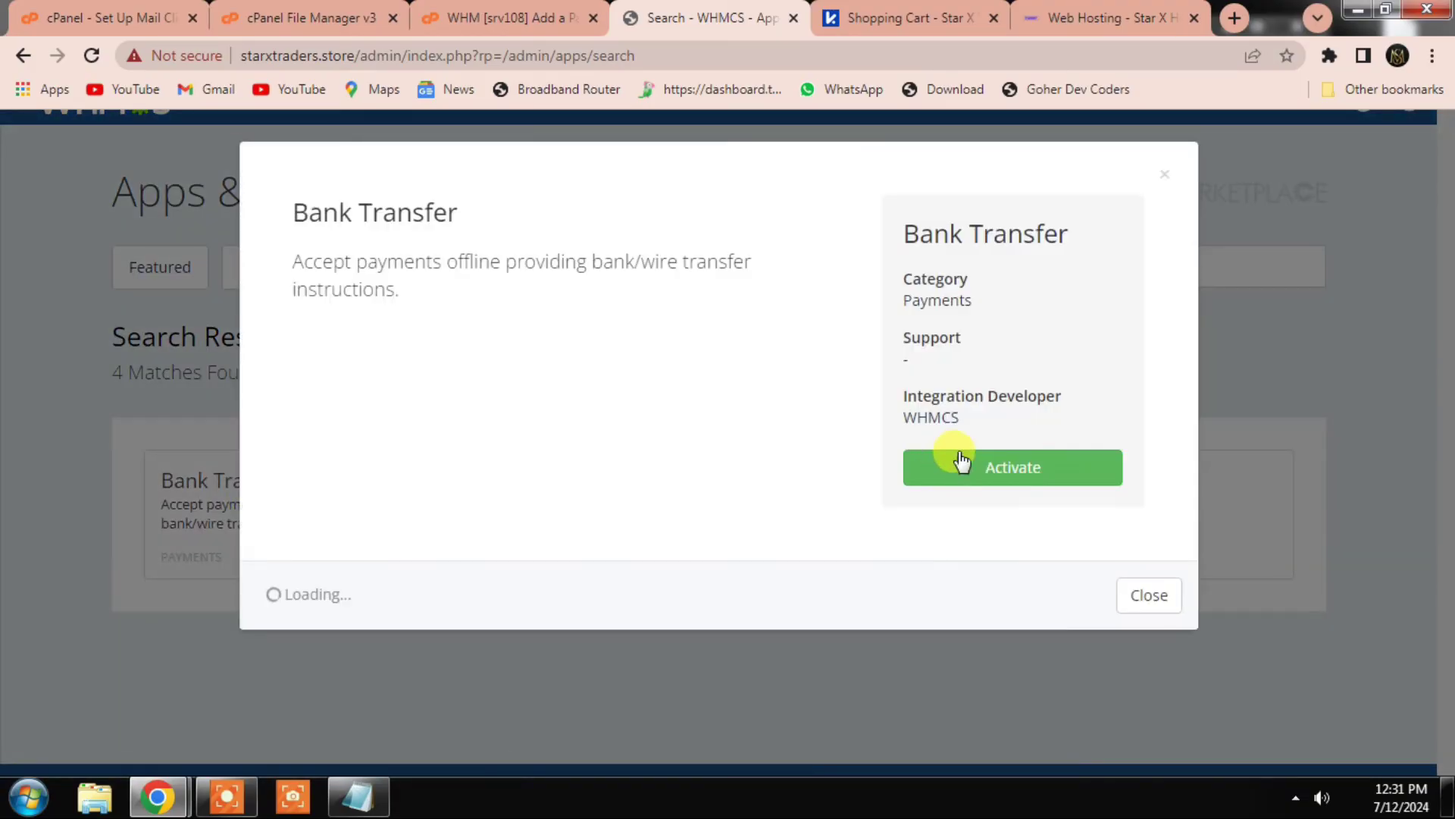
left_click(1033, 477)
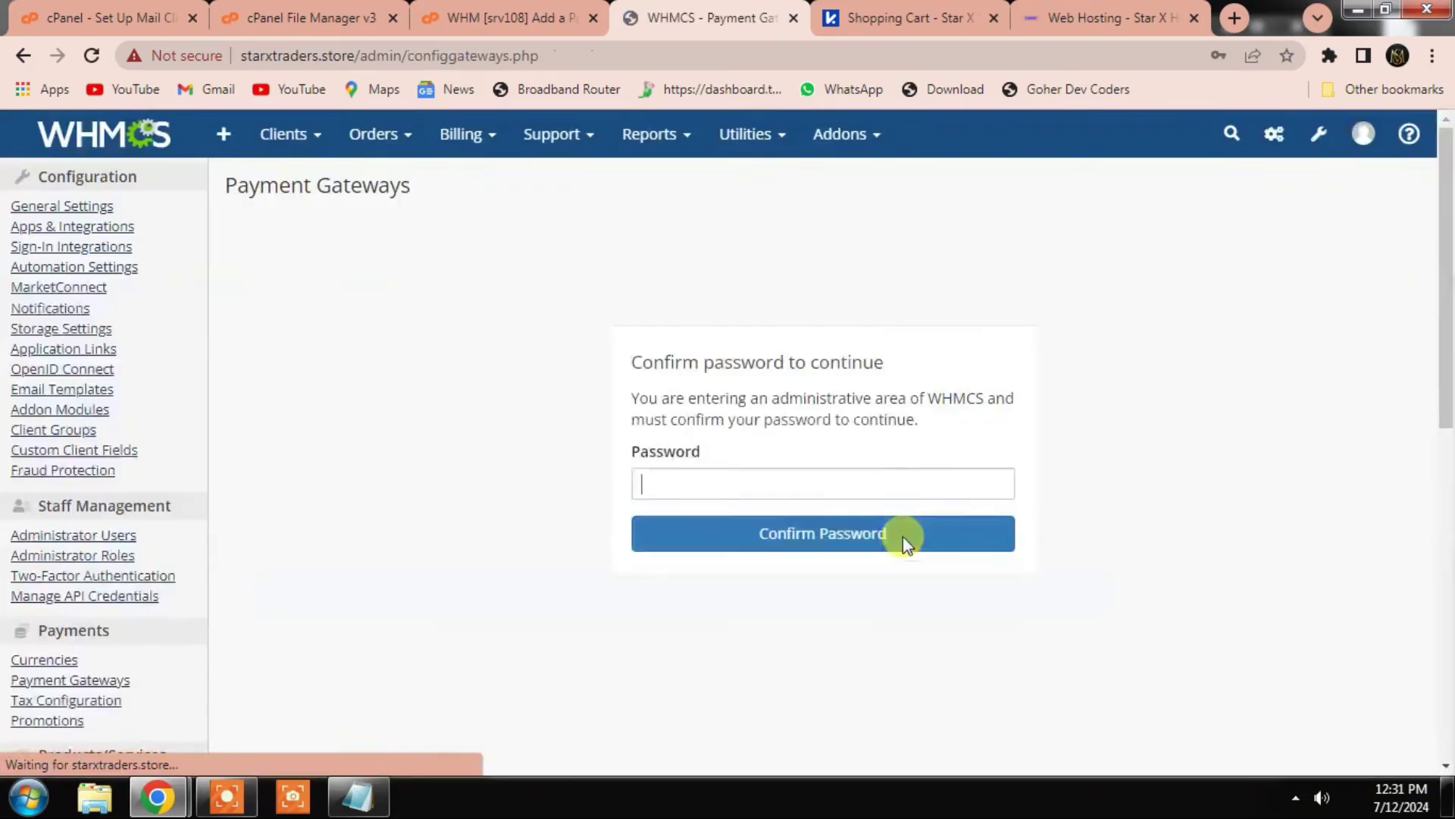
left_click(724, 486)
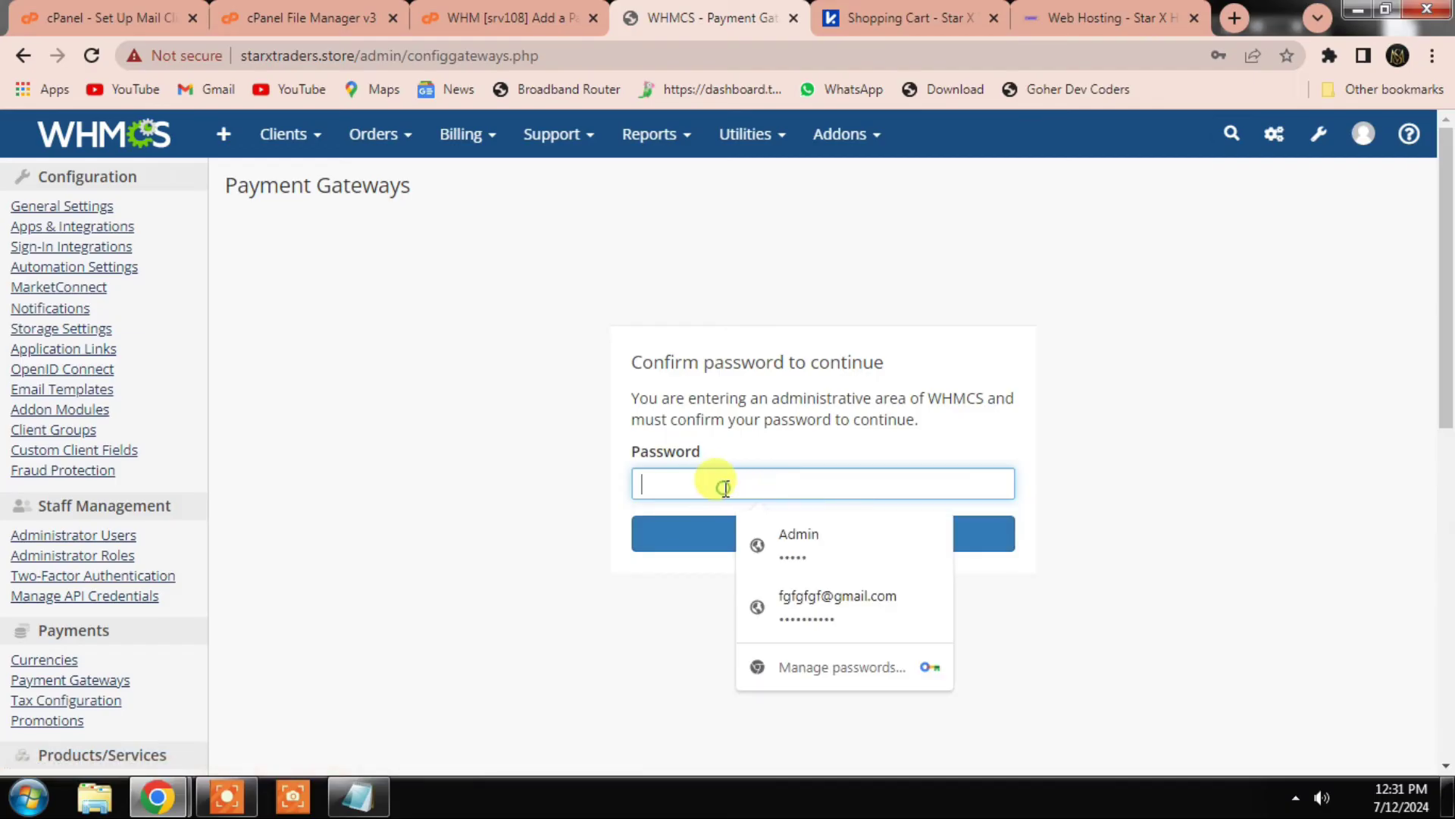
left_click(803, 547)
left_click(764, 552)
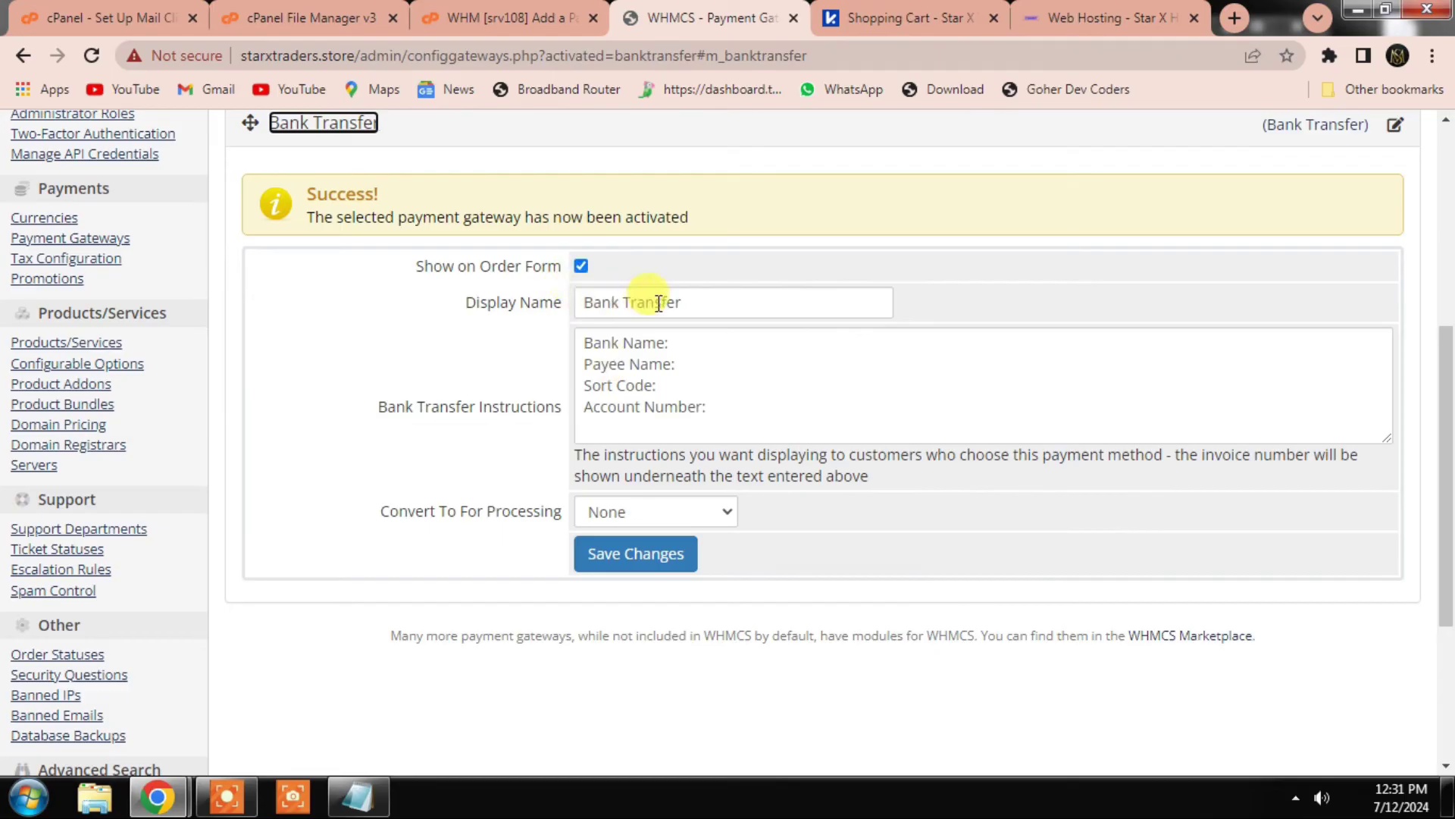
Step: Rename Bank Transfer to JazzCAsh/easypaisa, drop the Sort Code line, add the account number, and save
triple_click(746, 303)
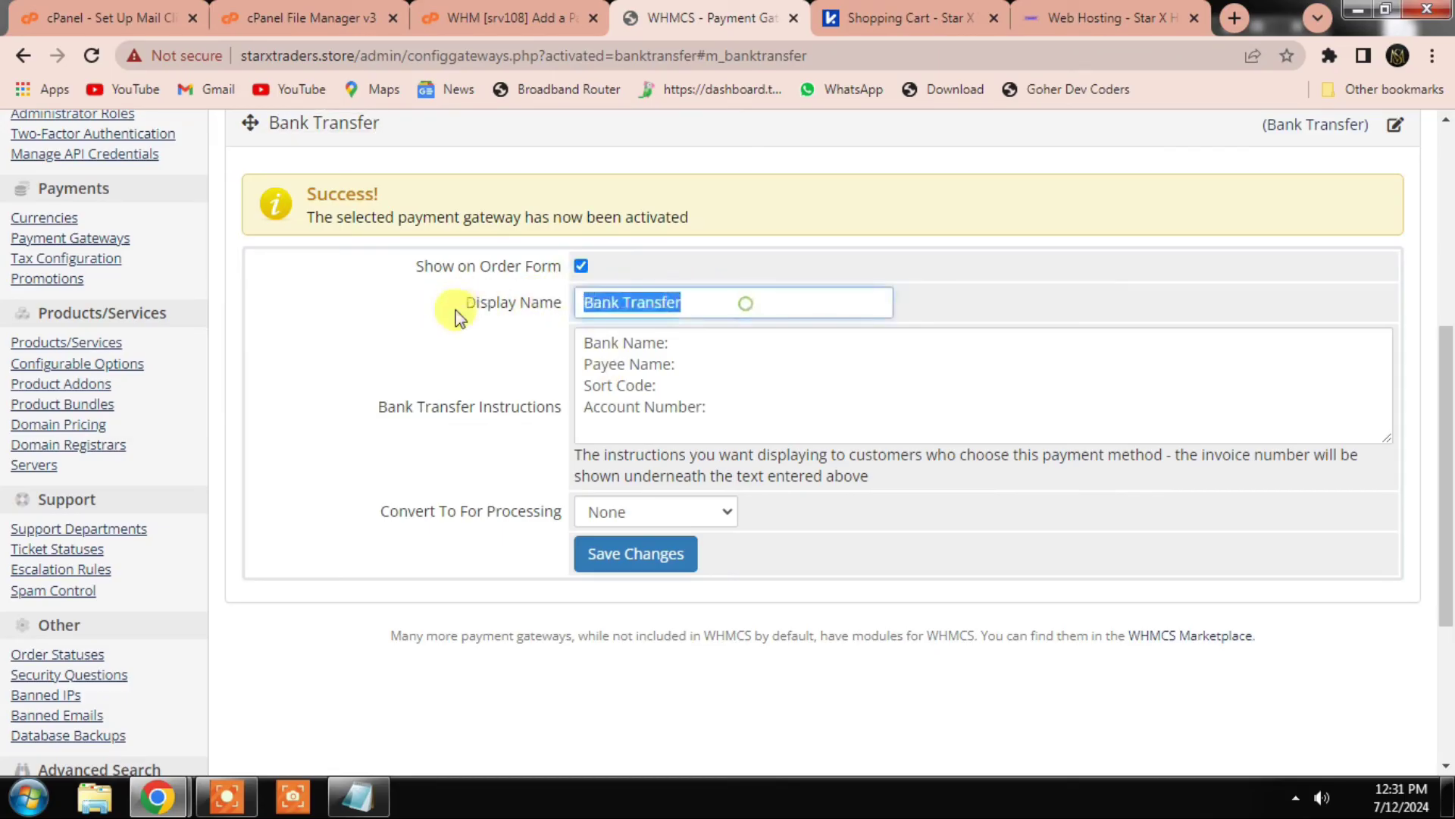
type("JazzCAsh/easypaisa")
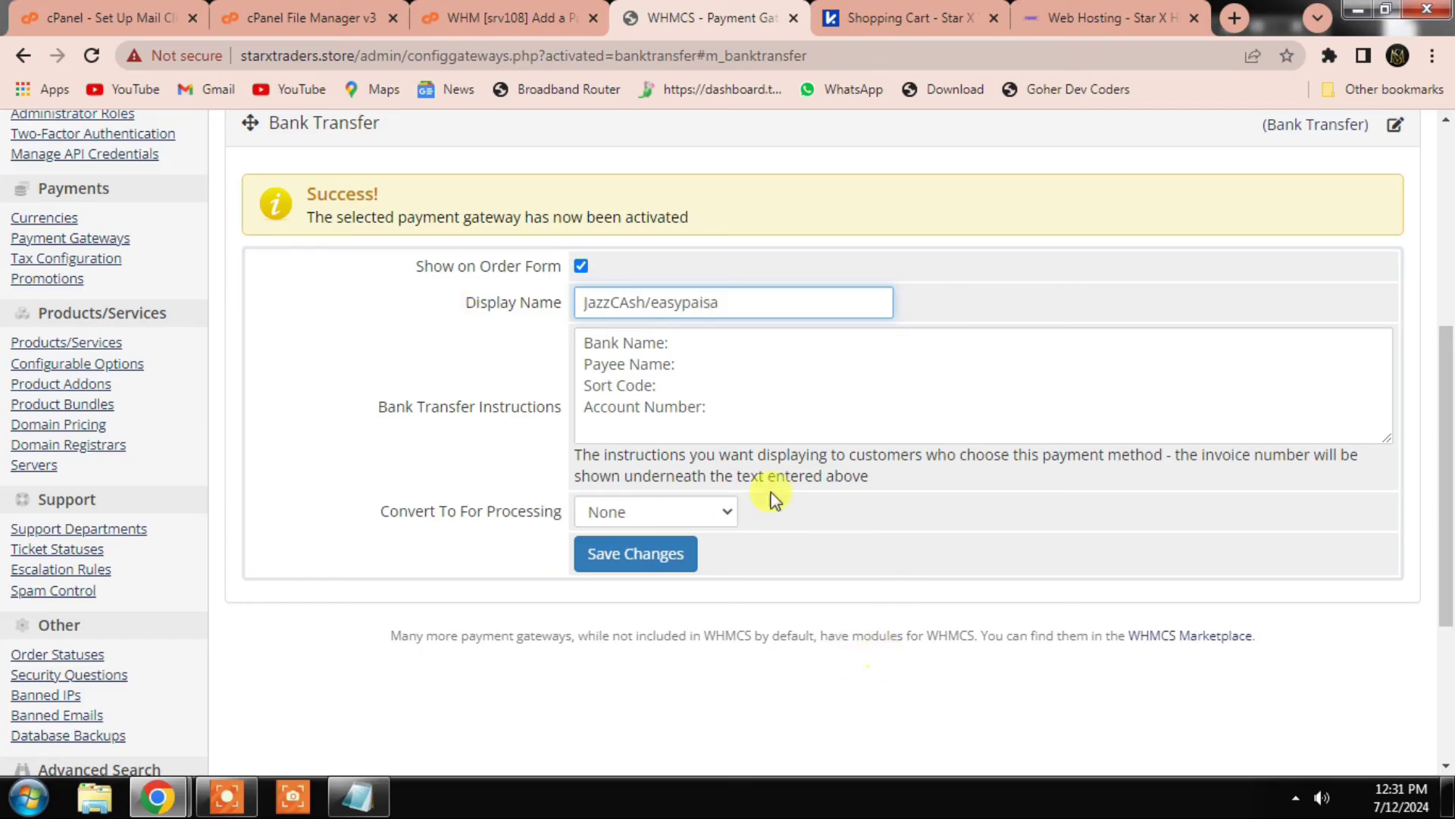
scroll(659, 409, "down", 3)
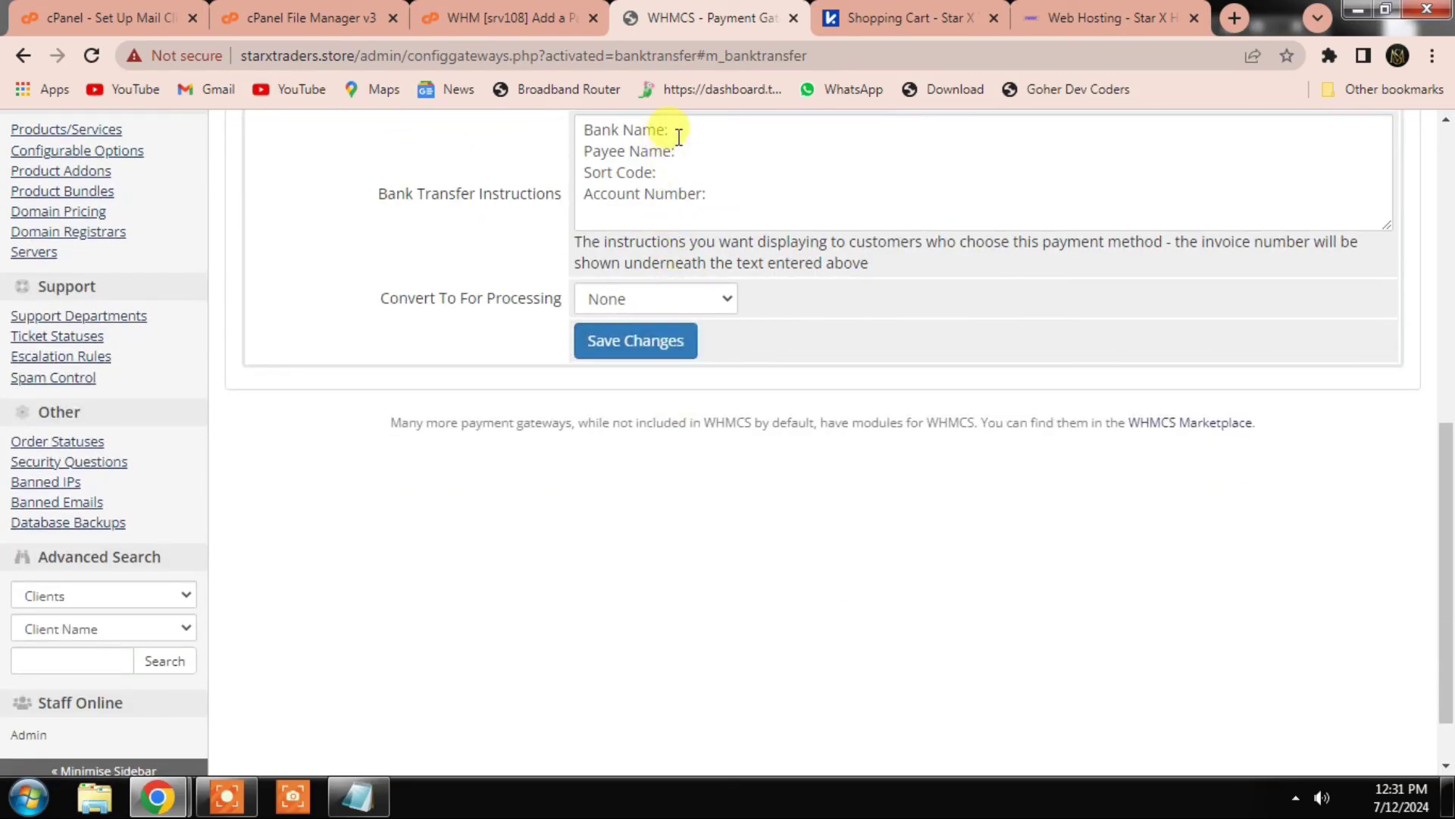
left_click(692, 128)
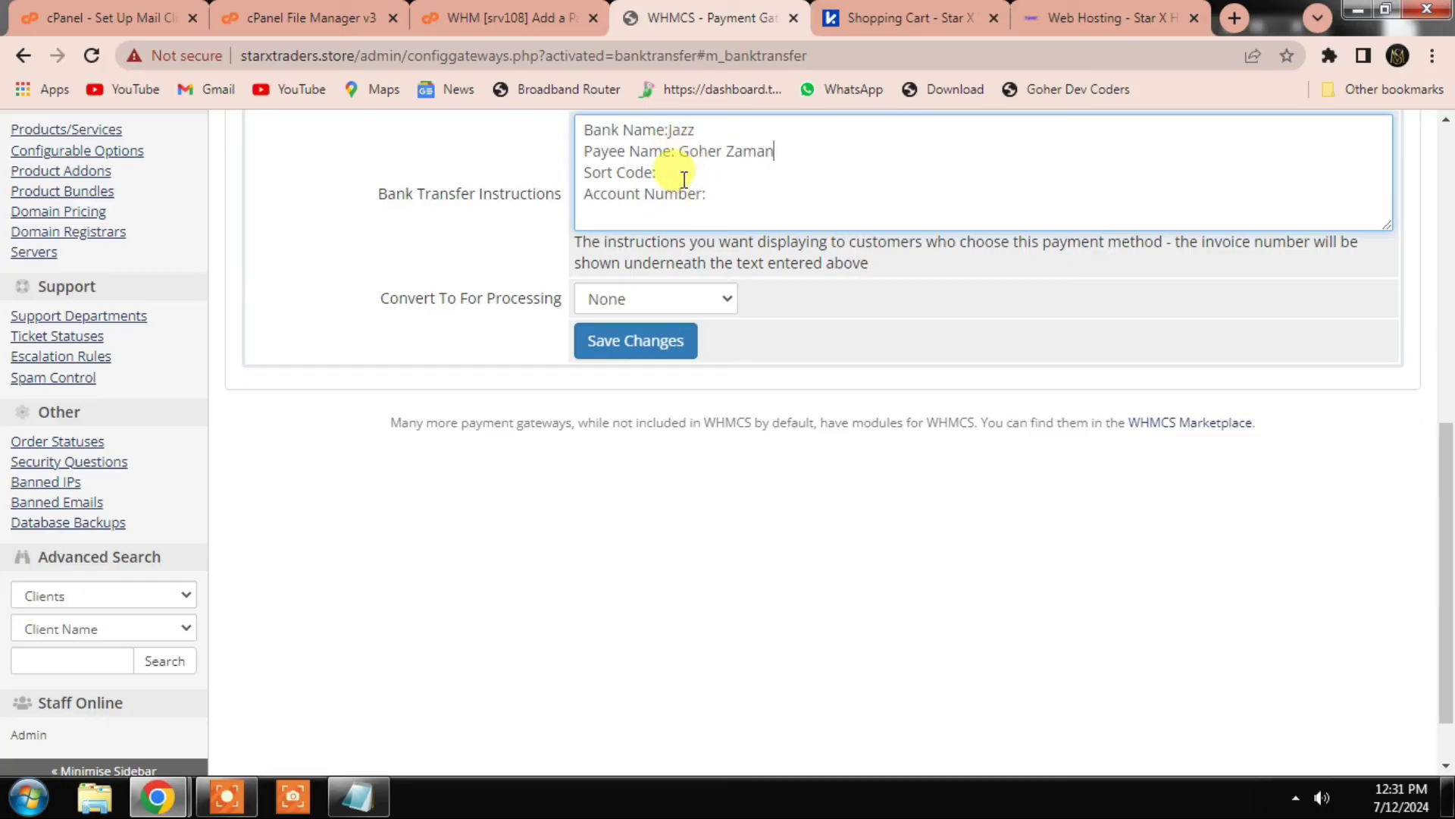
mouse_move(658, 173)
left_mouse_down()
mouse_move(597, 143)
mouse_move(565, 163)
mouse_move(666, 172)
left_mouse_up()
left_click(682, 189)
key("BackSpace")
left_click(720, 193)
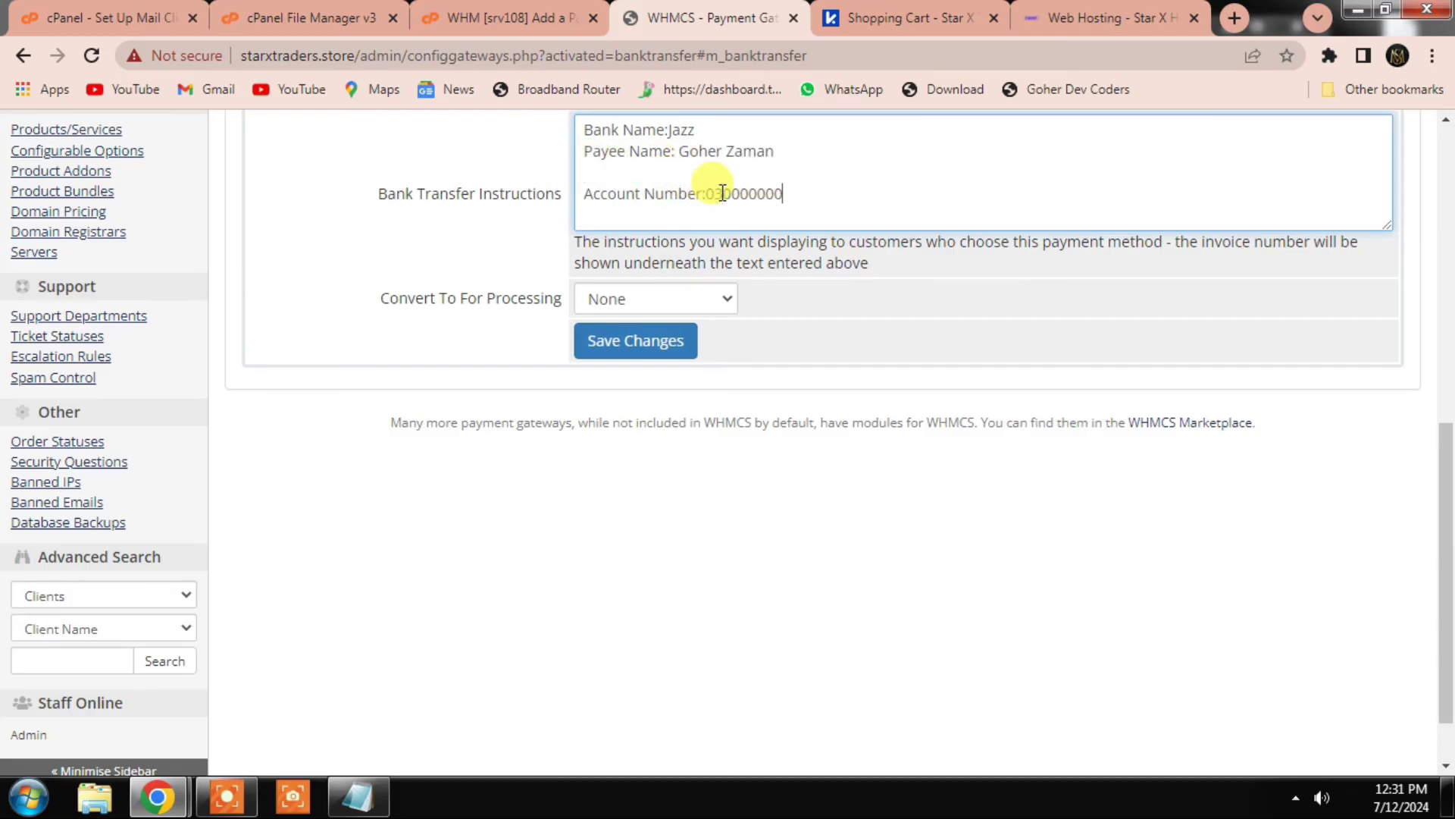
type("030000000")
left_click(628, 348)
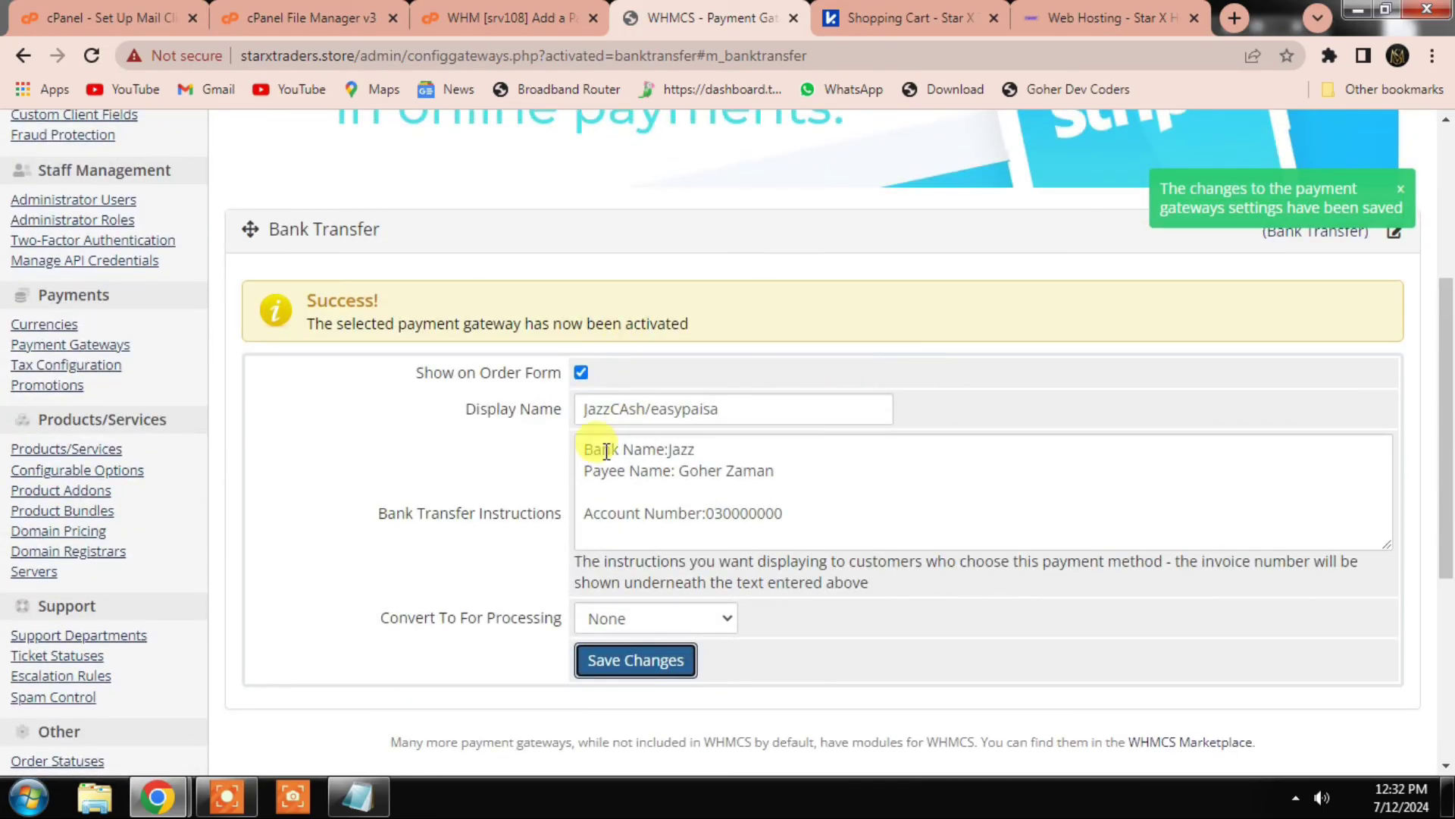
Step: Go to the admin Dashboard, dismiss the What's New announcement, and switch to the storefront
scroll(346, 200, "up", 5)
left_click(104, 148)
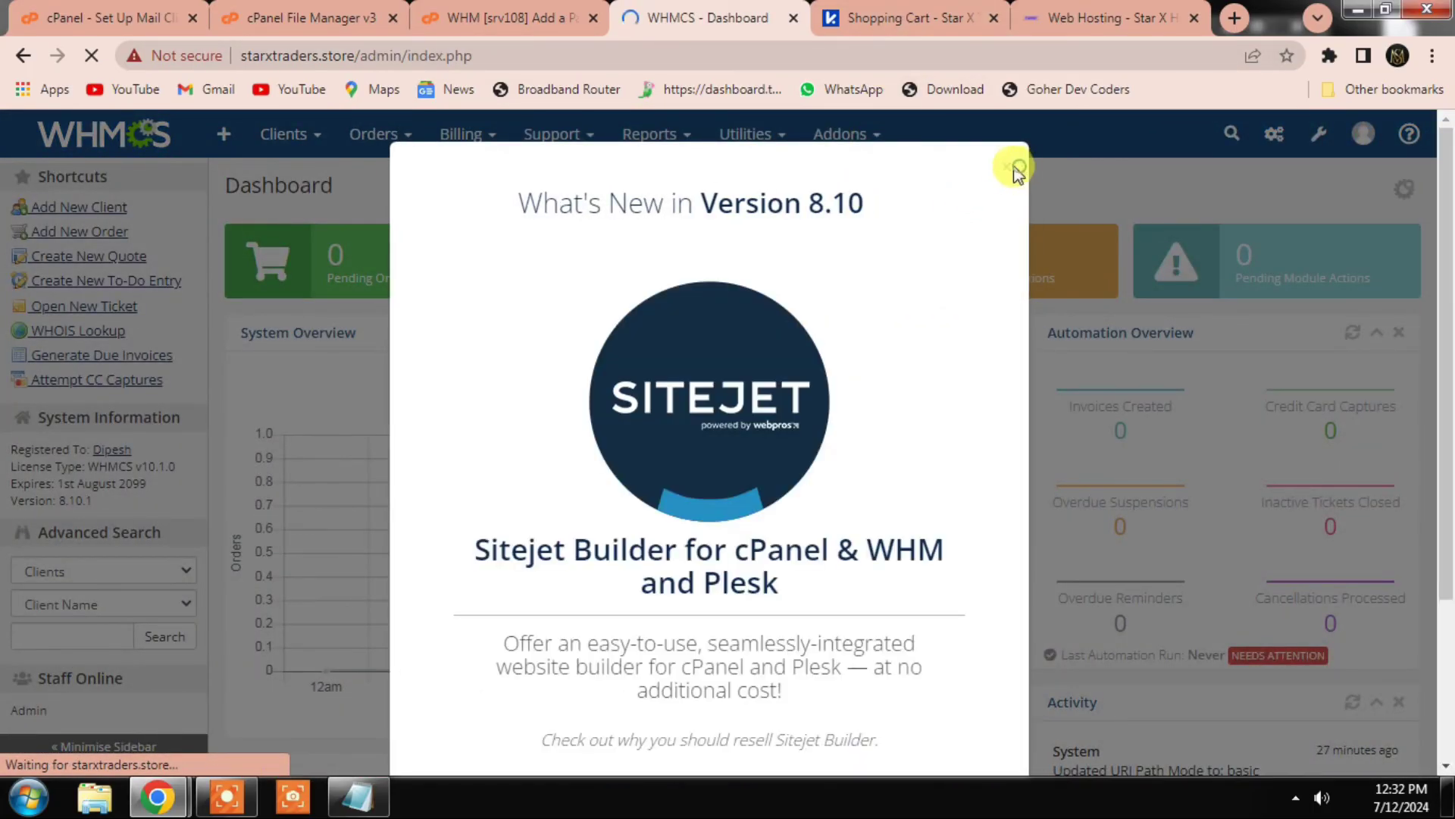
left_click(1015, 164)
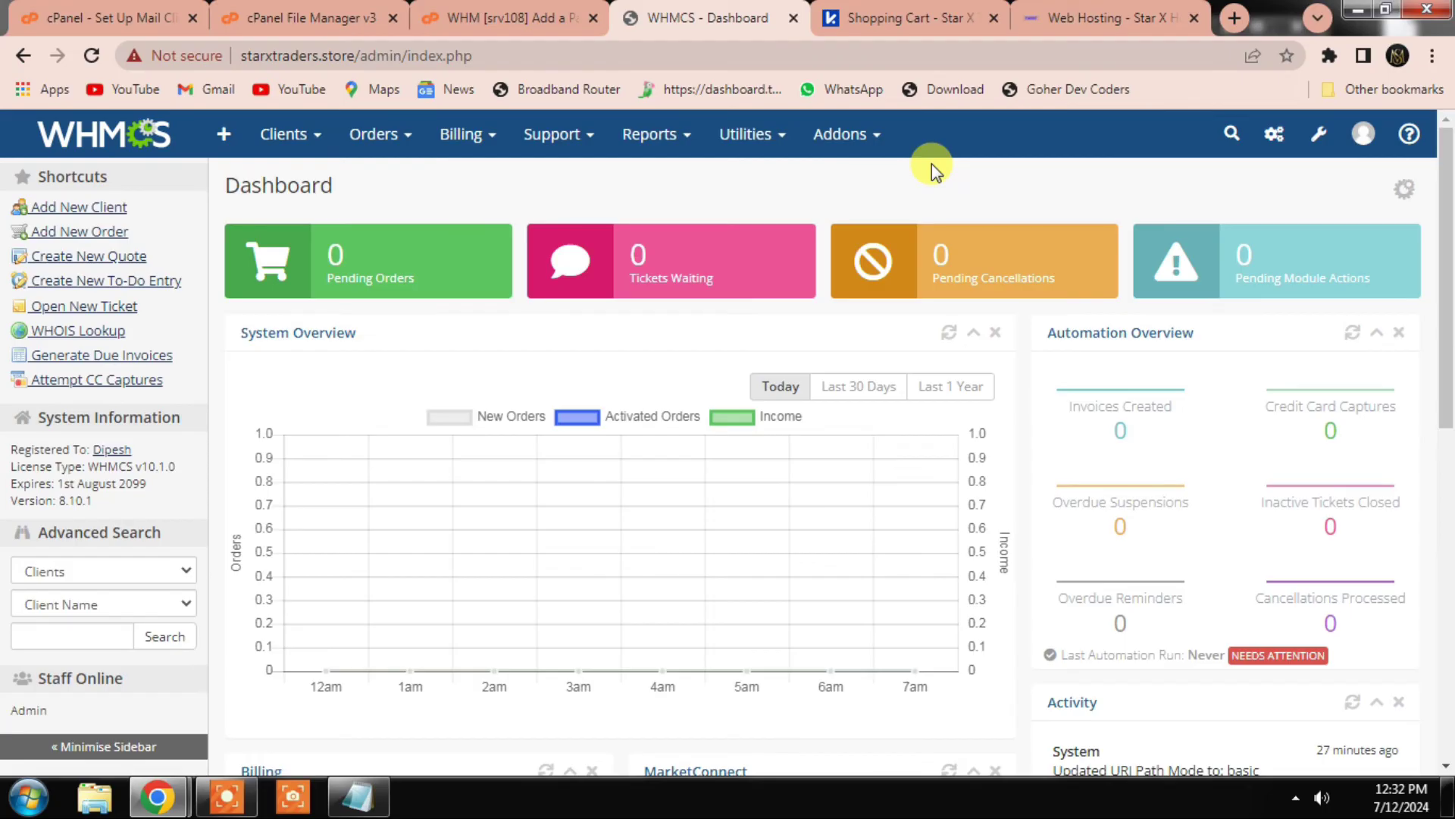
left_click(913, 17)
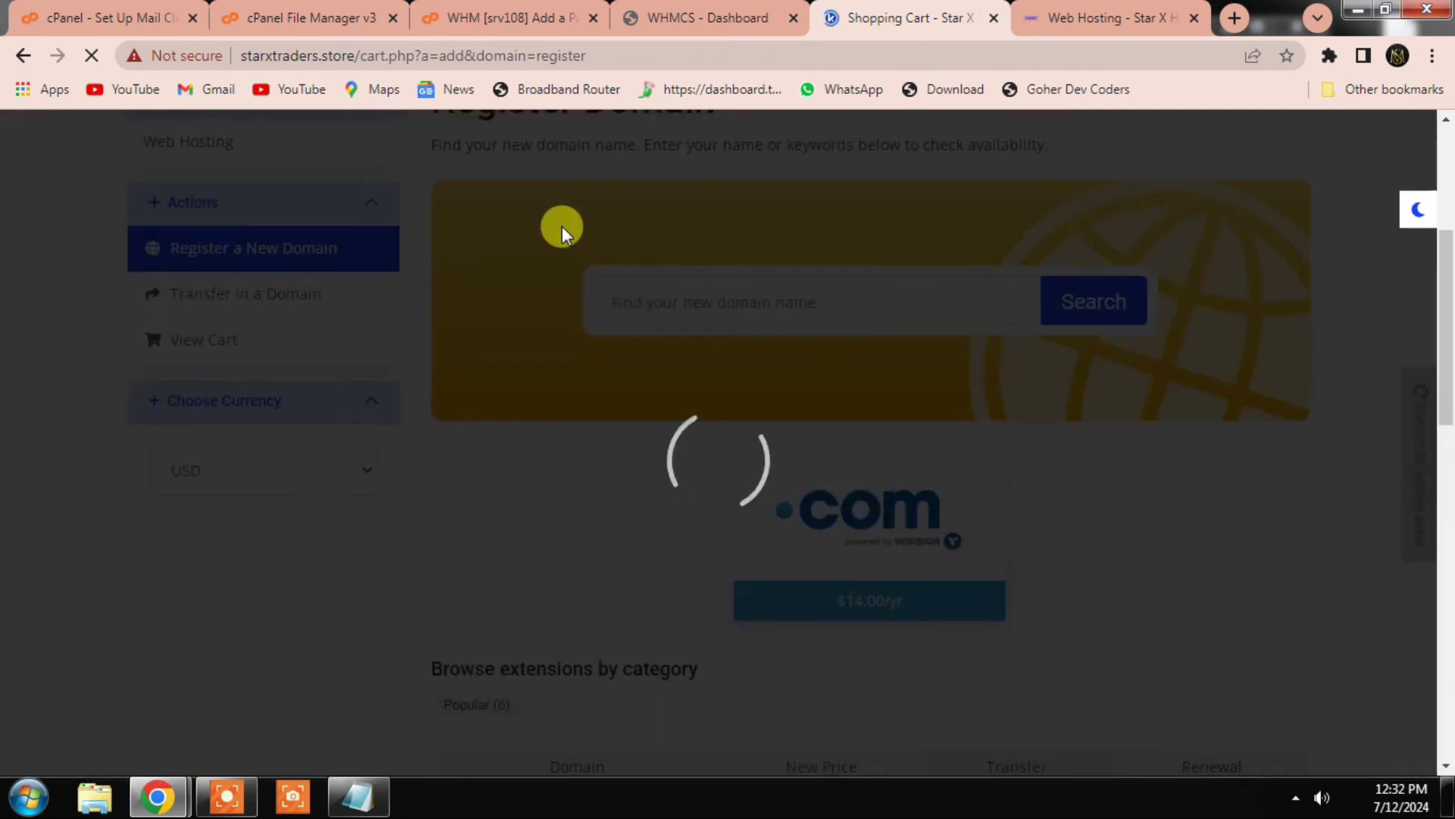
Step: From the storefront home, log in as the client and open Services > Order New Services
scroll(478, 436, "up", 5)
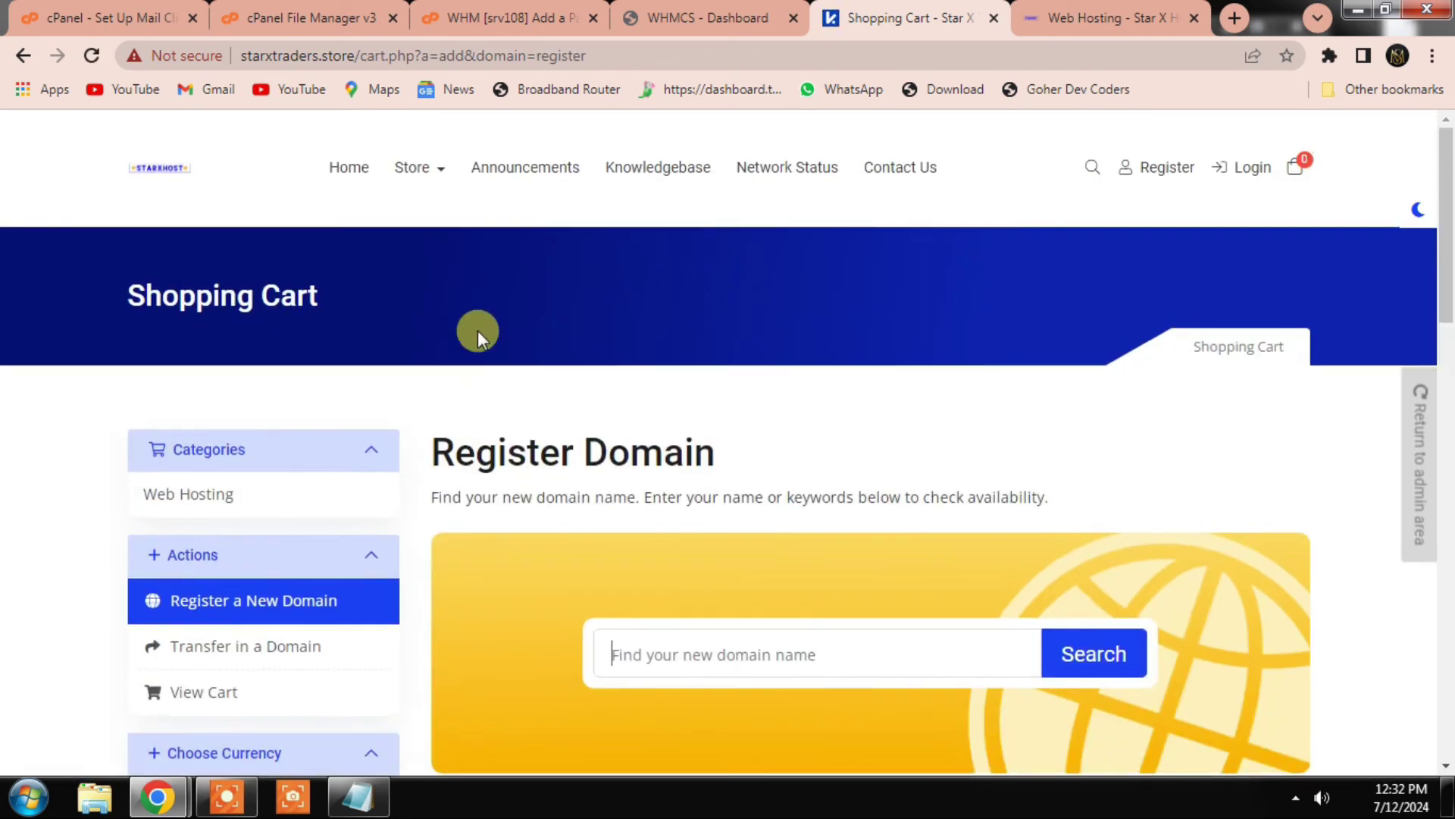
left_click(370, 157)
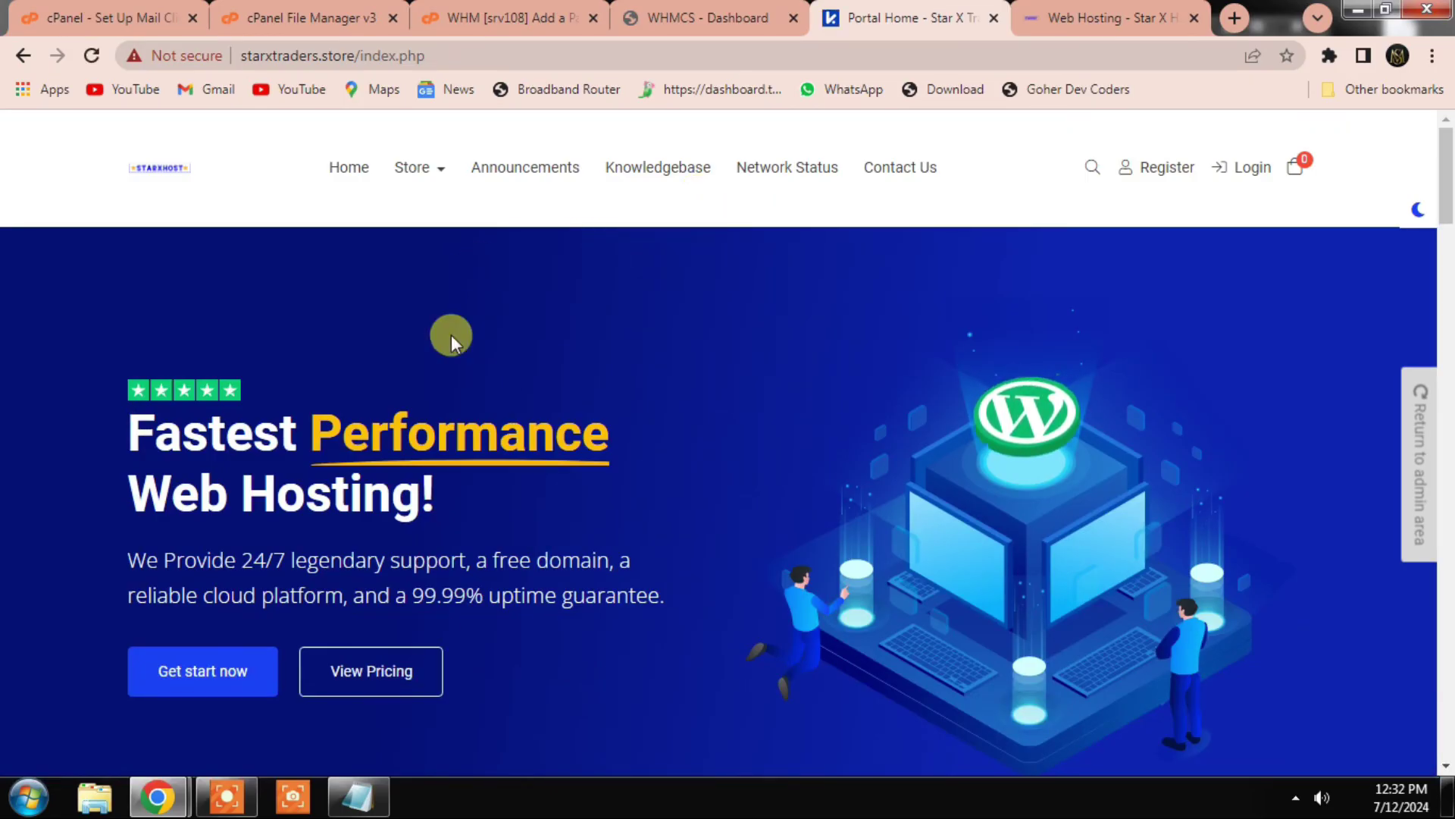
left_click(293, 792)
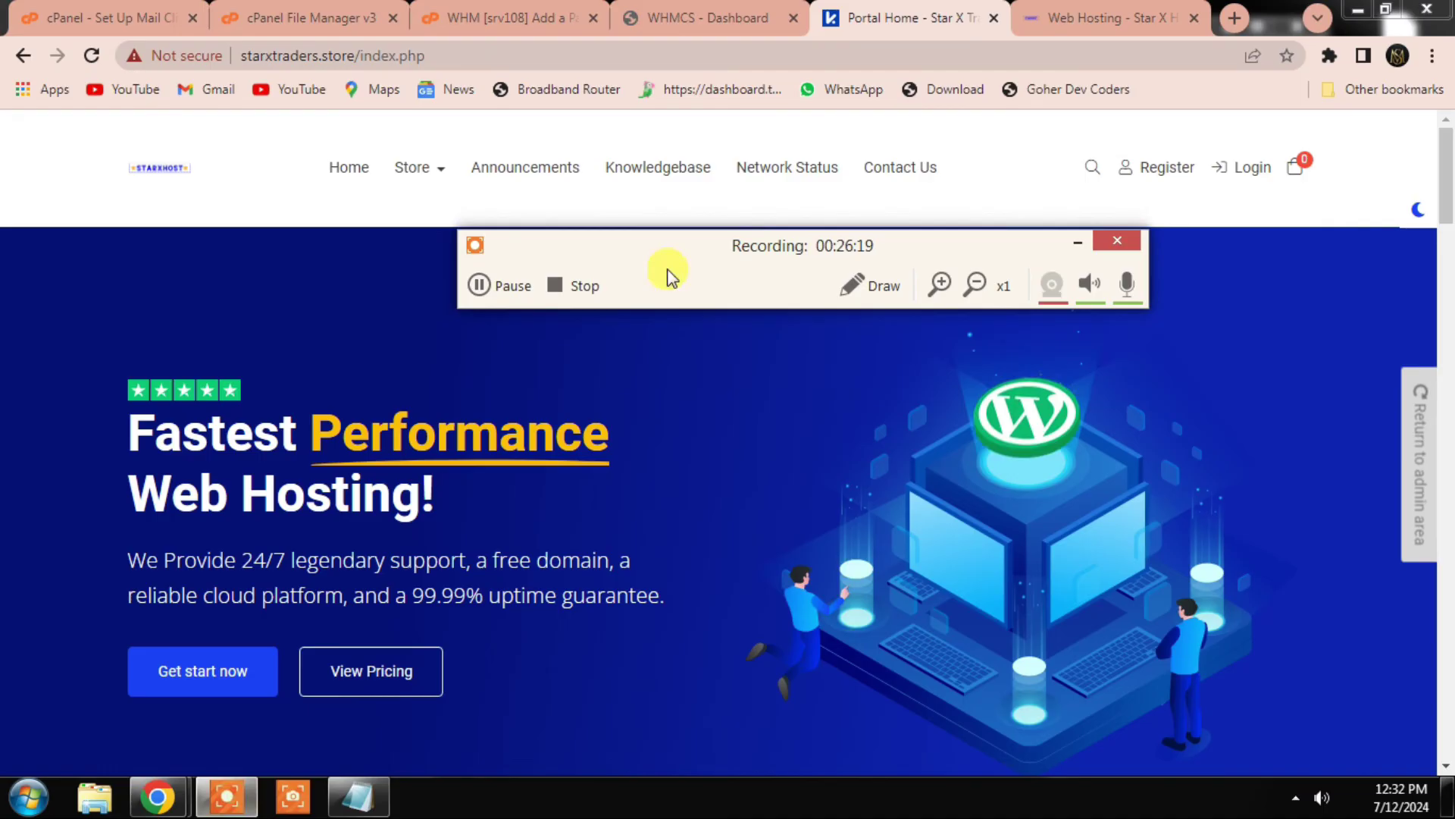
left_click(480, 286)
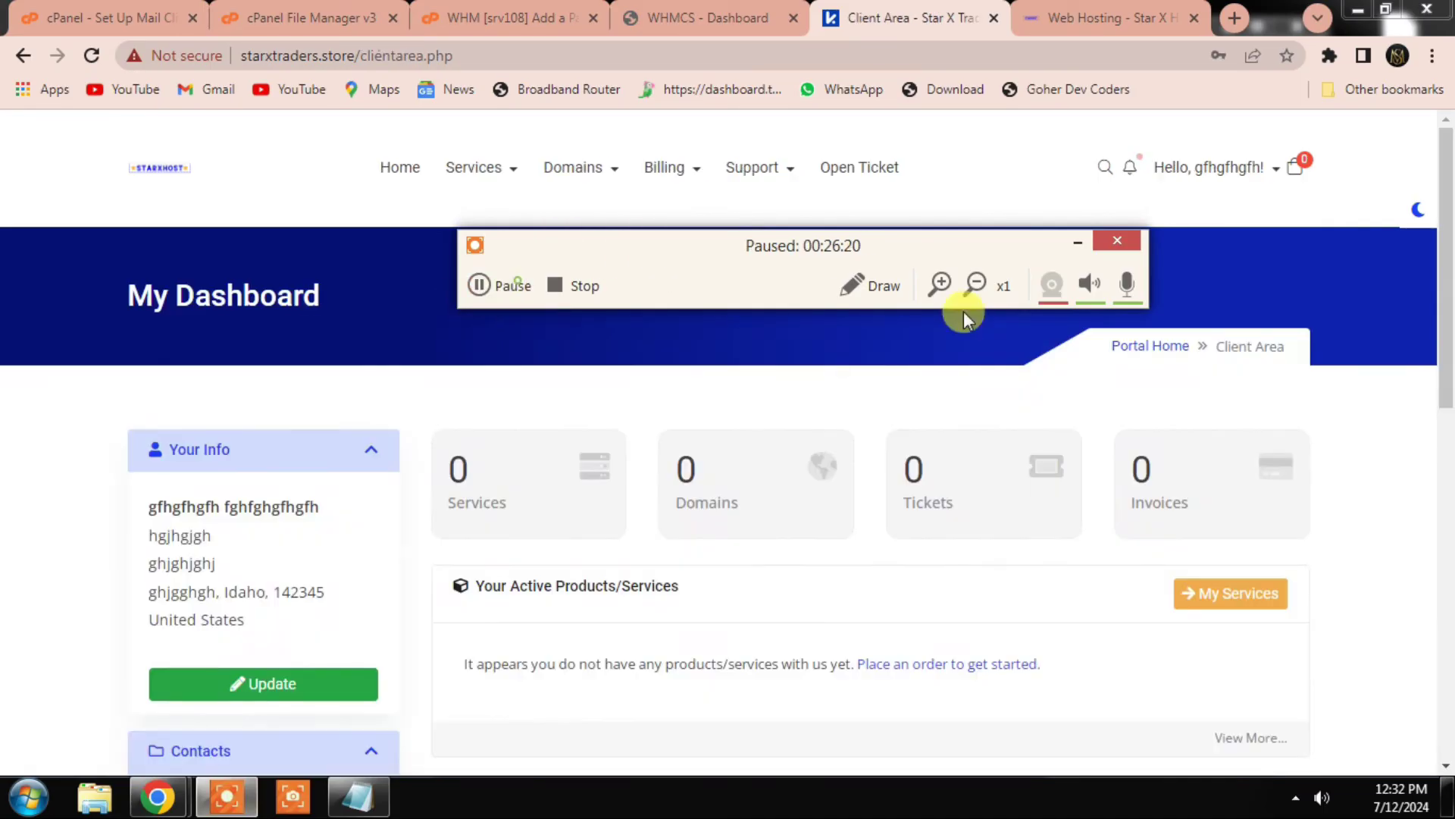
left_click(1076, 243)
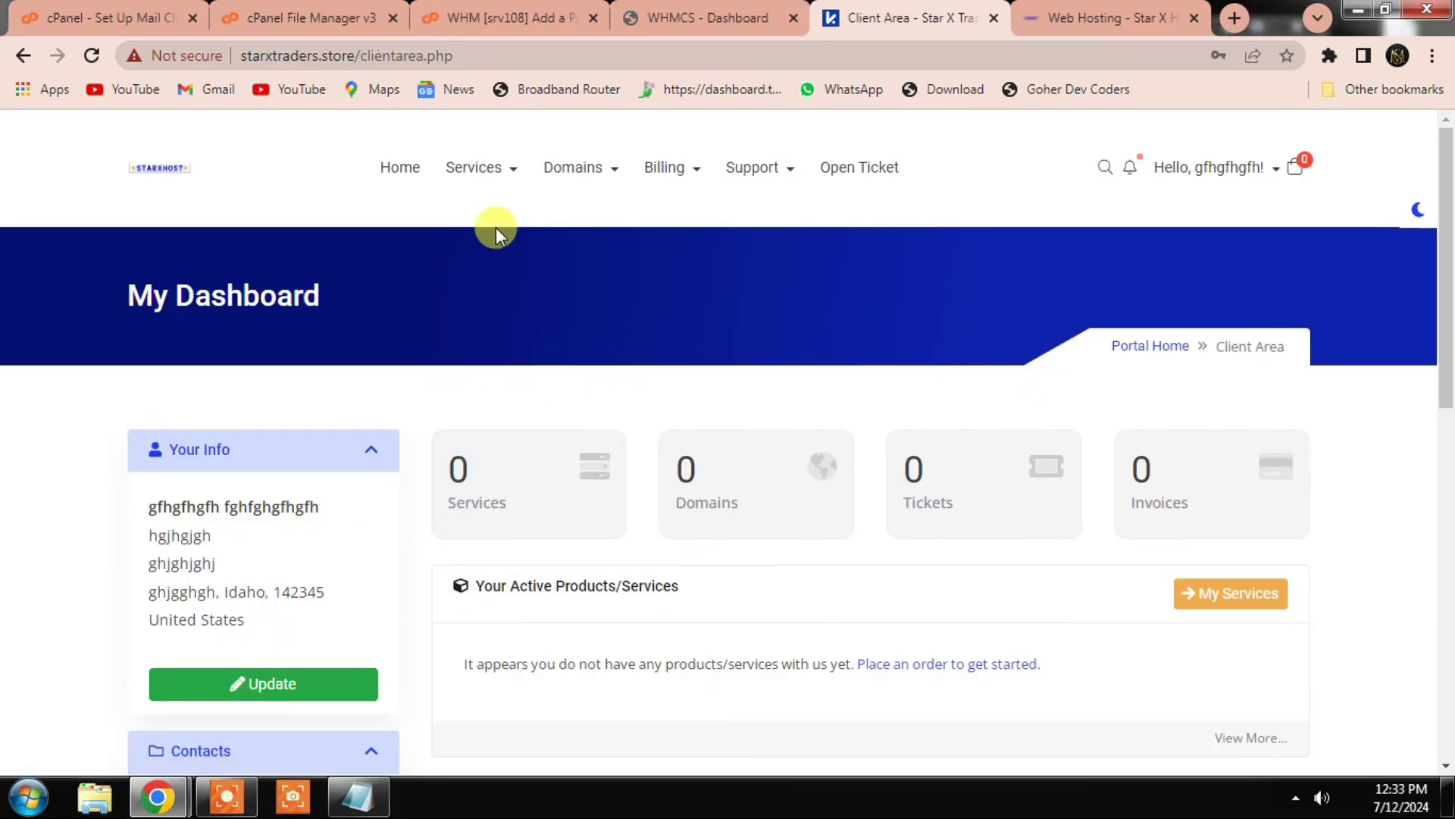
left_click(502, 178)
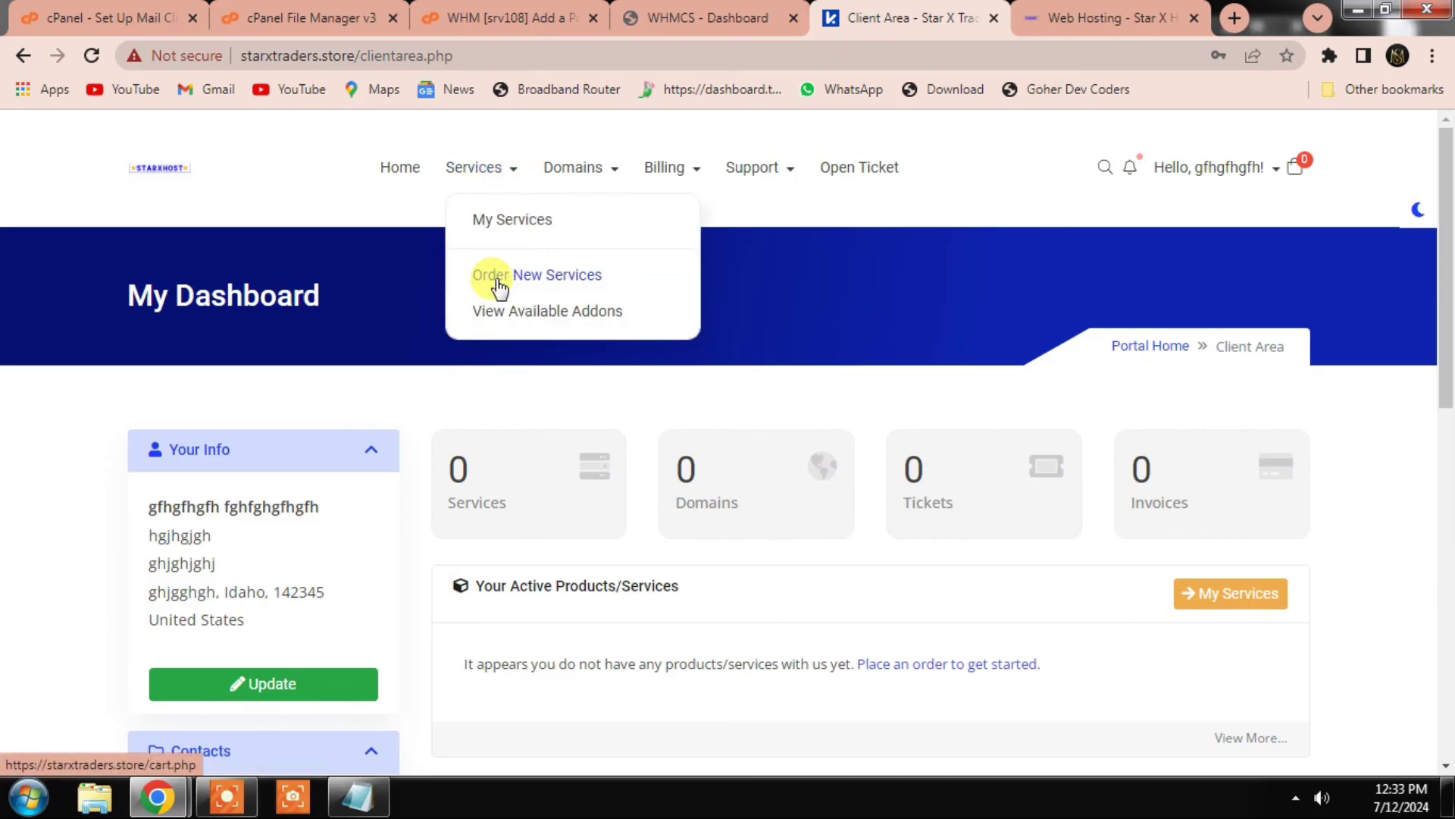
left_click(572, 280)
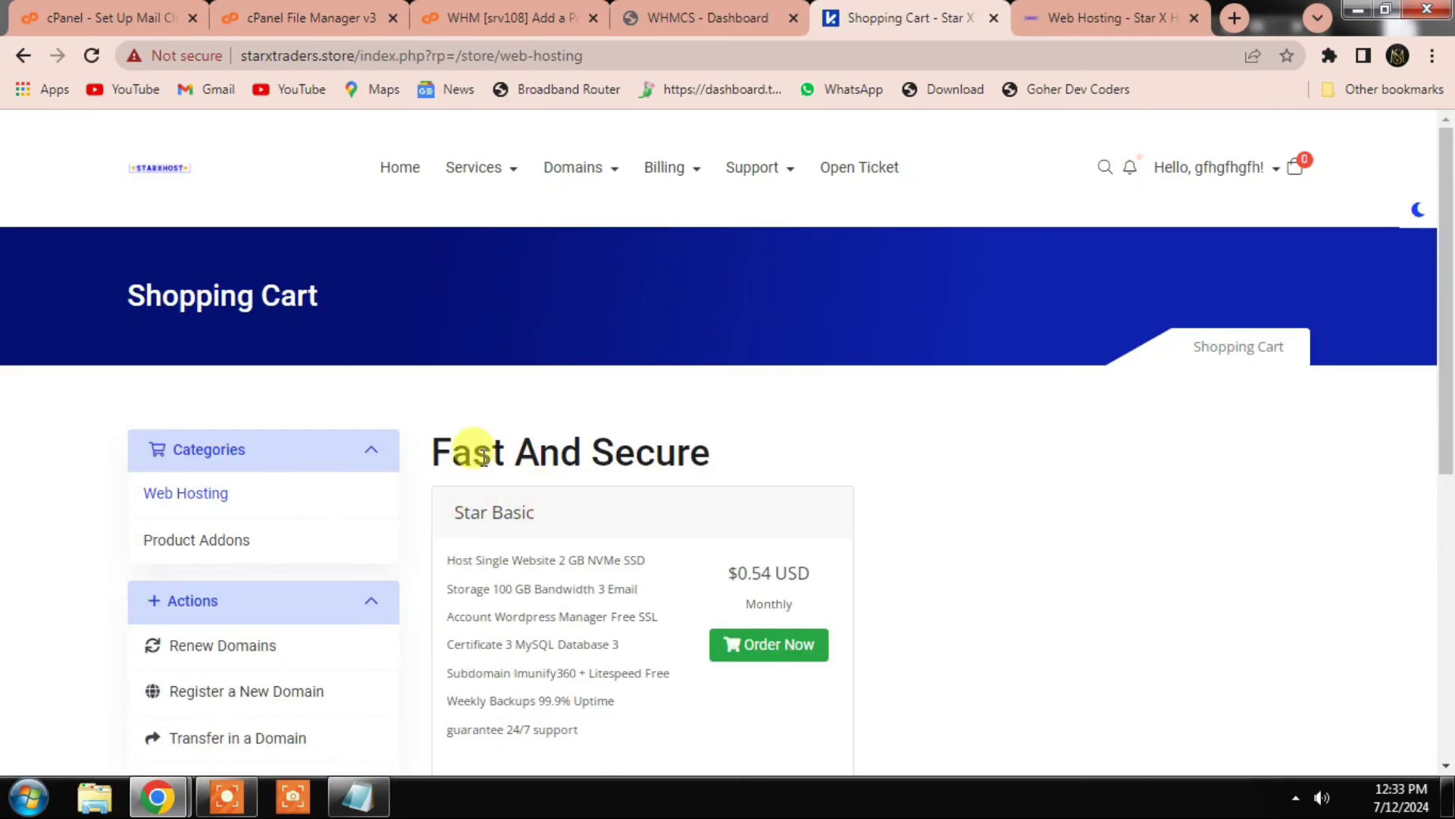
scroll(500, 477, "down", 1)
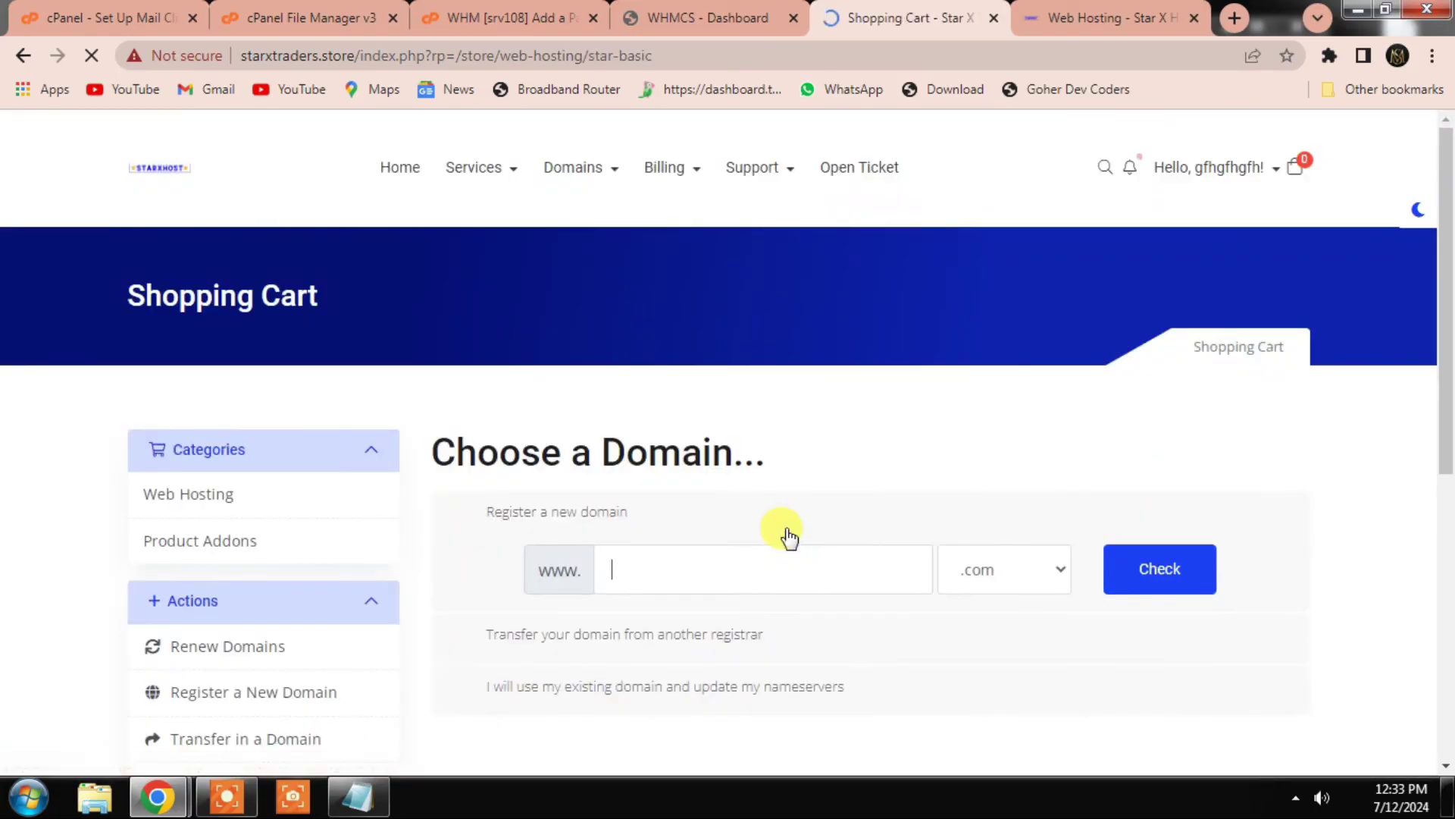
Step: Order Star Basic using the existing domain starhost.com and complete the checkout
left_click(460, 689)
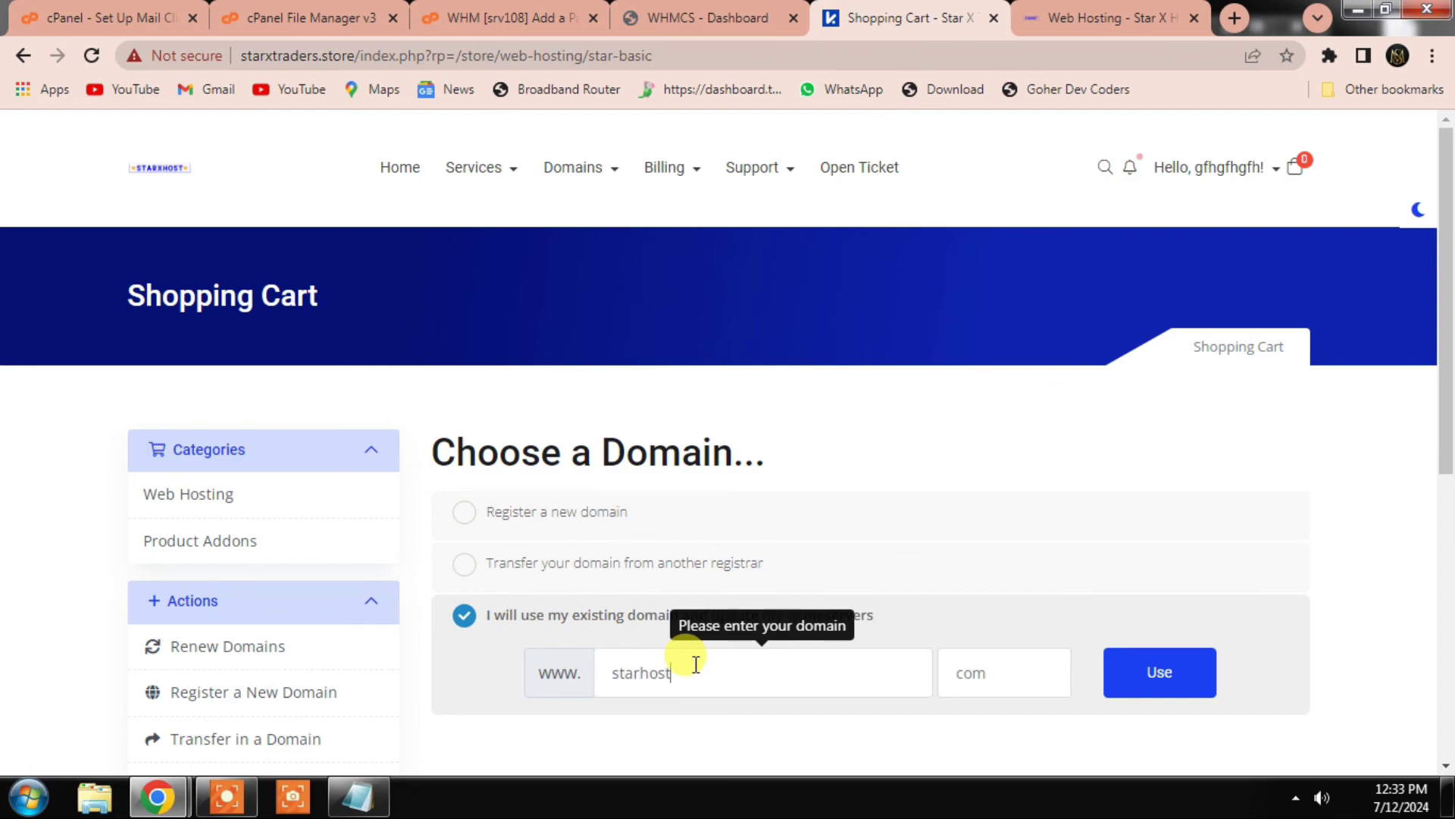
left_click(972, 679)
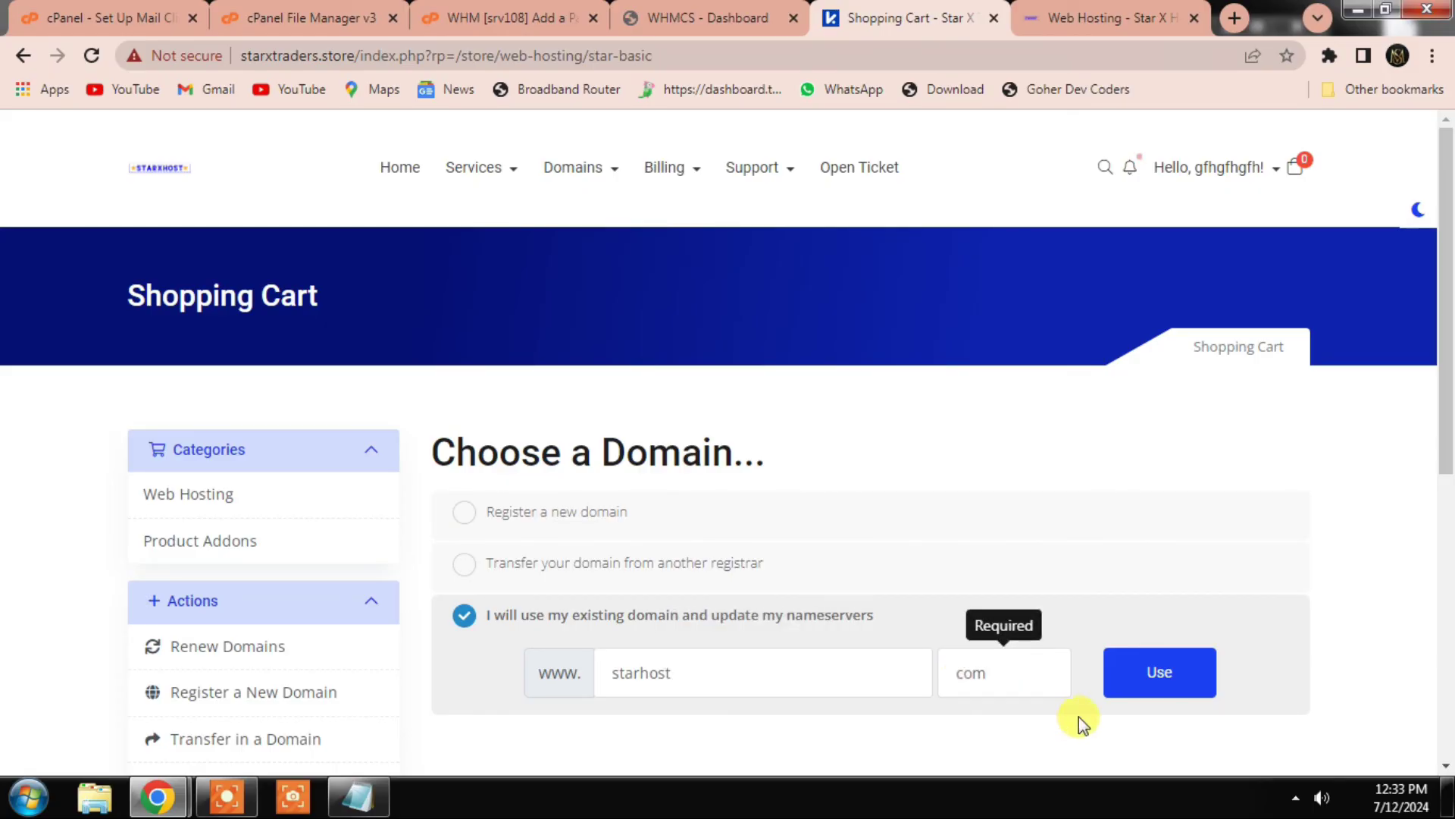
left_click(1171, 679)
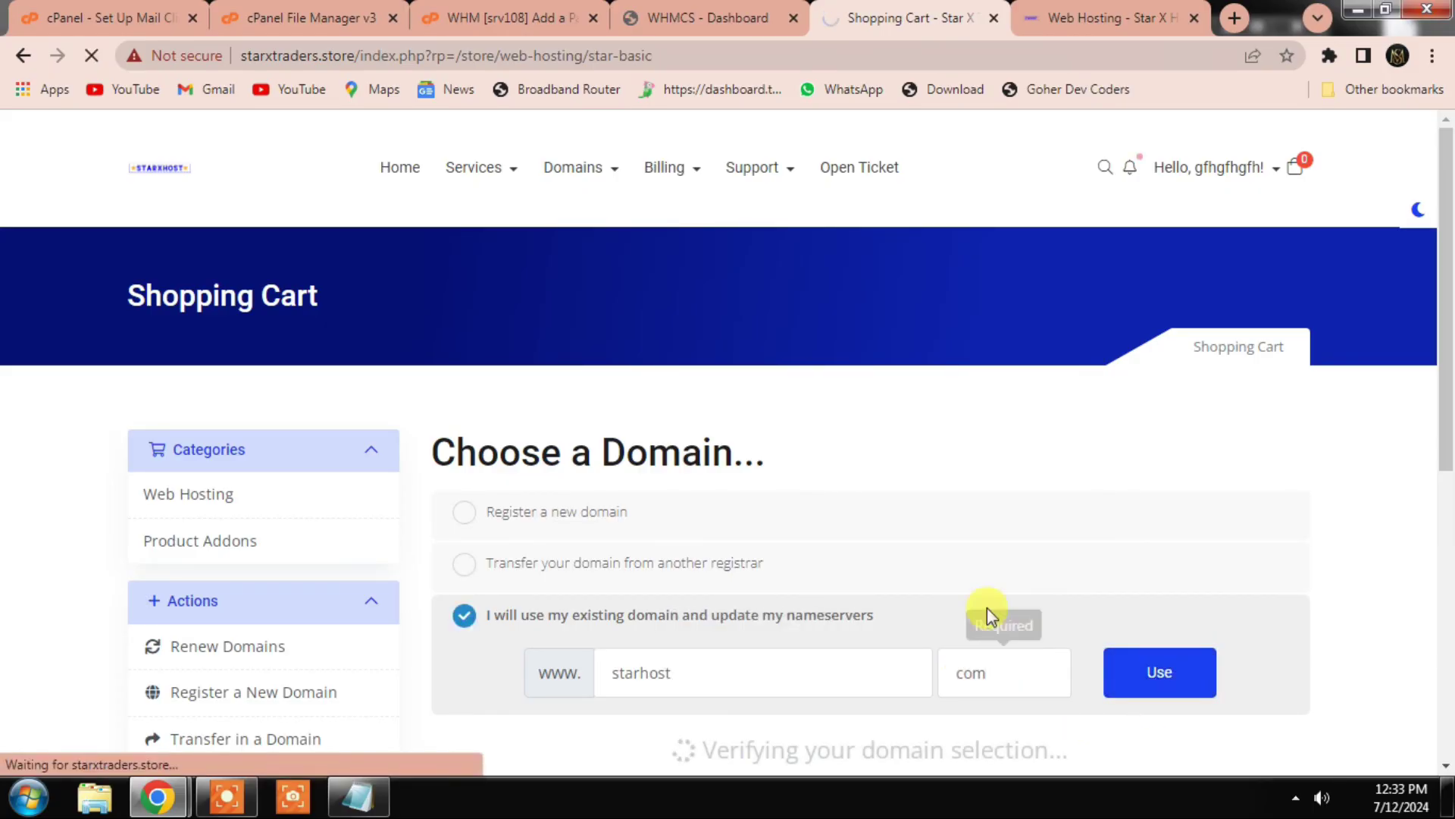
scroll(1016, 618, "down", 1)
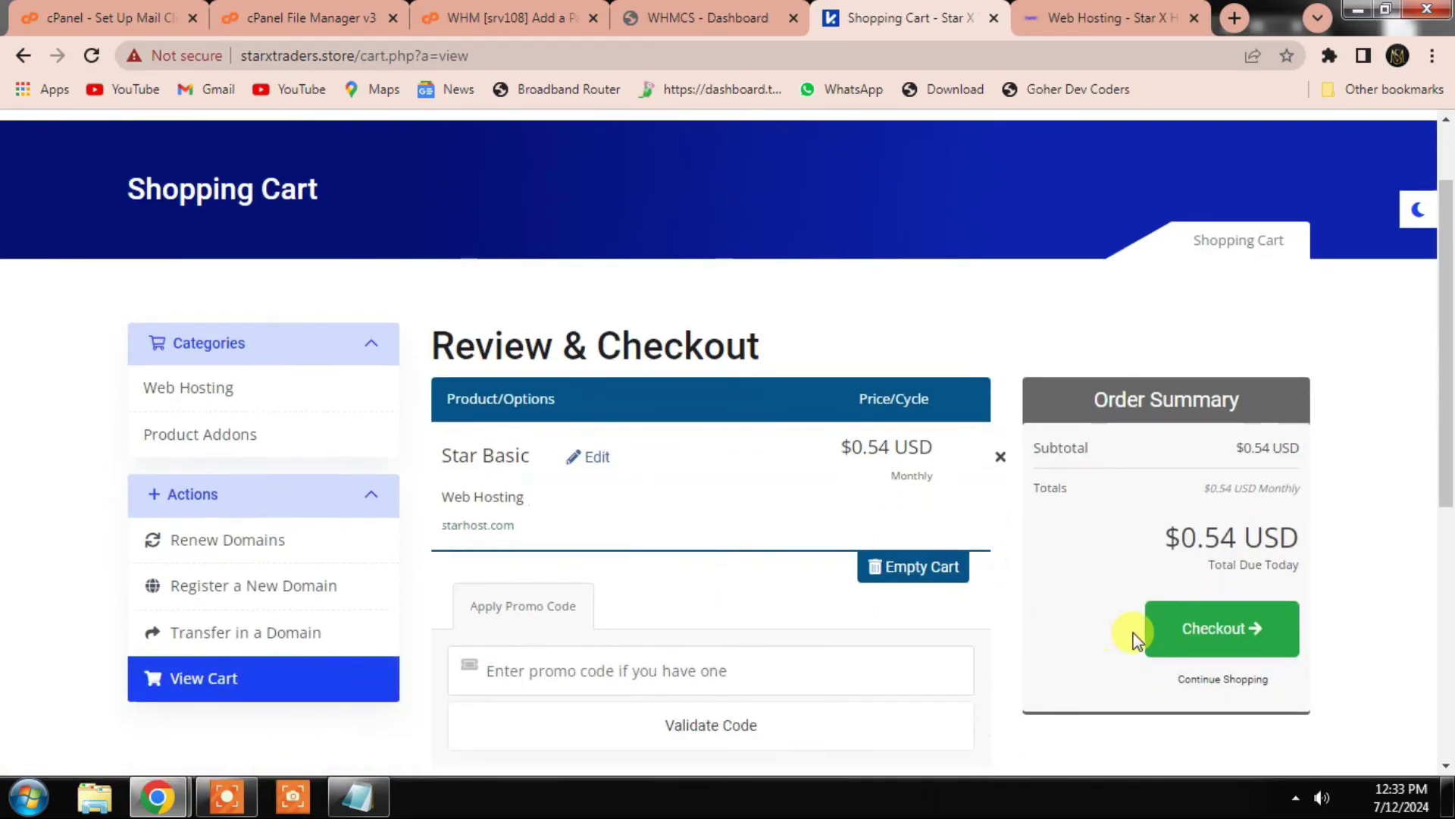
scroll(990, 617, "down", 3)
scroll(913, 594, "down", 4)
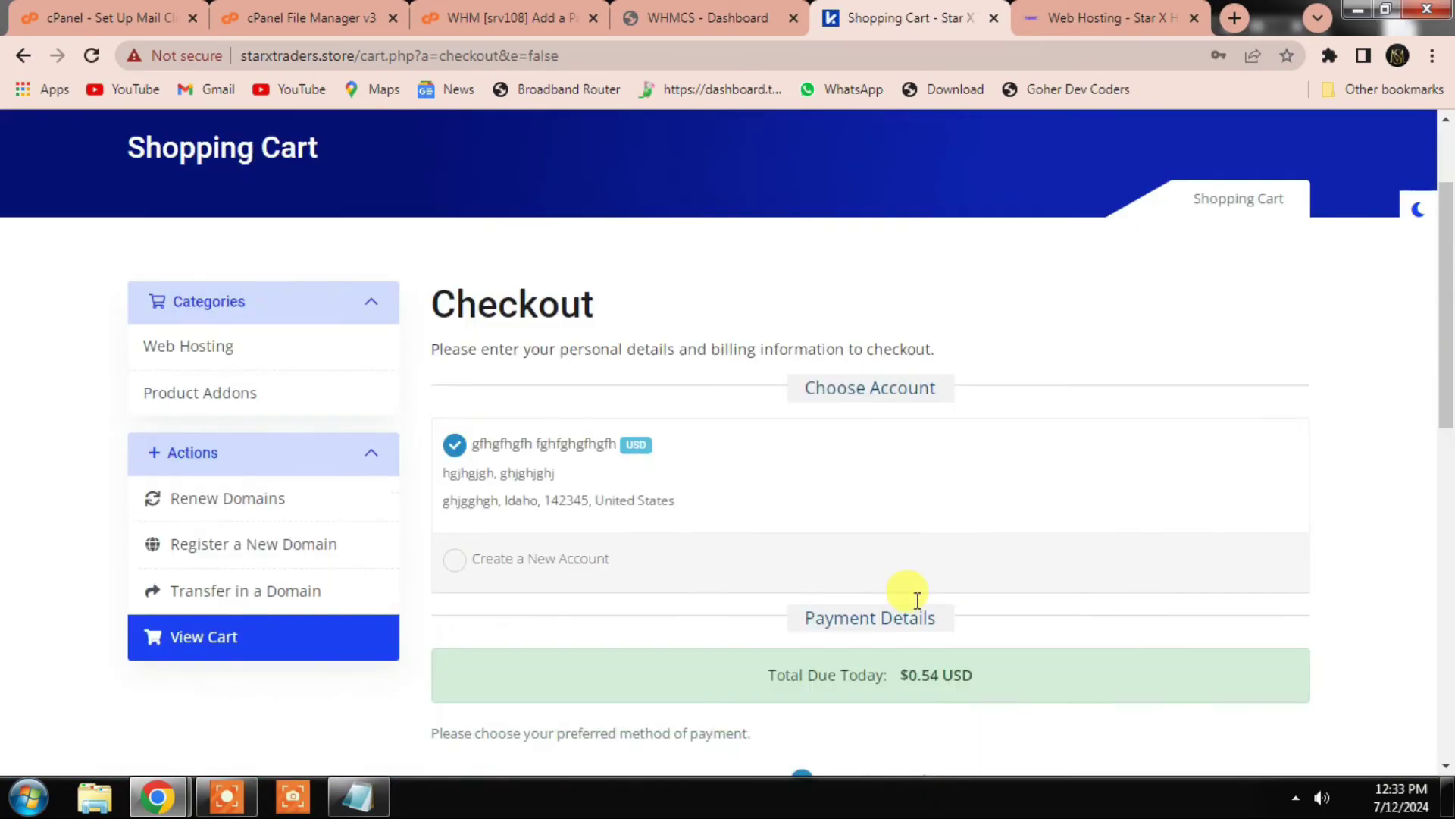
scroll(855, 601, "down", 3)
left_click(867, 526)
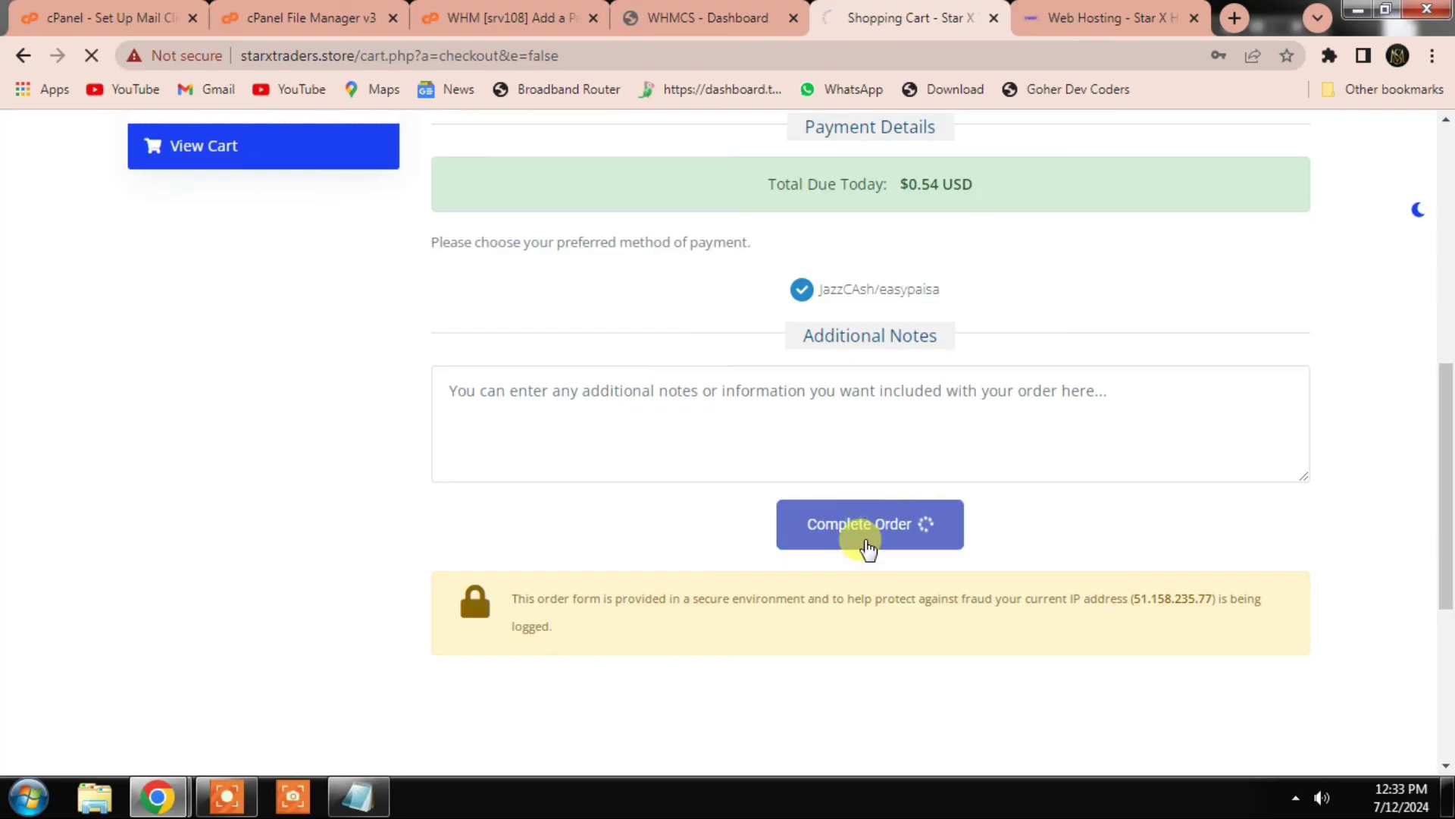
scroll(817, 472, "up", 1)
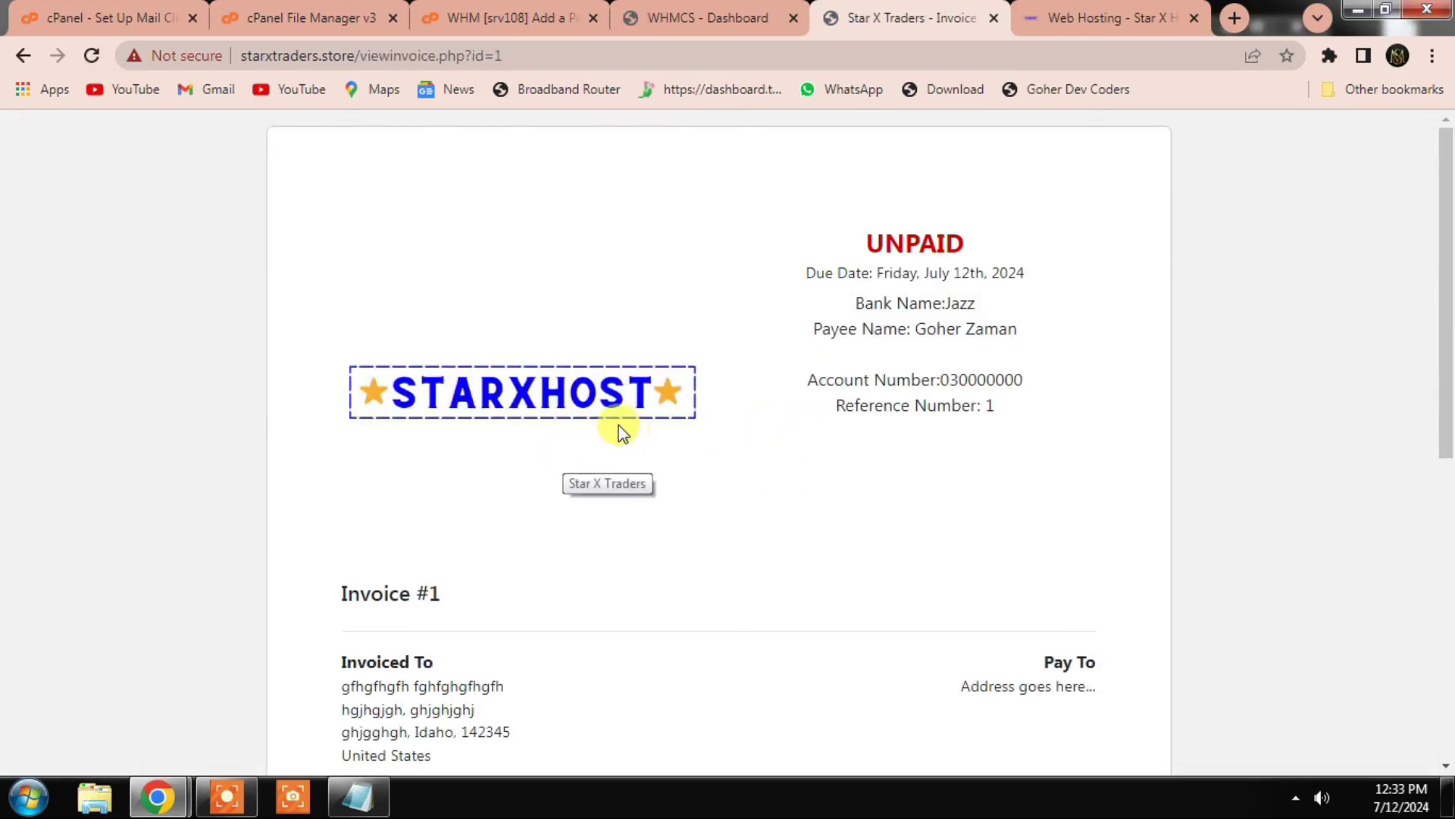
Step: Zoom in to review unpaid Invoice #1, then return to the WHMCS admin Dashboard tab
key("ctrl+plus")
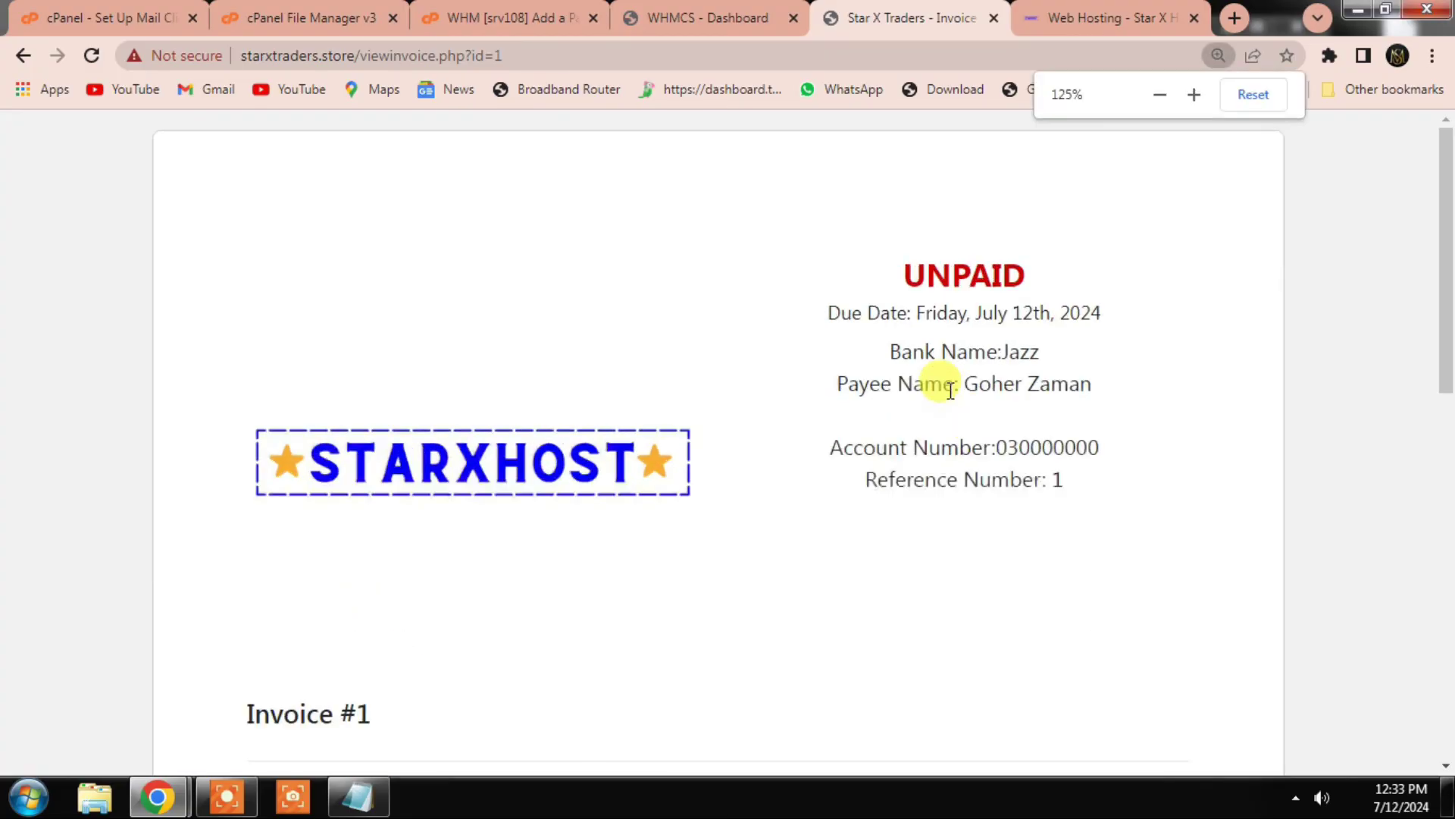
key("ctrl+plus")
left_click_drag(1445, 276, 1446, 231)
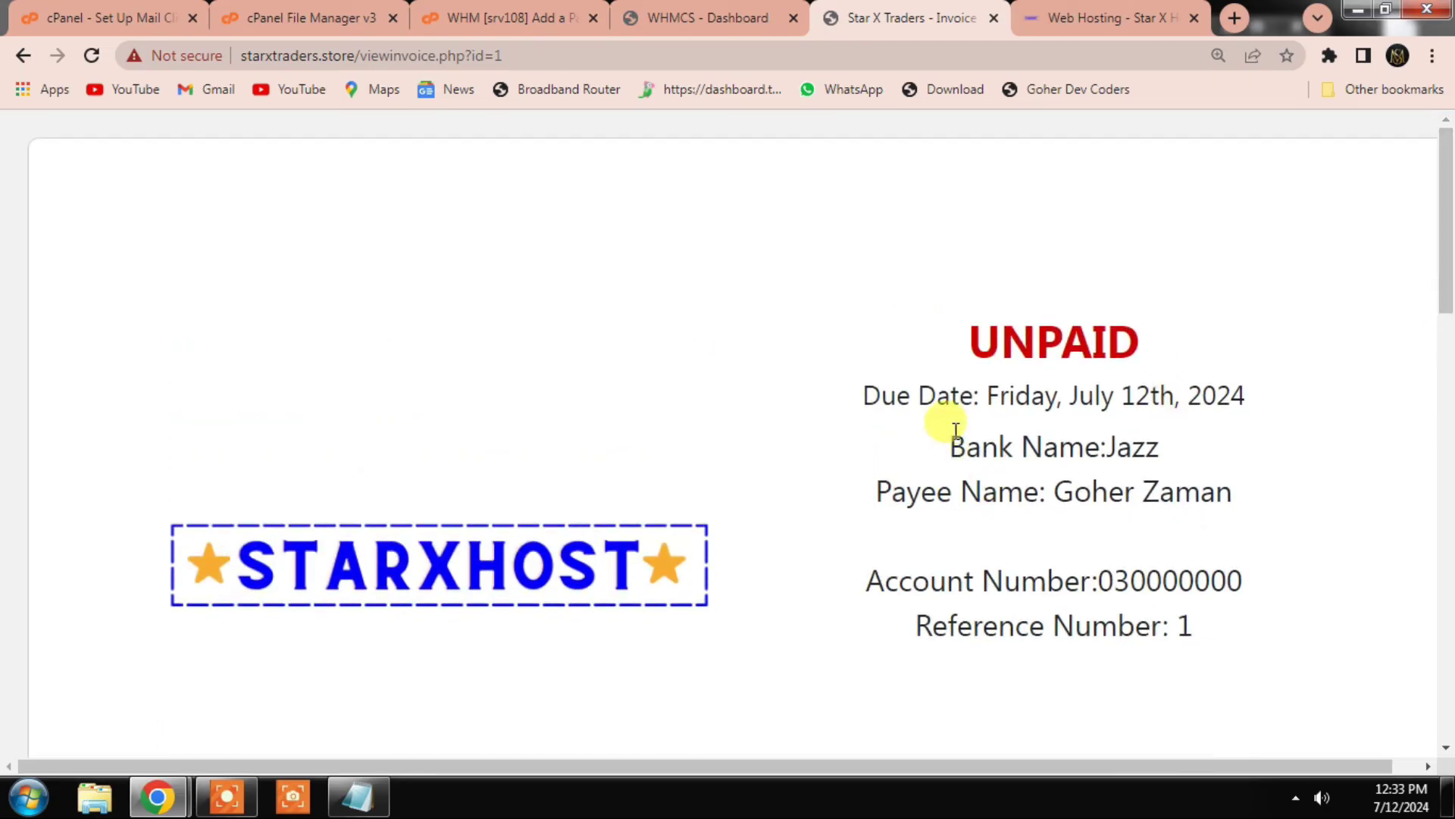
left_click_drag(943, 418, 1226, 640)
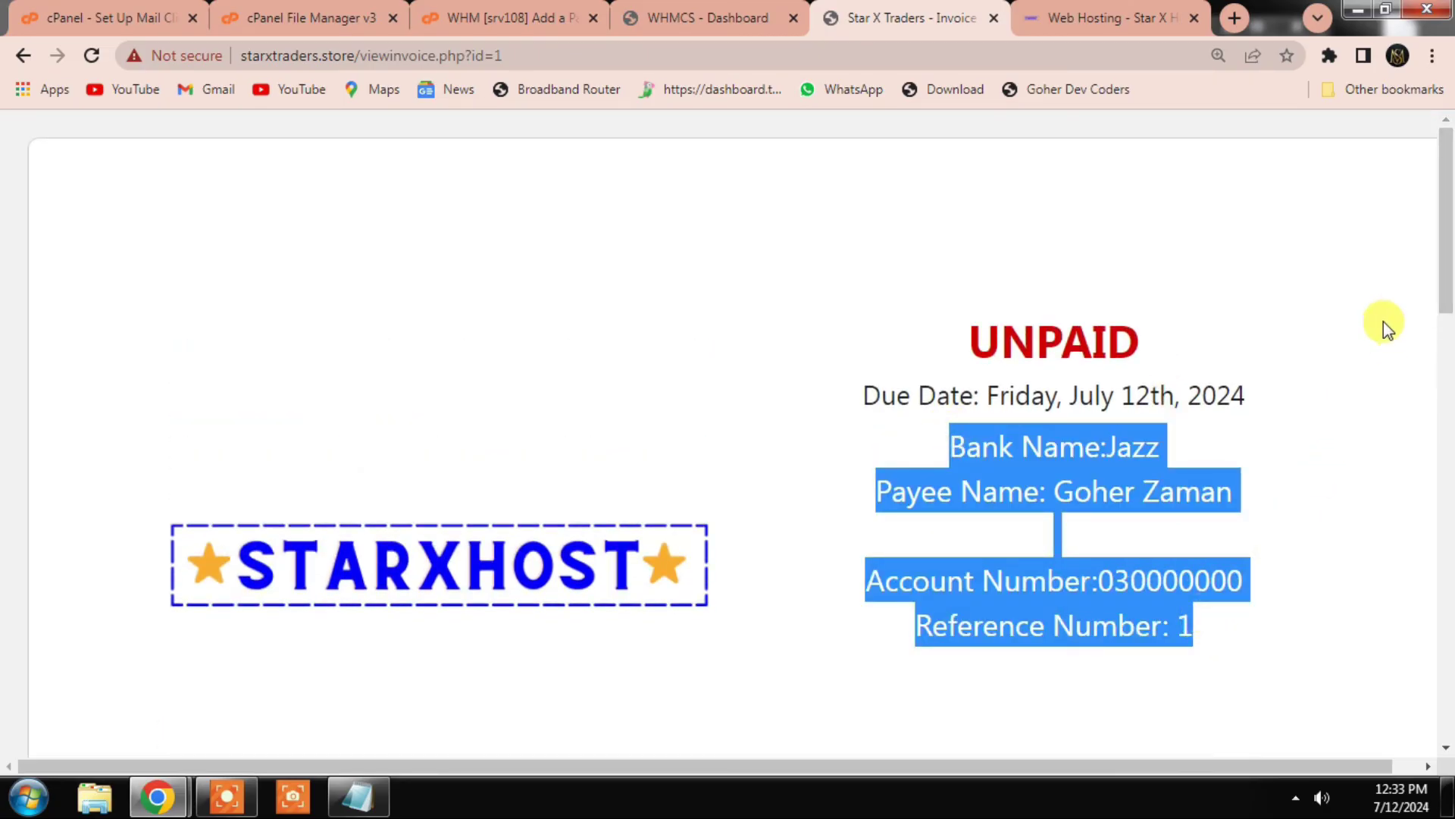
scroll(1273, 393, "down", 1, "ctrl")
left_click(1054, 519)
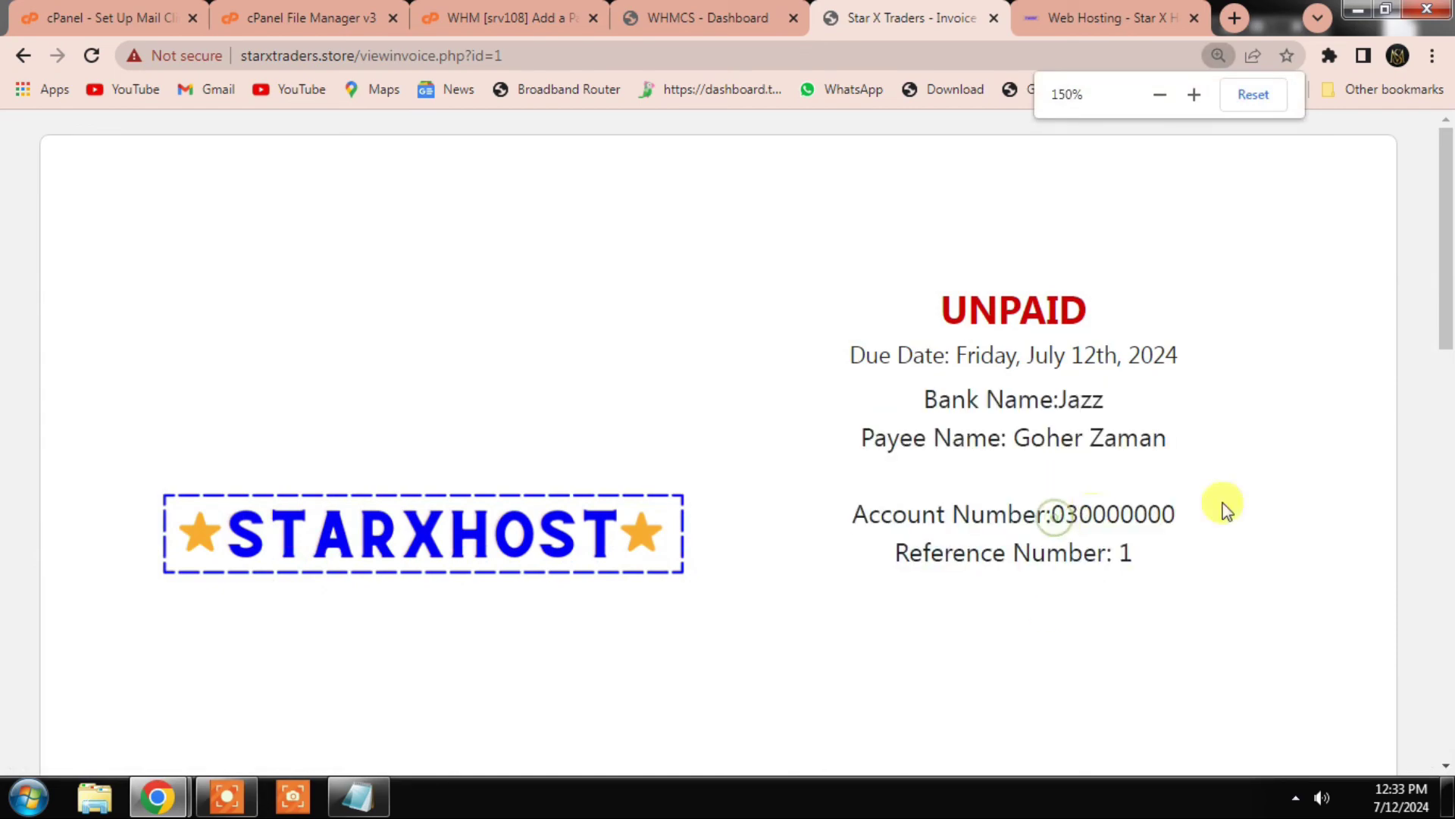
scroll(1262, 363, "down", 2, "ctrl")
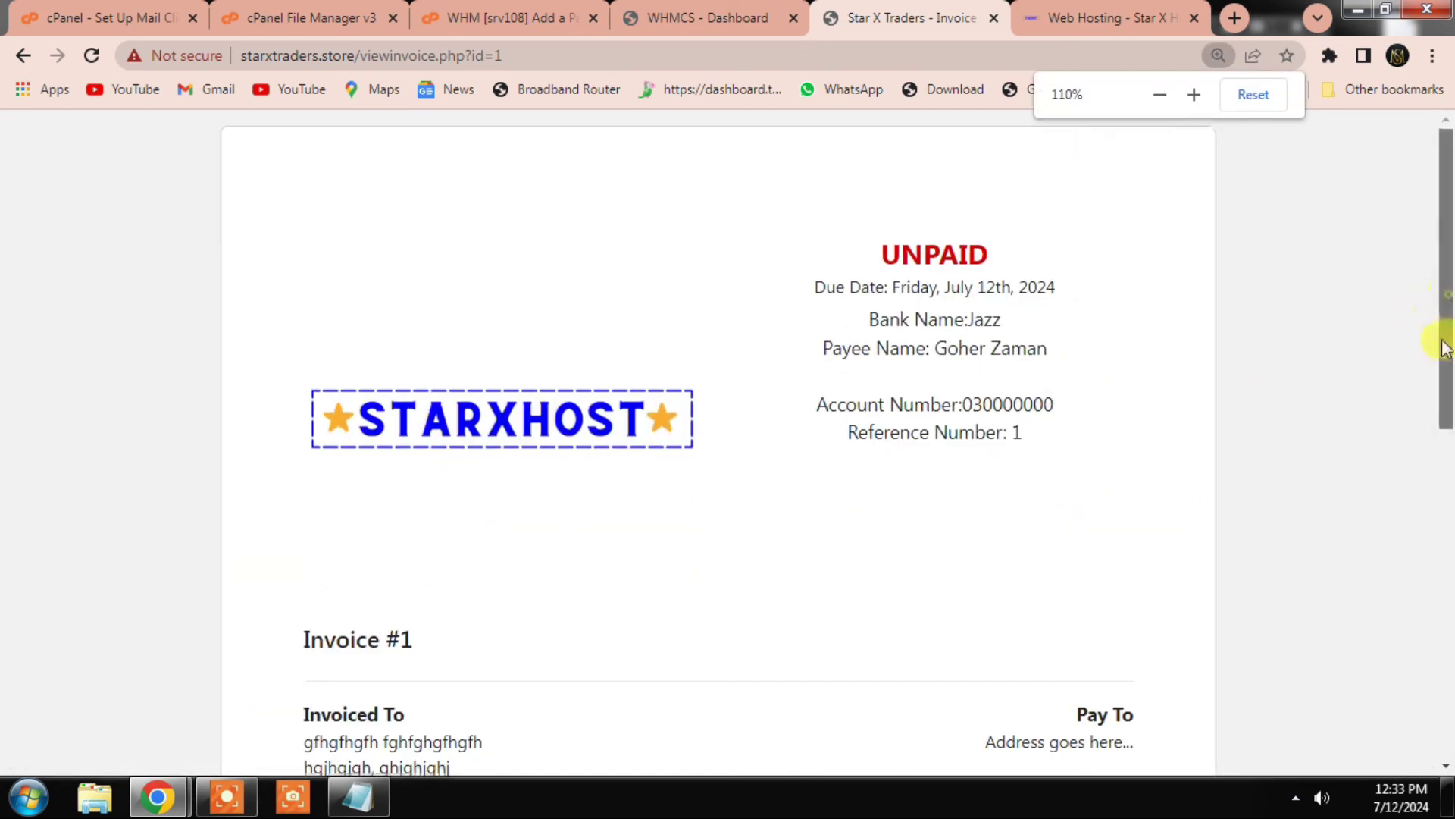
left_click_drag(1444, 347, 1444, 221)
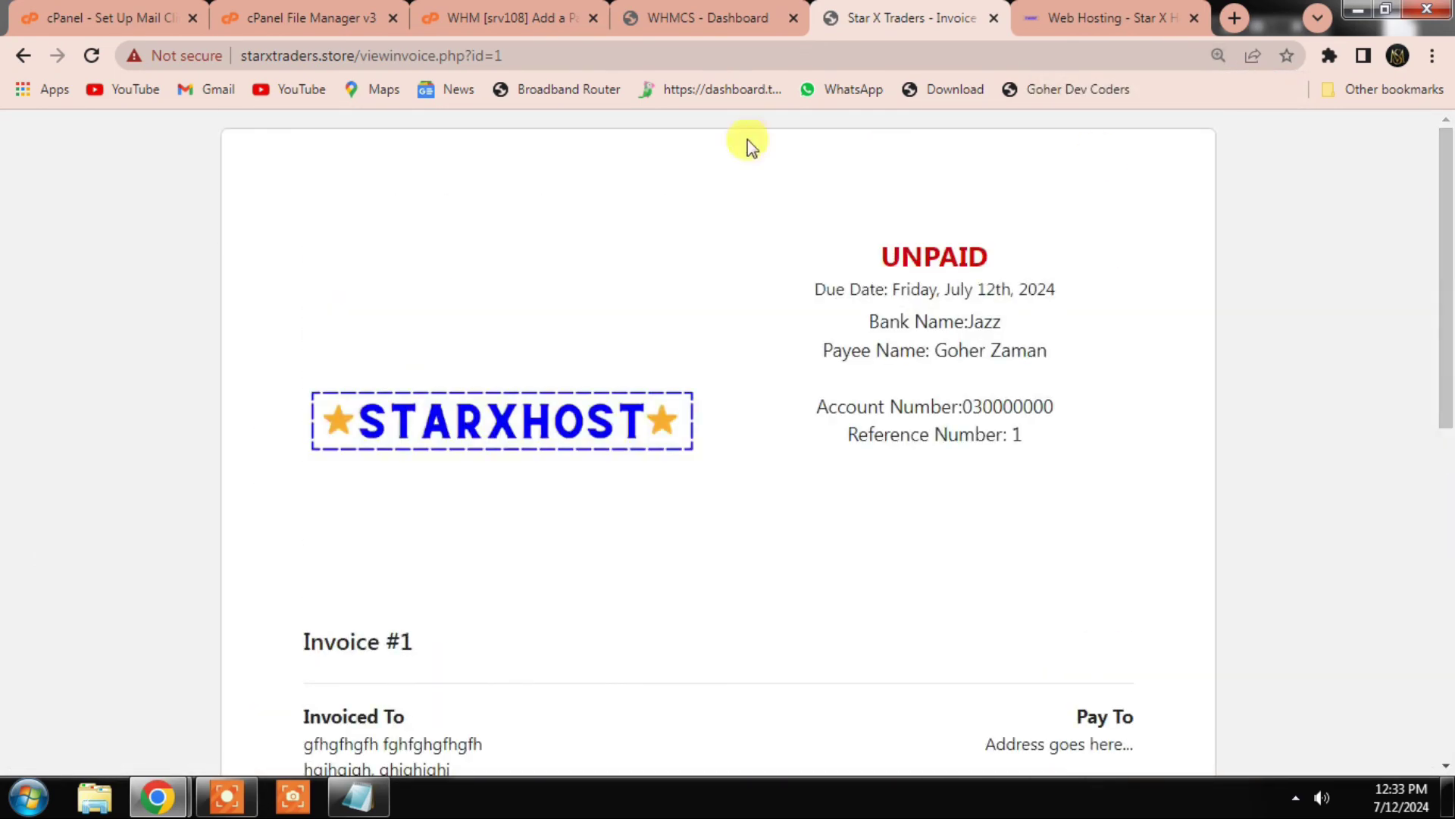
left_click(698, 18)
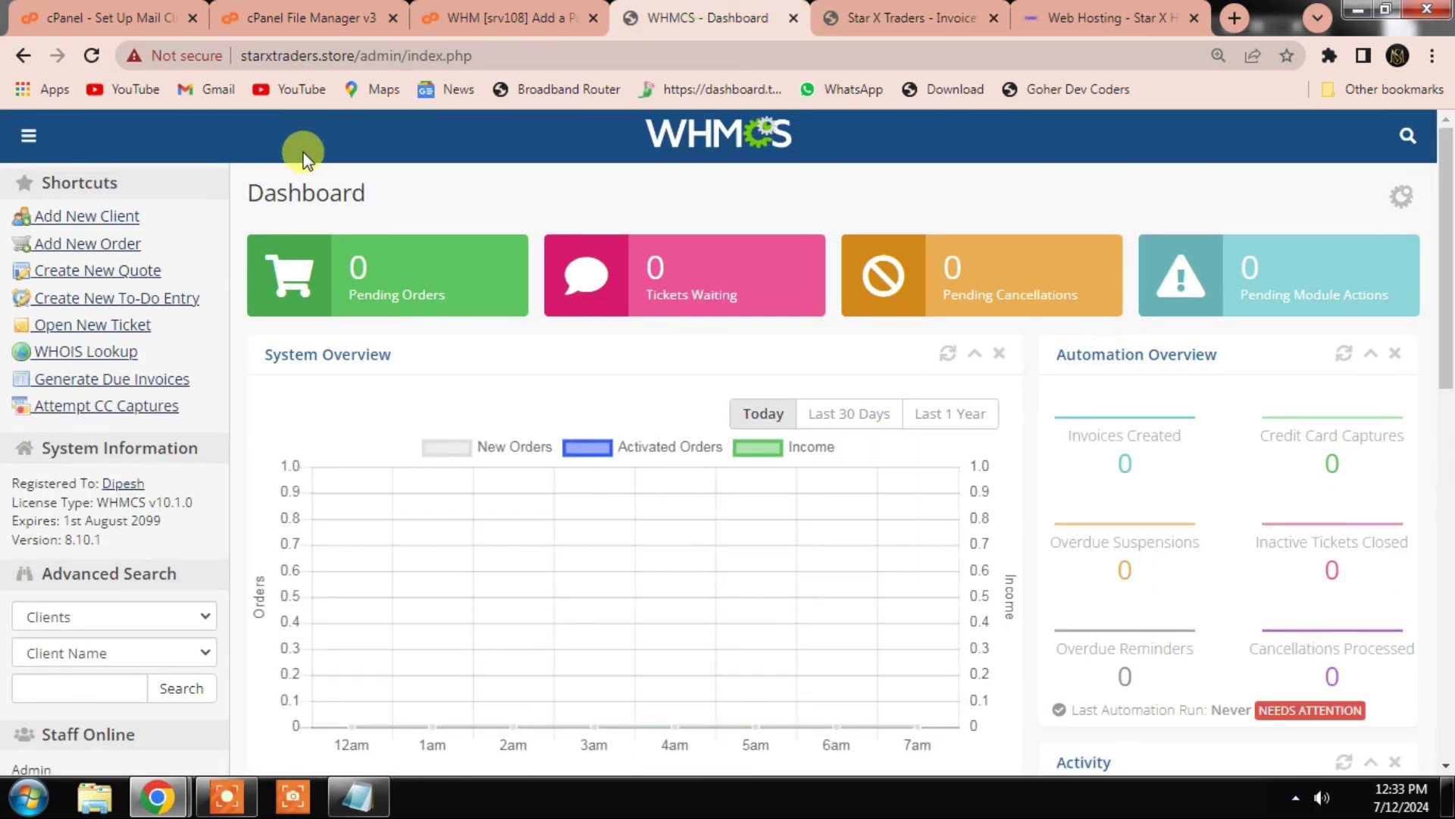
Step: Open the pending Star Basic order for starhost.com, set its status to Active, and accept it
scroll(425, 242, "down", 1, "ctrl")
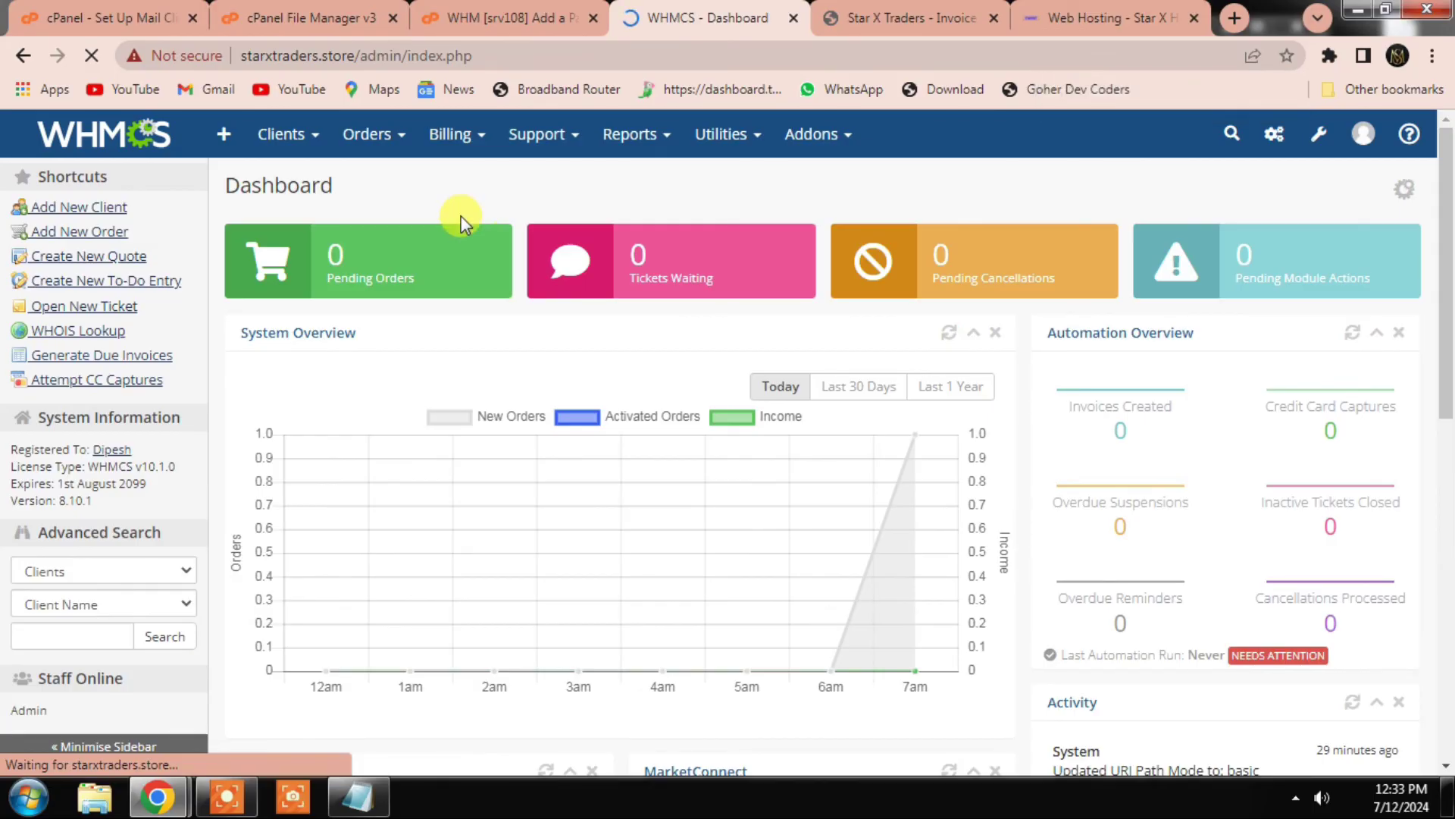
left_click(391, 276)
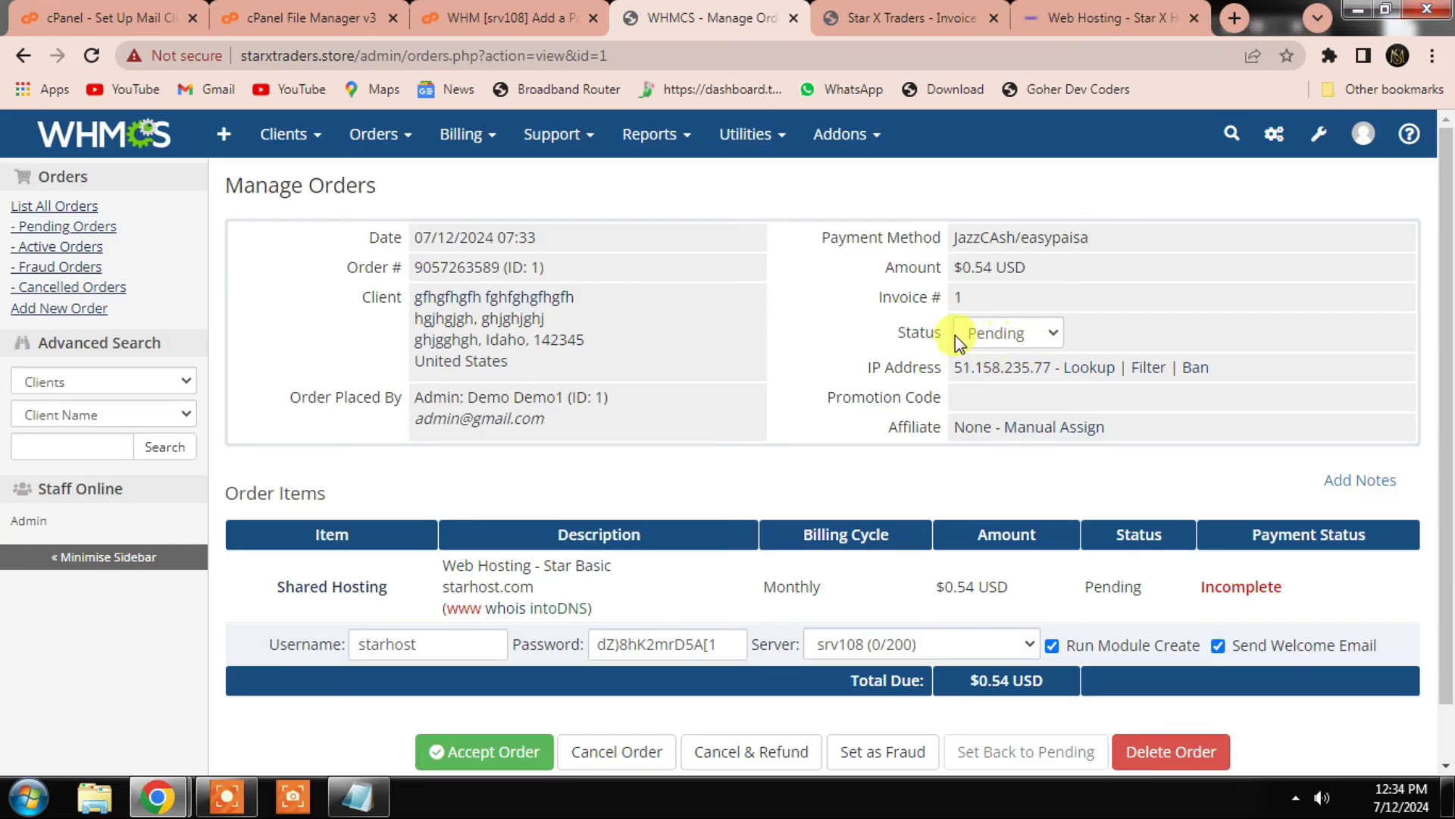
left_click(1008, 334)
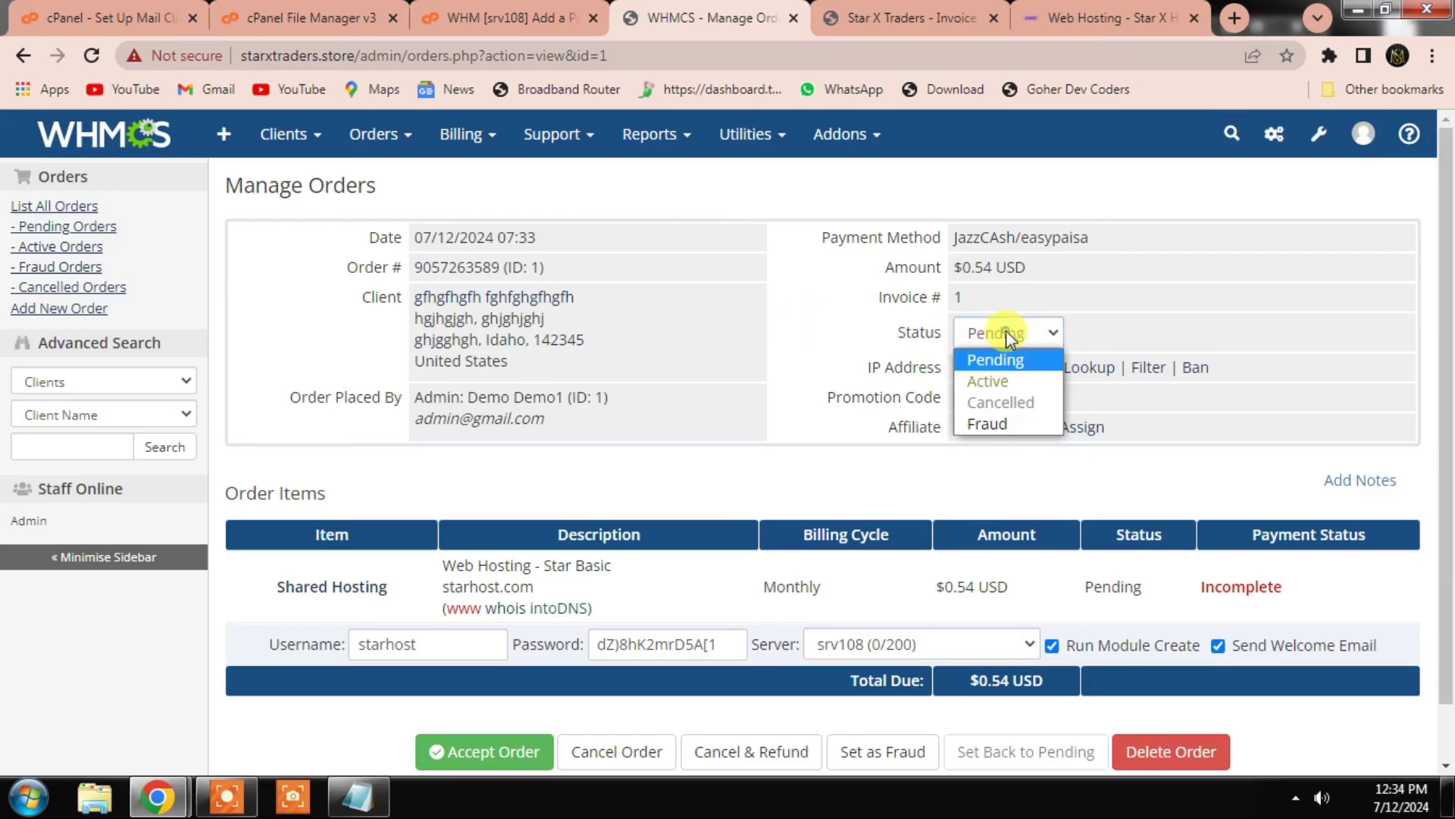
left_click(993, 381)
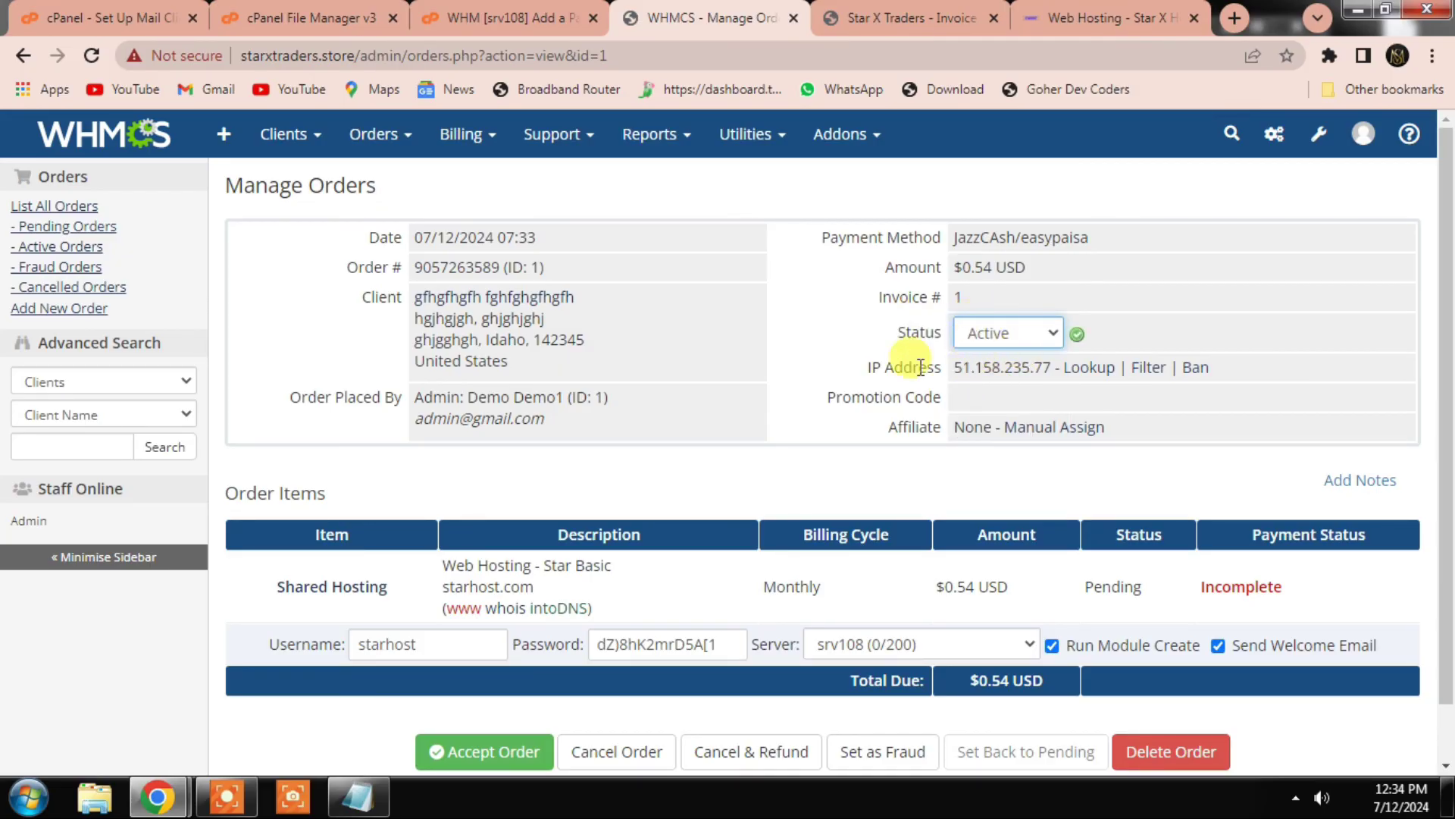
scroll(485, 691, "down", 1)
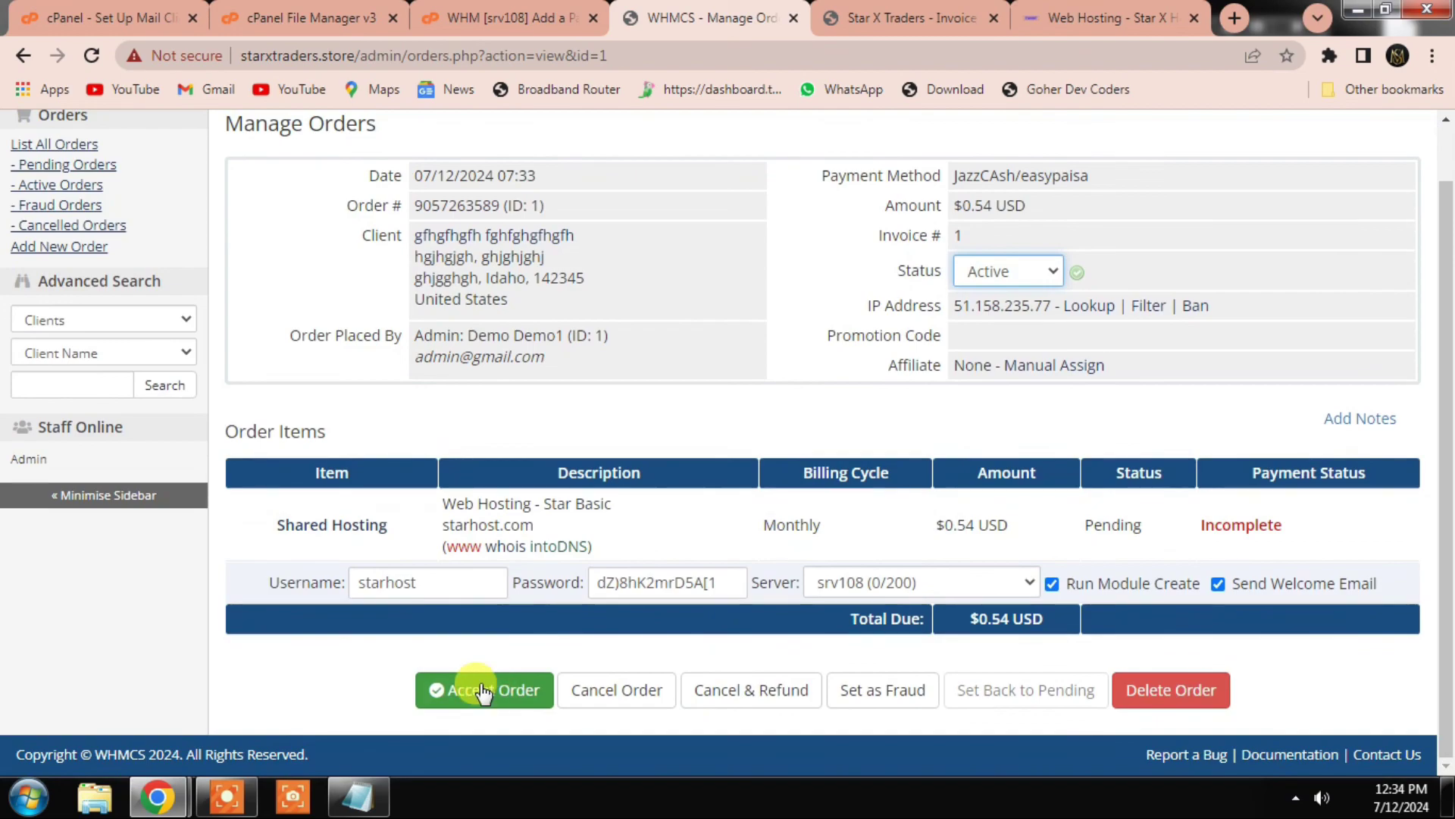
left_click(482, 691)
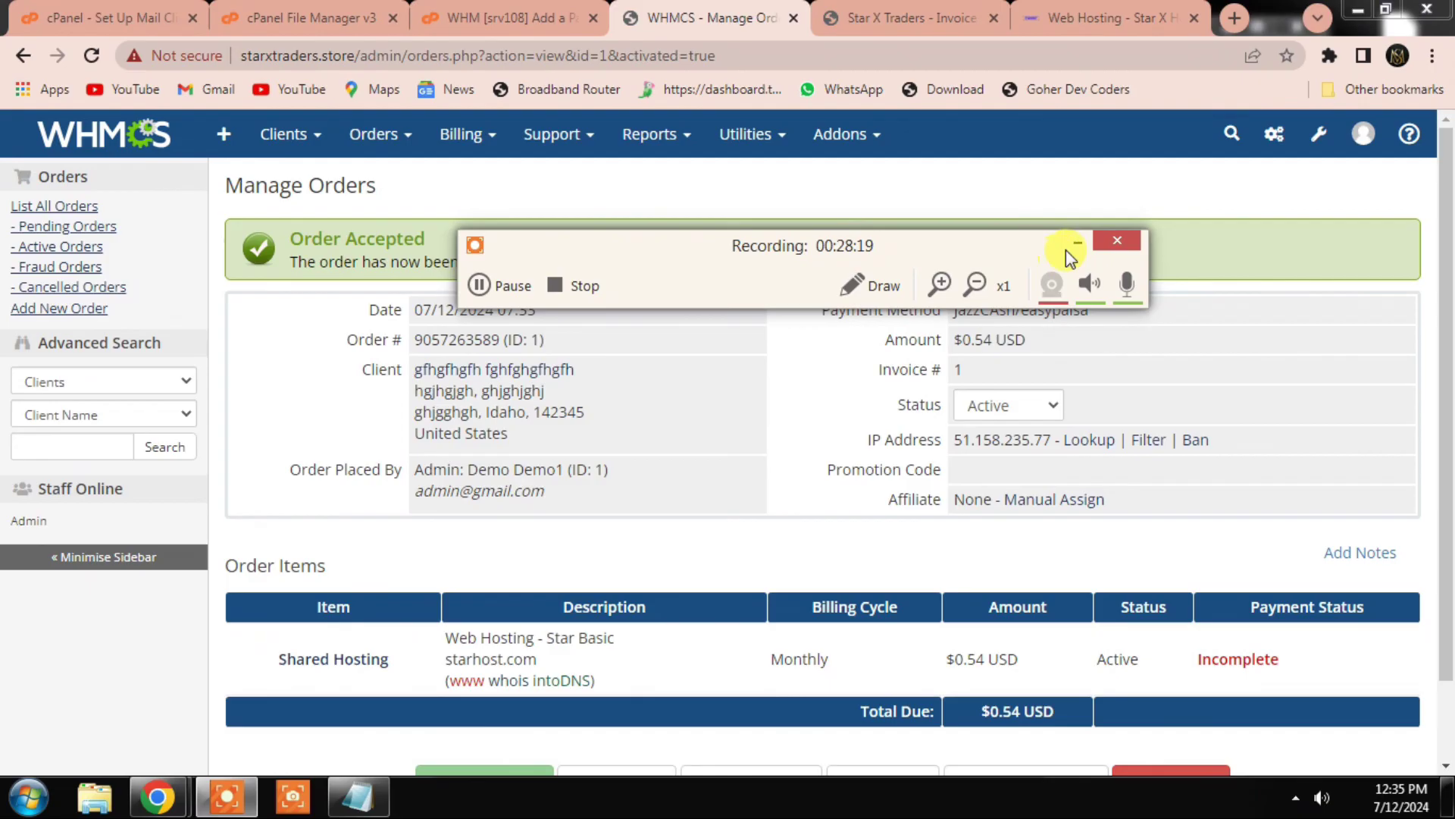
Step: Confirm the order acceptance and open the client's Star Basic – starhost.com service record
left_click(1069, 244)
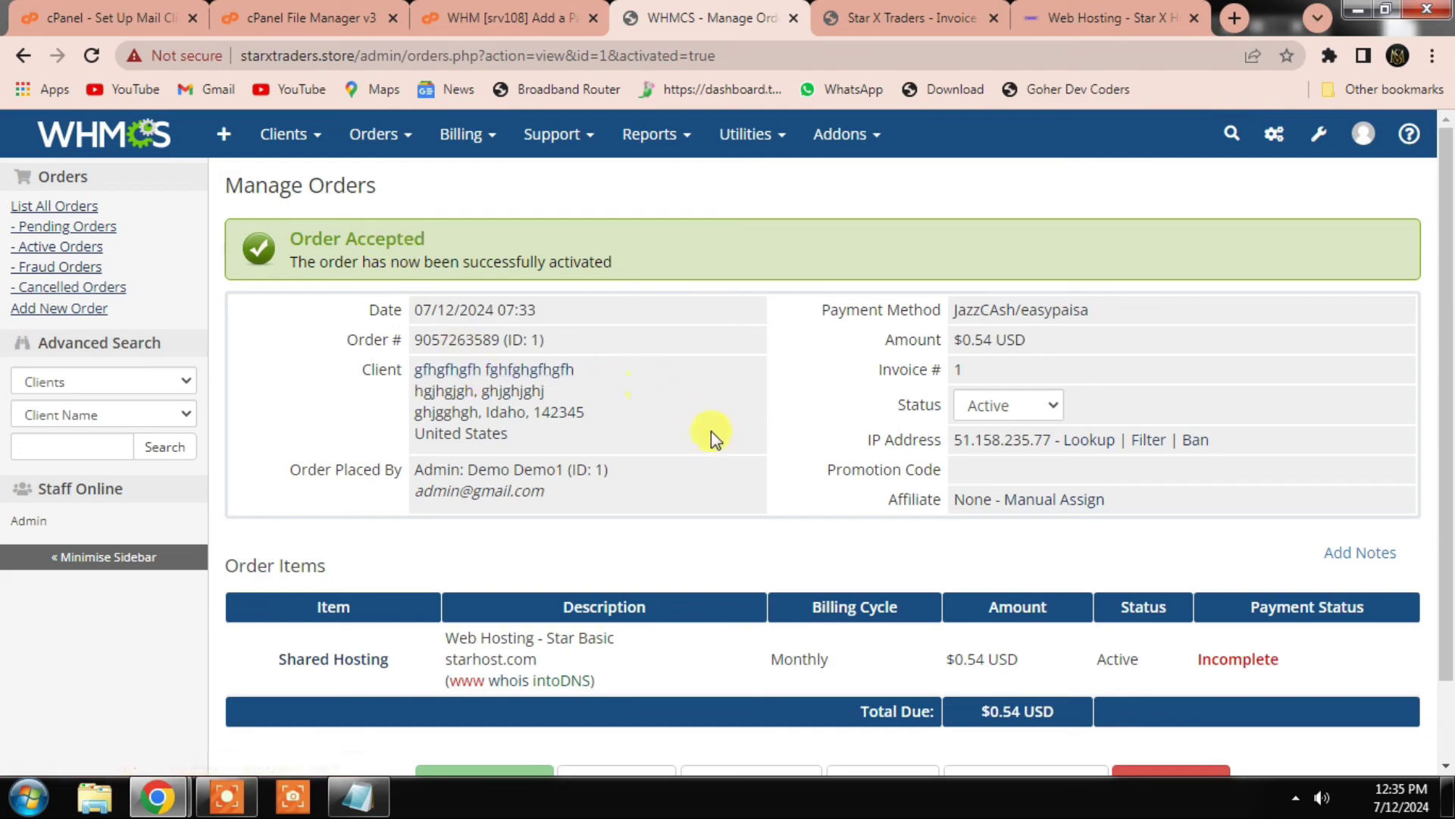
scroll(961, 303, "down", 2)
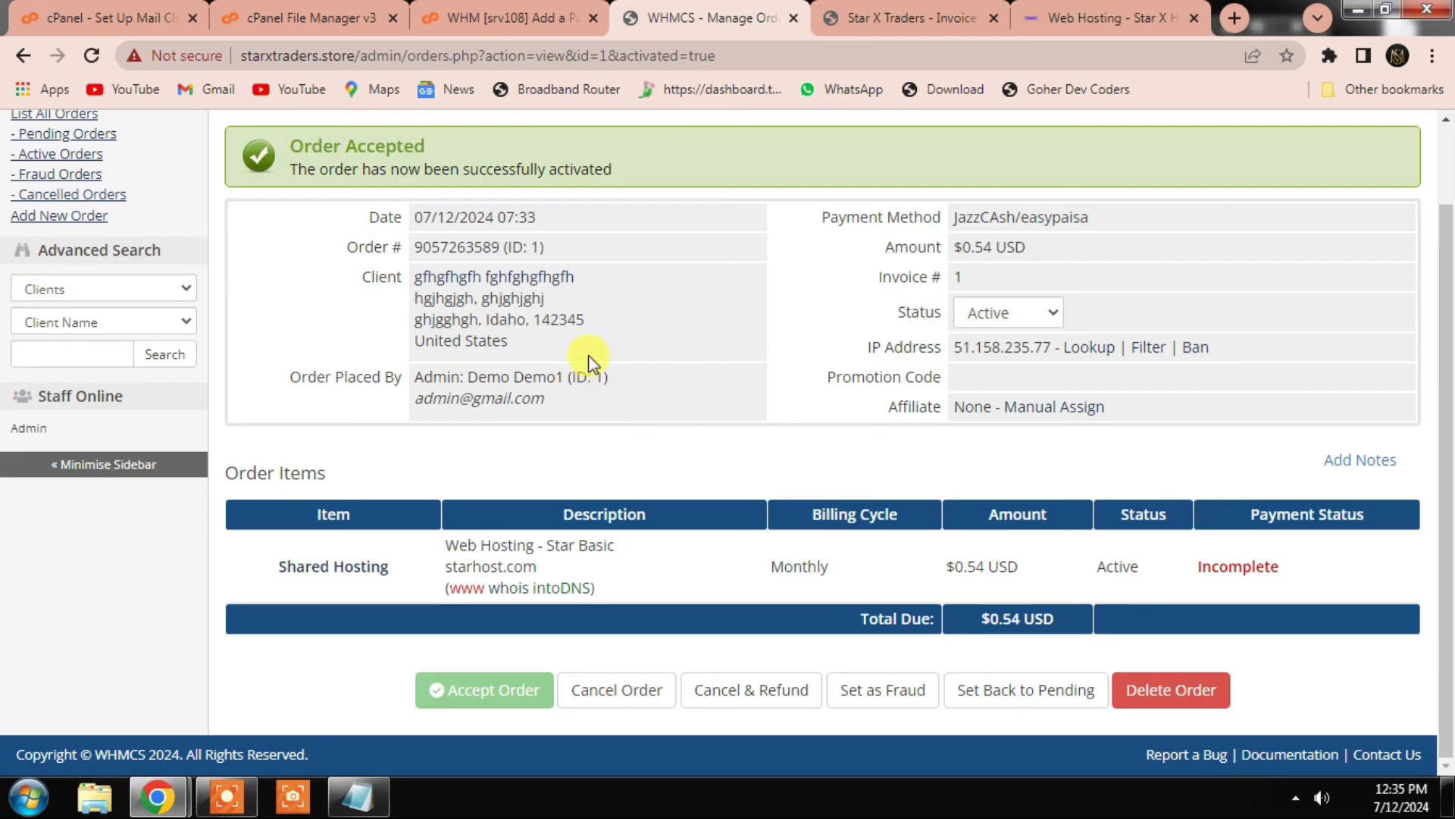
left_click_drag(383, 281, 407, 275)
double_click(415, 275)
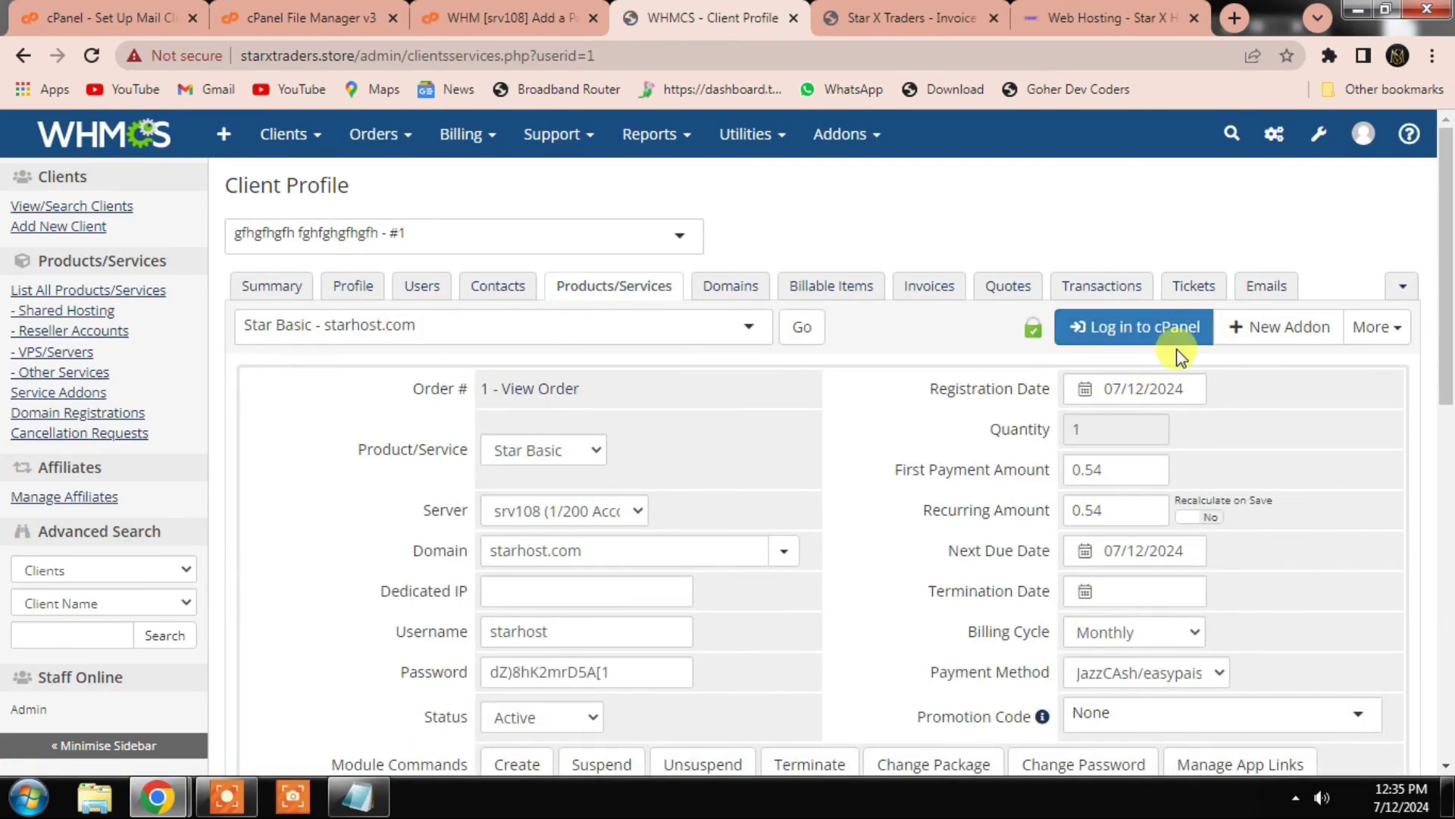
left_click(1401, 333)
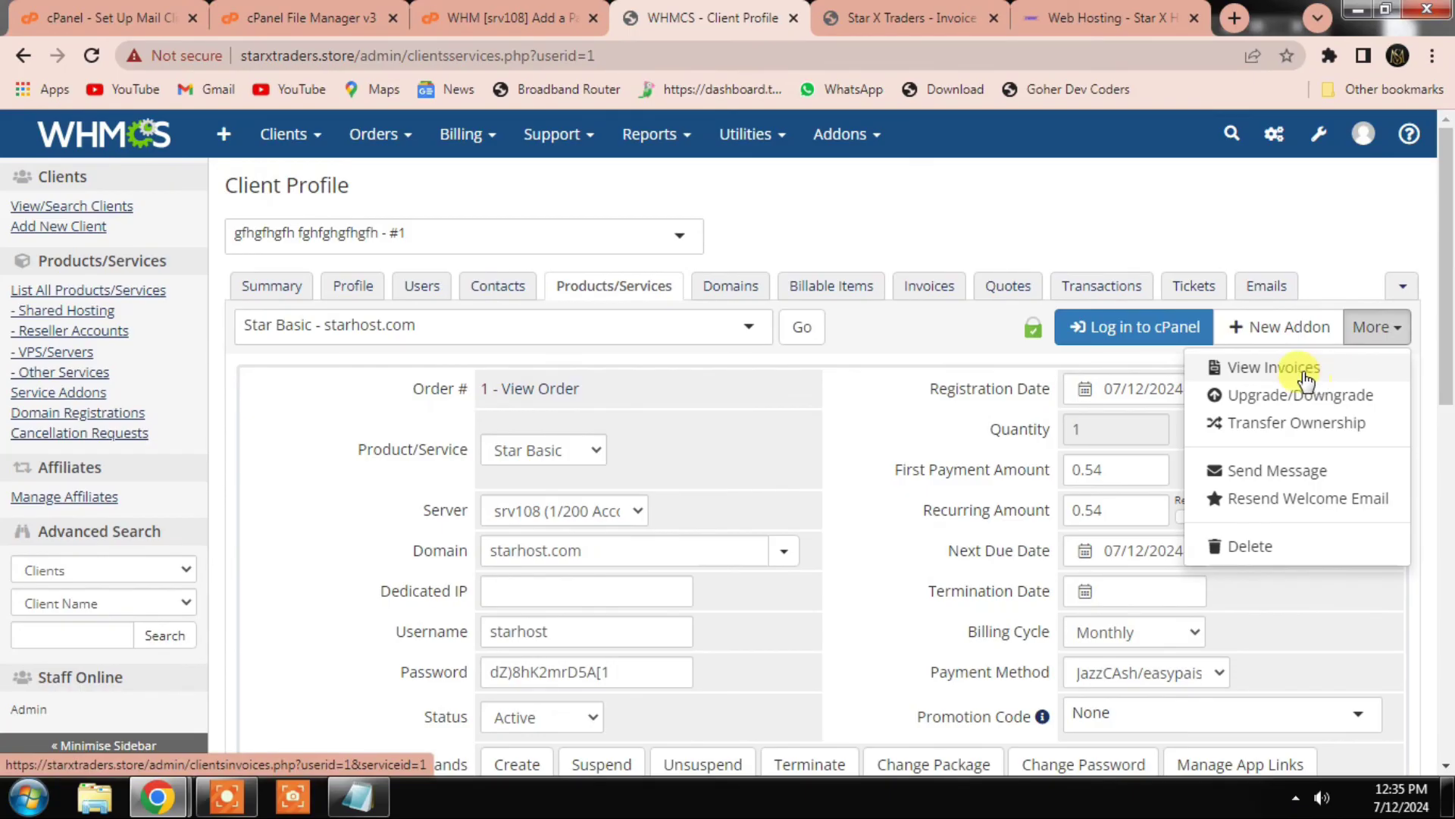
Step: Mark the client's Invoice 1 as paid, then return to the storefront order tab
left_click(895, 316)
left_click(926, 296)
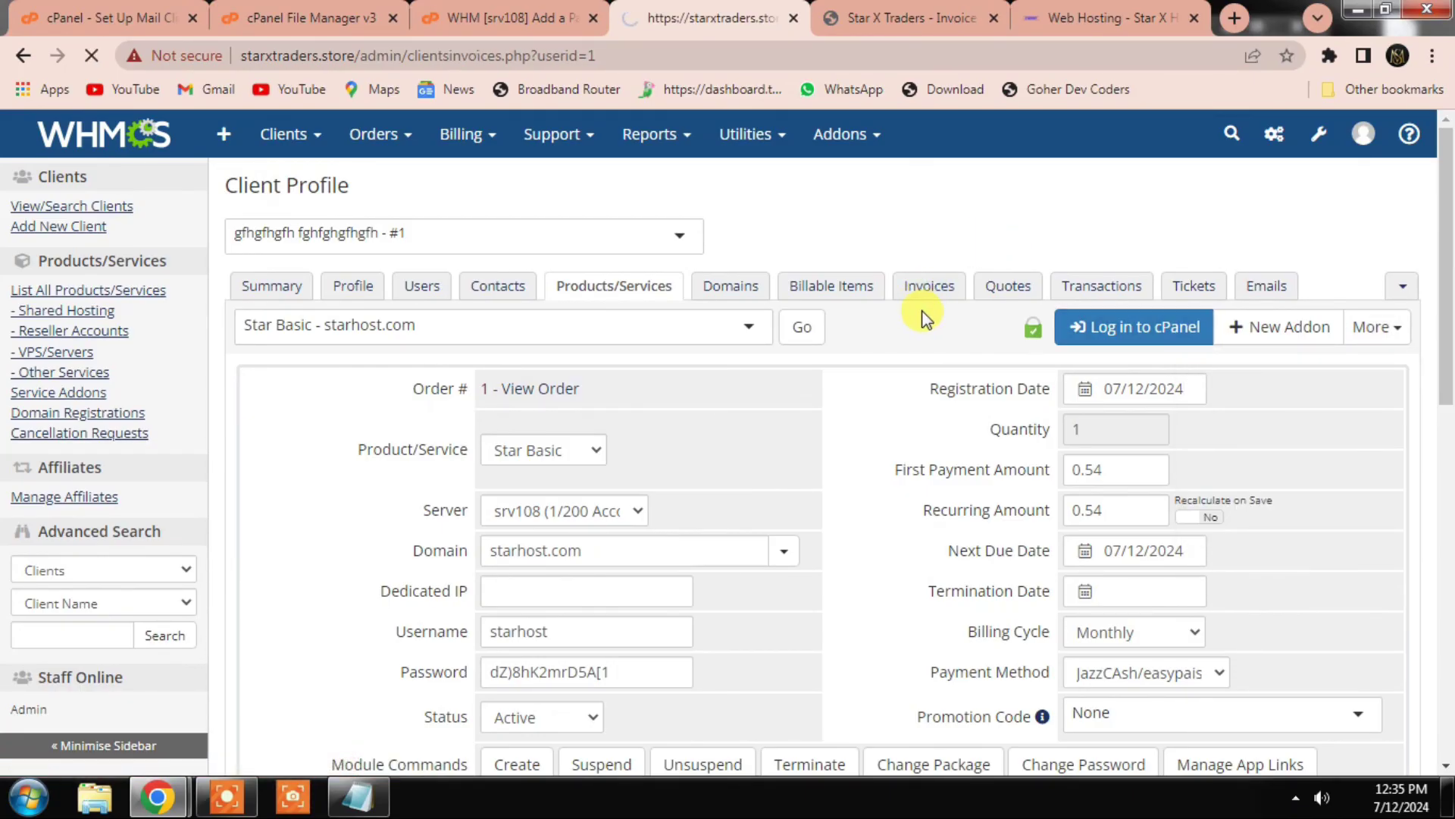
scroll(533, 504, "down", 3)
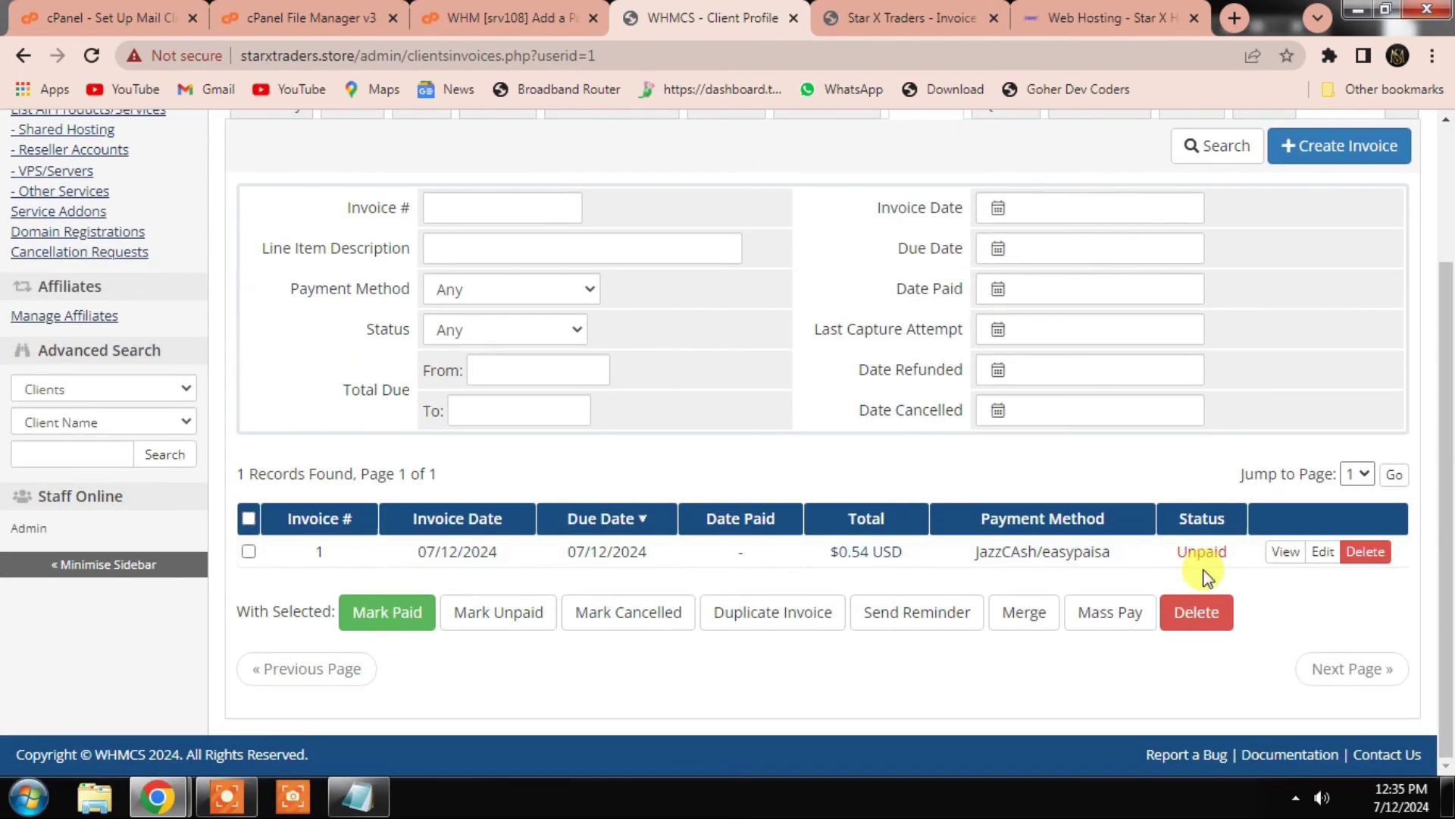
left_click(250, 553)
left_click(398, 617)
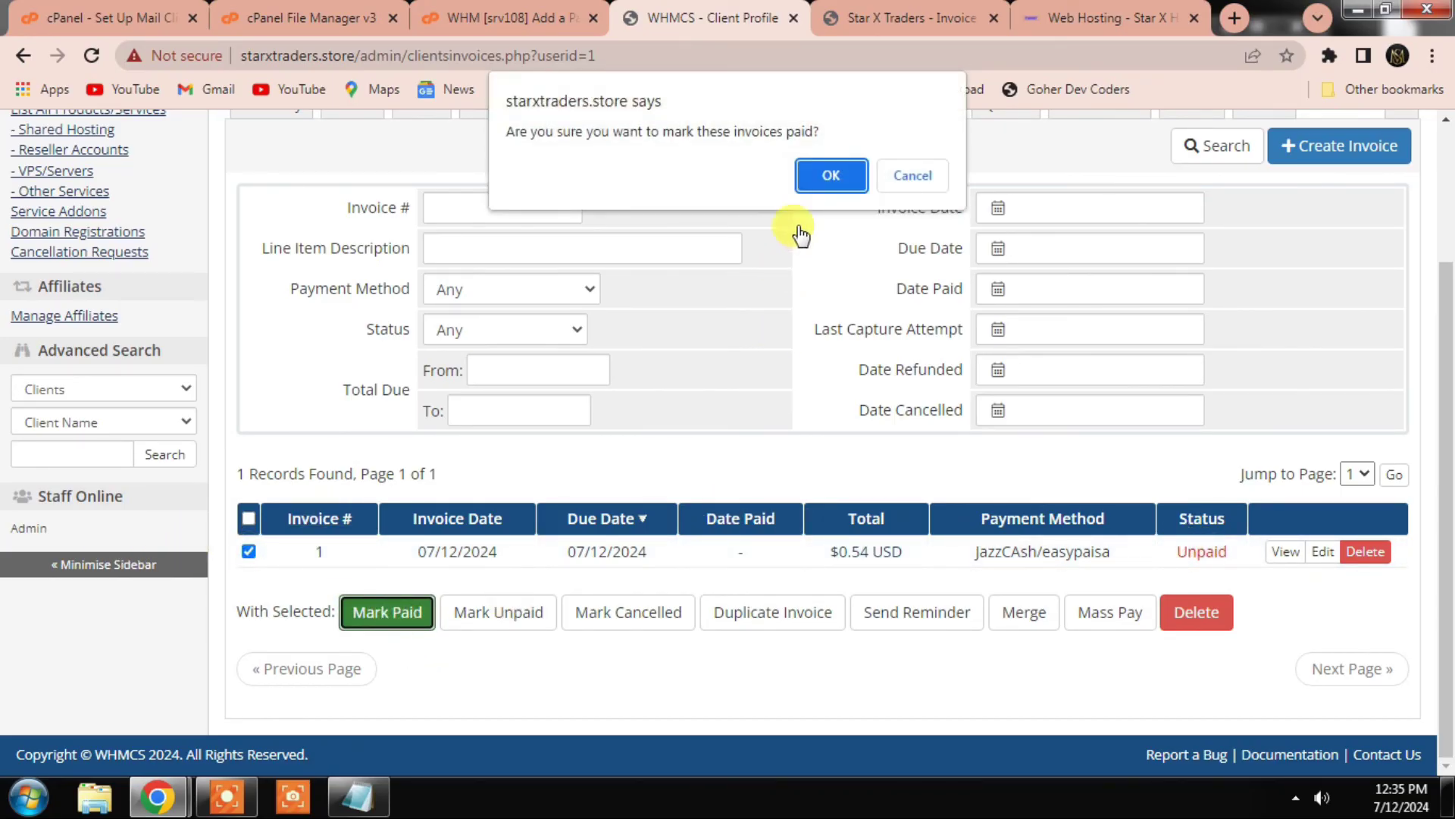
left_click(828, 186)
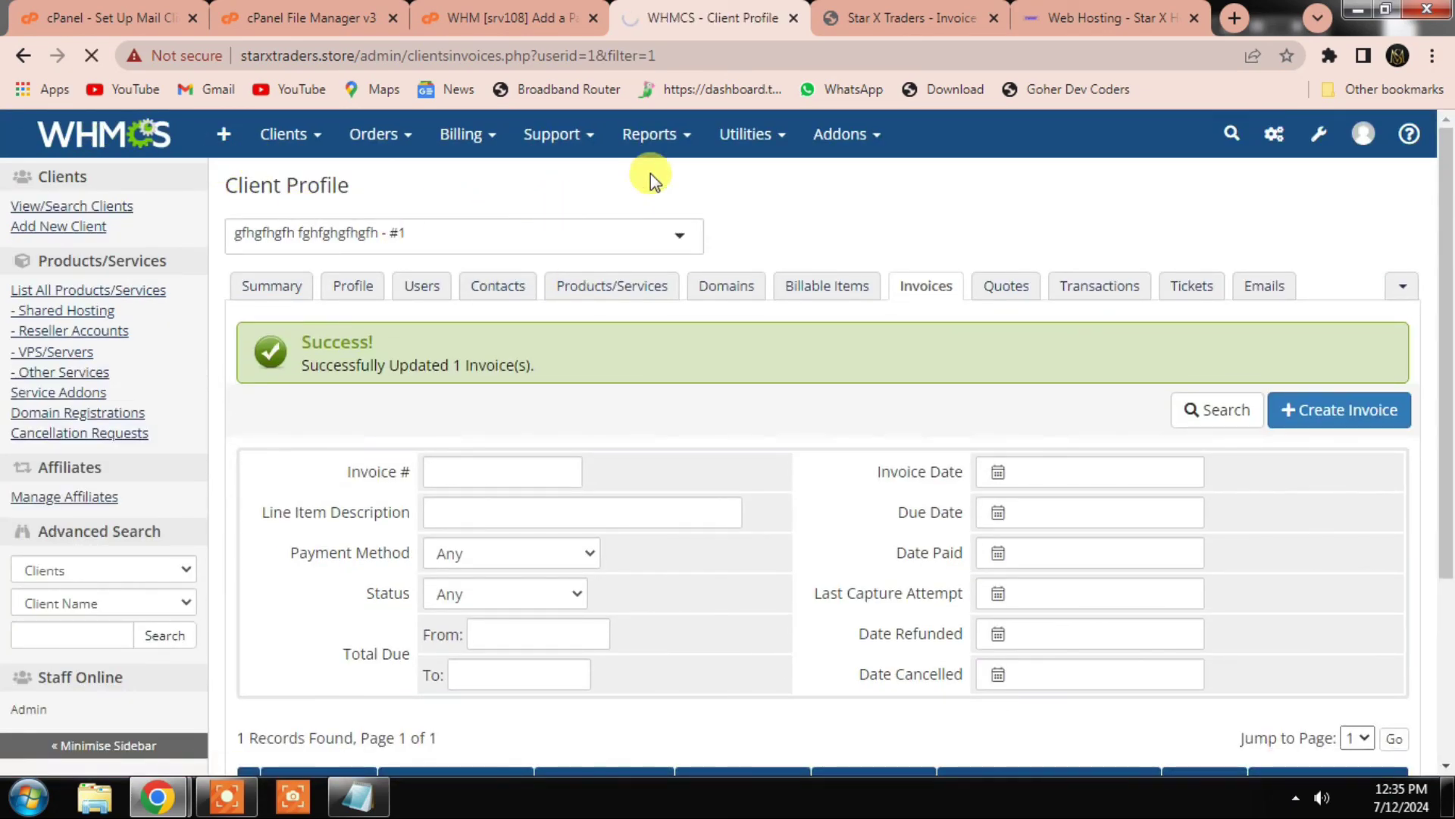
left_click(894, 16)
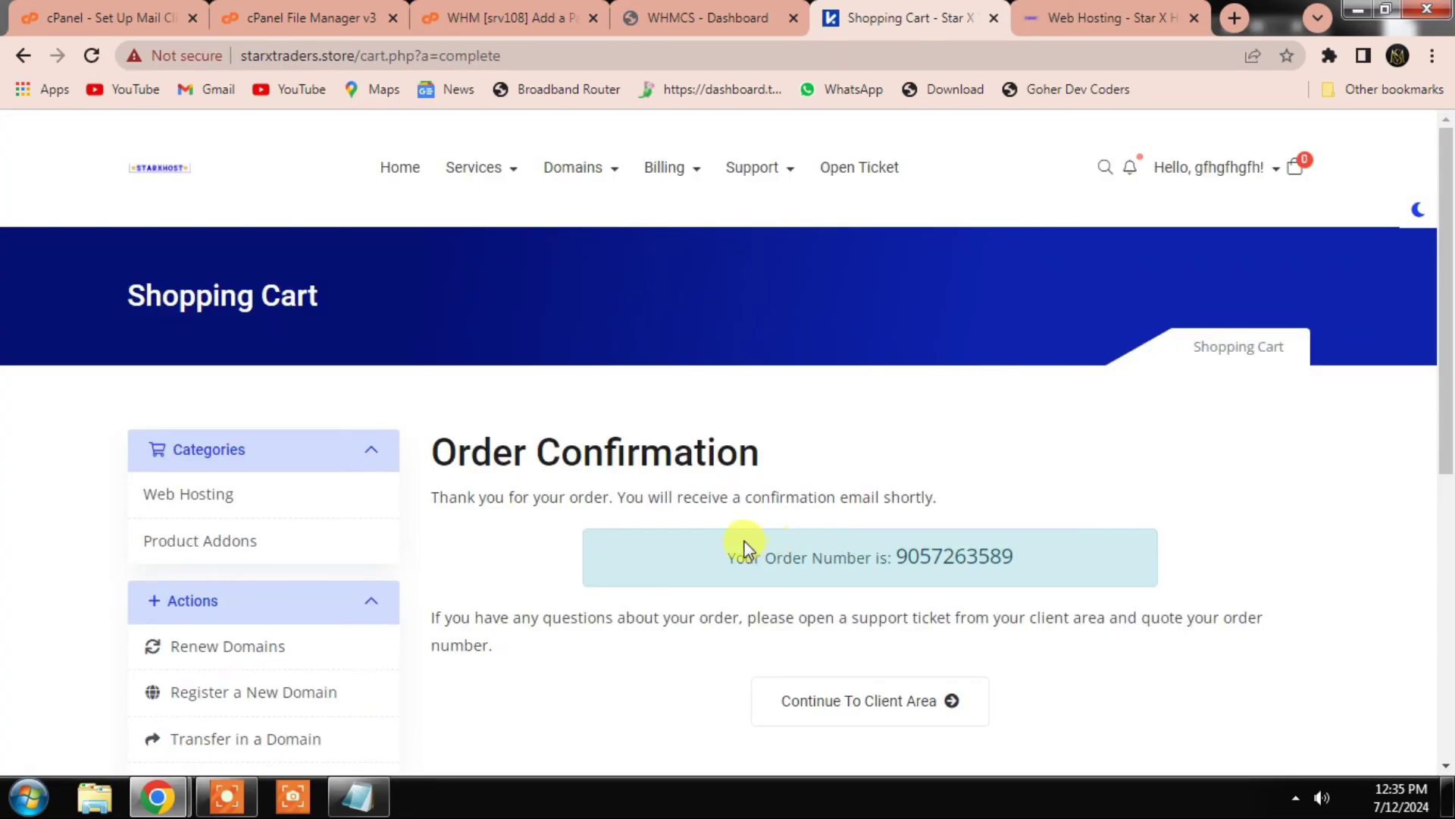
Step: Open the Star Basic service from the client area's Services list and log in to its cPanel
scroll(758, 549, "down", 4)
left_click(855, 388)
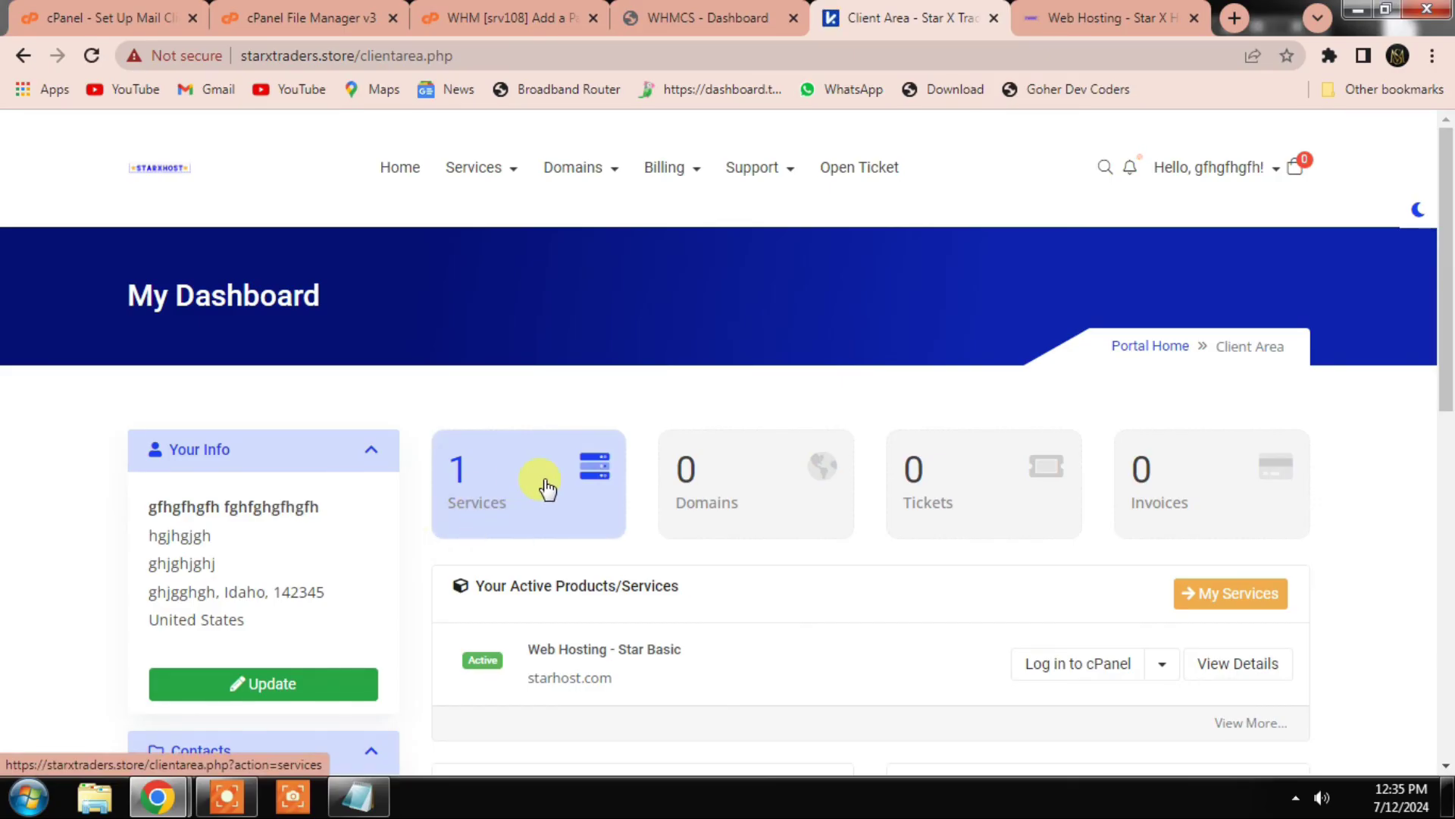
left_click(553, 488)
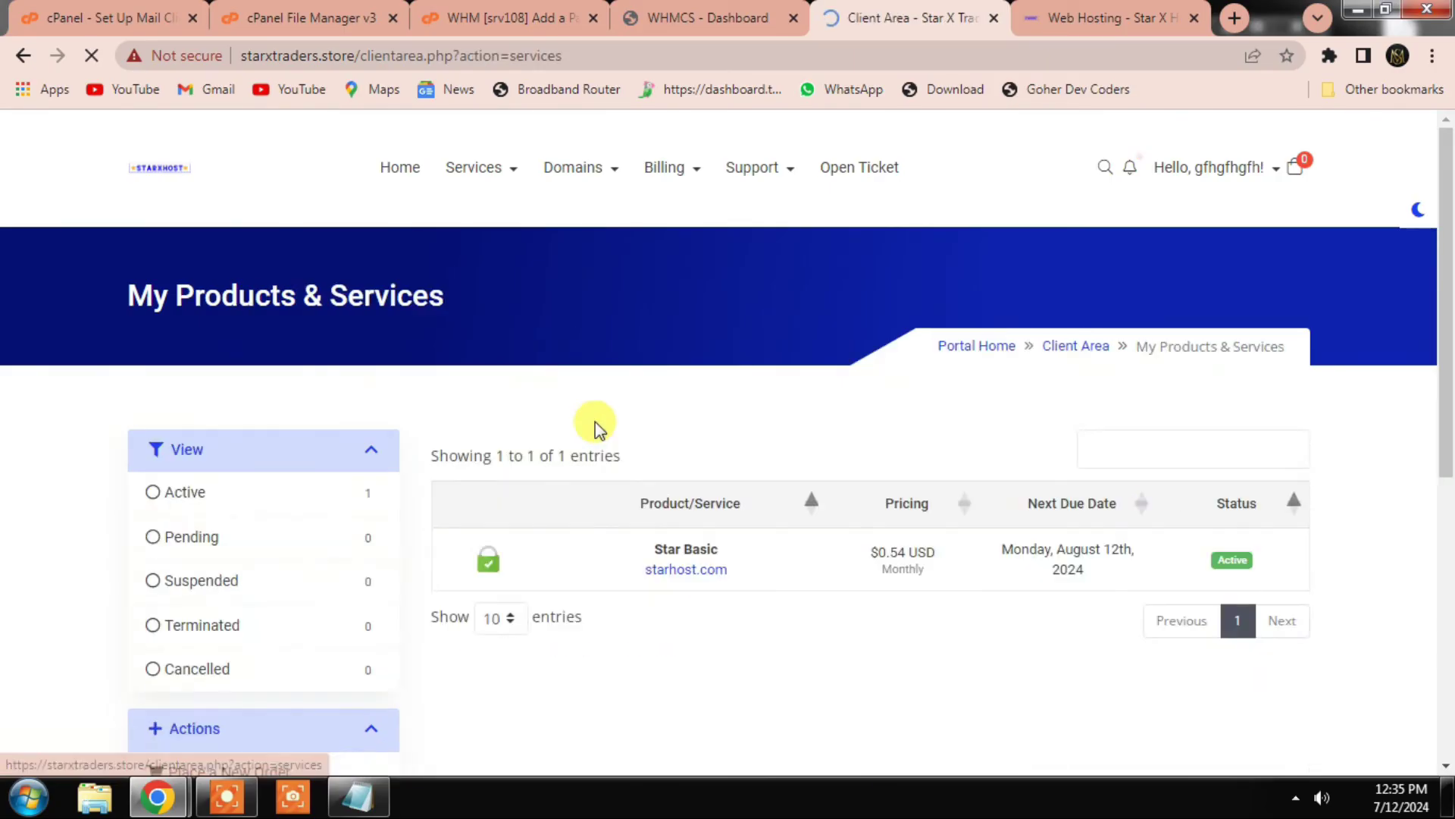
left_click(811, 576)
scroll(531, 569, "down", 1)
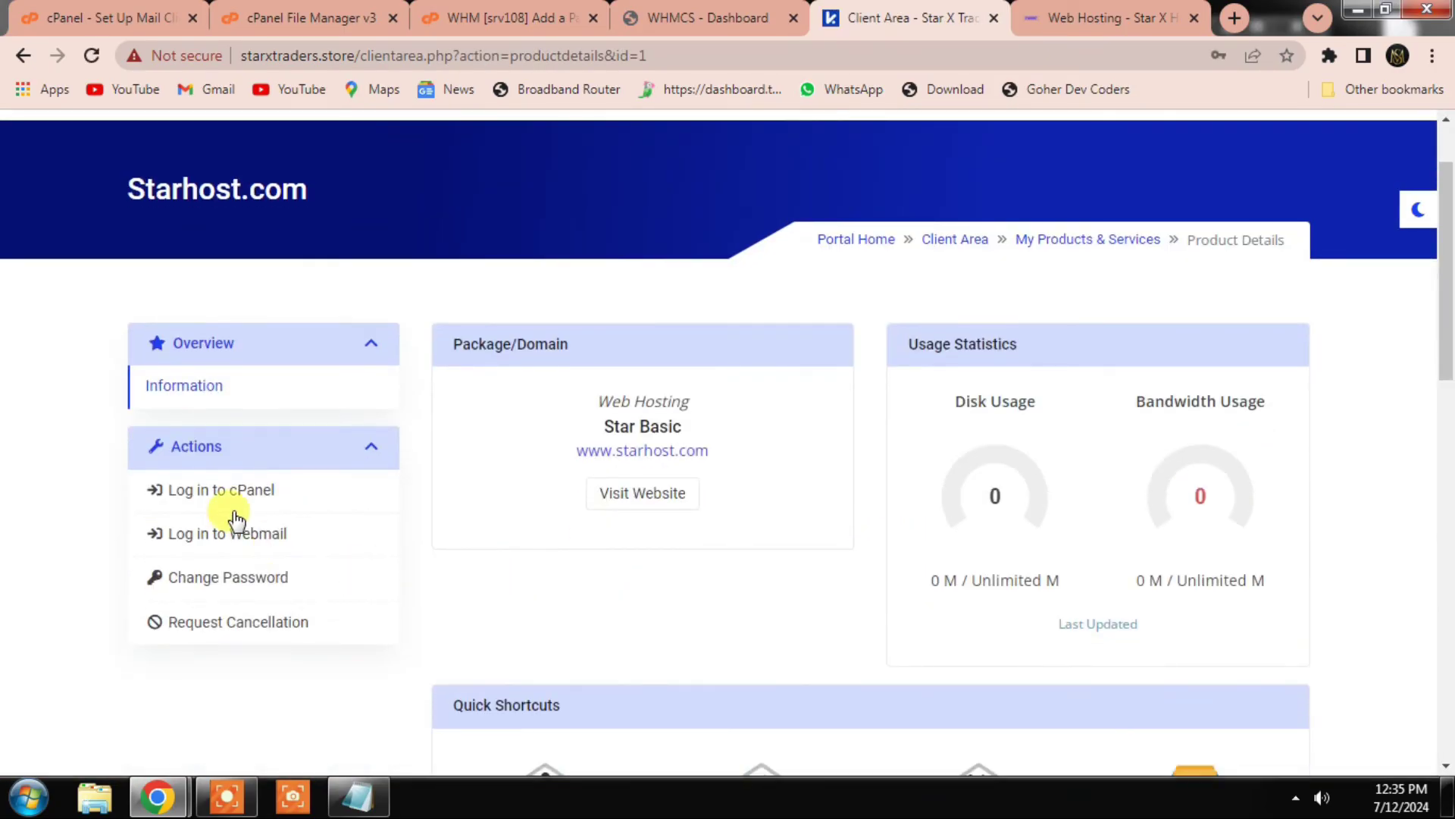
left_click(216, 599)
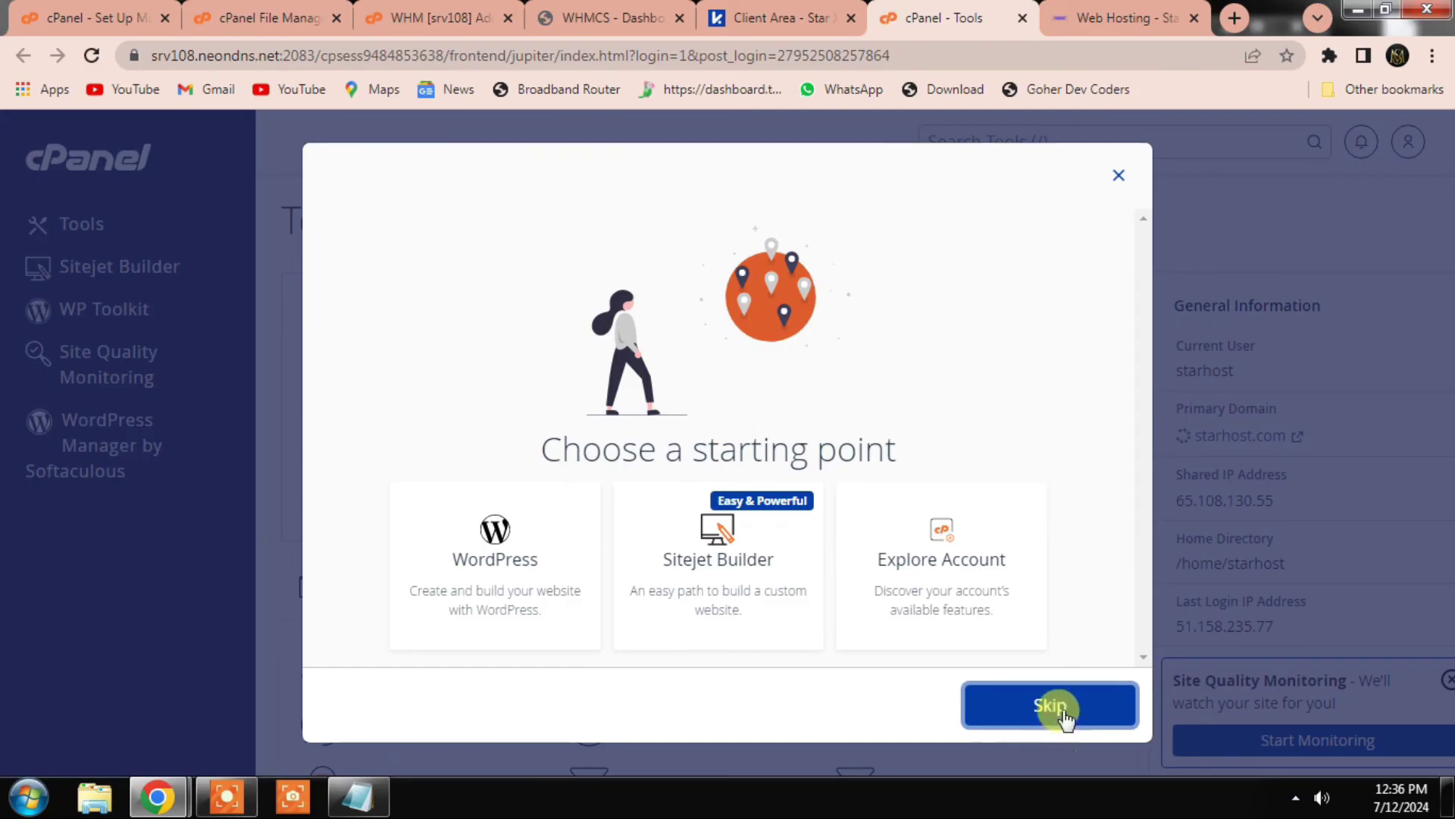
Step: Skip cPanel's starting-point prompt, close the cPanel tab, and return to the WHMCS Dashboard
left_click(1050, 707)
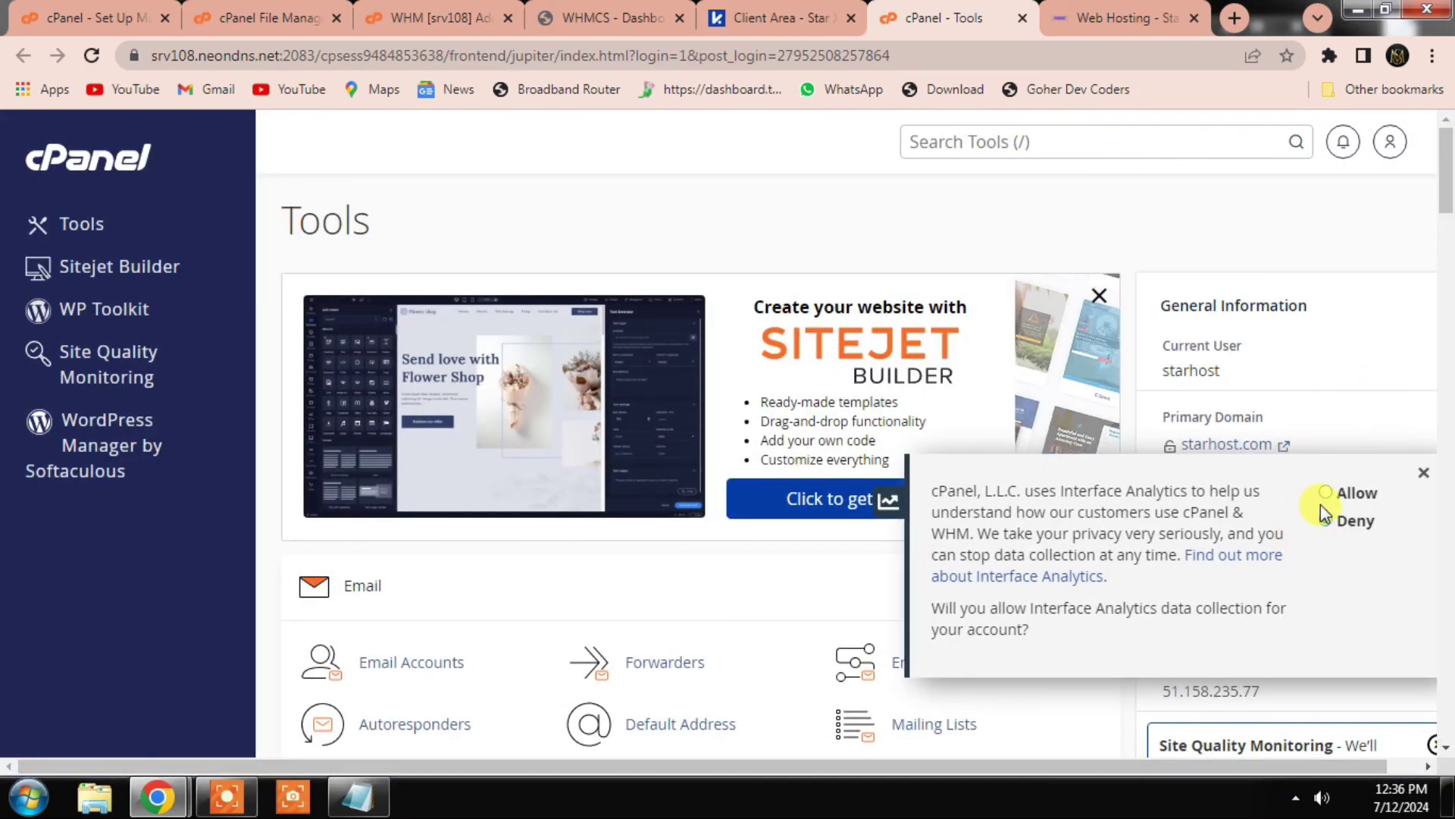
left_click(1023, 18)
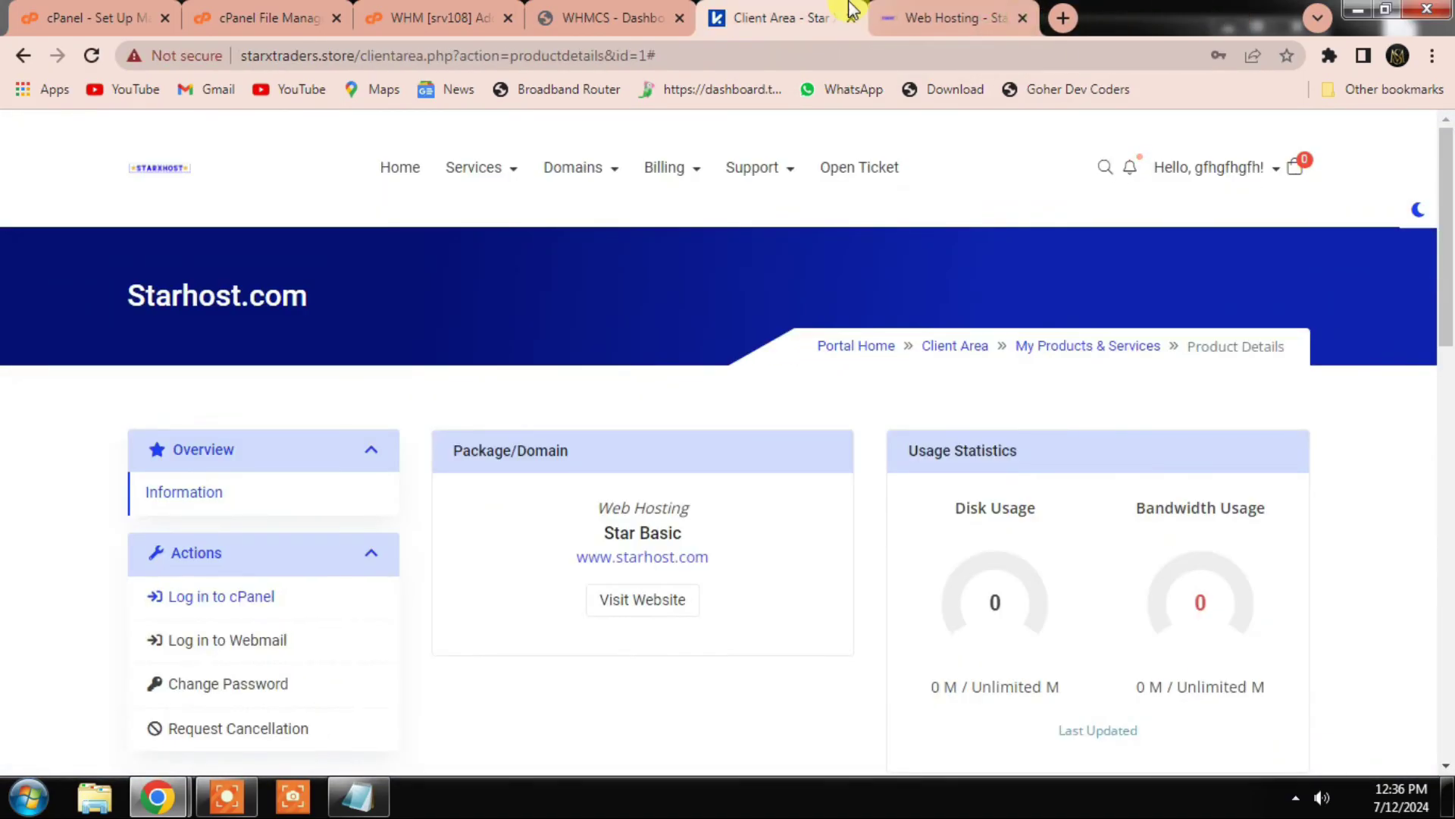
left_click(629, 18)
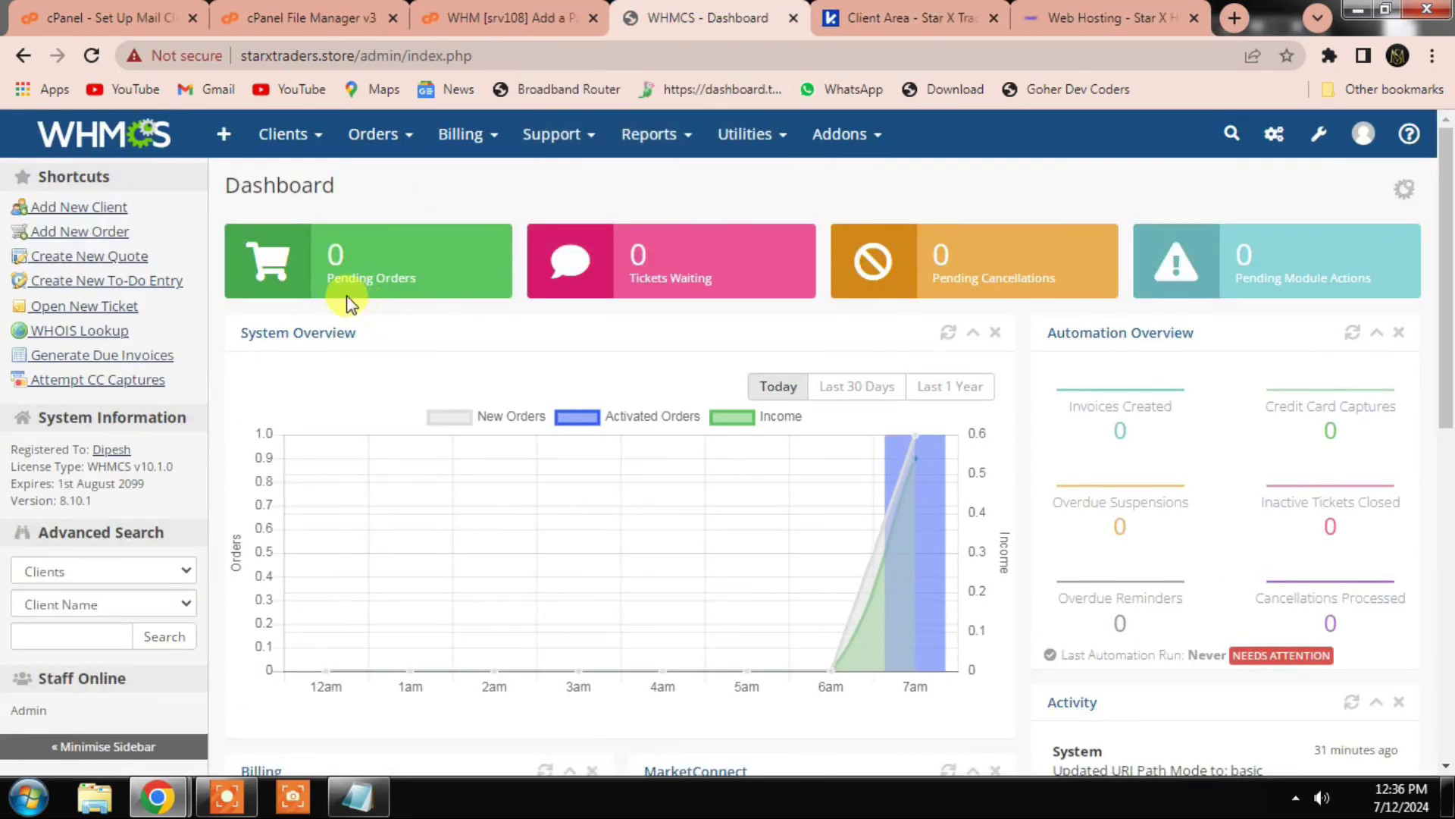